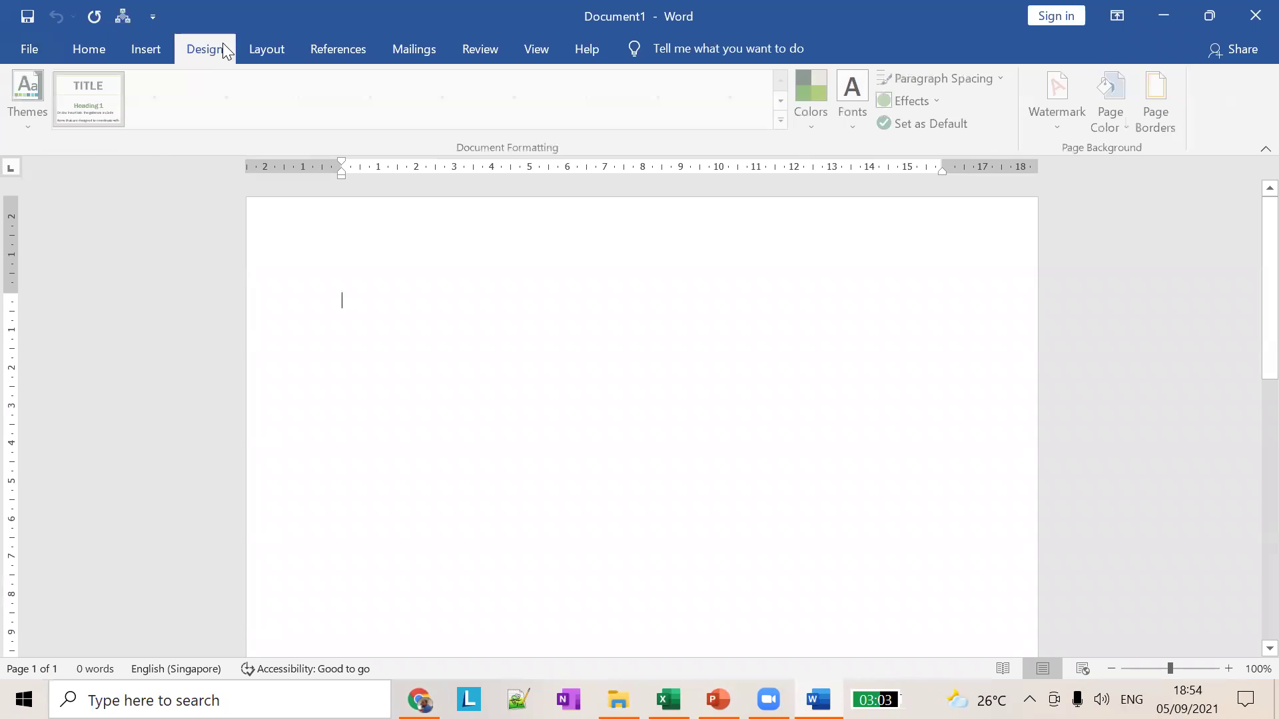
Step: Type the writer's full name on the first line of the blank page and zoom the page in
left_click(265, 49)
left_click(342, 48)
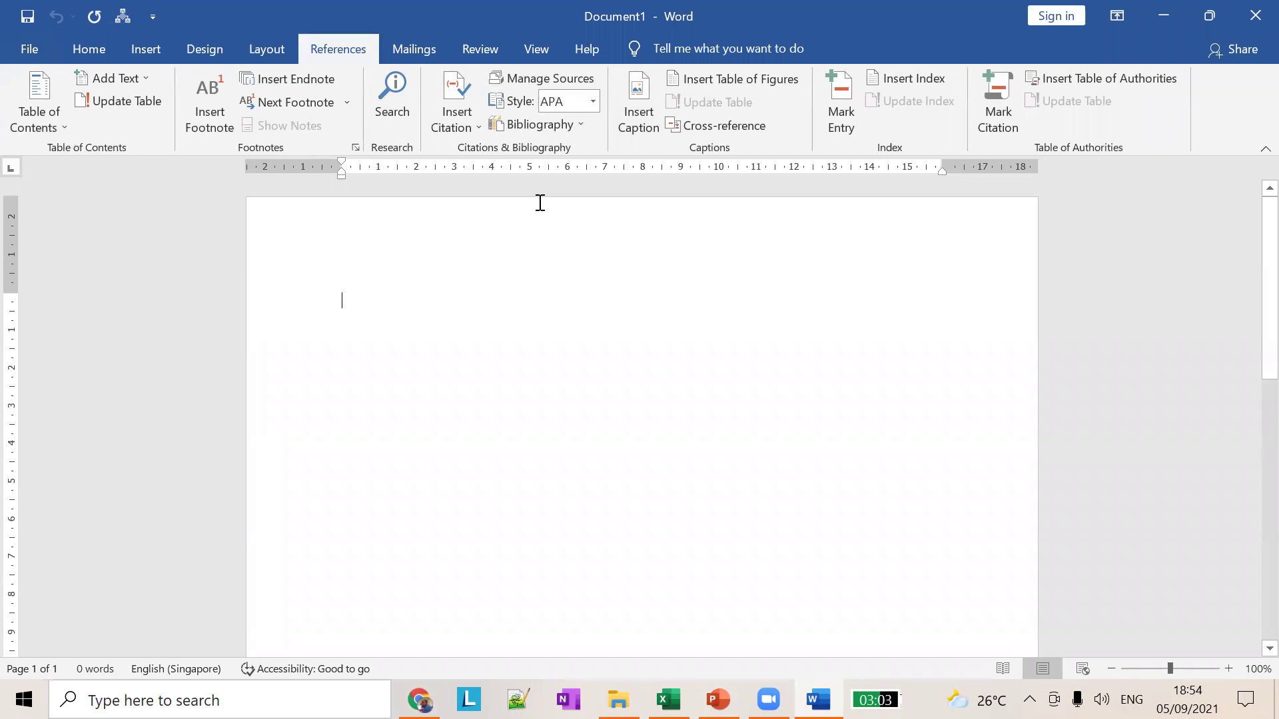
mouse_move(1170, 665)
left_mouse_down()
mouse_move(1188, 666)
mouse_move(1144, 666)
left_mouse_up()
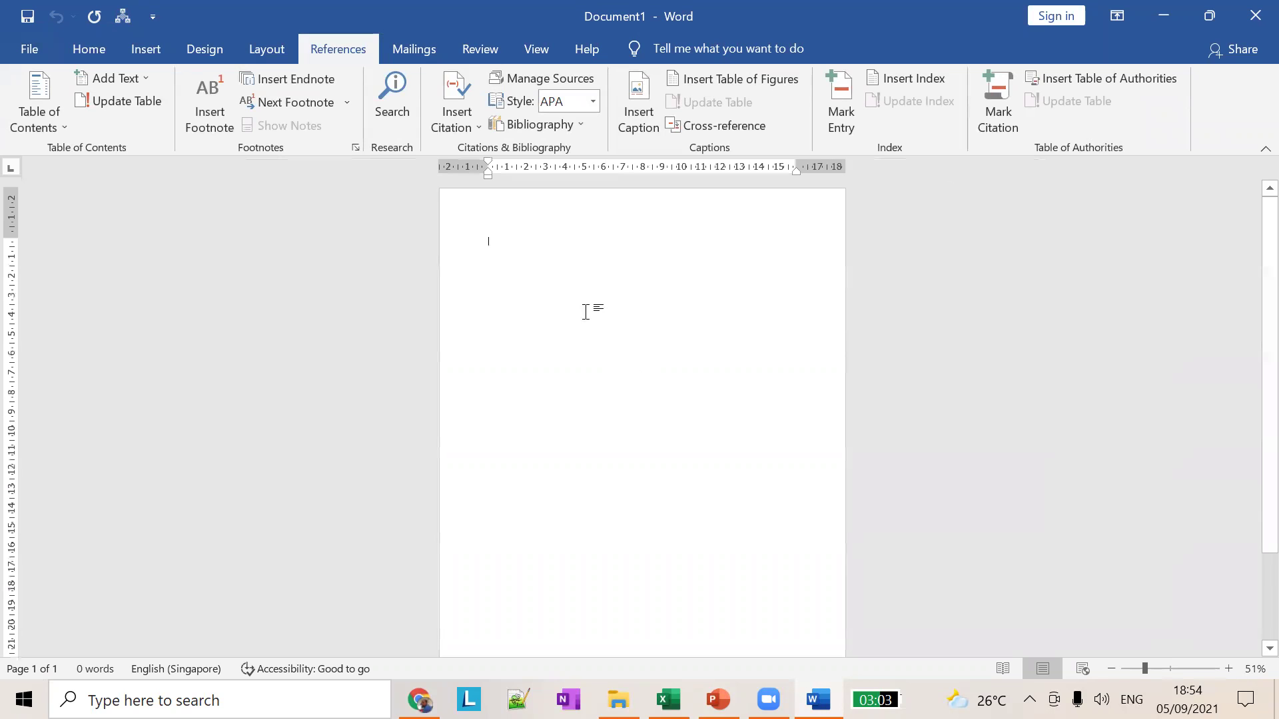
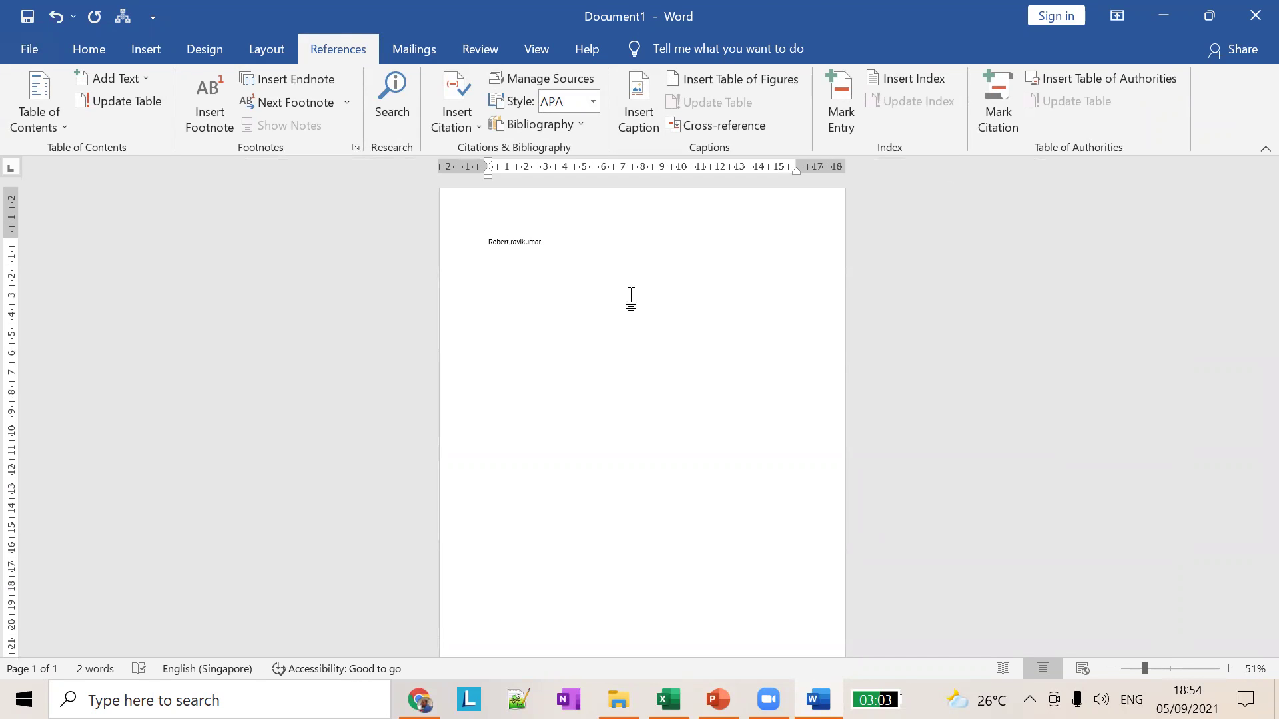
mouse_move(1148, 671)
left_mouse_down()
mouse_move(1229, 674)
mouse_move(1120, 675)
mouse_move(1157, 669)
left_mouse_up()
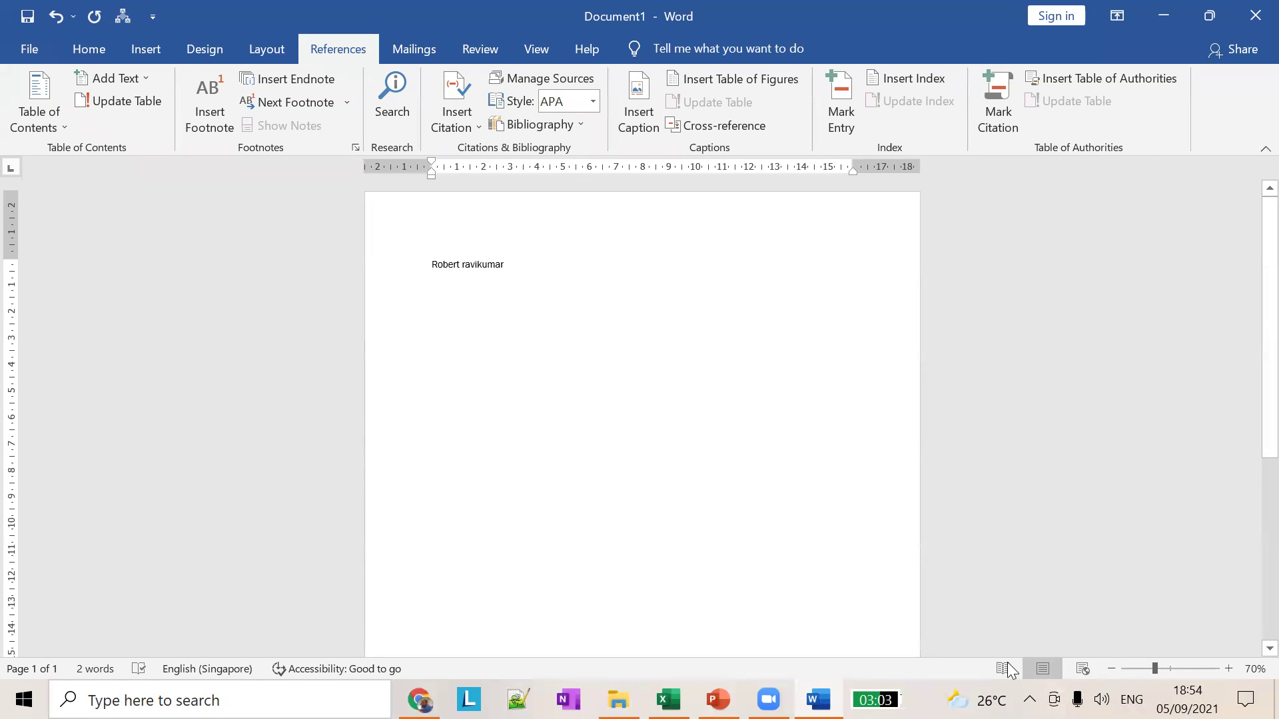
Step: Switch back and forth between the Word document and the PowerPoint lesson deck
key("alt+Tab")
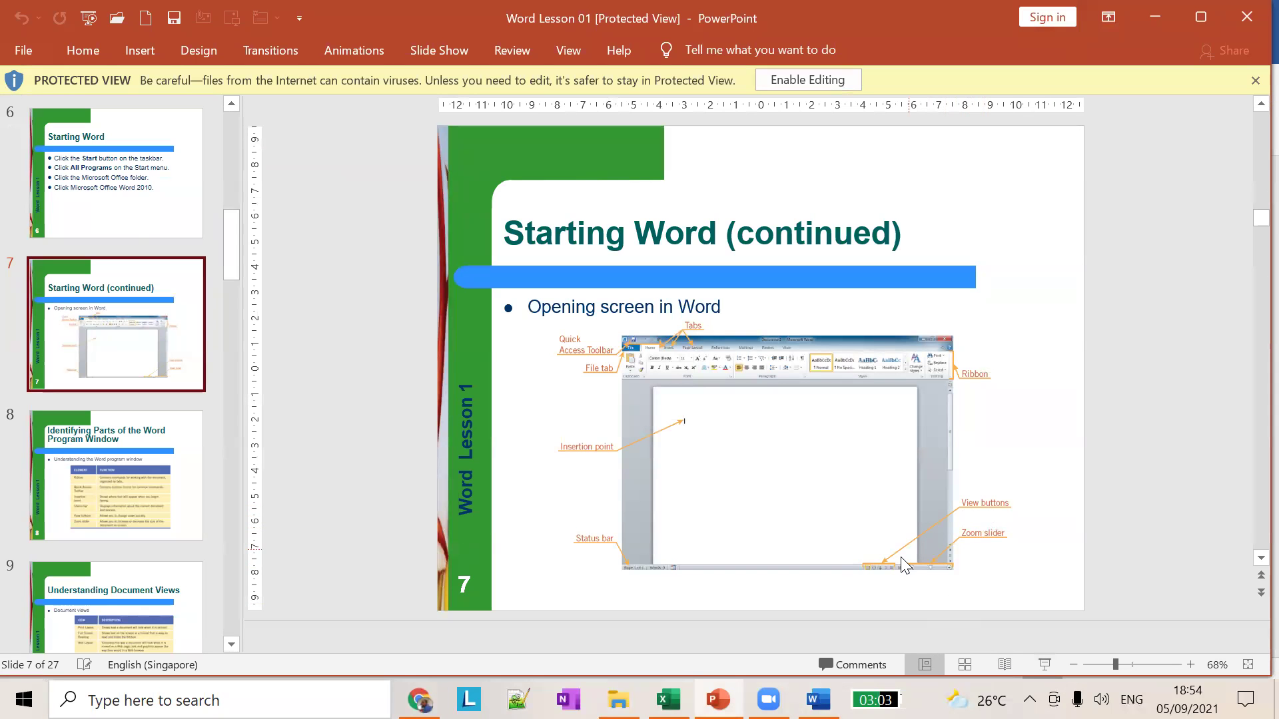
key("alt+Tab")
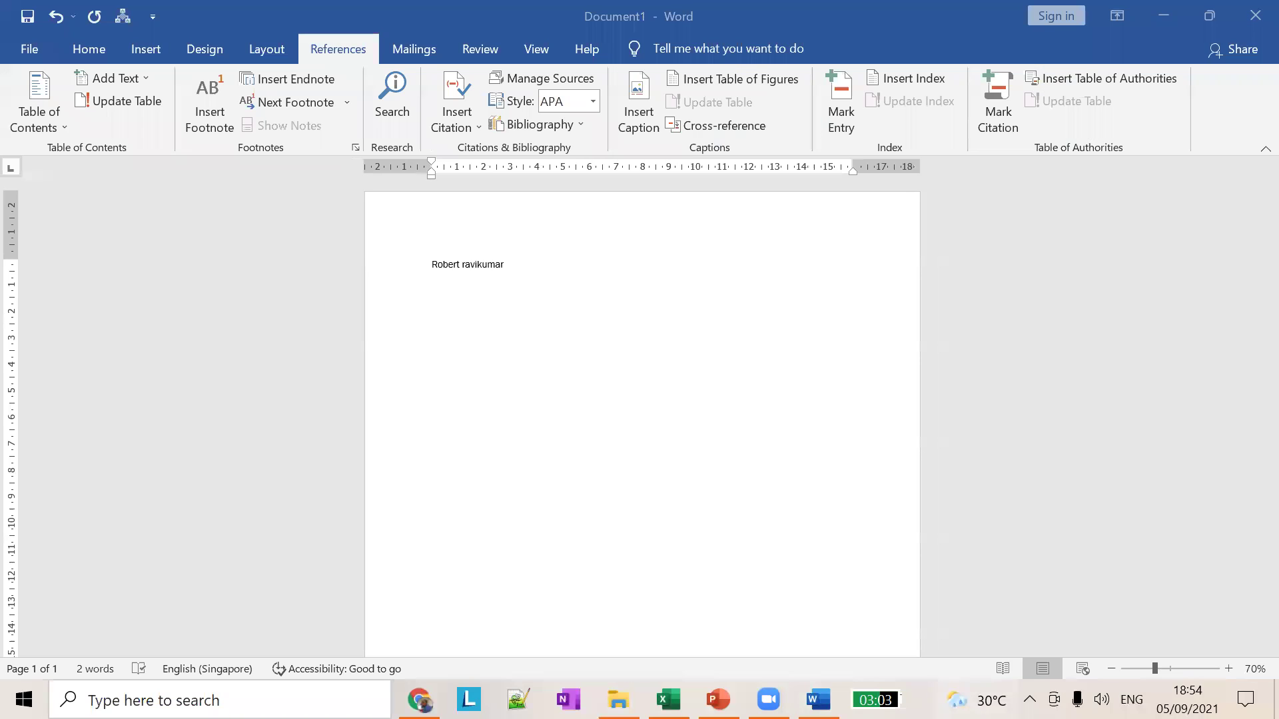
left_click(848, 412)
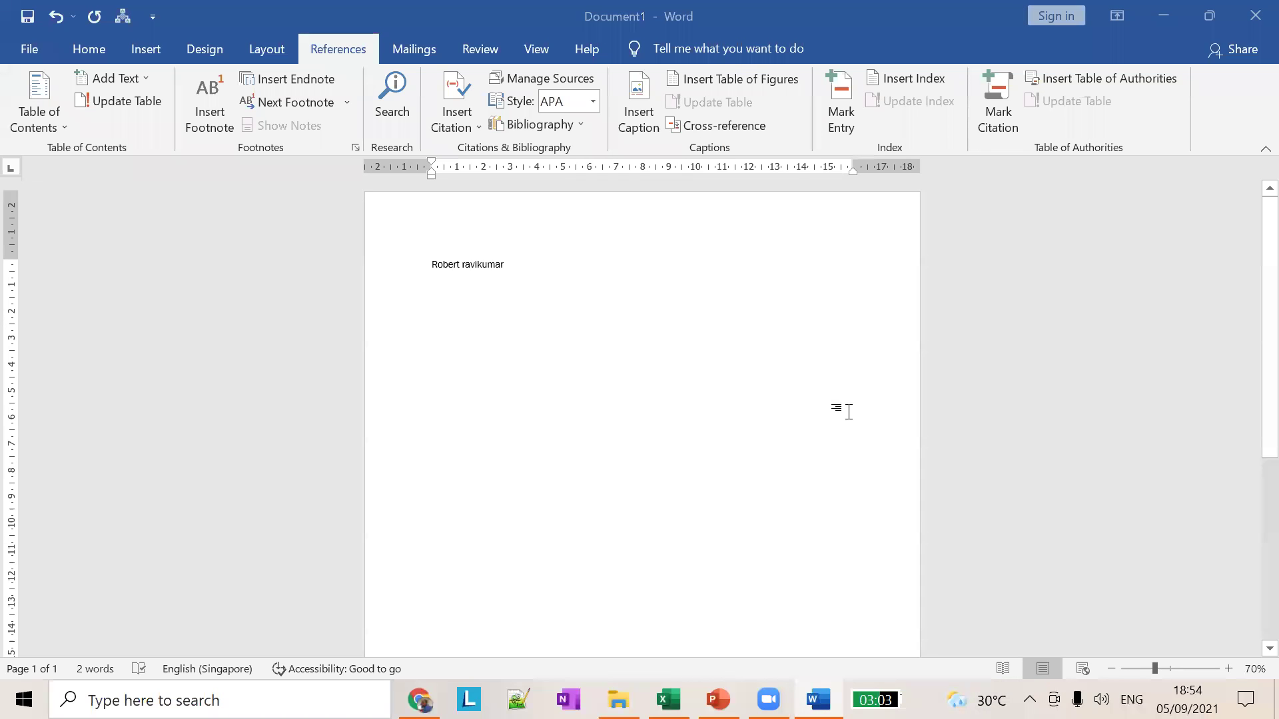
key("alt+Tab")
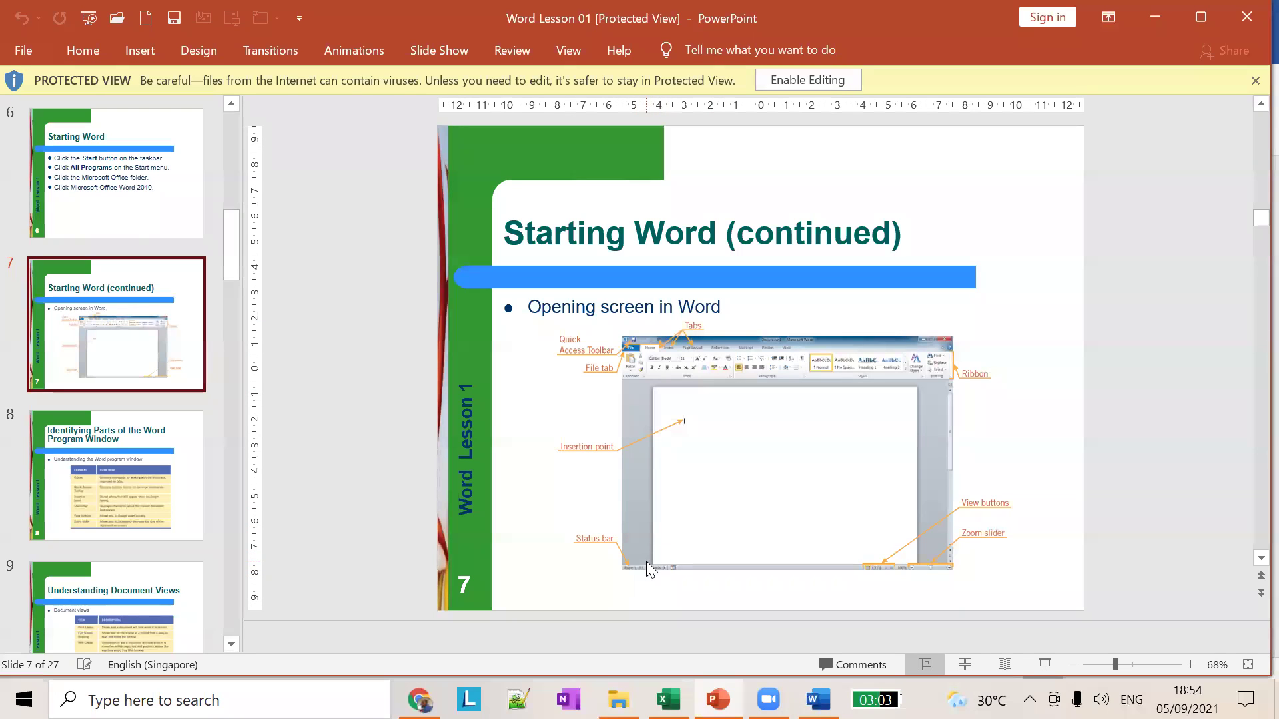
key("alt+Tab")
key("alt+Tab")
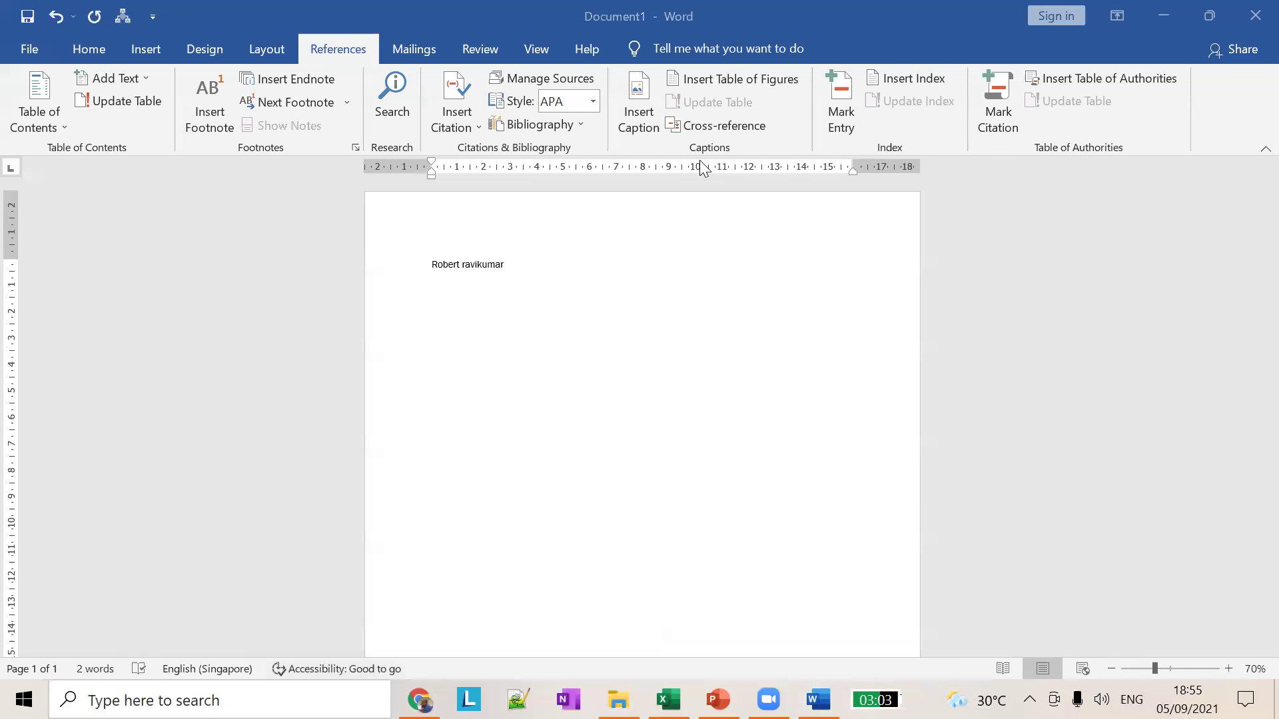
Step: Show slide 8, Identifying Parts of the Word Program Window, then return to Word
key("alt+Tab")
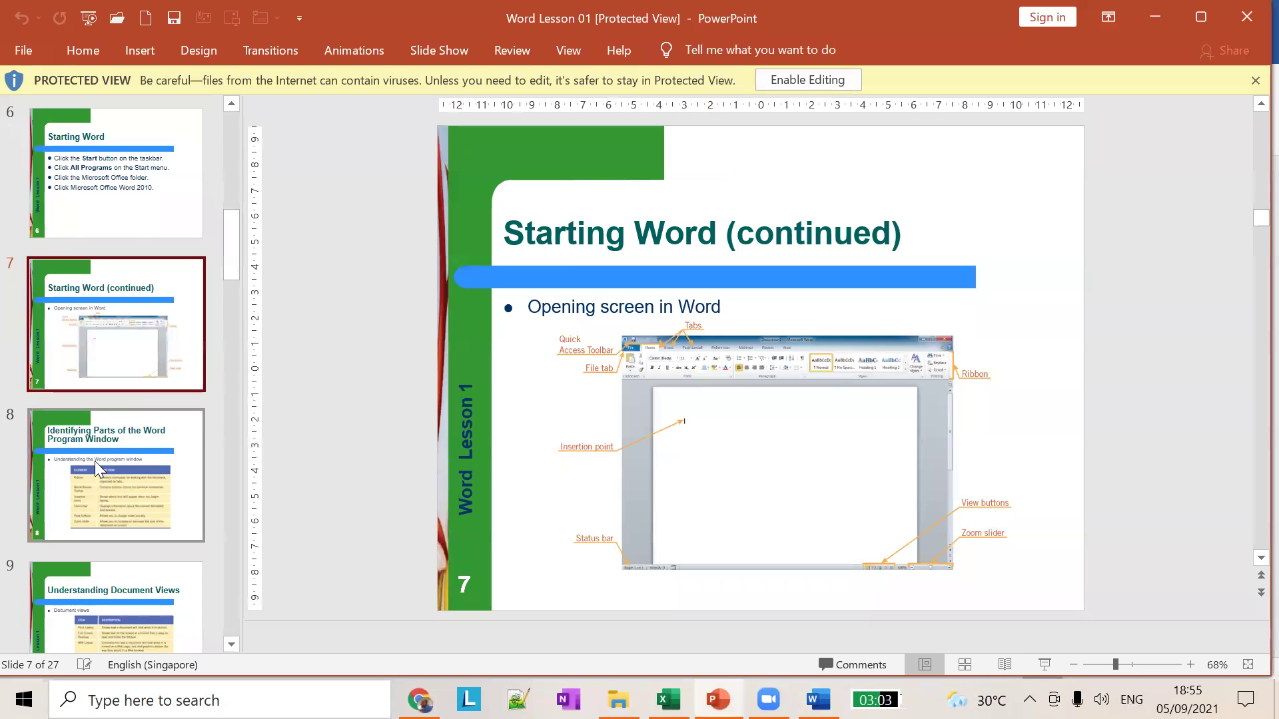
left_click(92, 464)
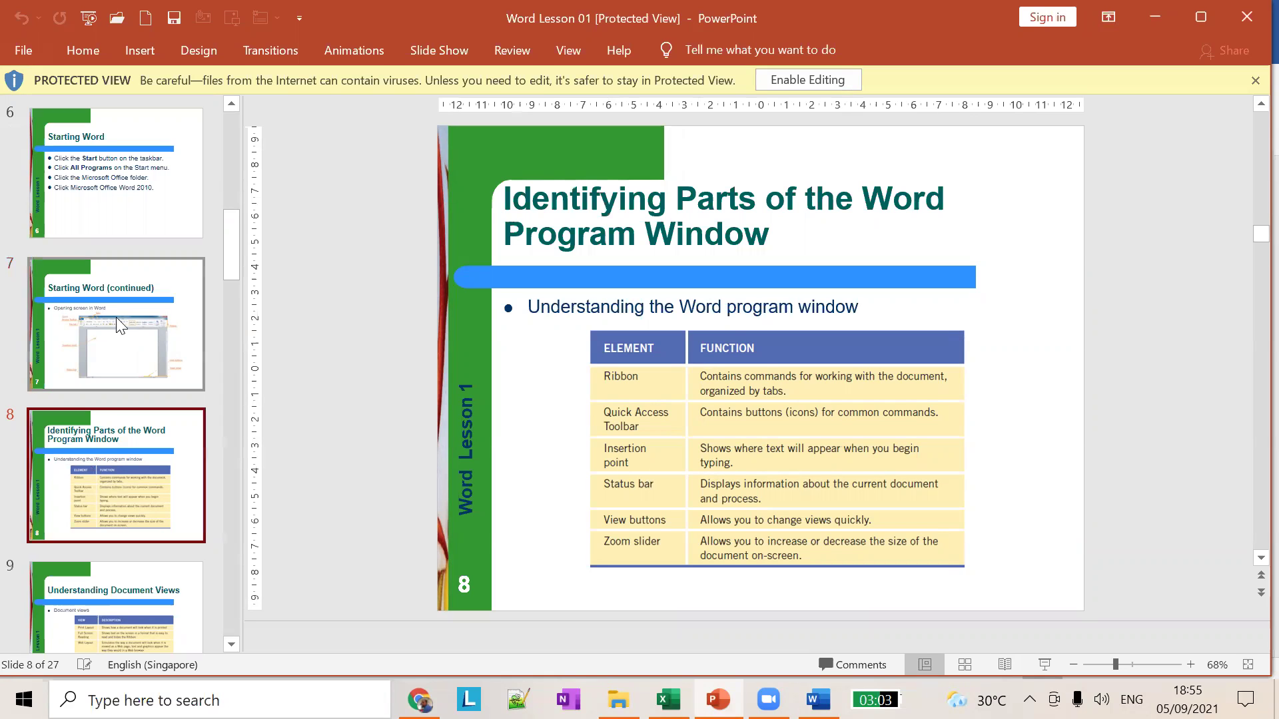
key("alt+Tab")
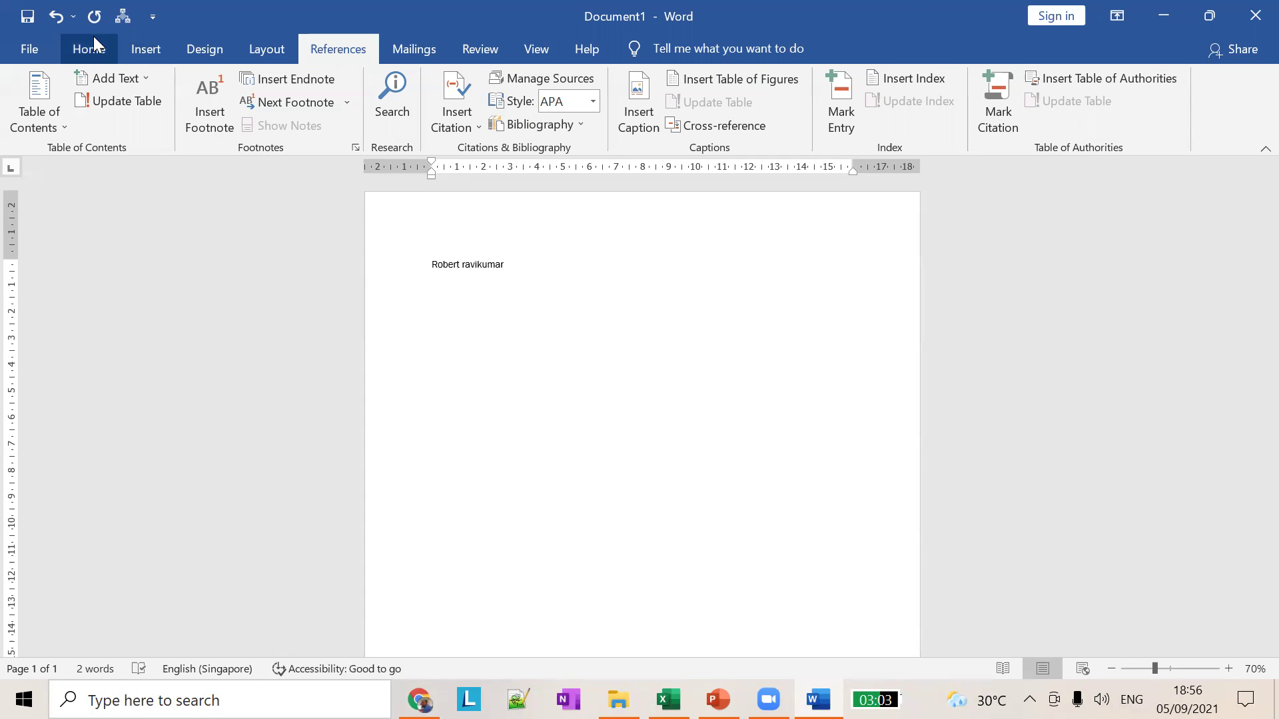
Step: Look through the Home, Insert, Design, Layout and Help tabs, then bring PowerPoint's slide 8 forward
left_click(100, 54)
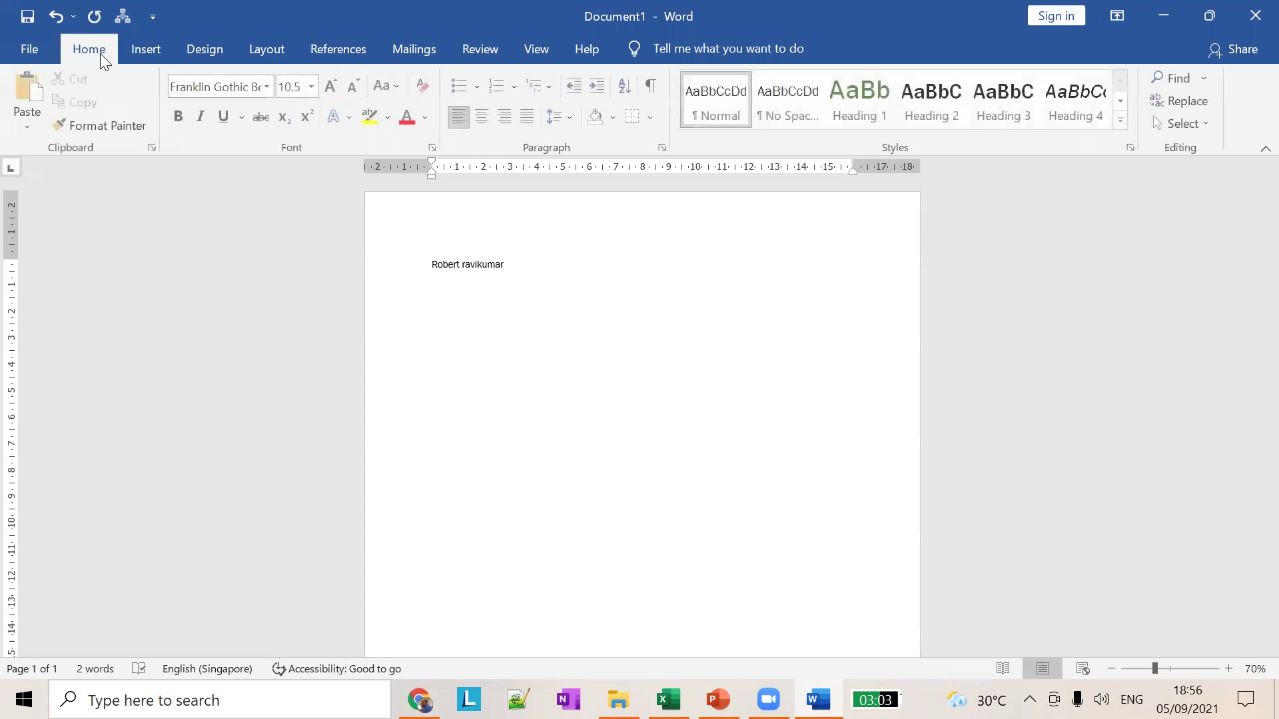
left_click(148, 50)
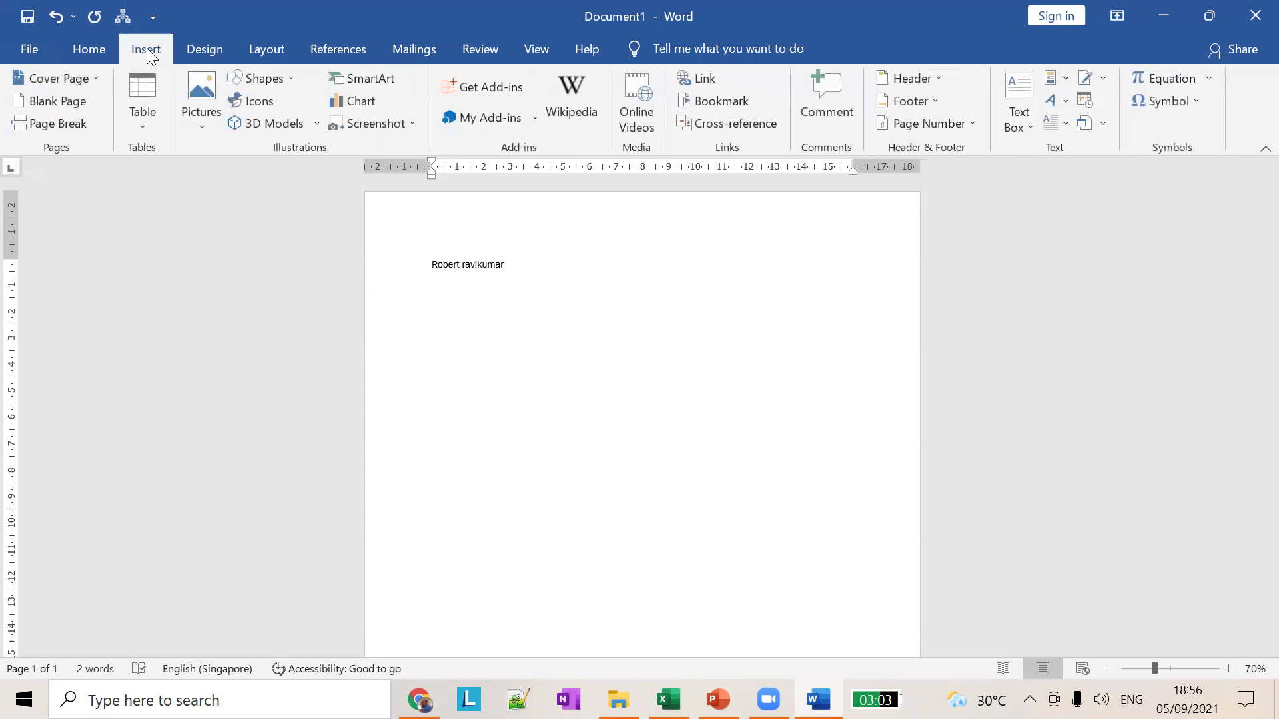
left_click(210, 56)
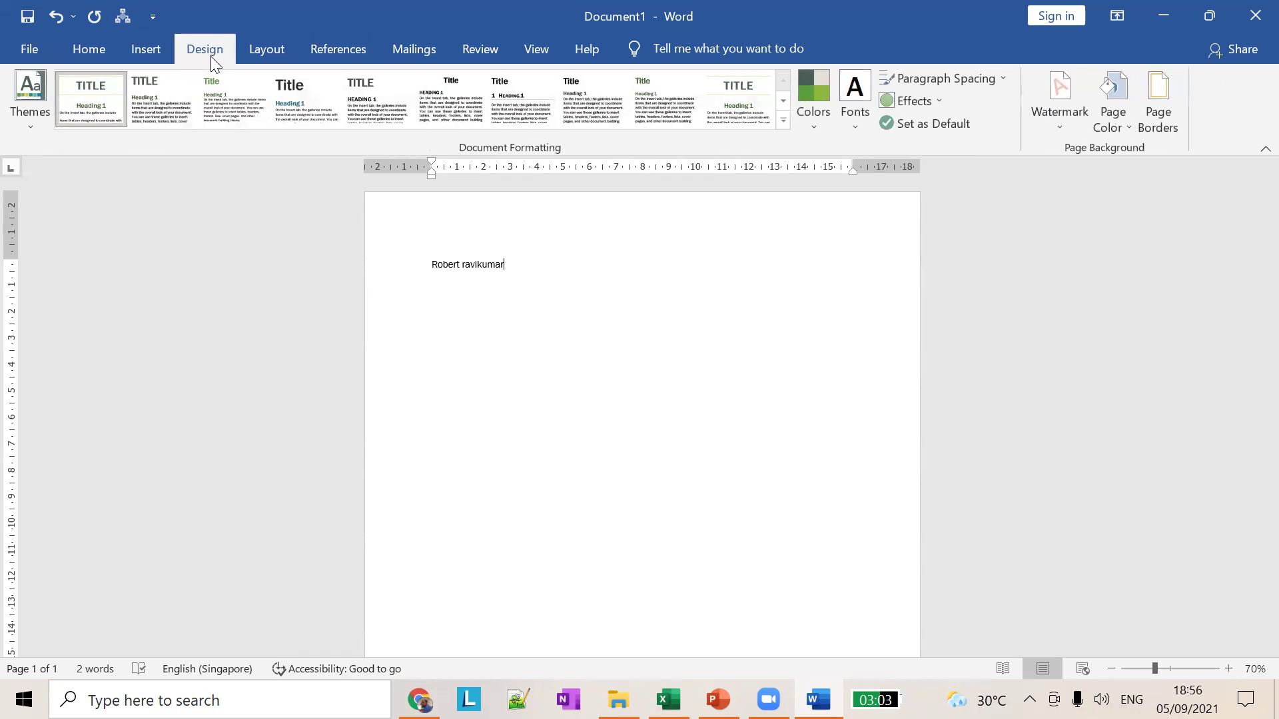
left_click(247, 54)
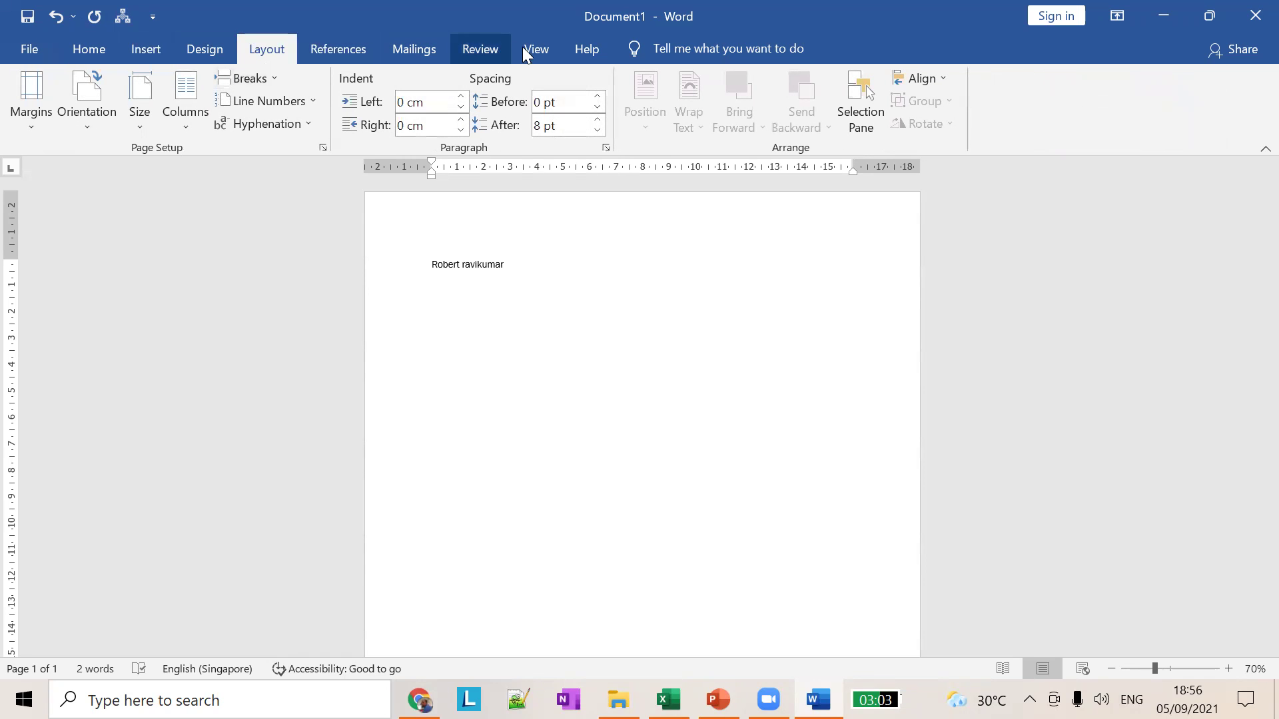
left_click(594, 59)
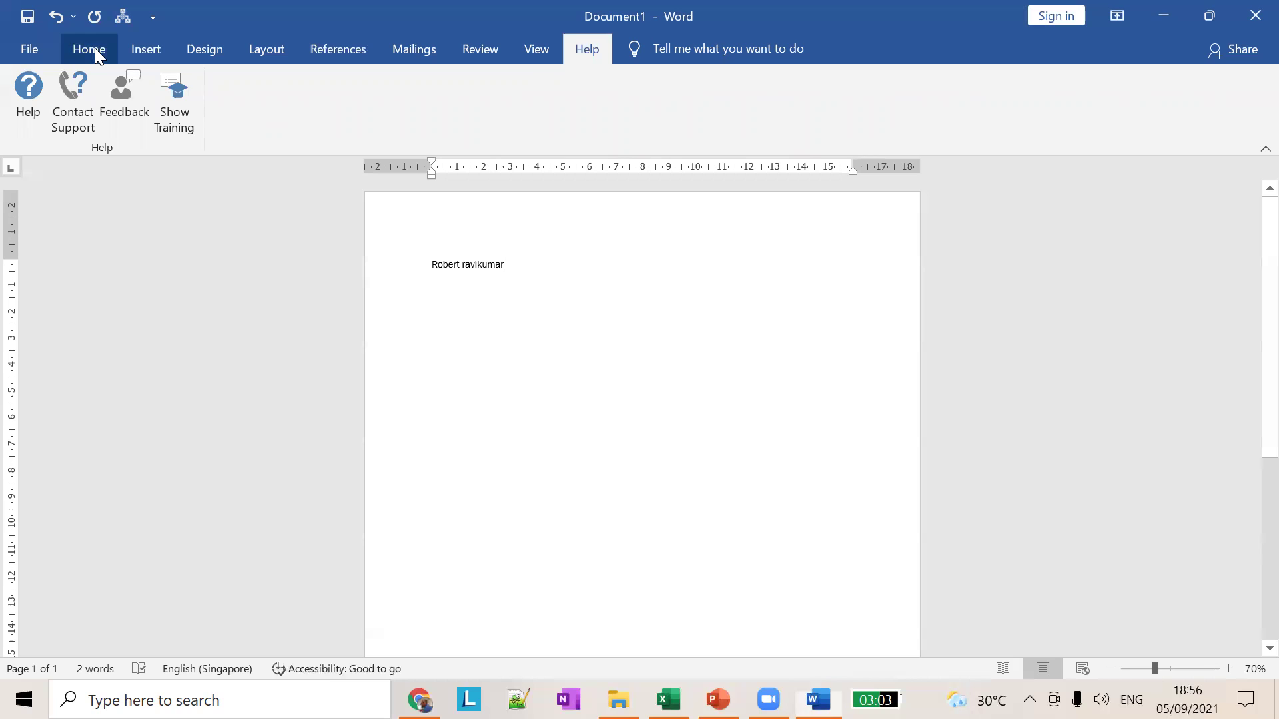
key("alt+Tab")
key("Tab")
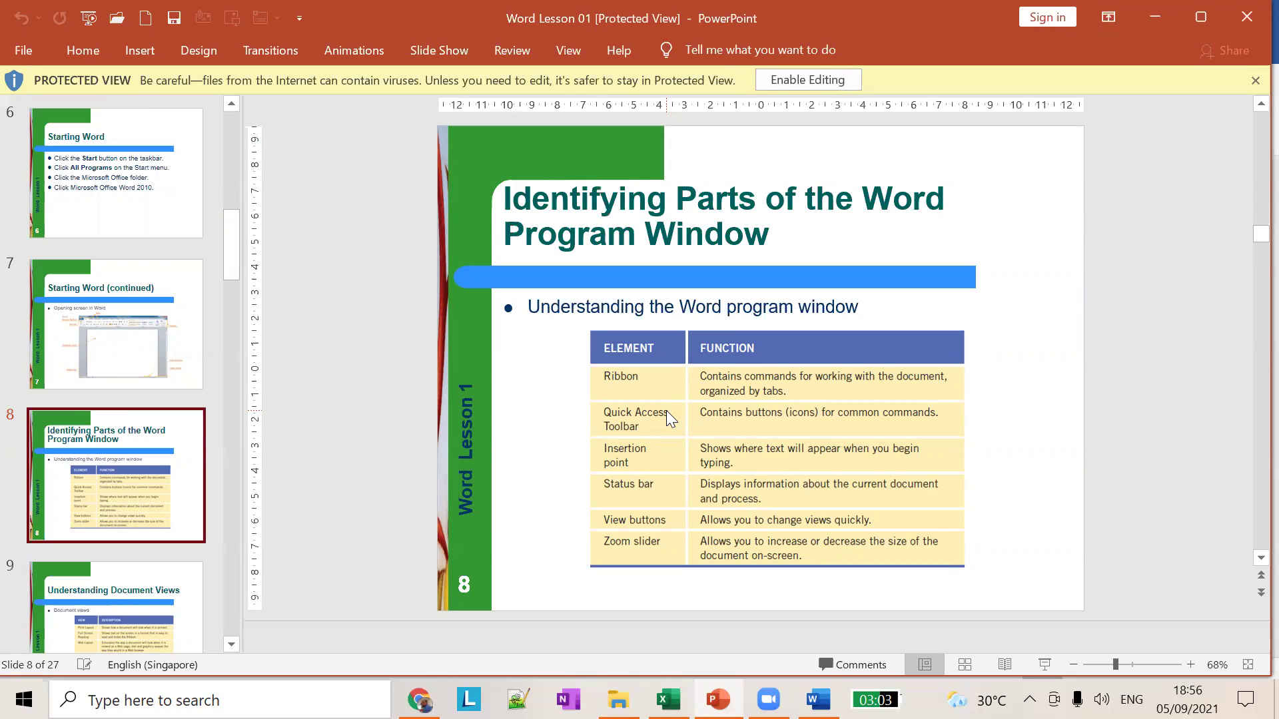
Step: Return to the Word document and show the Home tab commands
key("alt+Tab")
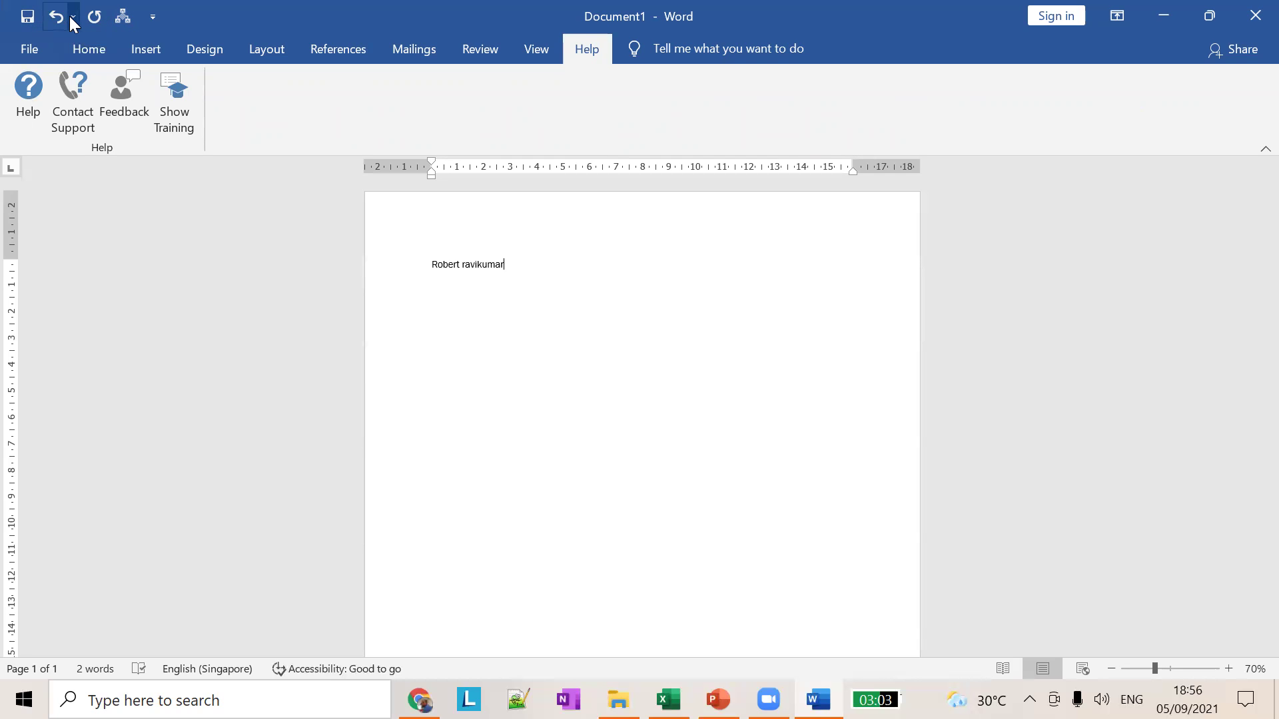
left_click(89, 56)
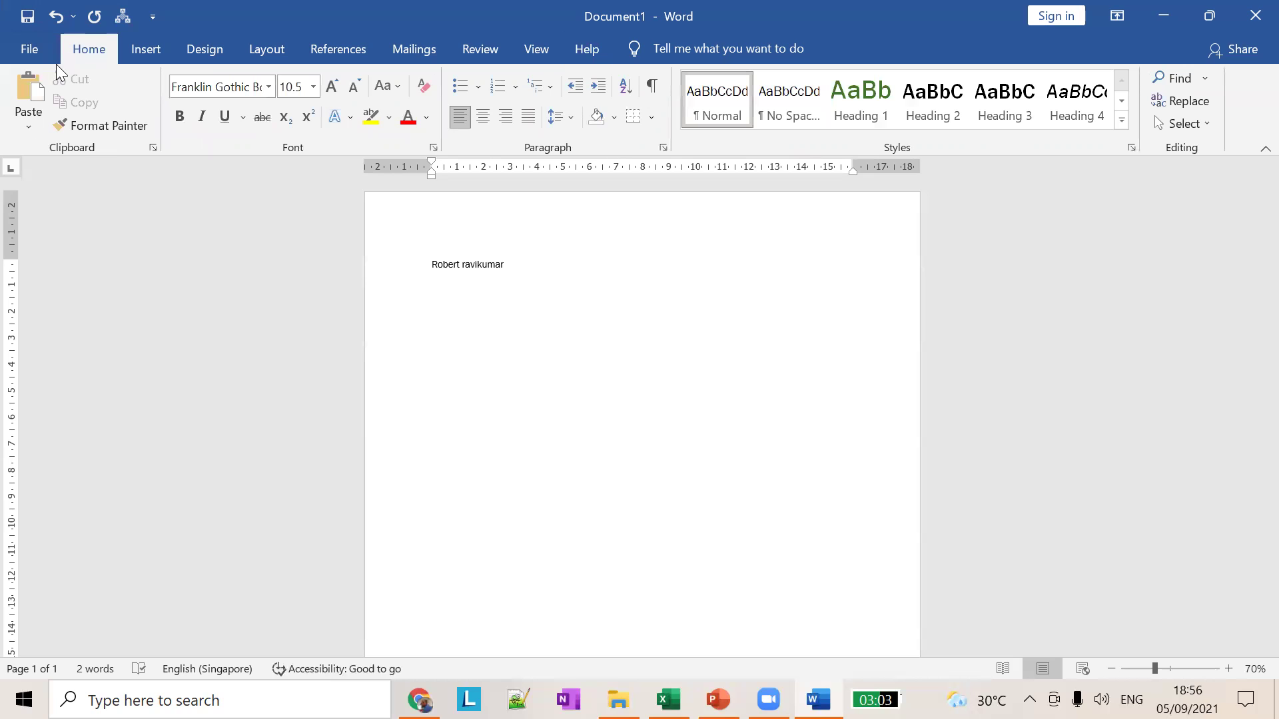
left_click(32, 53)
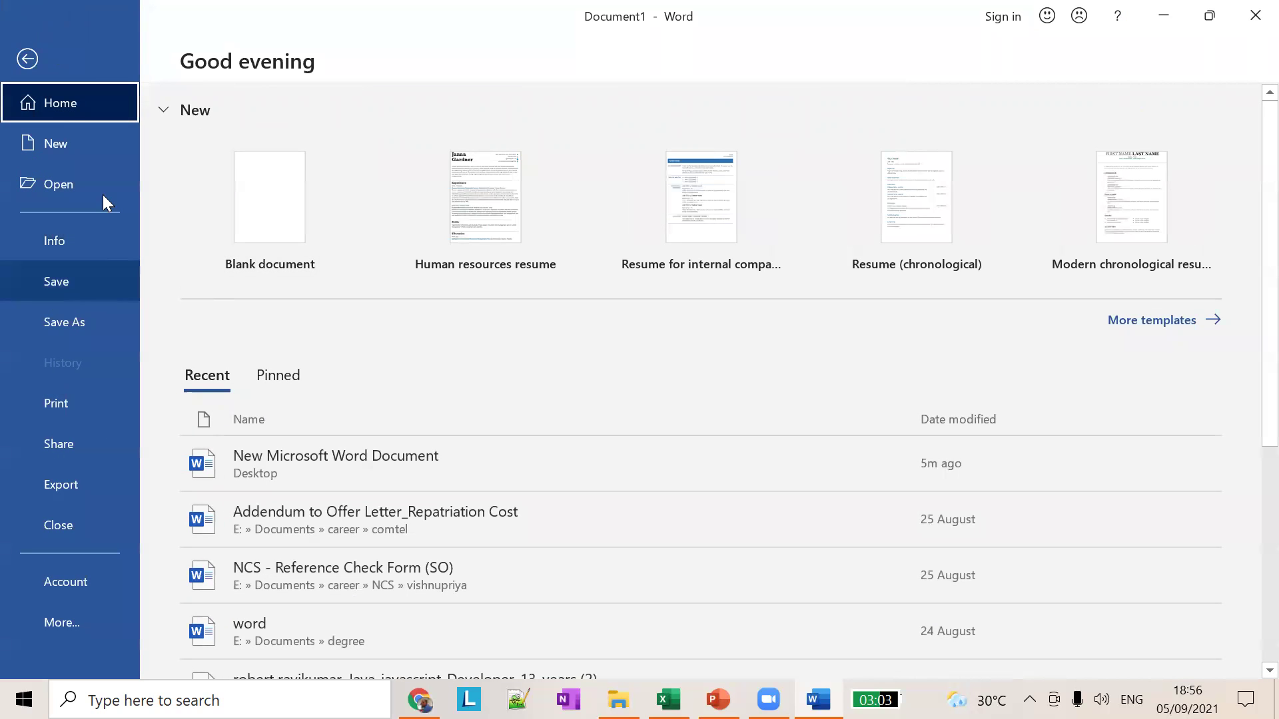
left_click(29, 60)
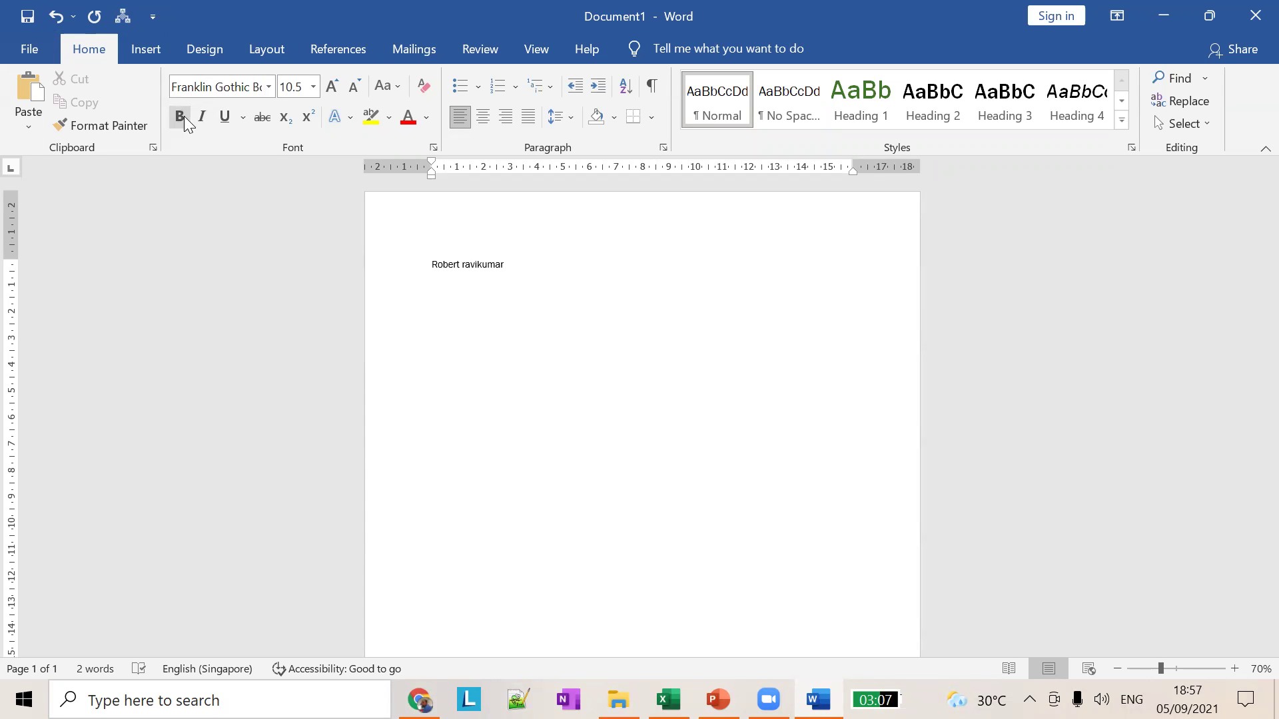
Step: Add Copy to the Quick Access Toolbar in Word Options and apply it with OK
left_click(151, 18)
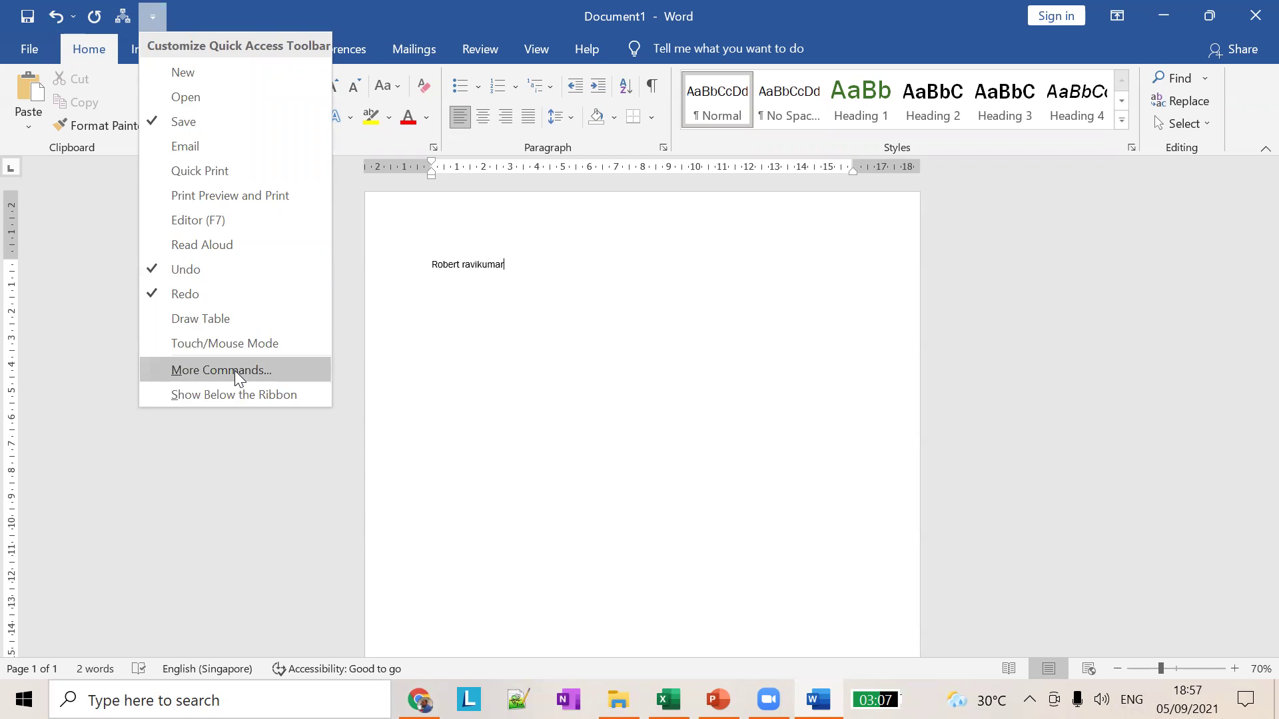
left_click(235, 370)
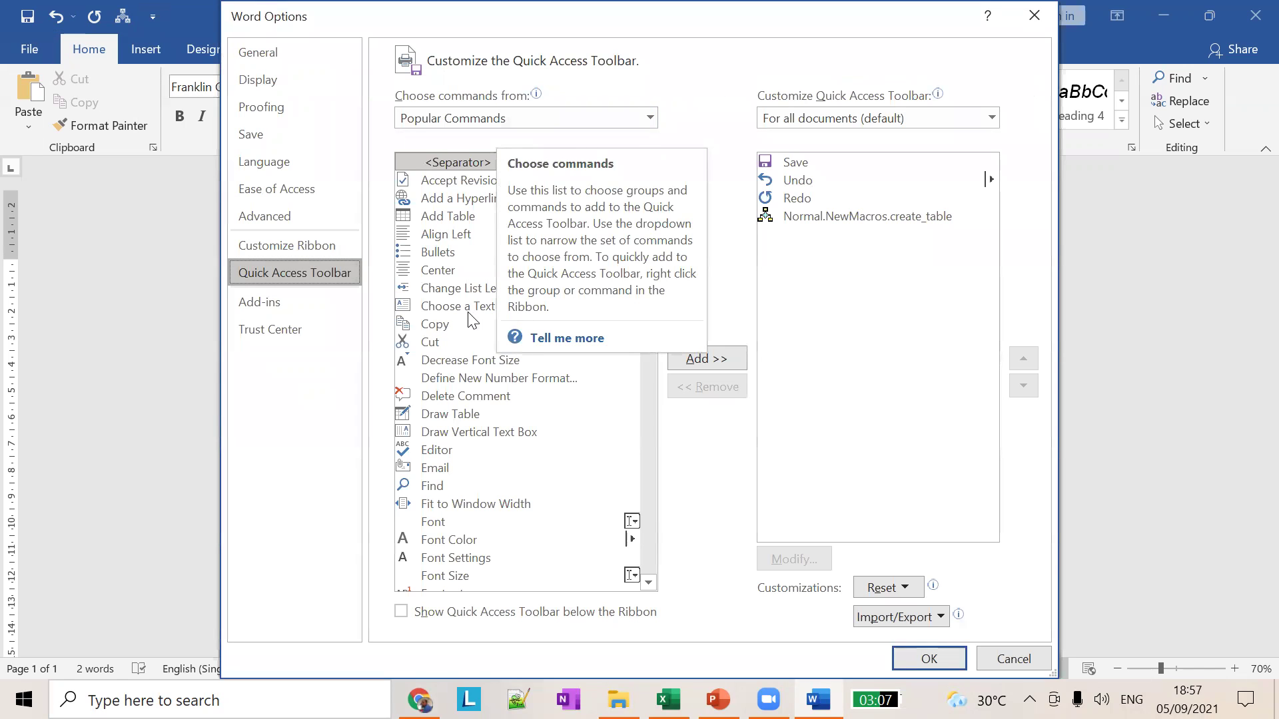
scroll(530, 343, "down", 6)
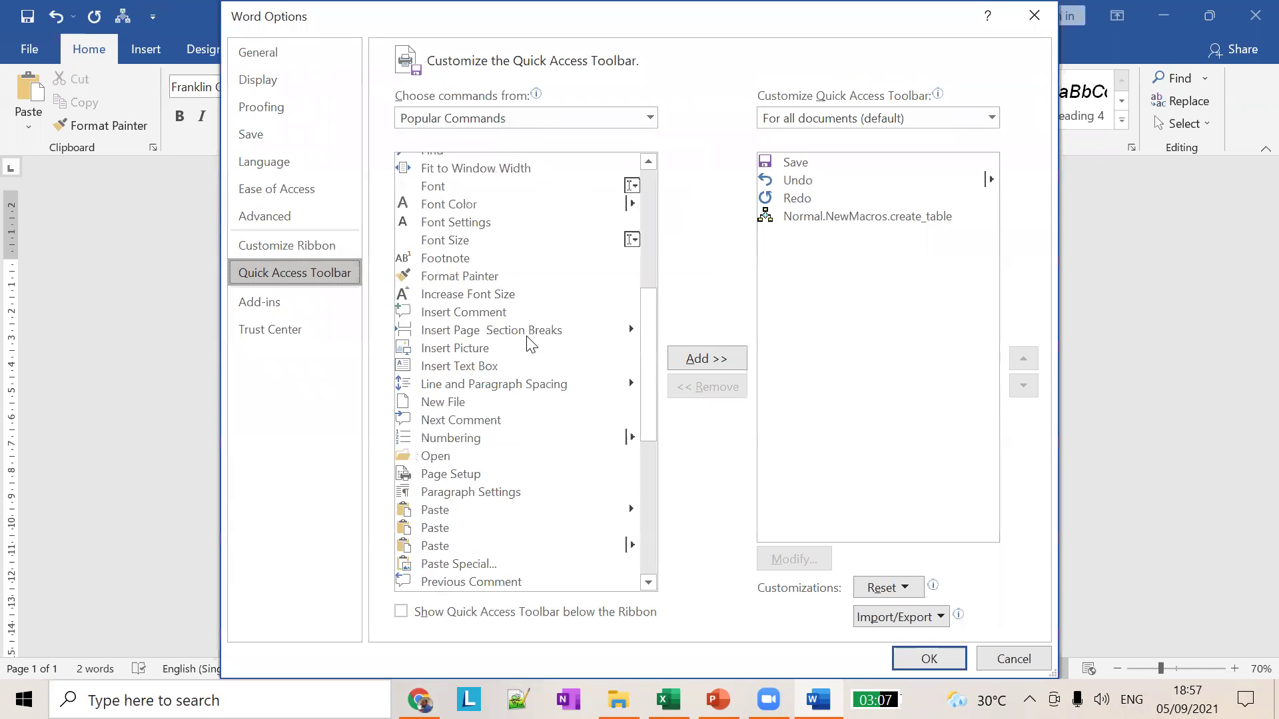
scroll(530, 343, "up", 2)
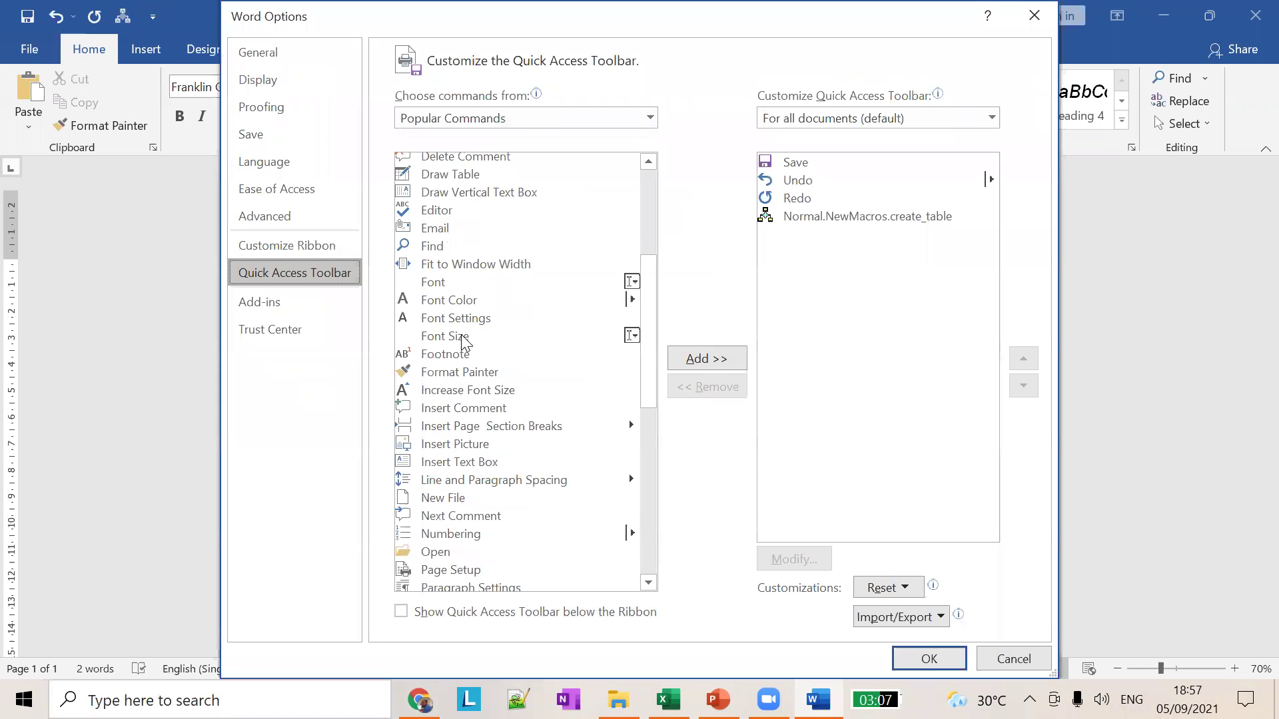
scroll(464, 353, "down", 2)
scroll(459, 354, "up", 3)
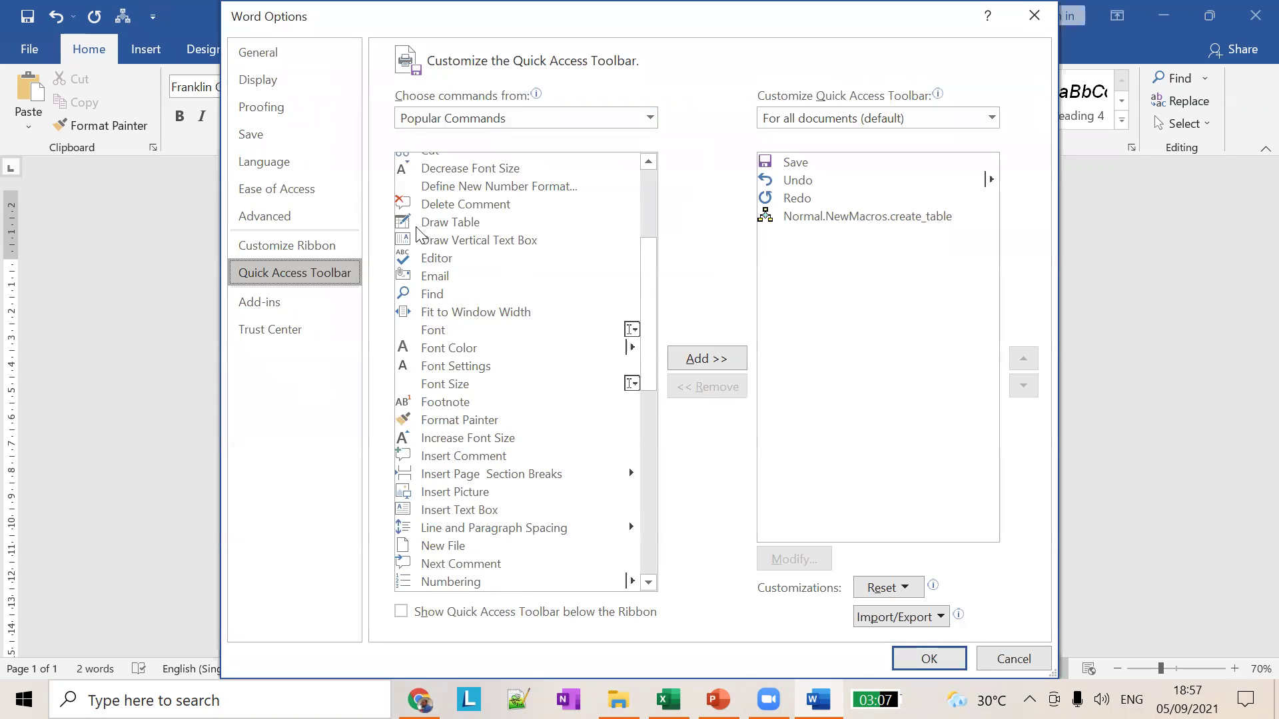
scroll(418, 184, "up", 4)
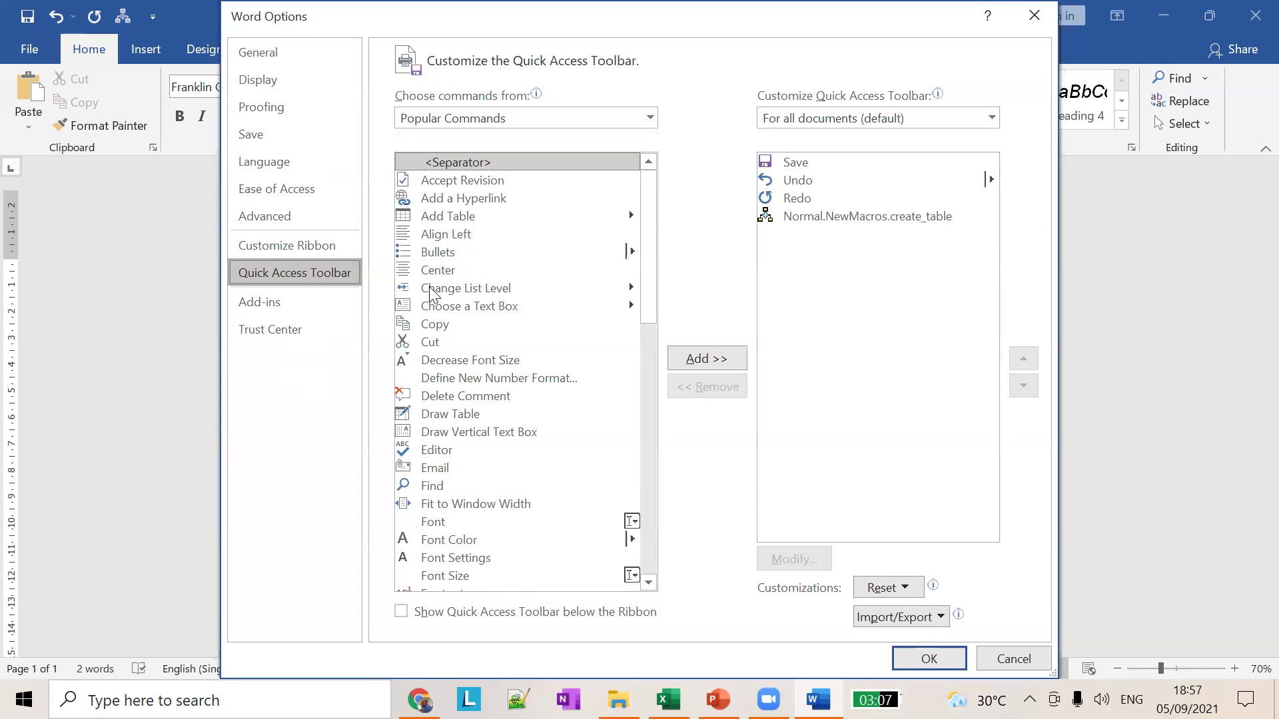
scroll(438, 248, "down", 4)
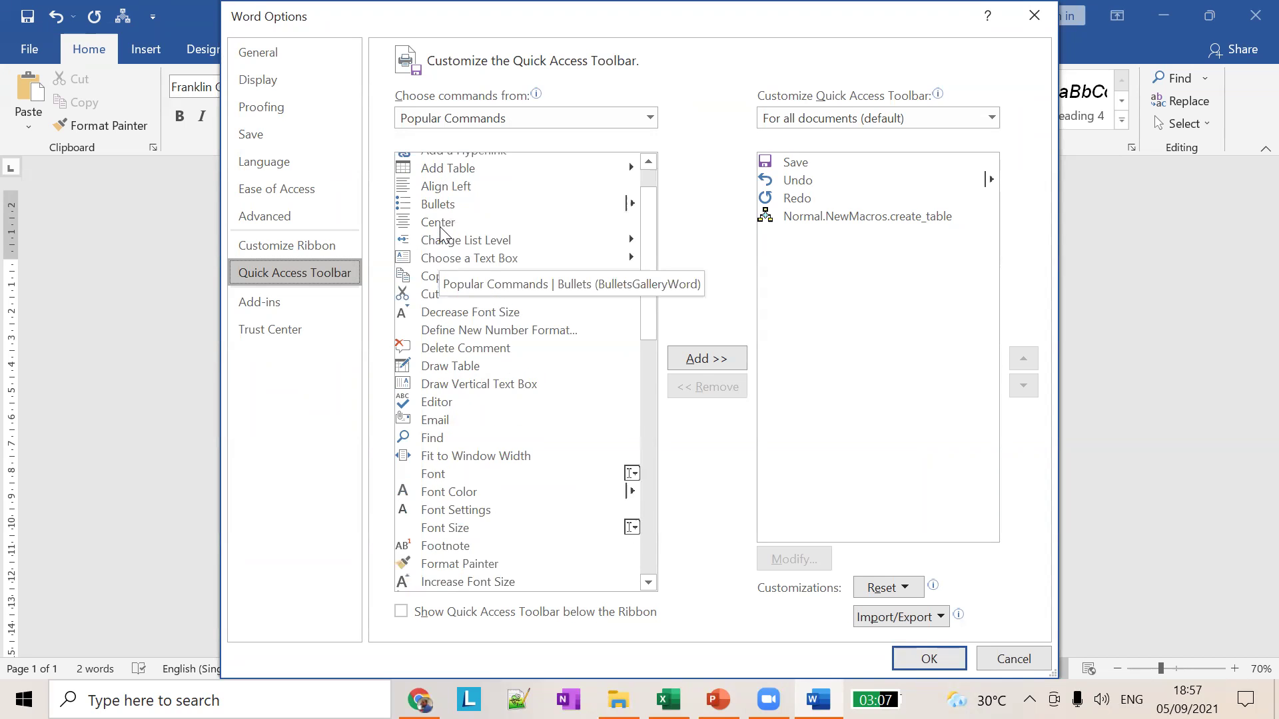
scroll(438, 241, "down", 9)
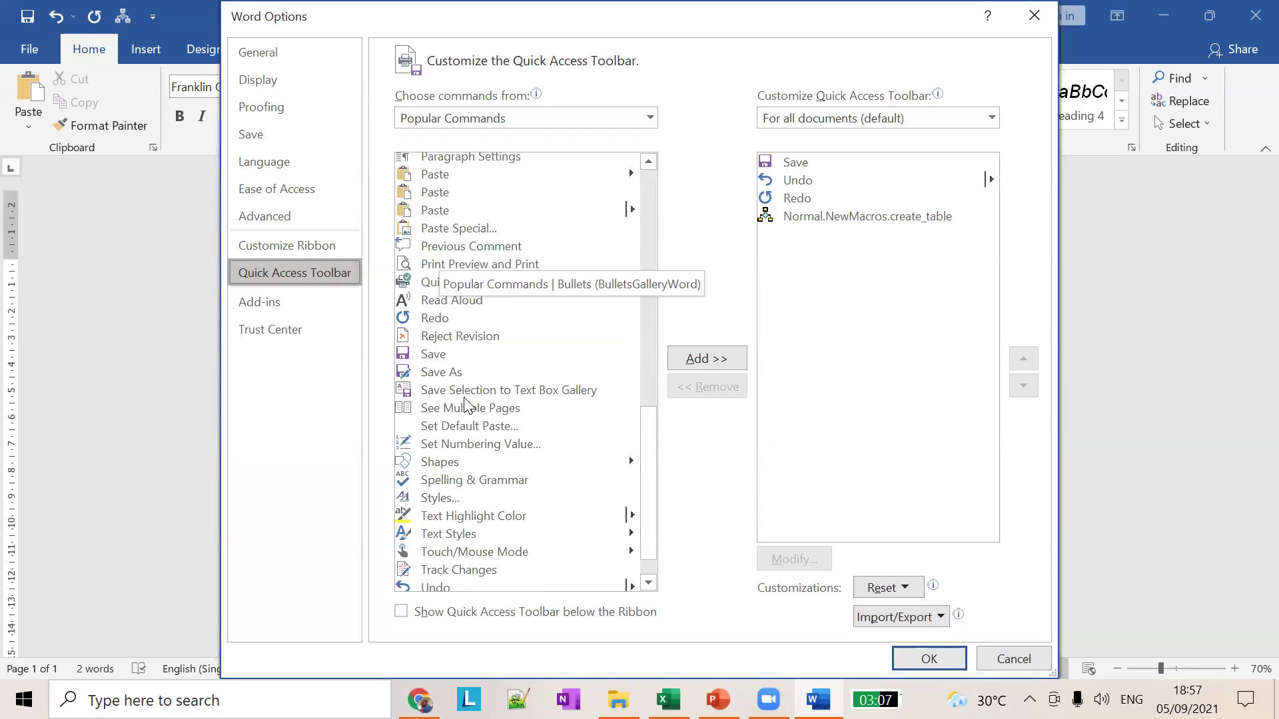
scroll(462, 412, "up", 4)
scroll(462, 414, "up", 8)
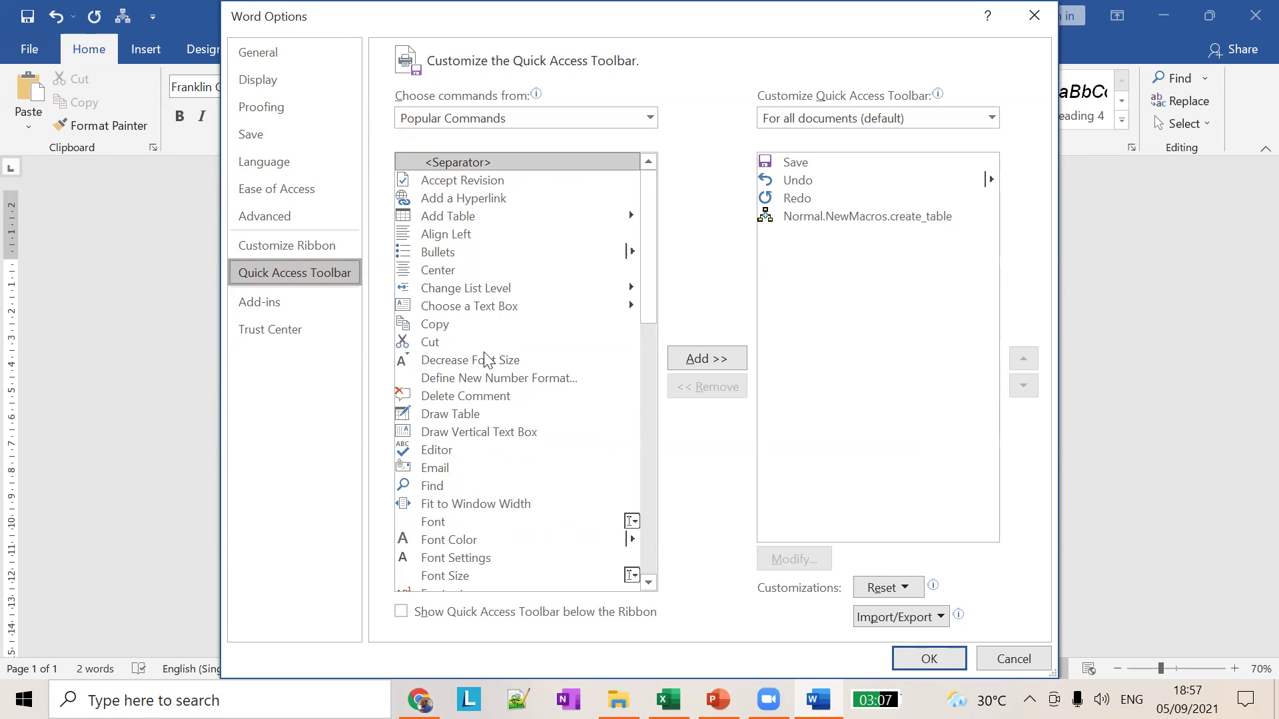
double_click(438, 324)
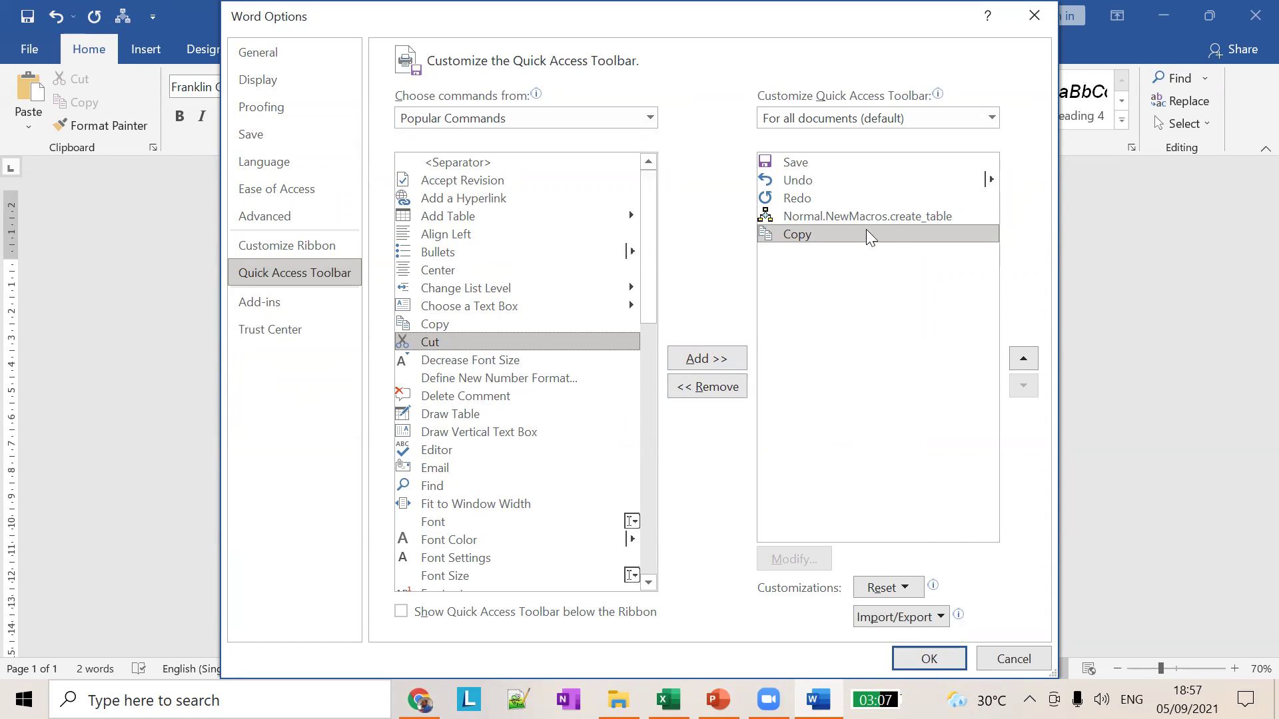
left_click(936, 659)
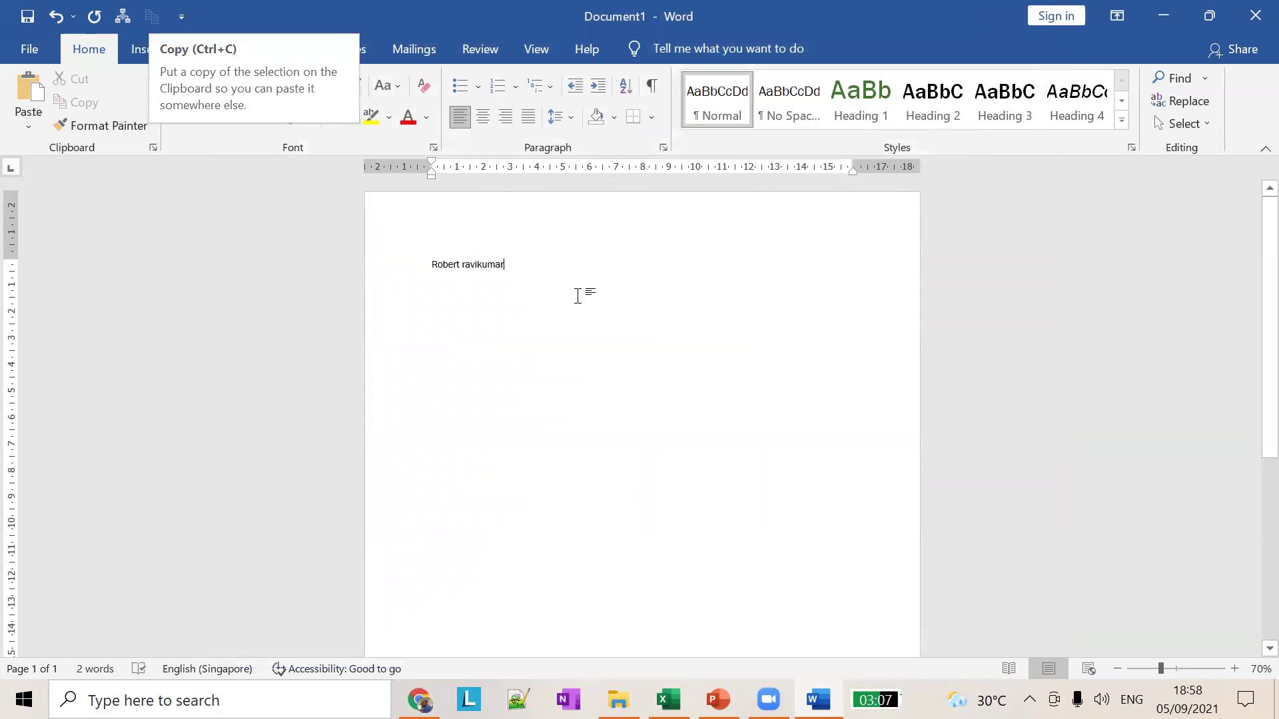
Step: Paste a duplicate of the name line on a new line below the original, then switch to PowerPoint
left_click(394, 248)
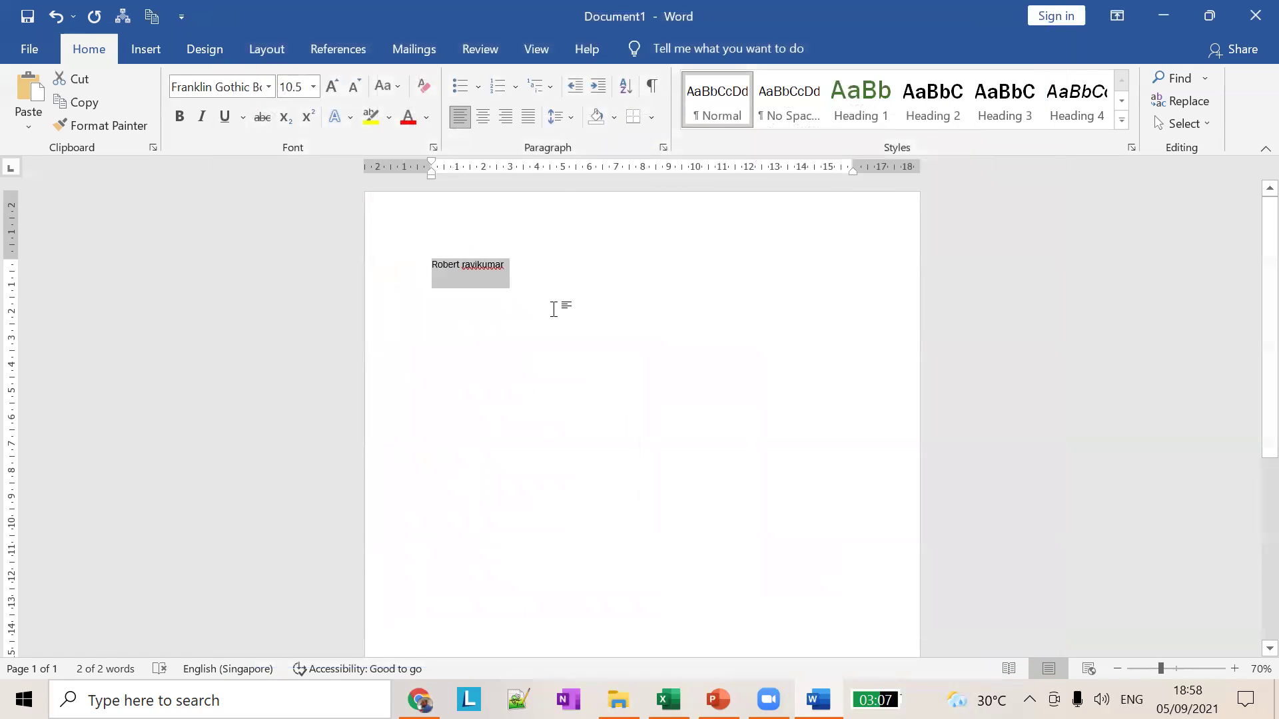
left_click(585, 258)
key("Return")
key("Return")
key("Return")
key("ctrl+v")
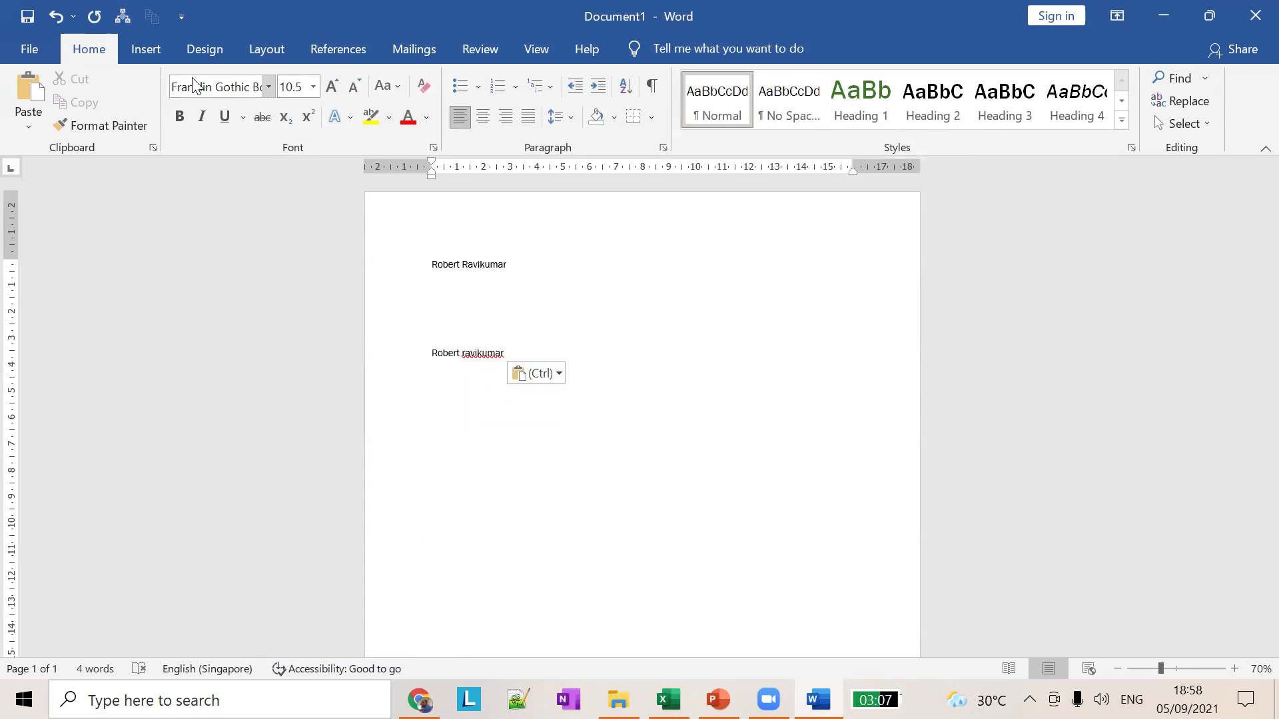
key("alt+Tab")
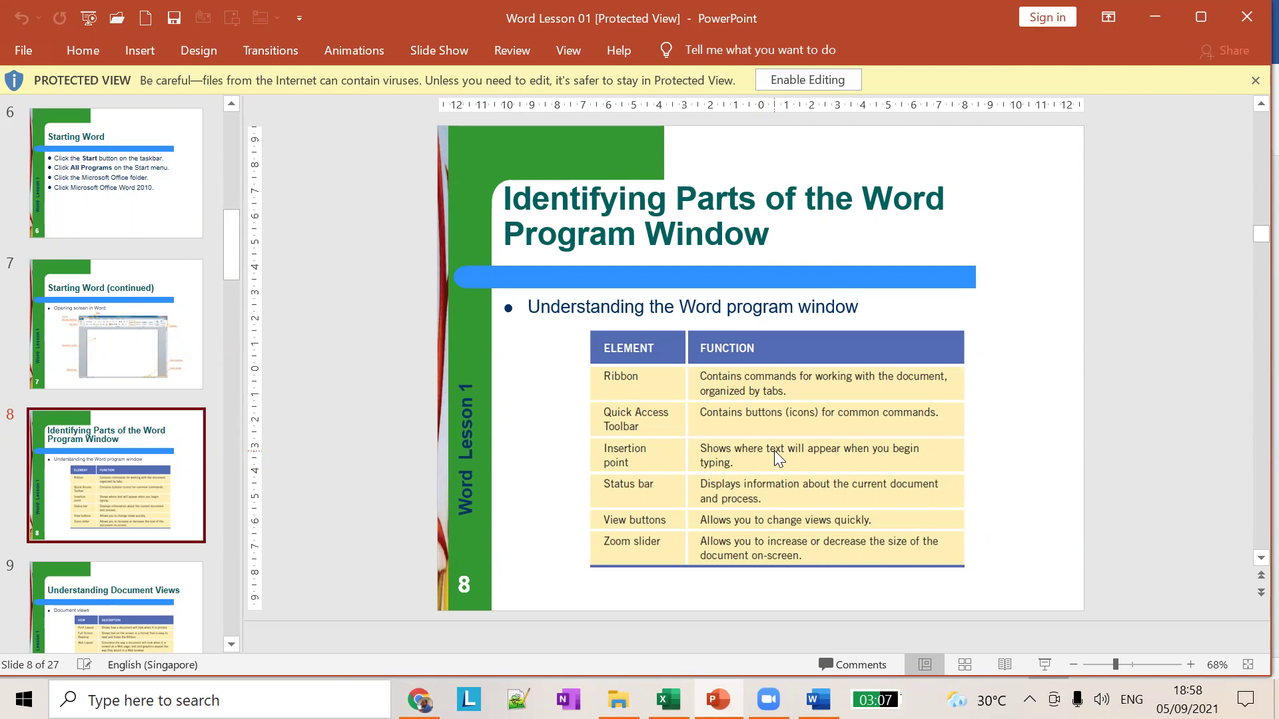
Step: Back in Word, type trial characters on the empty line and erase them
key("alt+Tab")
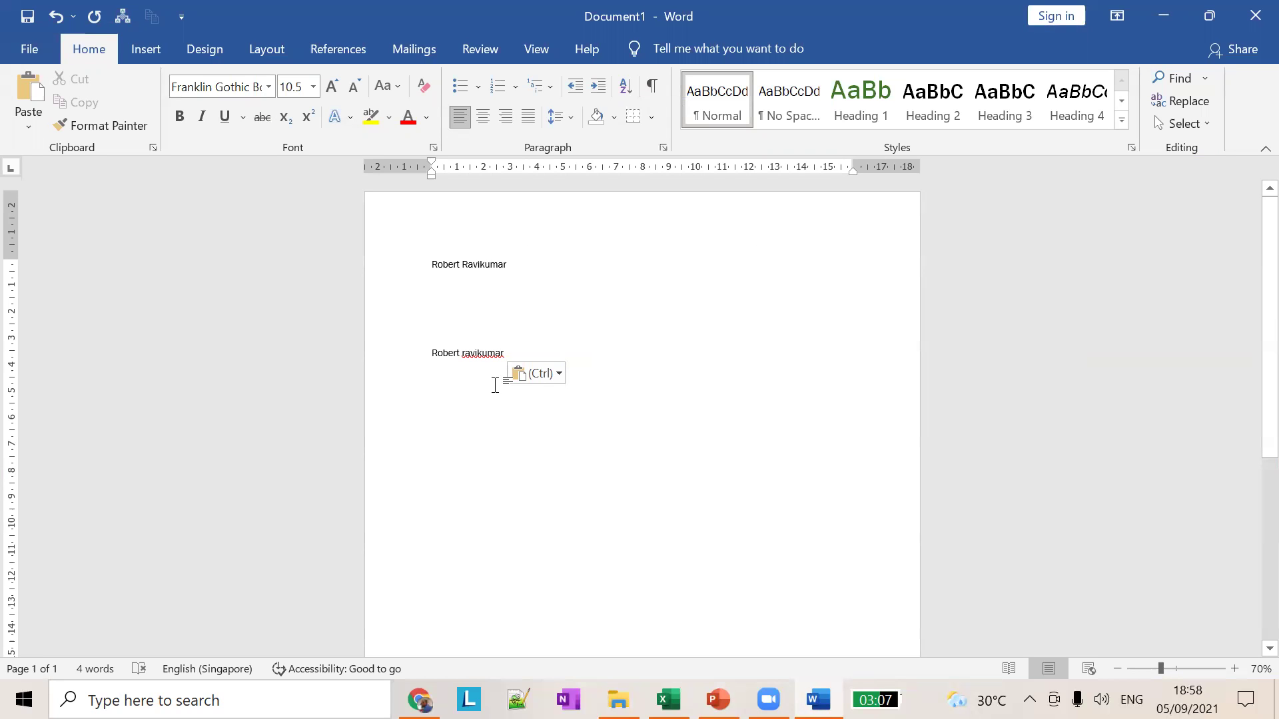
type("uikllddd")
key("BackSpace")
key("BackSpace")
key("BackSpace")
key("BackSpace")
key("BackSpace")
key("BackSpace")
key("BackSpace")
key("BackSpace")
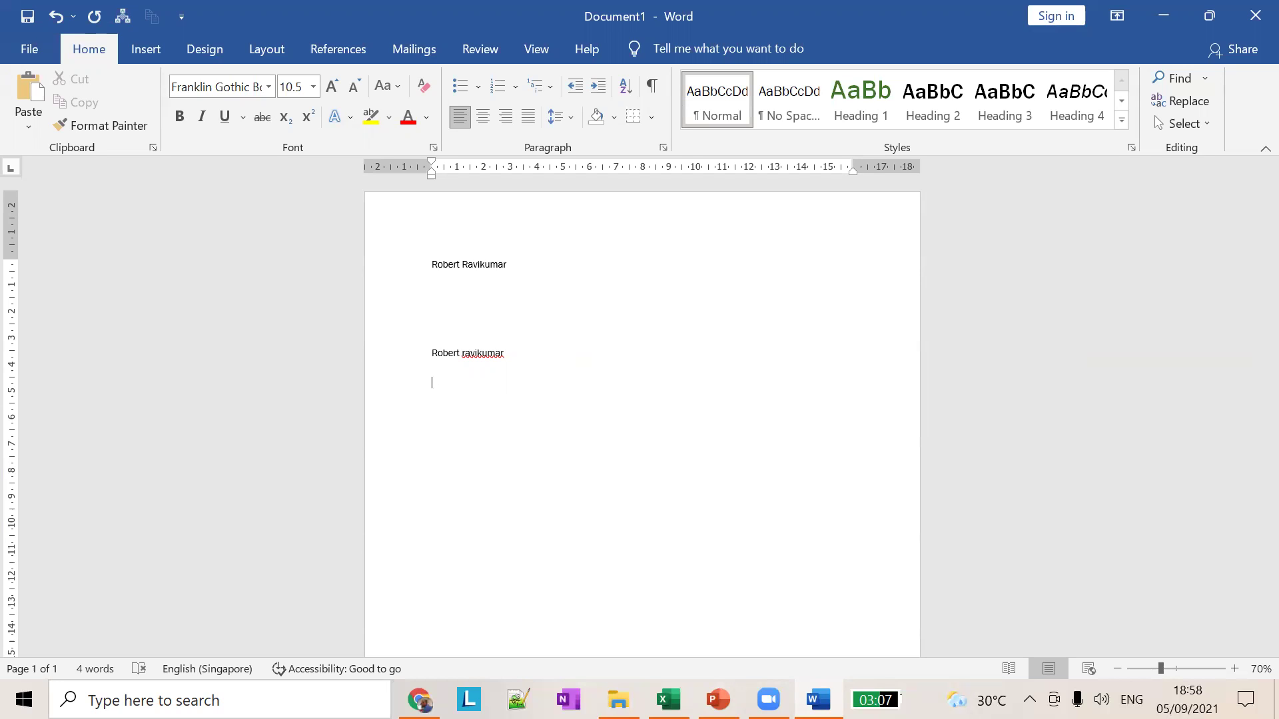
type("klkjlkjlkjlkjlk")
key("BackSpace")
key("BackSpace")
key("BackSpace")
key("BackSpace")
key("BackSpace")
key("BackSpace")
key("BackSpace")
key("BackSpace")
key("BackSpace")
key("BackSpace")
key("BackSpace")
key("BackSpace")
key("BackSpace")
key("BackSpace")
key("BackSpace")
Step: Insert 'jdjdjd' into the surname and undo it, then glance at PowerPoint and return
left_click(473, 261)
type("jdjdjd")
scroll(517, 288, "up", 7, "ctrl")
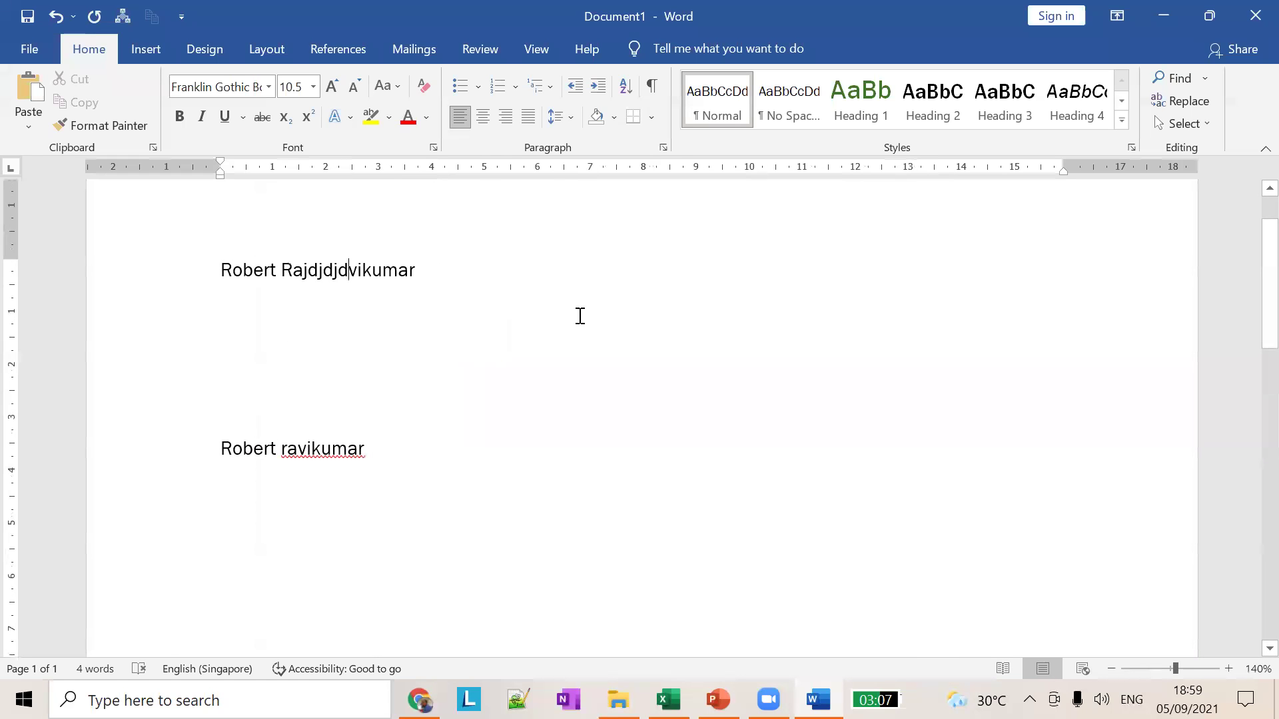
scroll(603, 331, "up", 2)
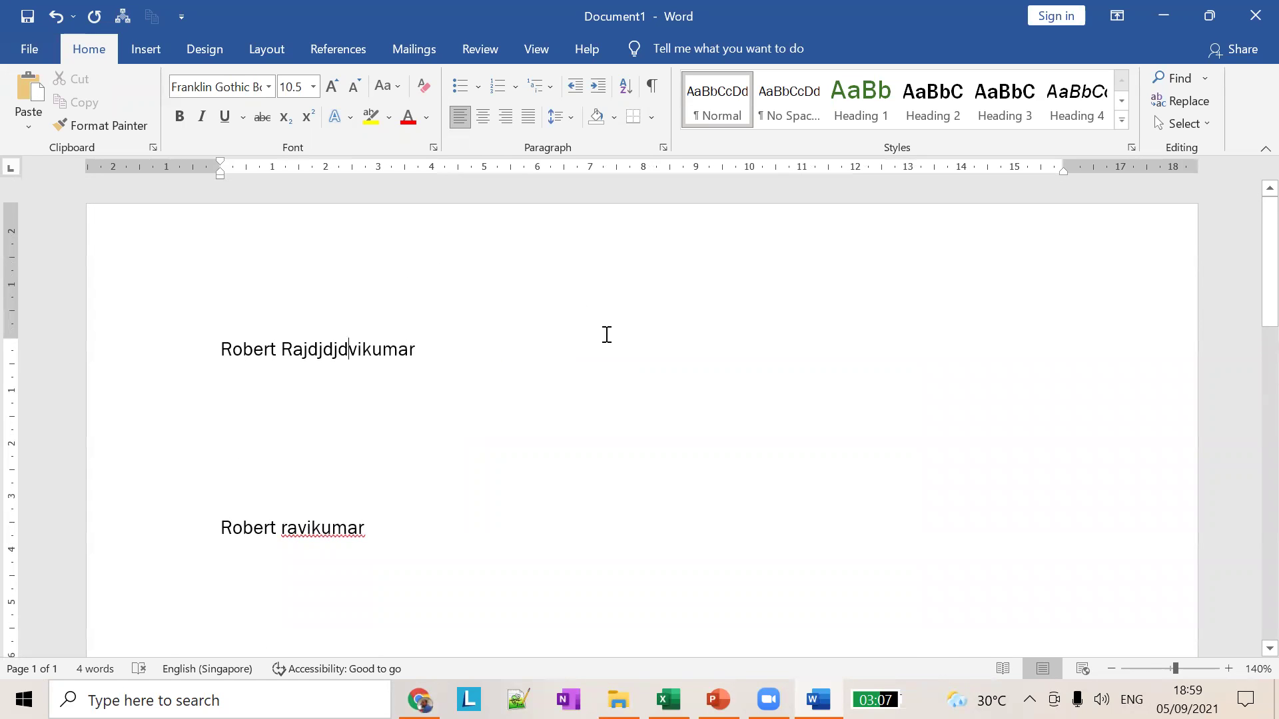
key("ctrl+z")
key("alt+Tab")
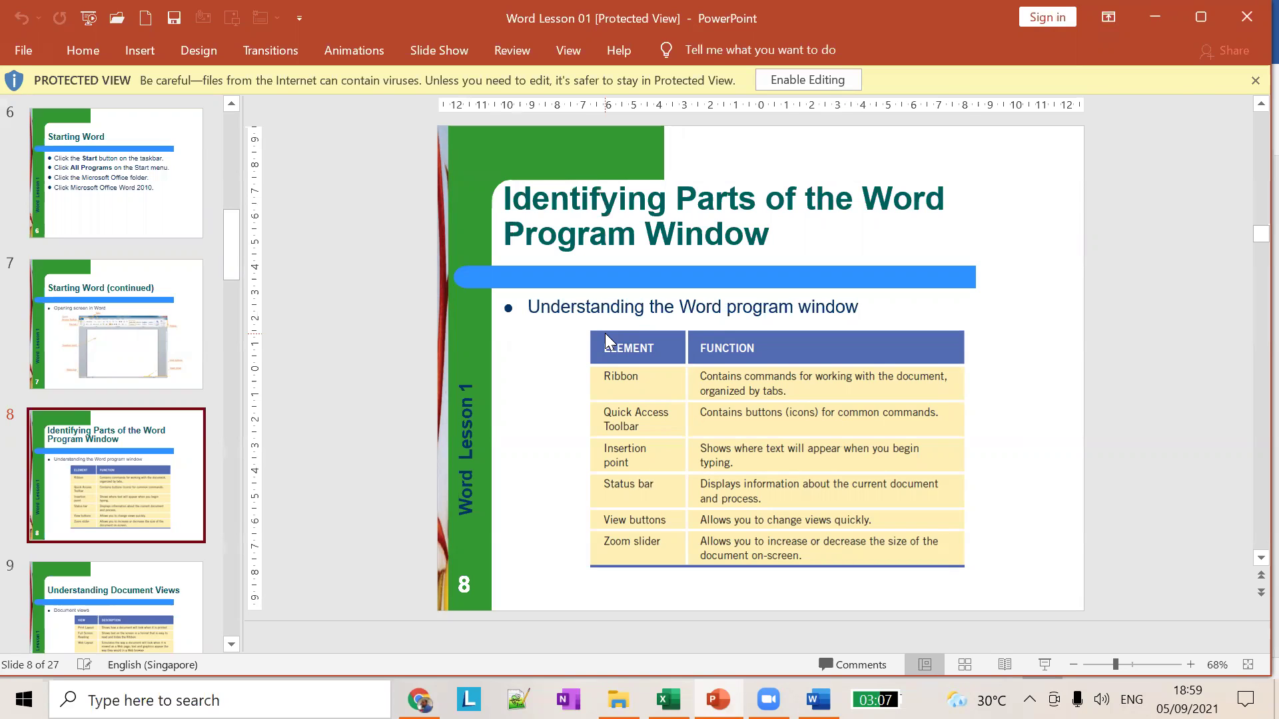
key("alt+Tab")
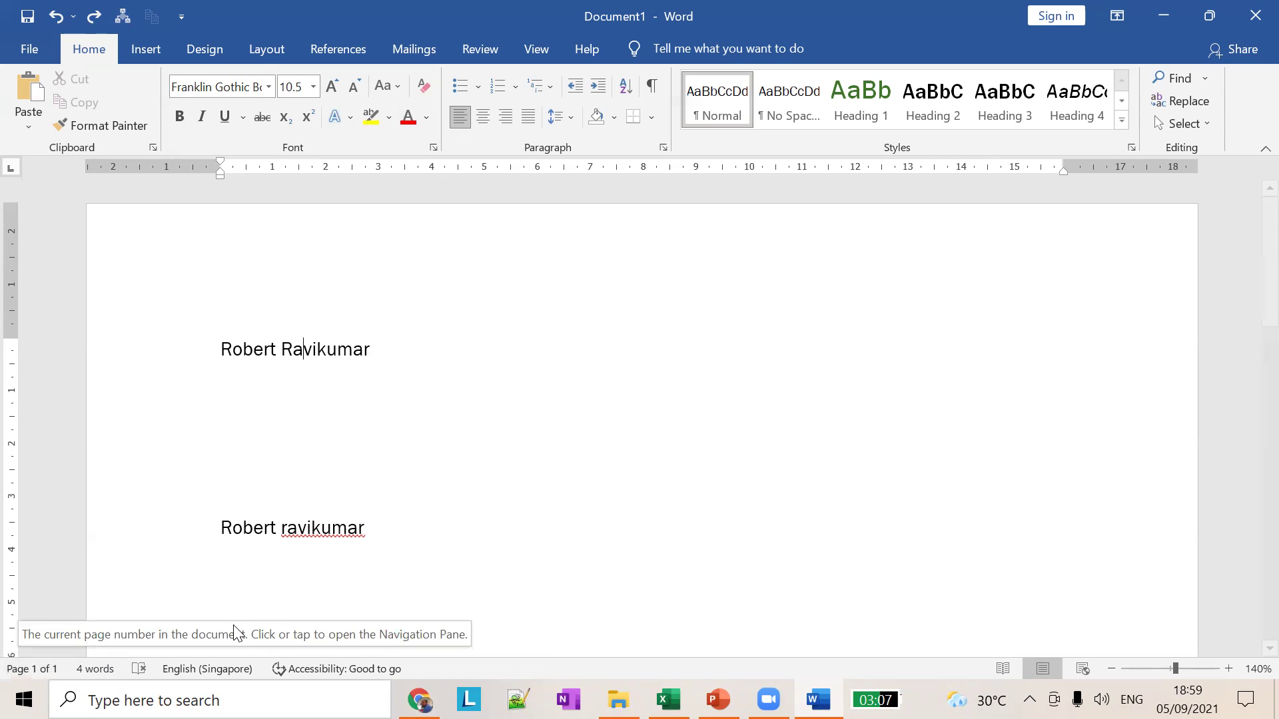
scroll(405, 580, "down", 15)
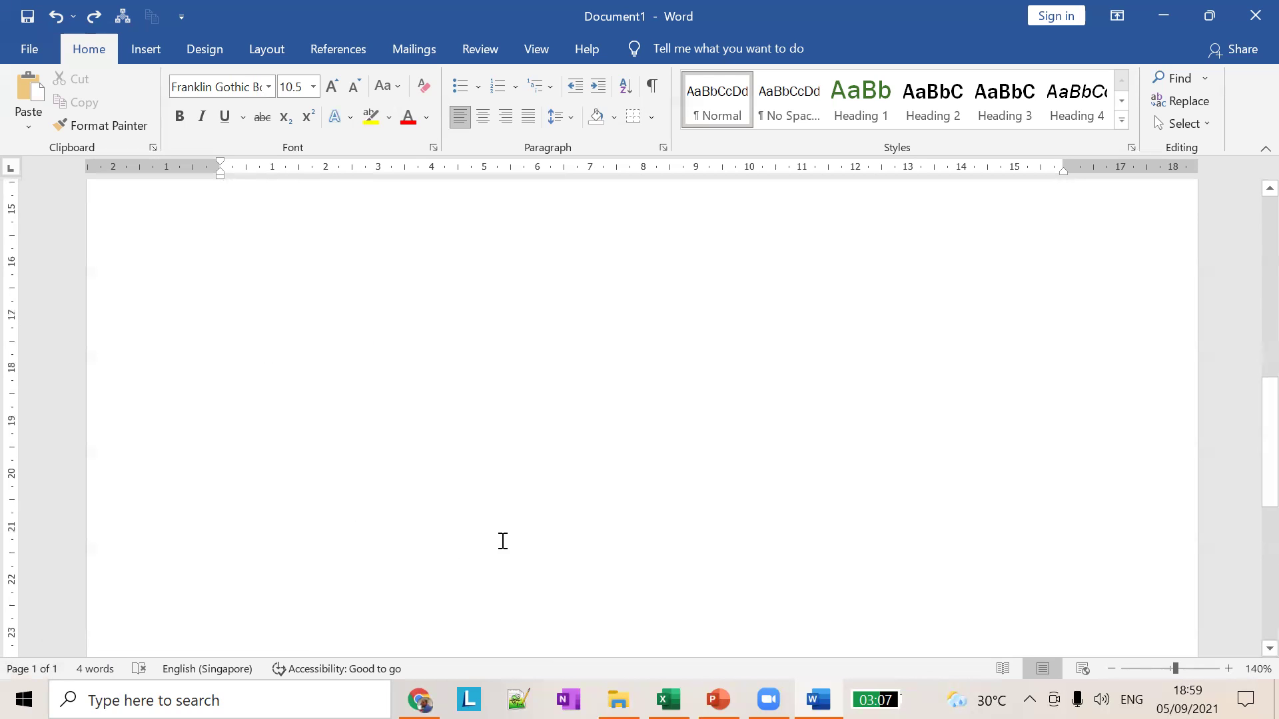
Step: Type F below the pasted name, add empty lines onto page 2, and cancel the Save As view
type("F")
key("Return")
key("Return")
key("Return")
key("Return")
key("Return")
key("Return")
key("Return")
key("Return")
key("Return")
key("Return")
key("Return")
key("Return")
key("Return")
key("Return")
key("Return")
key("Return")
key("Return")
key("Return")
key("Return")
key("Return")
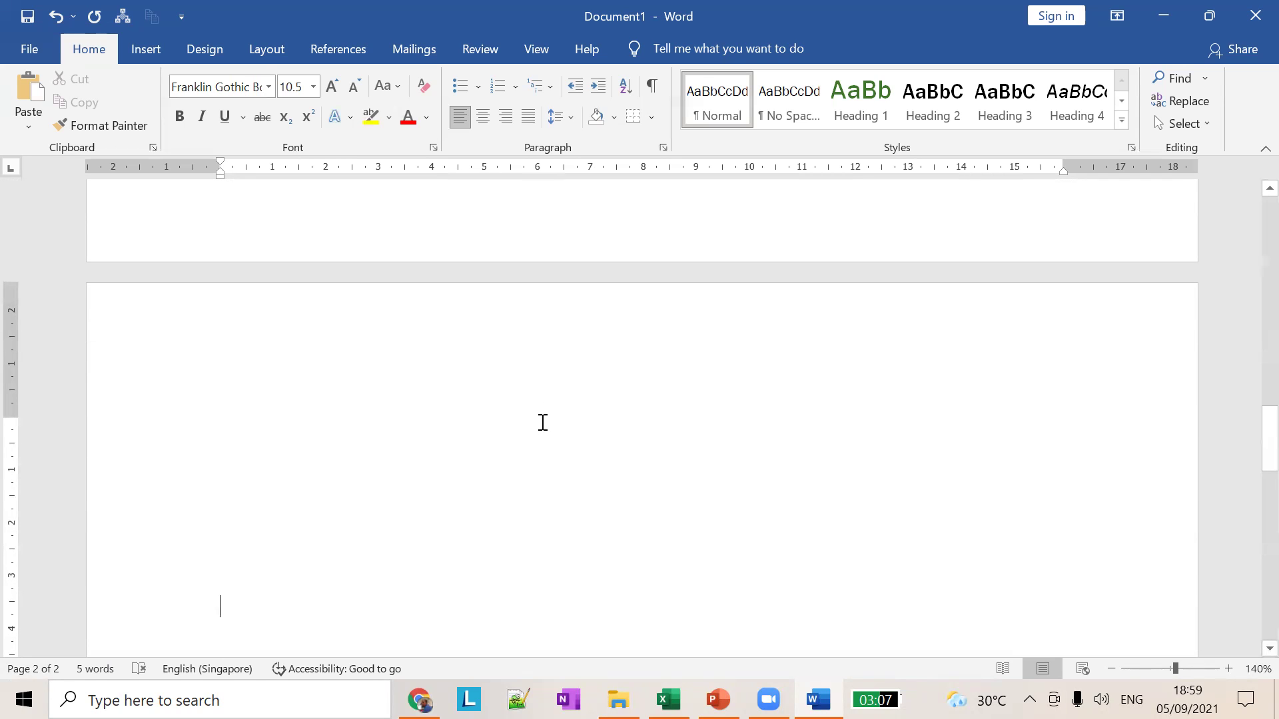
key("ctrl+s")
key("Escape")
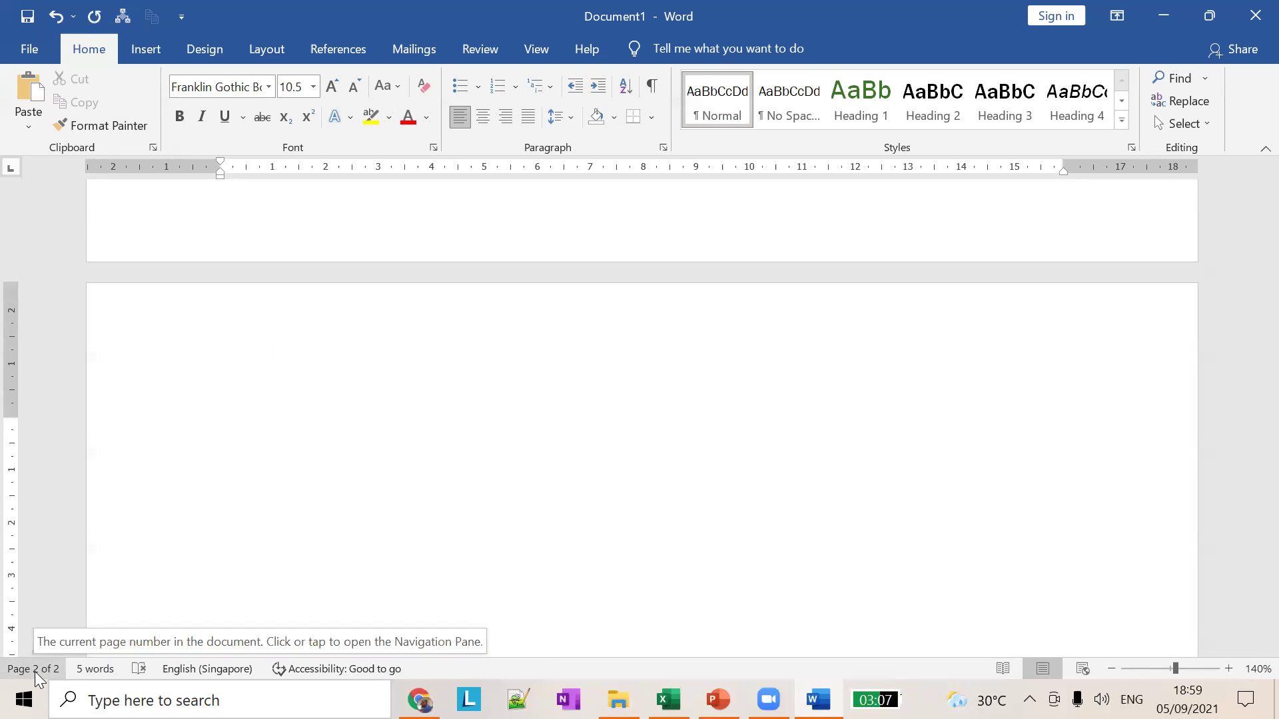
key("Up")
key("Up")
key("Up")
key("Up")
key("Up")
key("Up")
key("Up")
key("Up")
key("Up")
key("Up")
key("Up")
key("Up")
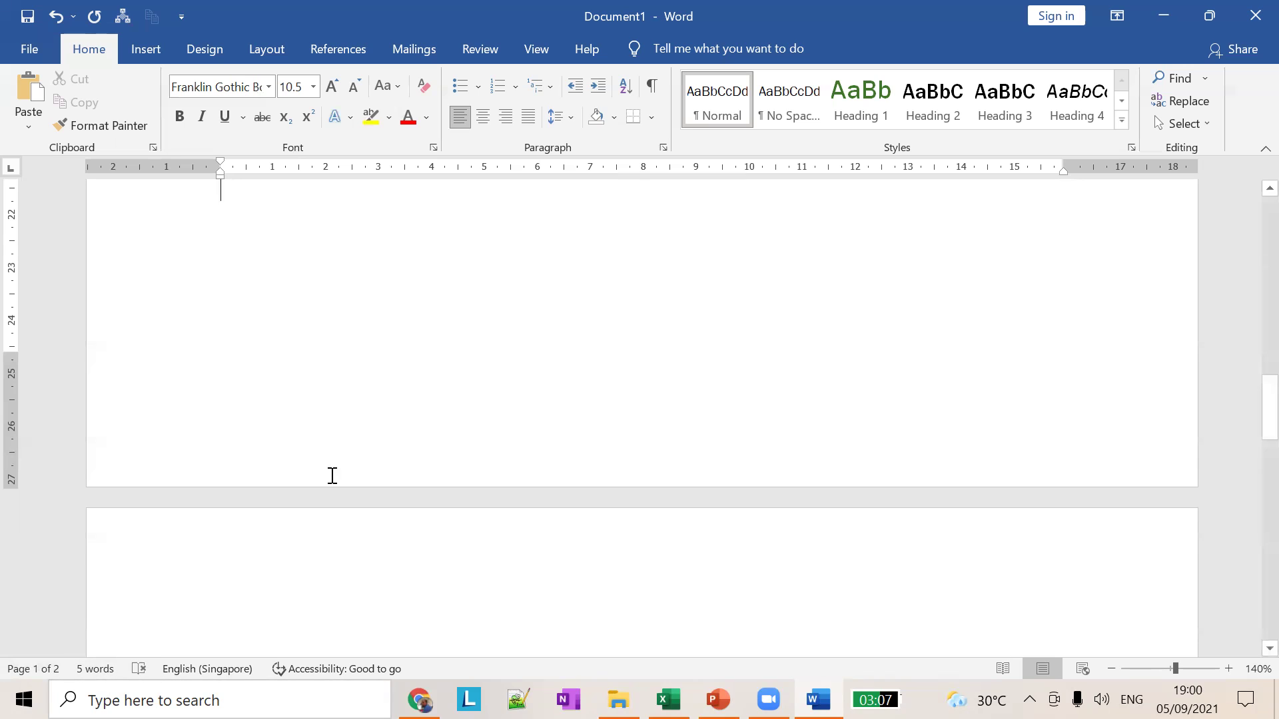
scroll(336, 476, "down", 6)
scroll(345, 486, "up", 6)
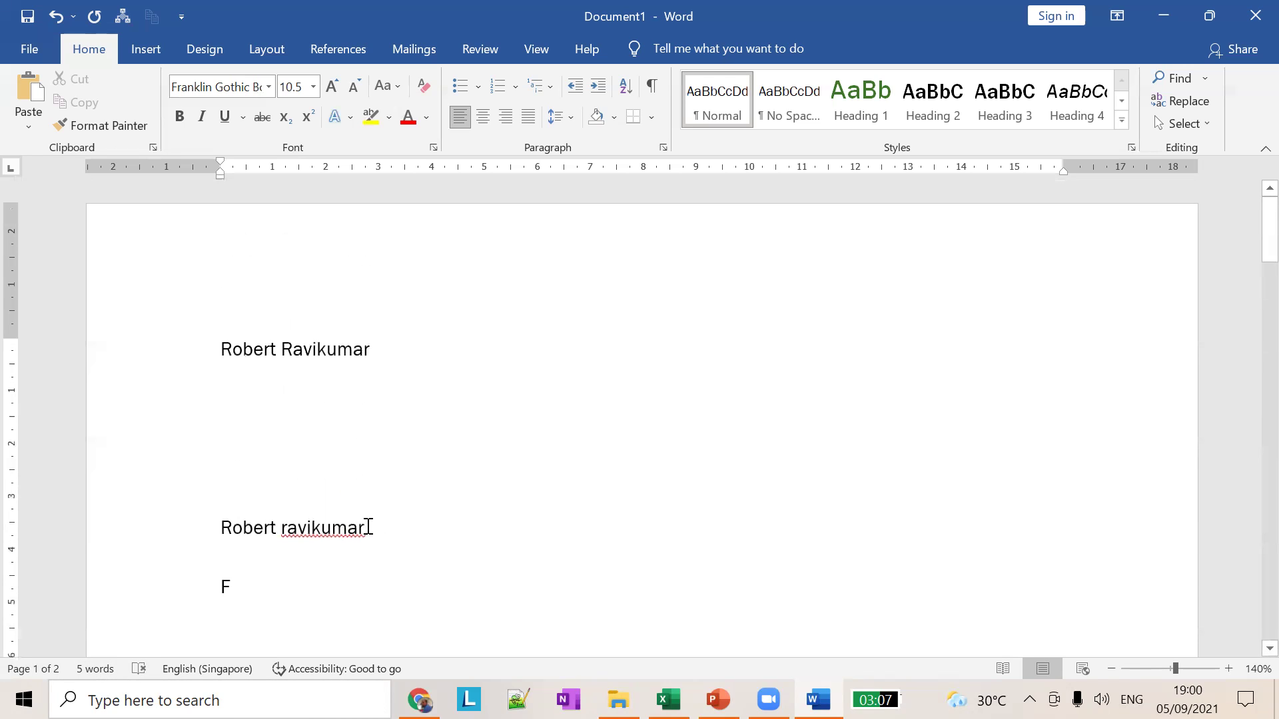
Step: Select the pasted name lines and confirm the proofing language setting
left_click_drag(257, 493, 244, 602)
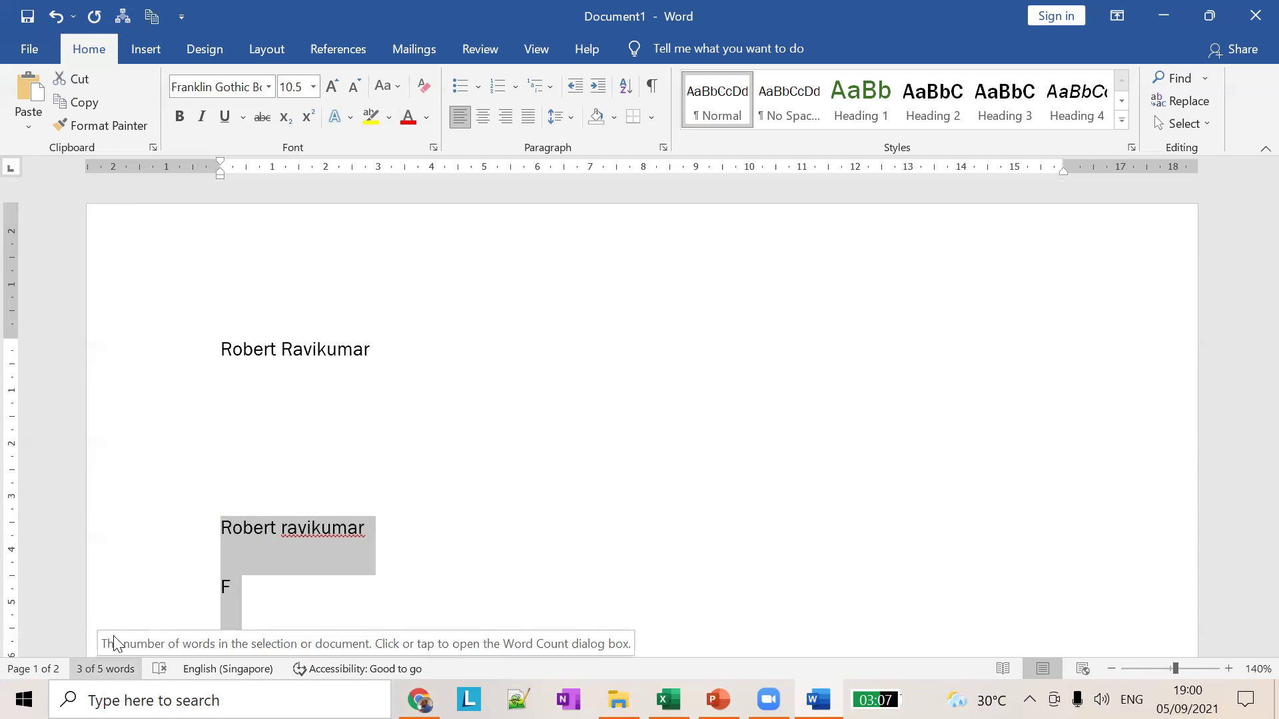
left_click(133, 490)
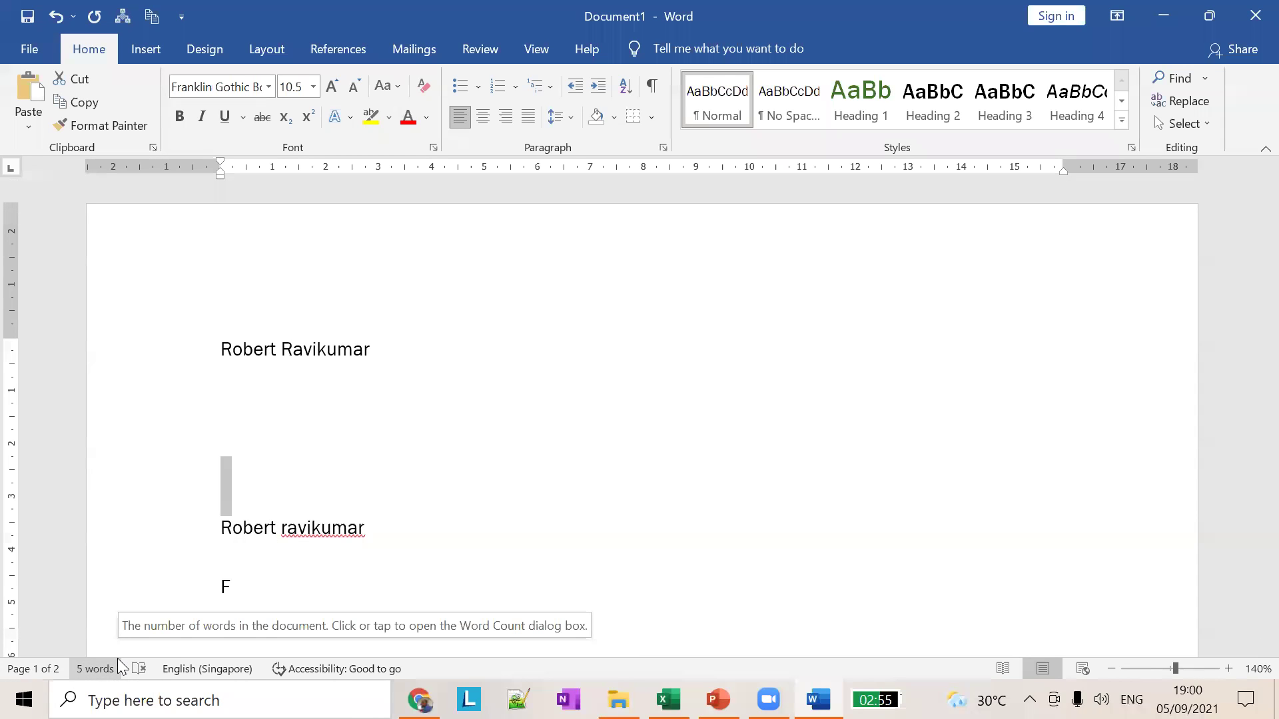
left_click(201, 669)
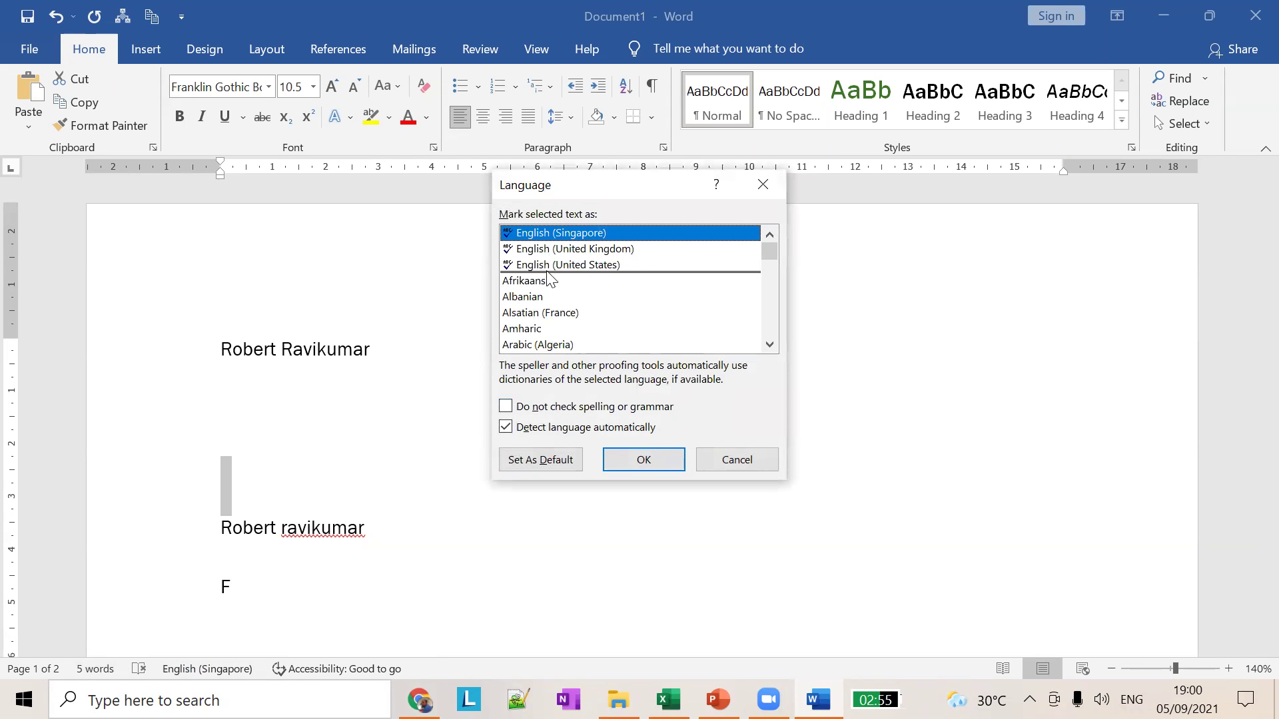
left_click(667, 457)
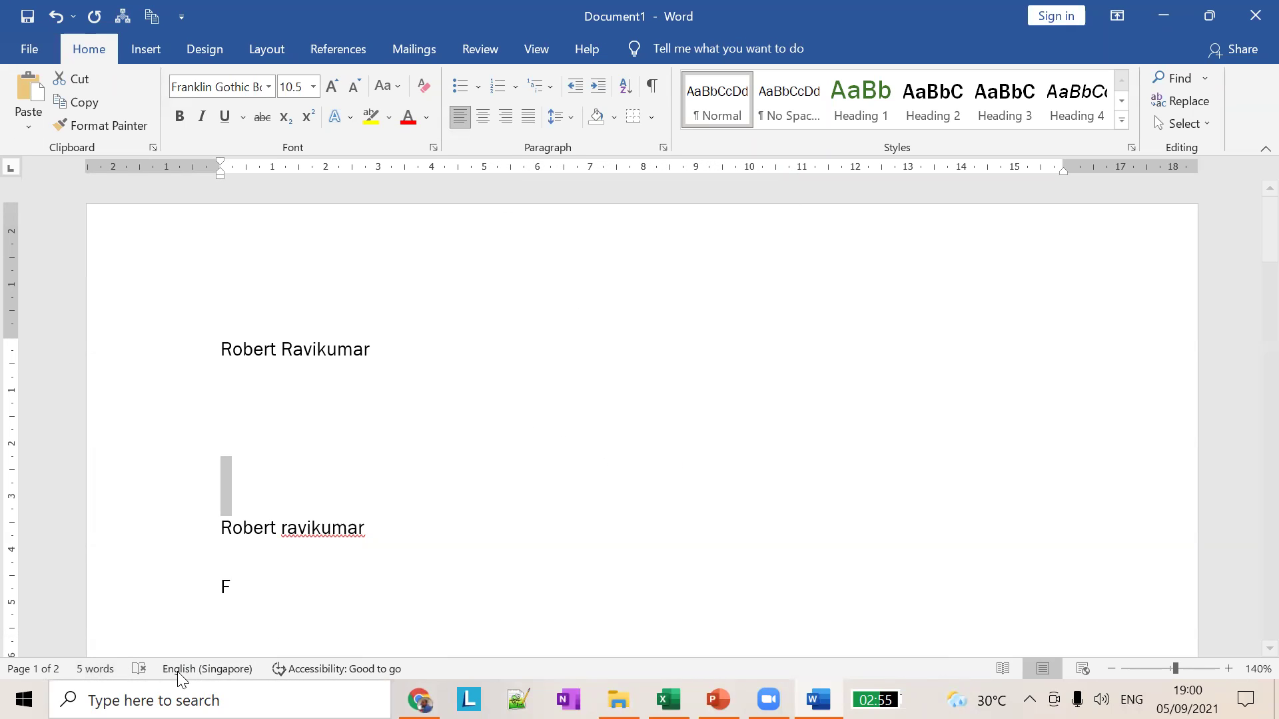
Step: Spell-check the whole document and capitalize the surname's first letter to R in the pasted line
left_click(138, 668)
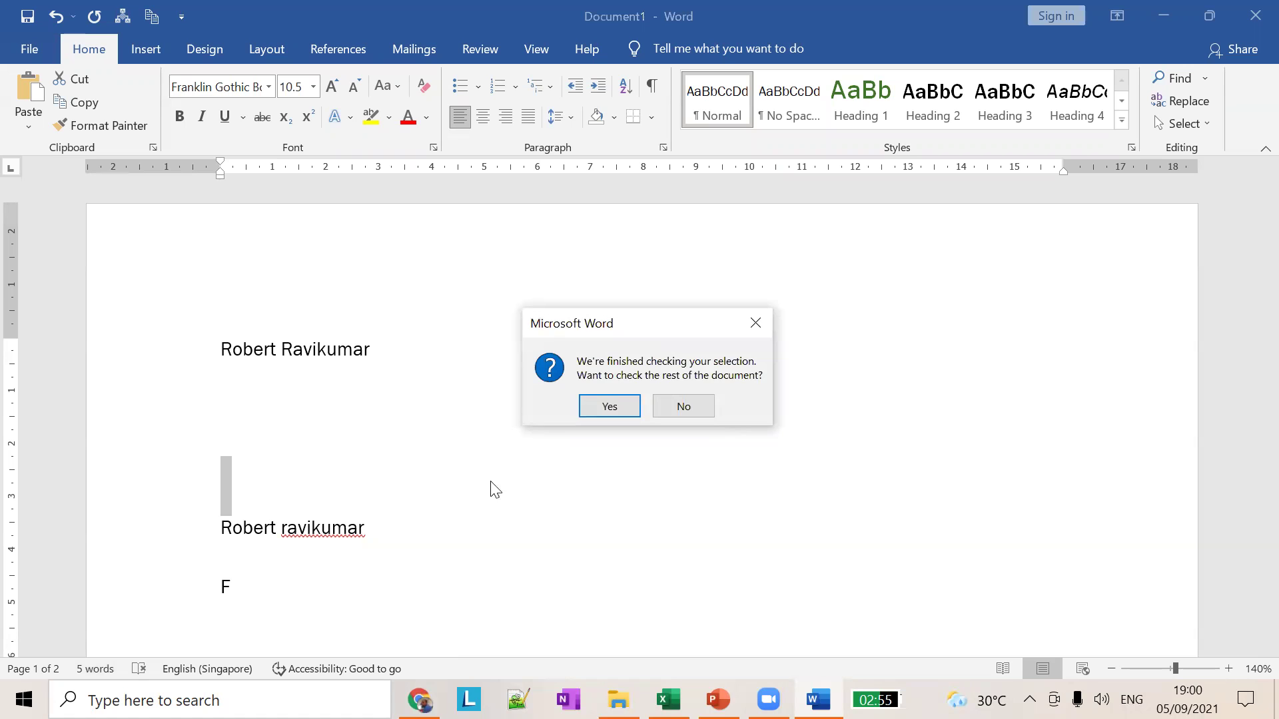
left_click(610, 405)
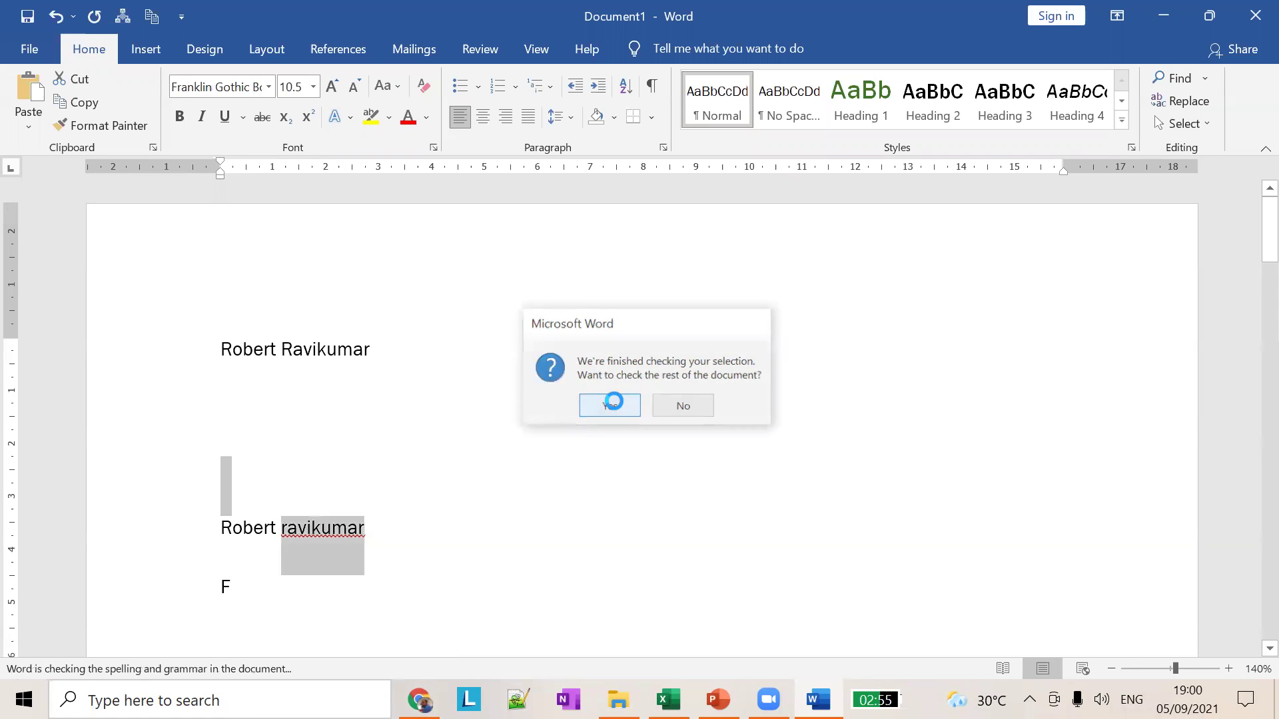
left_click(297, 538)
left_click(263, 531)
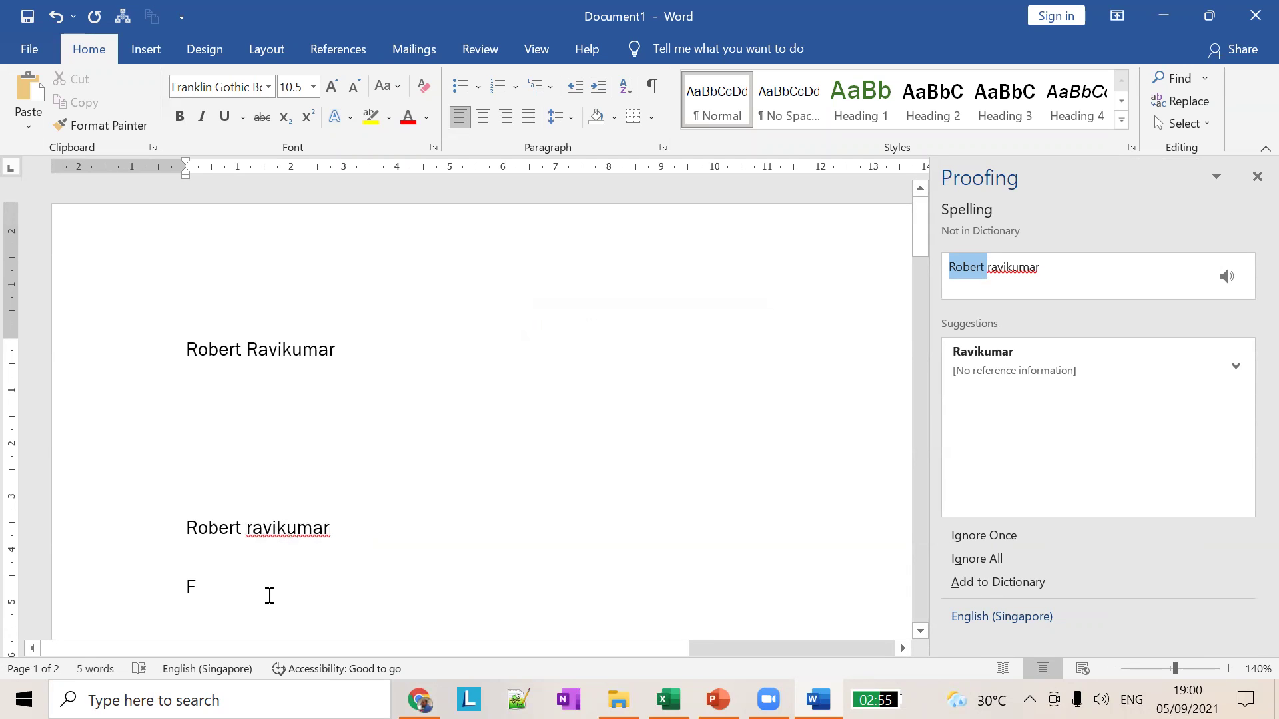
key("Delete")
type("R")
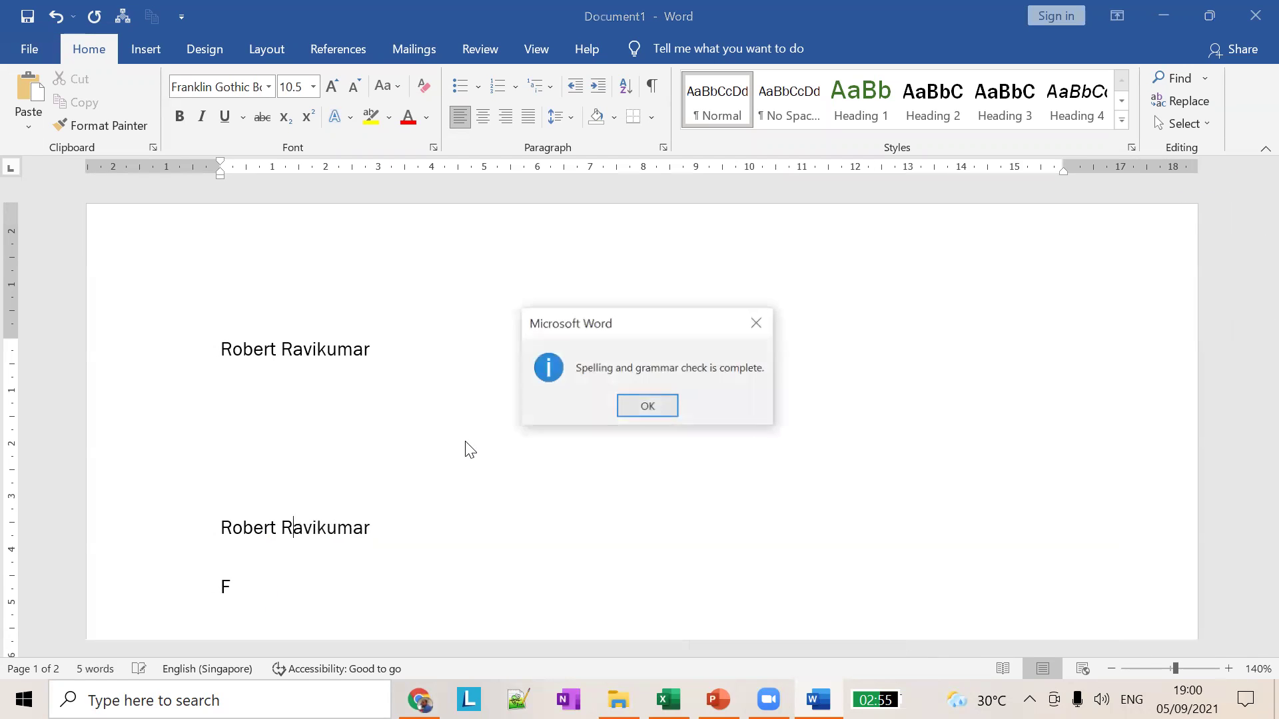
left_click(657, 405)
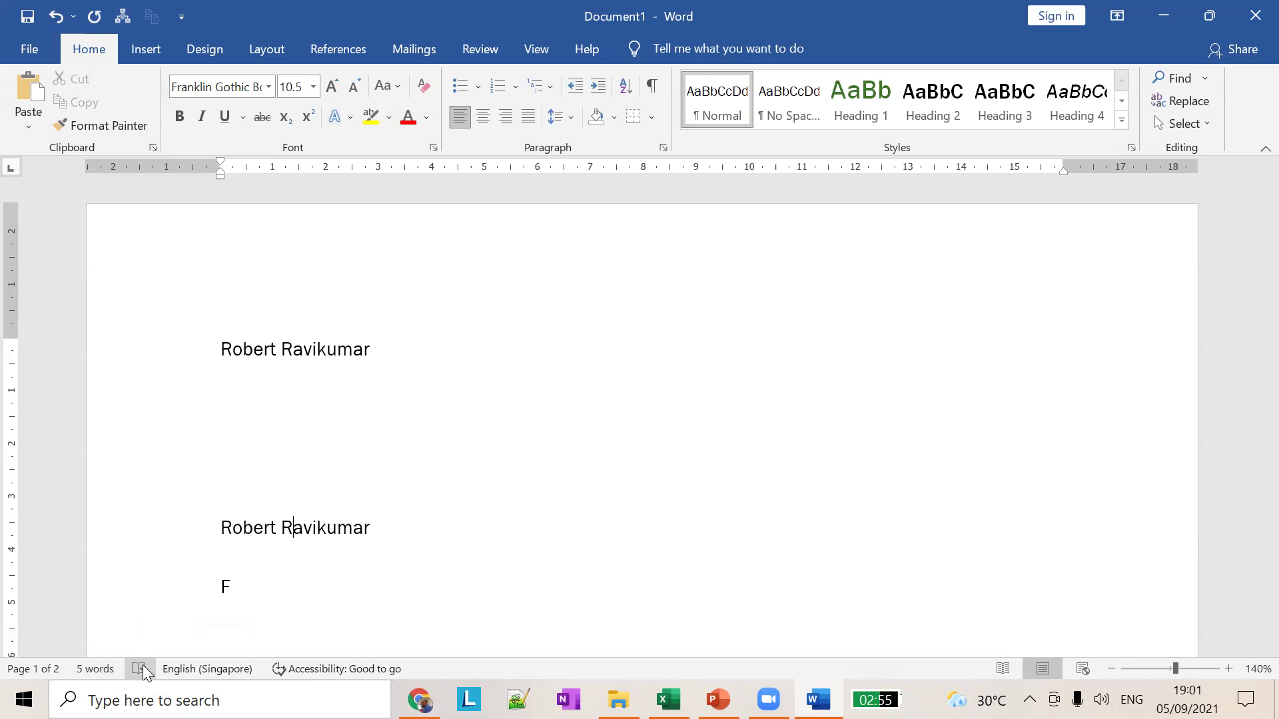
key("alt+Tab")
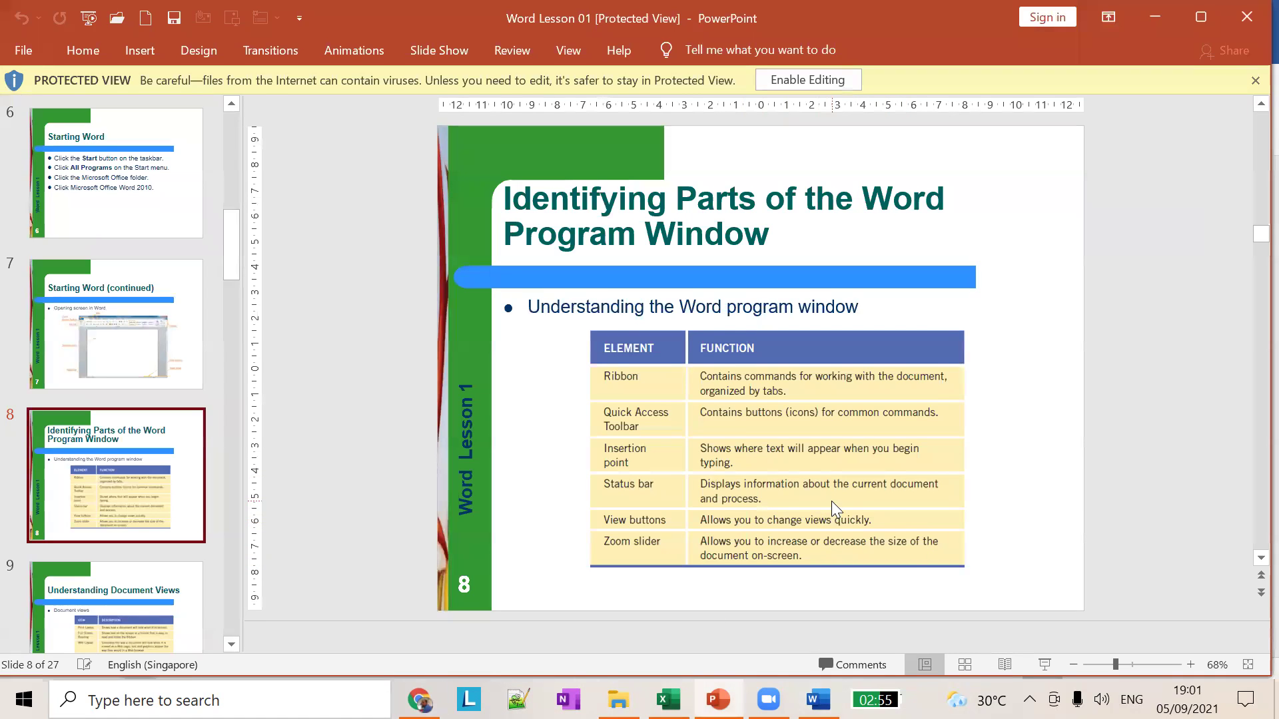
key("alt+Tab")
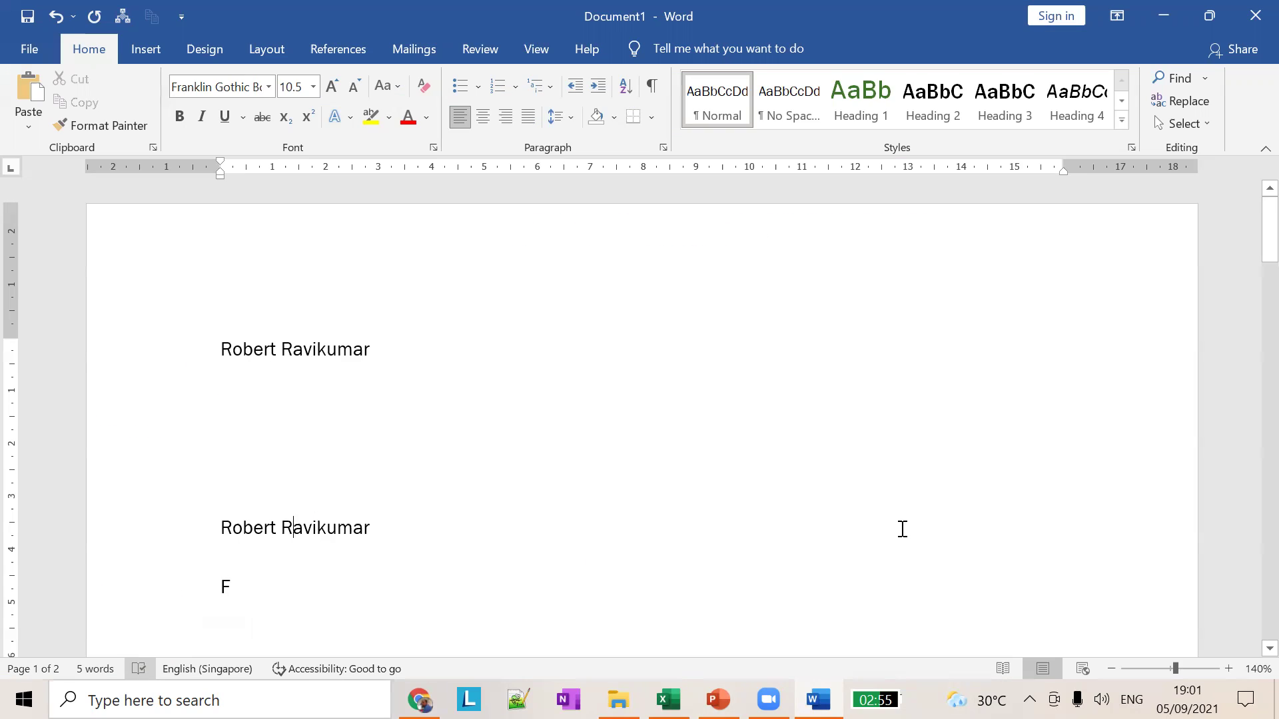
left_click(1002, 668)
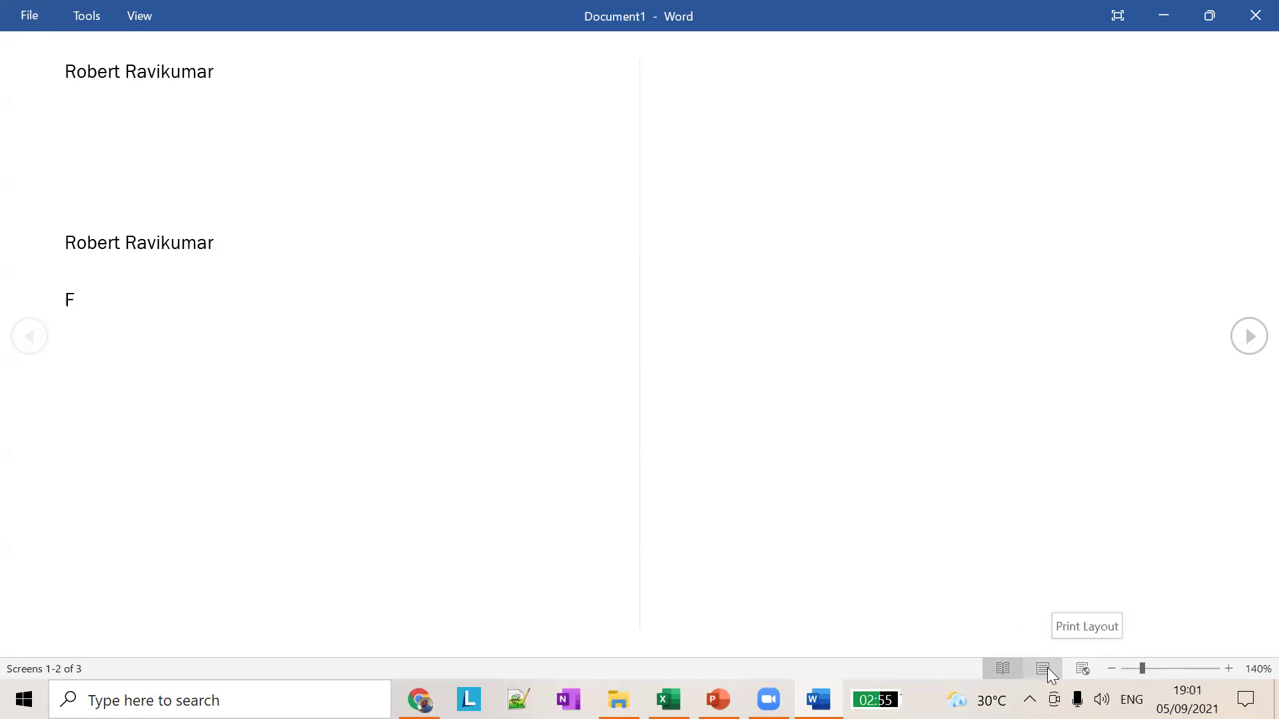
left_click(1047, 669)
scroll(899, 520, "down", 6)
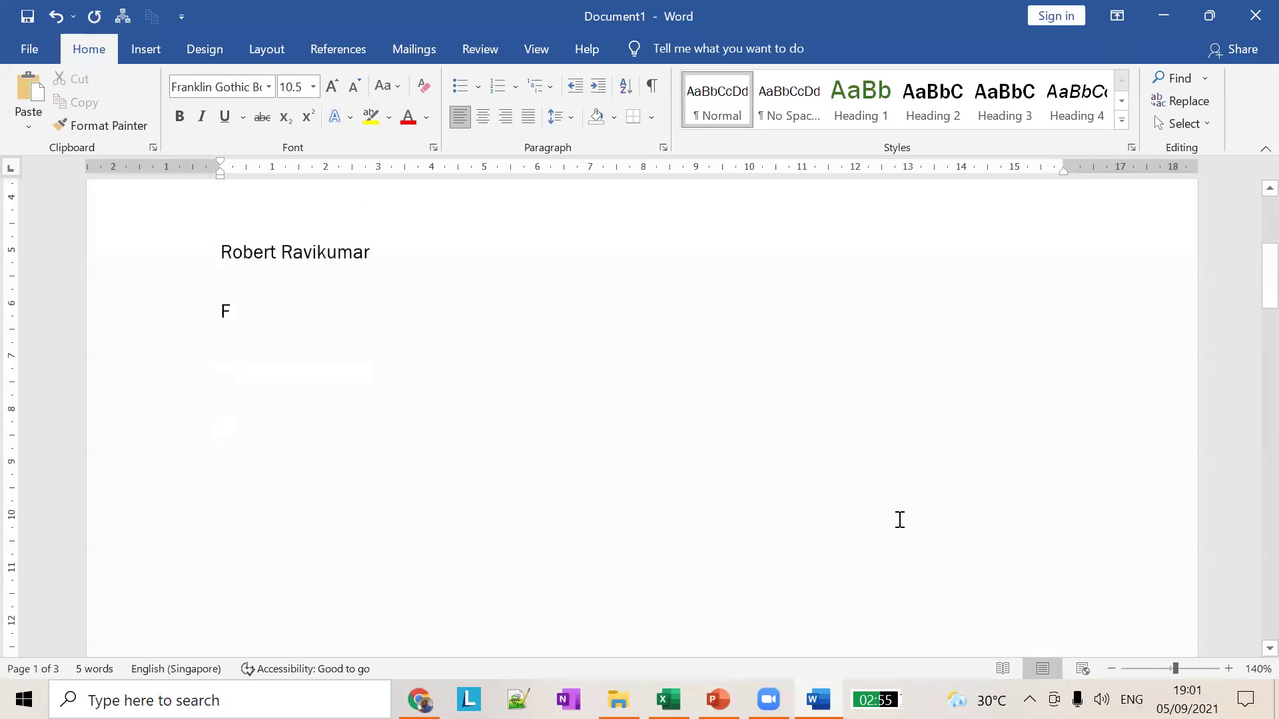
scroll(899, 520, "up", 6)
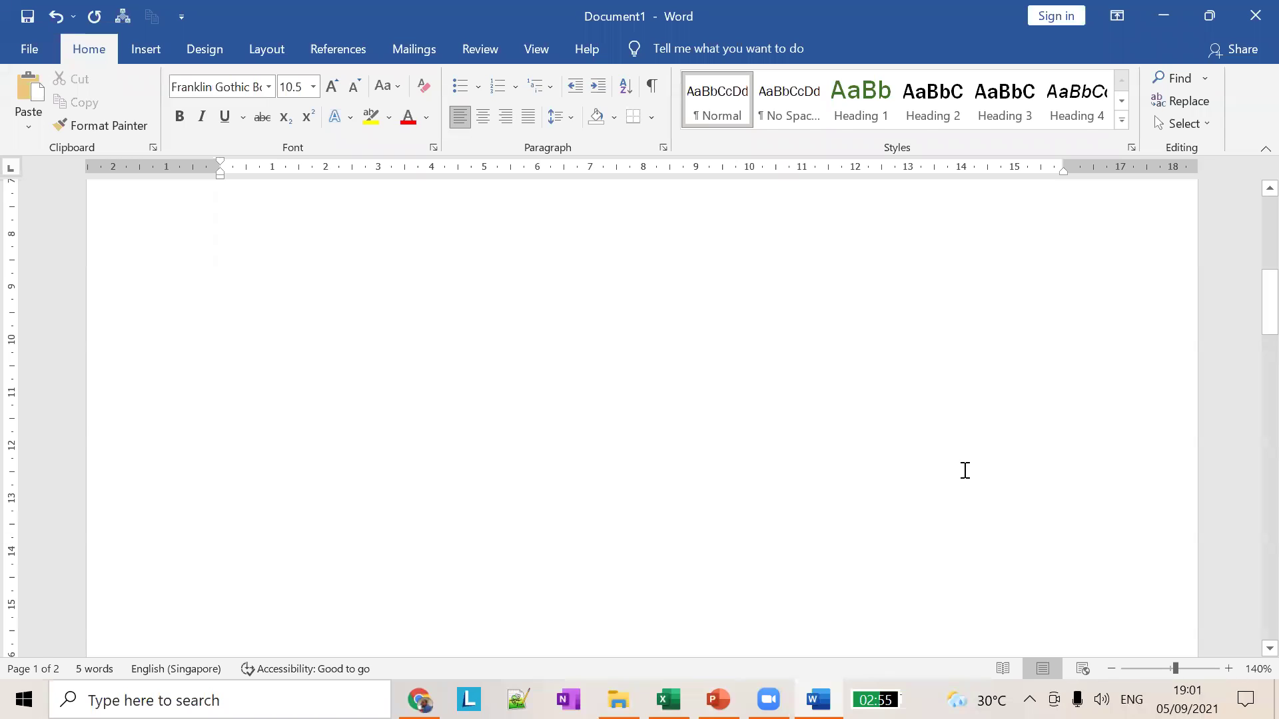
key("alt+Tab")
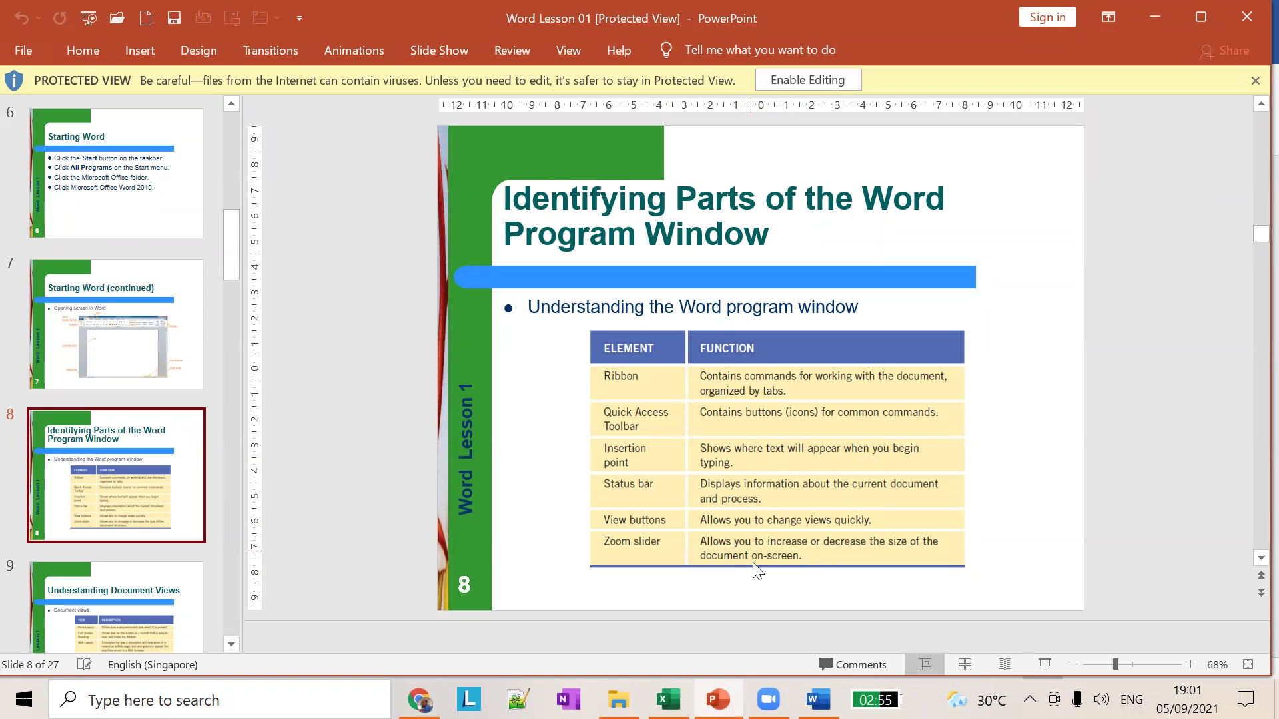
scroll(1041, 482, "up", 1)
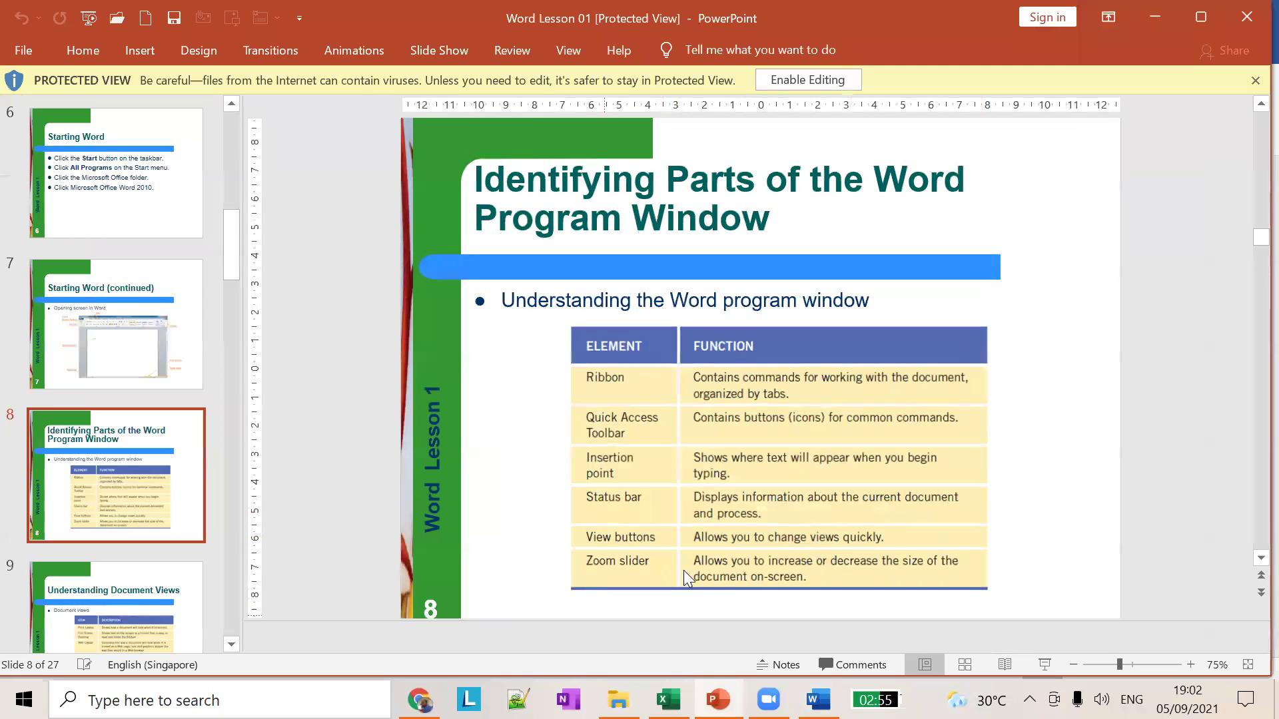
key("alt+Tab")
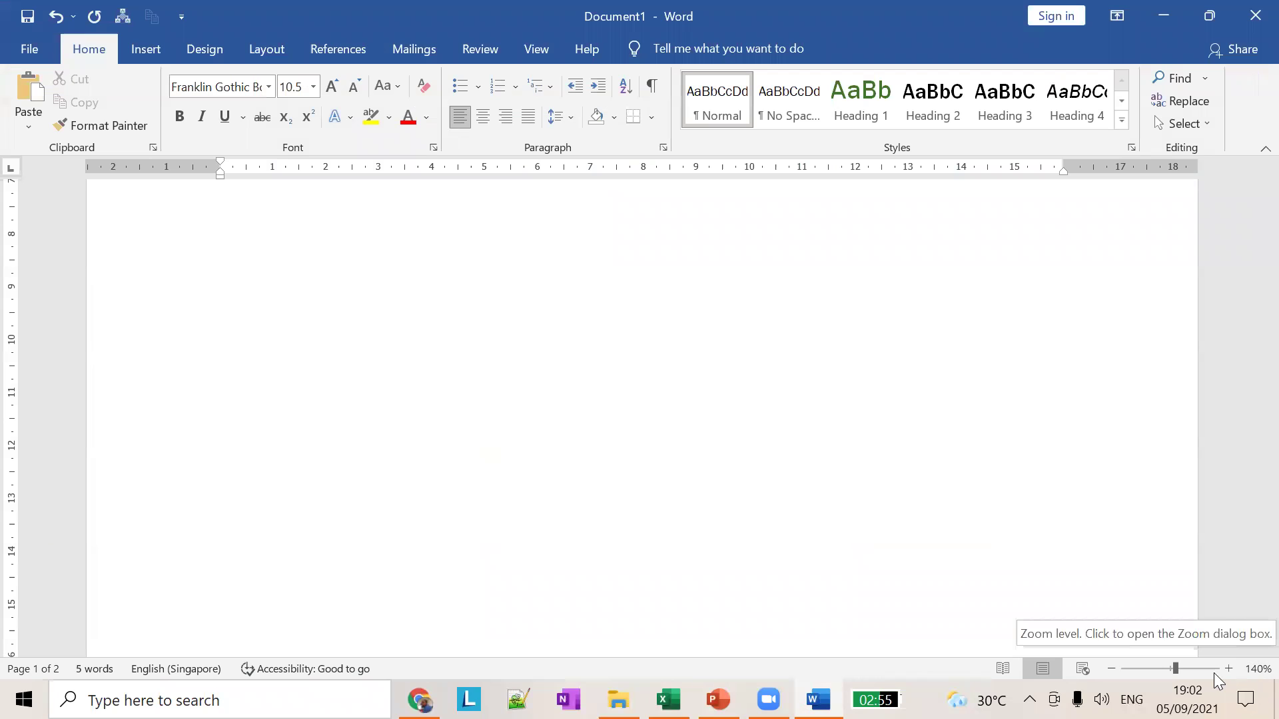
Step: Drag the zoom slider back to 100%, scroll the page, and switch to the PowerPoint slides
left_click_drag(1174, 670, 1123, 668)
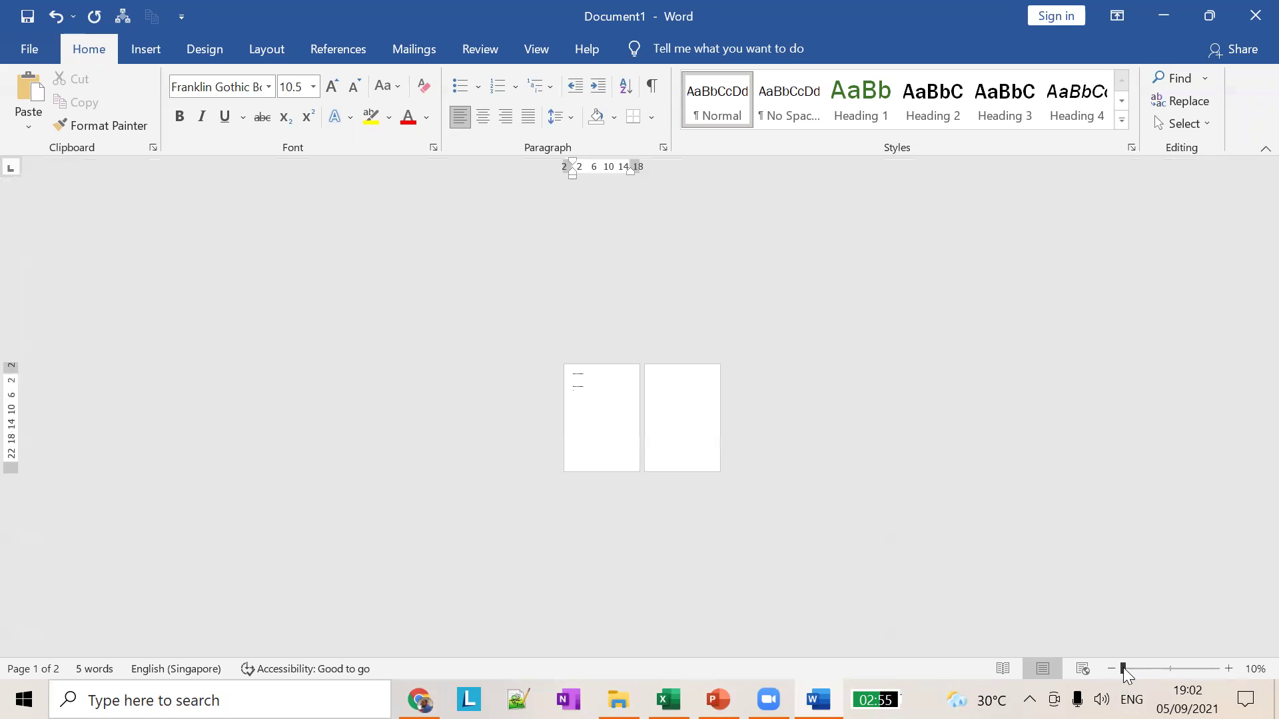
left_click_drag(1122, 669, 1159, 671)
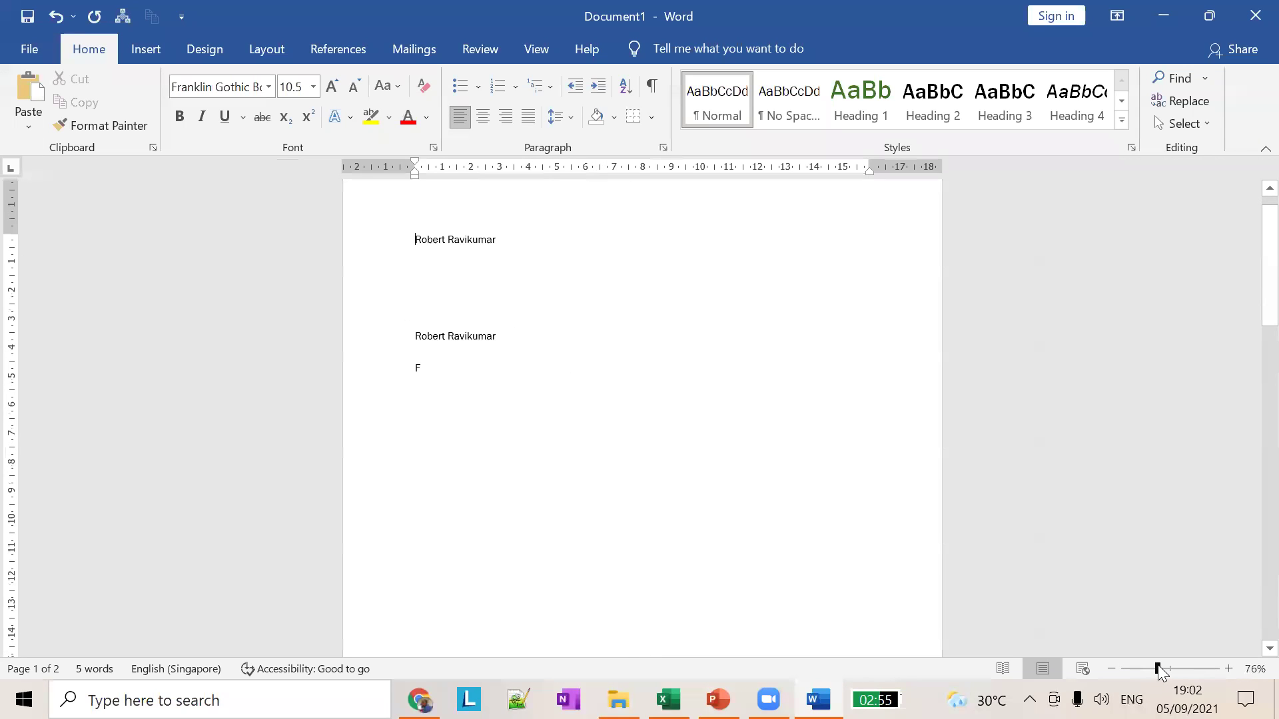
left_click_drag(1158, 665, 1169, 665)
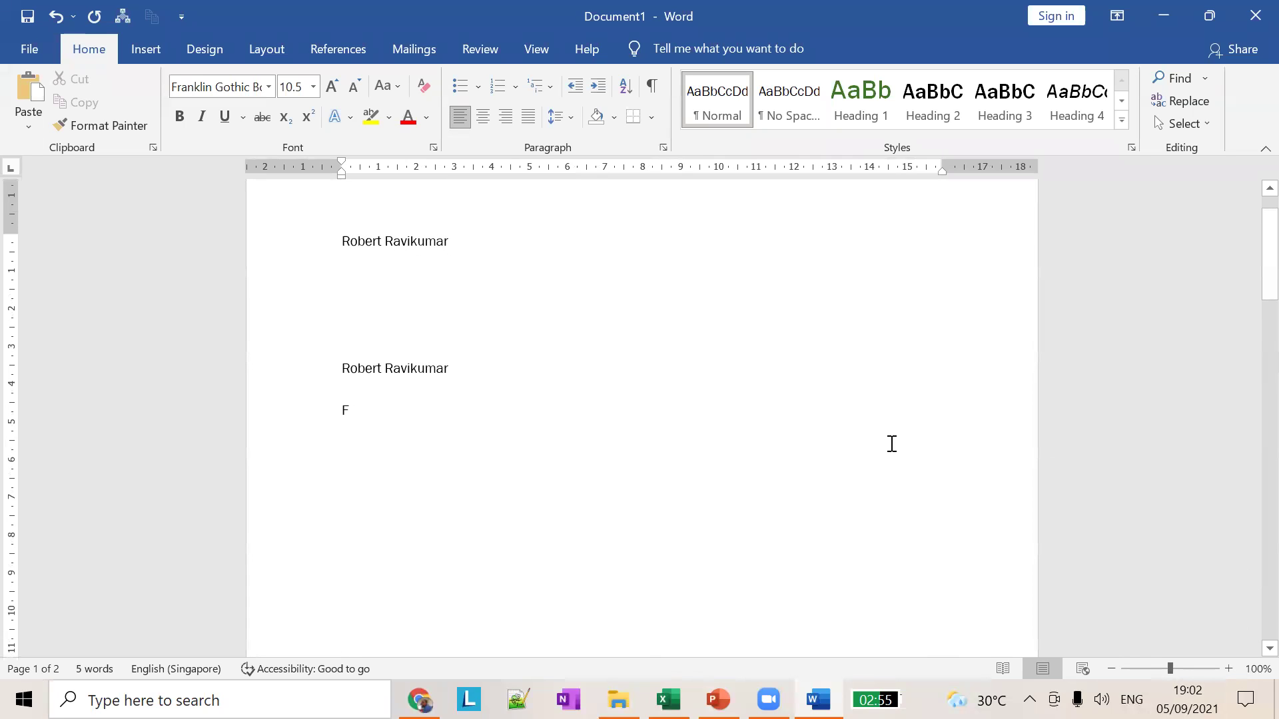
scroll(857, 429, "up", 1)
scroll(836, 428, "down", 10)
scroll(813, 441, "down", 10)
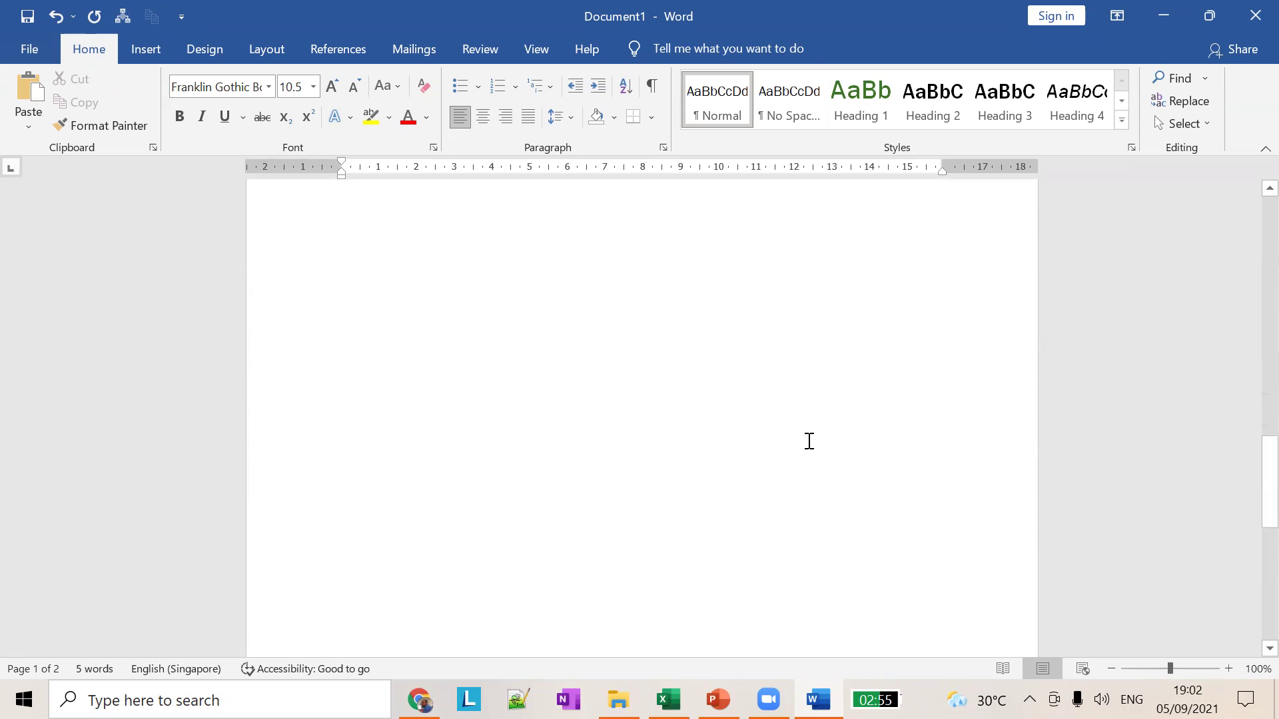
key("alt+Tab")
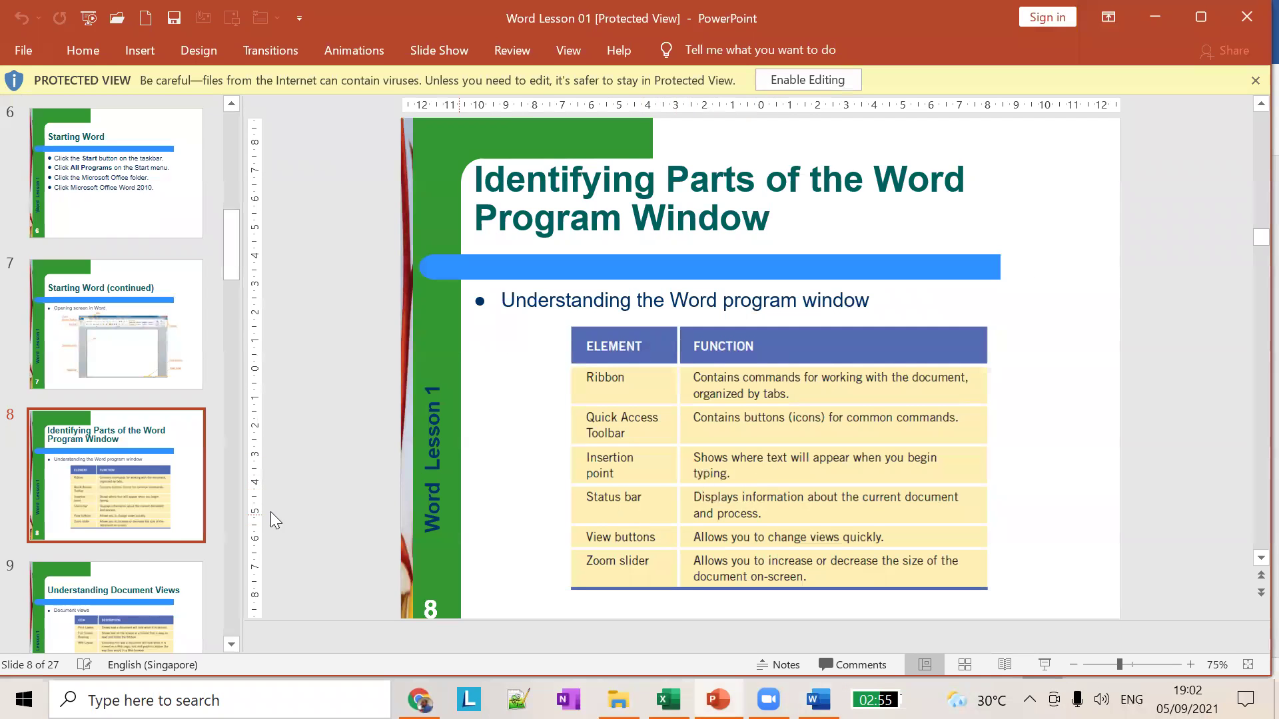
Step: Show PowerPoint slide 9, Understanding Document Views, then bring Word's Document1 back to the front
scroll(126, 477, "down", 2)
left_click(127, 476)
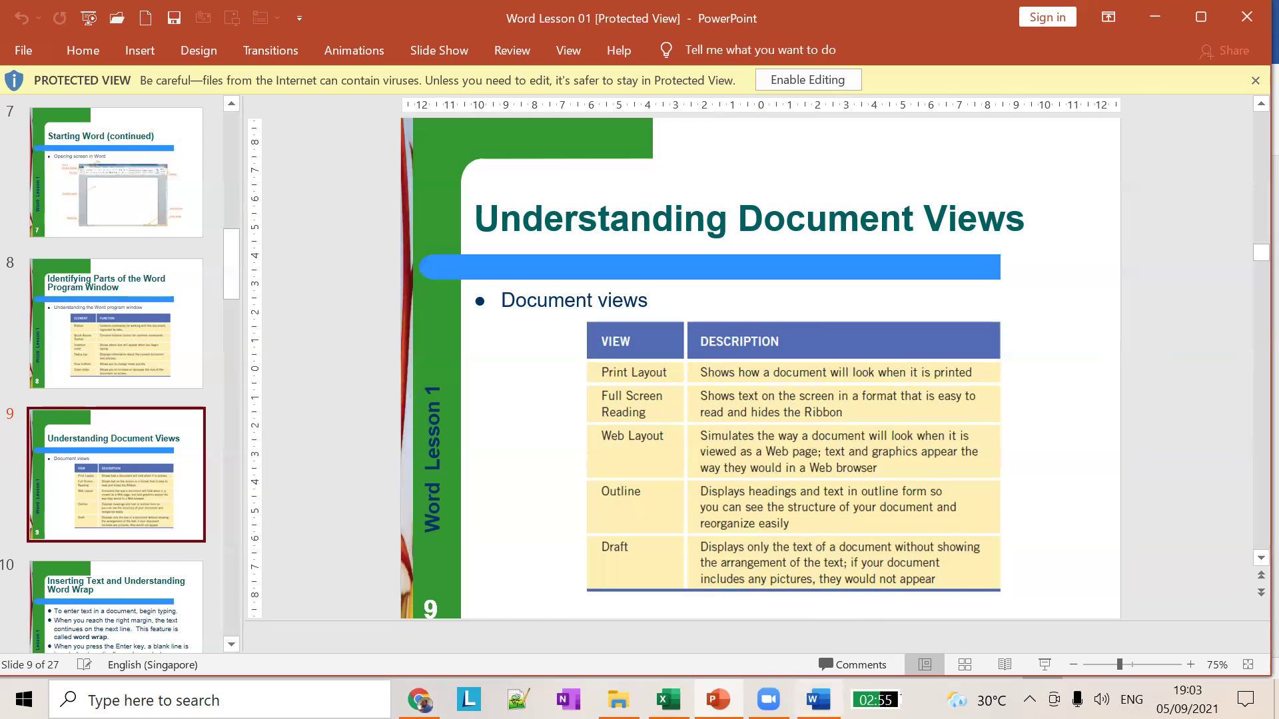
left_click(818, 699)
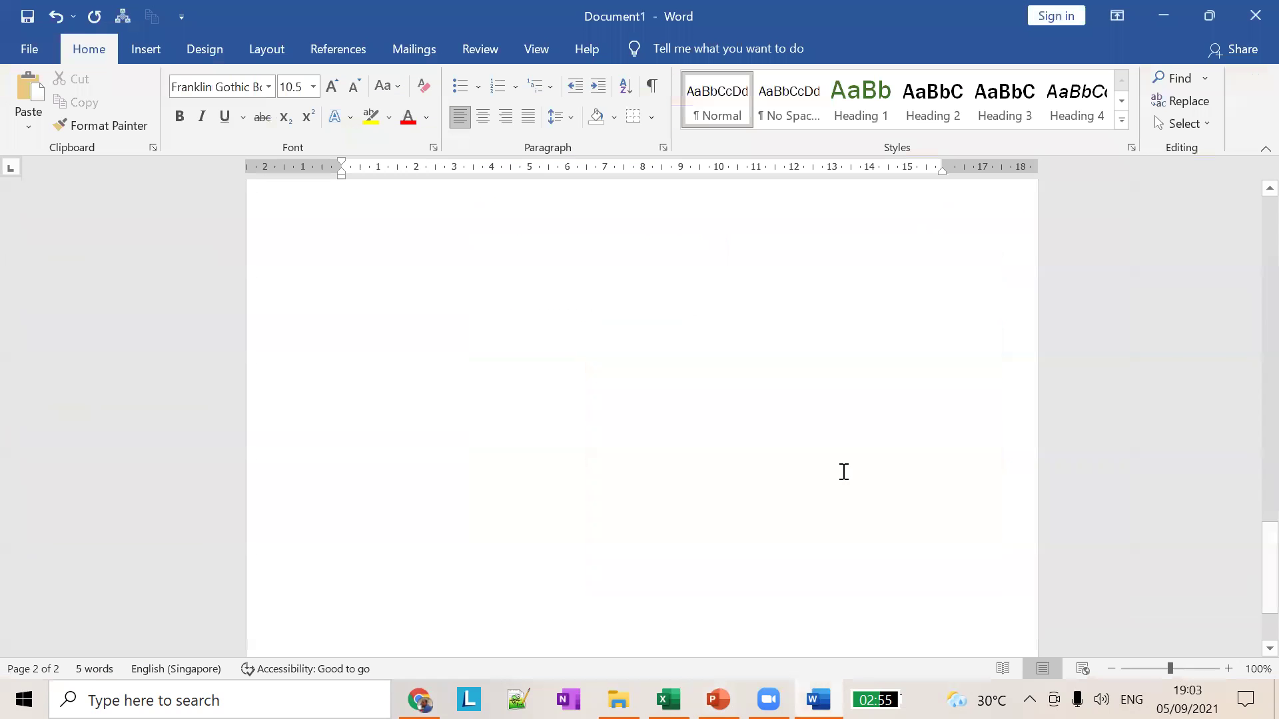
left_click(35, 47)
scroll(556, 436, "down", 1)
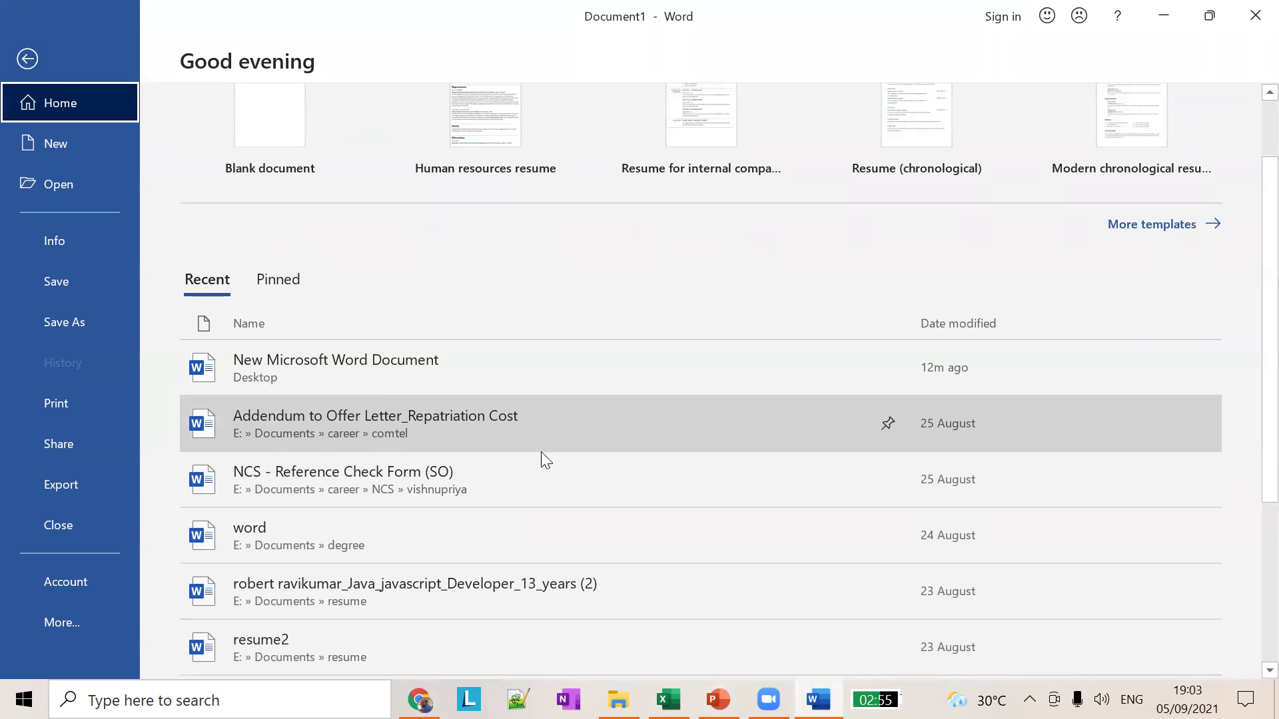
scroll(522, 487, "down", 3)
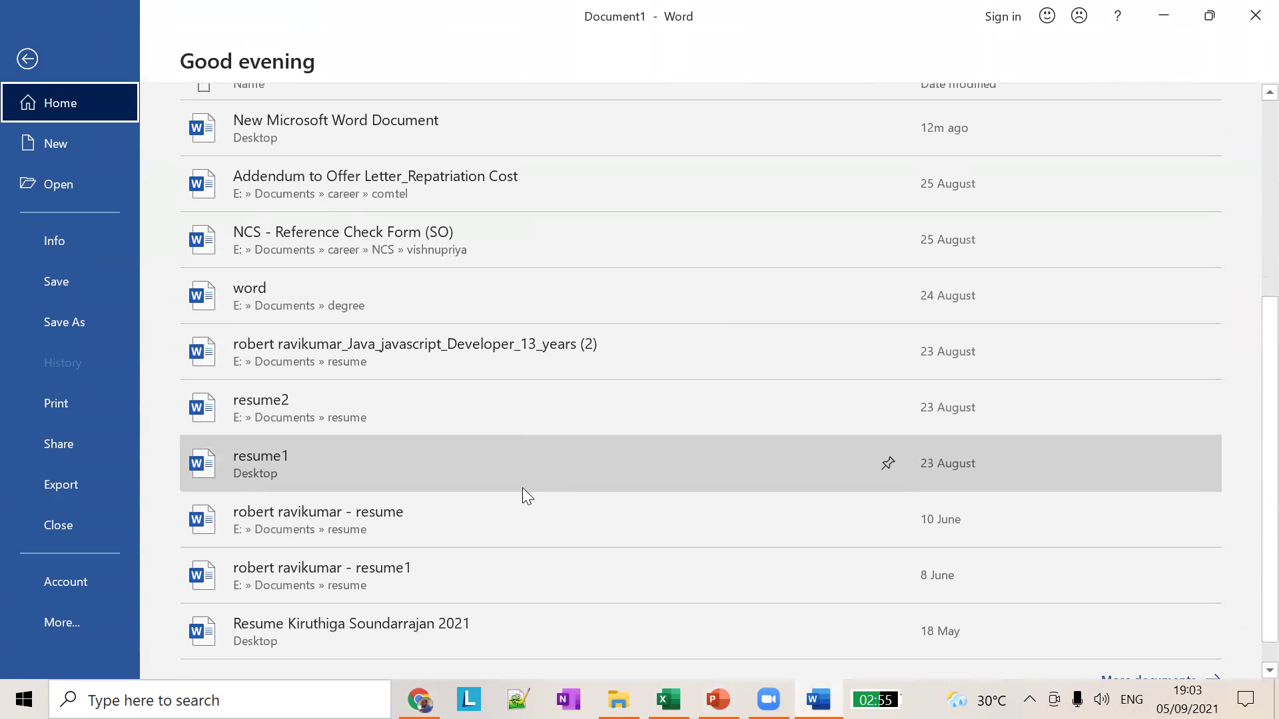
left_click(490, 426)
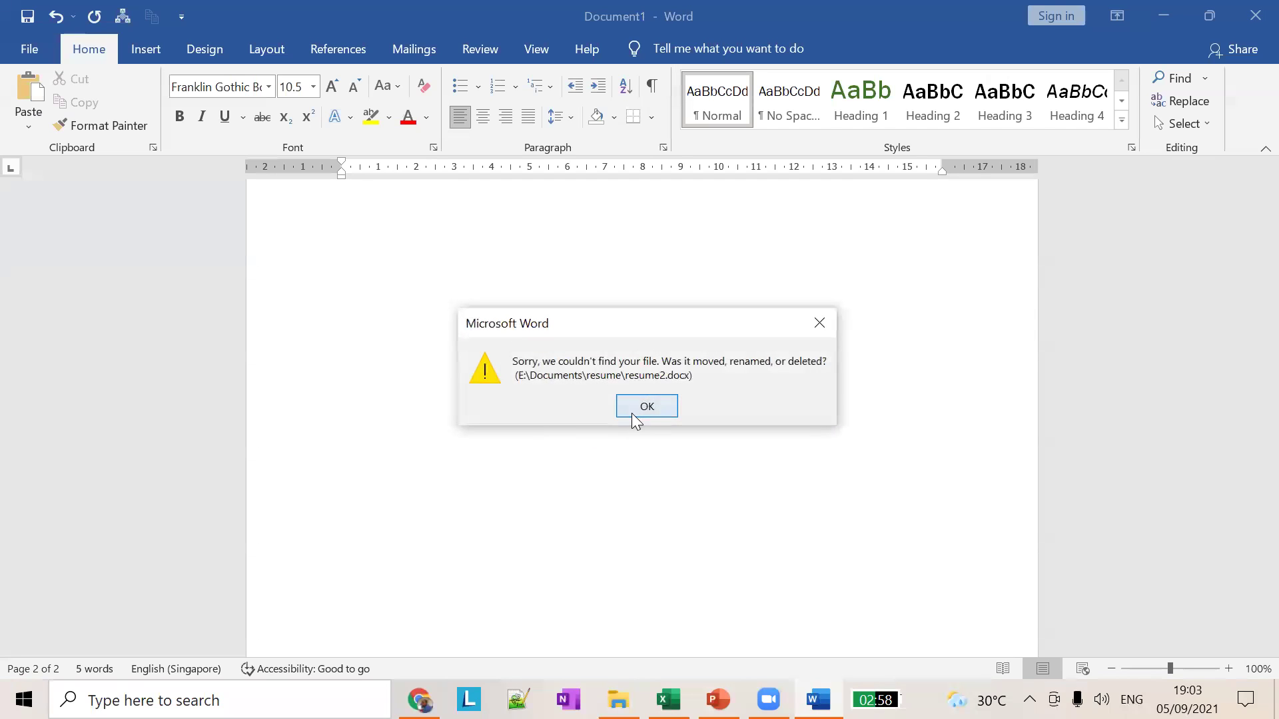
left_click(636, 410)
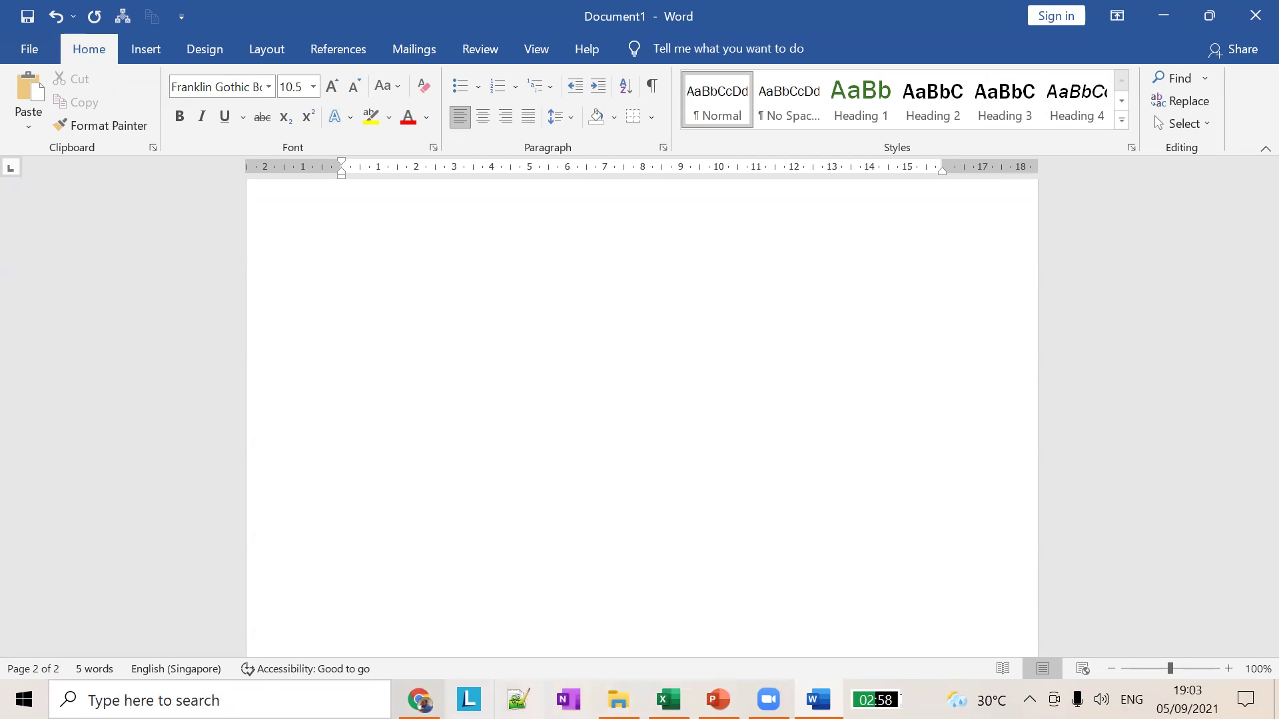
Step: Google 'animal wikipedia' in a new Chrome tab and open the Lists of animals article
left_click(419, 699)
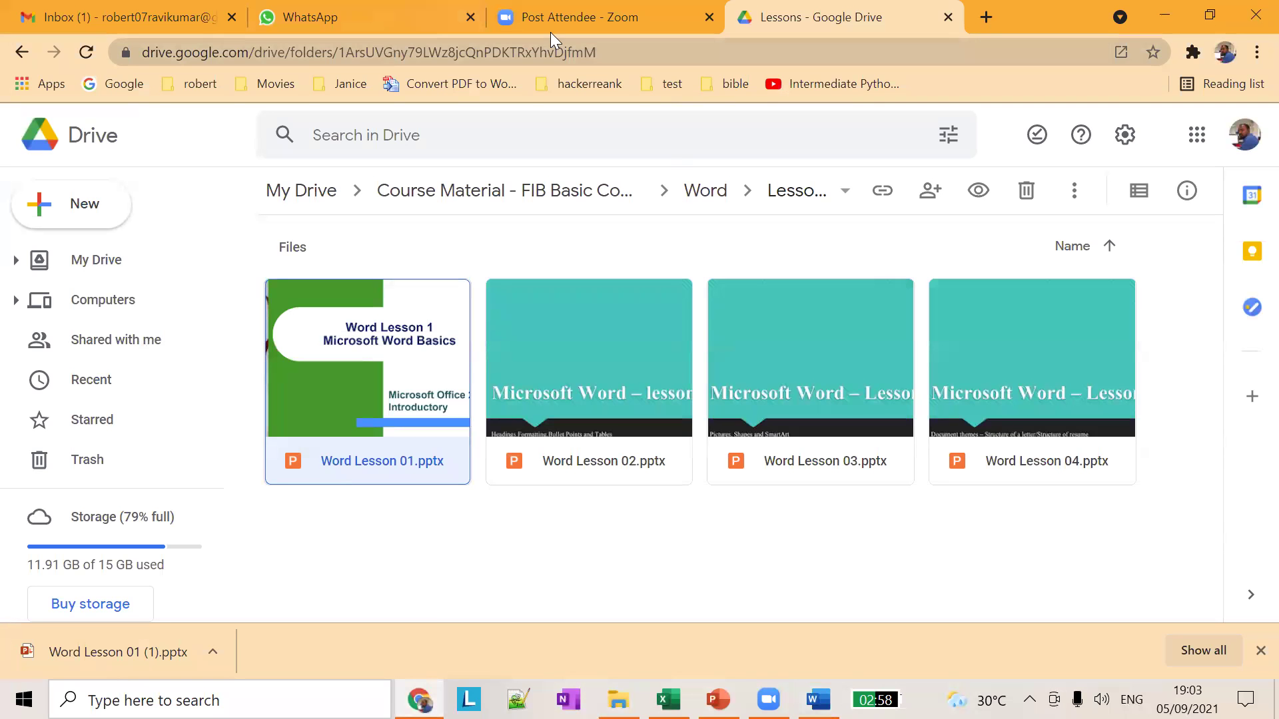
left_click(984, 31)
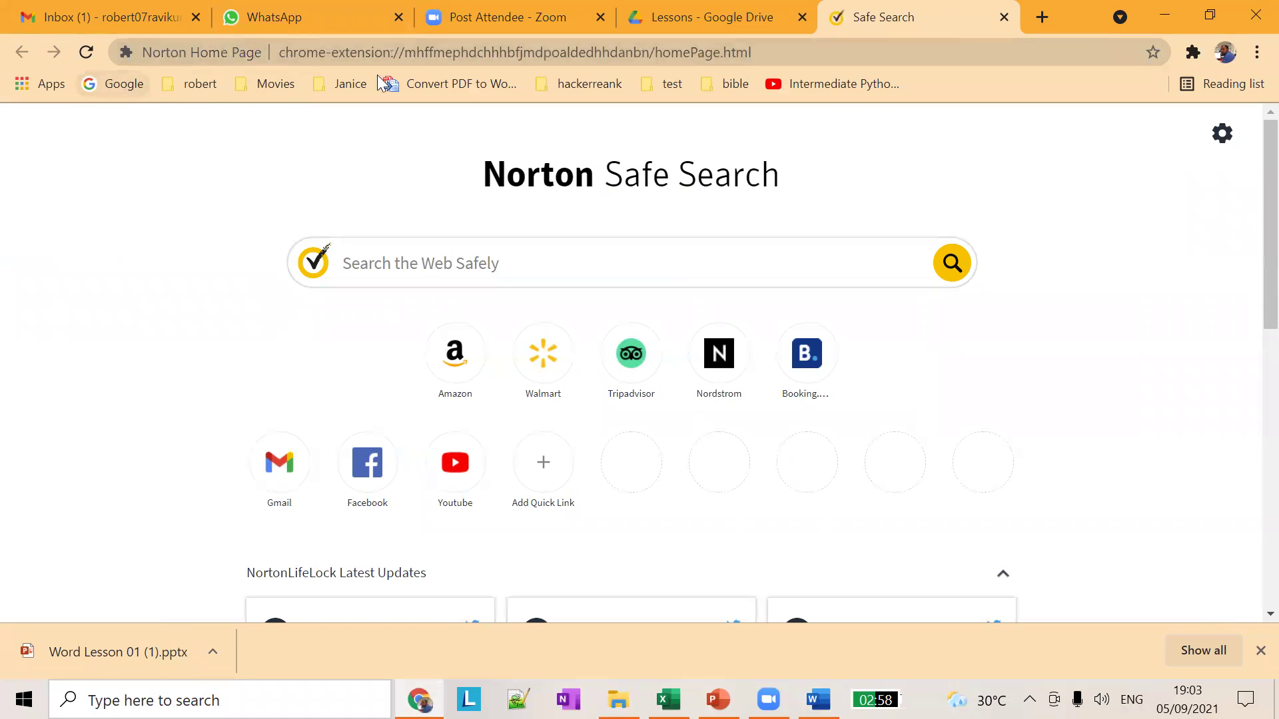
left_click(97, 80)
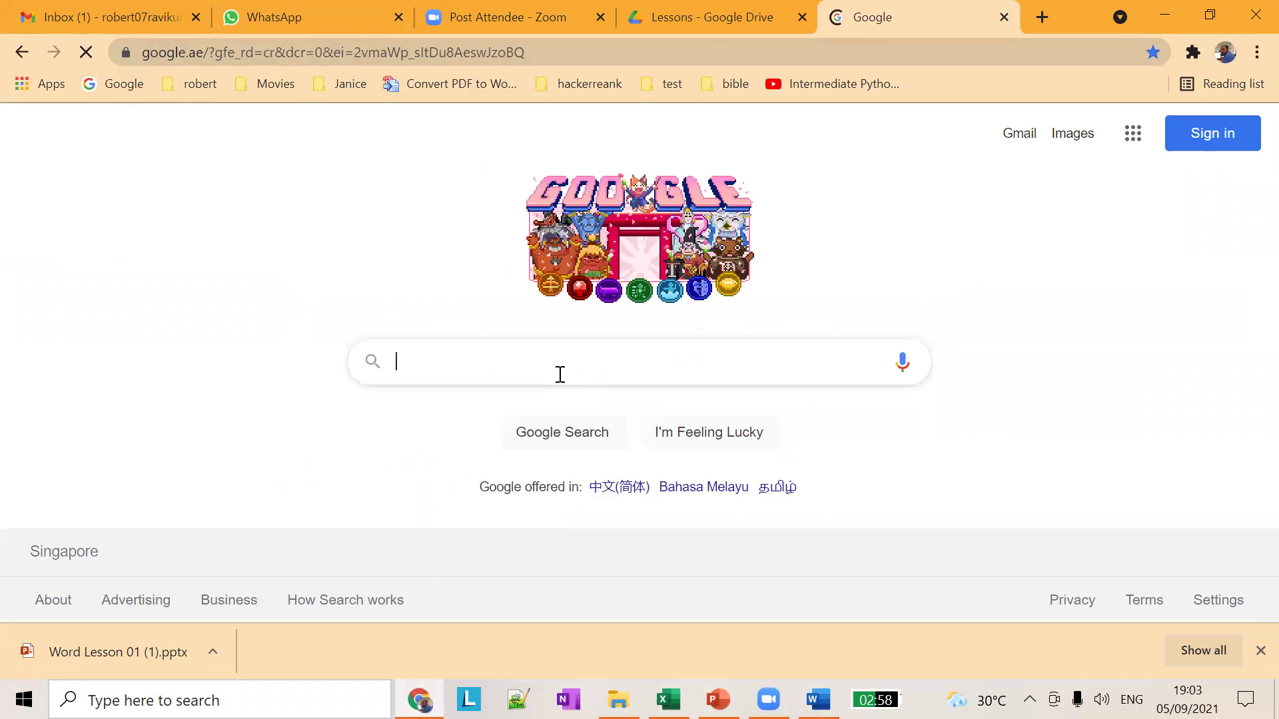
left_click(560, 373)
type("animal wiki")
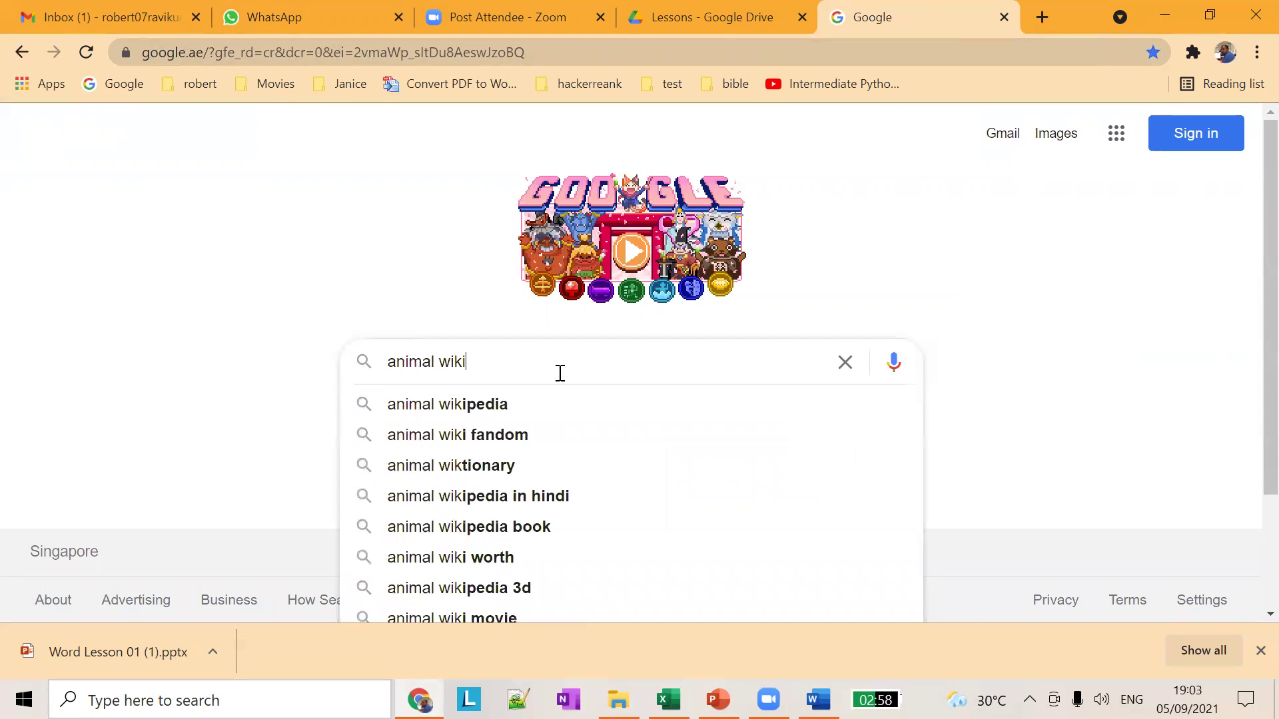
type("pedia")
key("Return")
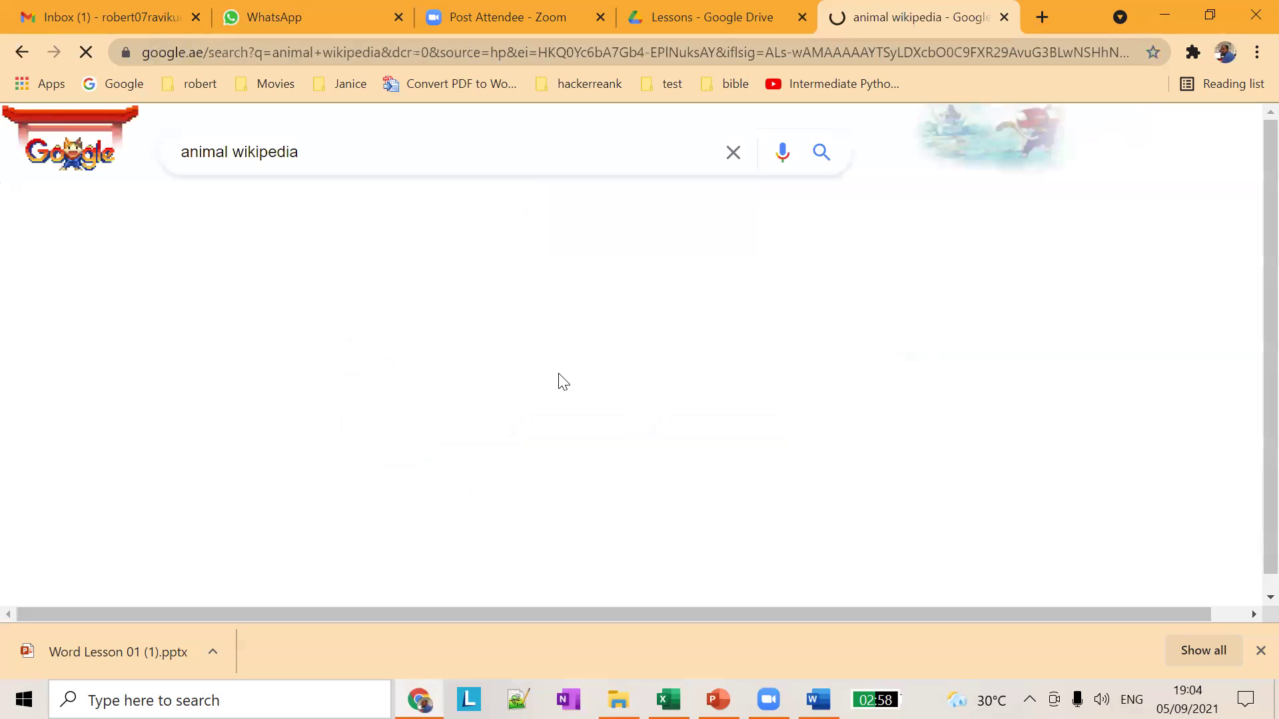
left_click(288, 410)
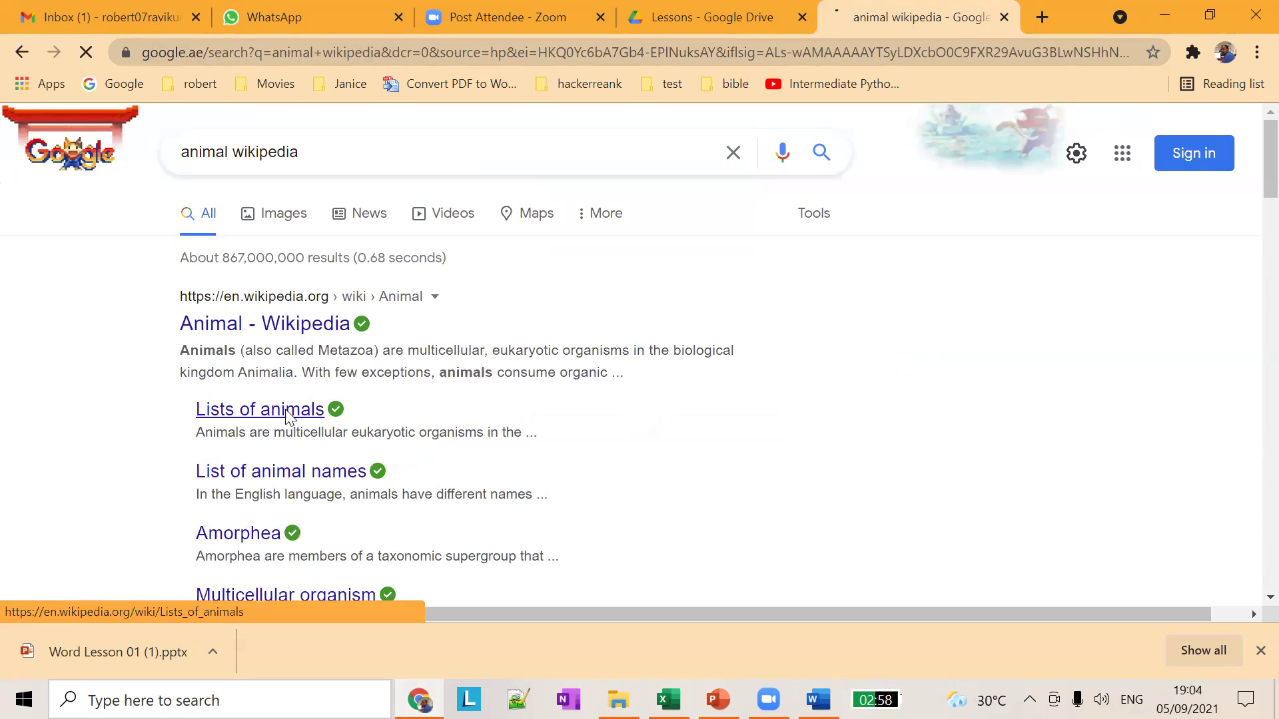
Step: Select the article content from the Real list down through the Phyla cladogram
scroll(253, 327, "down", 5)
scroll(228, 256, "up", 2)
scroll(228, 256, "down", 20)
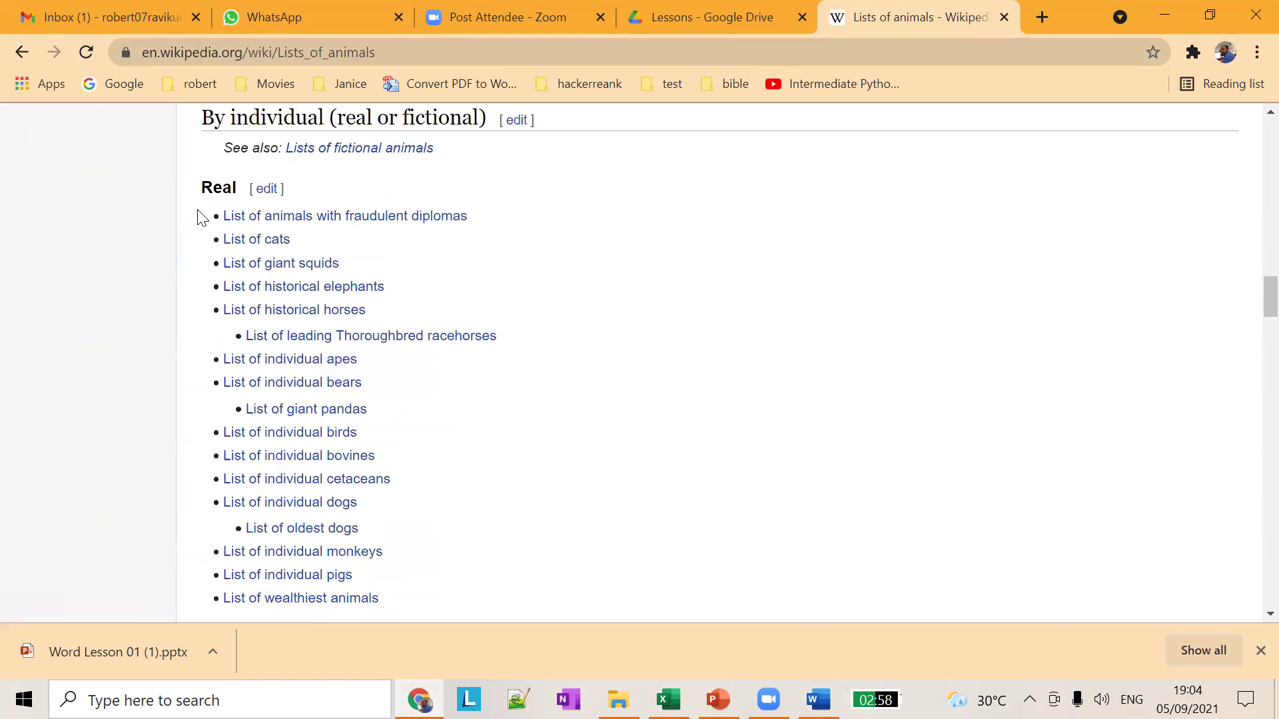
left_click_drag(191, 194, 781, 547)
scroll(782, 547, "down", 3)
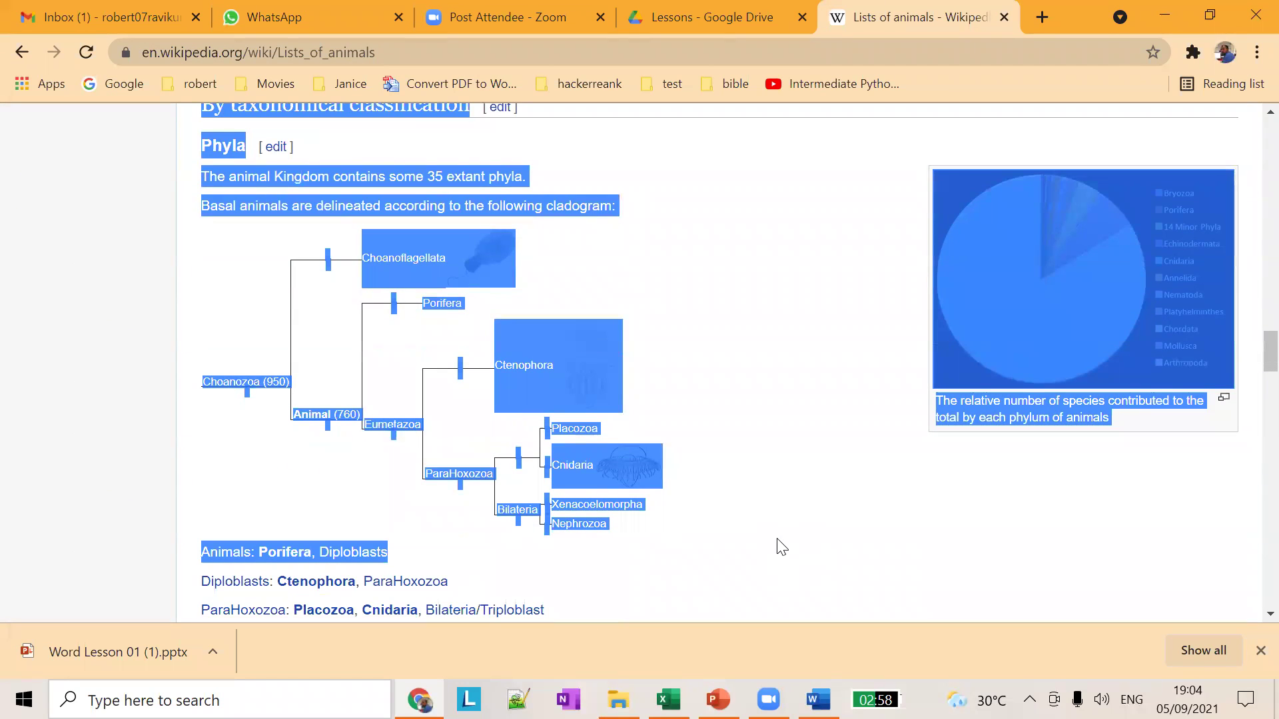
Step: Paste the Wikipedia animal lists and Phyla cladogram into Word and save the document on the Desktop
key("alt+Tab")
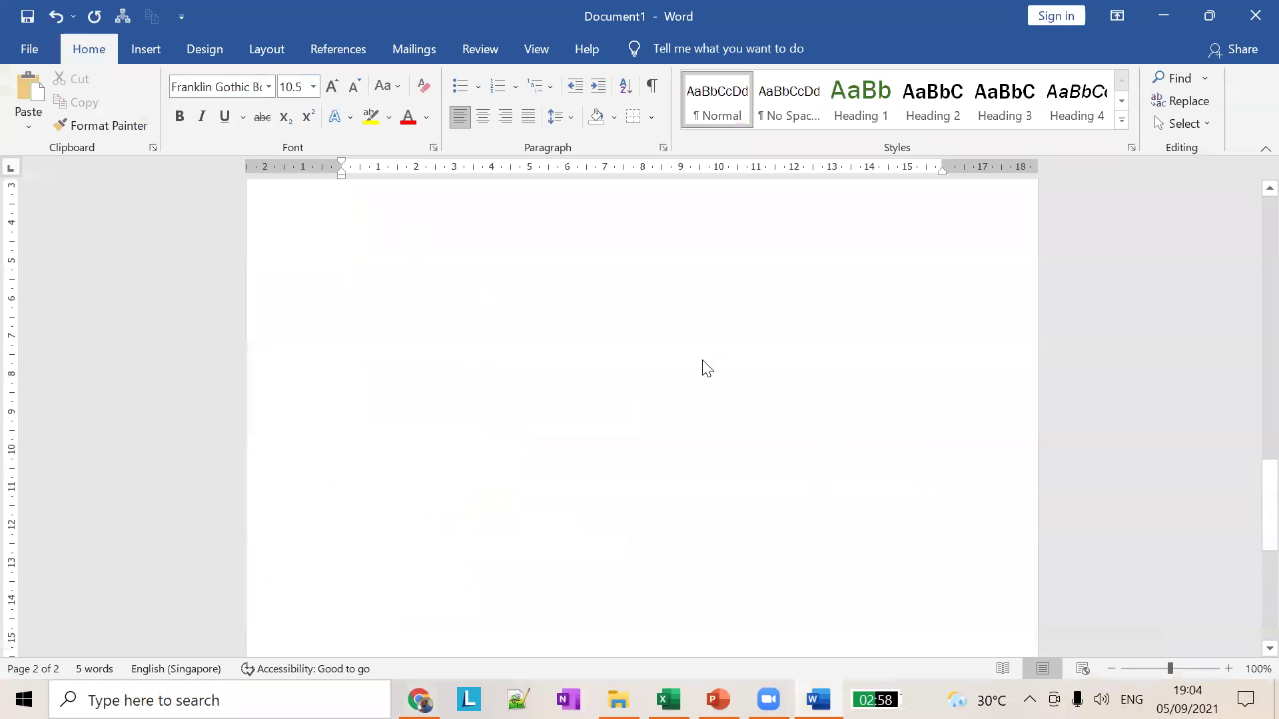
key("ctrl+v")
key("ctrl+s")
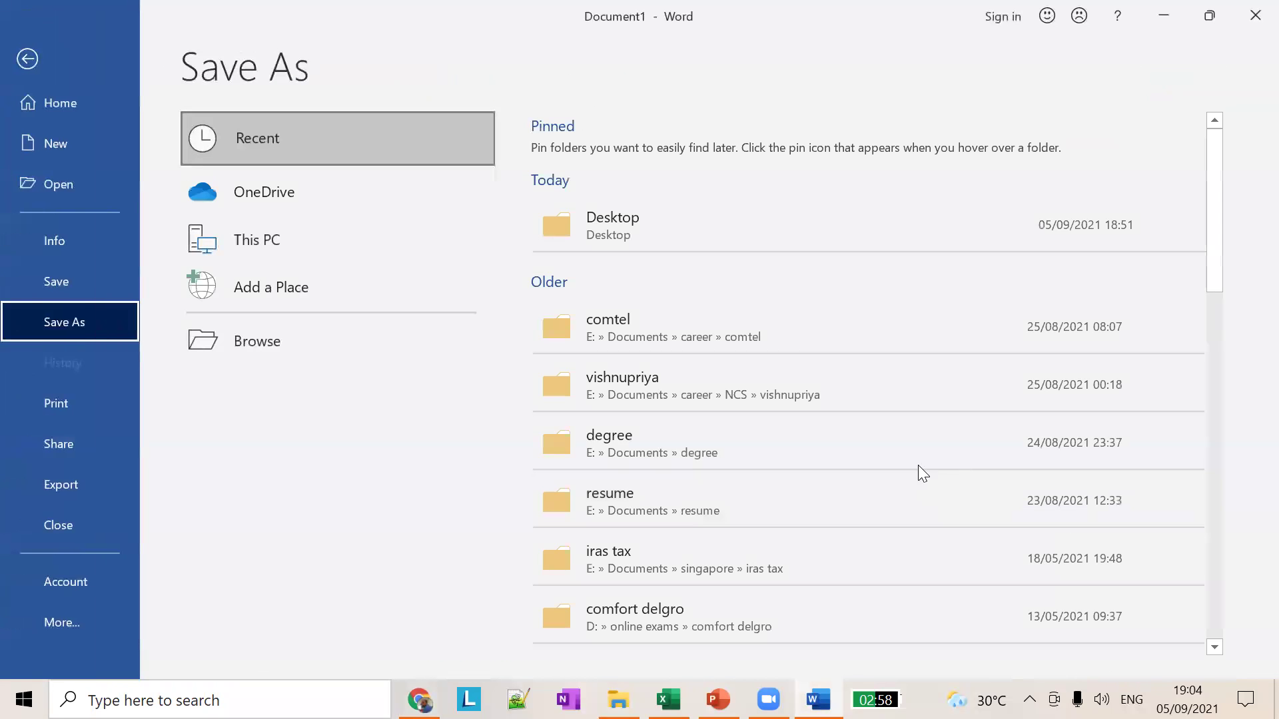
left_click(84, 285)
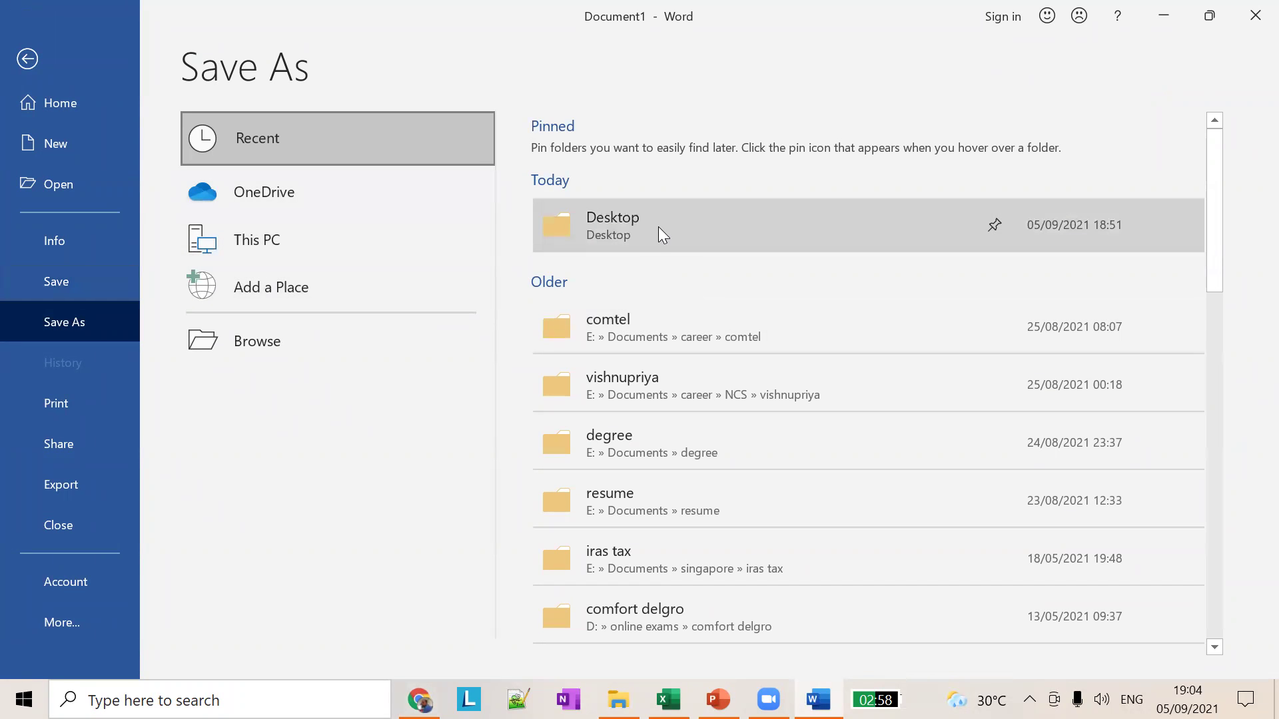
left_click(658, 226)
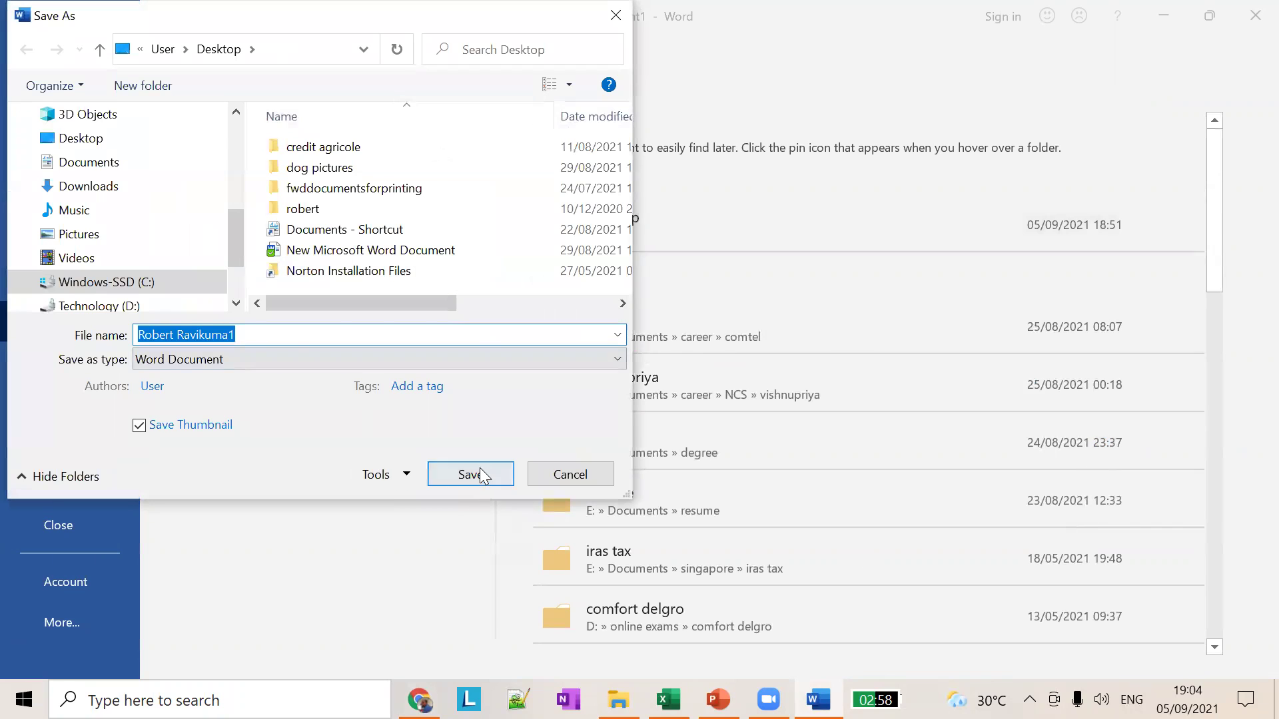
left_click(481, 474)
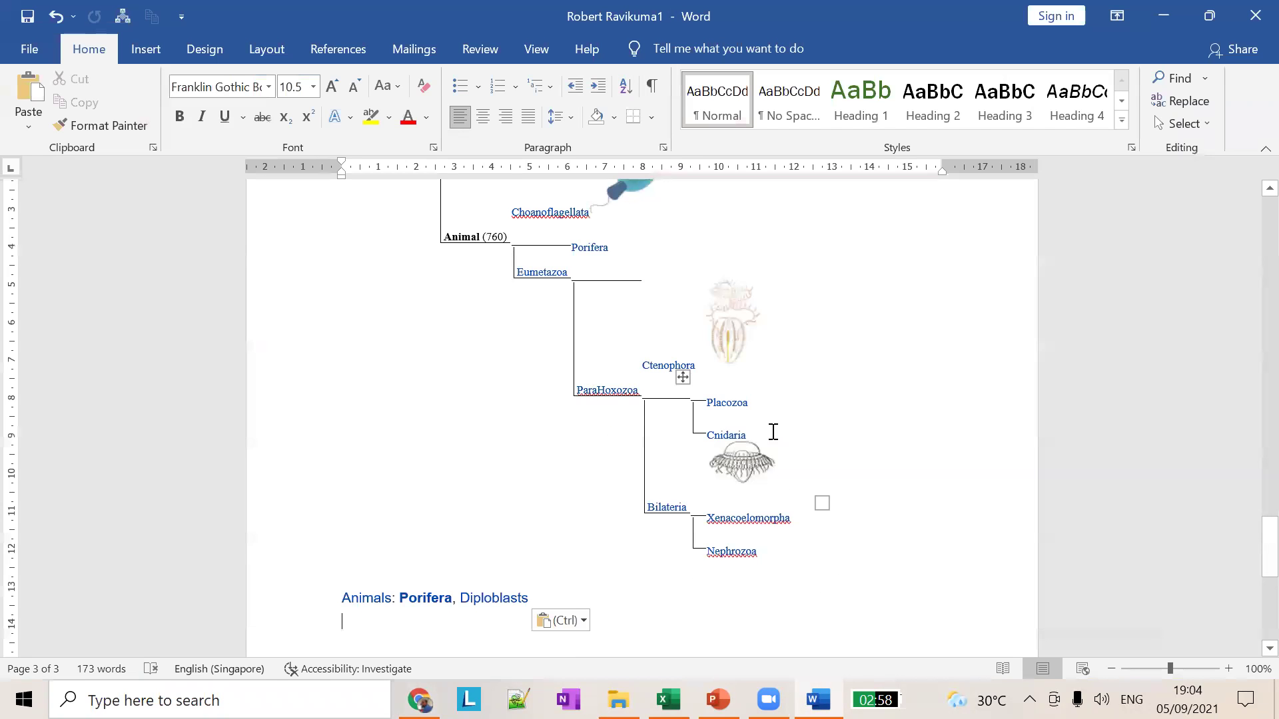
Step: Delete the name lines and blank paragraphs above the Real list, leaving 168 words
scroll(773, 436, "up", 20)
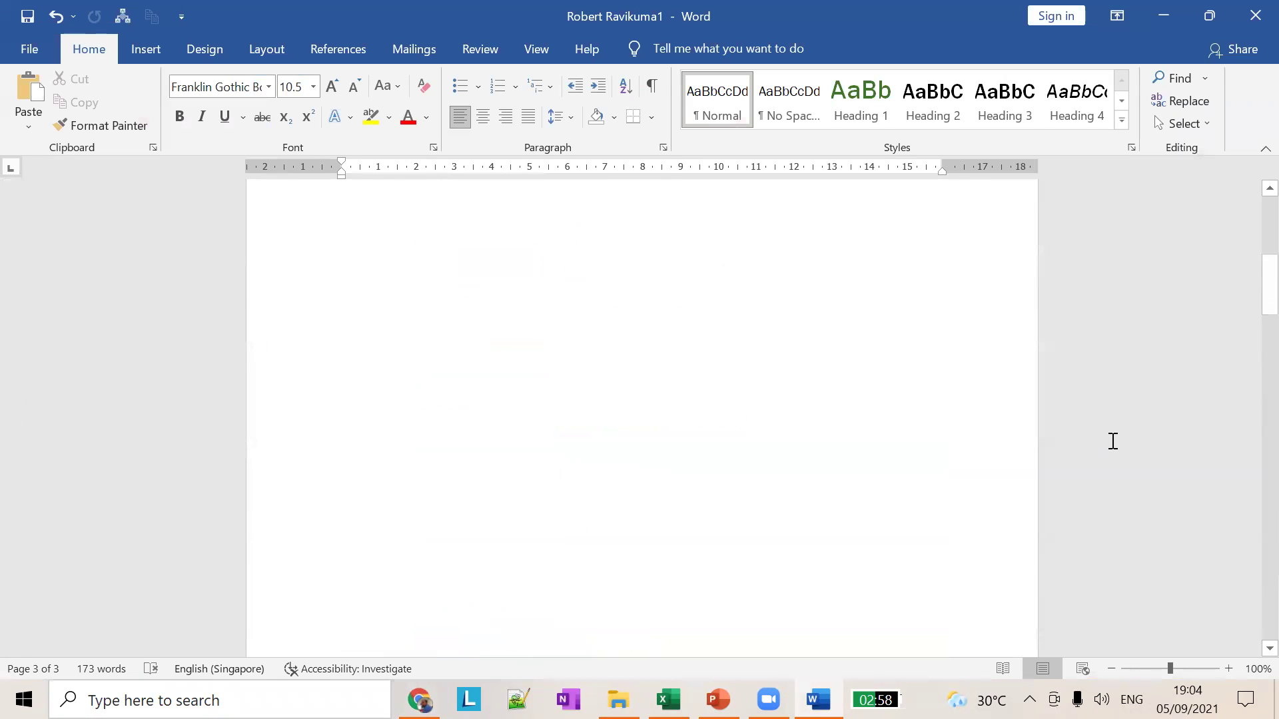
scroll(1112, 441, "up", 5)
scroll(652, 526, "down", 10)
left_click_drag(541, 422, 85, 10)
key("Delete")
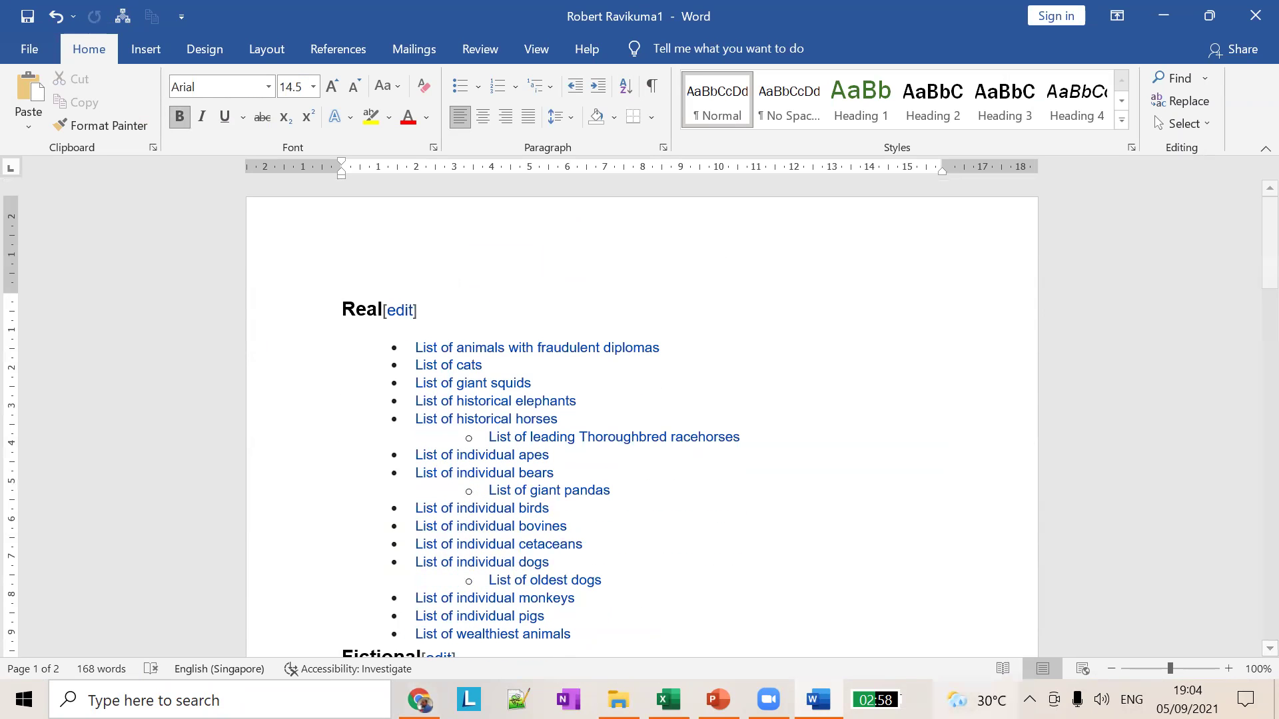
key("alt+Tab")
Step: Clear the Wikipedia page selection and cycle through the windows back to the Word document
left_click(791, 320)
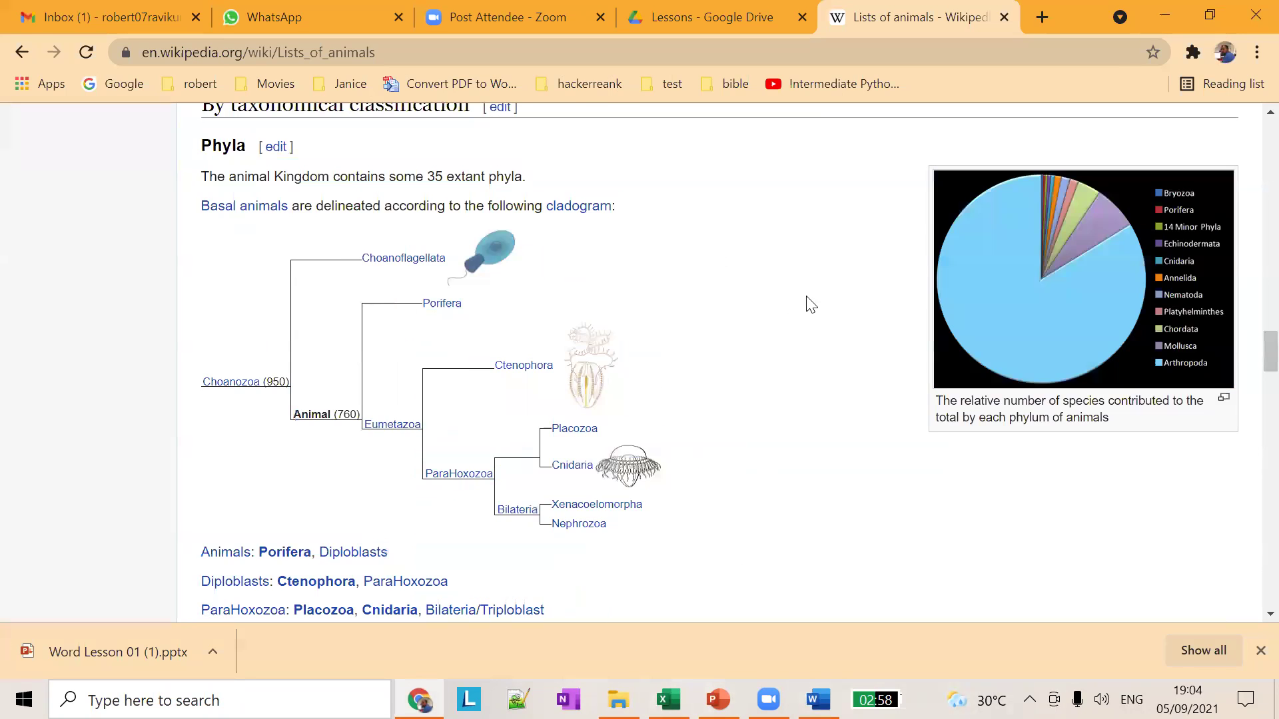
left_click(718, 699)
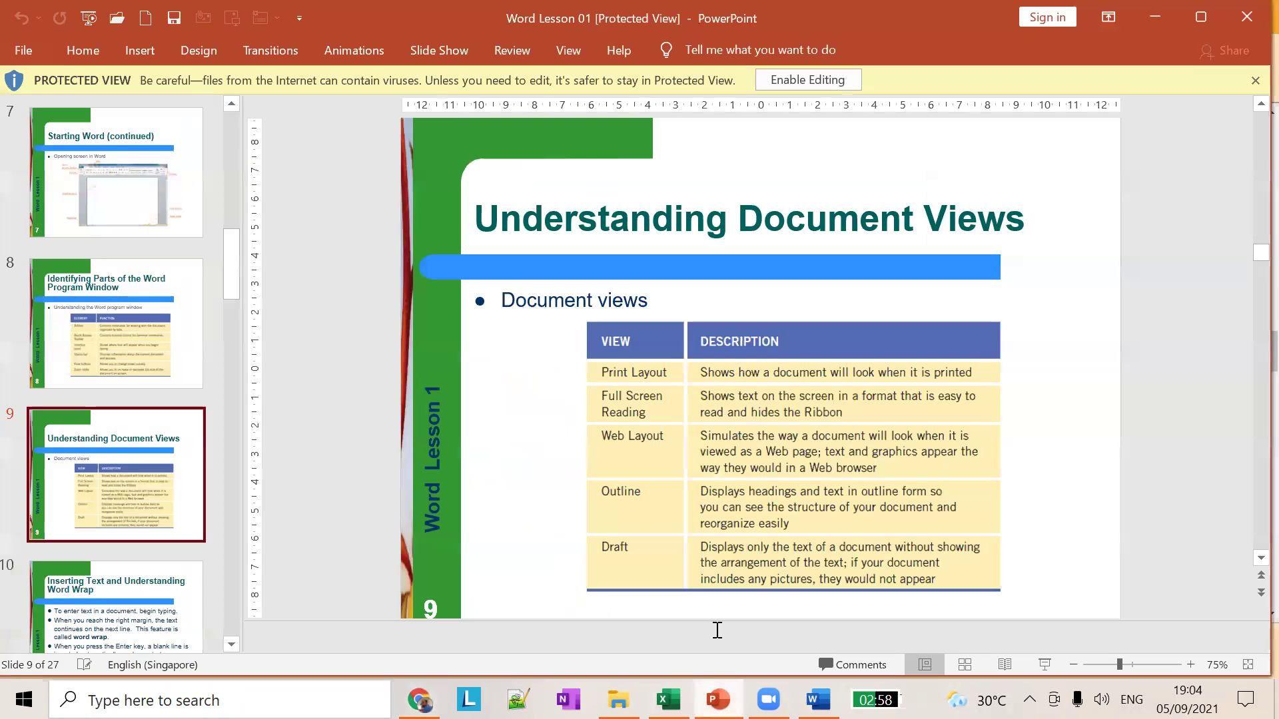
key("alt+Tab")
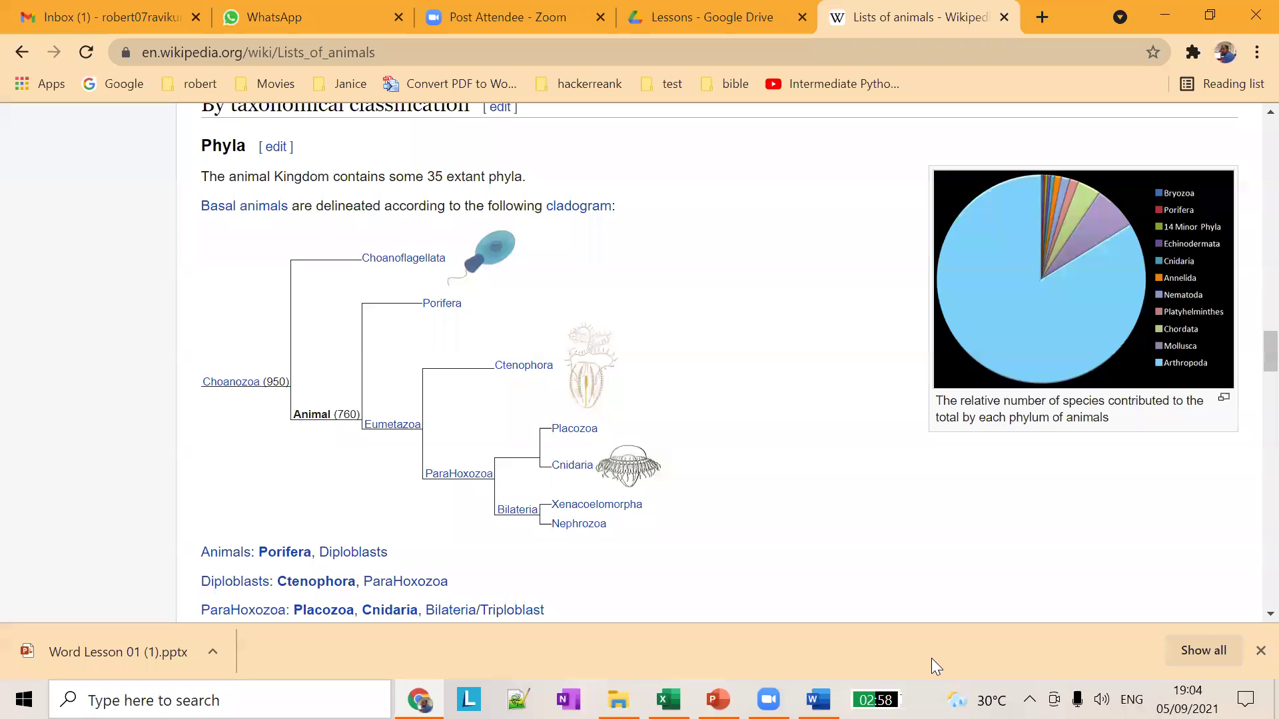
key("alt+Tab")
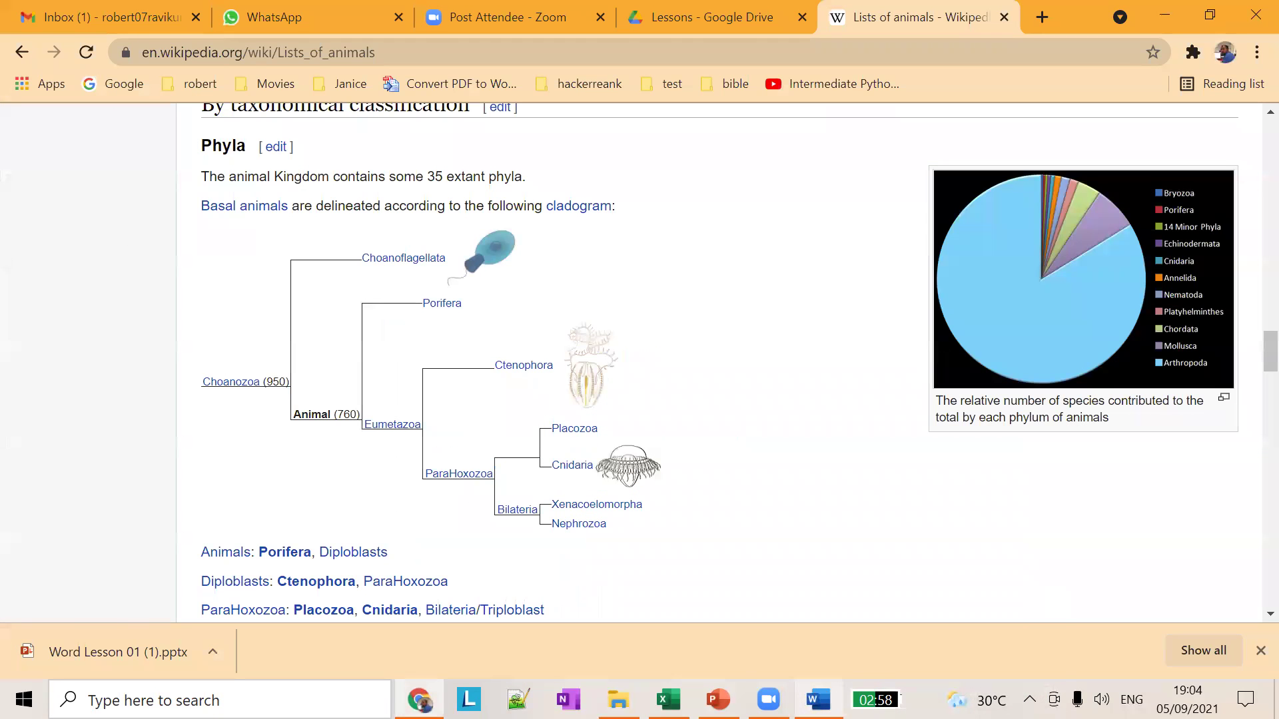
key("alt+Tab")
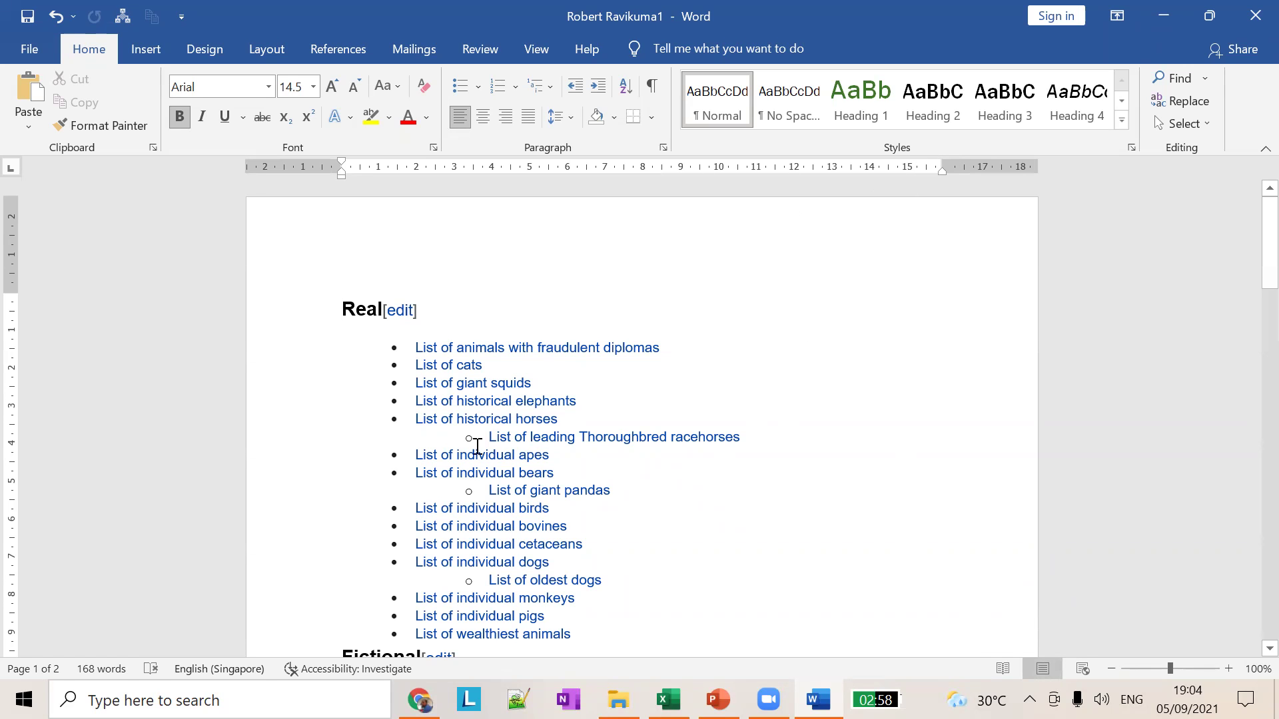
Step: Scroll through the Word document to review the pasted animal lists, pie chart and cladogram
scroll(836, 402, "down", 5)
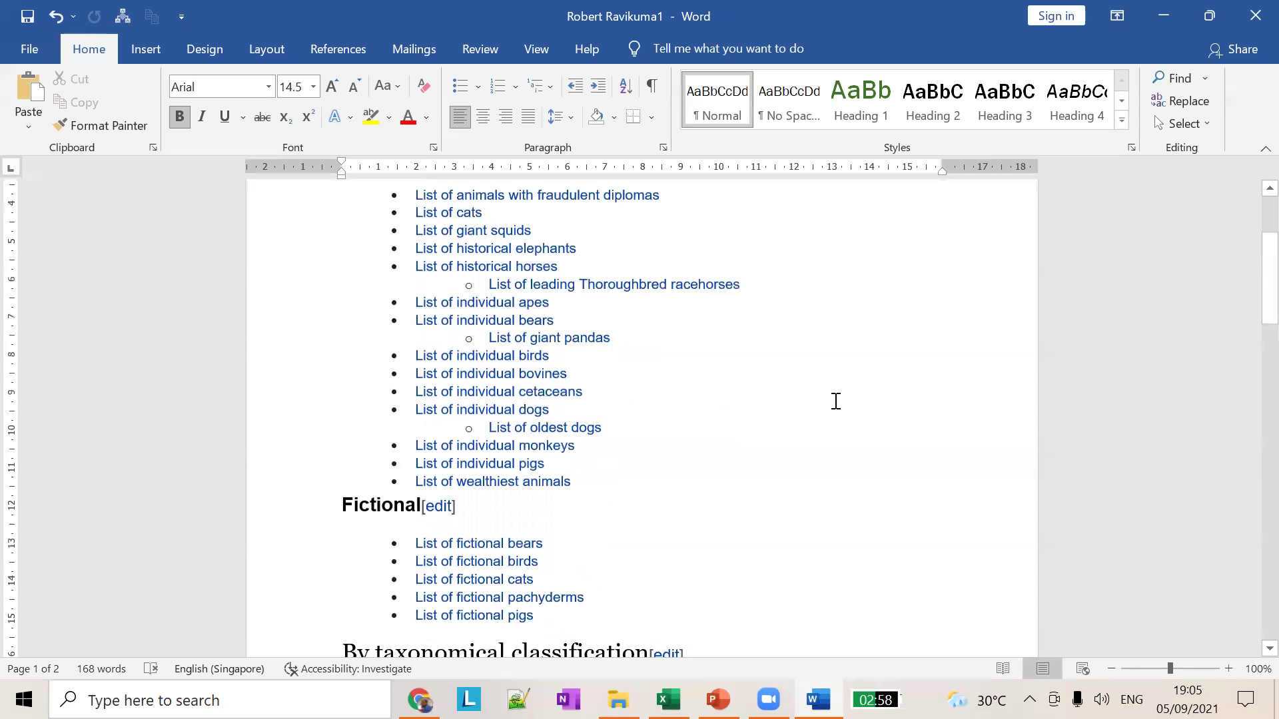
scroll(836, 404, "down", 15)
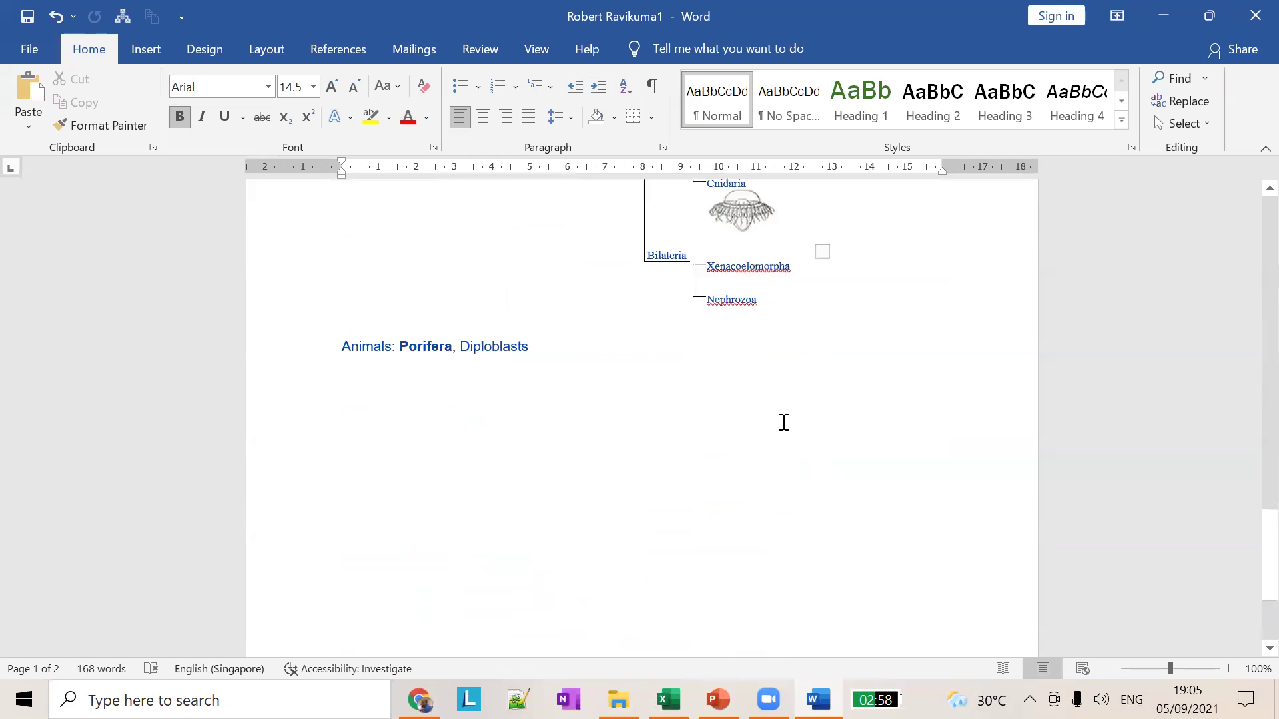
scroll(771, 408, "up", 10)
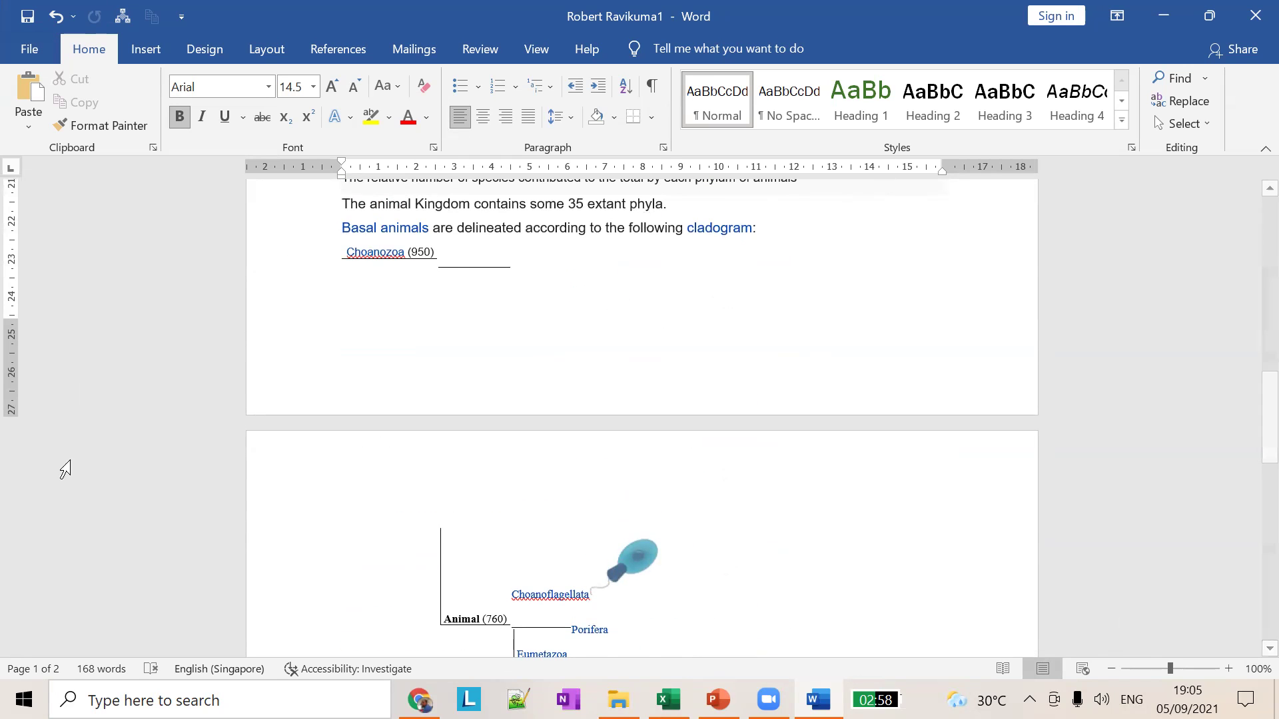
scroll(335, 464, "up", 3)
scroll(335, 464, "up", 9)
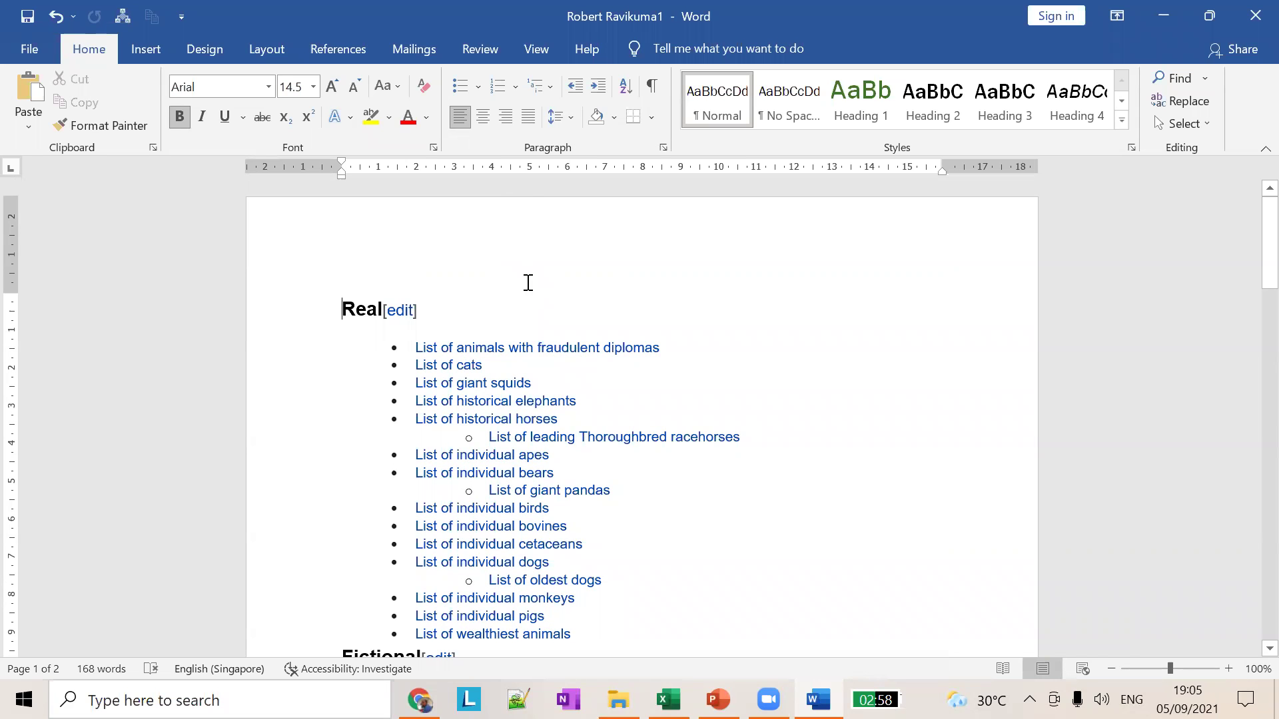
scroll(562, 362, "down", 15)
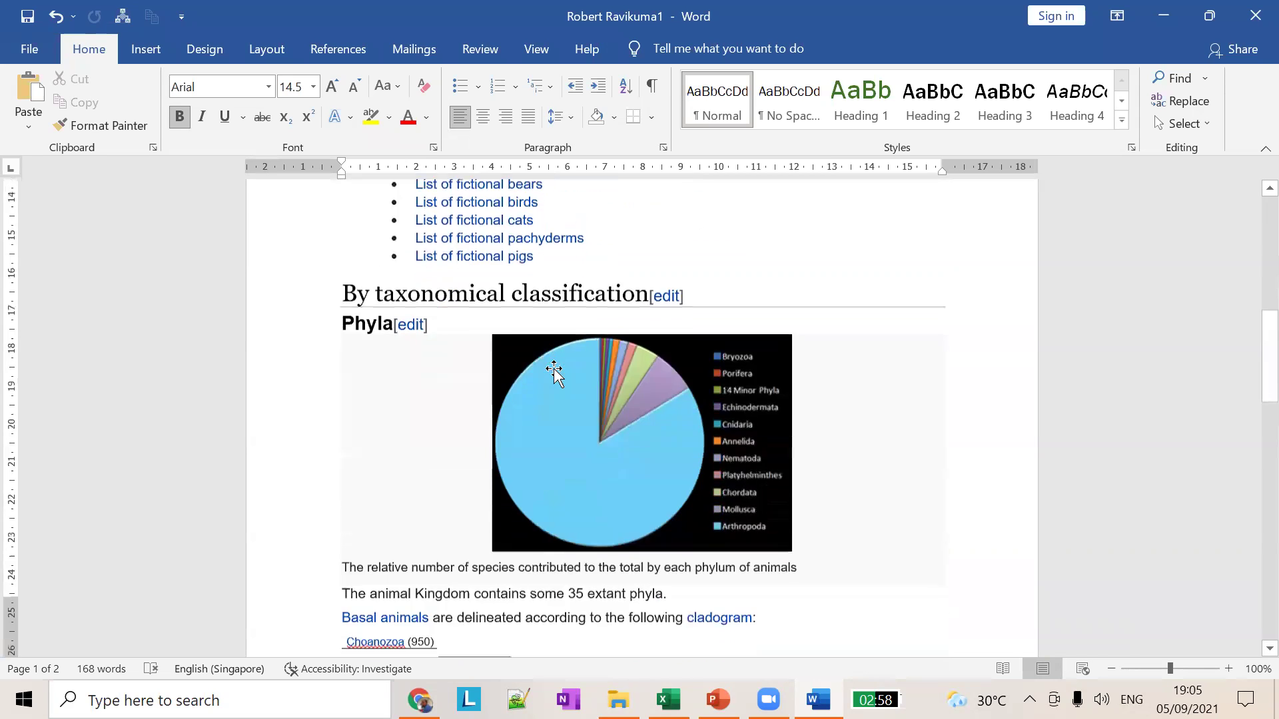
scroll(566, 400, "down", 8)
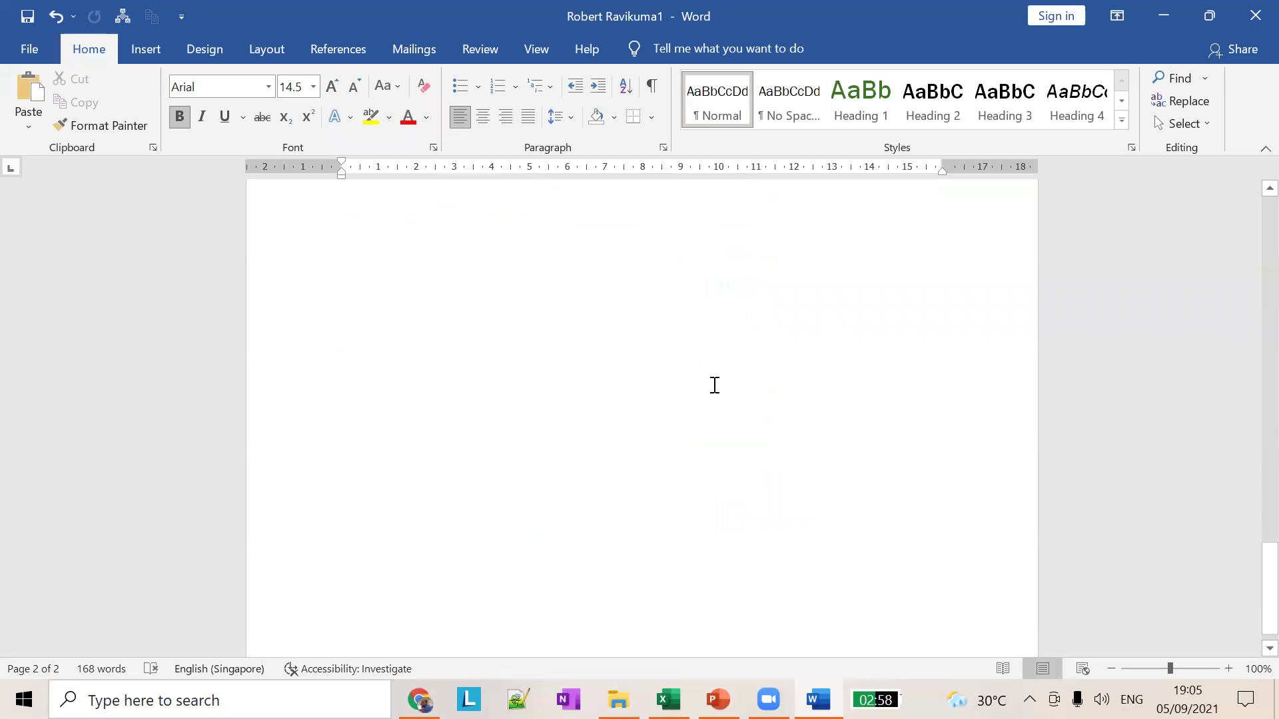
scroll(829, 413, "up", 20)
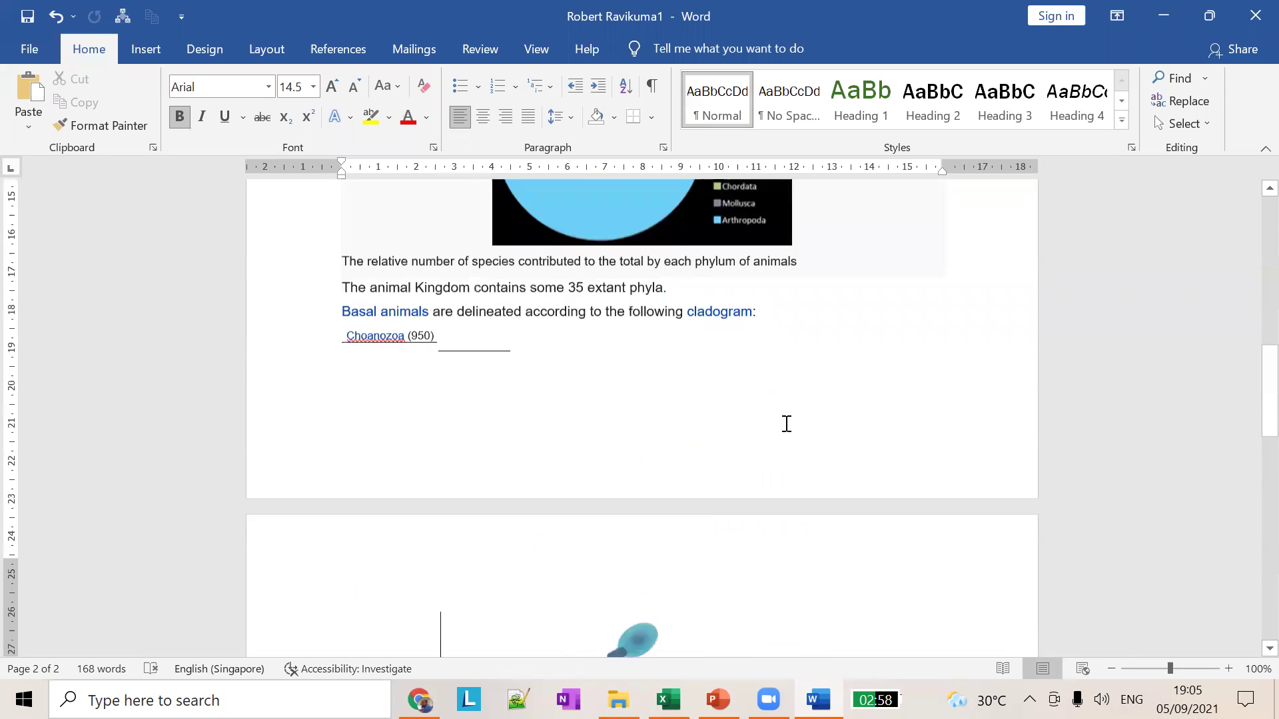
scroll(772, 446, "up", 1)
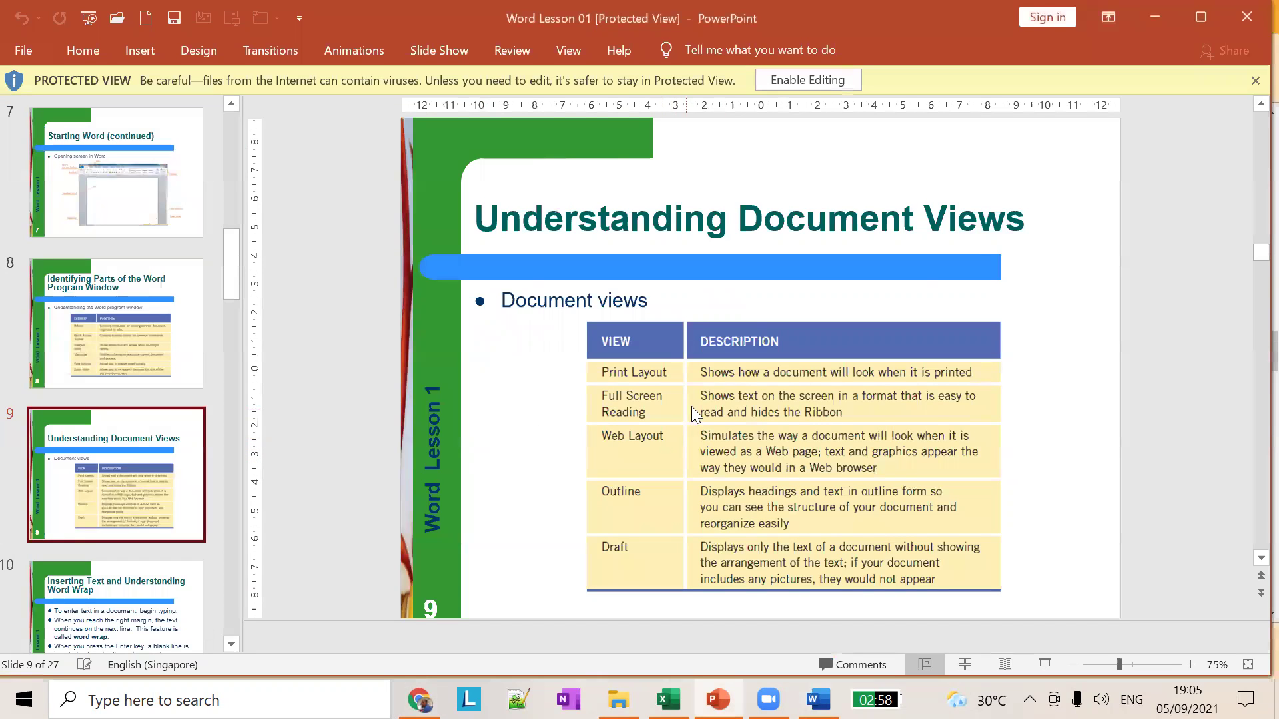
Step: Back in Word, look through the Insert to Review ribbon tabs, then switch to Read Mode
key("alt+Tab")
key("Tab")
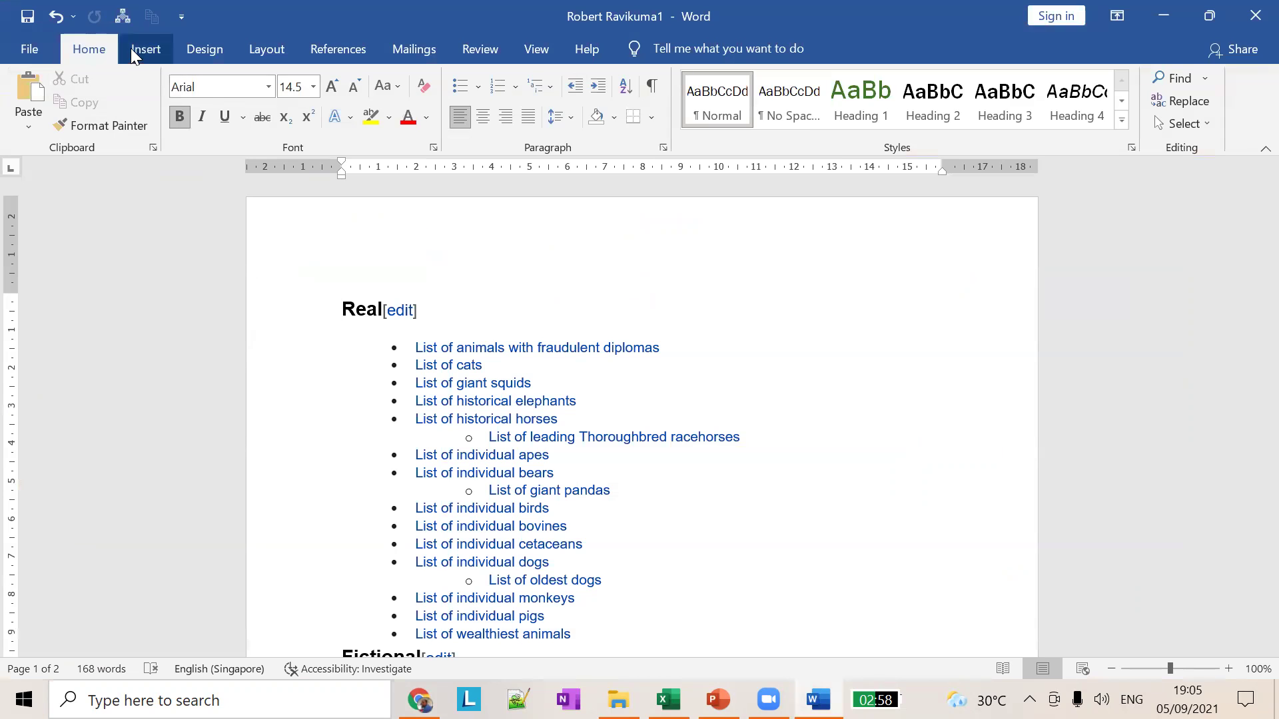
left_click(141, 51)
left_click(204, 48)
left_click(265, 49)
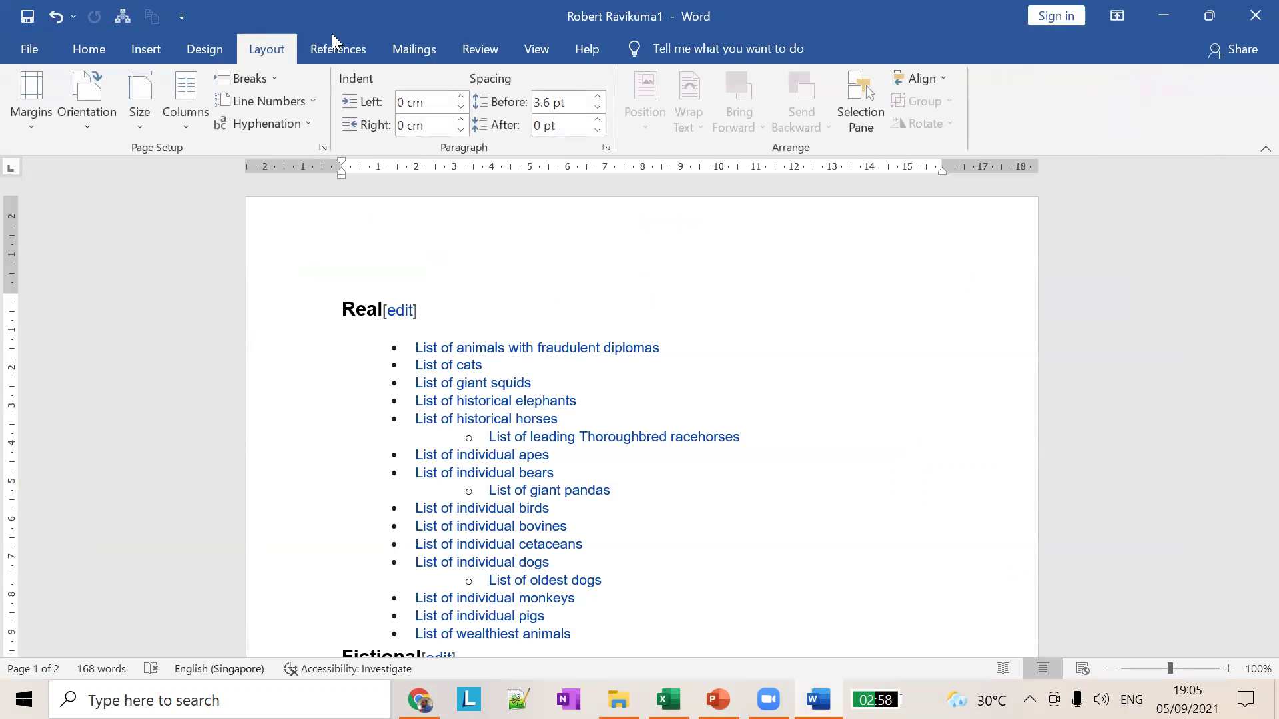
left_click(360, 54)
left_click(410, 48)
left_click(490, 45)
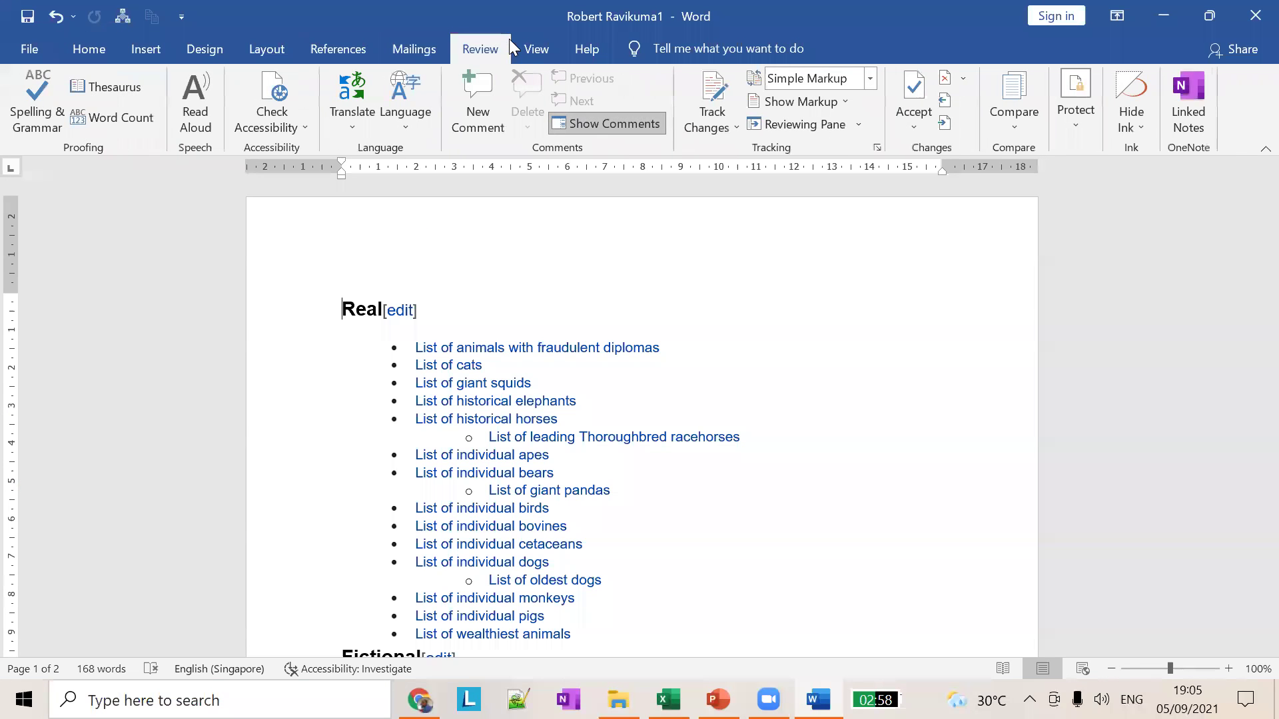
left_click(1011, 671)
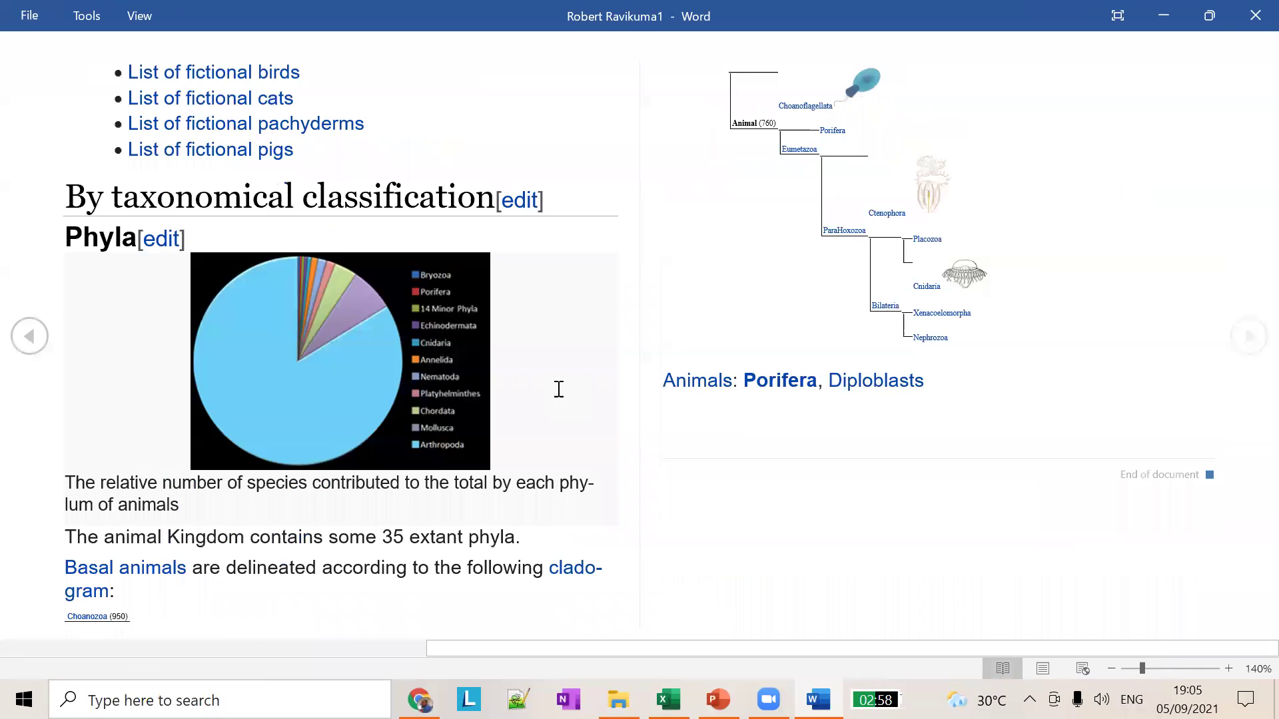
Step: Page through Read Mode and explore the Tools and View menus, ending with Tools open
scroll(552, 383, "down", 1)
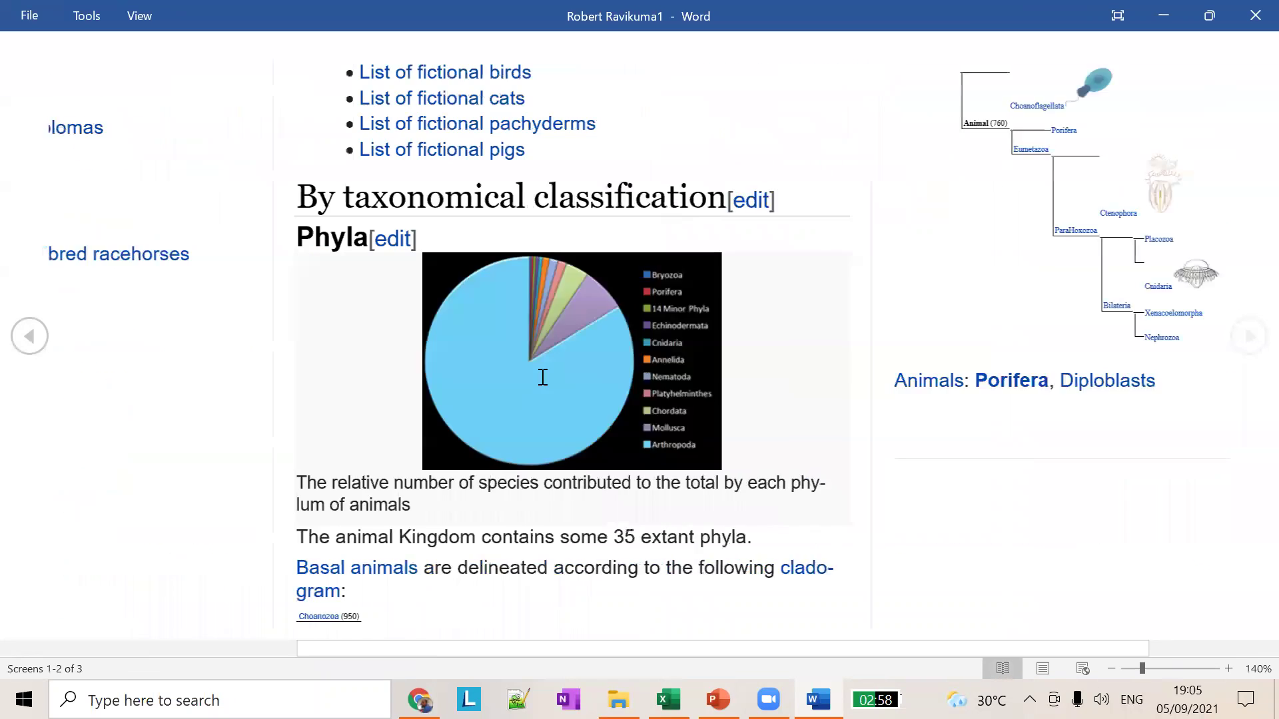
scroll(543, 376, "up", 1)
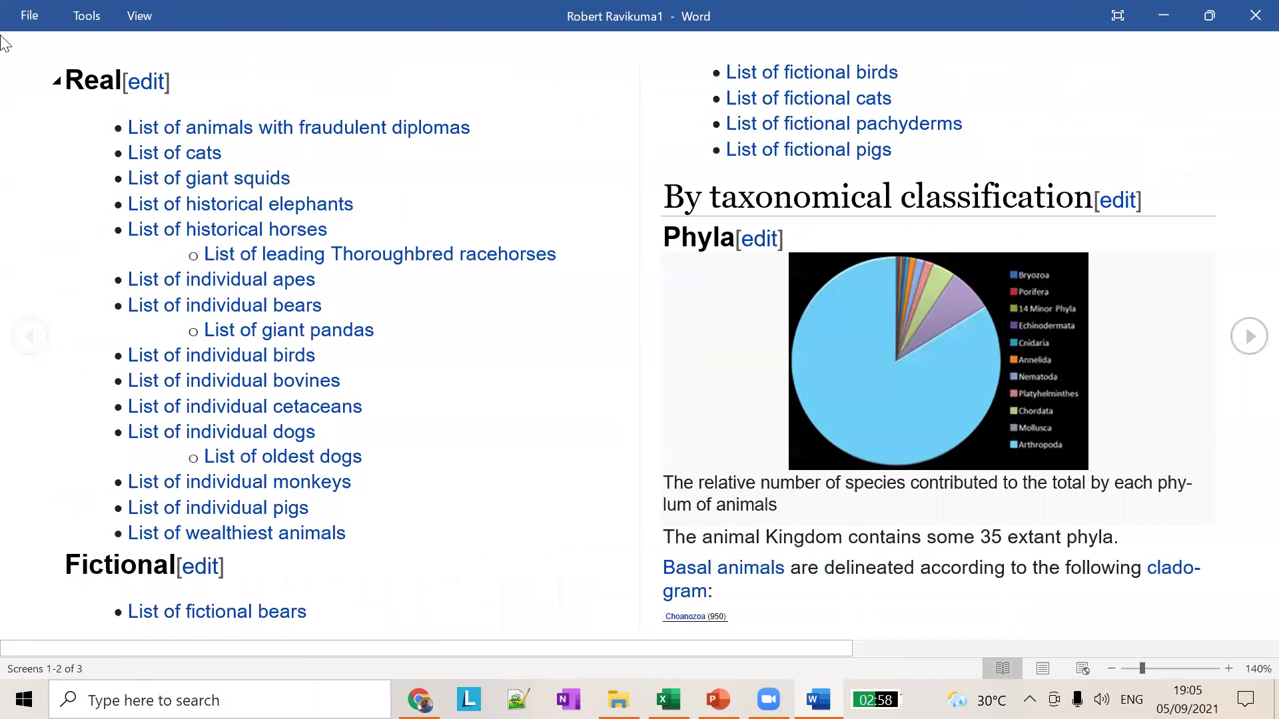
left_click(87, 20)
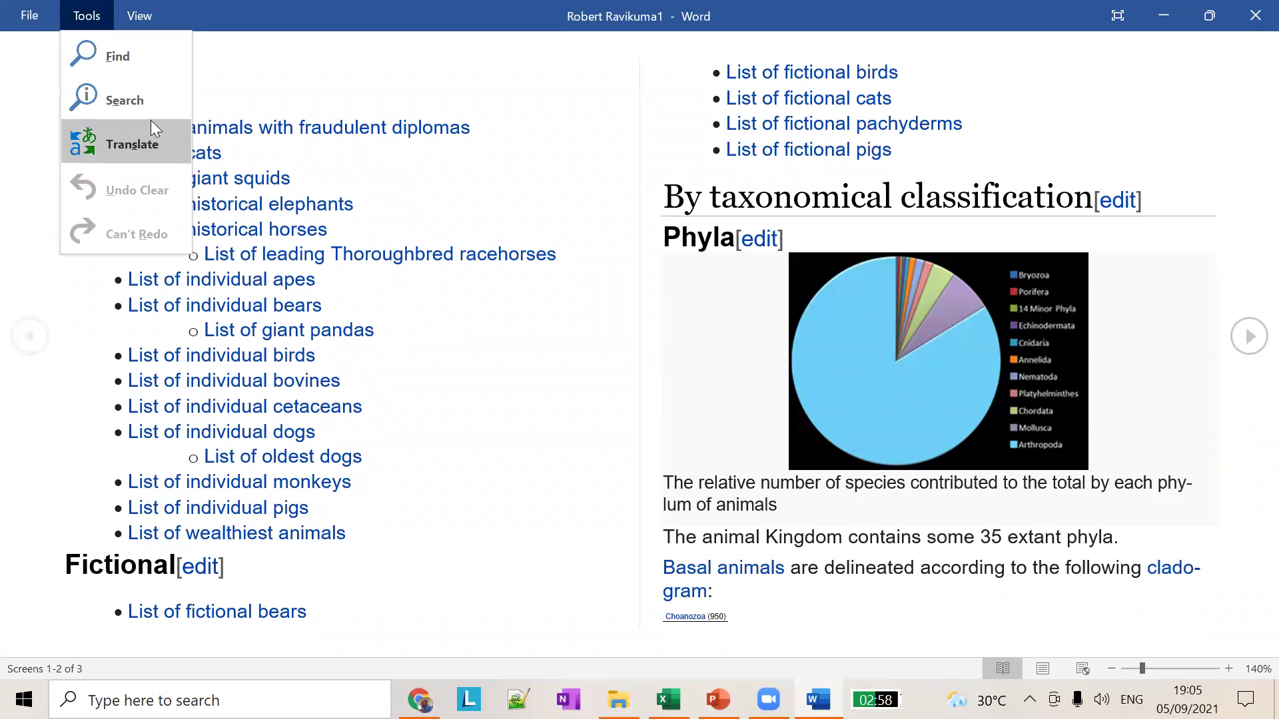
left_click(136, 37)
left_click(143, 19)
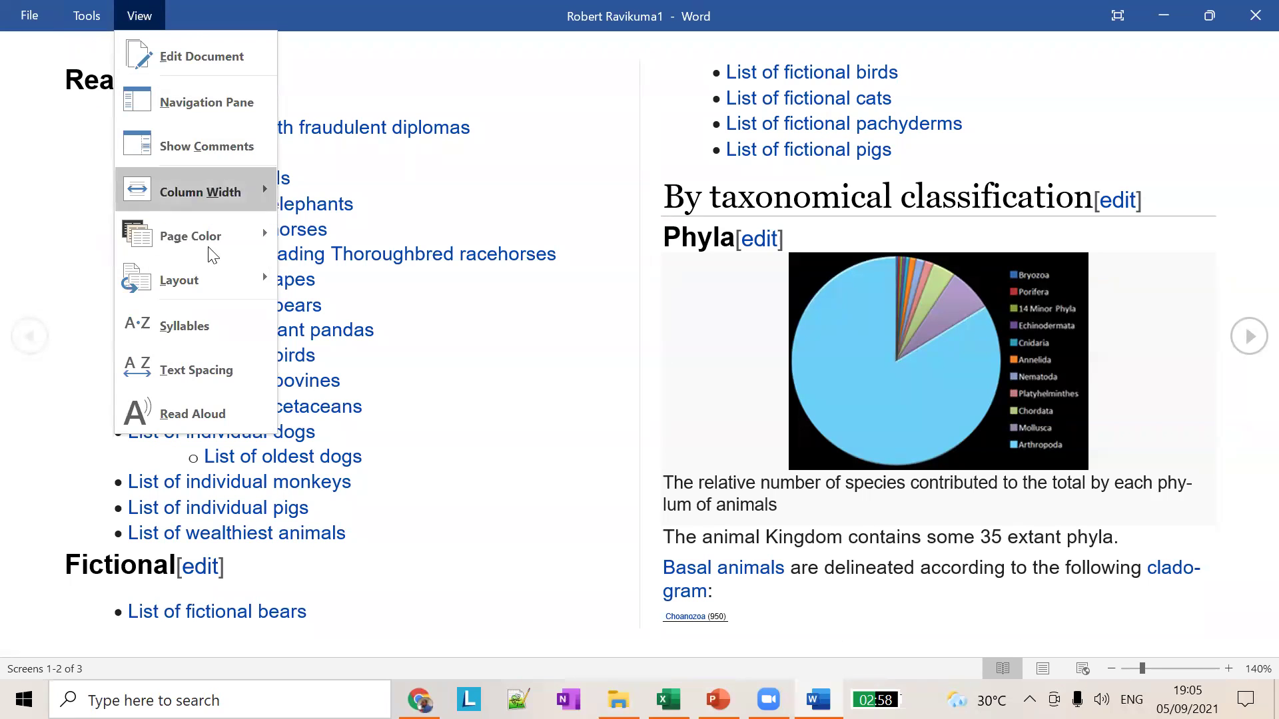
left_click(247, 80)
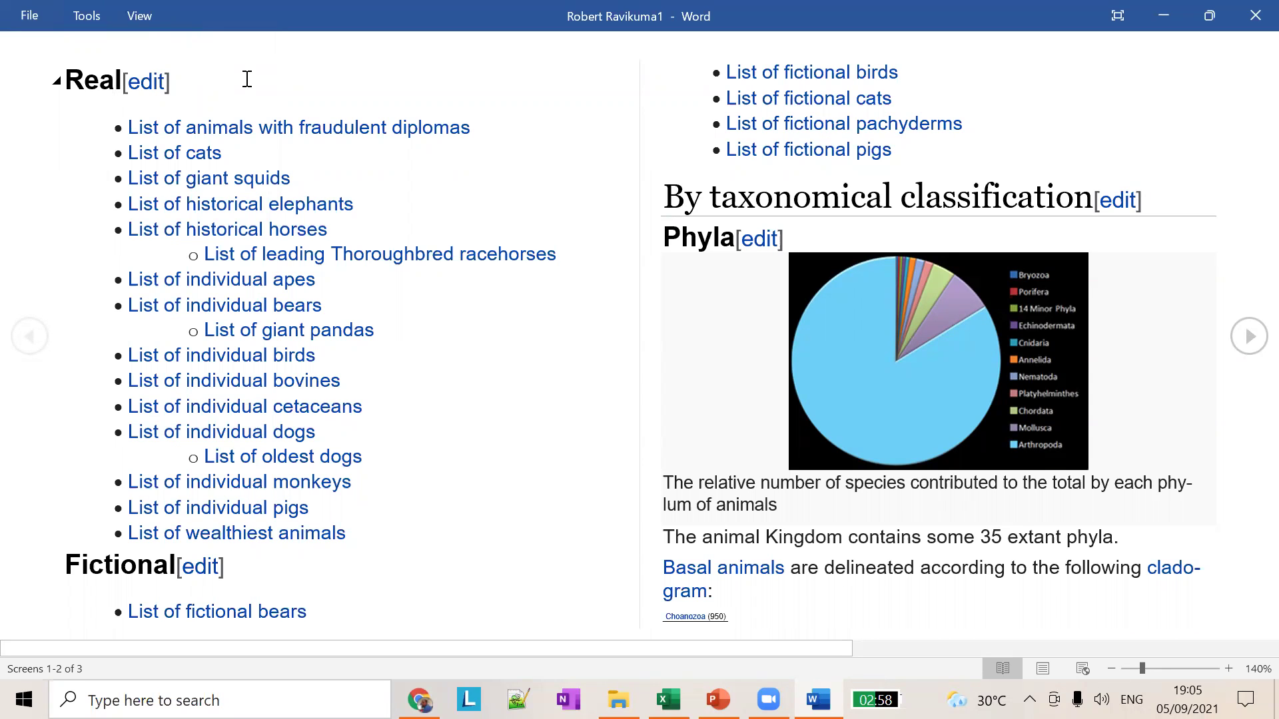
left_click(90, 16)
Step: Search the document for 'cats' and jump to the fictional cats match
left_click(108, 49)
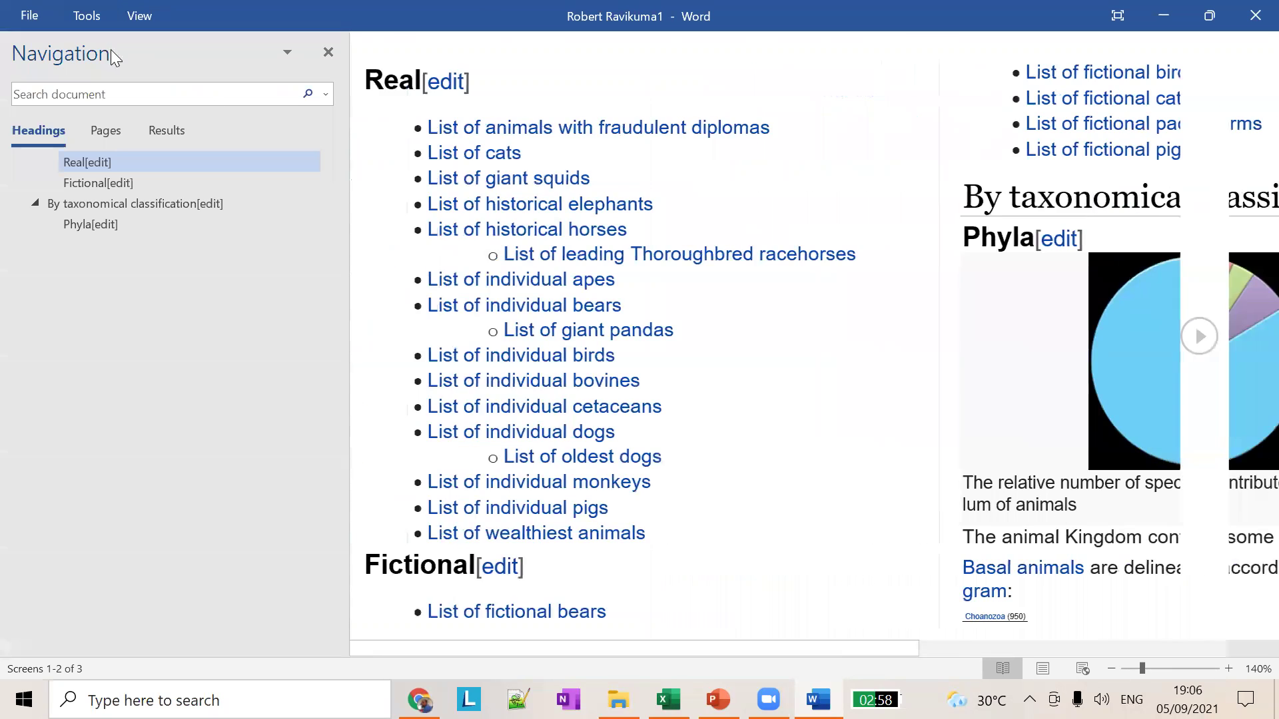
type("cats")
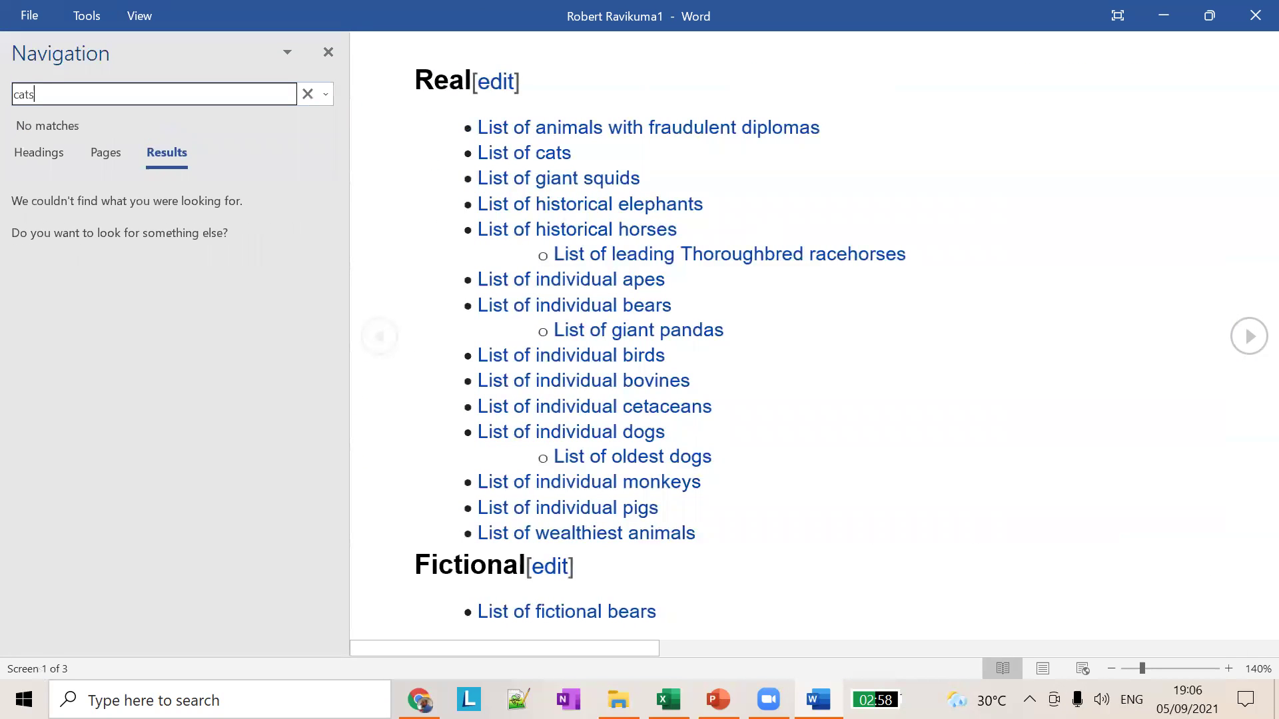
key("Return")
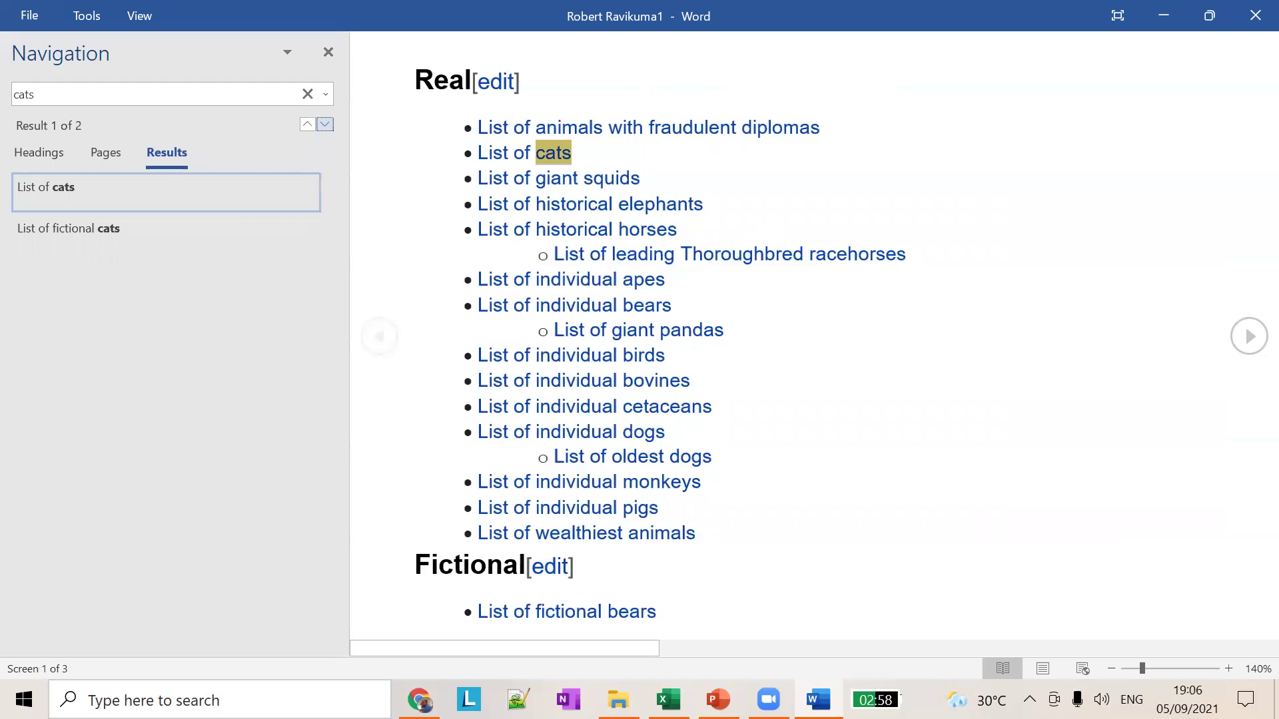
left_click(79, 223)
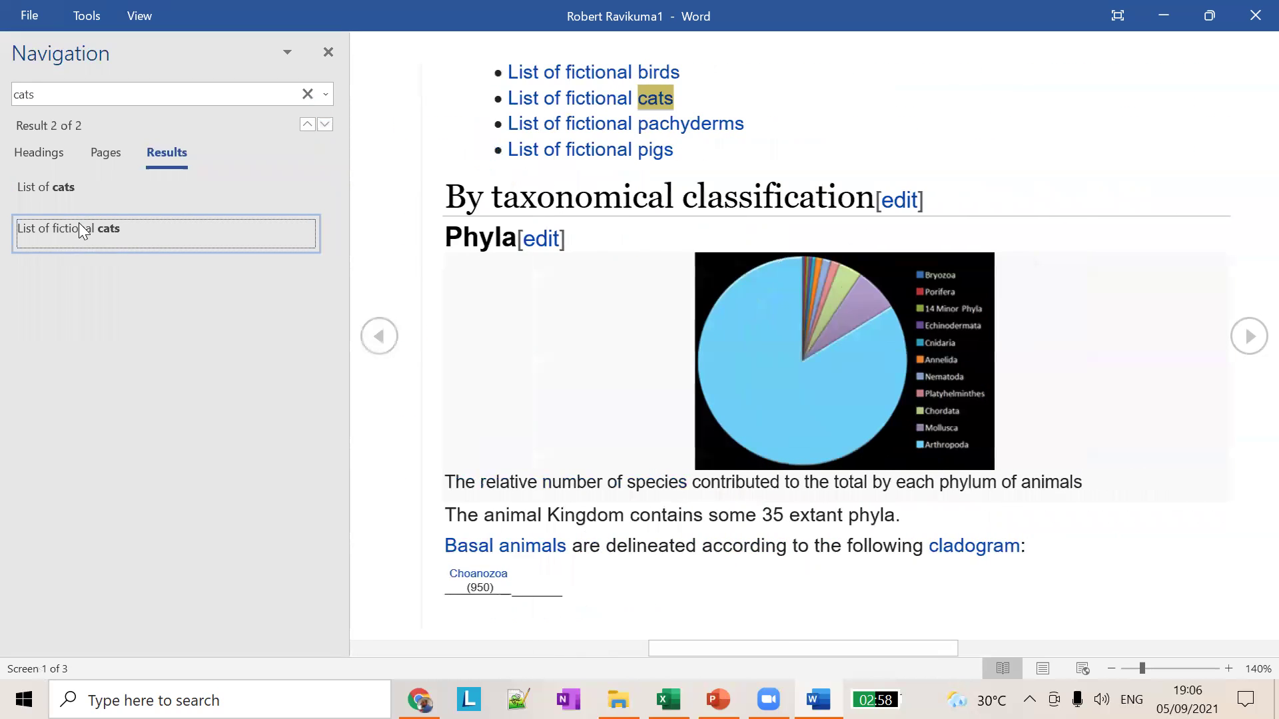
Step: Close the search pane, leave Read Mode, and return to the PowerPoint document-views slide
left_click(331, 58)
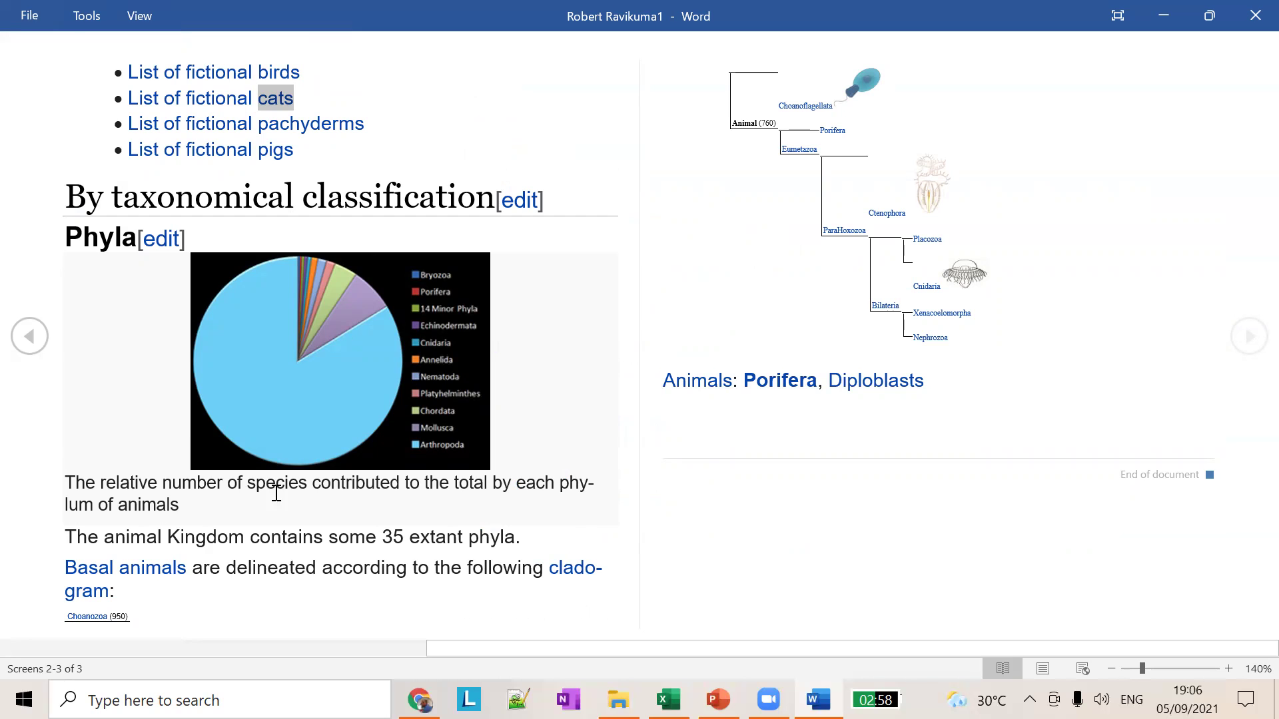
key("Escape")
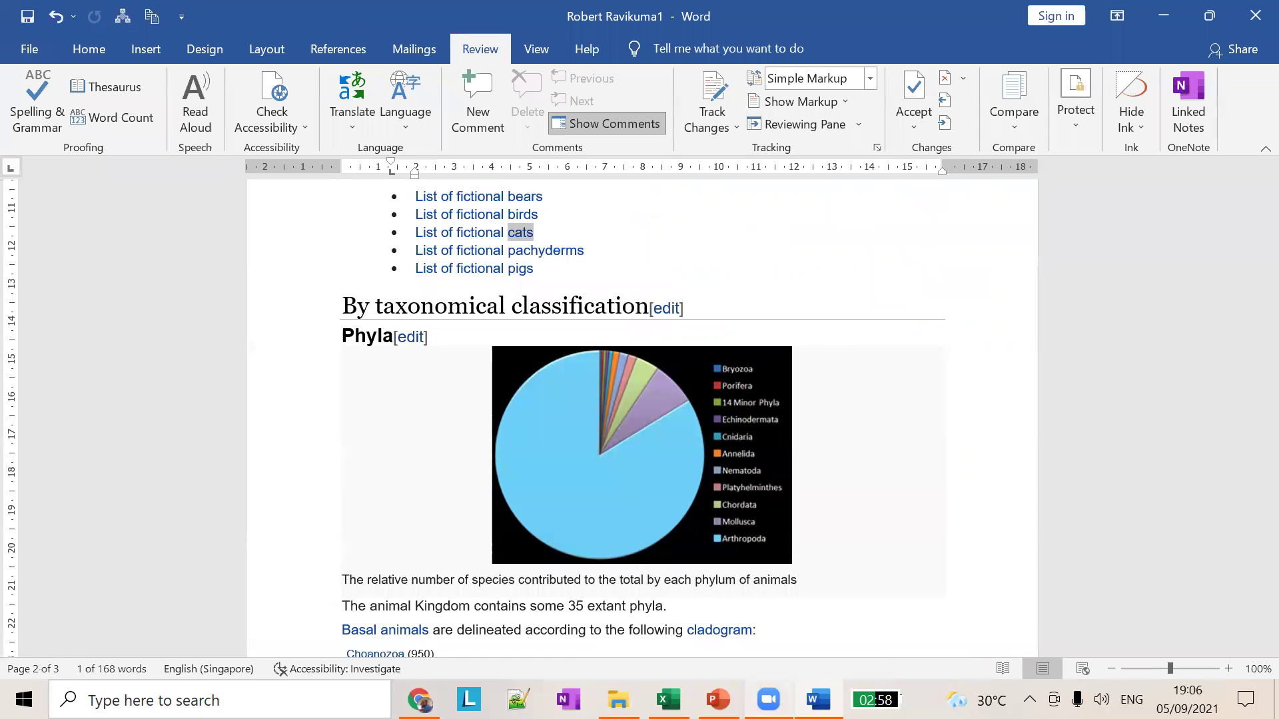
left_click(718, 700)
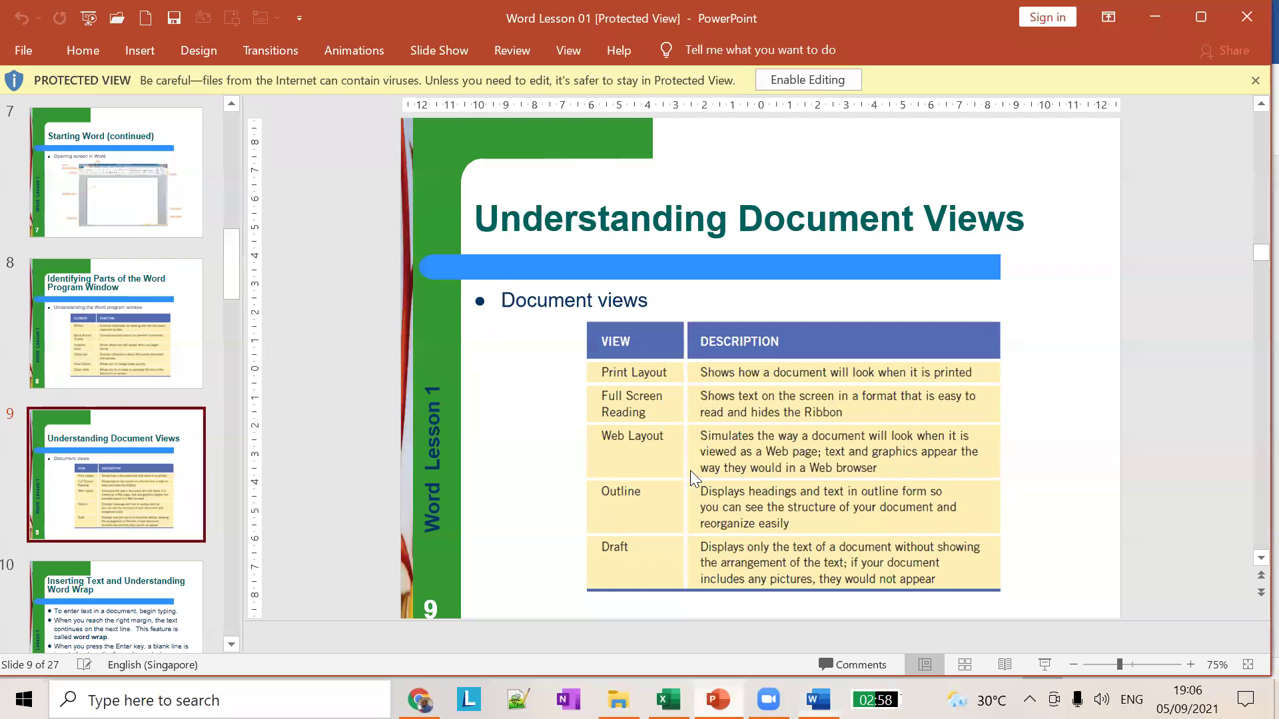
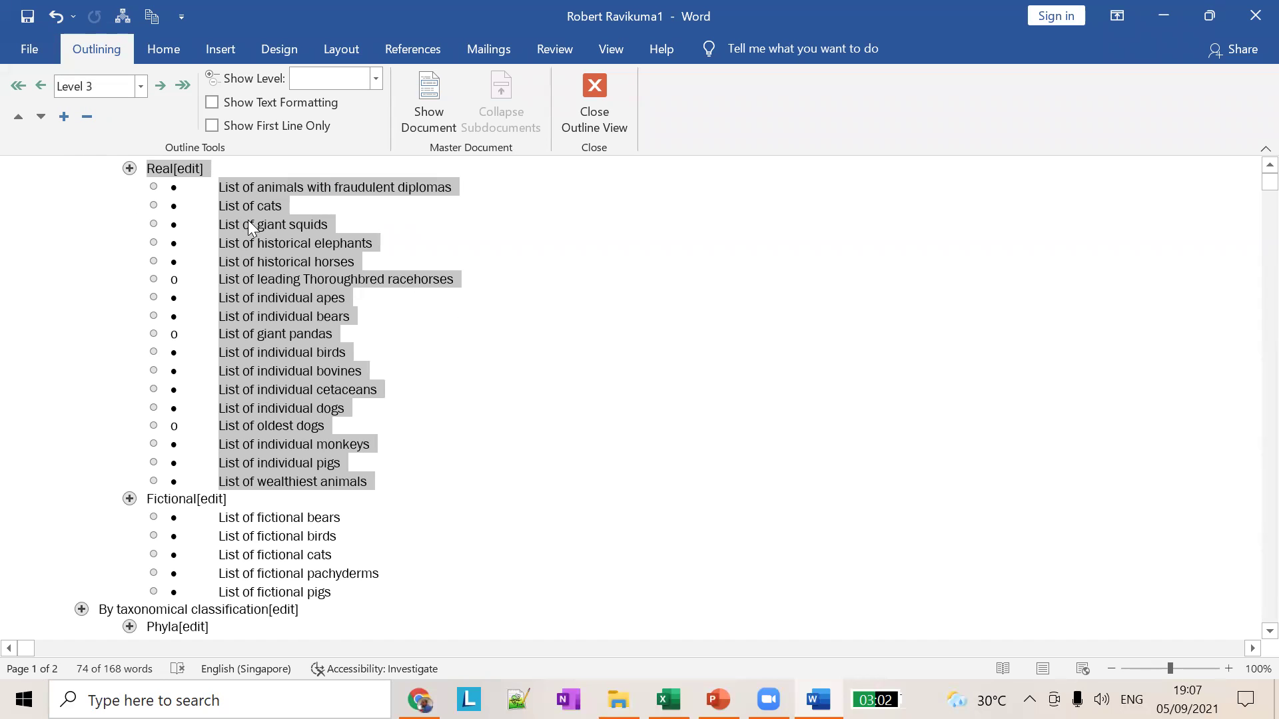
left_click(265, 210)
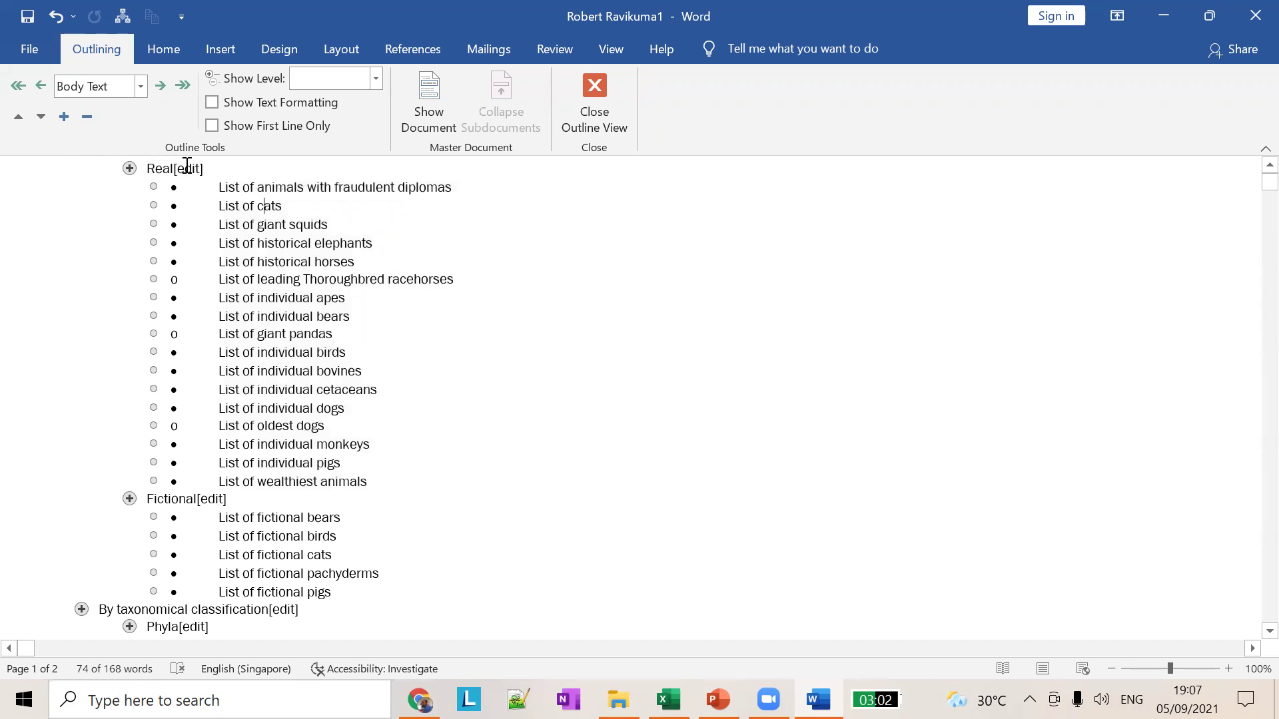
left_click_drag(220, 187, 342, 468)
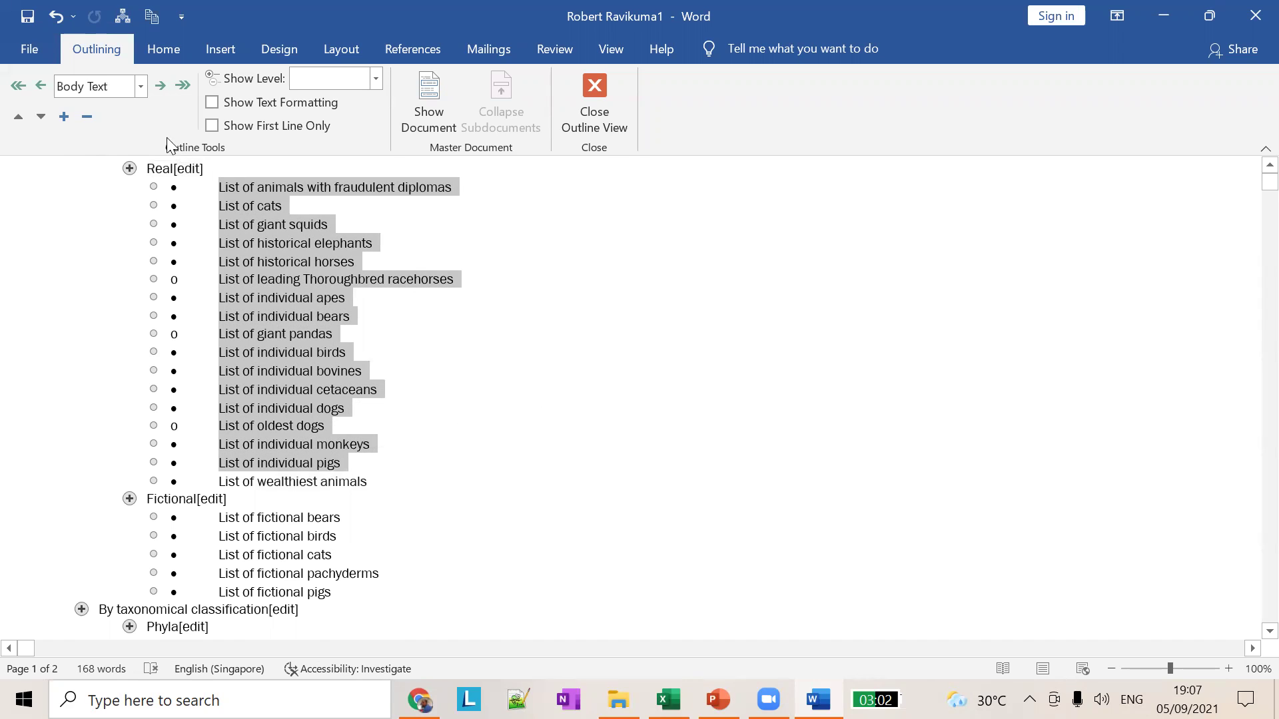
left_click(140, 87)
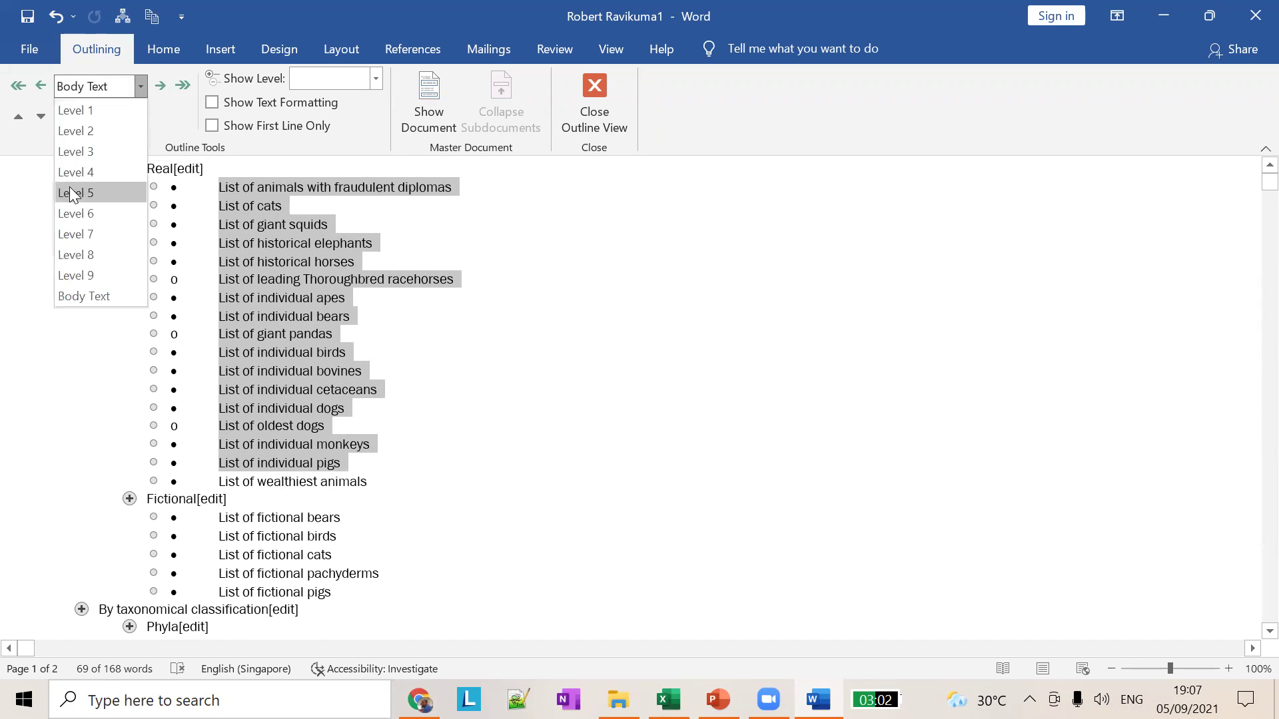
left_click(84, 296)
scroll(579, 377, "down", 5)
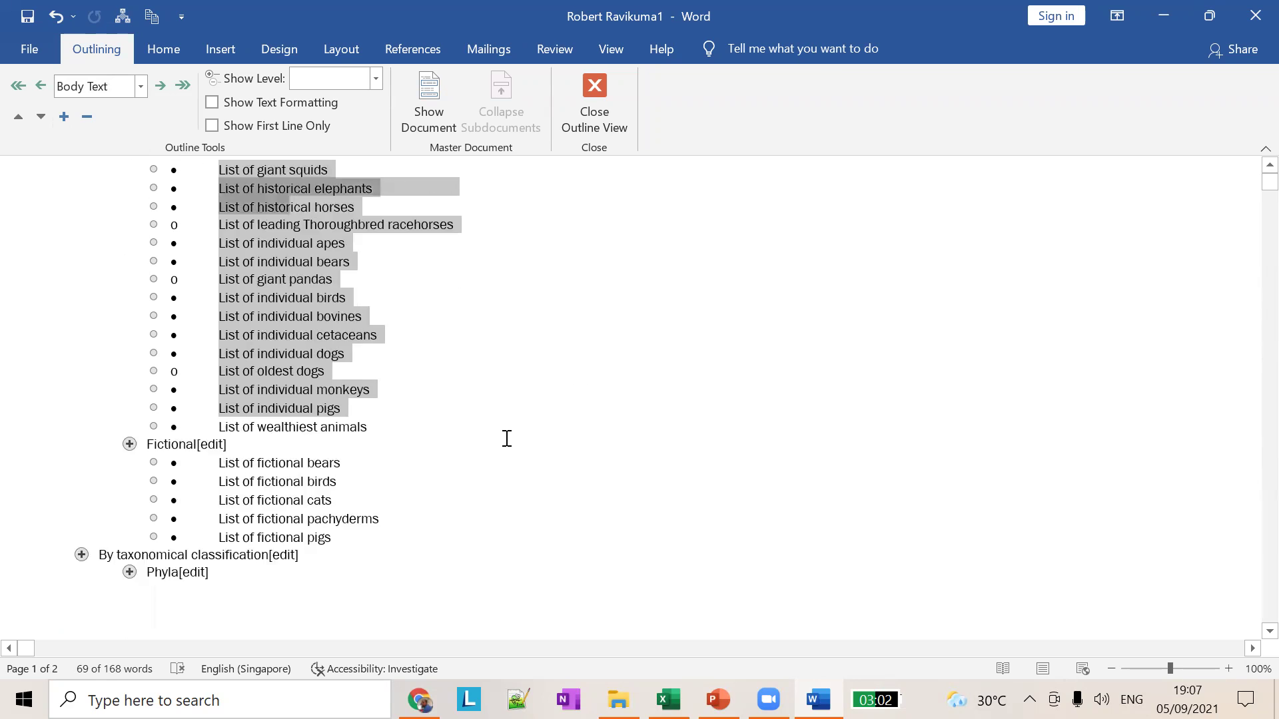
scroll(448, 411, "down", 6)
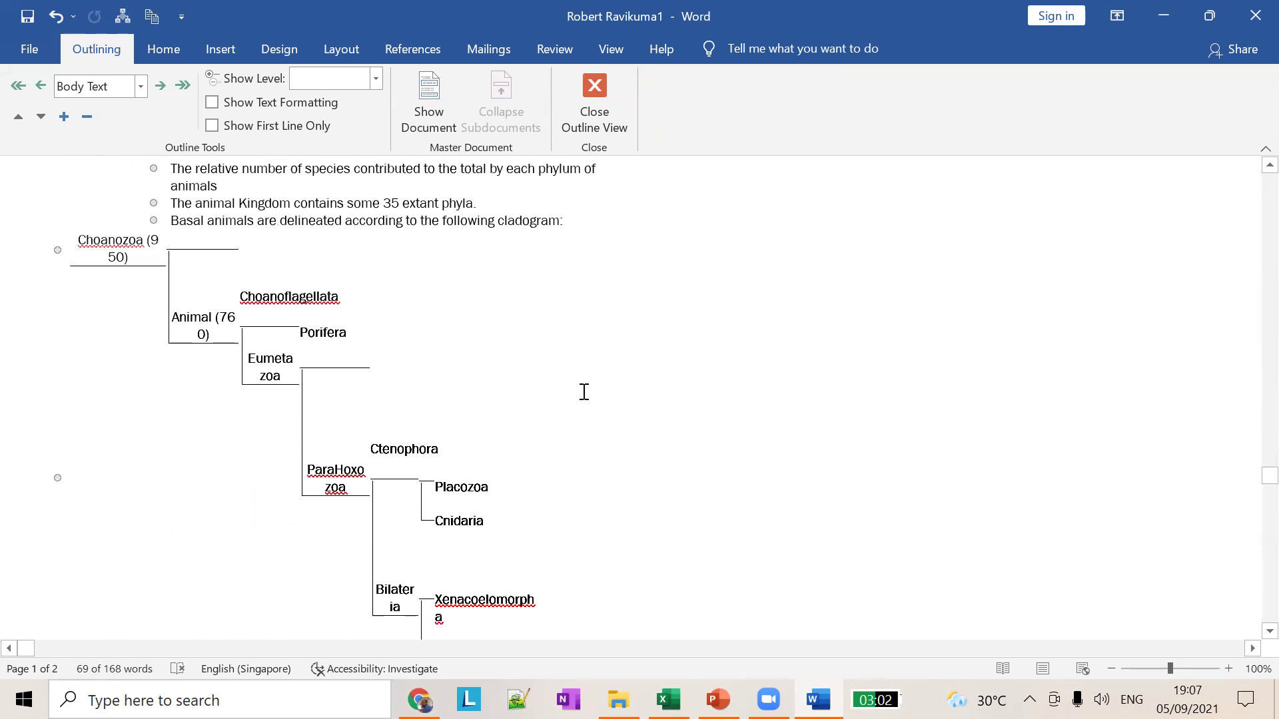
scroll(546, 392, "down", 1)
scroll(271, 363, "down", 4)
scroll(486, 381, "up", 15)
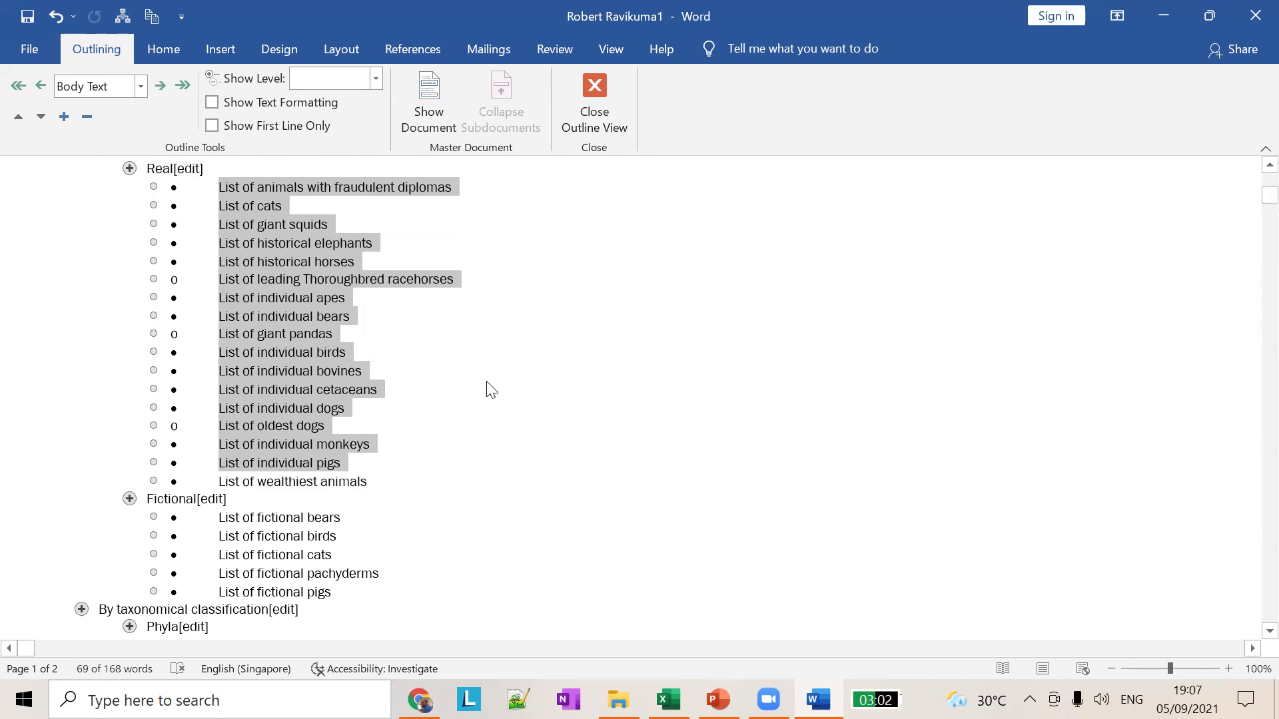
left_click(280, 224)
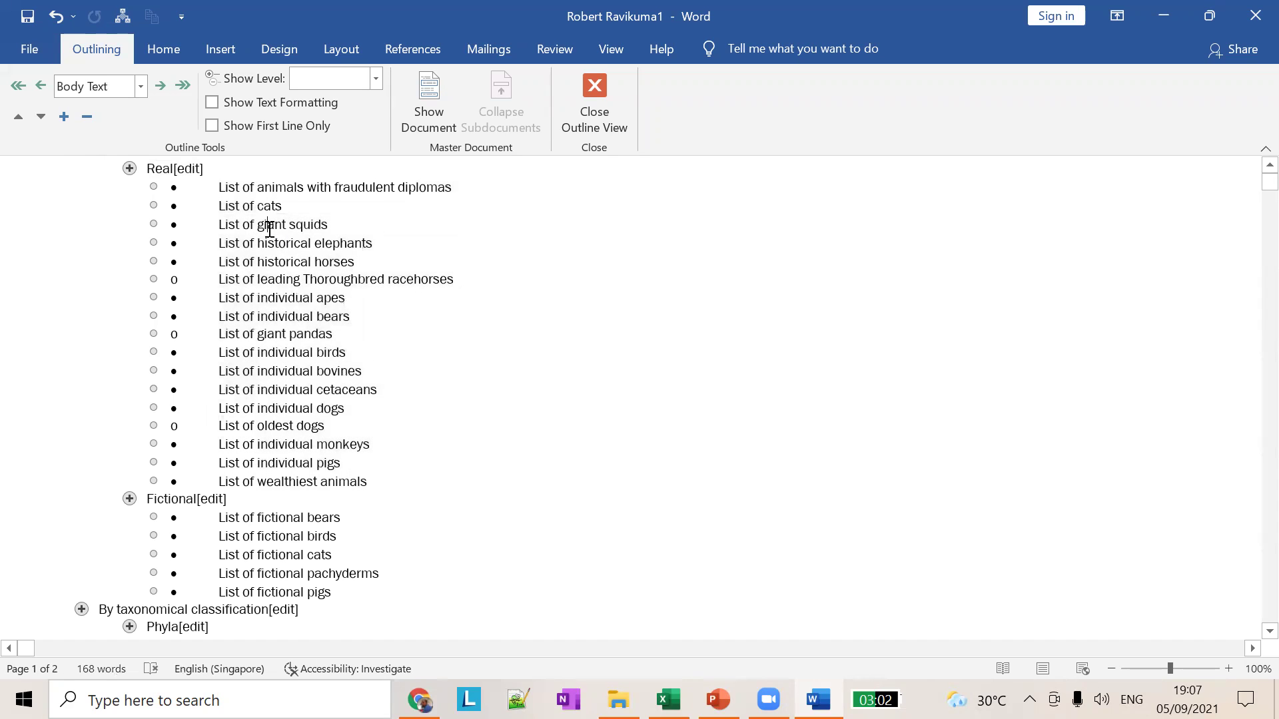
triple_click(250, 229)
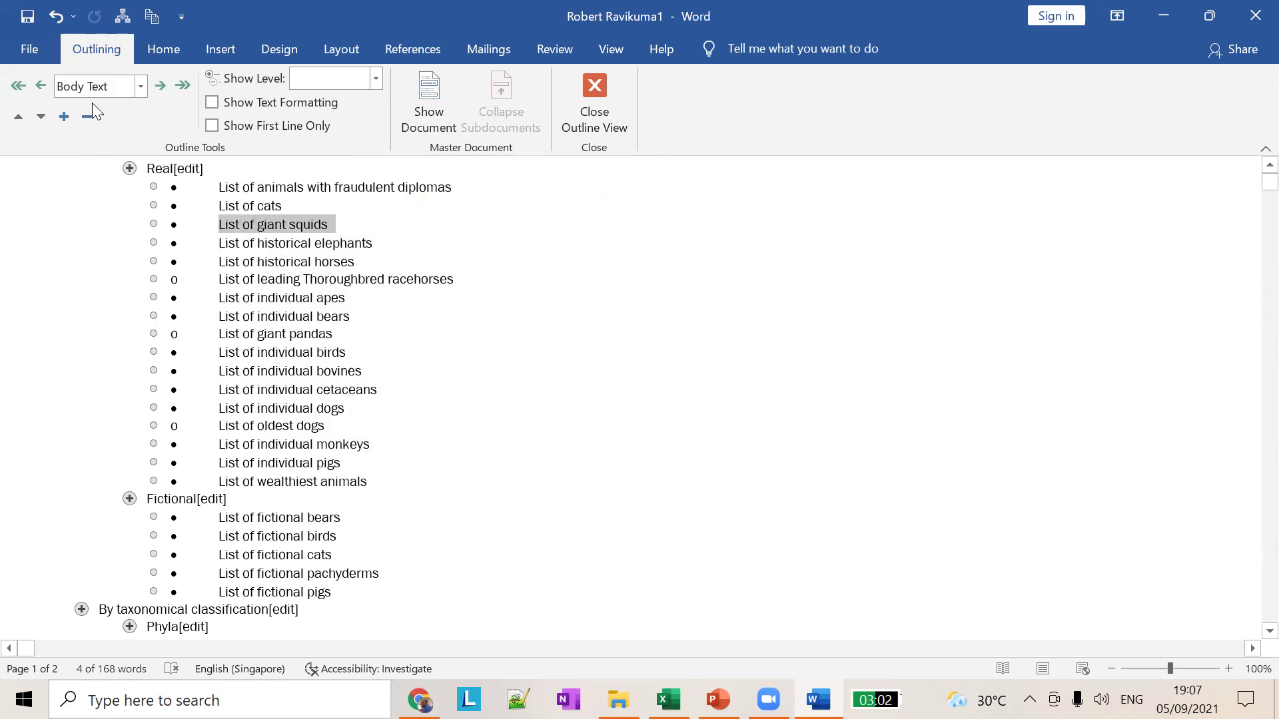
left_click_drag(147, 168, 209, 169)
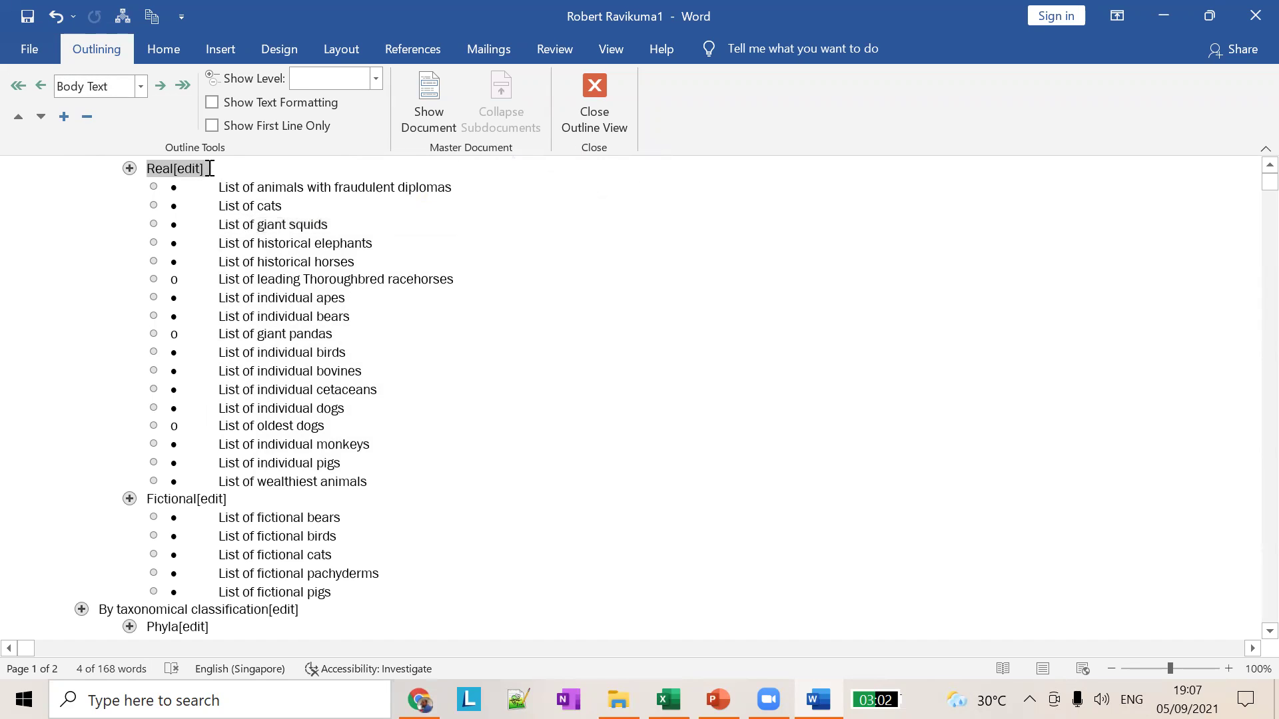
left_click_drag(168, 498, 344, 533)
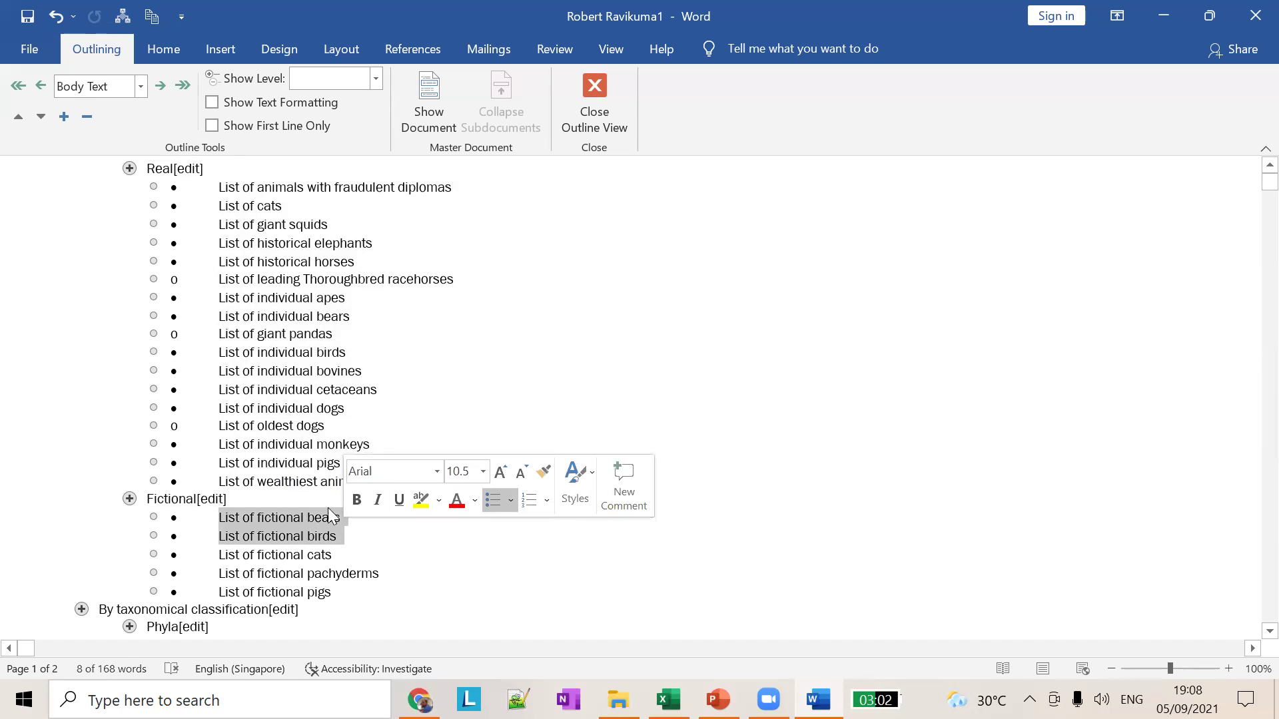
scroll(326, 550, "down", 3)
left_click_drag(148, 448, 193, 451)
left_click(140, 444)
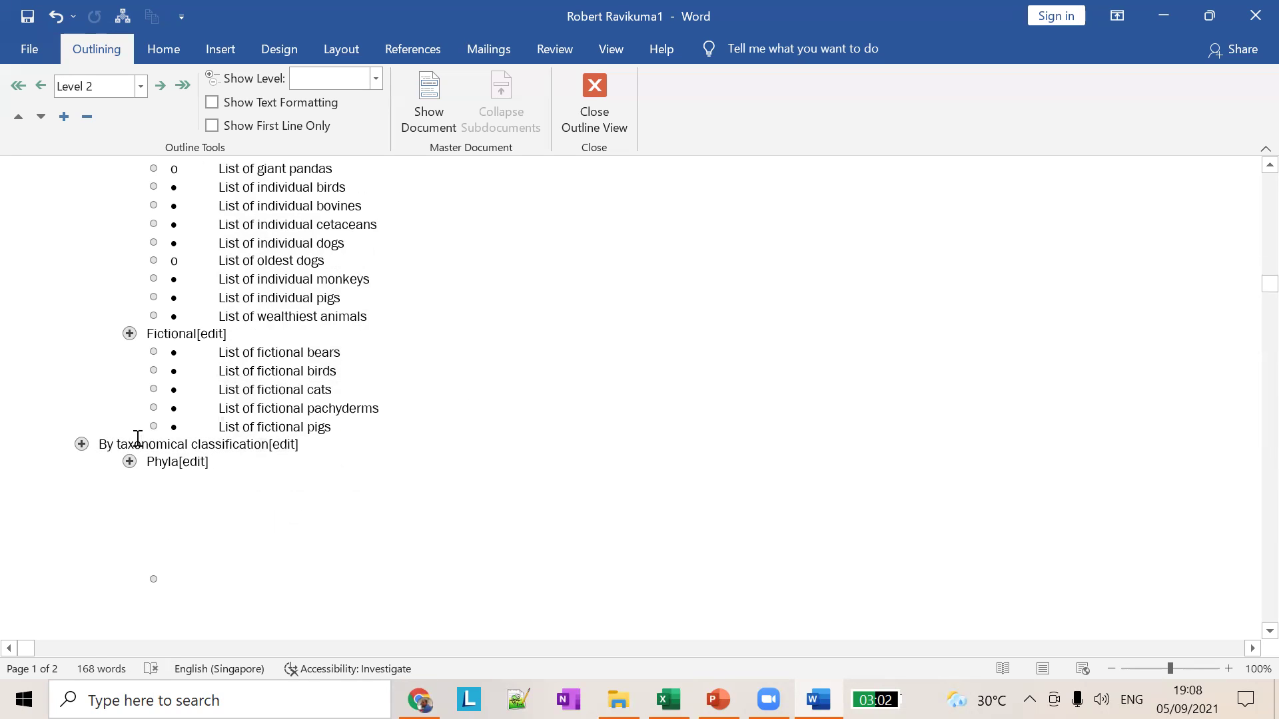
scroll(137, 438, "down", 10)
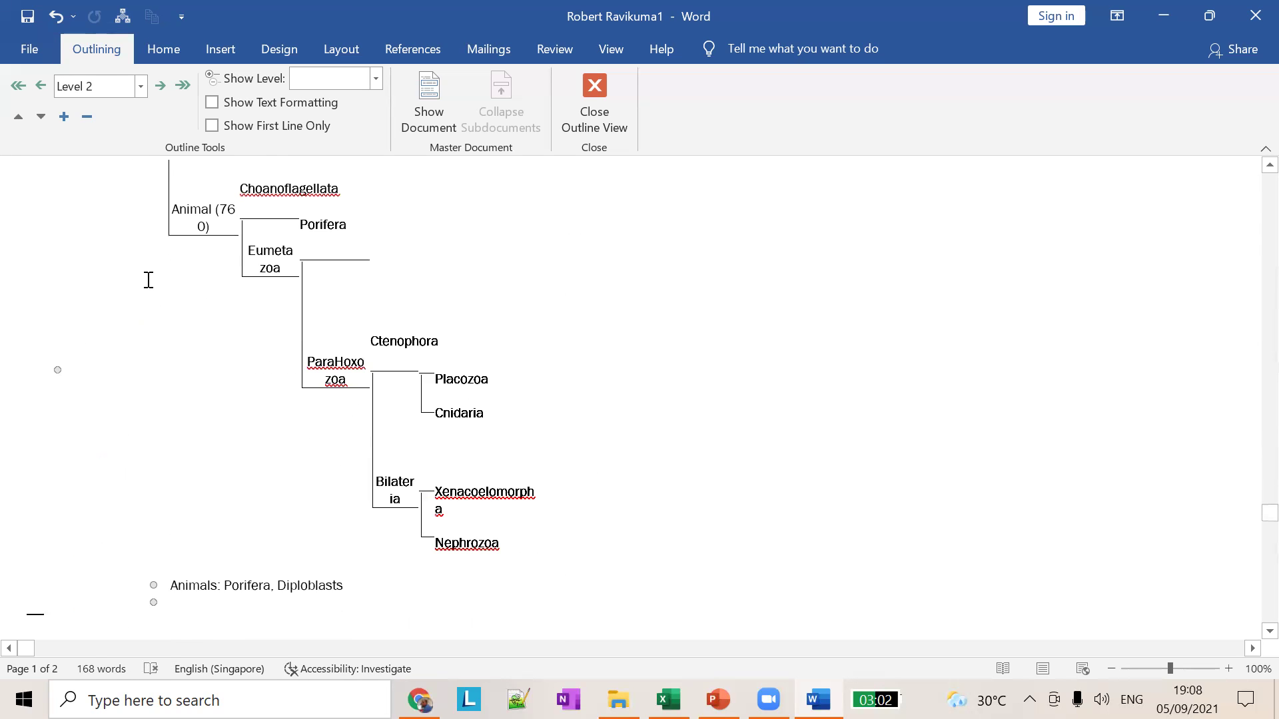
scroll(149, 279, "up", 8)
left_click(108, 498)
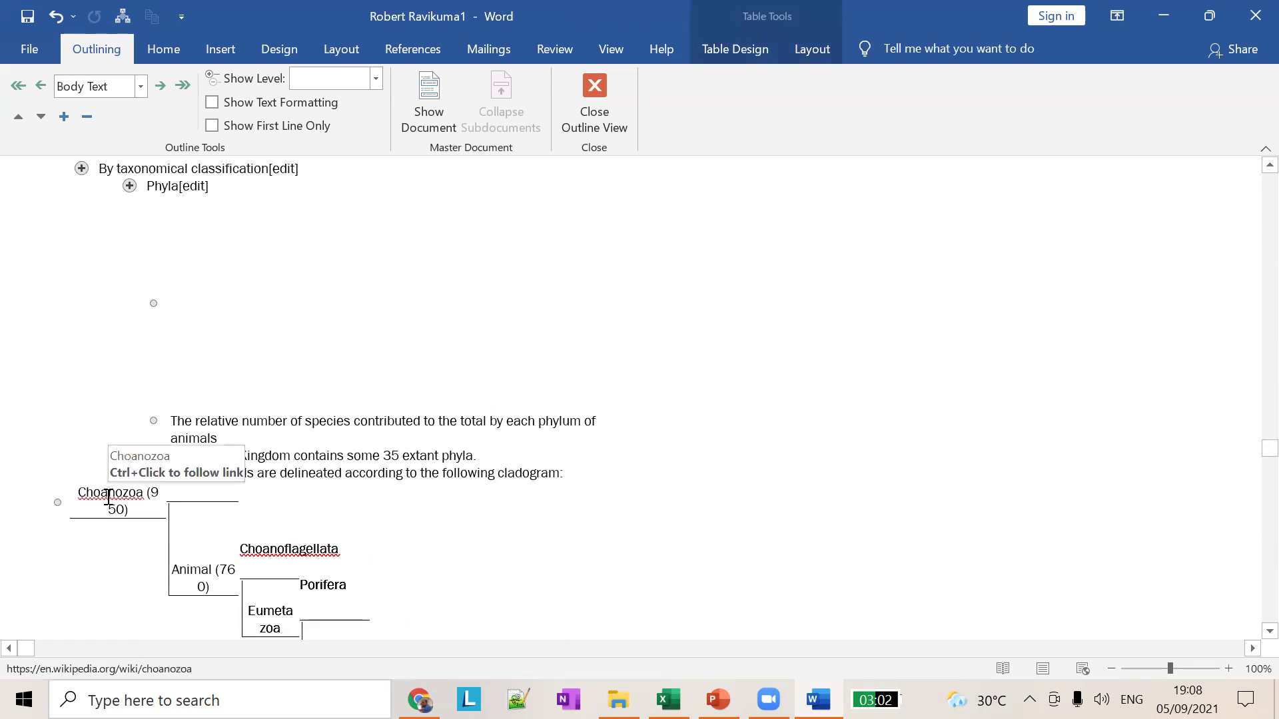
scroll(277, 528, "down", 10)
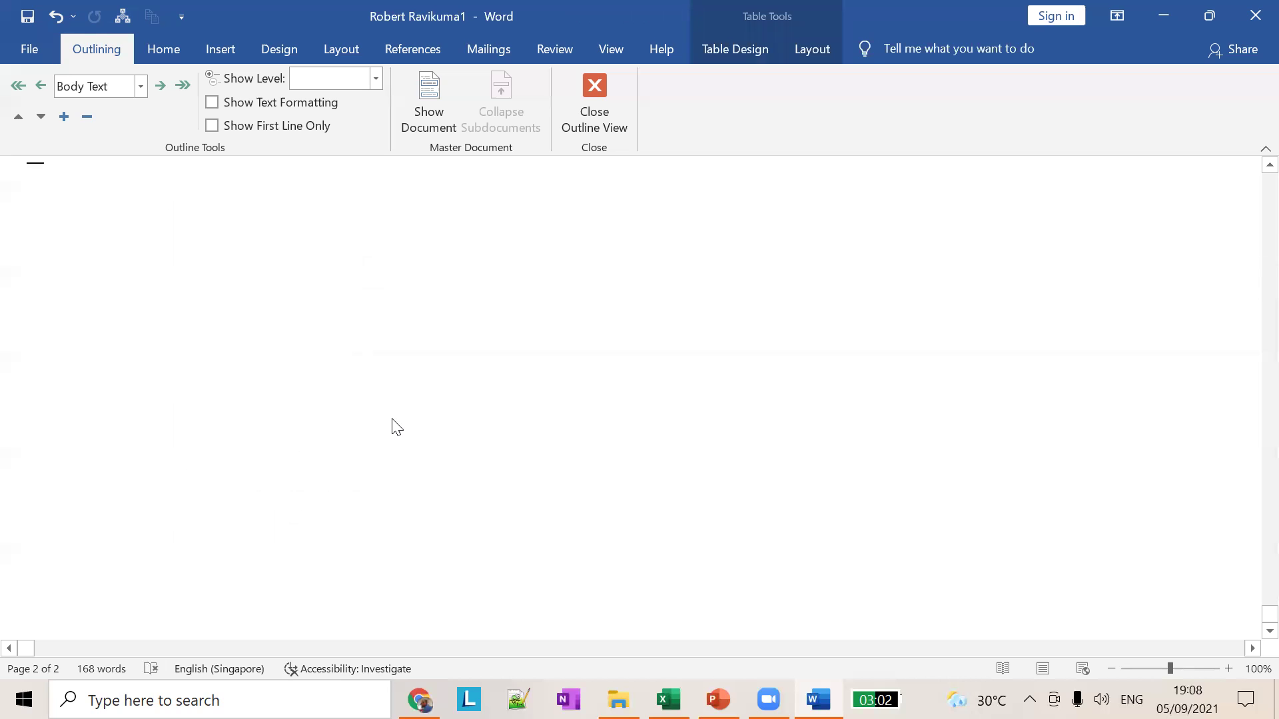
scroll(606, 322, "up", 15)
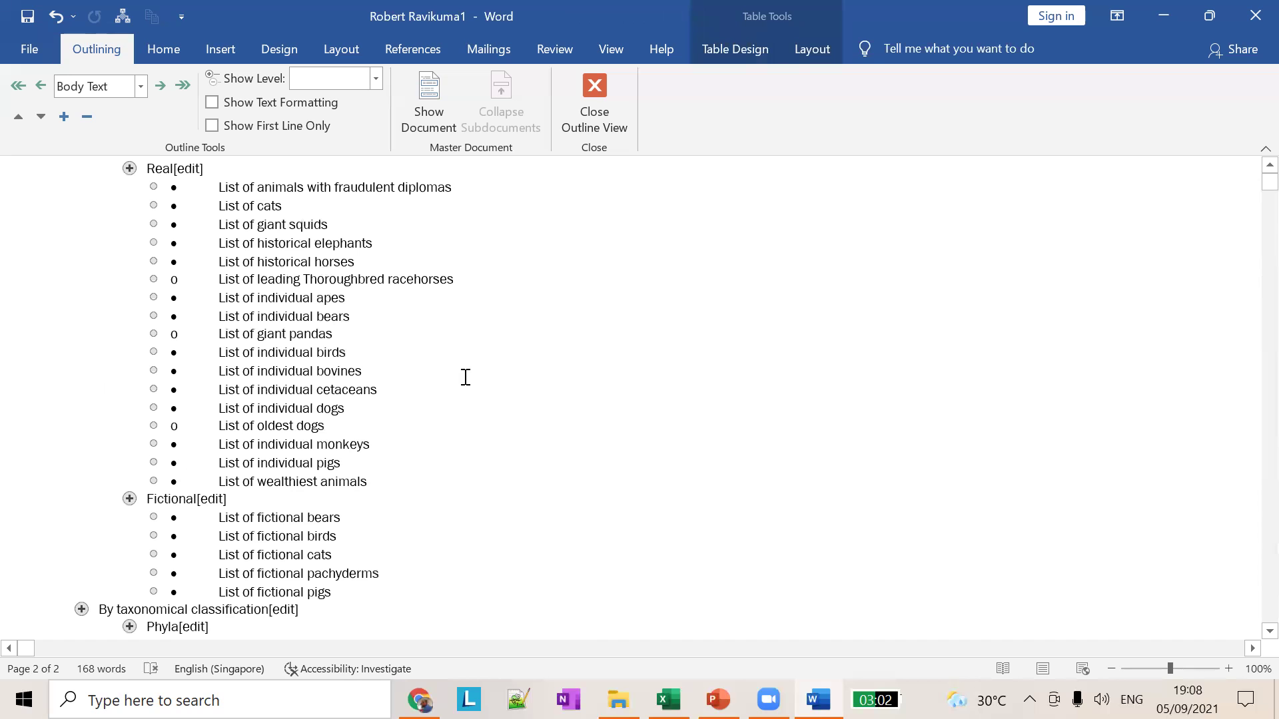
left_click(140, 86)
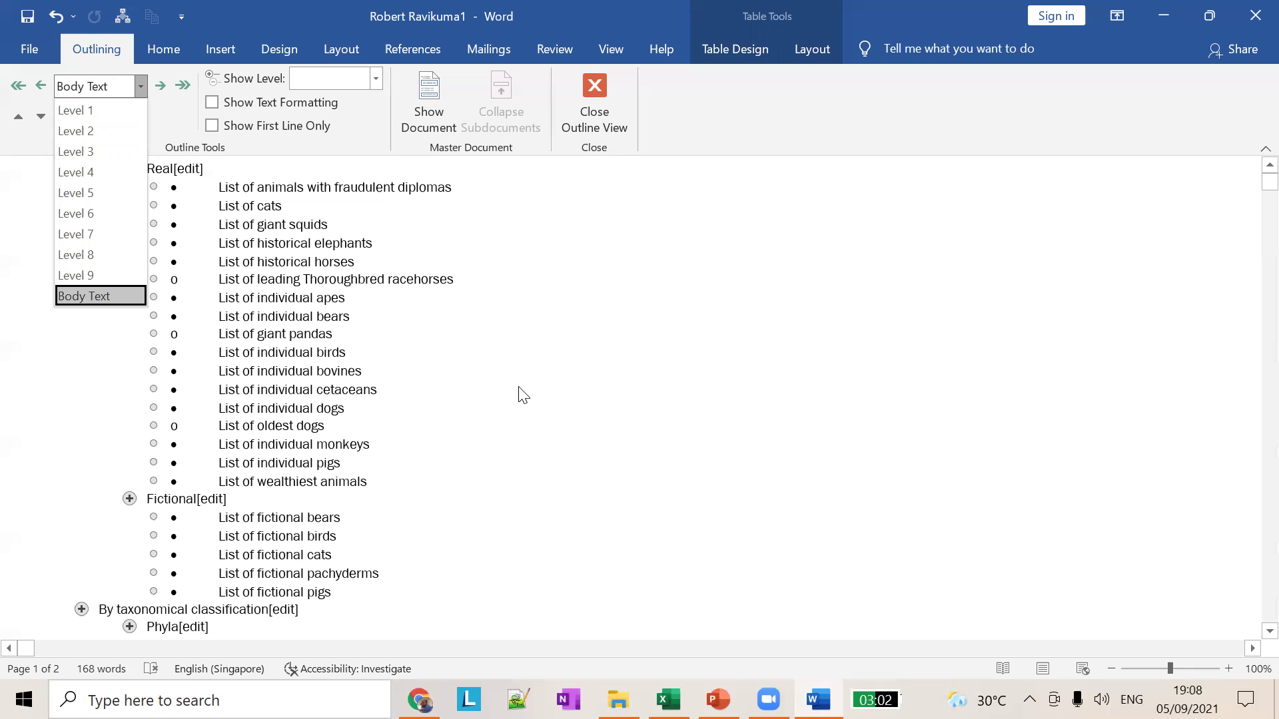
left_click(508, 263)
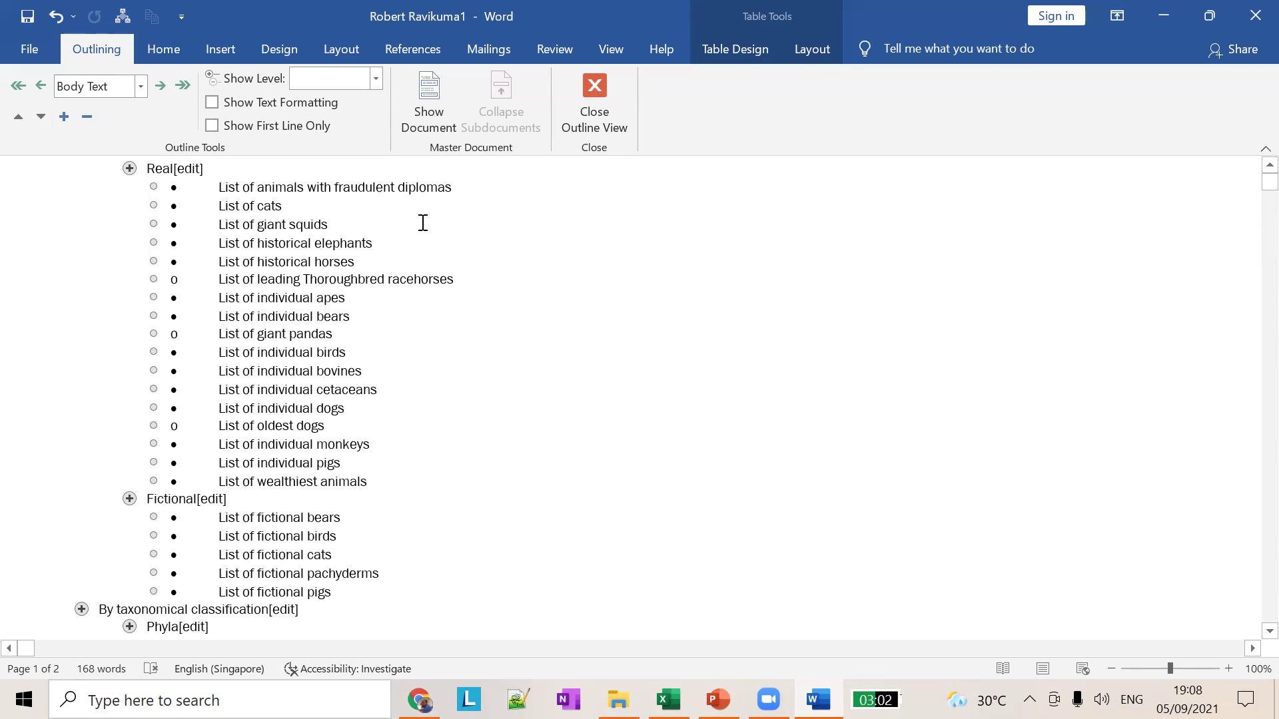
key("ctrl+a")
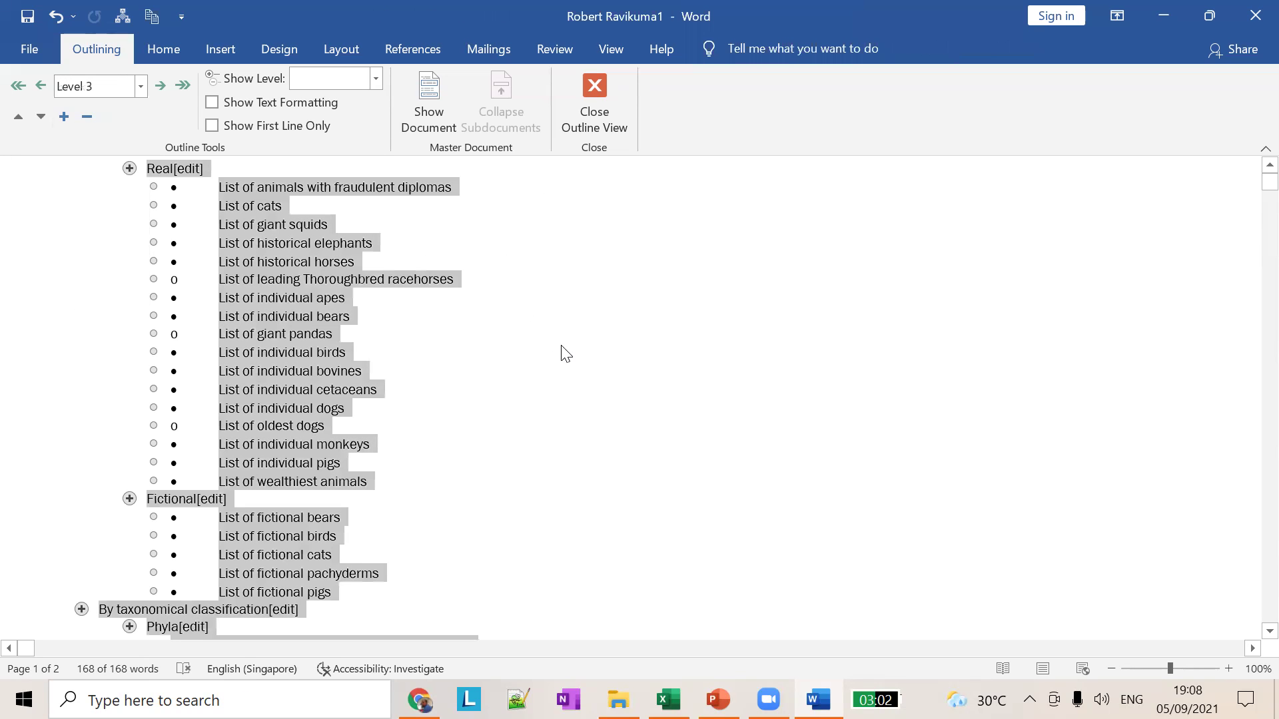
key("Delete")
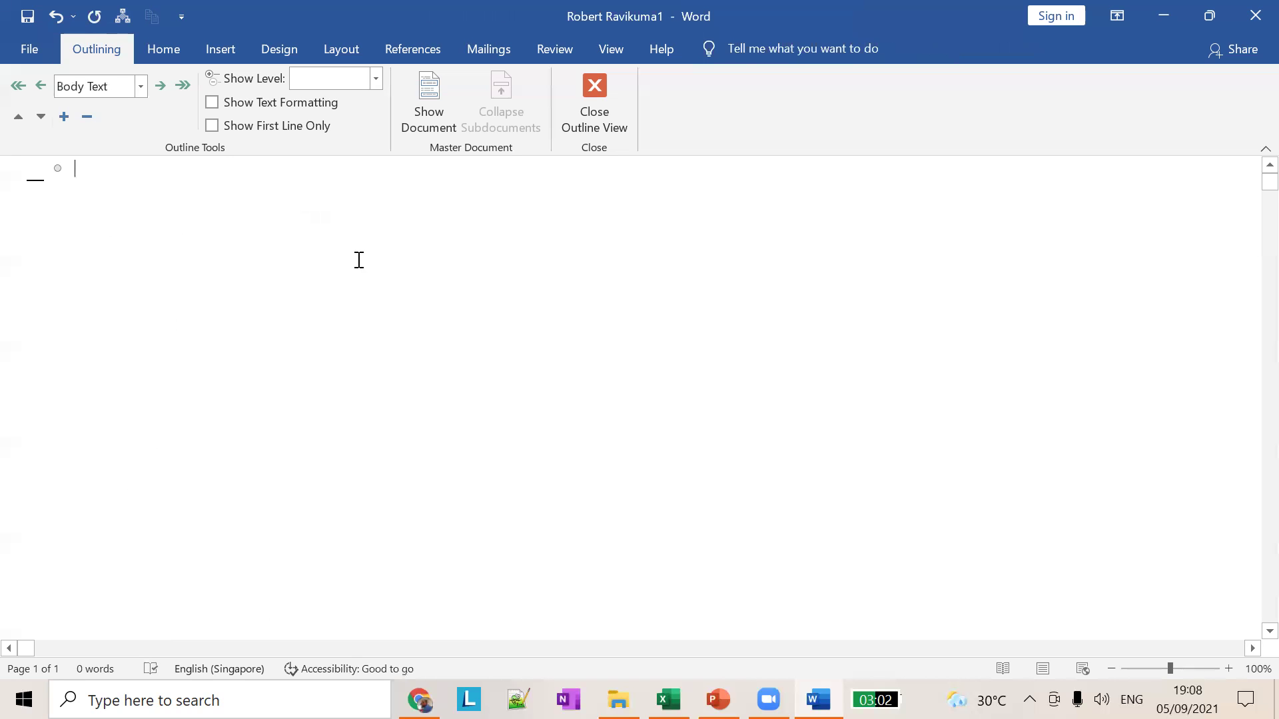
key("ctrl+z")
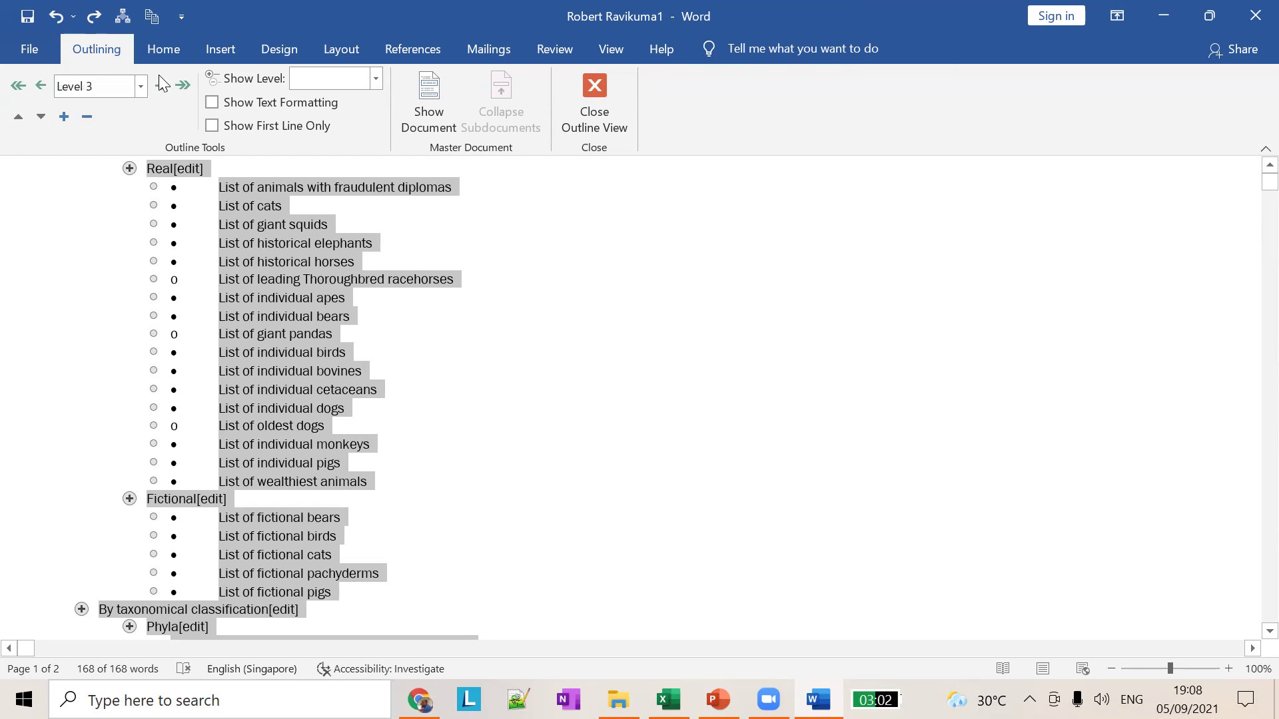
Step: Close Outline View to return the animal lists to Print Layout
left_click(602, 104)
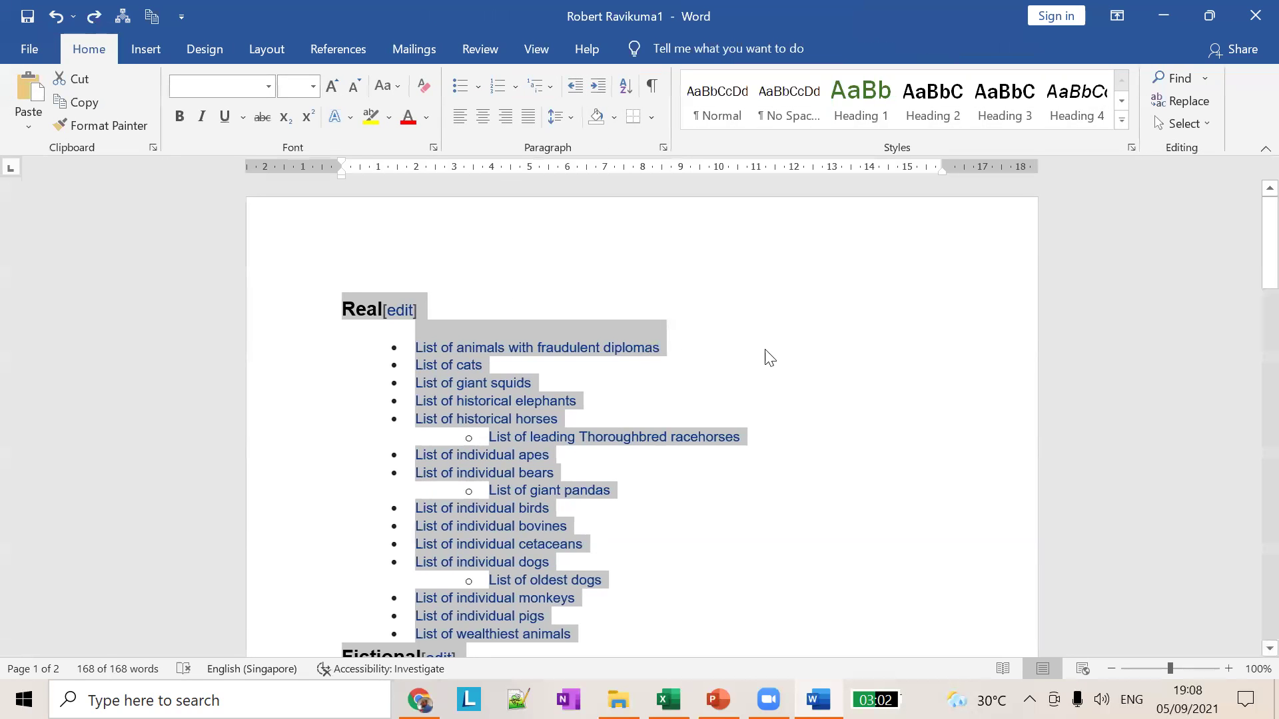
left_click(869, 367)
scroll(460, 286, "down", 4)
scroll(380, 266, "up", 3)
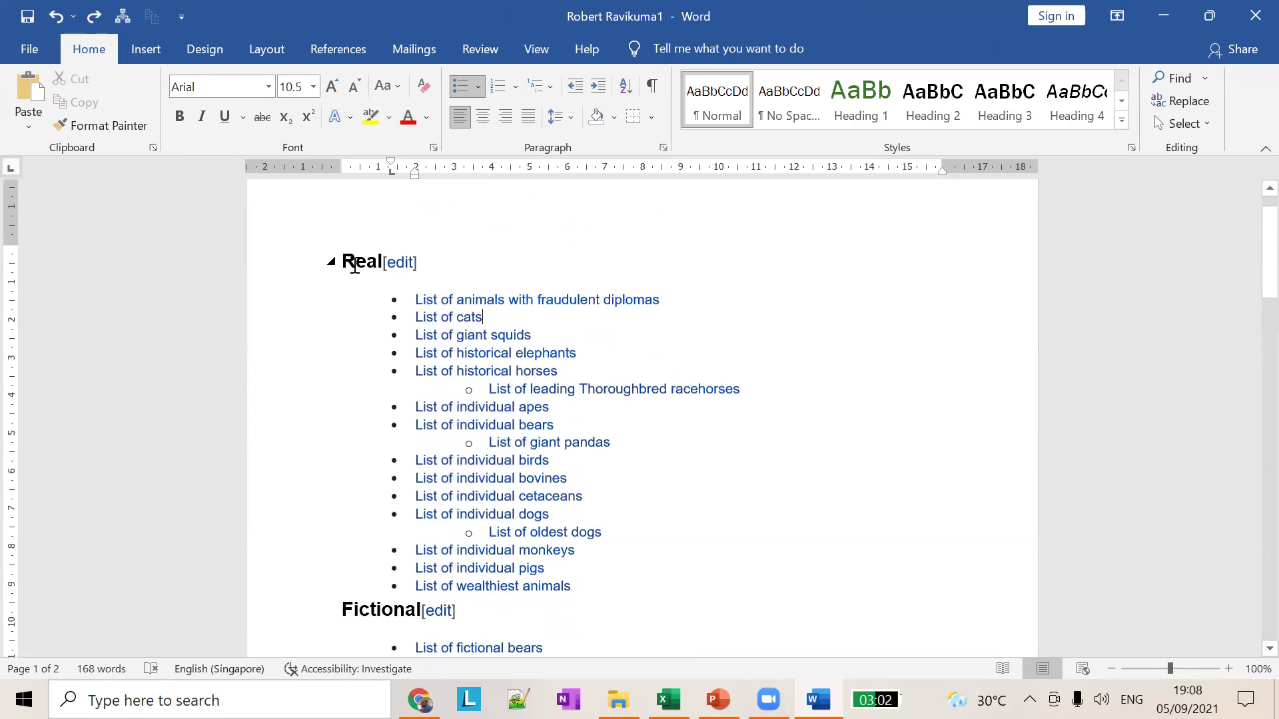
Step: Select the Real list from fraudulent diplomas to individual dogs, then review the Layout and View ribbons
left_click(355, 264)
scroll(377, 528, "down", 8)
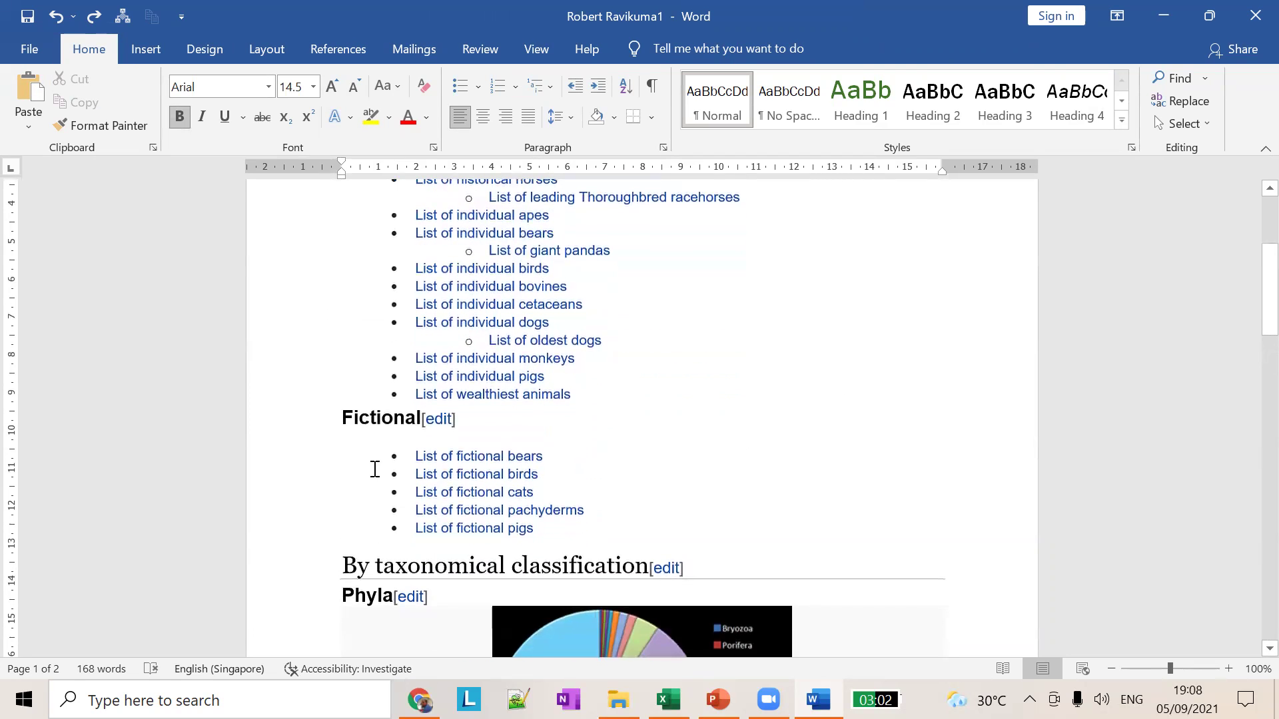
scroll(463, 527, "up", 8)
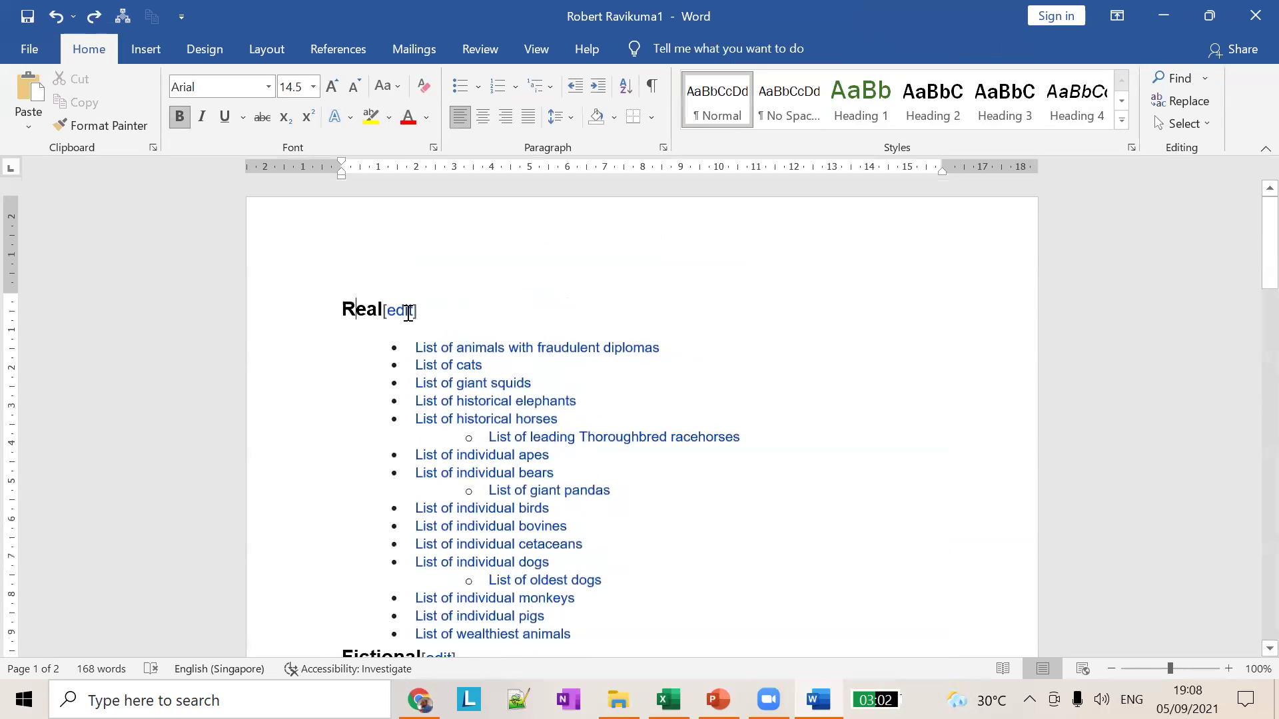
left_click_drag(414, 343, 668, 566)
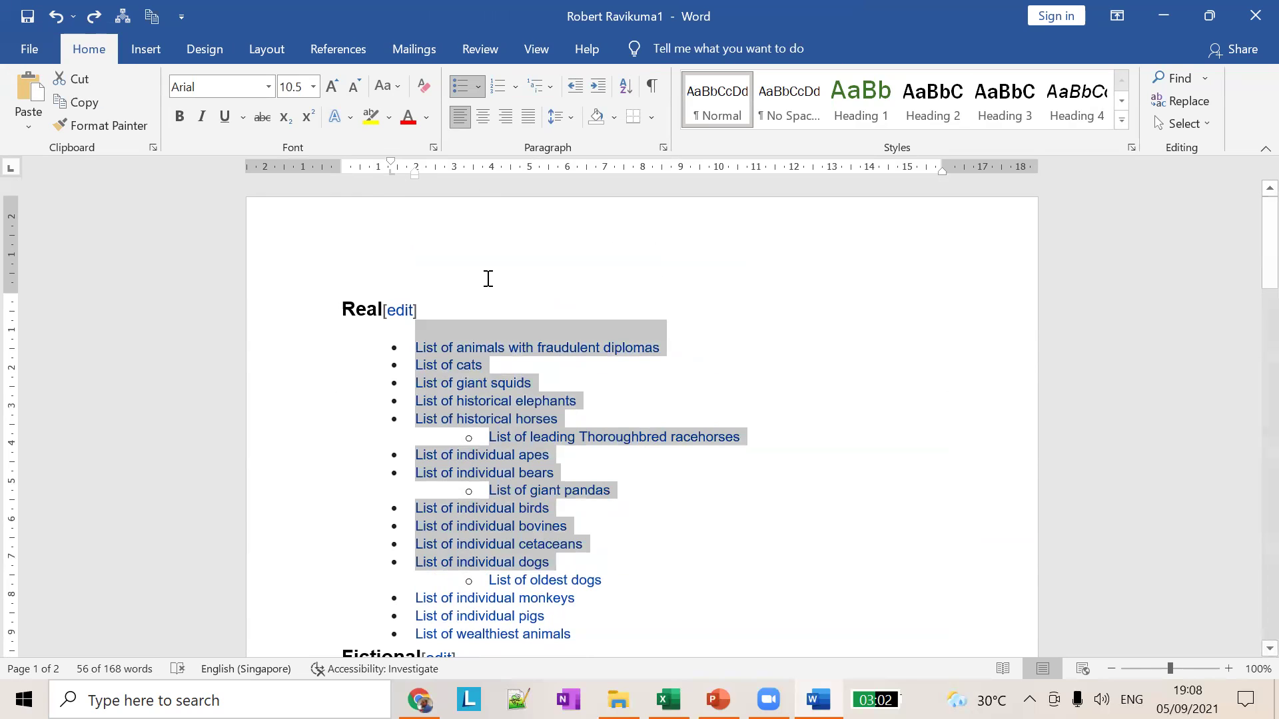
left_click(270, 52)
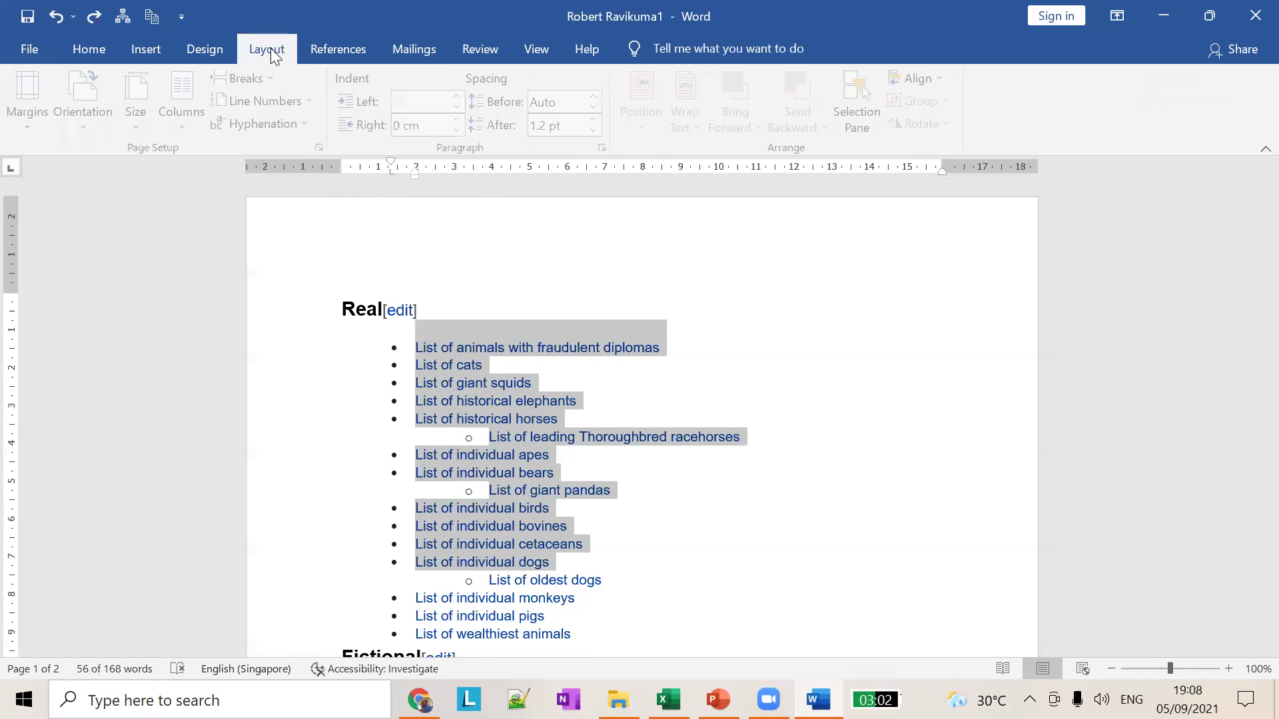
left_click(535, 49)
Step: Return to Outline view showing headings to Level 3, then bring up the PowerPoint document-views slide
left_click(184, 83)
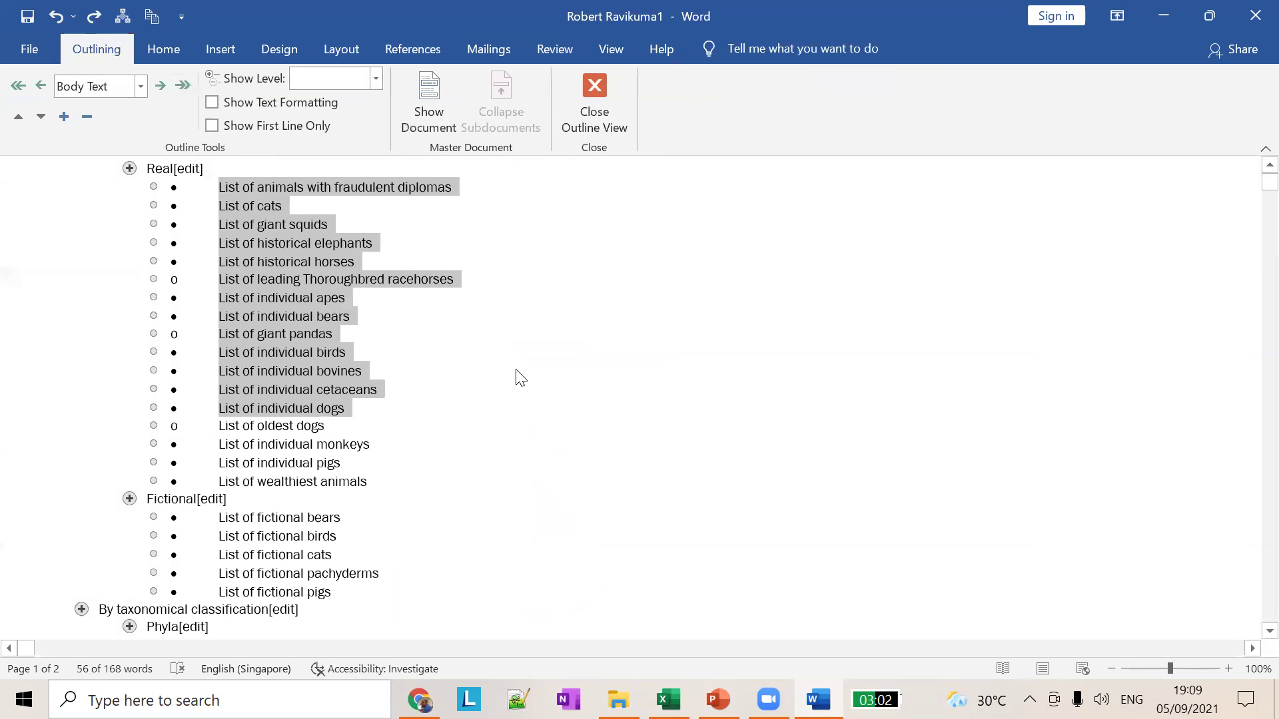
scroll(537, 363, "down", 3)
scroll(517, 346, "up", 3)
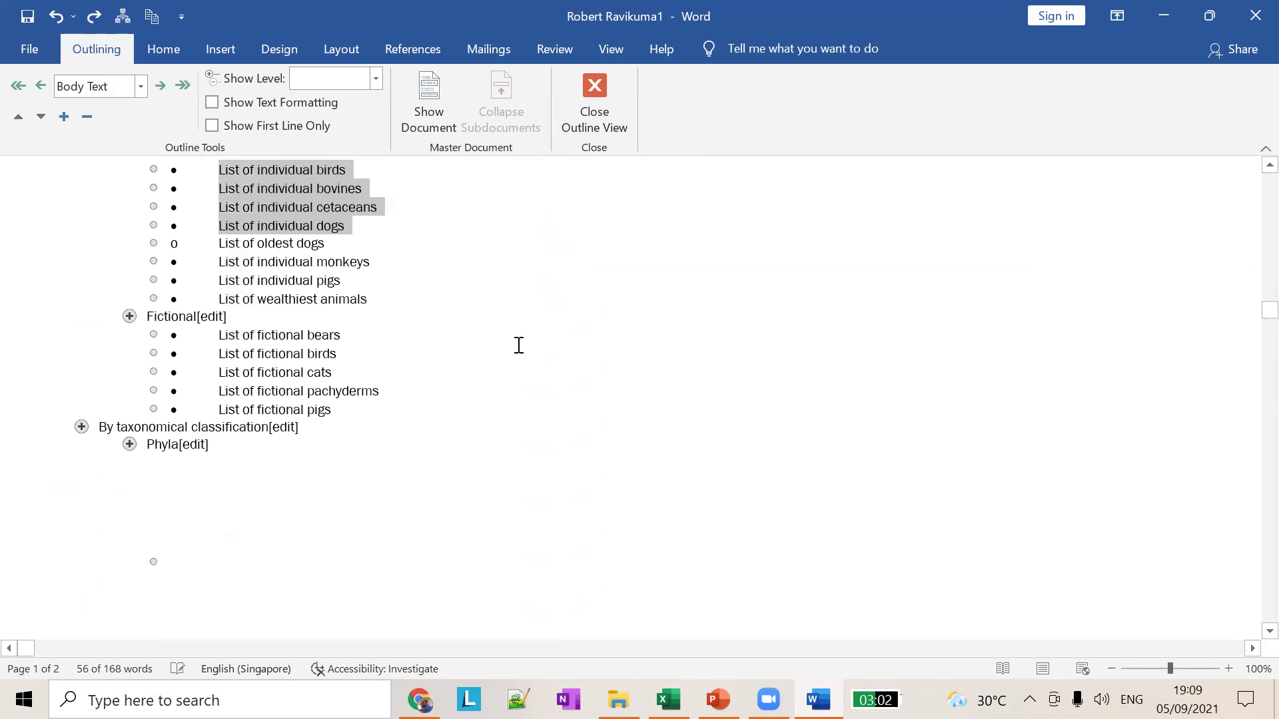
left_click(376, 79)
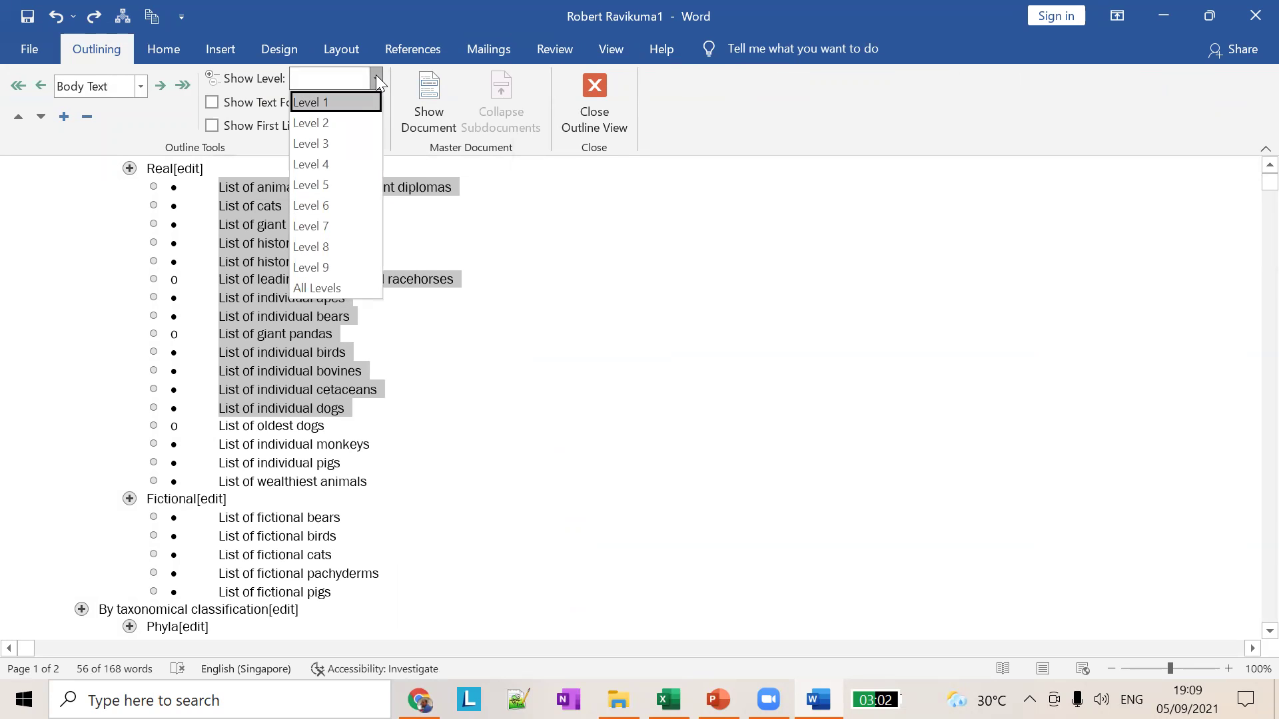
left_click(334, 138)
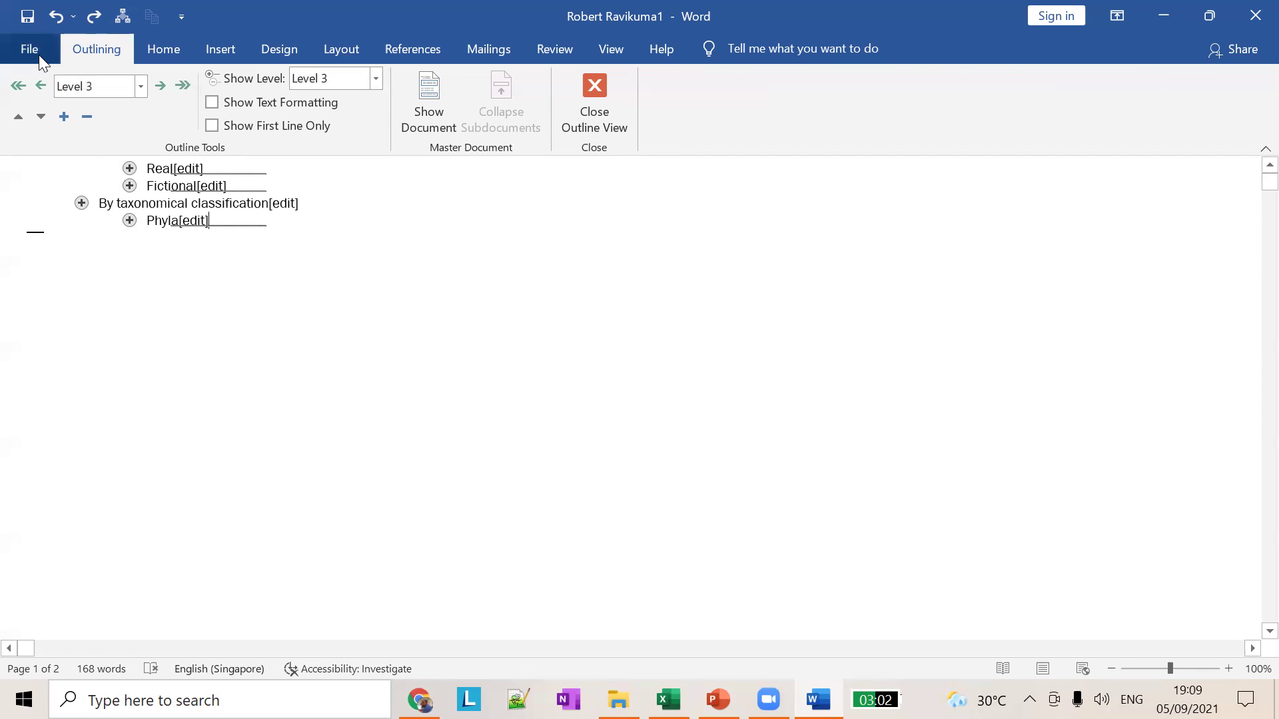
left_click(595, 49)
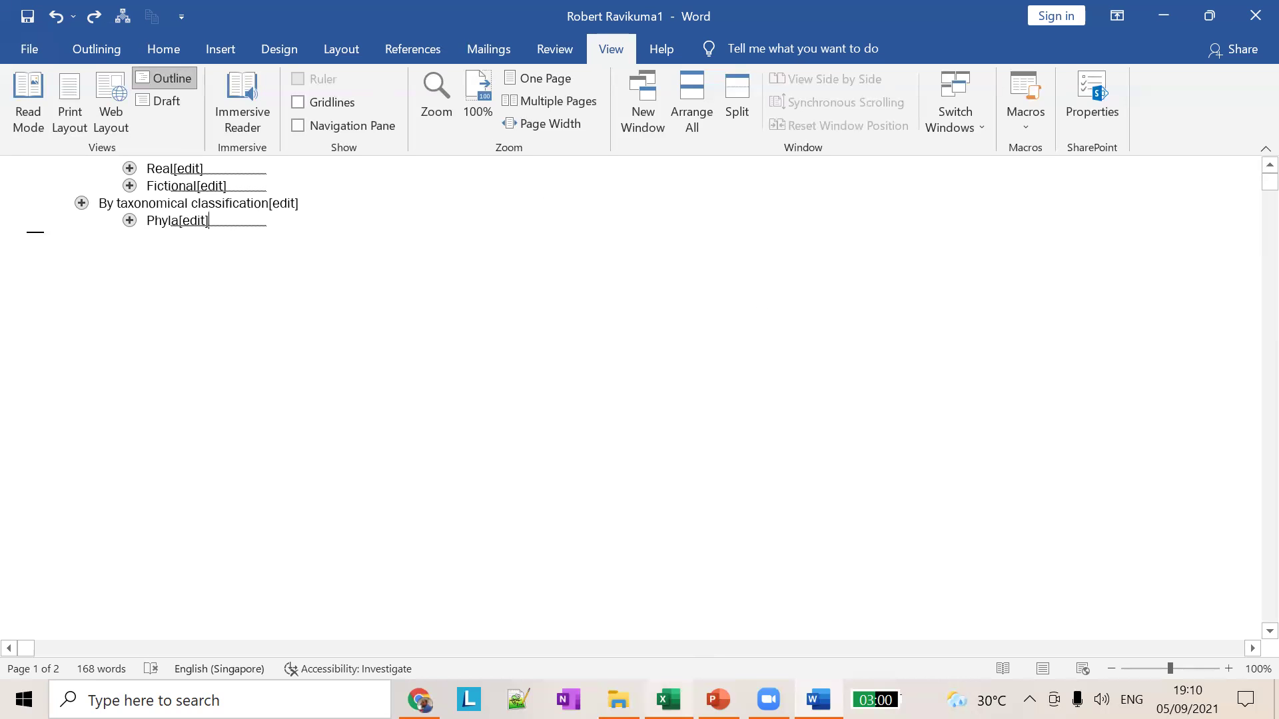
left_click(717, 699)
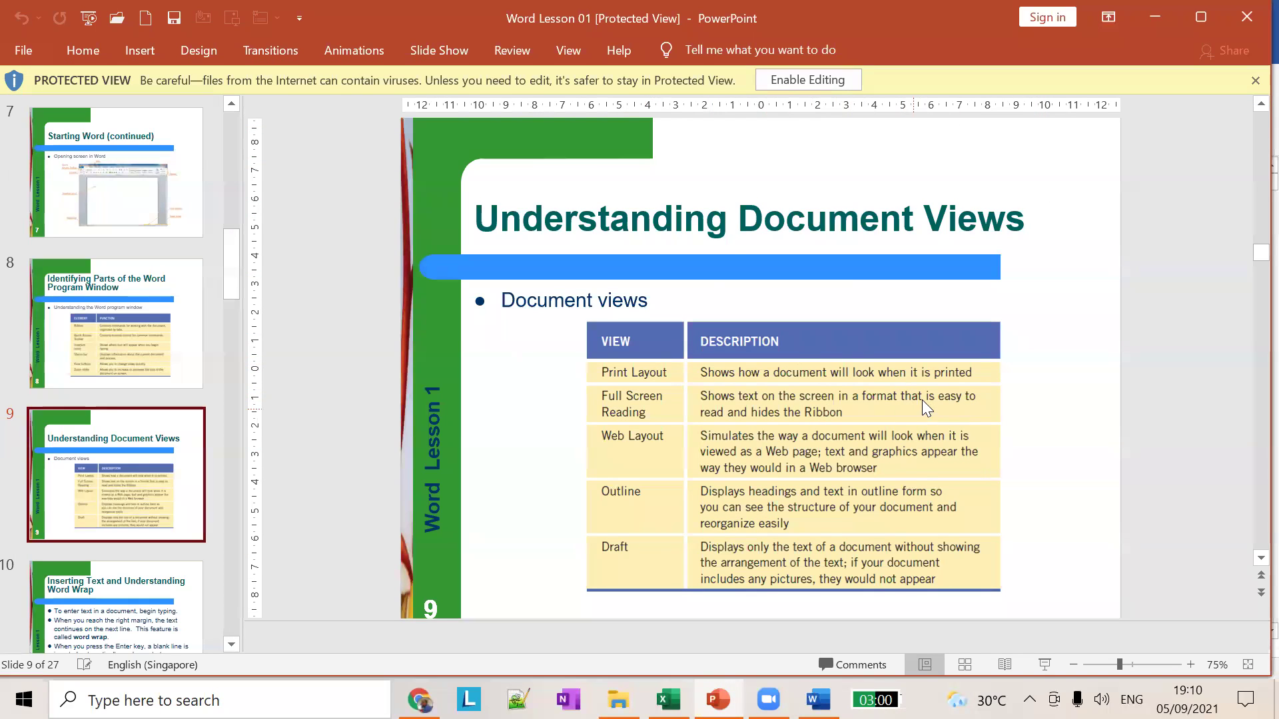
Step: Alt+Tab back to the Word outline with the Real, Fictional, taxonomical and Phyla headings
key("alt+Tab")
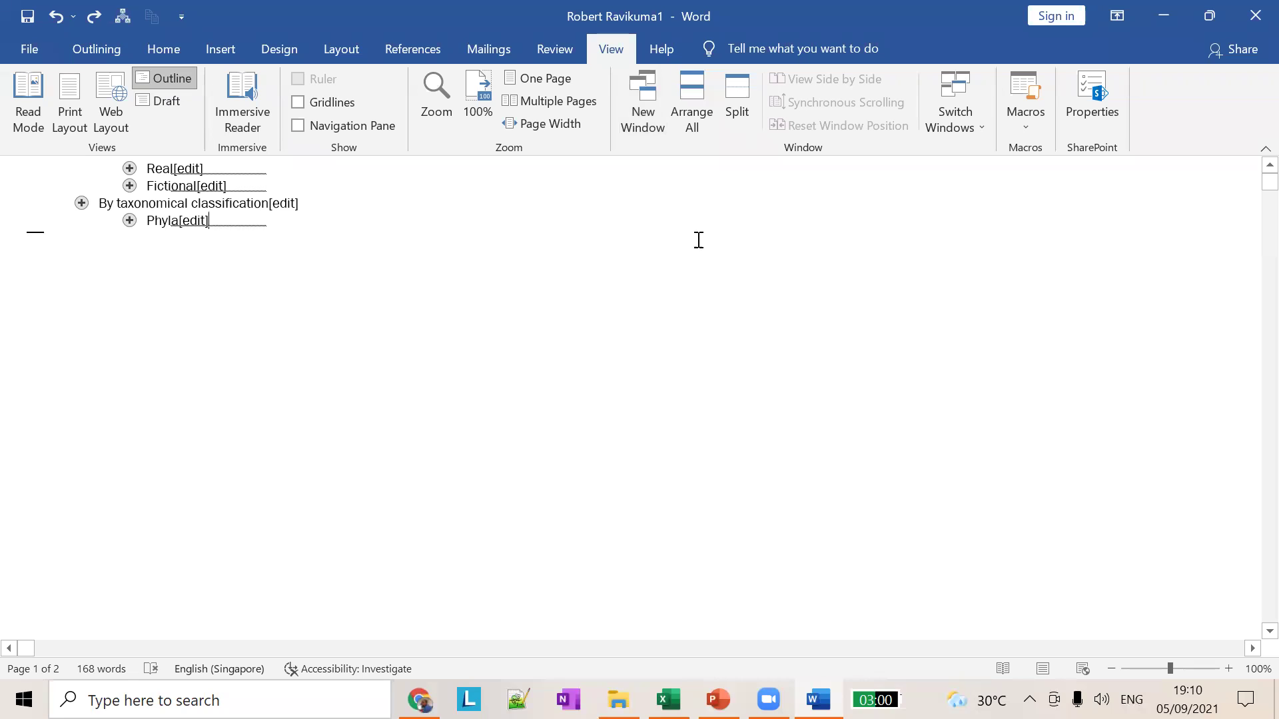
left_click(176, 168)
left_click(173, 99)
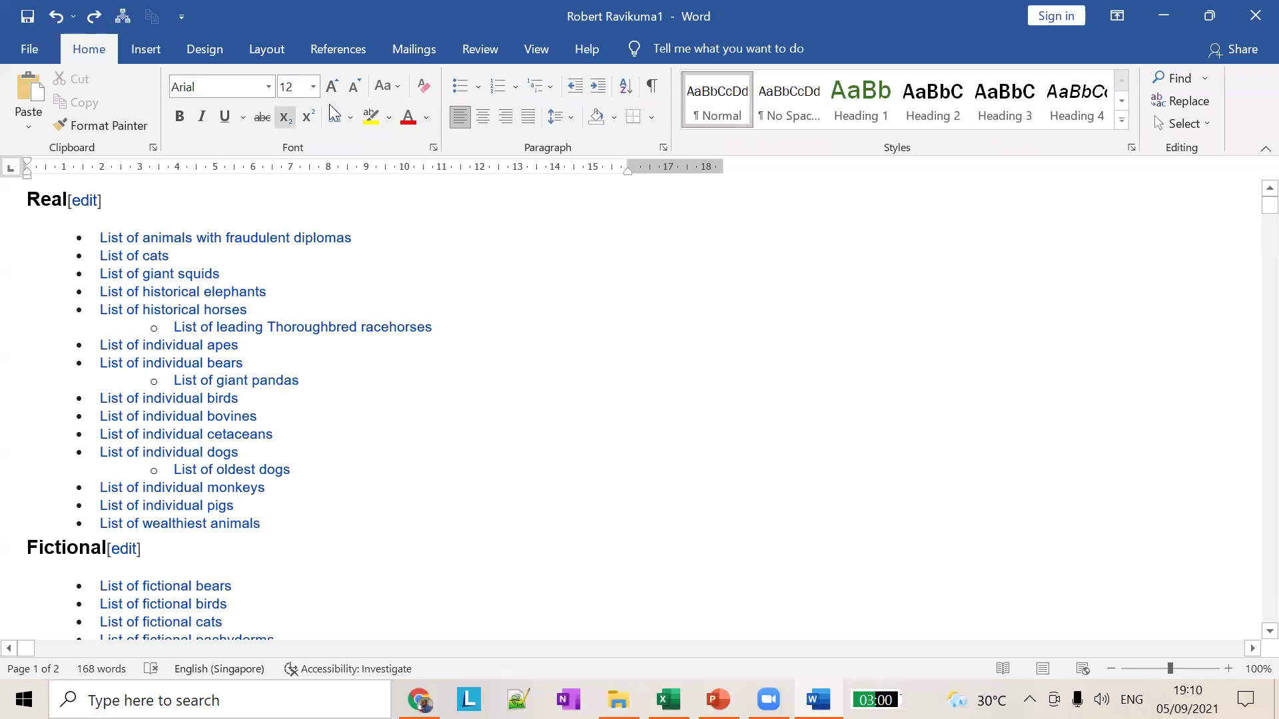
left_click(536, 49)
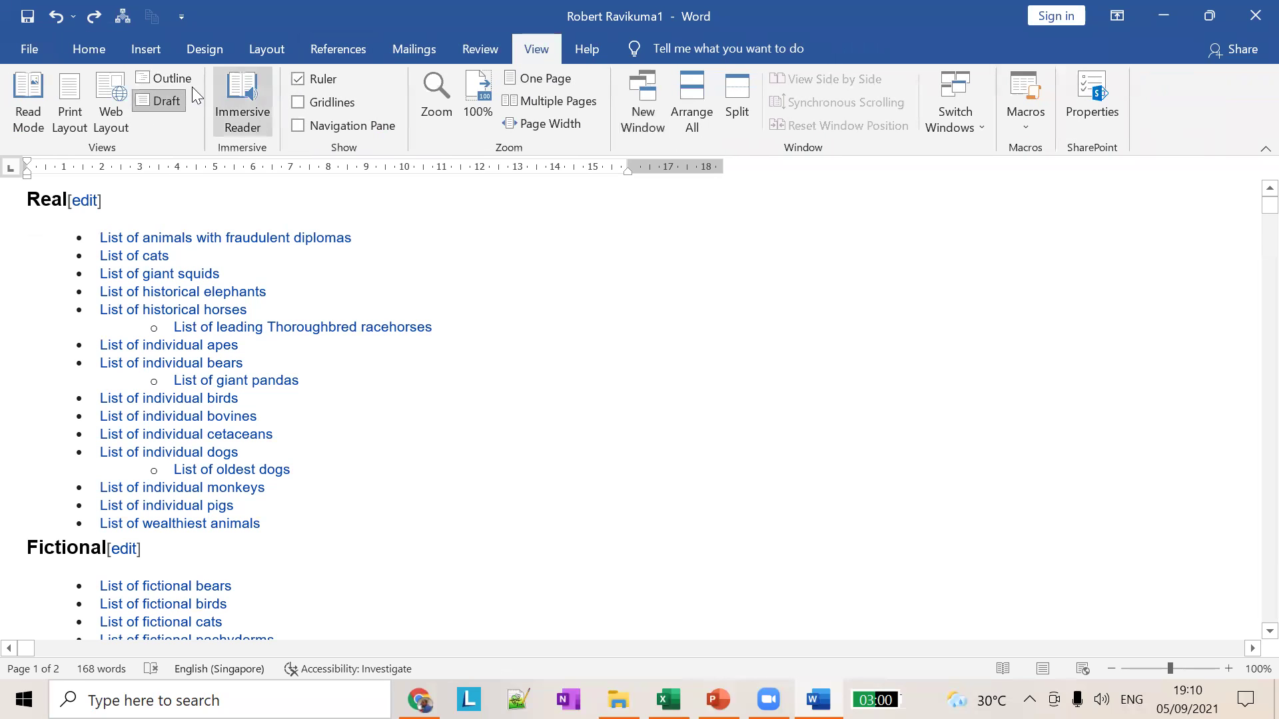
left_click(173, 79)
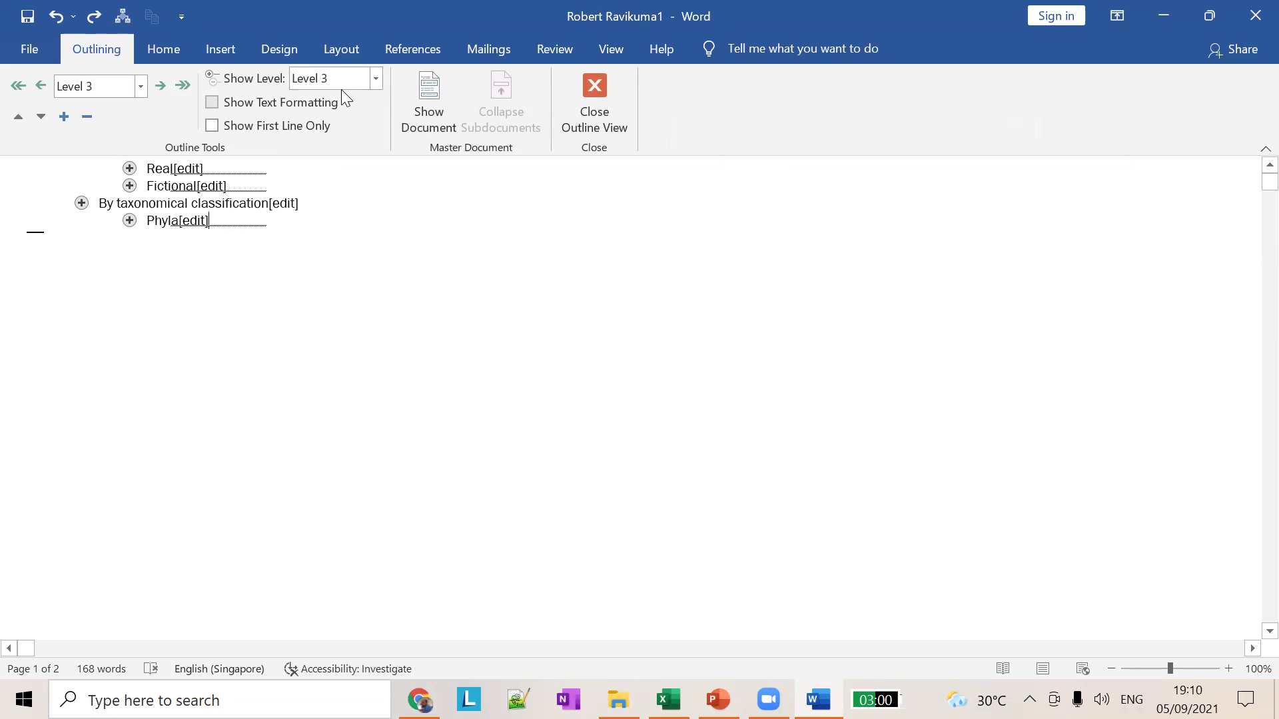
left_click(187, 202)
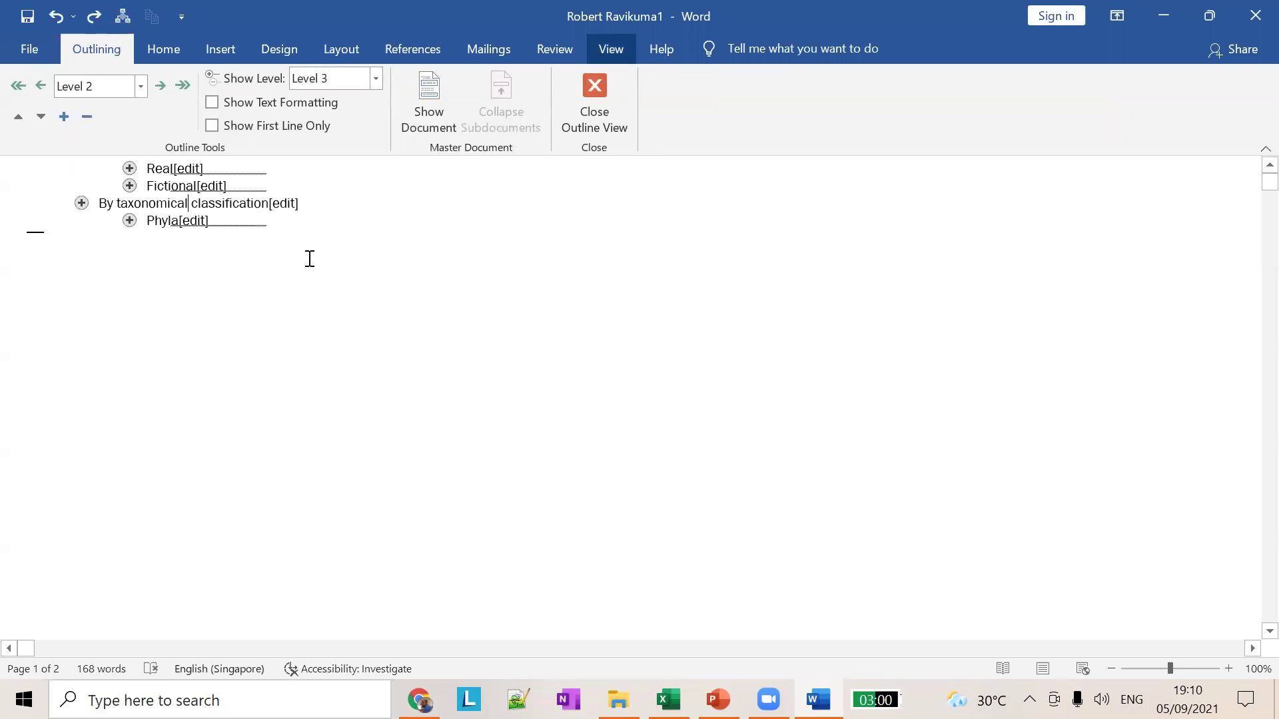
left_click(178, 37)
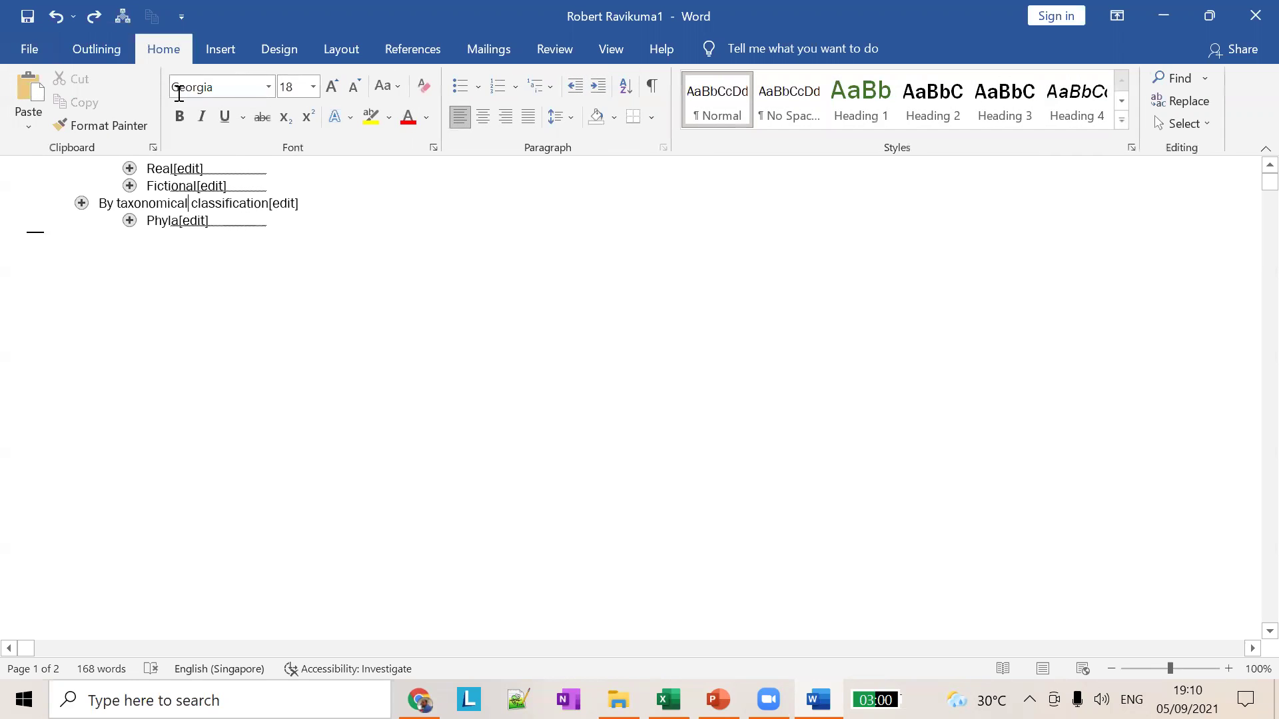
left_click(213, 53)
left_click(104, 52)
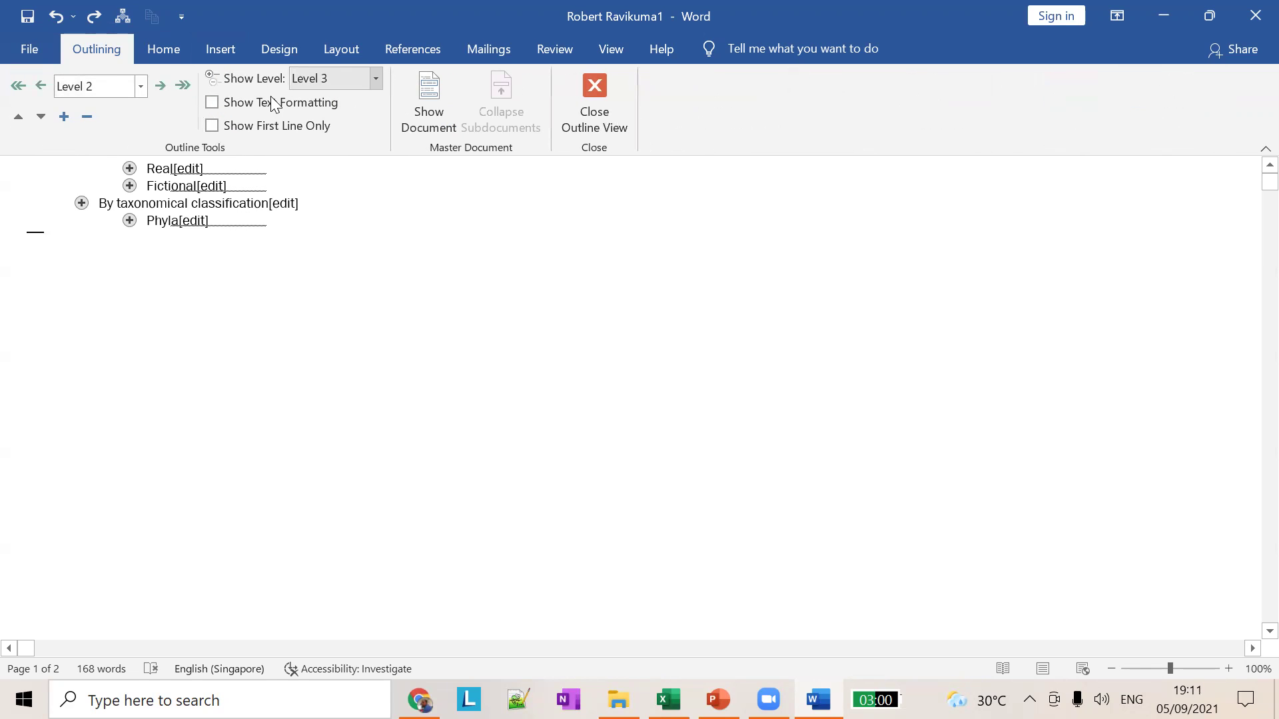
Step: Leave Outline view, then collapse and re-expand the By taxonomical classification heading
left_click(599, 108)
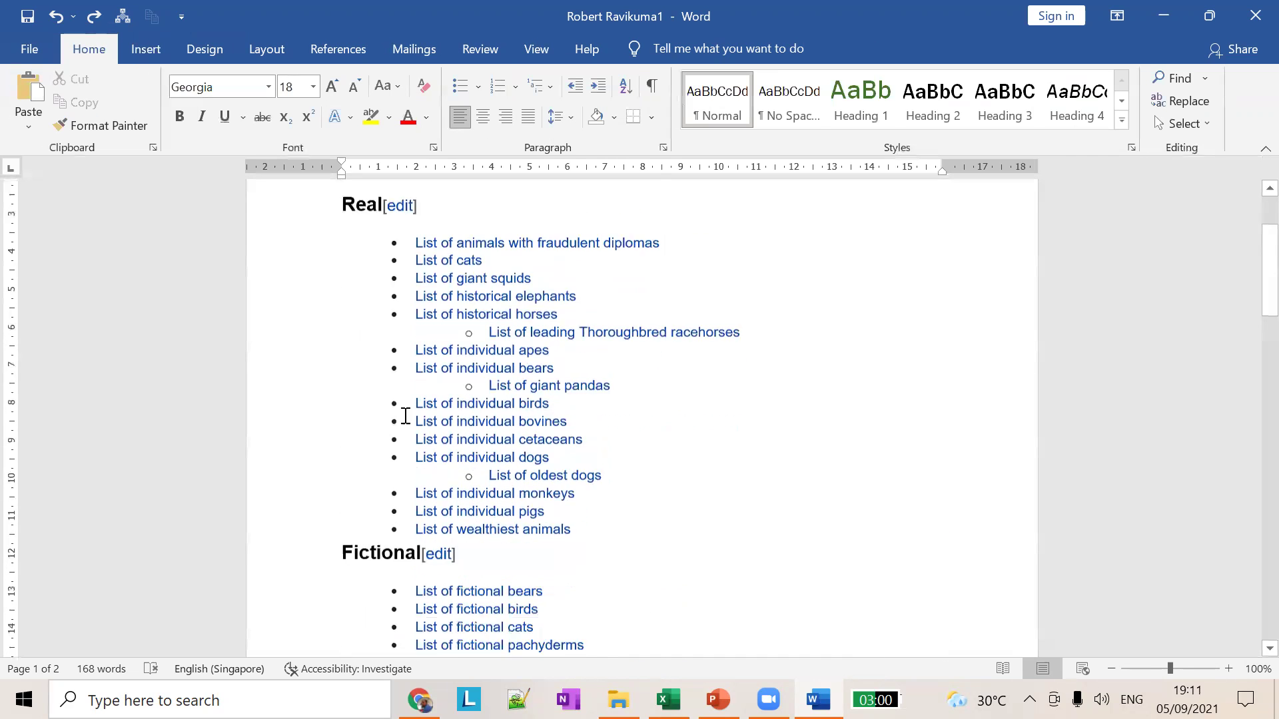
left_click(331, 470)
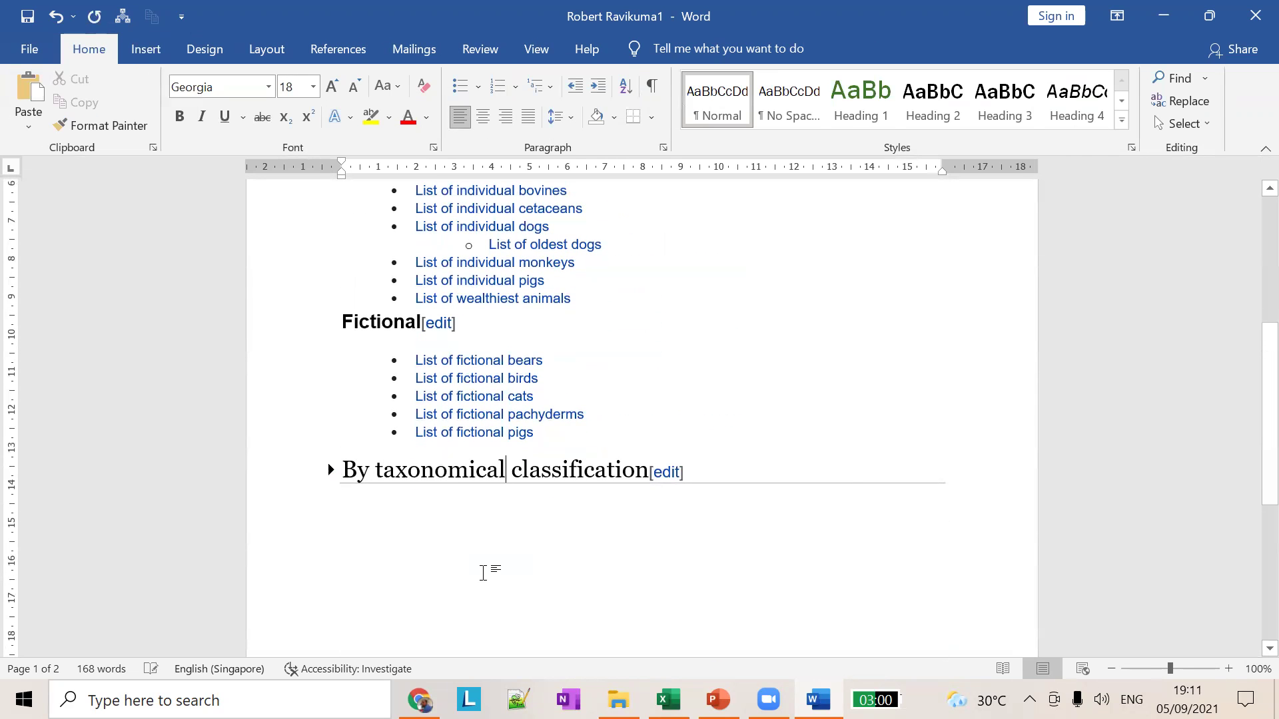
left_click(331, 470)
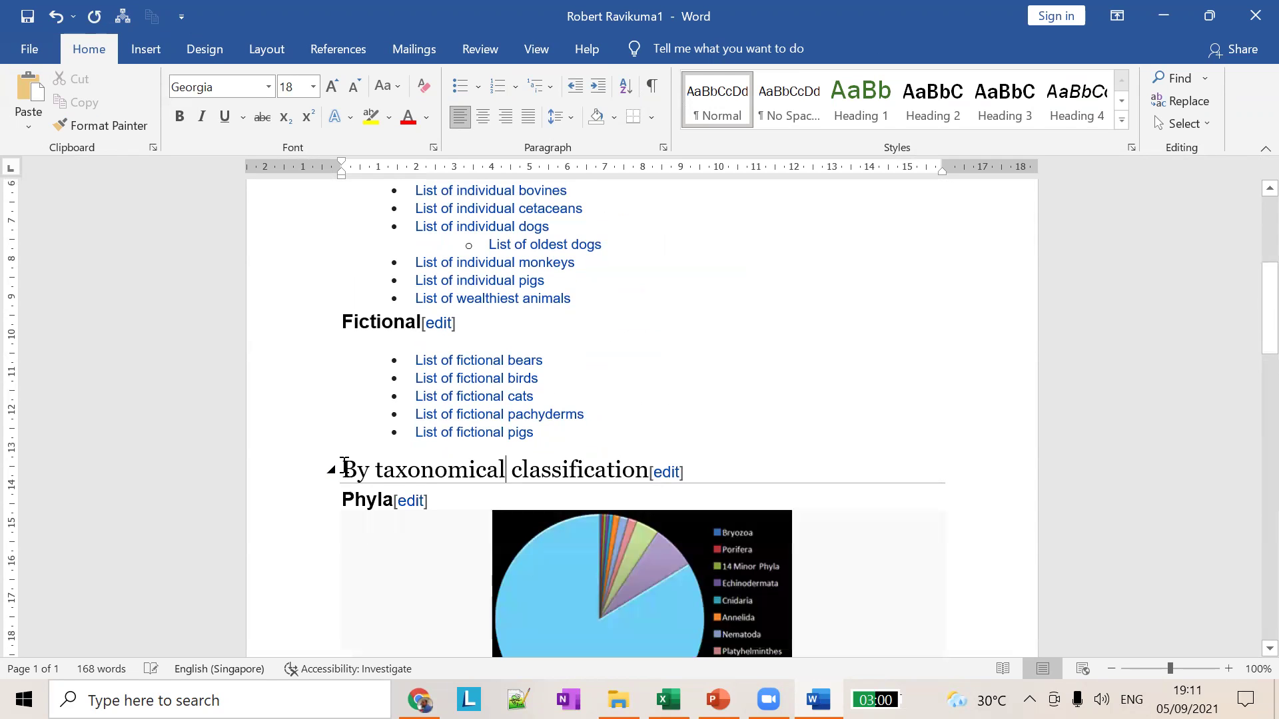
Step: Switch back to Outline view, now listing only the Real and Fictional headings
scroll(776, 653, "down", 10)
scroll(1023, 643, "down", 15)
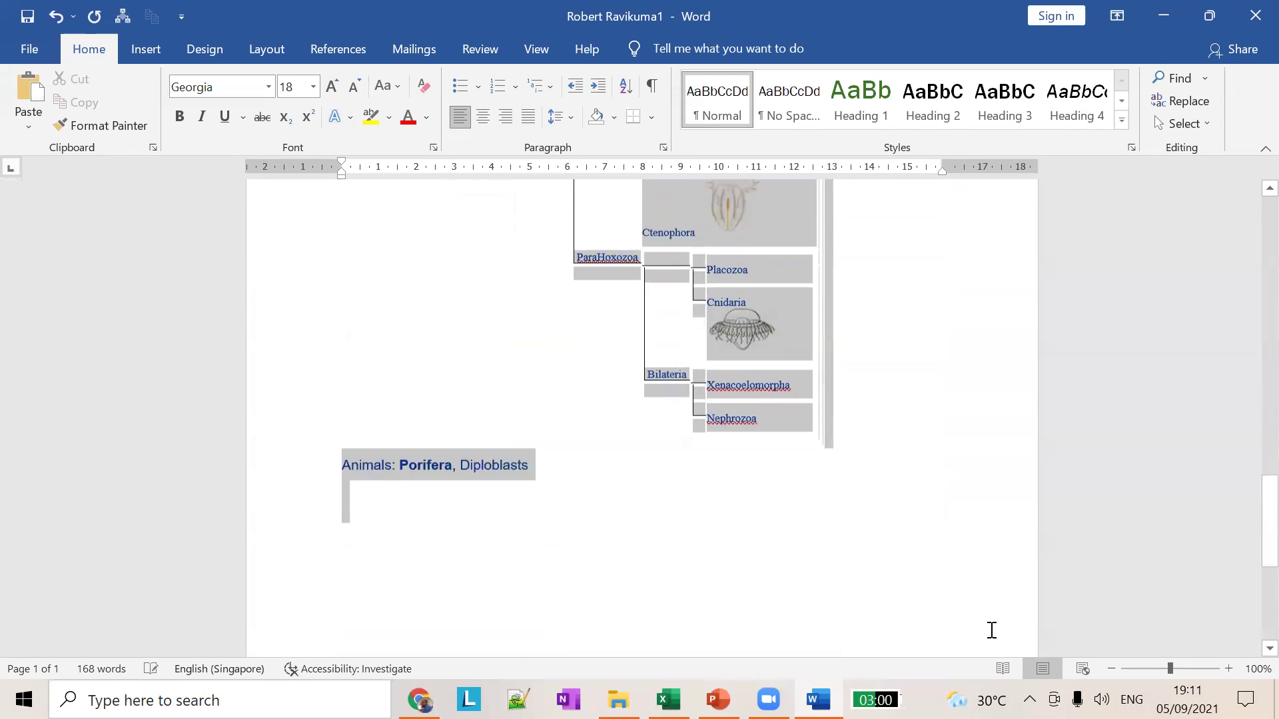
scroll(419, 513, "up", 4)
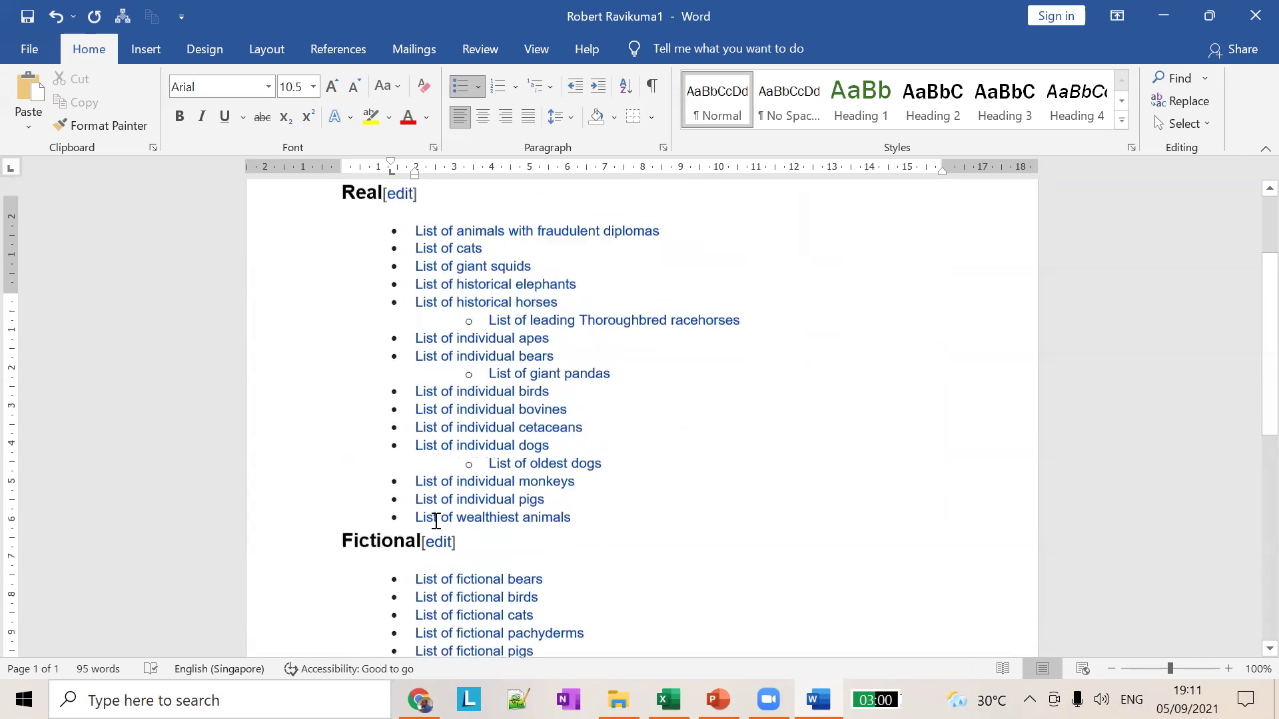
left_click(536, 49)
left_click(180, 73)
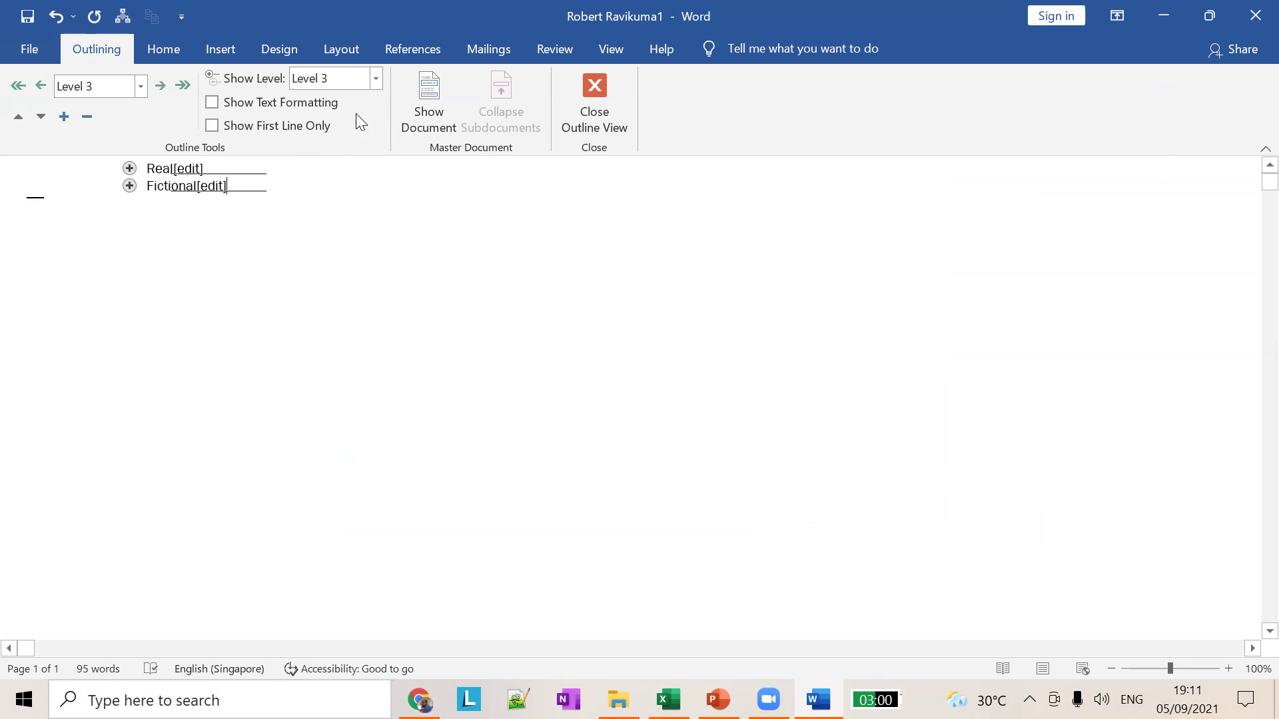
Step: Show All Levels in the outline, then narrow it to Level 1 only
left_click(373, 83)
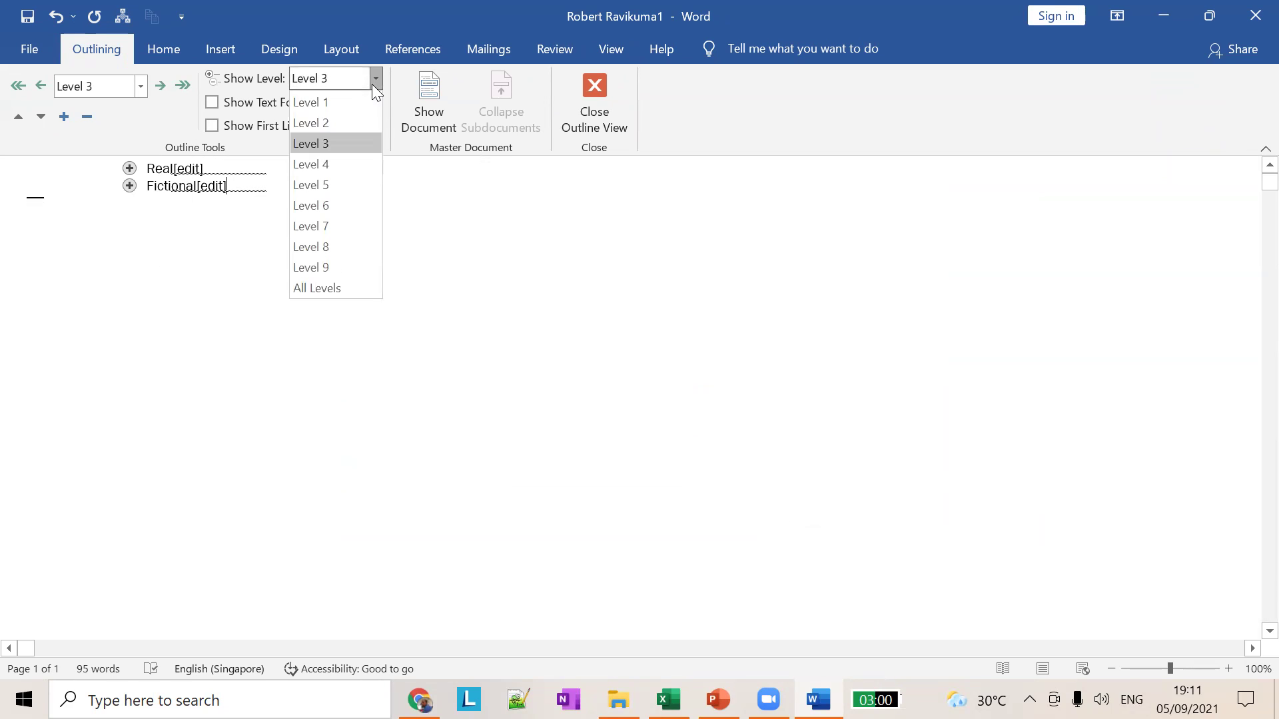
left_click(333, 288)
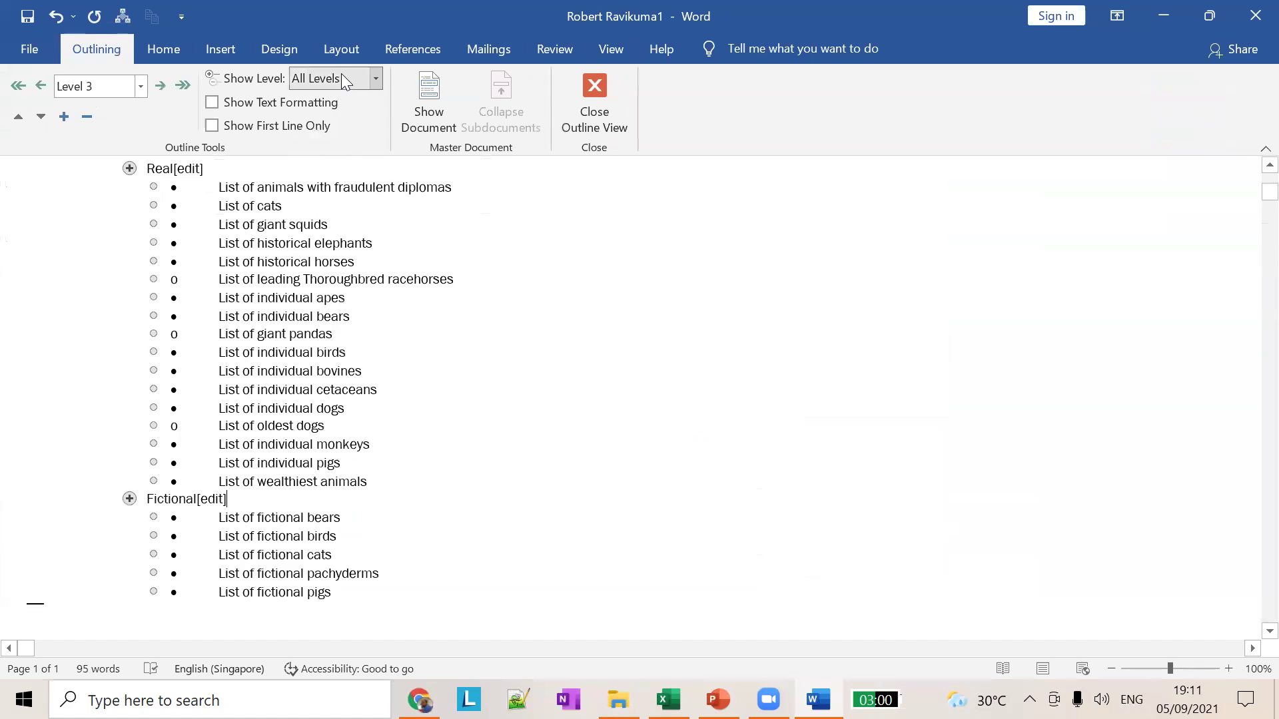
left_click(377, 79)
left_click(335, 102)
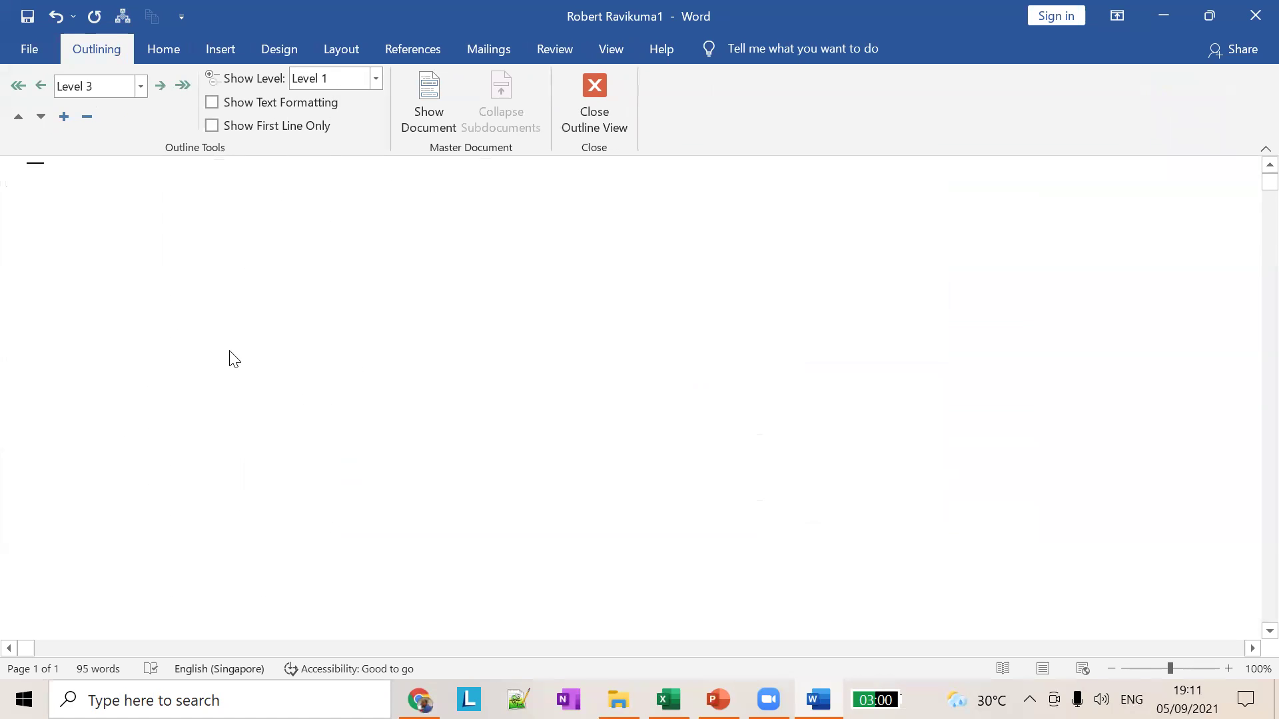
Step: Return to Print Layout, check the PowerPoint slide, and scroll the restored two-page, 168-word document
left_click(598, 95)
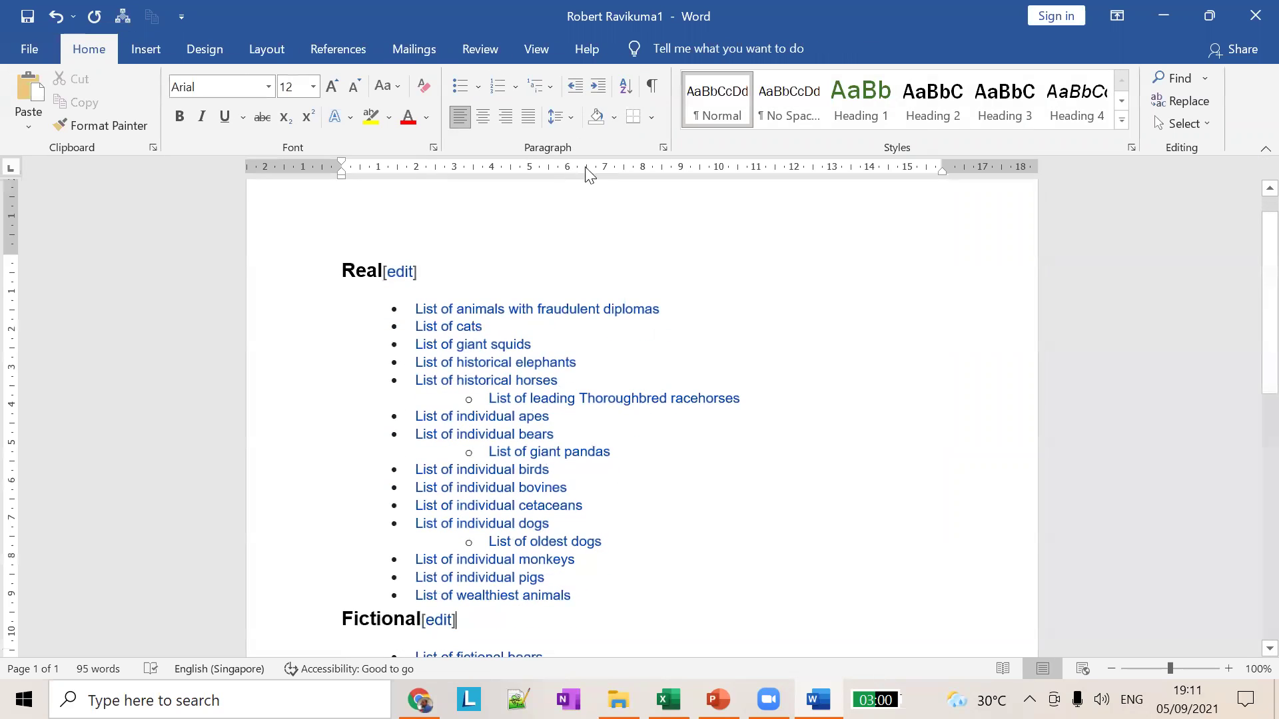
key("alt+Tab")
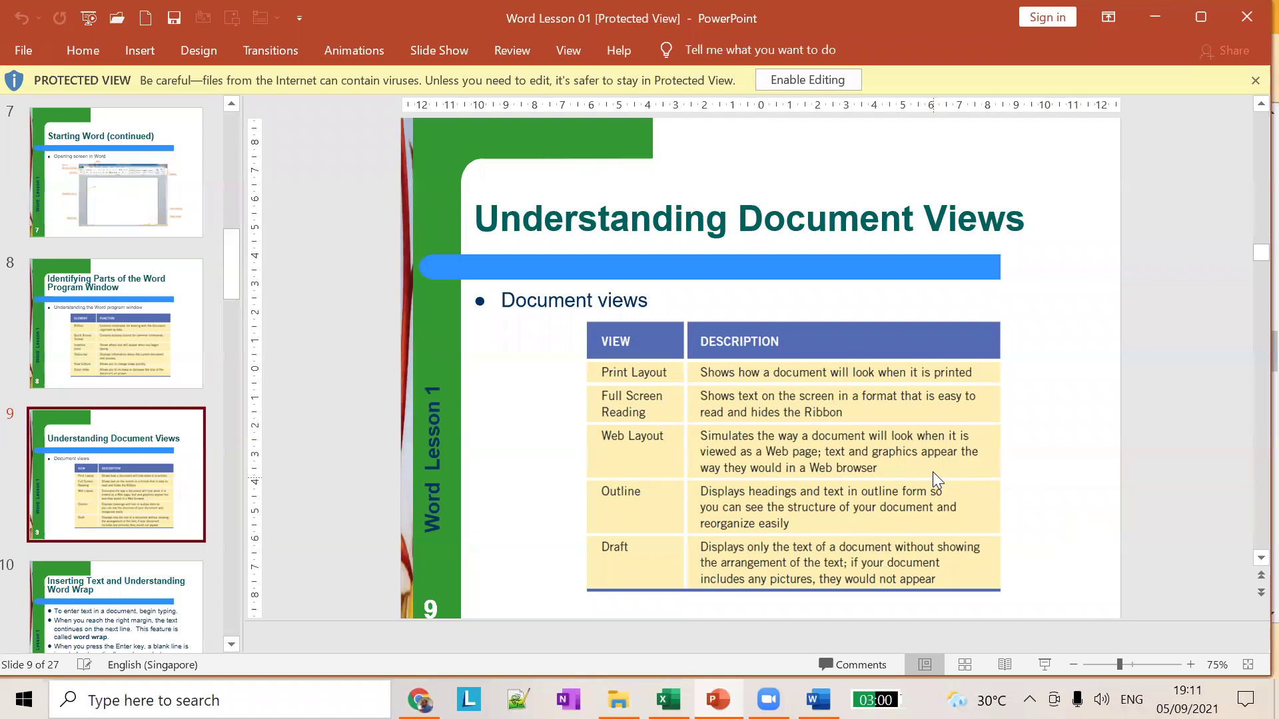
key("alt+Tab")
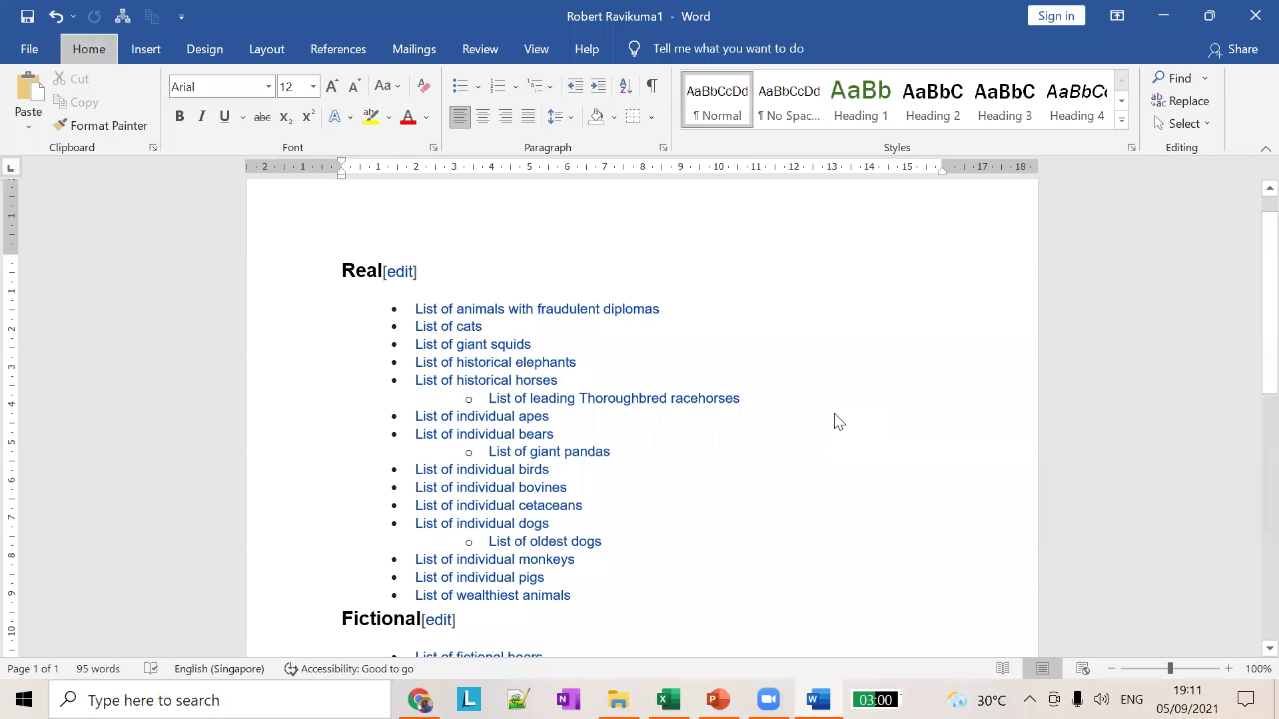
scroll(832, 416, "down", 5)
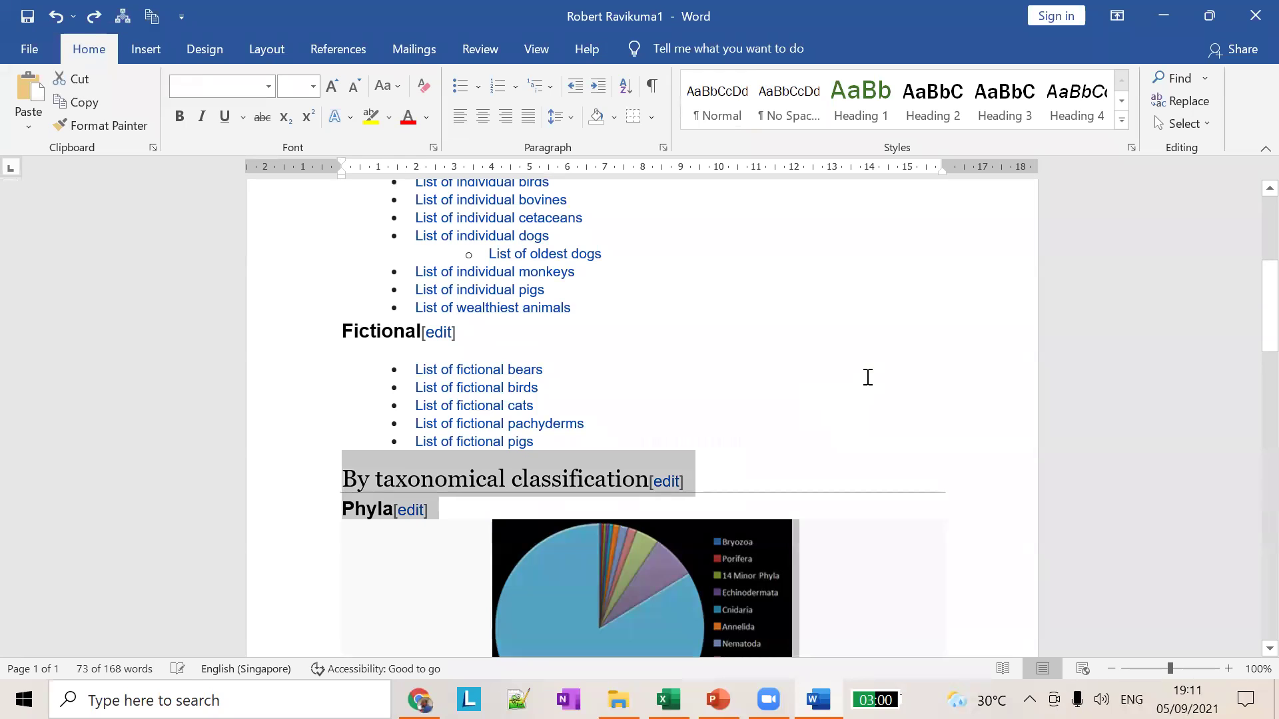
scroll(768, 333, "up", 3)
scroll(767, 333, "up", 5)
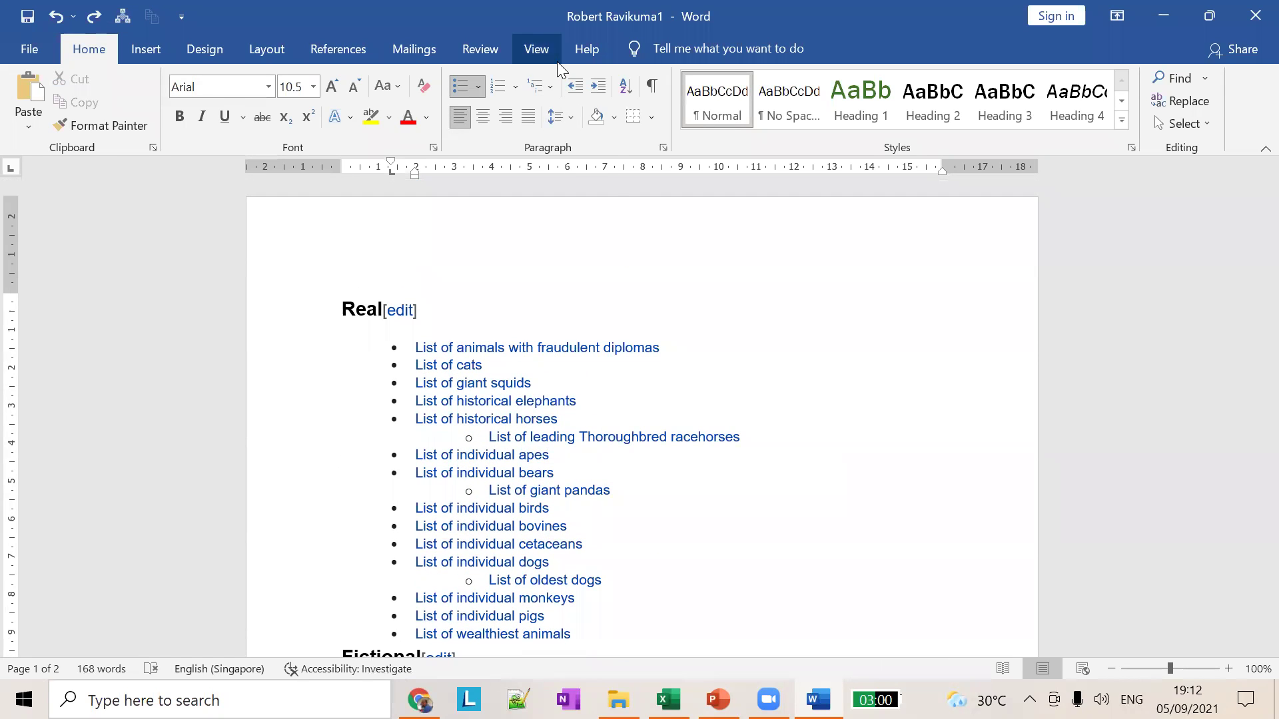
Step: Switch the document to Draft view and scroll through it
left_click(537, 49)
left_click(166, 101)
scroll(680, 432, "down", 15)
scroll(286, 408, "up", 10)
scroll(291, 408, "down", 2)
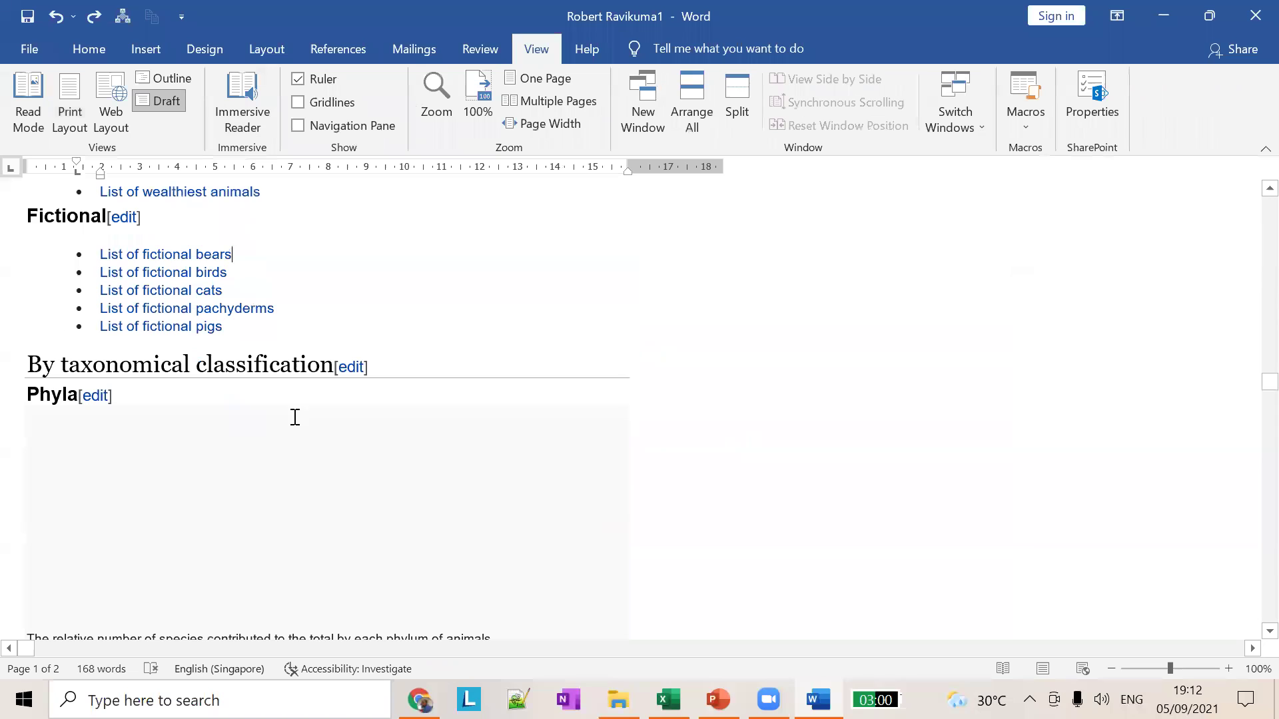
scroll(748, 514, "down", 10)
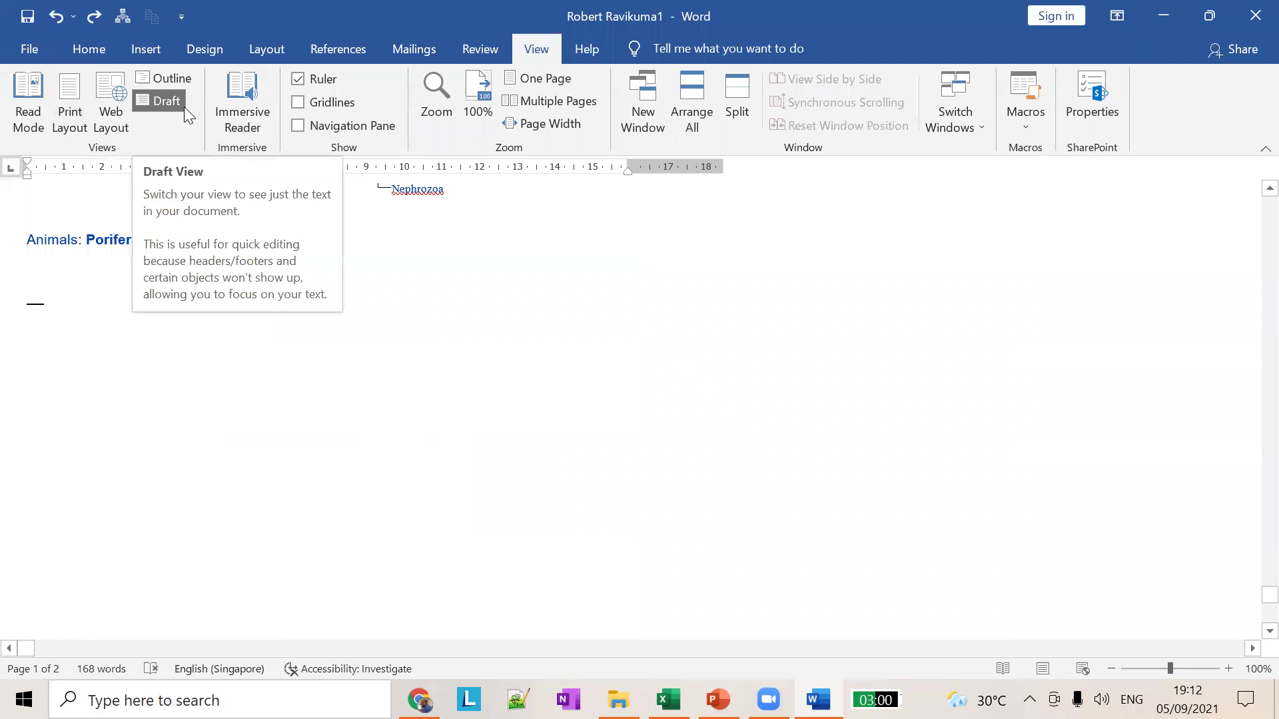
scroll(913, 442, "up", 10)
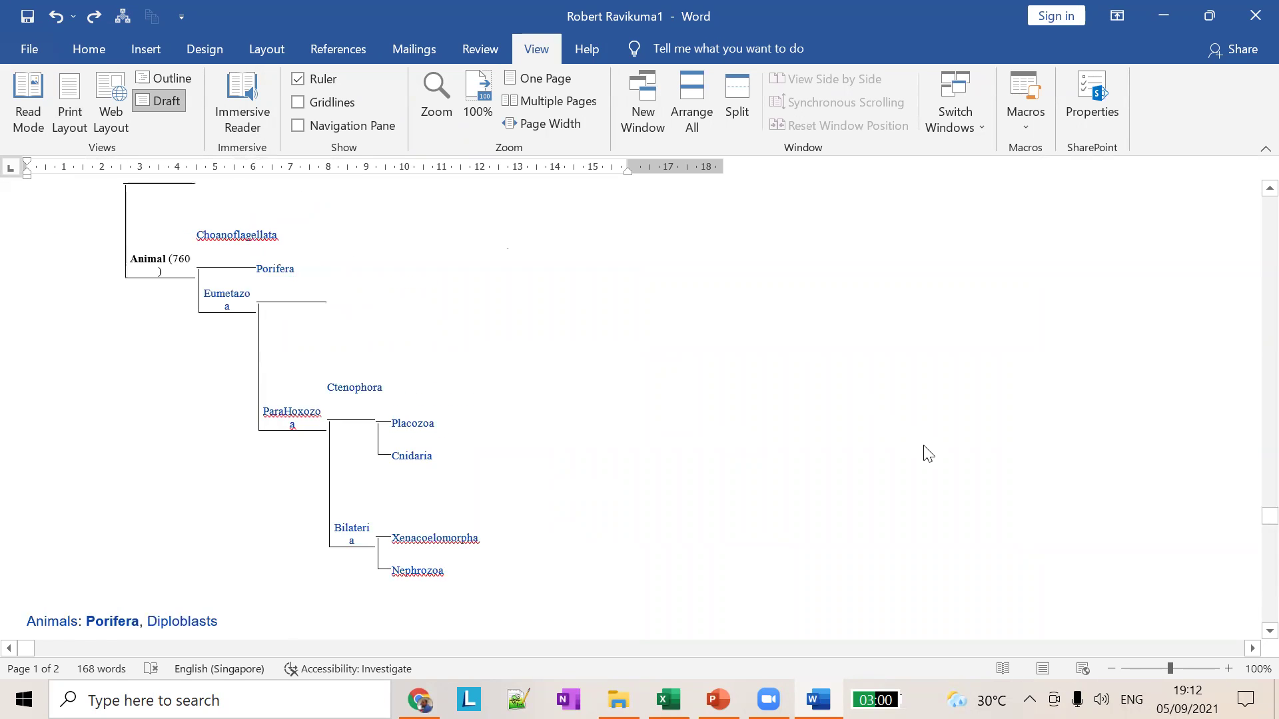
Step: Return to PowerPoint's slide 9, Understanding Document Views, and scroll the slide thumbnails
left_click(717, 700)
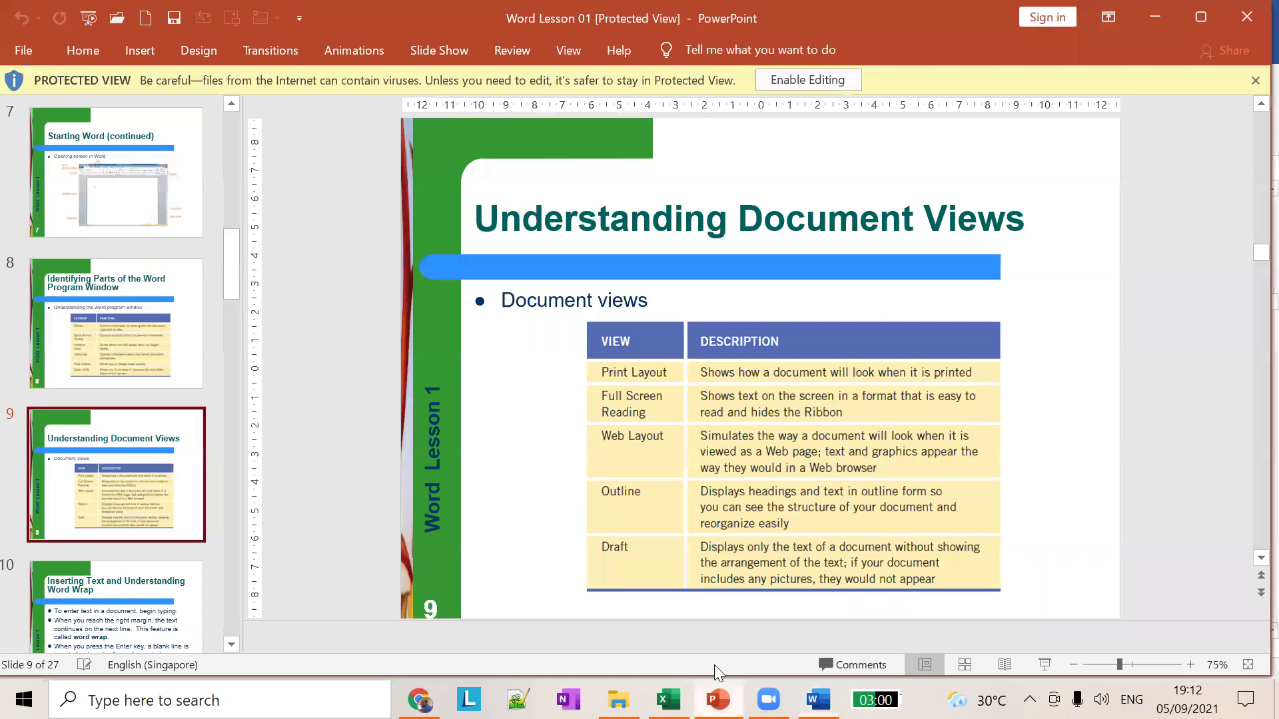
scroll(132, 542, "down", 2)
scroll(131, 542, "down", 8)
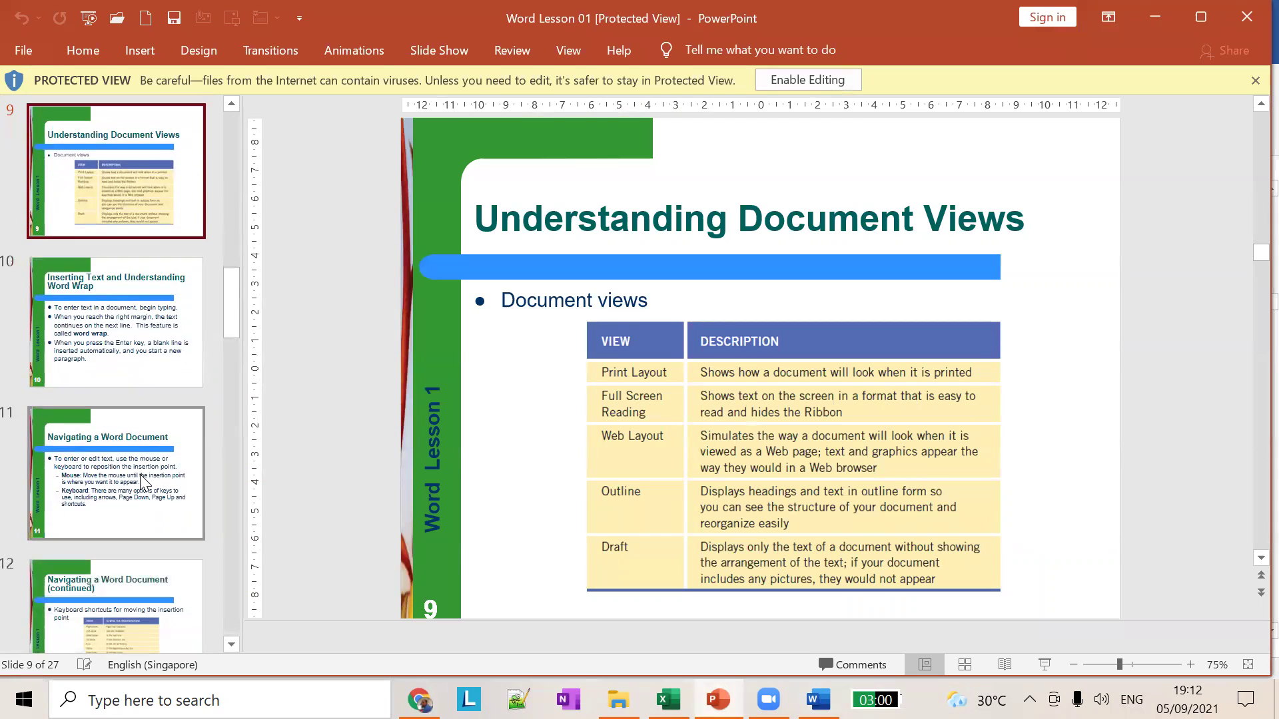
scroll(140, 474, "down", 2)
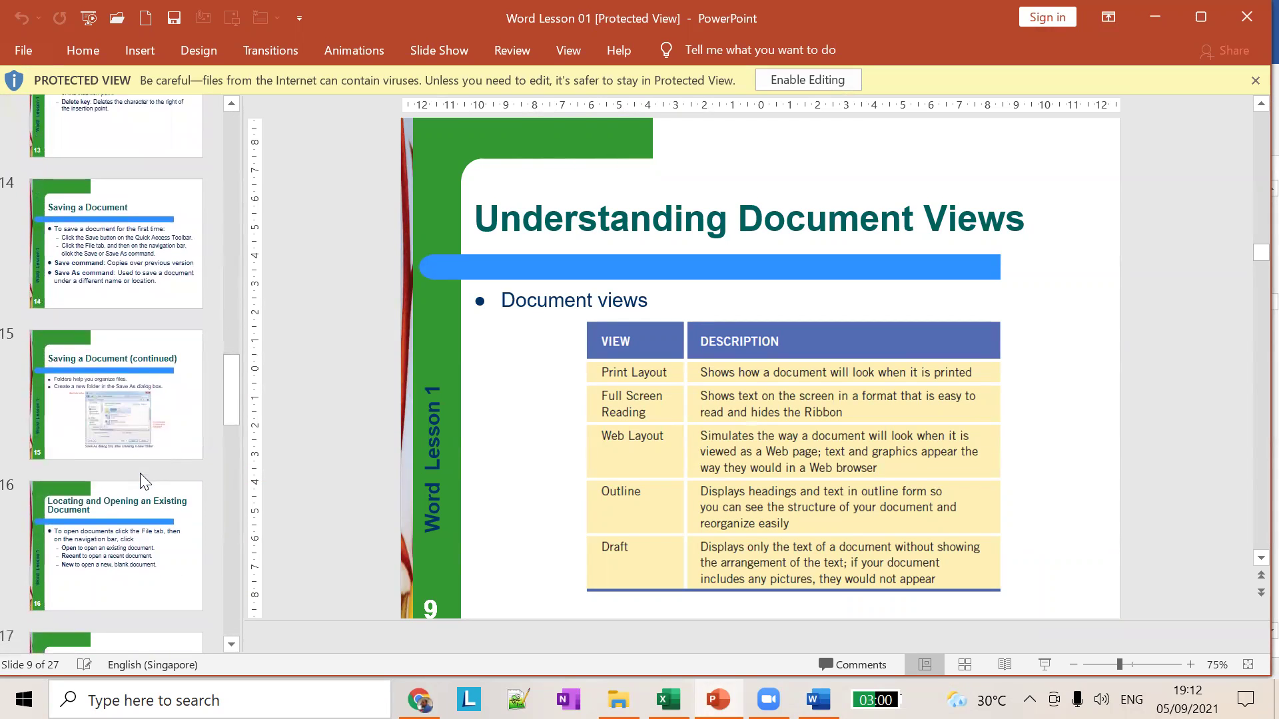
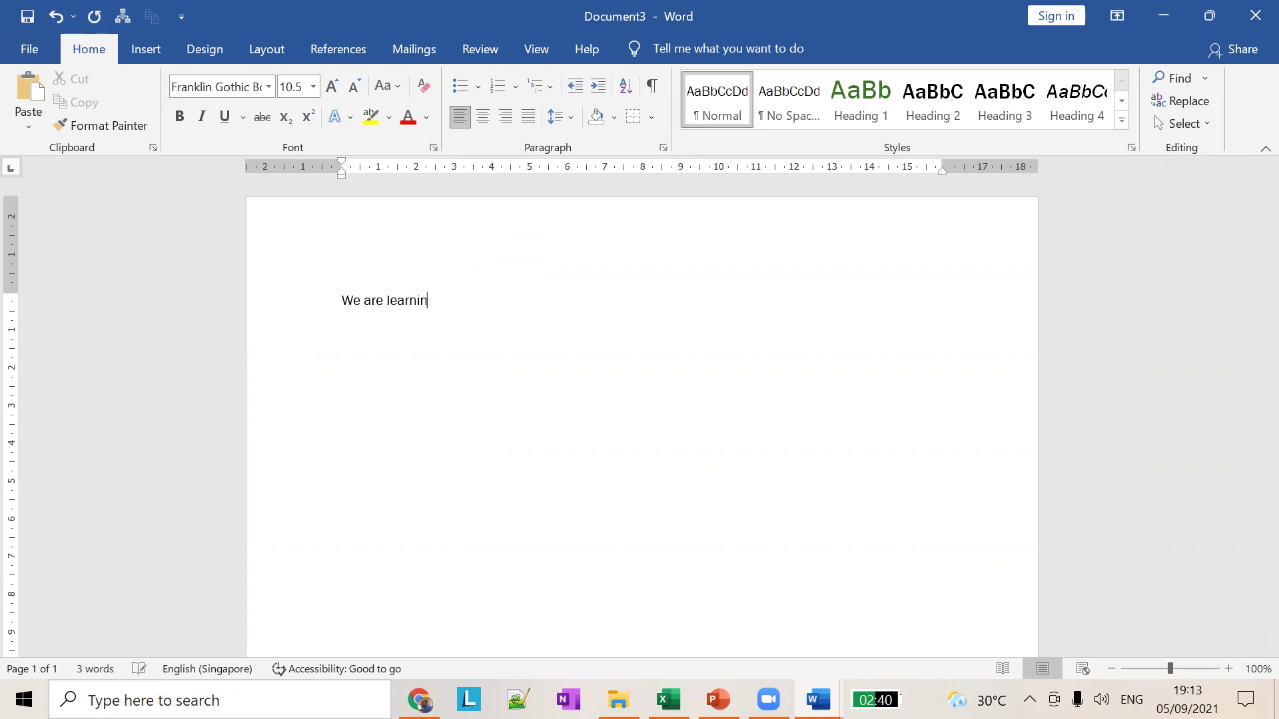
Step: Finish typing 'We are learning Microsoft word in fib class.' and start 'This is the first'
type("microsoft word in fib class .")
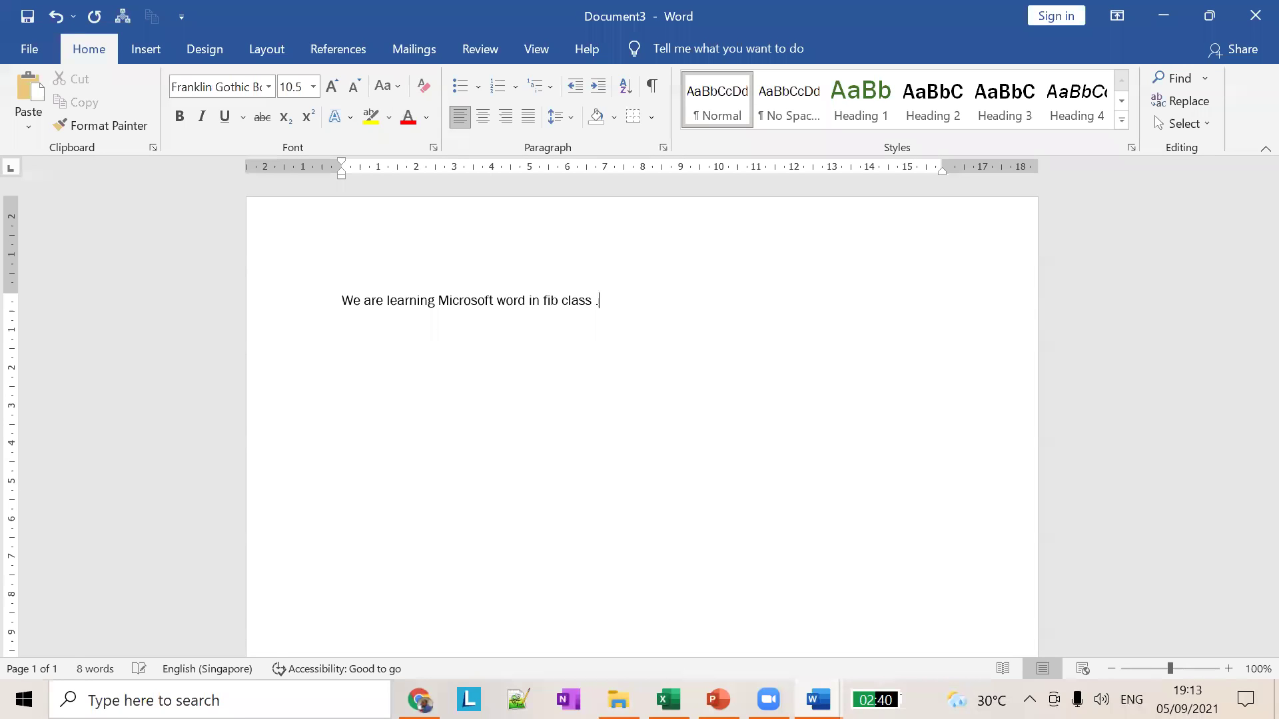
type("This si the")
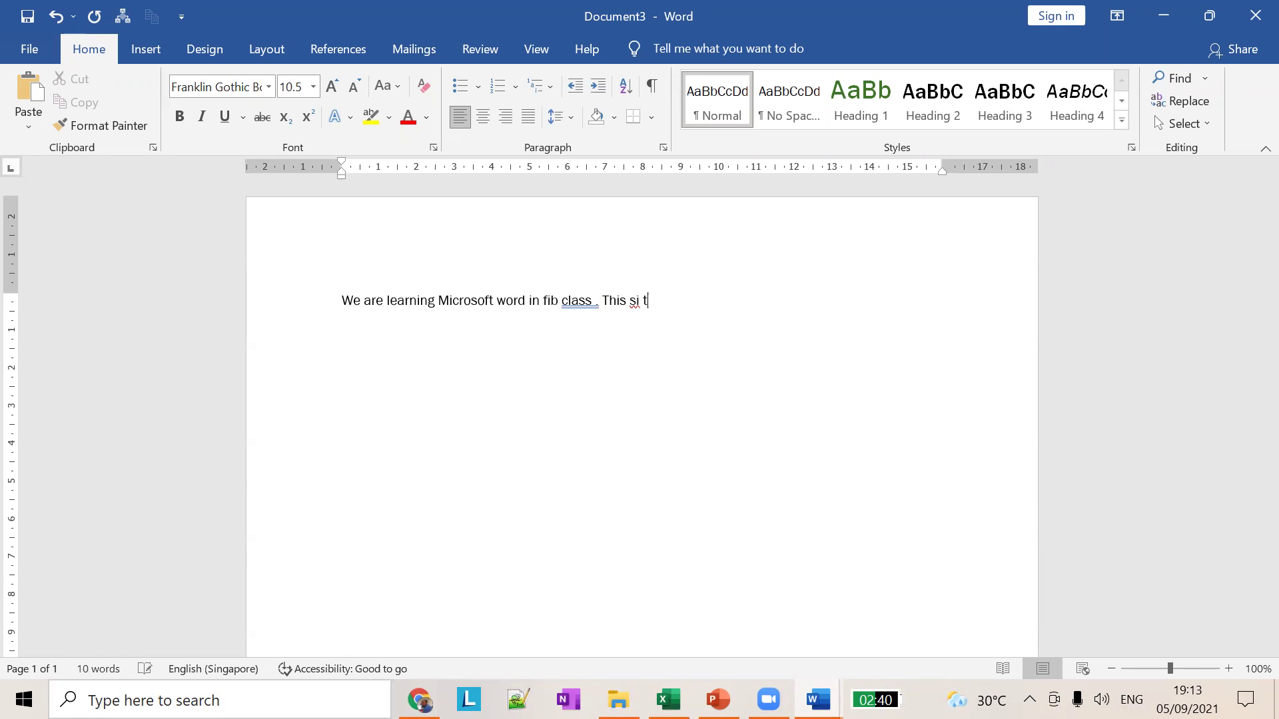
key("BackSpace")
key("BackSpace")
key("BackSpace")
key("BackSpace")
key("BackSpace")
key("BackSpace")
type("is the first")
Step: Make the first sentence 24 pt and erase the unfinished second sentence
left_click(313, 86)
left_click(289, 192)
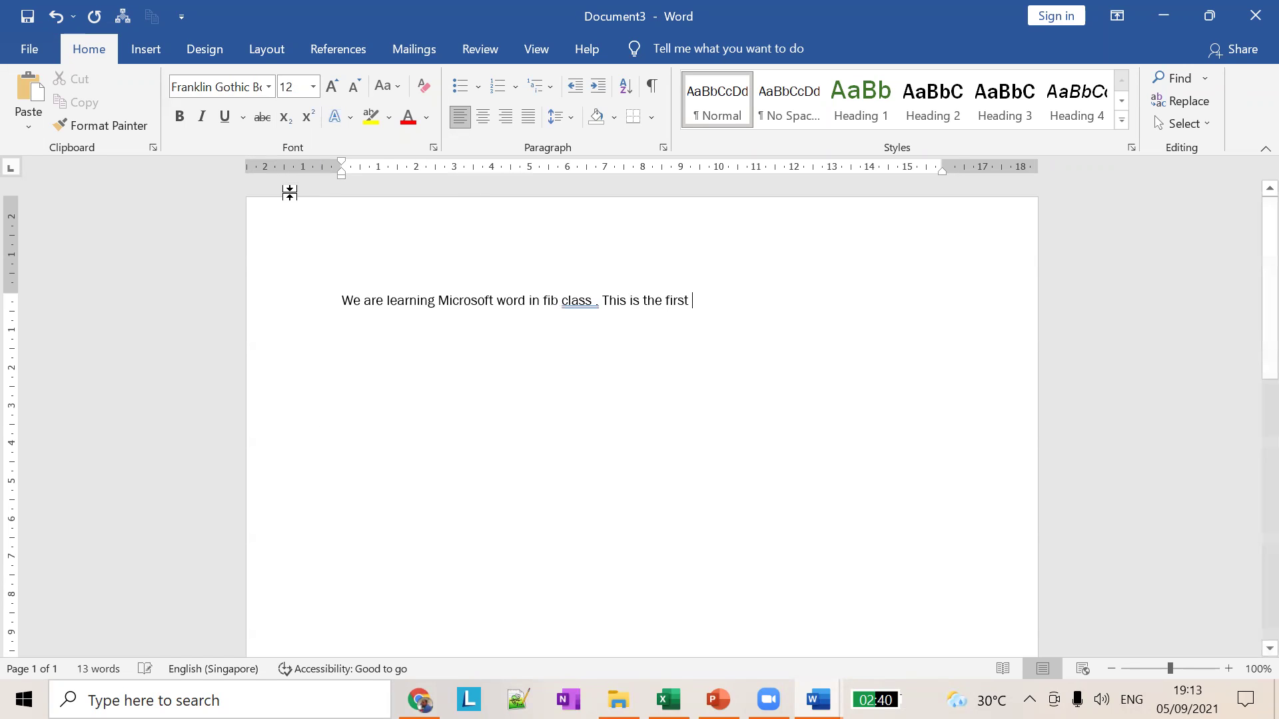
left_click(313, 87)
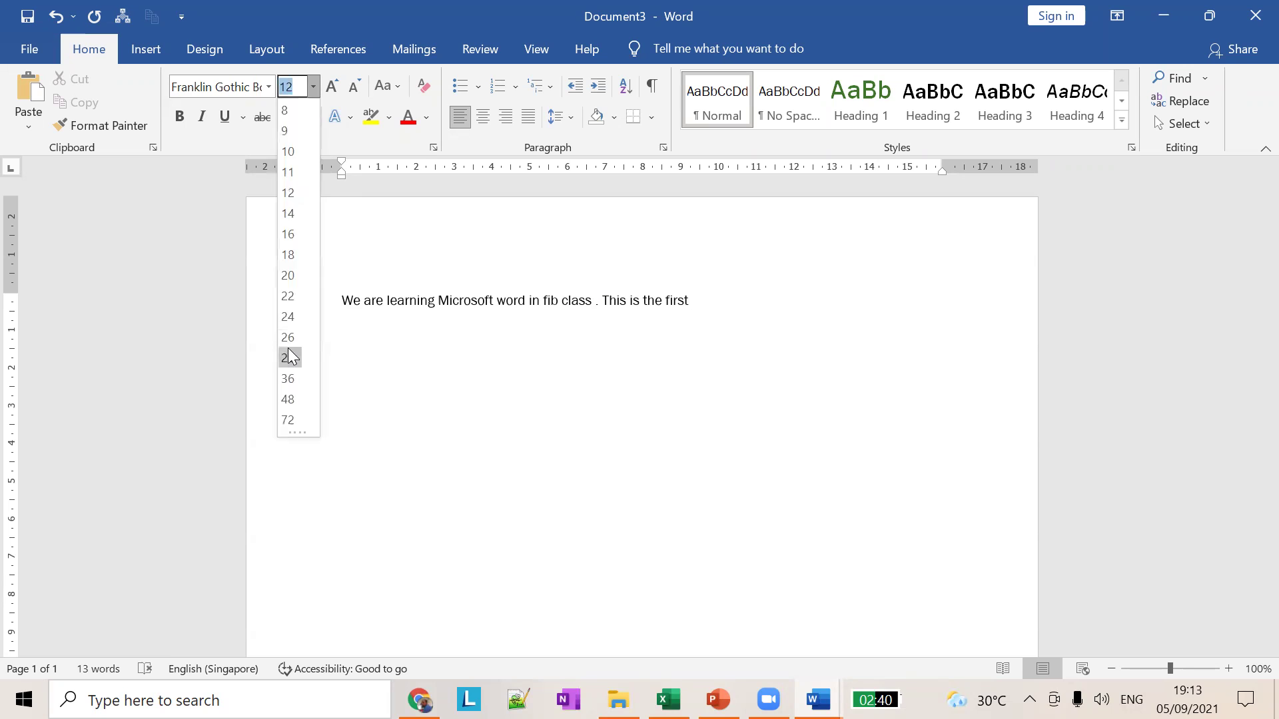
left_click(289, 358)
left_click(315, 295)
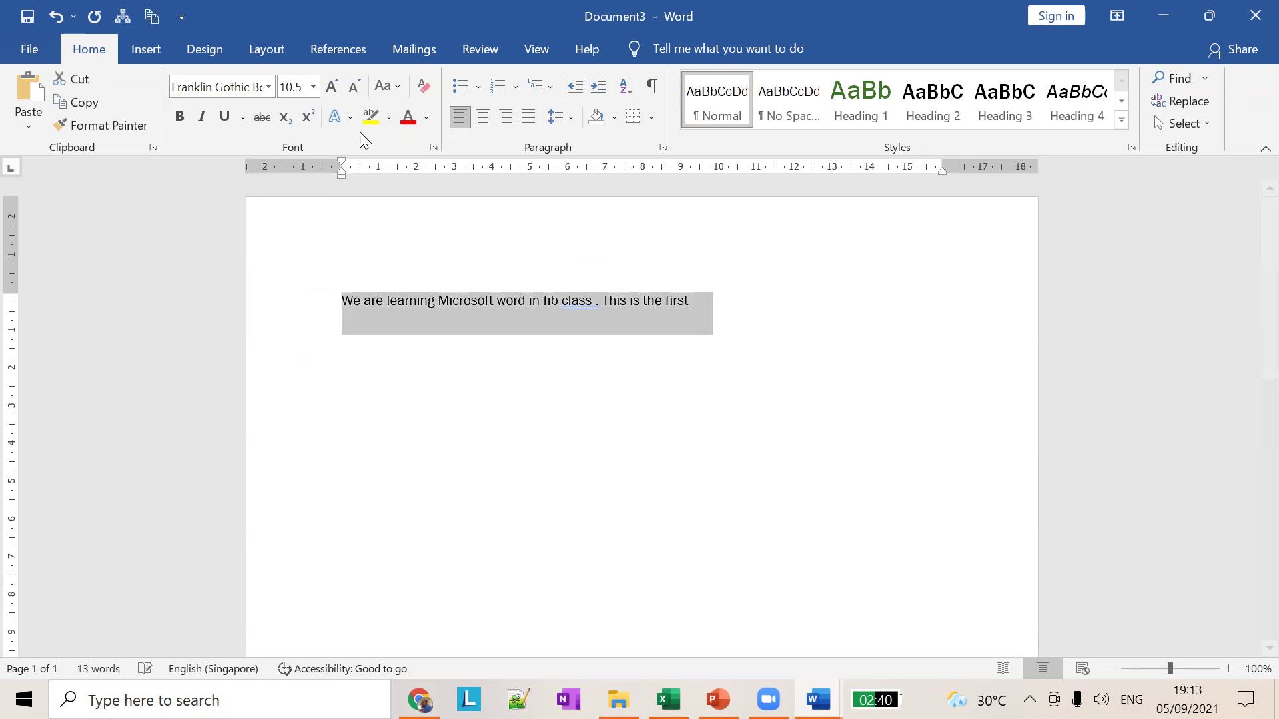
left_click(313, 87)
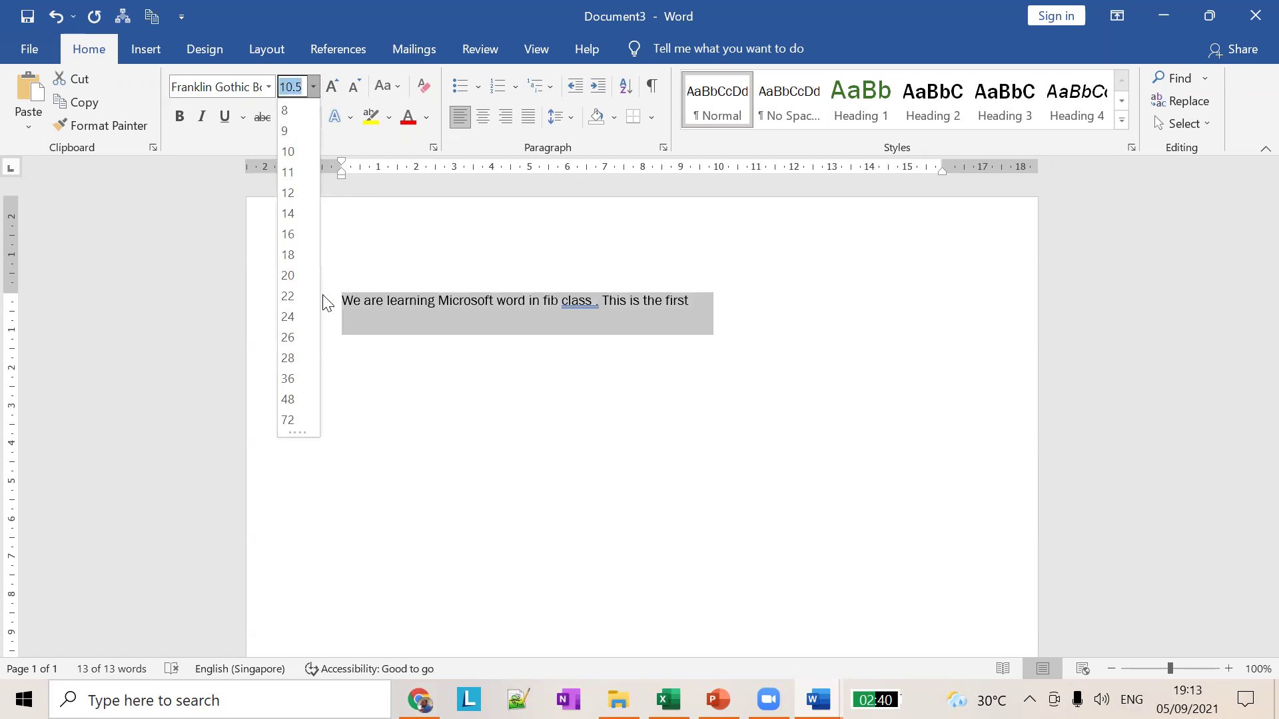
left_click(288, 316)
left_click(727, 372)
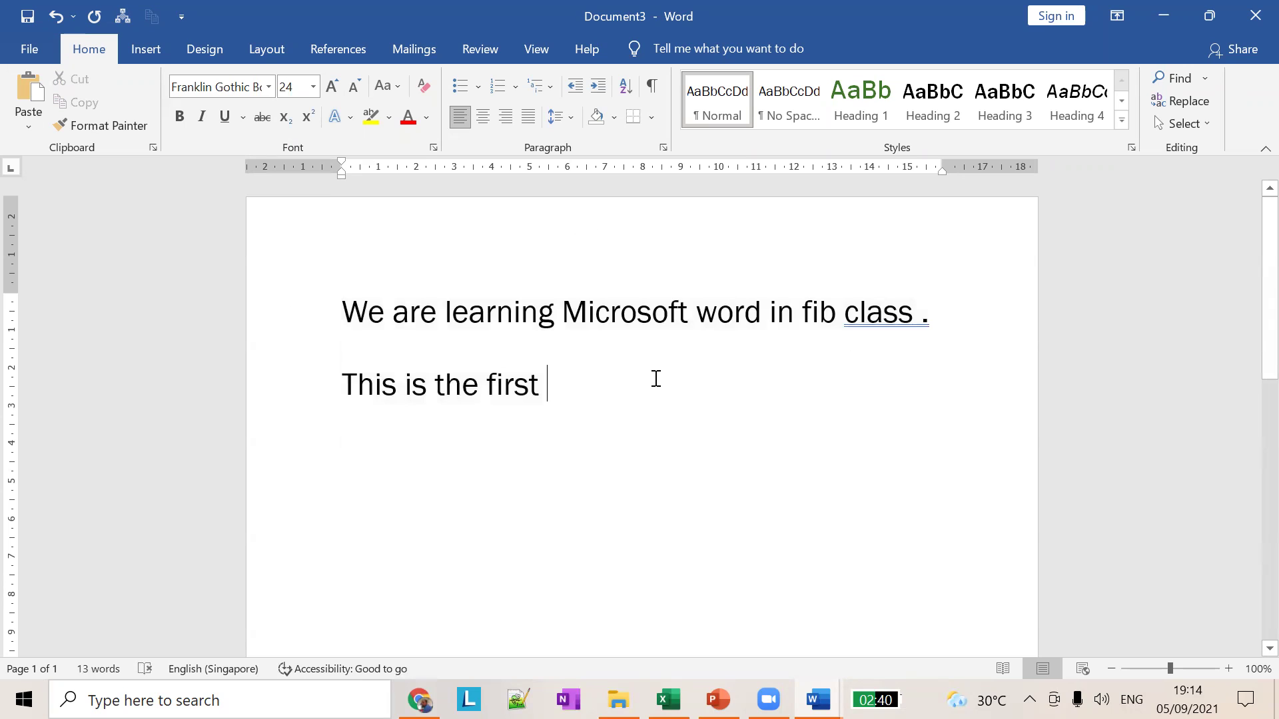
key("BackSpace")
key("BackSpace")
key("BackSpace")
key("BackSpace")
key("BackSpace")
key("BackSpace")
key("BackSpace")
key("BackSpace")
key("BackSpace")
key("BackSpace")
key("BackSpace")
key("BackSpace")
key("BackSpace")
key("BackSpace")
key("BackSpace")
key("BackSpace")
key("BackSpace")
key("BackSpace")
key("BackSpace")
key("BackSpace")
key("BackSpace")
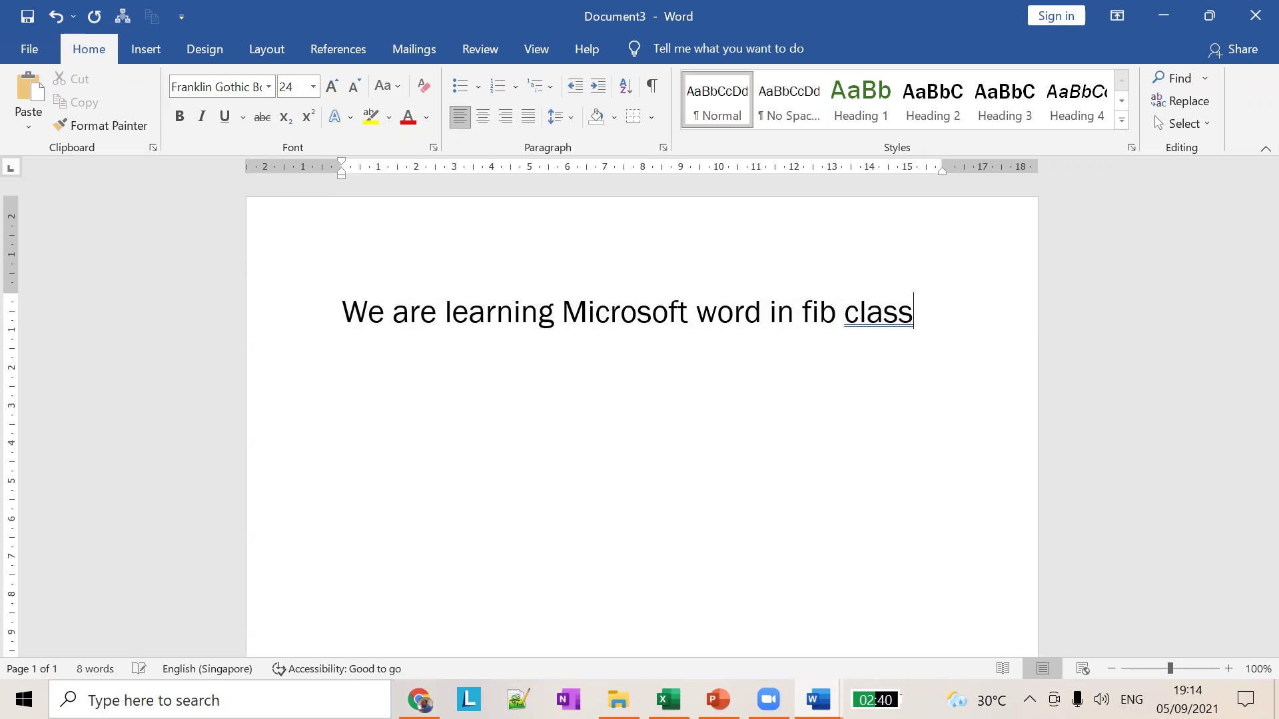
Step: End the sentence with a full stop and remove the stray 'This' line
type(".Th")
type("is")
key("Left")
key("Left")
key("Left")
key("Left")
key("Return")
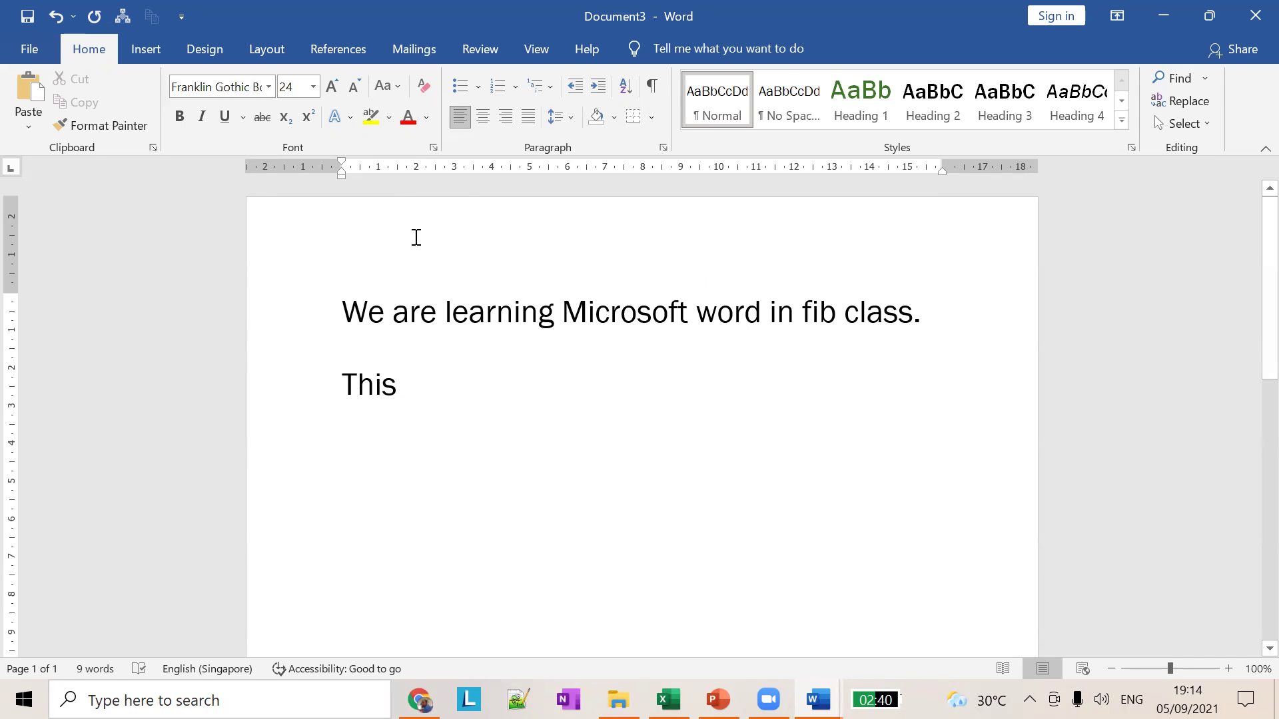
left_click_drag(350, 313, 909, 366)
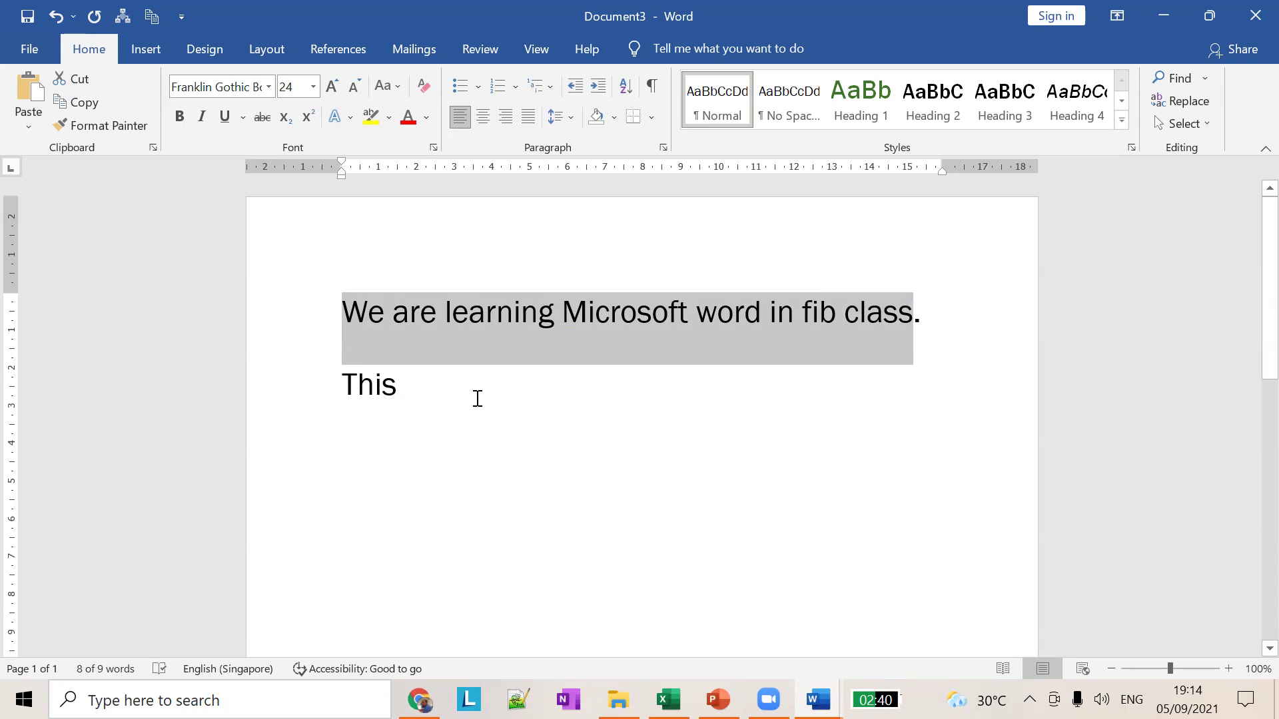
left_click(449, 391)
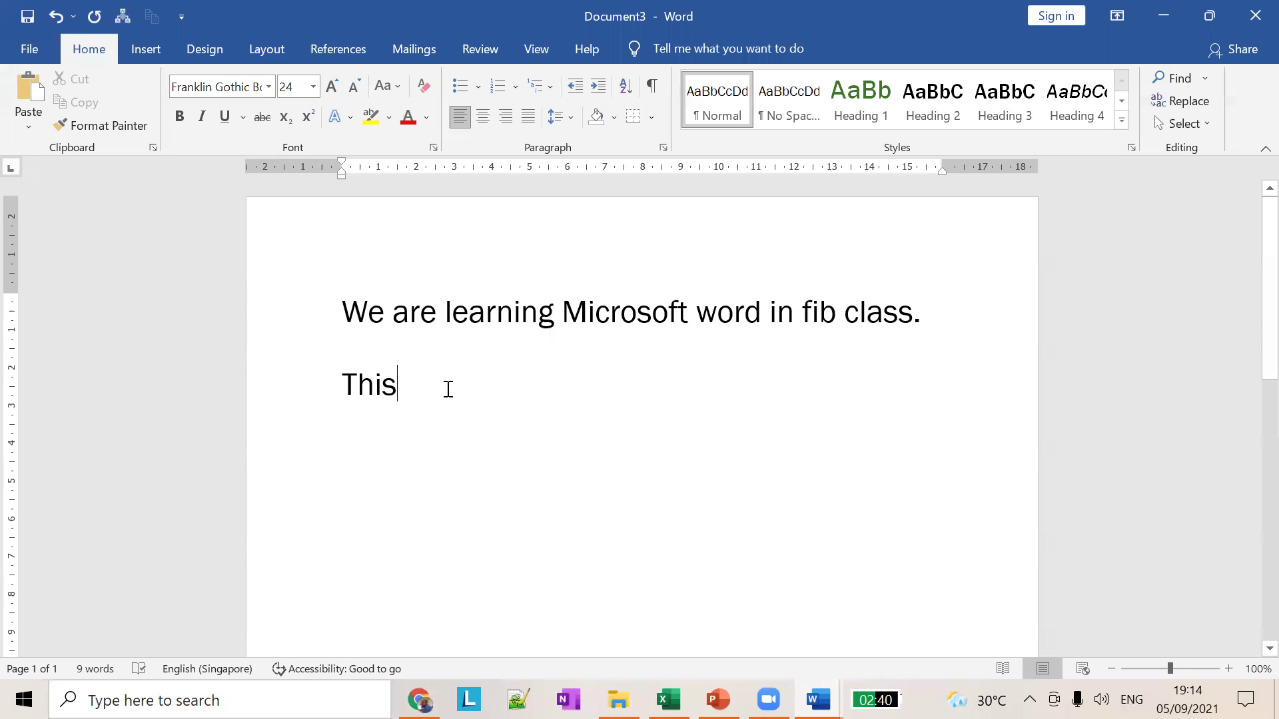
key("BackSpace")
key("BackSpace")
key("BackSpace")
key("BackSpace")
key("BackSpace")
key("BackSpace")
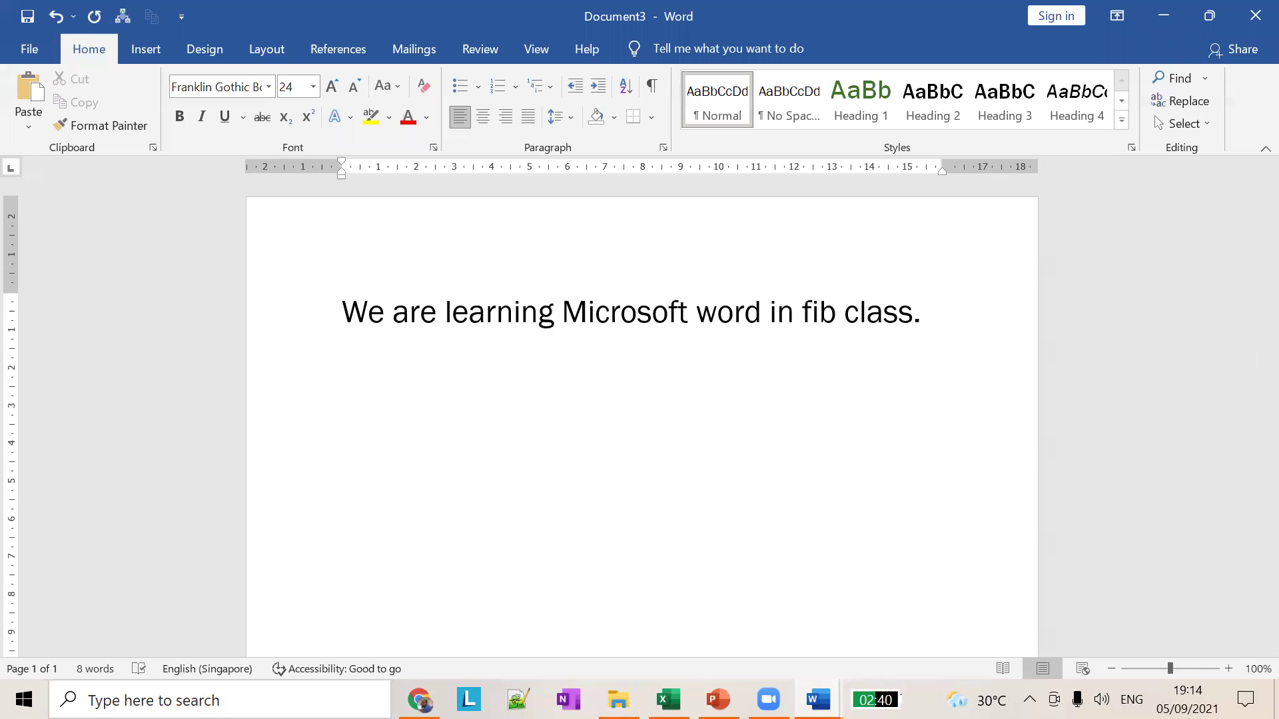
Step: Add an 'Introduction:' line below the sentence, then switch to the Word Lesson 01 slides
key("Return")
type("Th")
key("BackSpace")
key("BackSpace")
key("BackSpace")
key("Return")
key("Return")
key("Return")
type("Introduction")
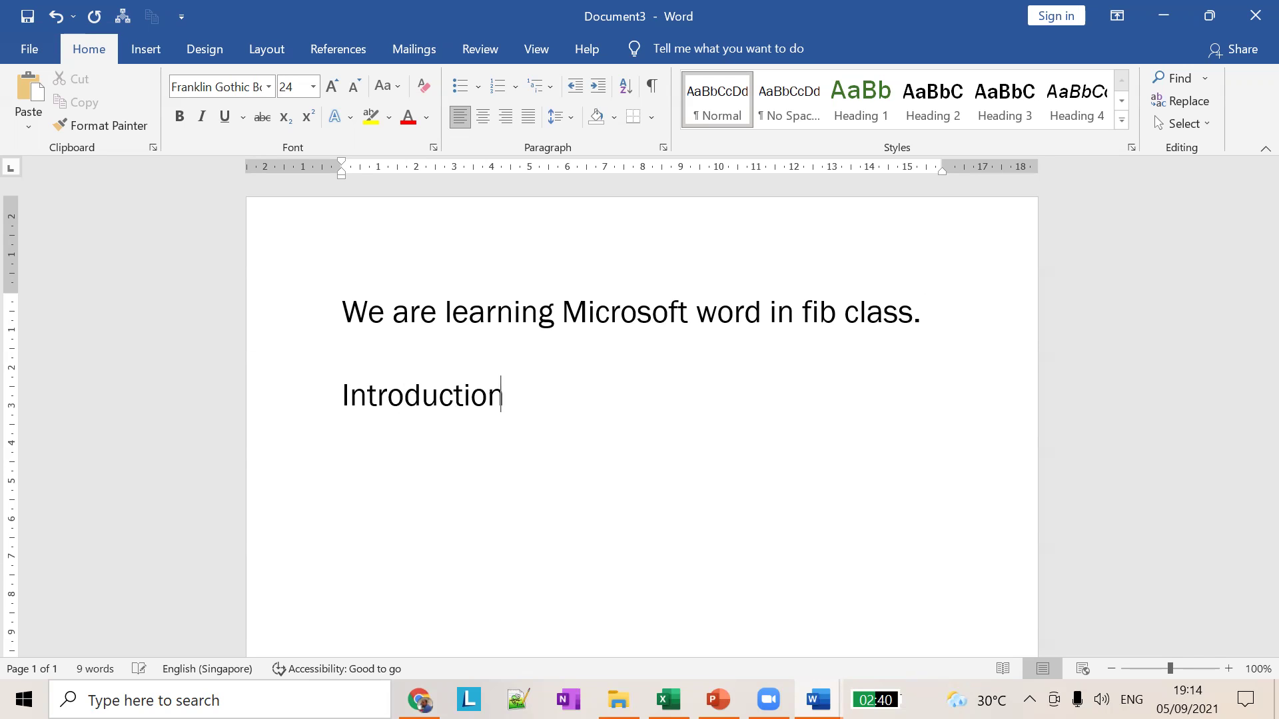
type(":")
key("Return")
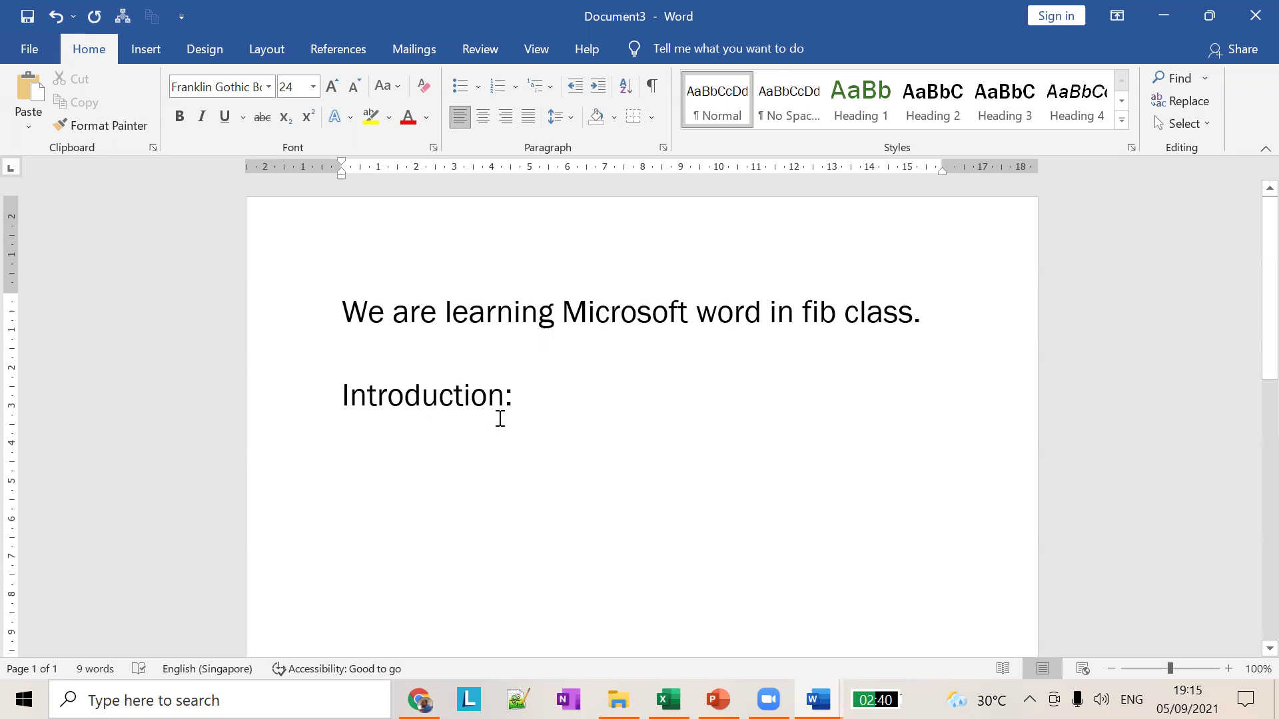
key("alt+Tab")
key("alt+Tab")
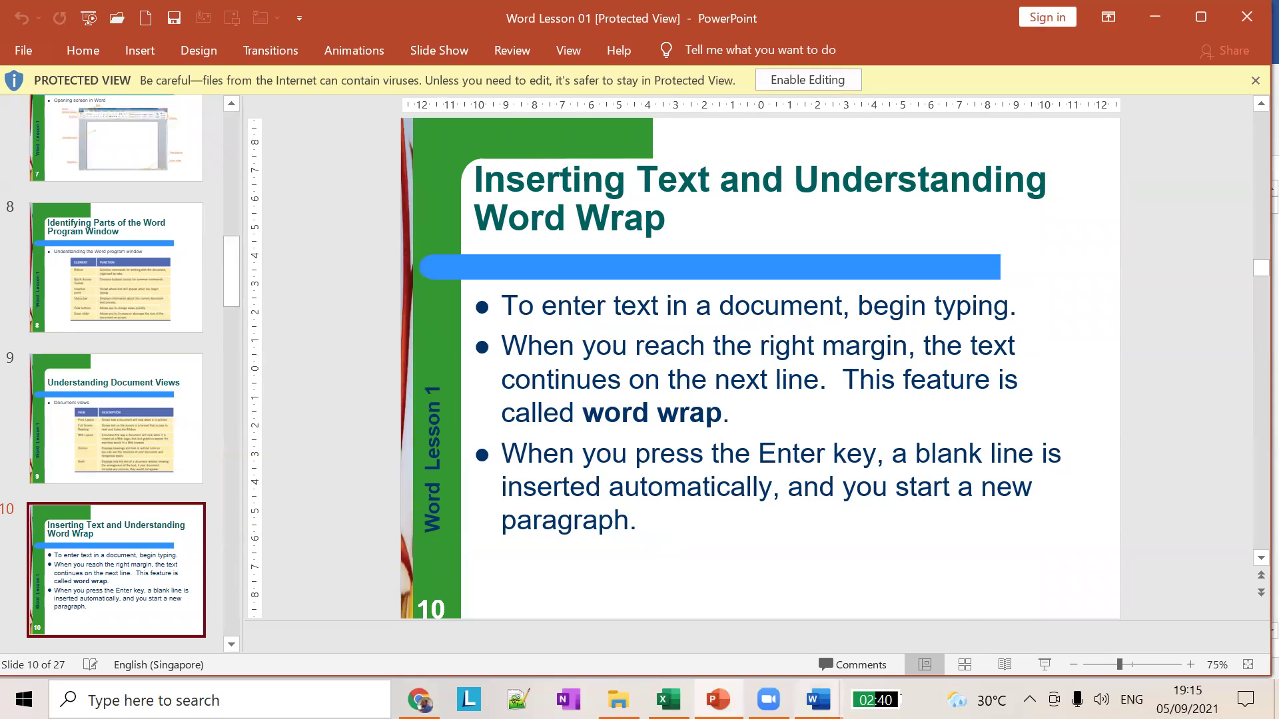
Step: Close the other Word document with Don't Save and bring Document3 back to the front
mouse_move(817, 700)
left_click(803, 552)
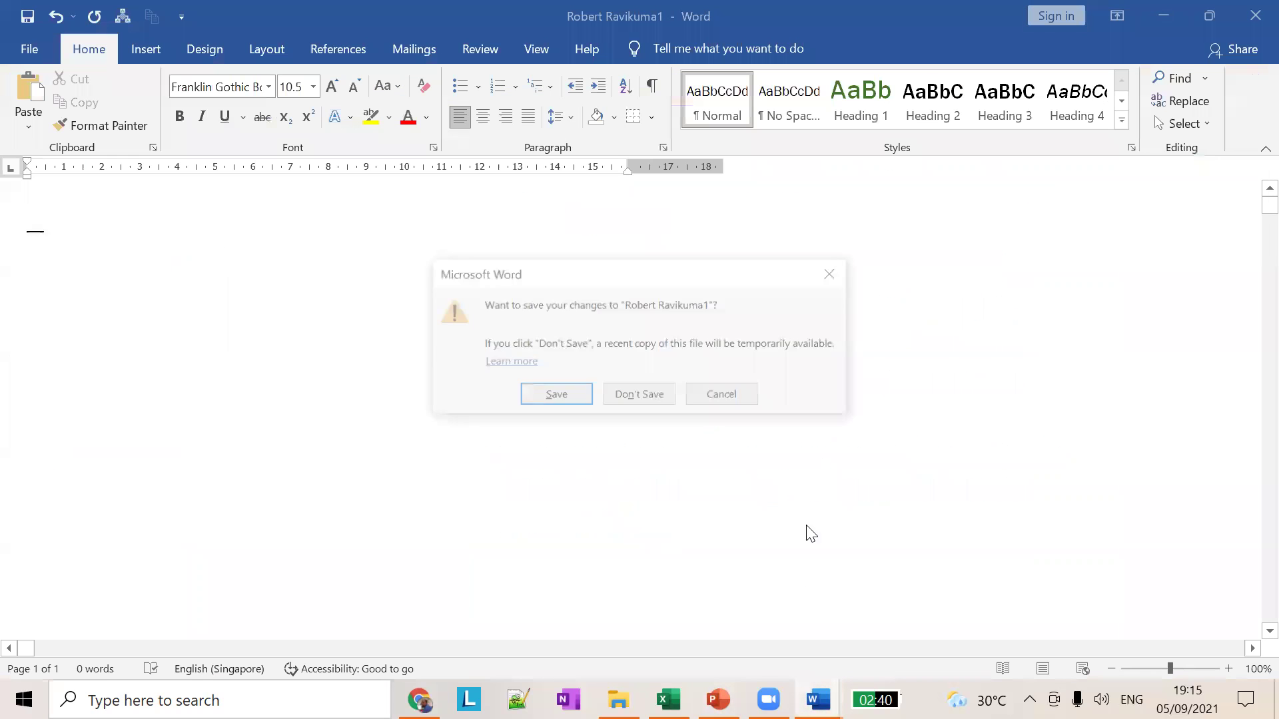
left_click(661, 397)
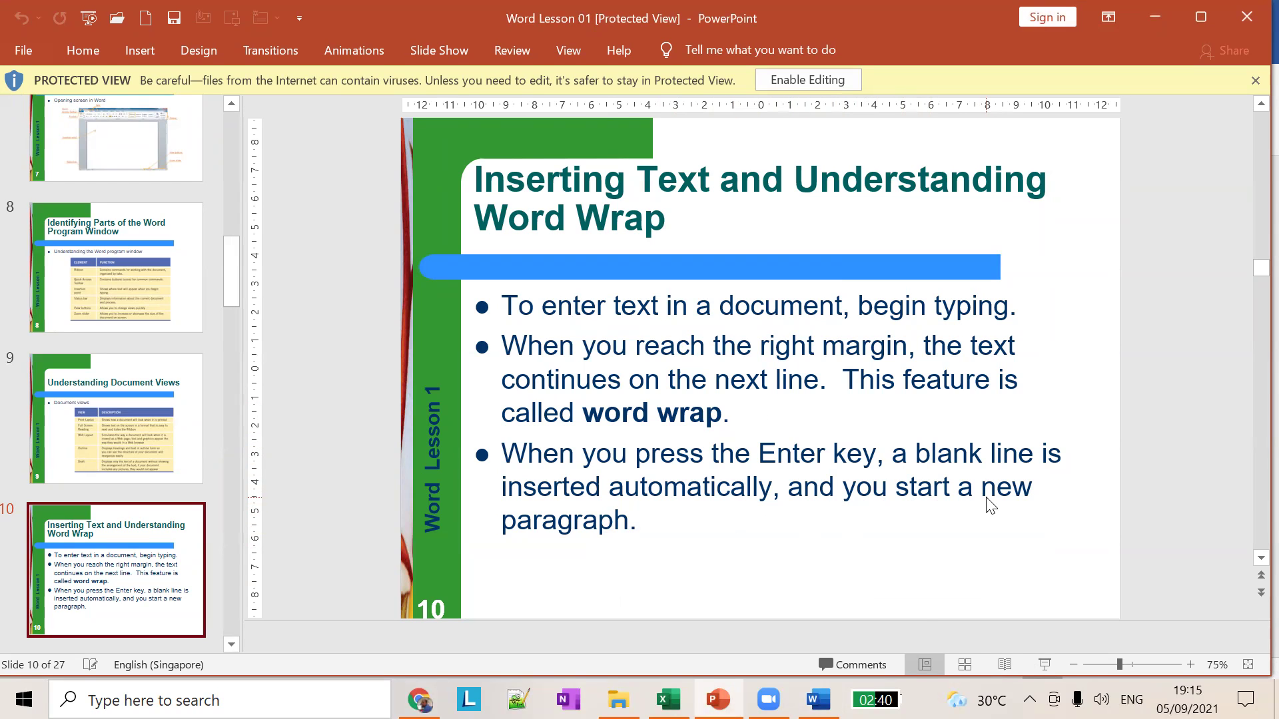
left_click(818, 700)
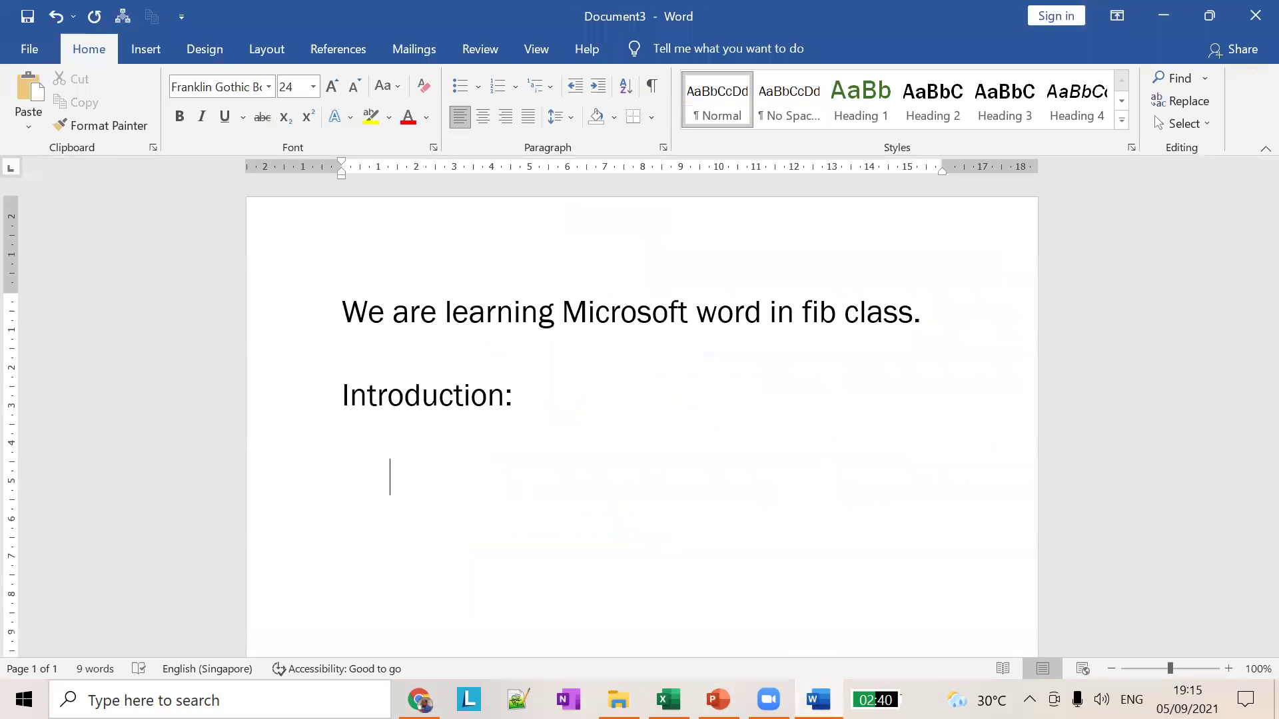
Step: Type 'Hello all.' on the indented line under Introduction:, then return to the slides
type("Hello all.")
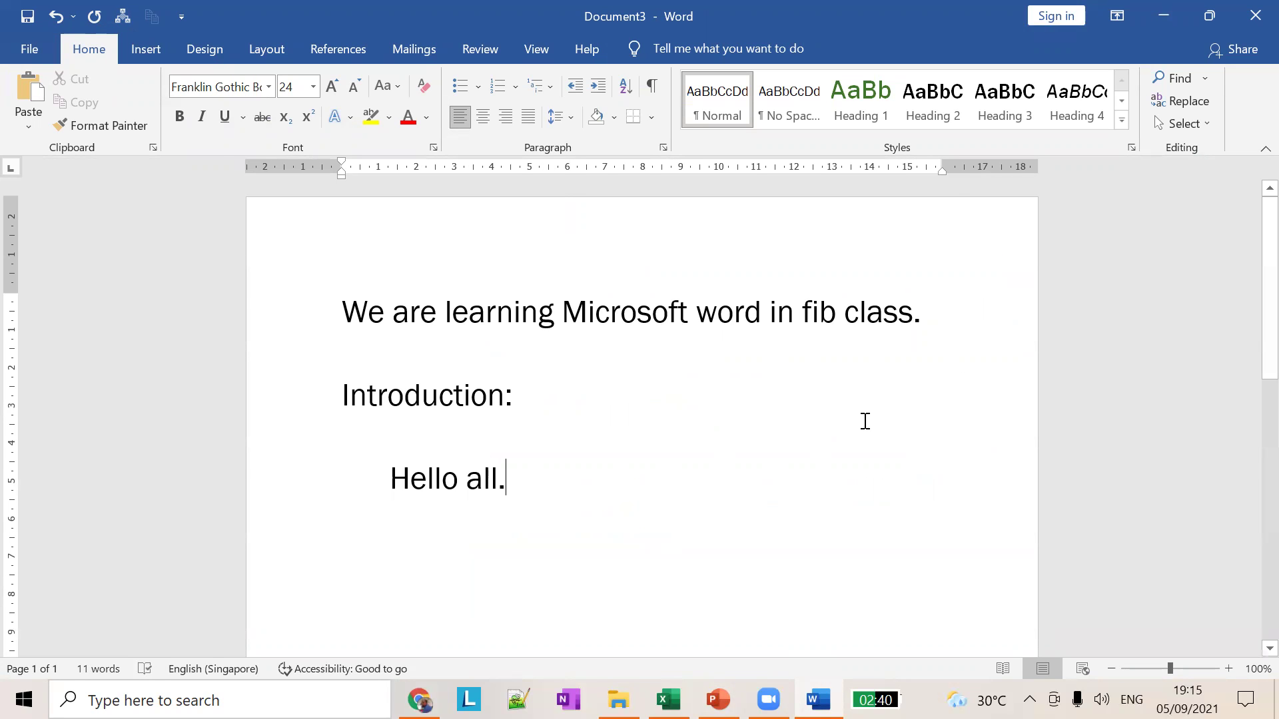
key("alt+Tab")
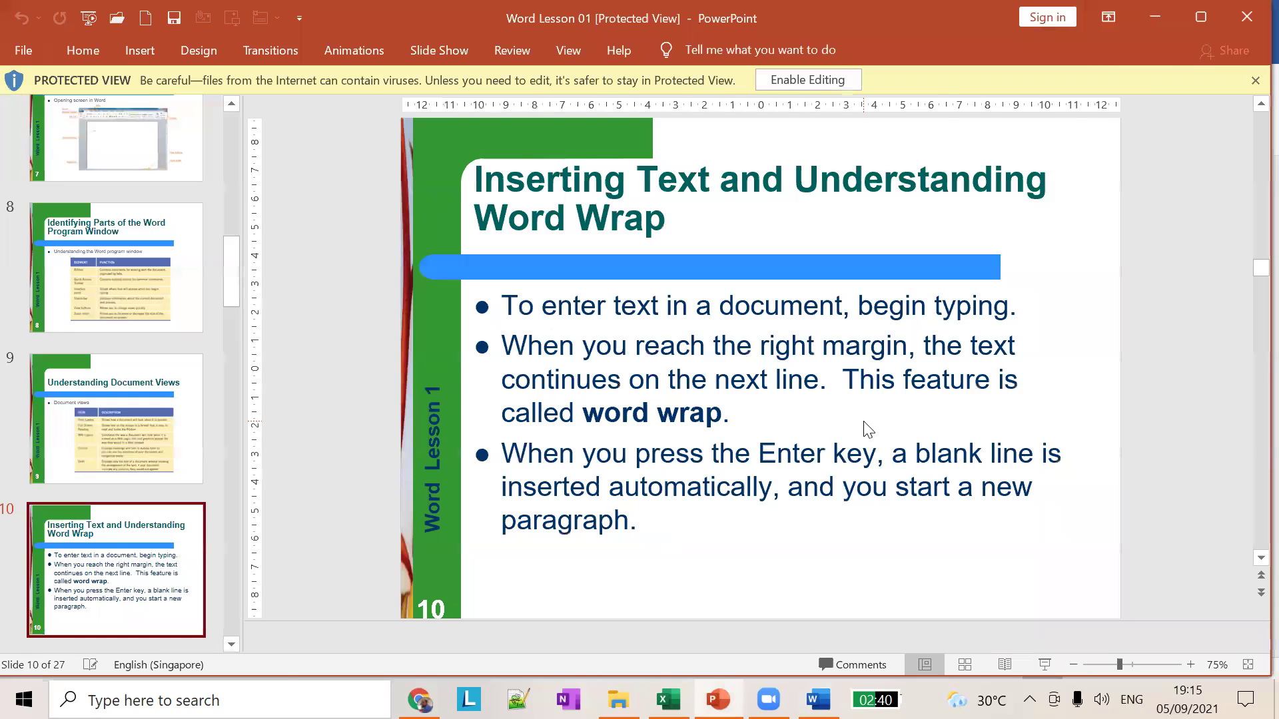
key("alt+Tab")
left_click(556, 403)
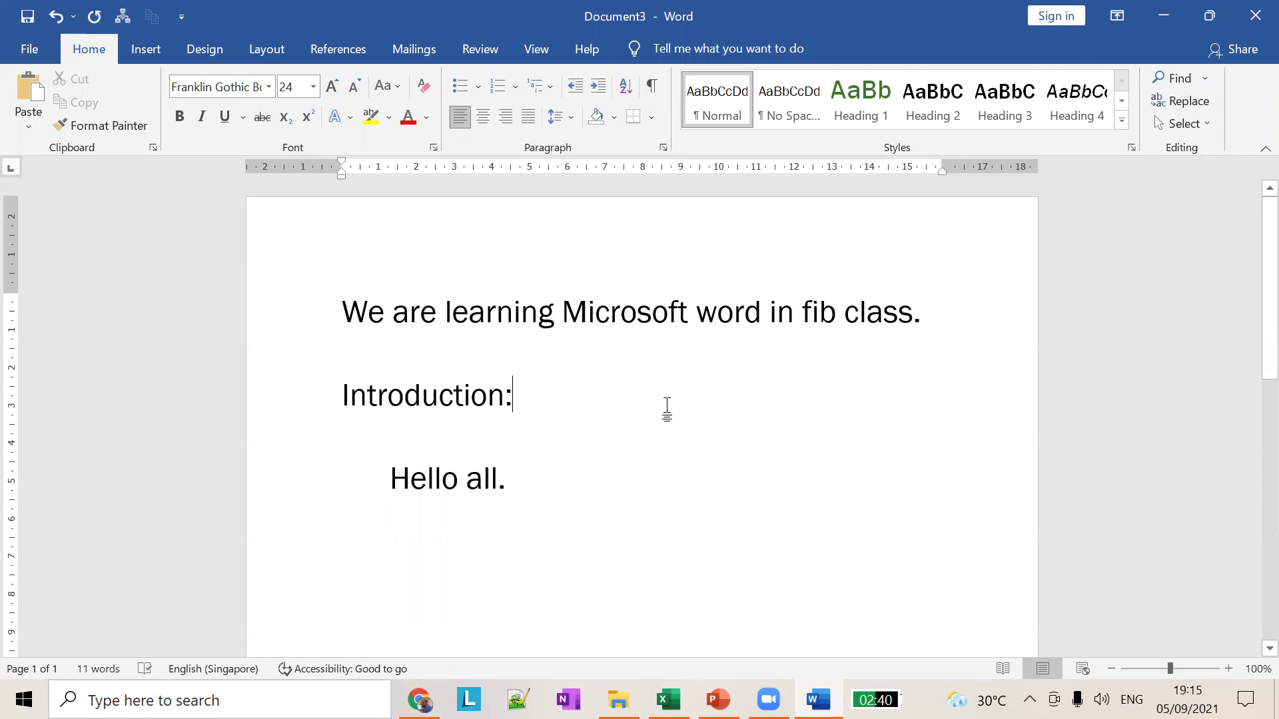
key("alt+Tab")
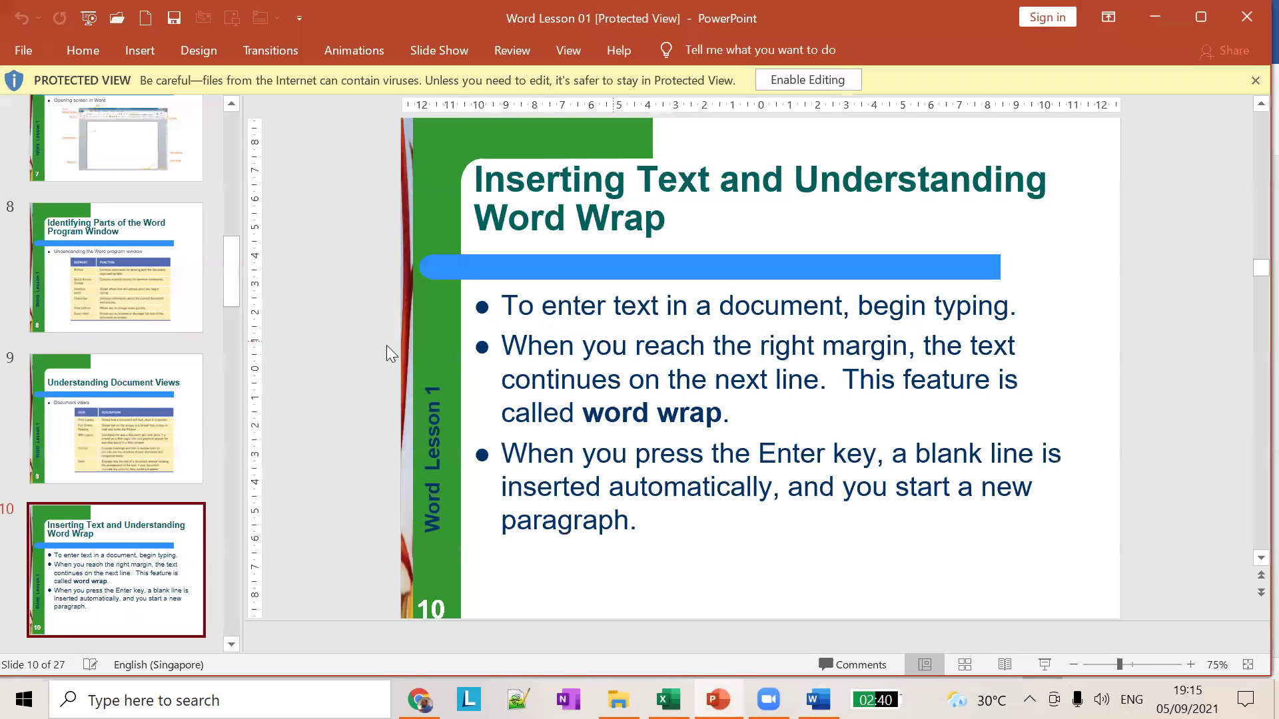
Step: Go to slide 11, Navigating a Word Document, then place the caret after 'Hello all.' in Word
scroll(120, 506, "down", 3)
left_click(142, 519)
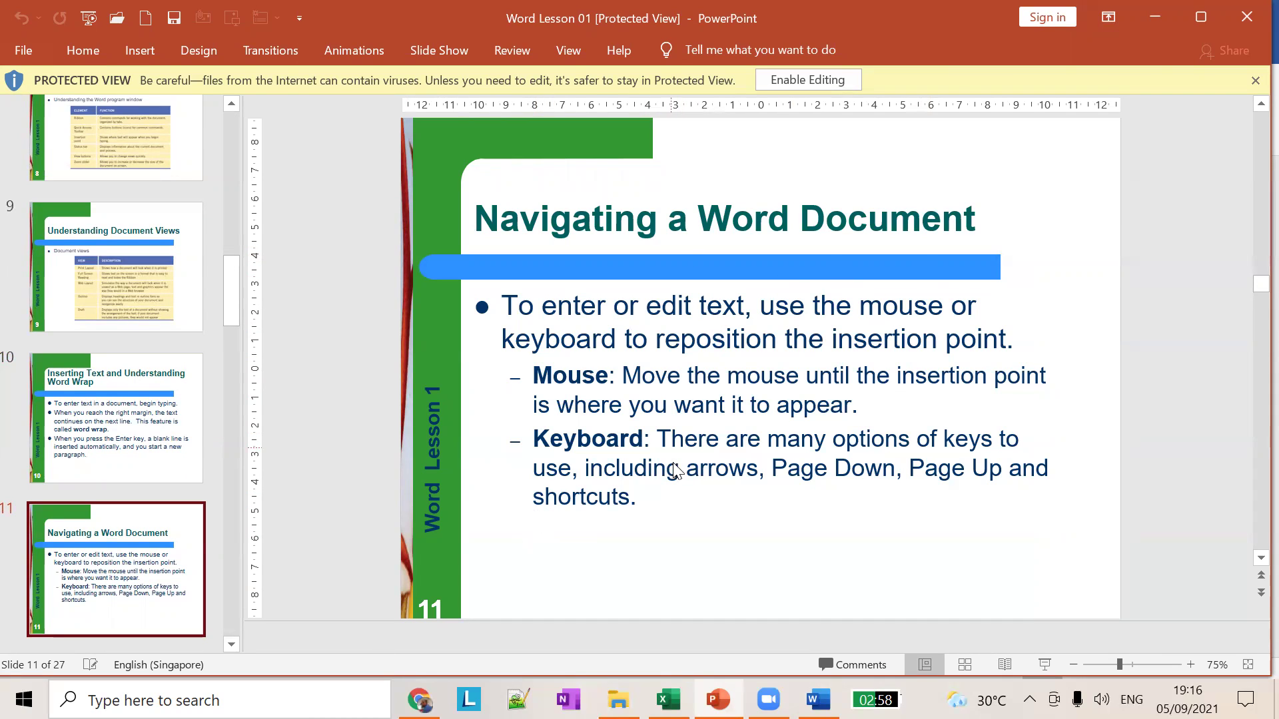
key("alt+Tab")
left_click(543, 478)
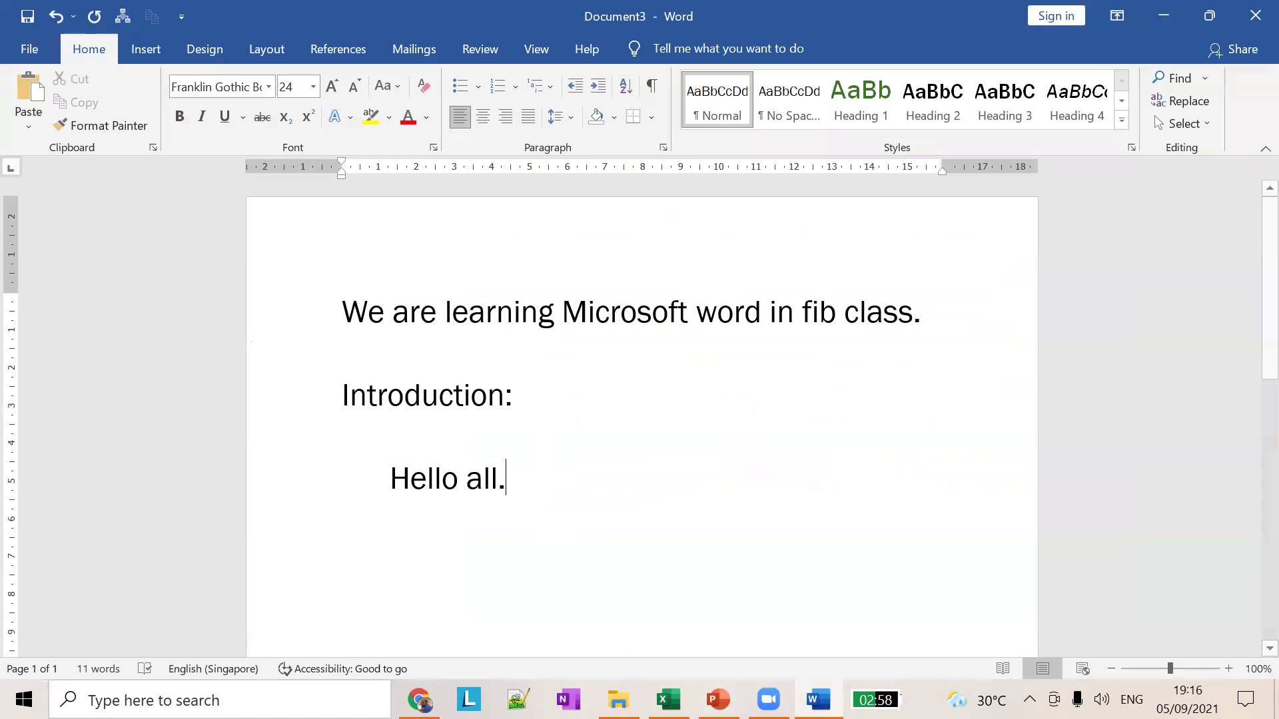
Step: Scroll through the Lists of animals Wikipedia article in Chrome, then lock the PC with Win+L
left_click(418, 700)
scroll(671, 248, "up", 20)
scroll(716, 279, "down", 7)
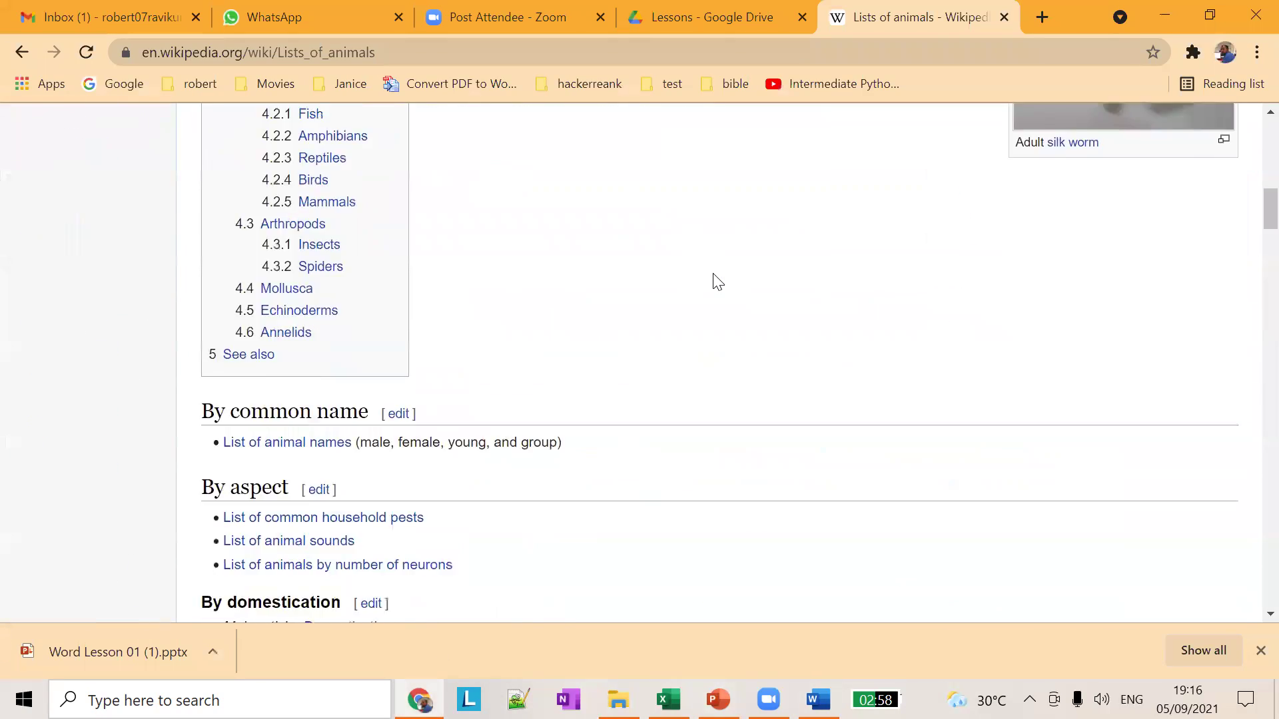
scroll(715, 279, "up", 10)
scroll(649, 304, "down", 2)
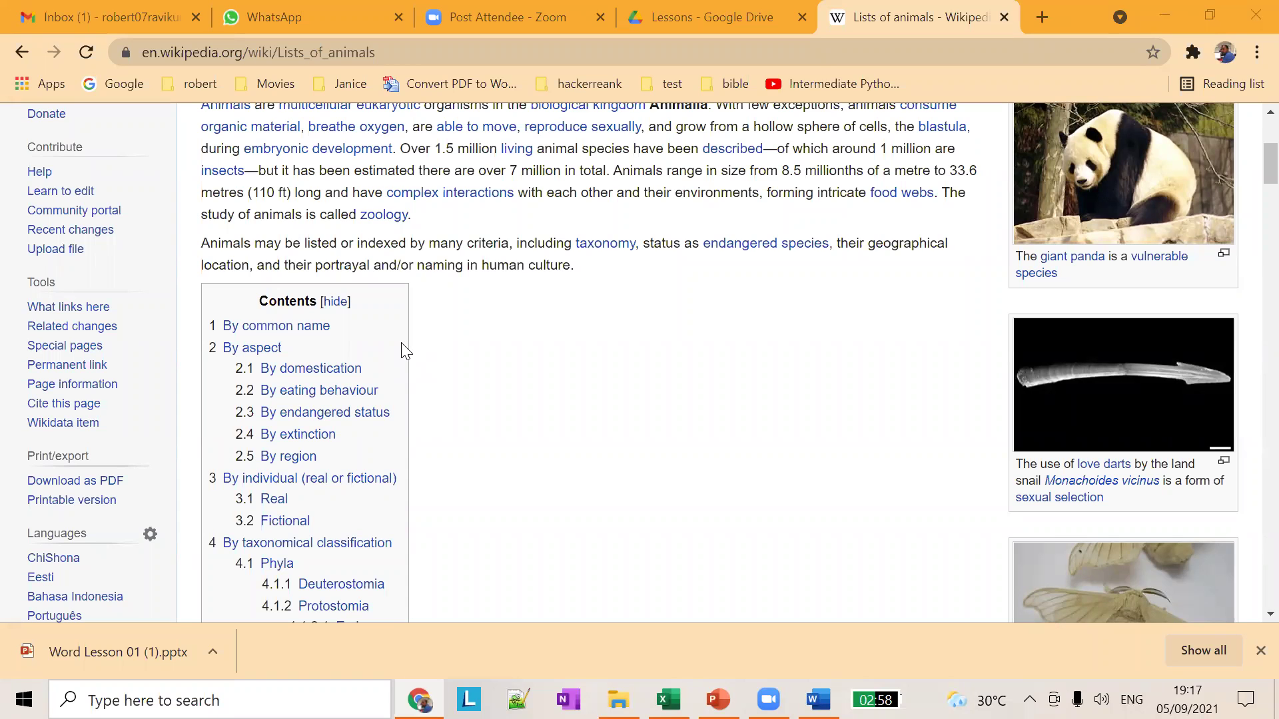
key("super+l")
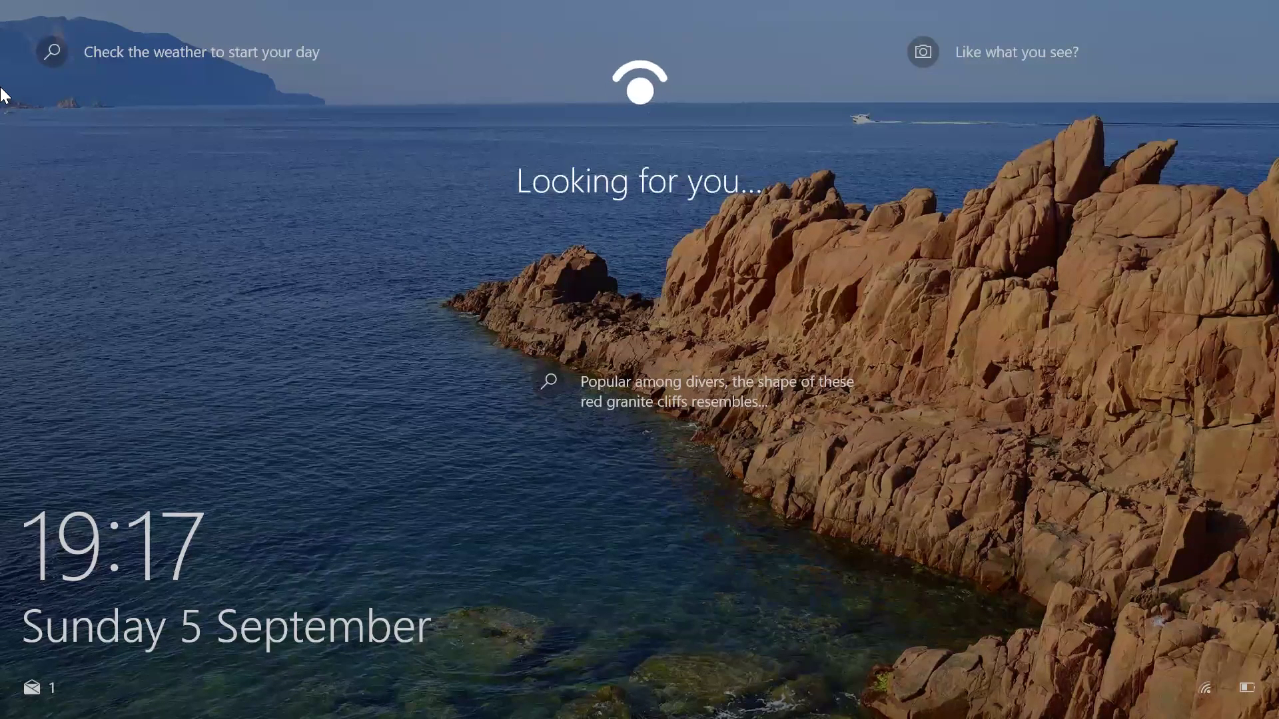
Step: Unlock the PC, scroll and briefly select the article's intro, then open the Basic Computer Class WhatsApp chat
left_click(398, 296)
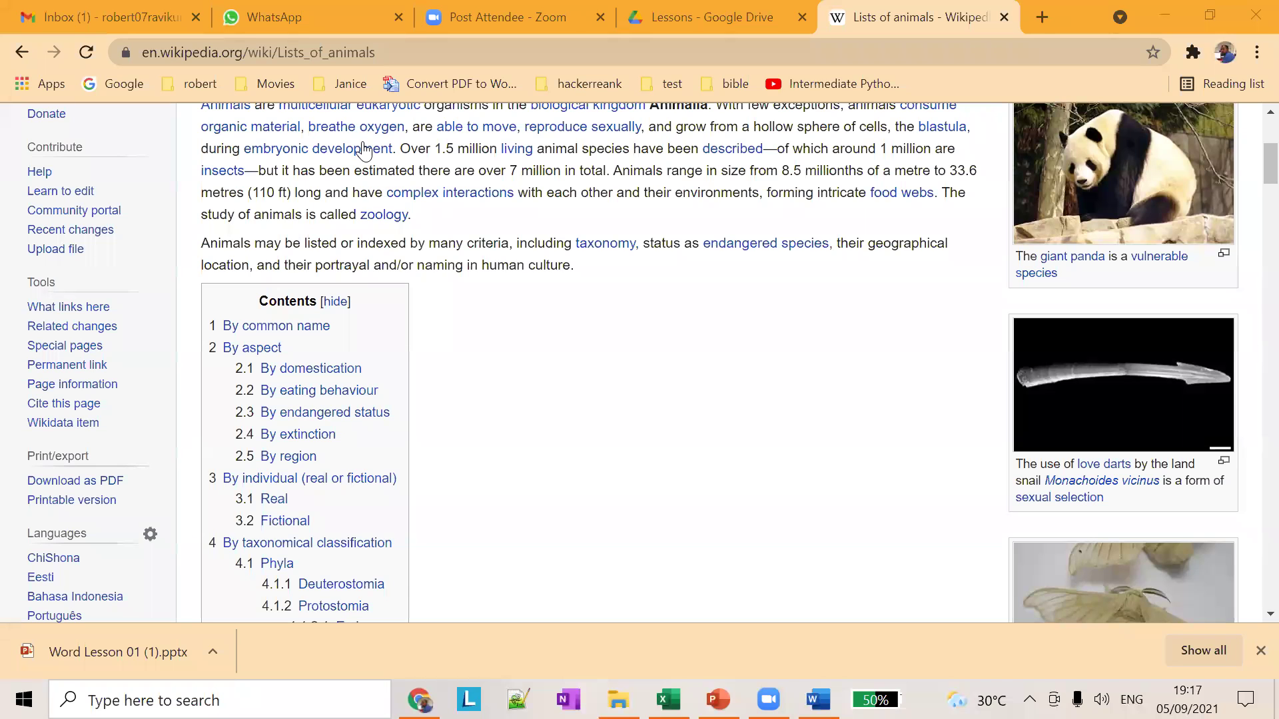
scroll(365, 344, "up", 2)
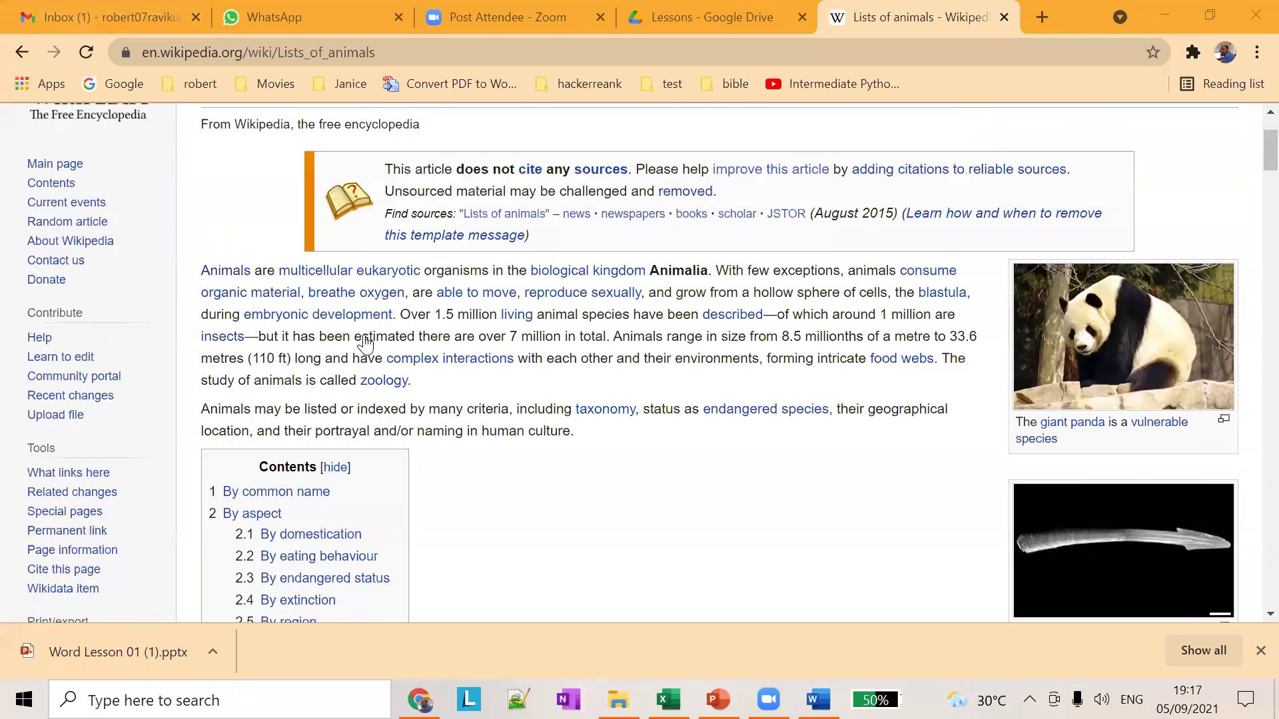
scroll(365, 344, "up", 2)
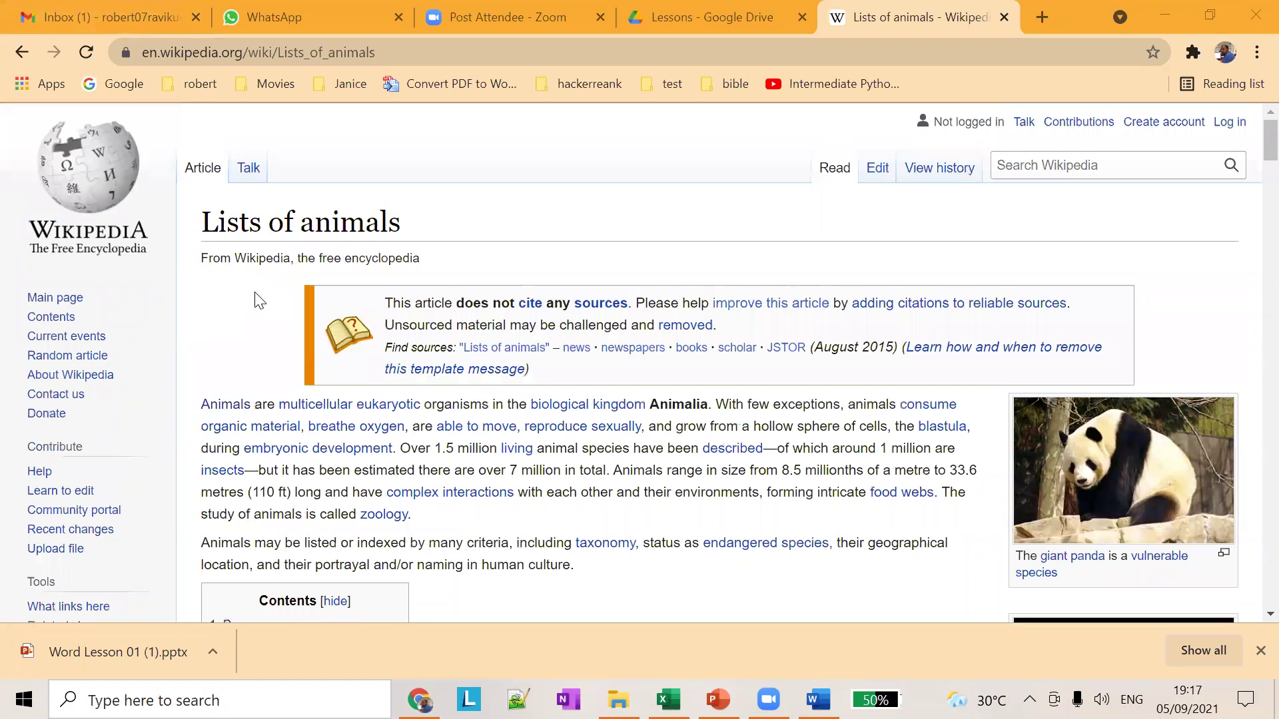
scroll(214, 398, "down", 3)
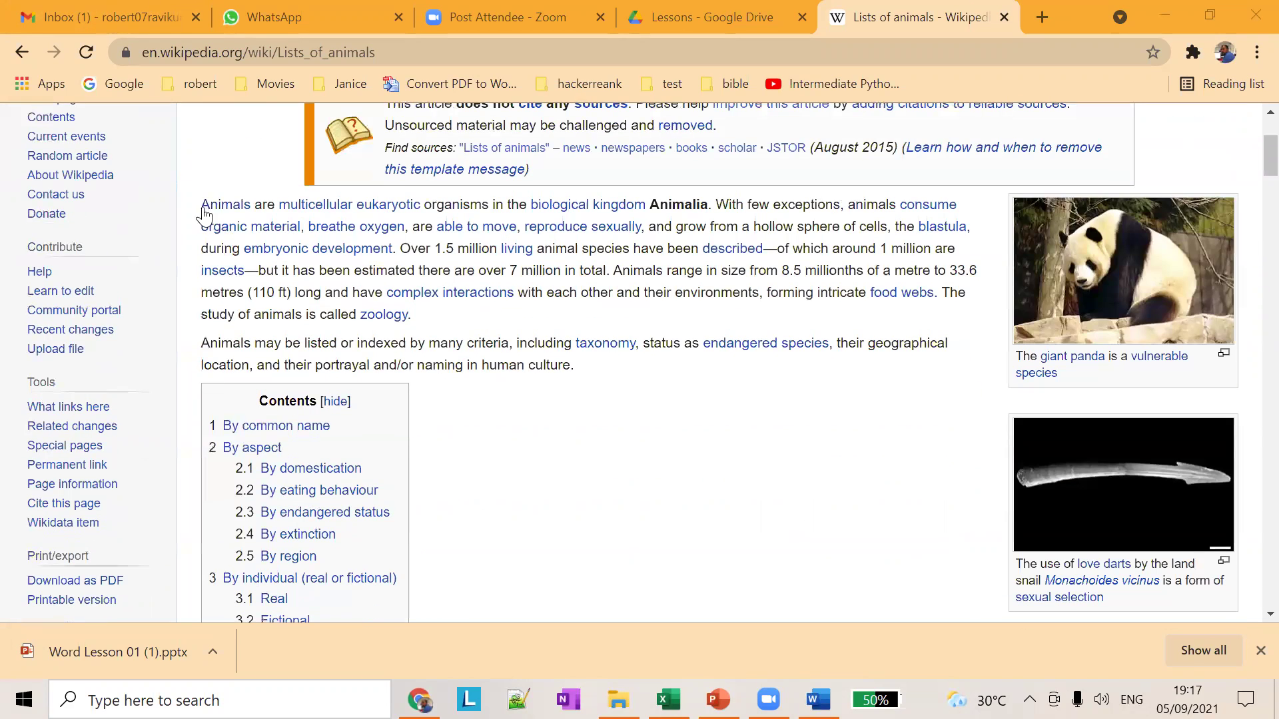
double_click(205, 205)
left_click(597, 381, "shift")
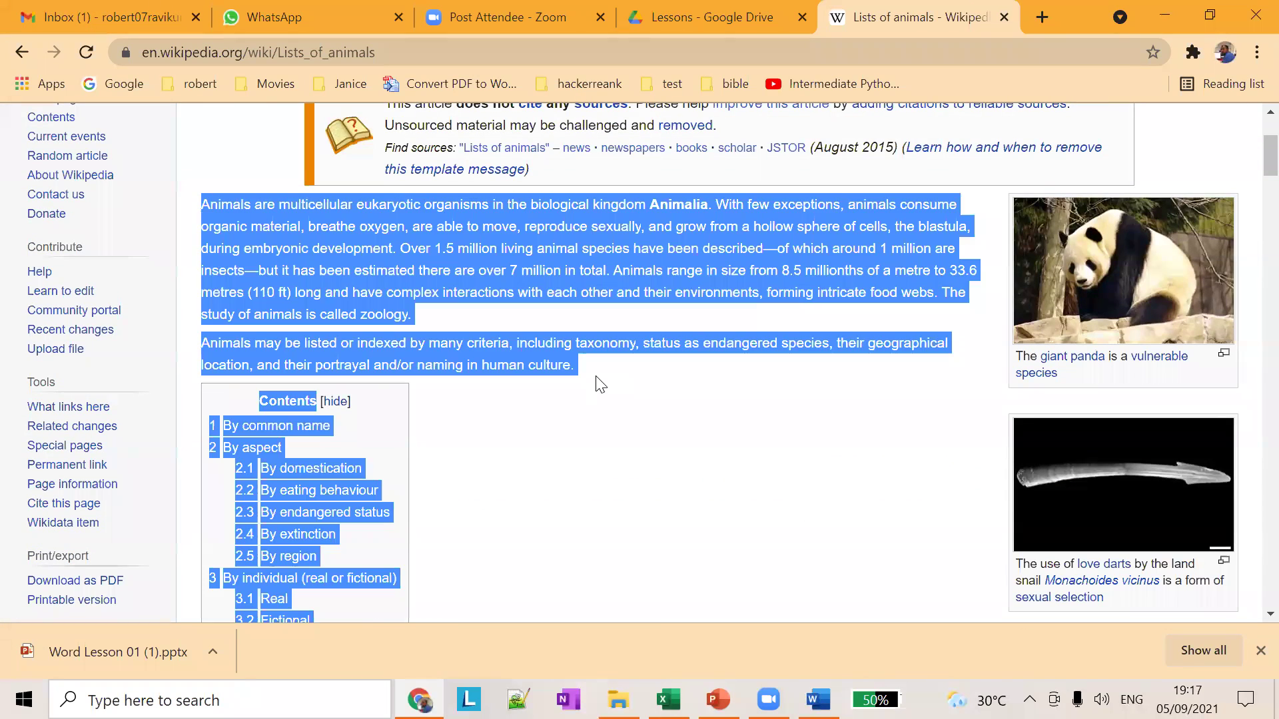
left_click(588, 370)
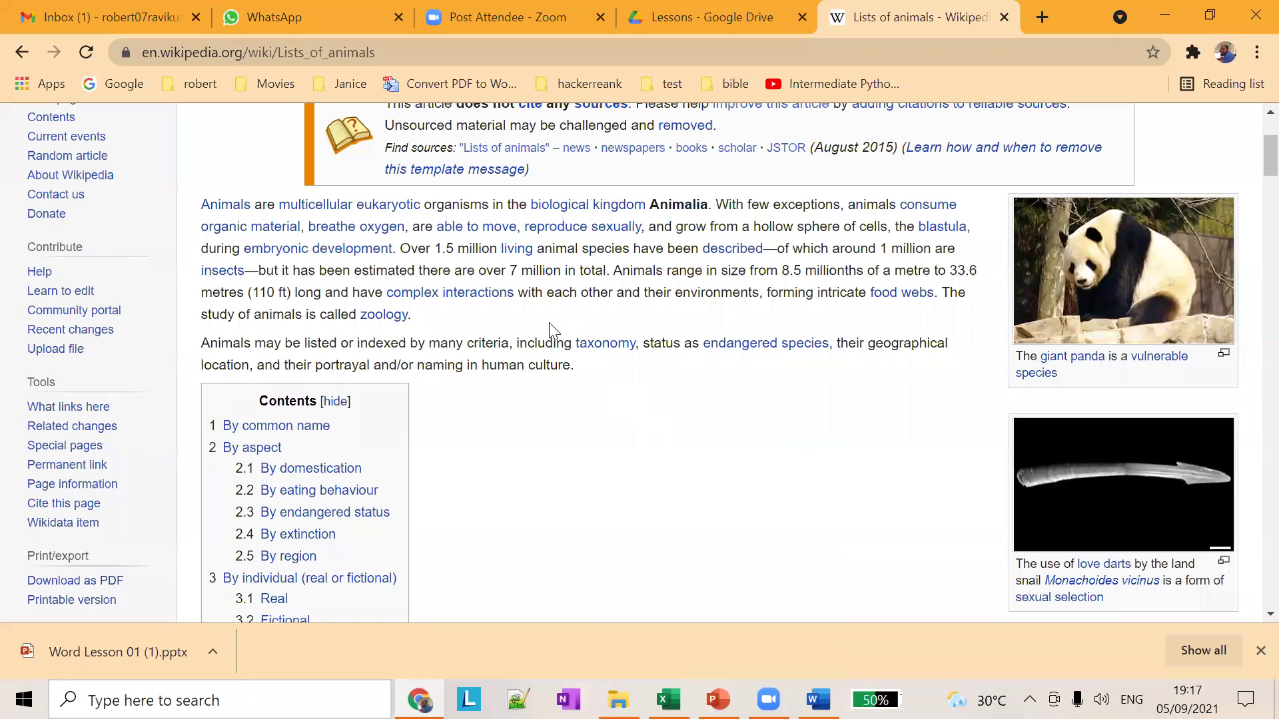
left_click(287, 19)
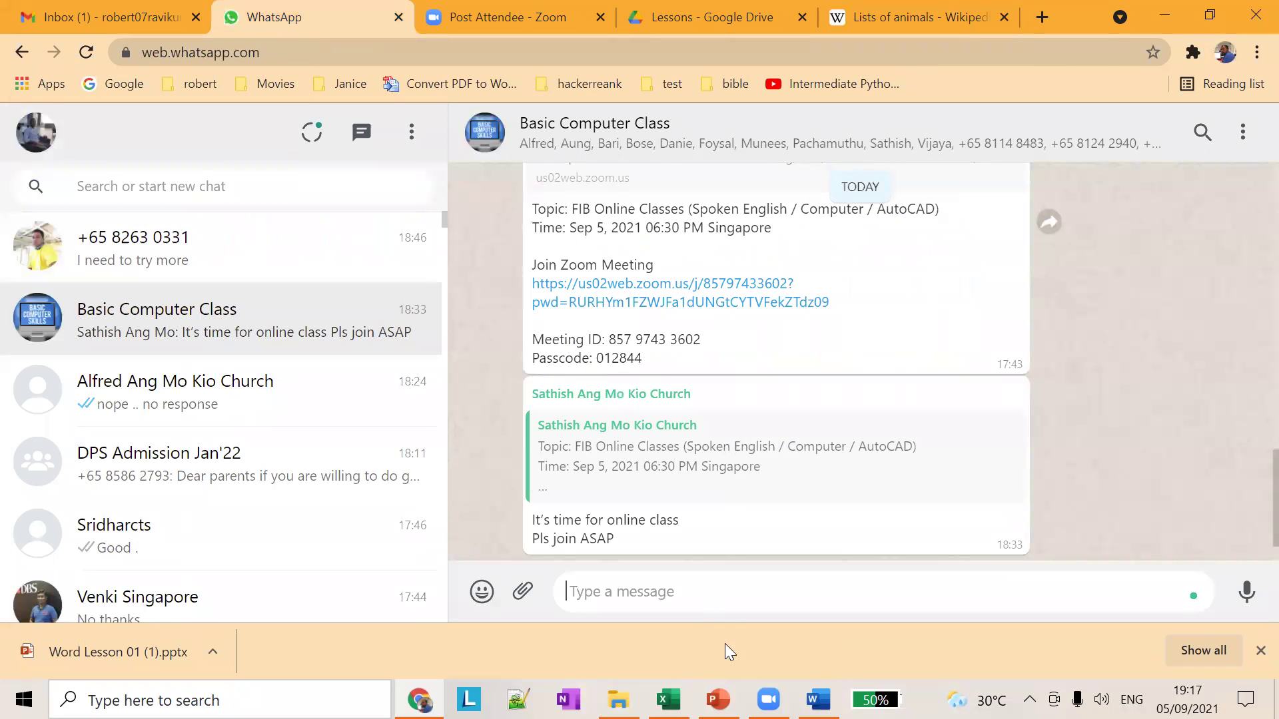
Step: View slide 12's insertion-point shortcuts, then slide 13, 'Using Backspace and Delete'
left_click(1259, 651)
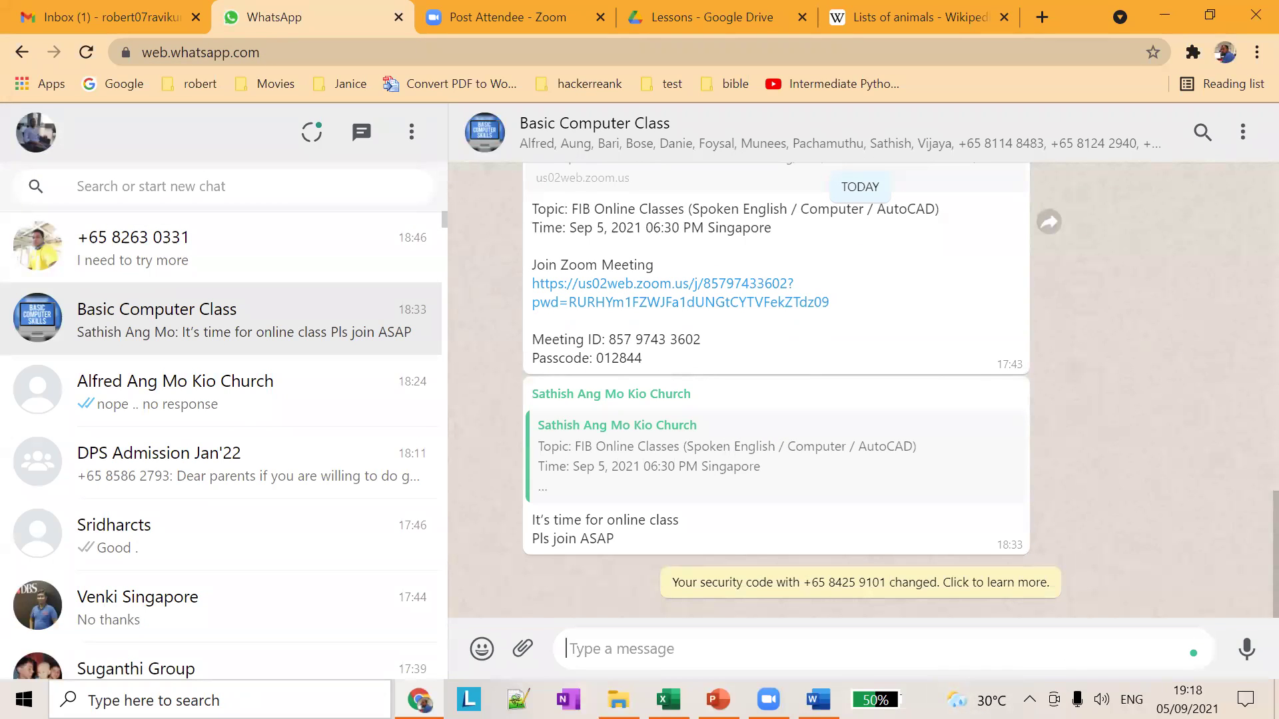
left_click(718, 699)
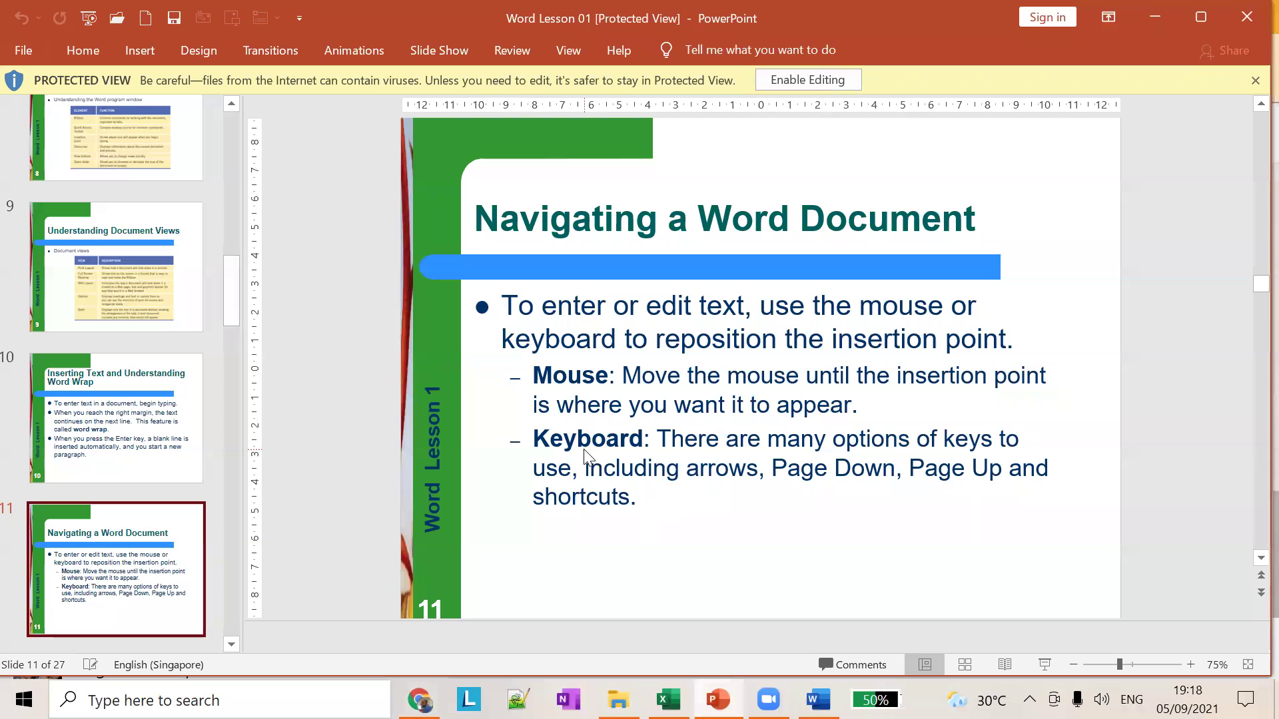
scroll(209, 501, "down", 5)
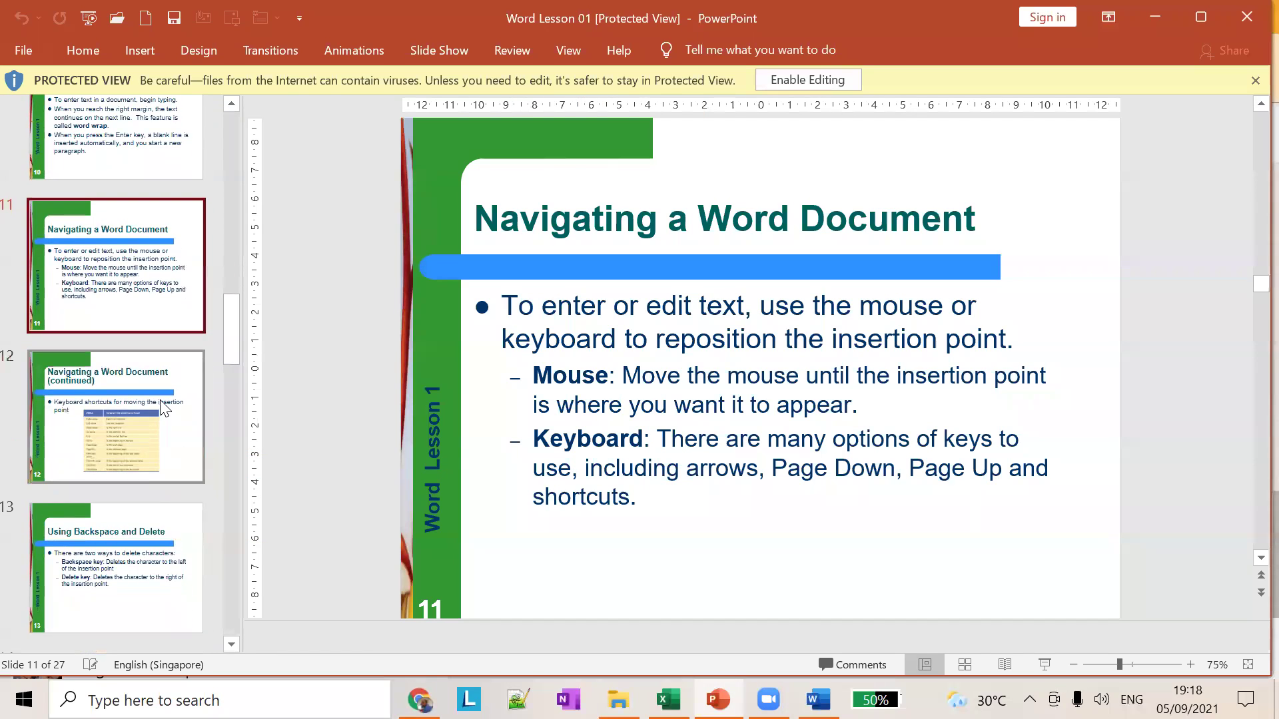
left_click(162, 404)
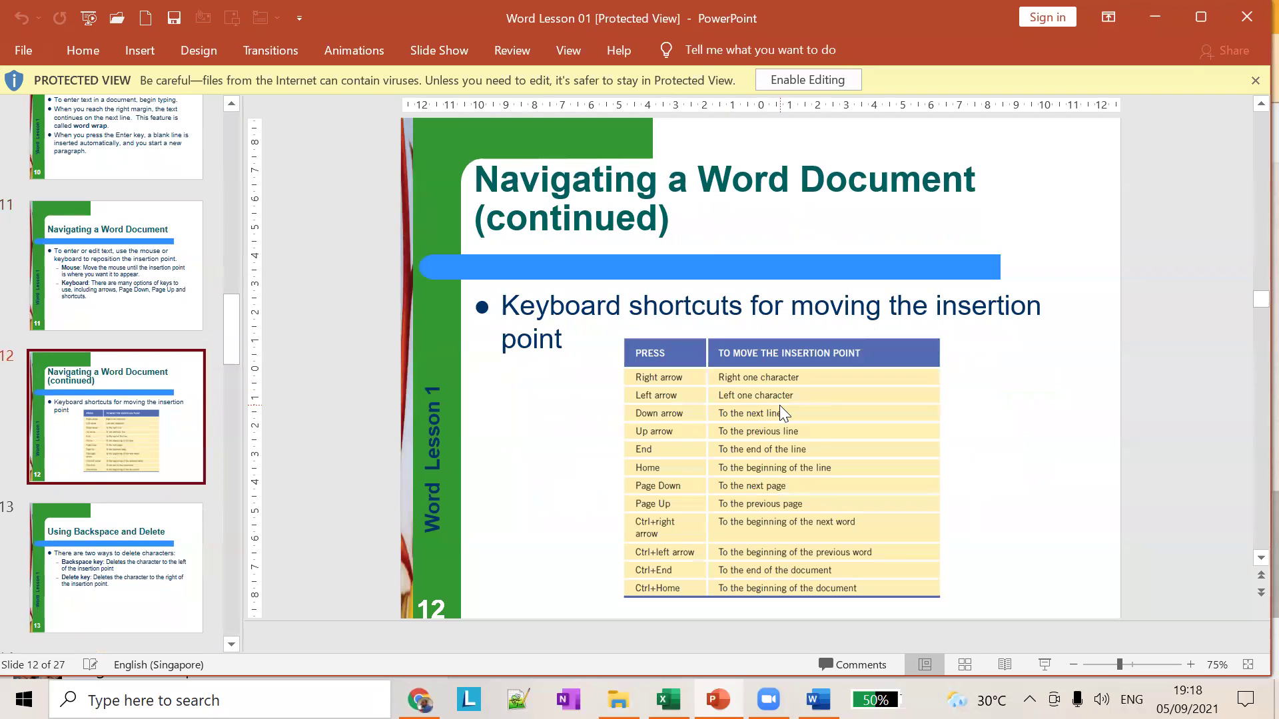
scroll(803, 396, "up", 3)
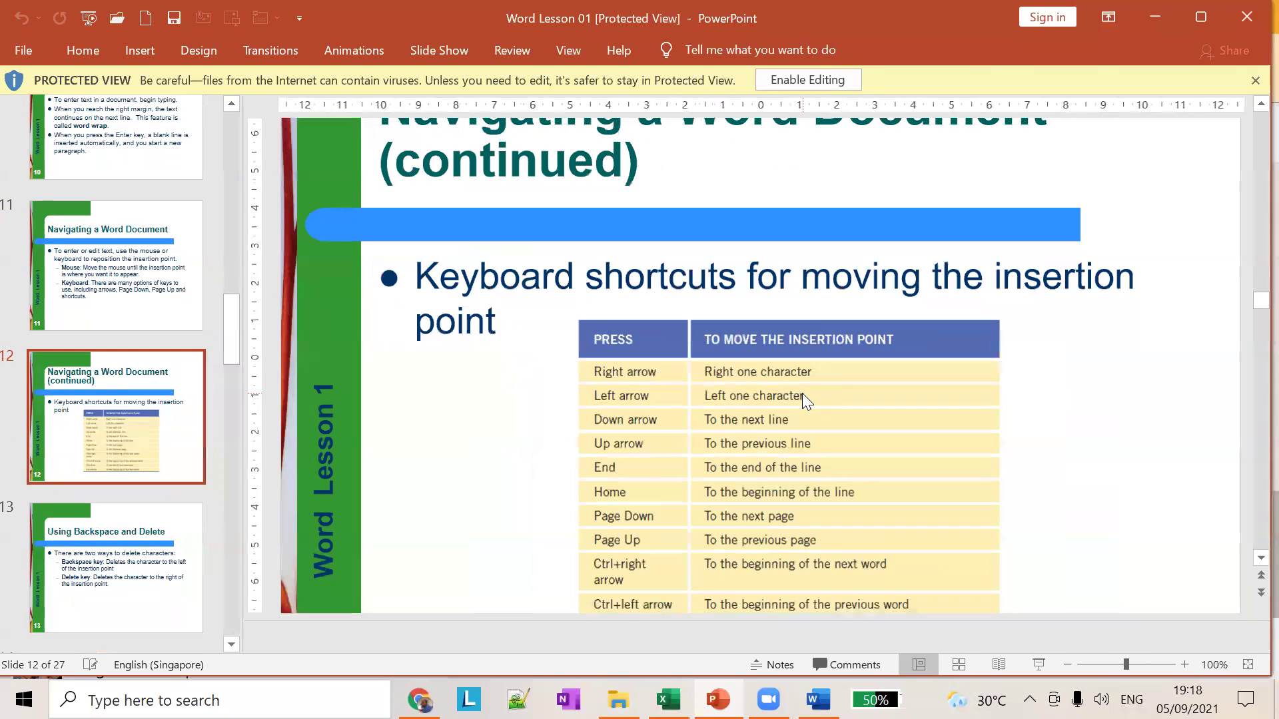
scroll(802, 393, "up", 1)
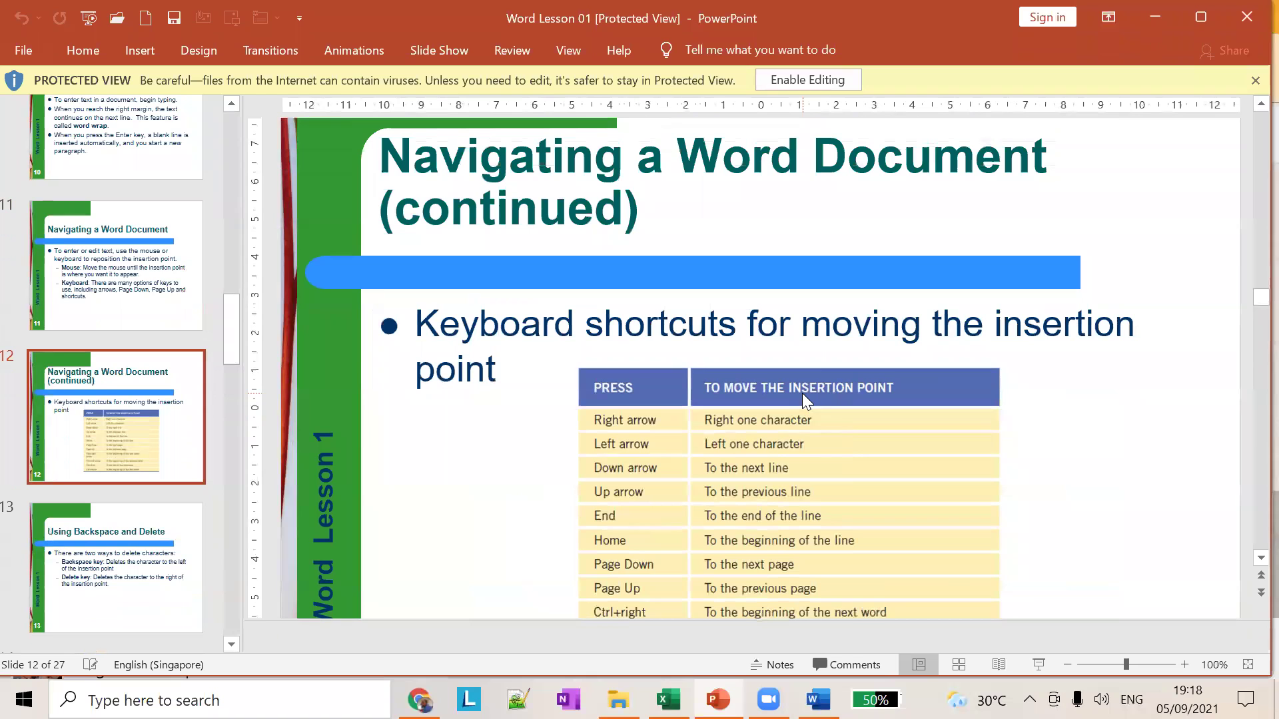
scroll(802, 392, "down", 1)
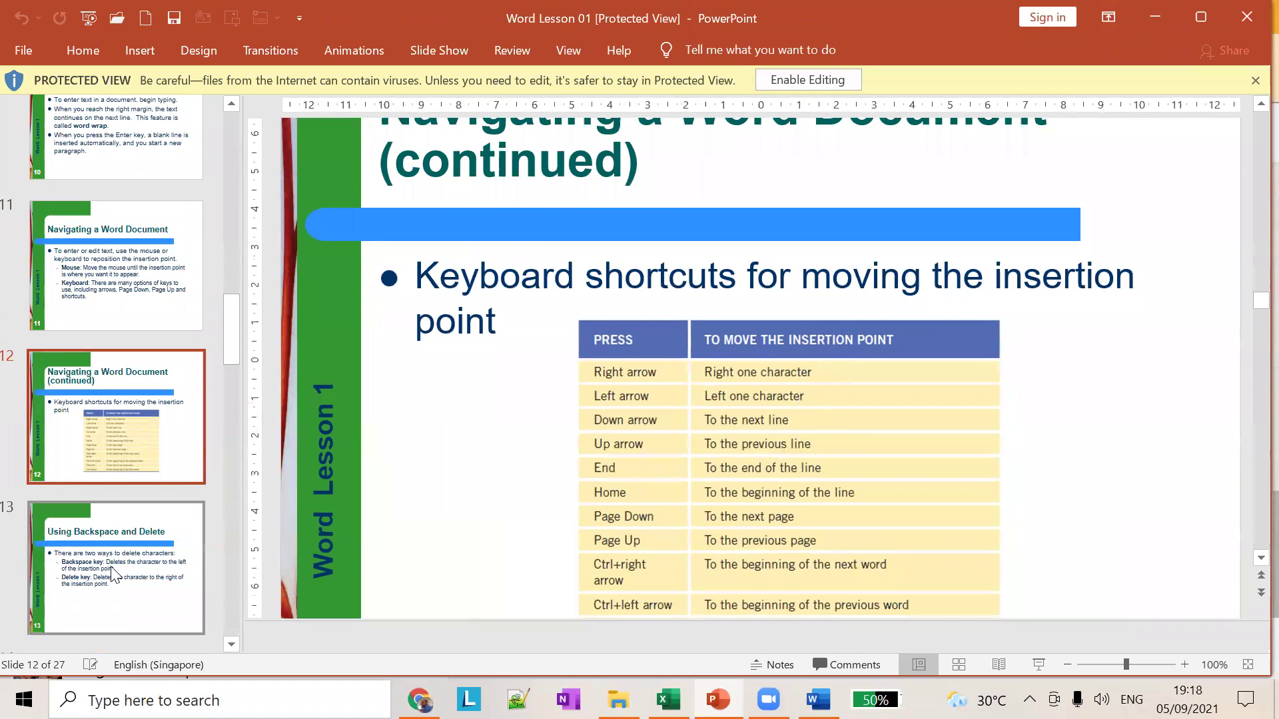
left_click(113, 574)
scroll(132, 534, "down", 5)
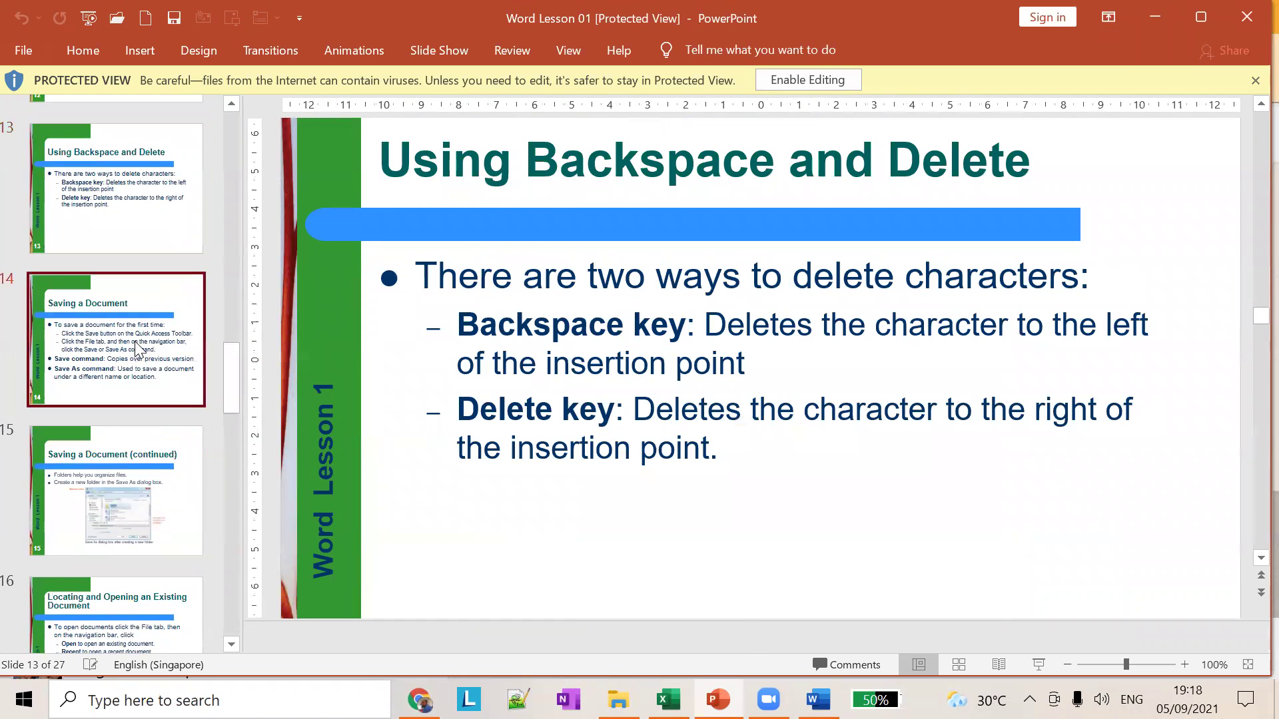
Step: Flip ahead to slides 14 and 15, then back to slide 11 on navigating
left_click(137, 348)
left_click(125, 465)
scroll(94, 393, "up", 3)
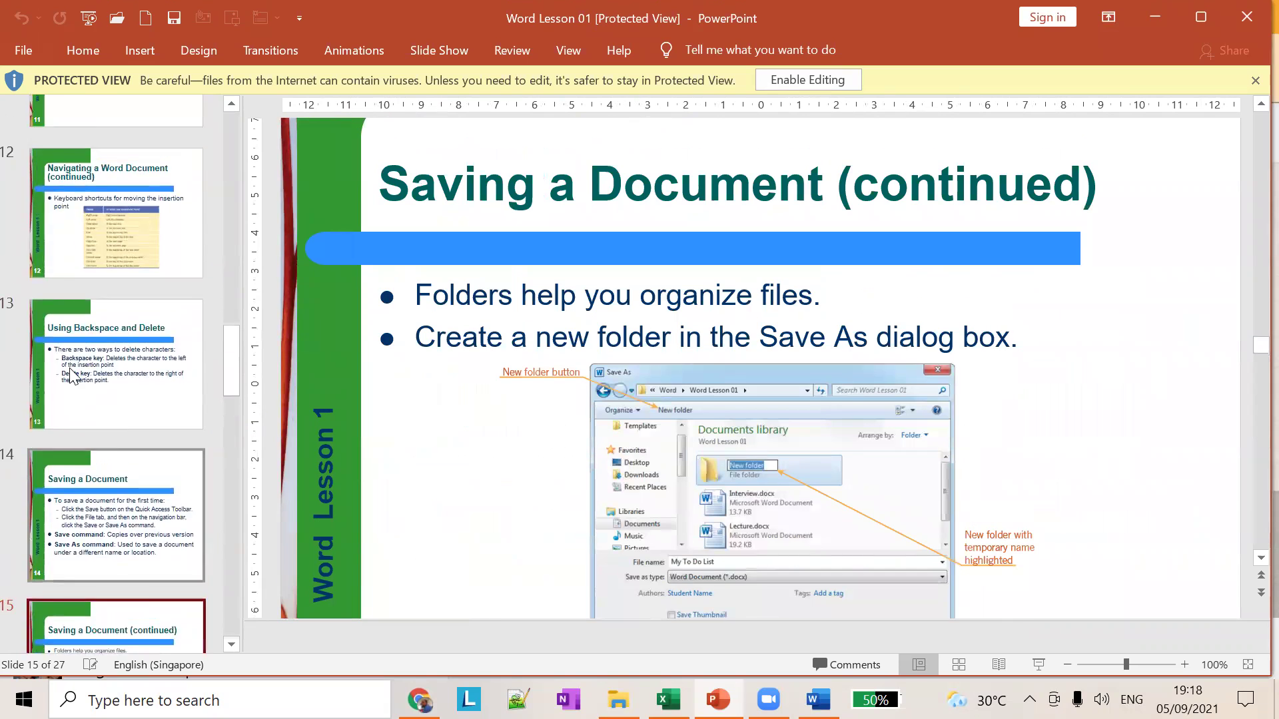
scroll(72, 375, "up", 3)
left_click(72, 375)
left_click(86, 263)
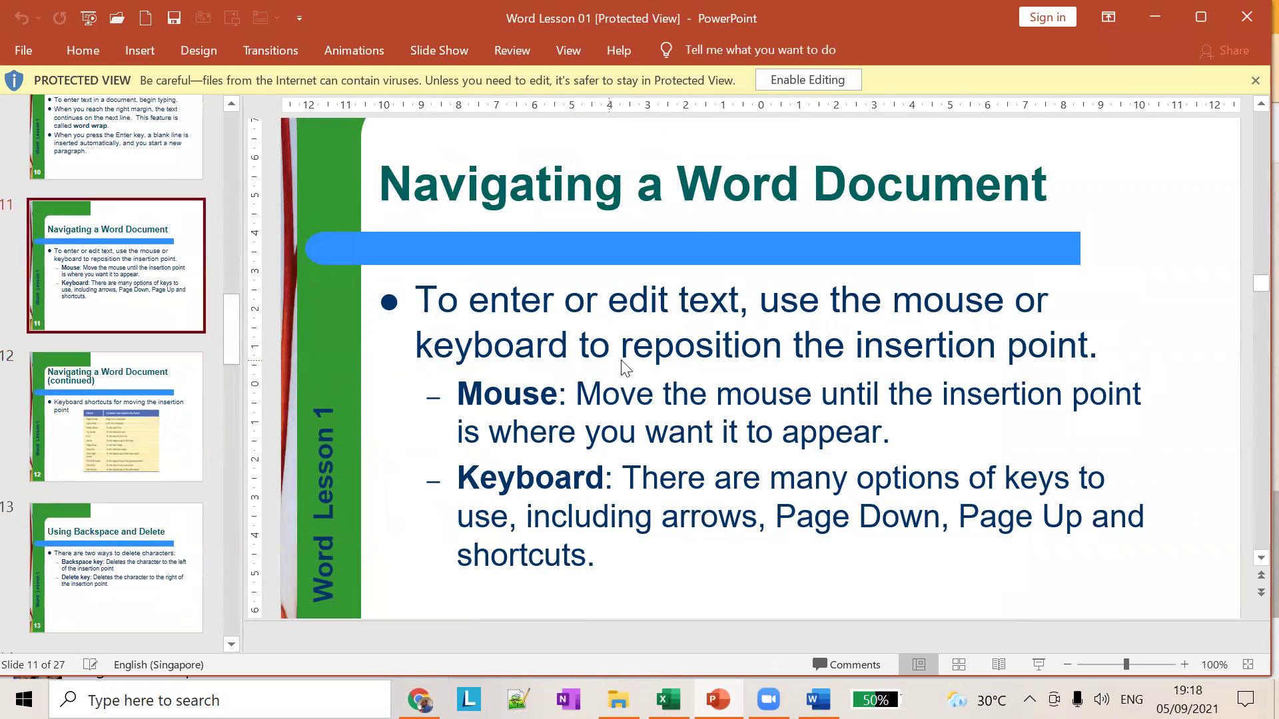
Step: Clear all existing text from Document3, leaving an empty page
left_click(818, 699)
left_click_drag(552, 505, 314, 302)
type("IN")
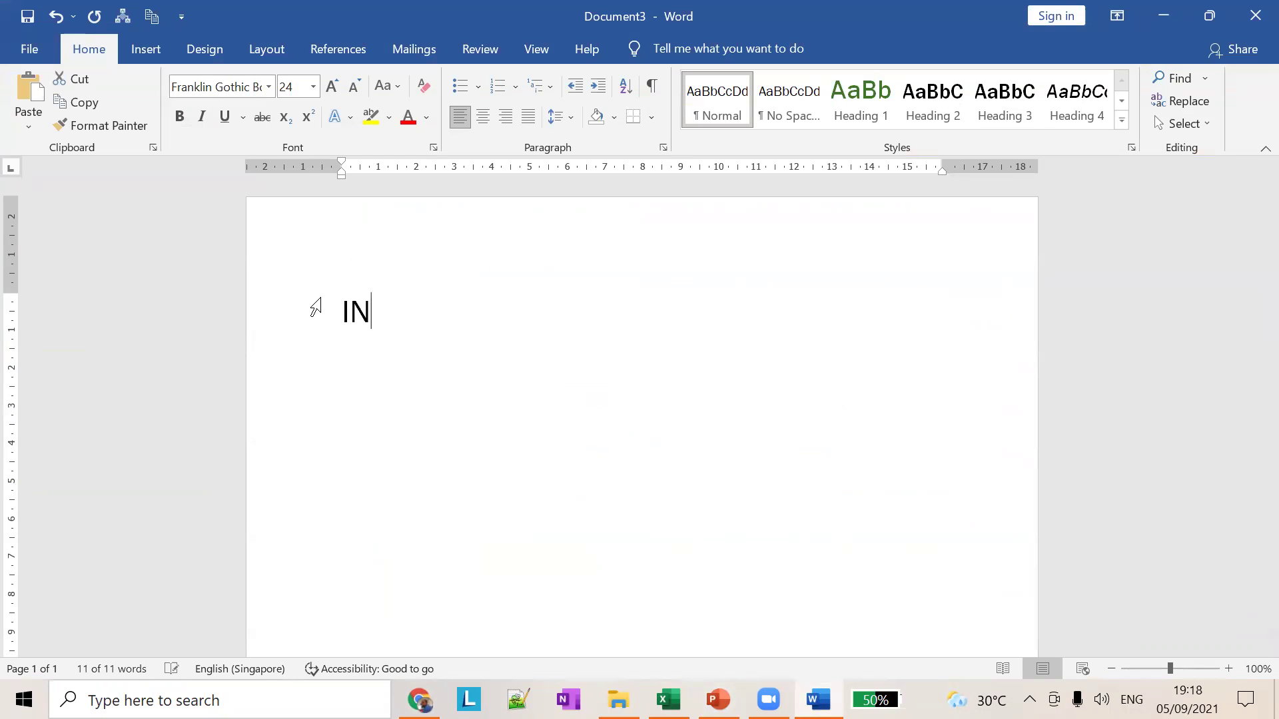
type("t")
key("BackSpace")
key("BackSpace")
key("BackSpace")
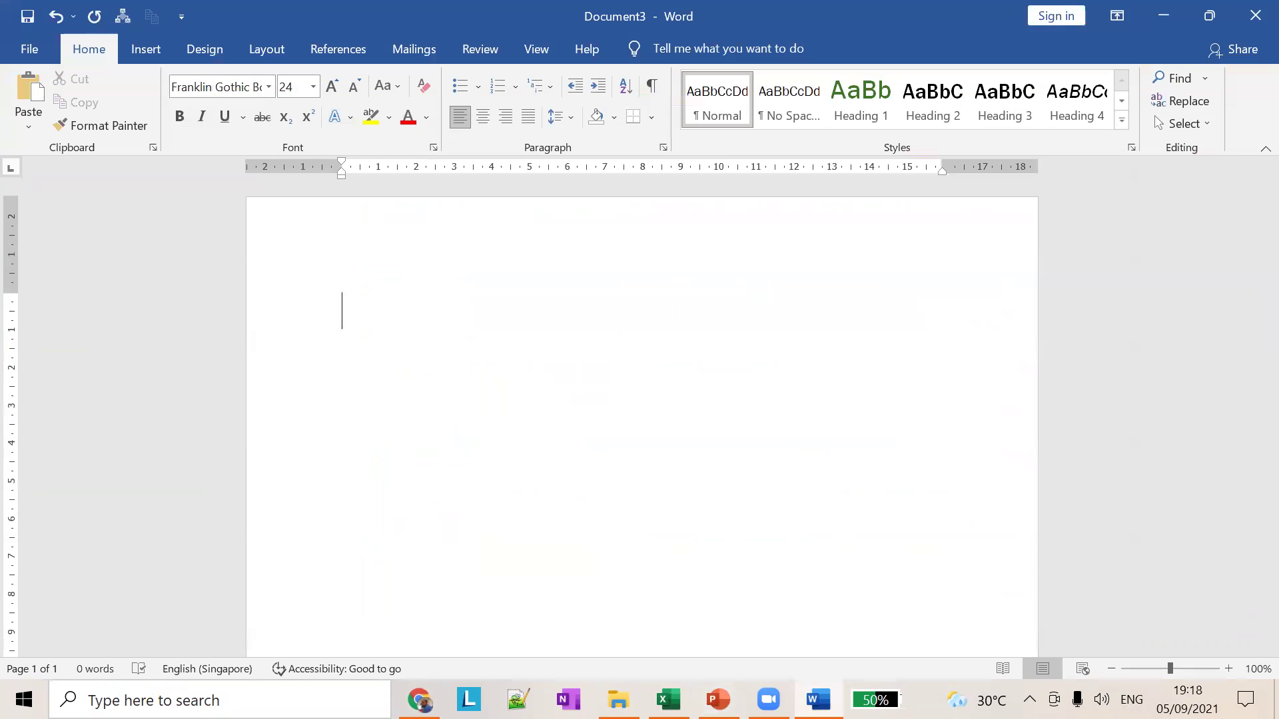
Step: Copy the Lists of animals article's two intro paragraphs and paste them into Document3
key("alt+Tab")
key("alt+Tab")
key("Tab")
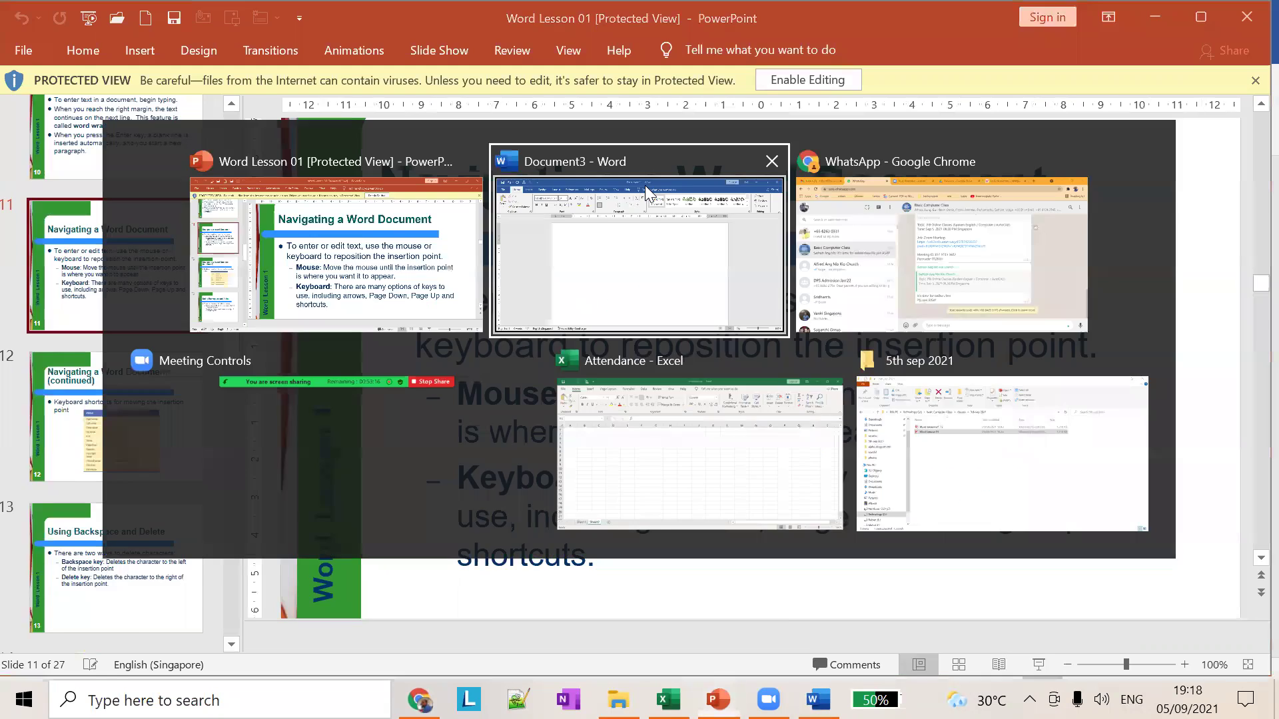
left_click(904, 30)
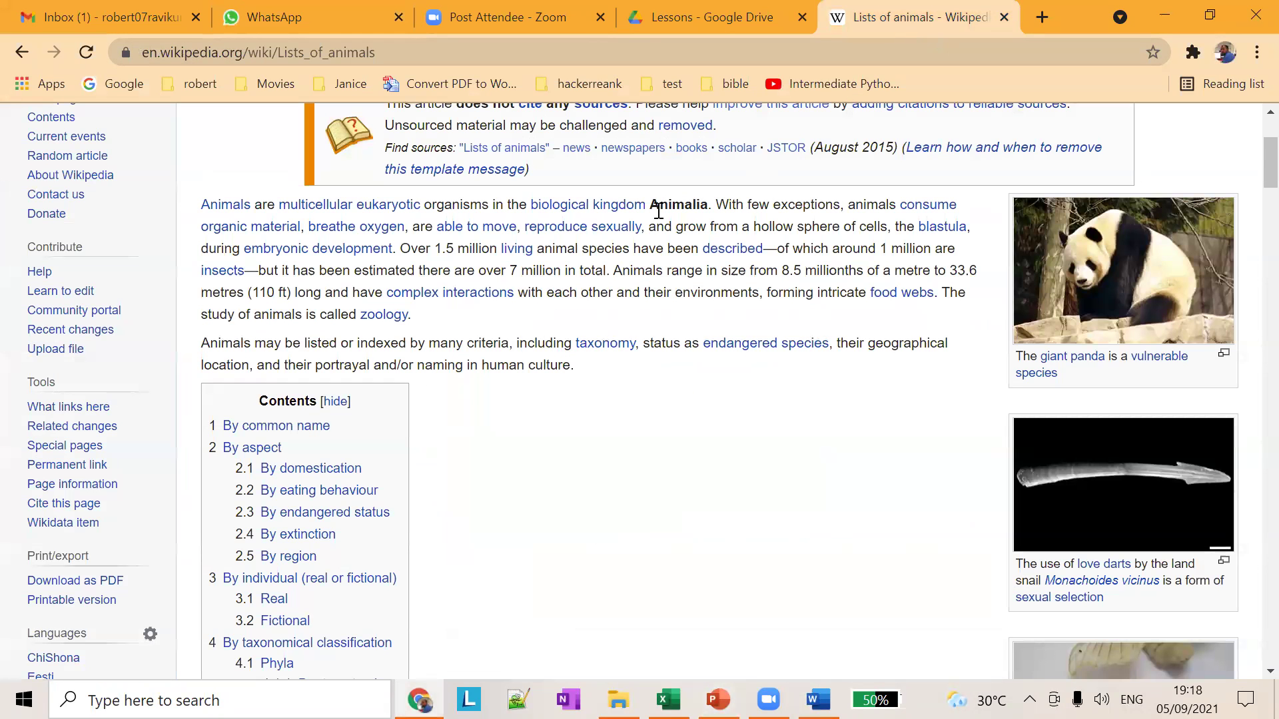
left_click_drag(576, 365, 200, 199)
key("ctrl+c")
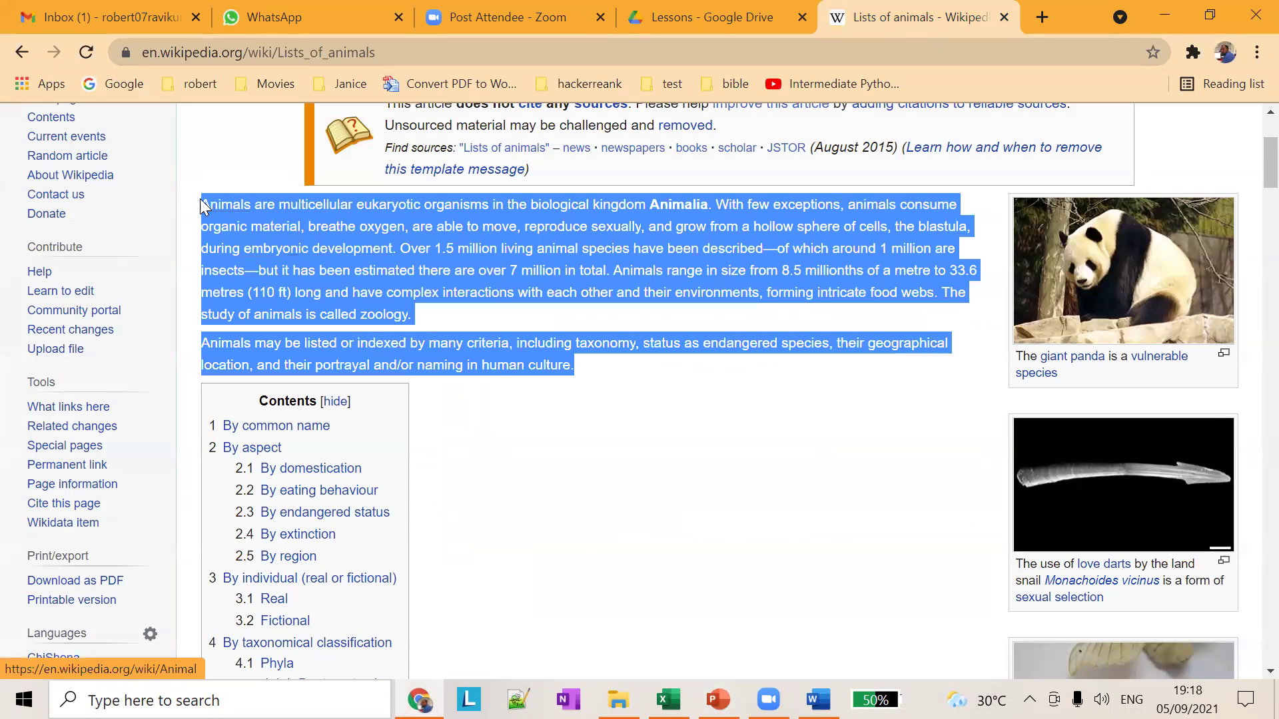
key("alt+Tab")
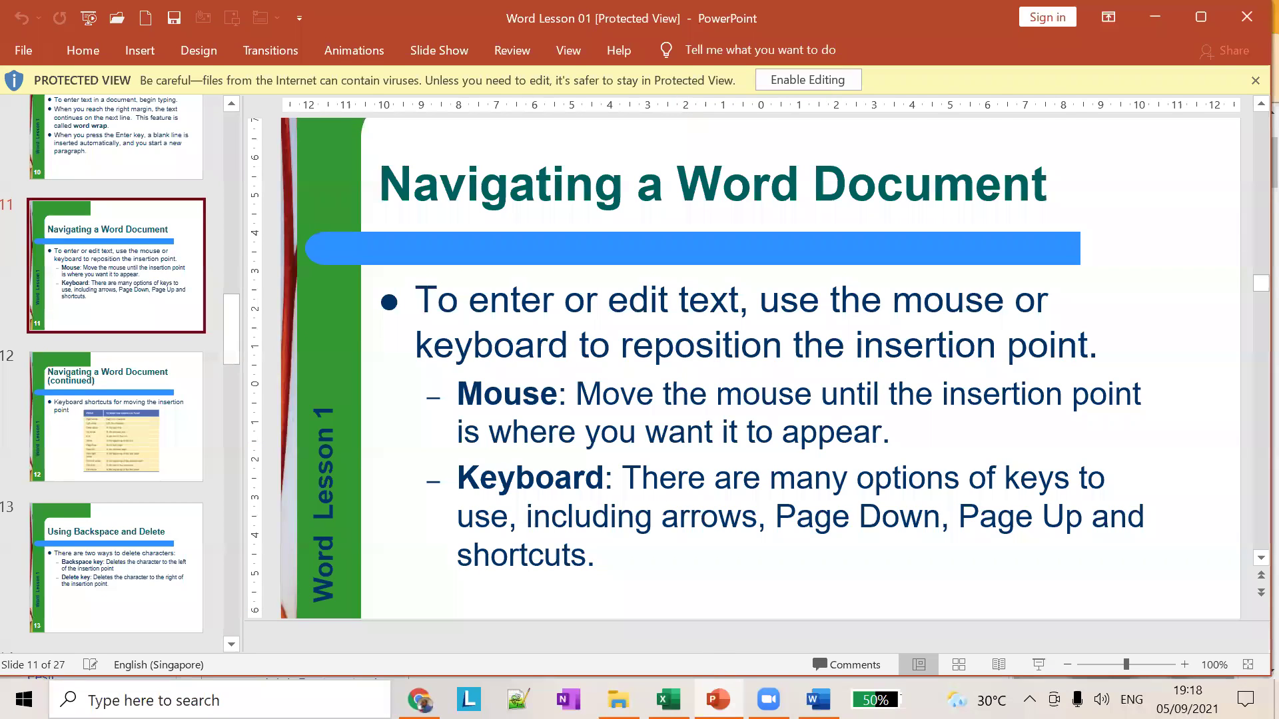
key("alt+Tab")
key("ctrl+v")
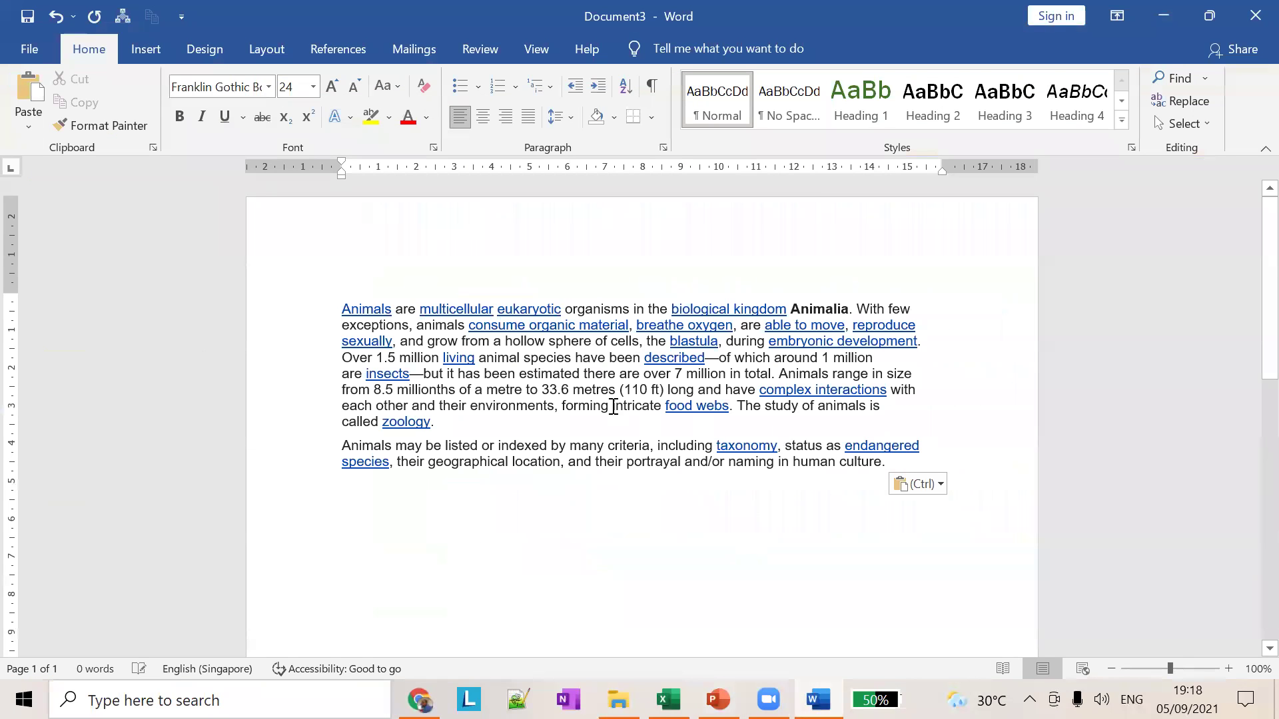
Step: Set all the pasted animal paragraphs to 18 pt and scroll through the page
key("ctrl+a")
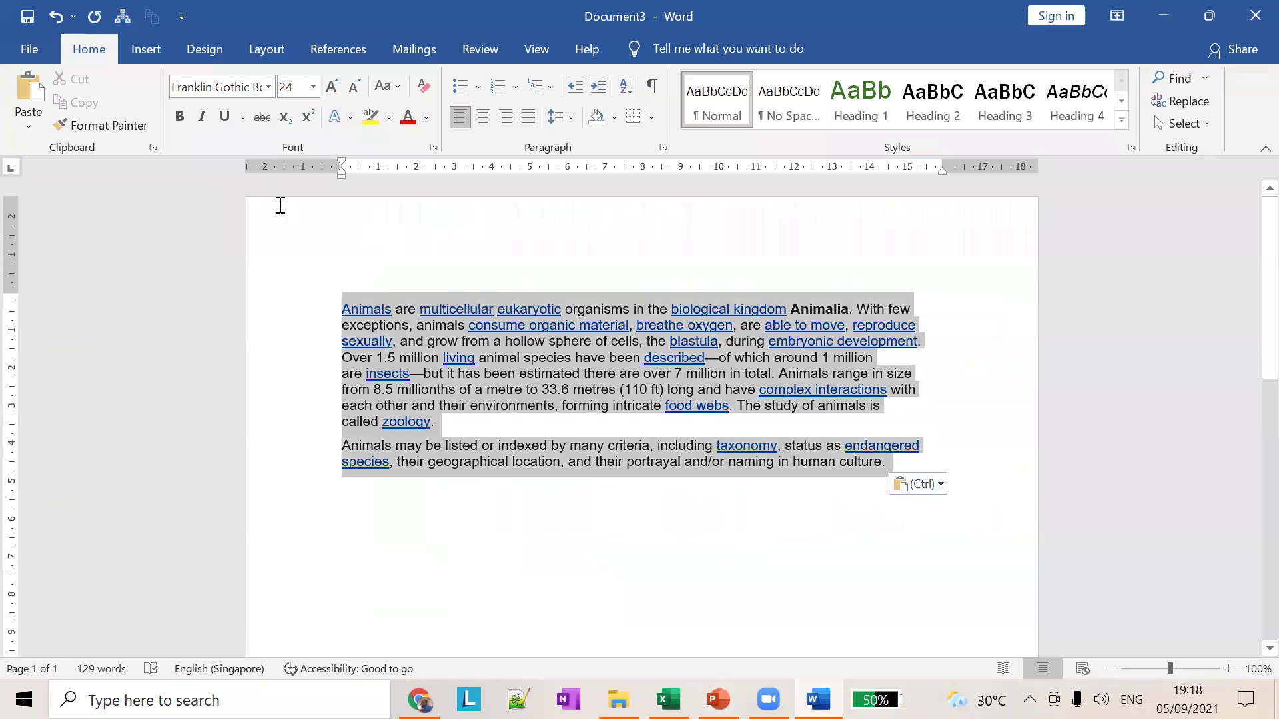
left_click(313, 87)
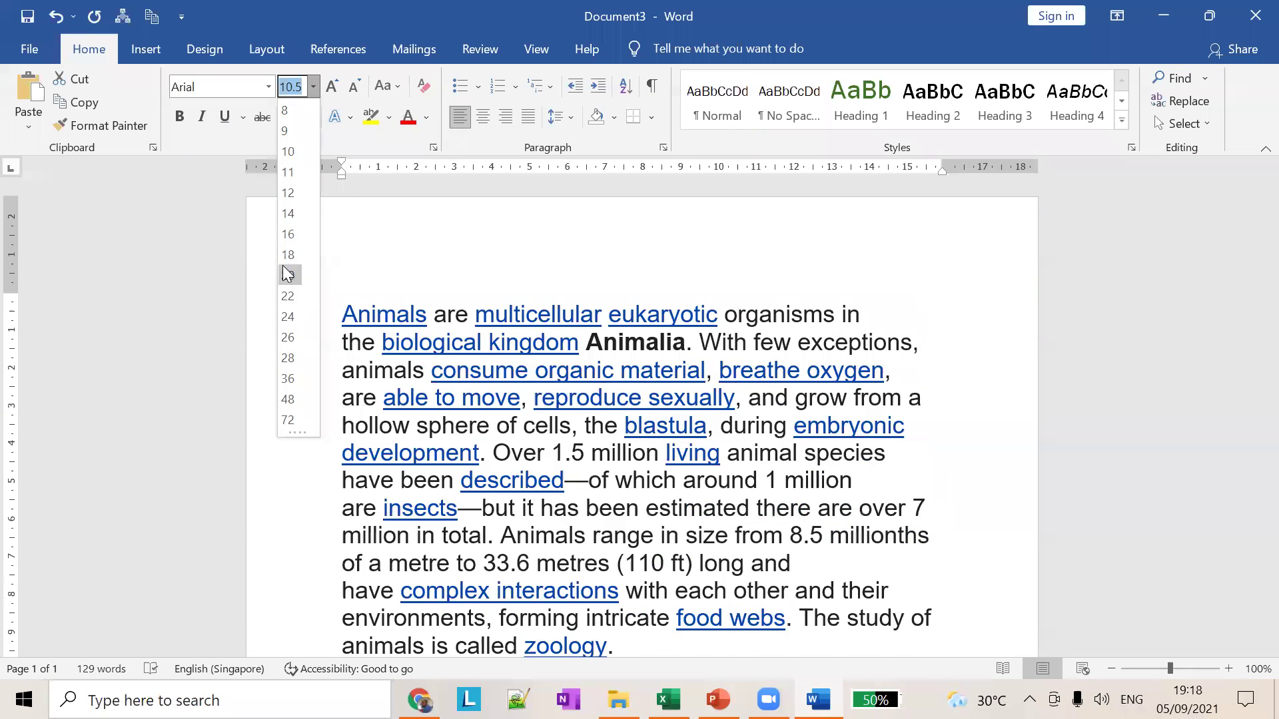
left_click(288, 255)
left_click(957, 348)
scroll(997, 351, "down", 3)
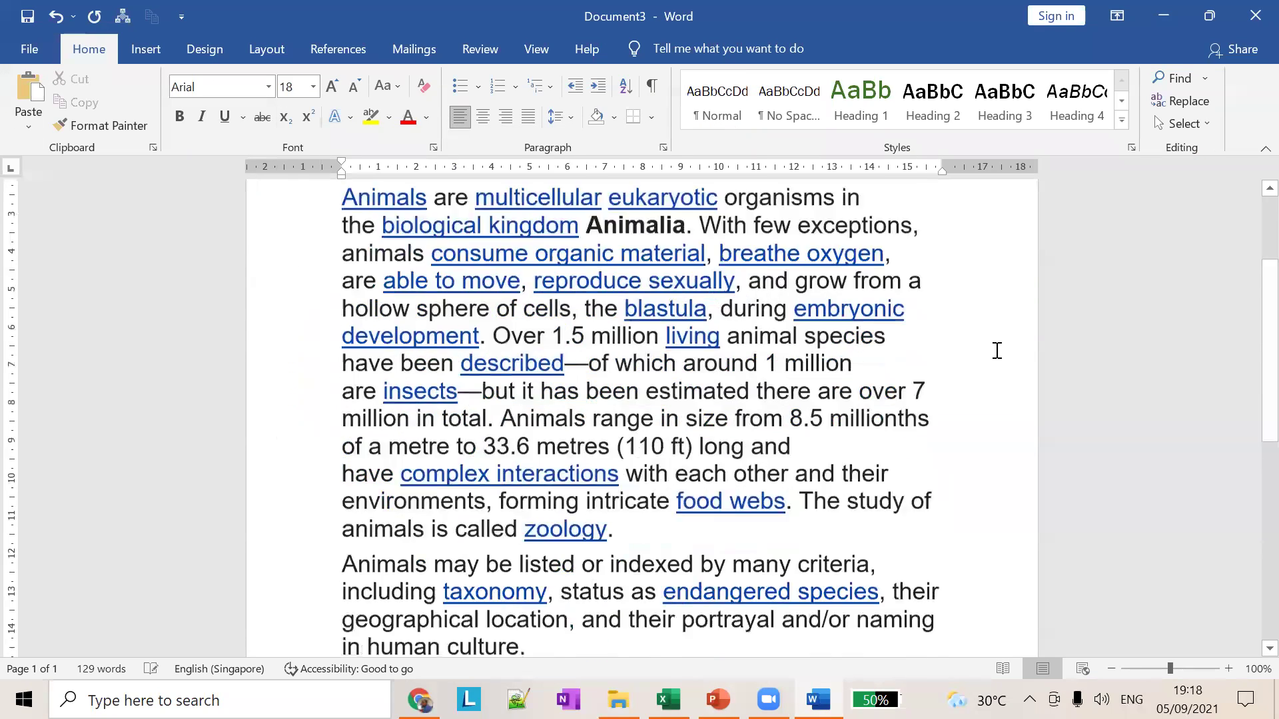
scroll(997, 351, "down", 3)
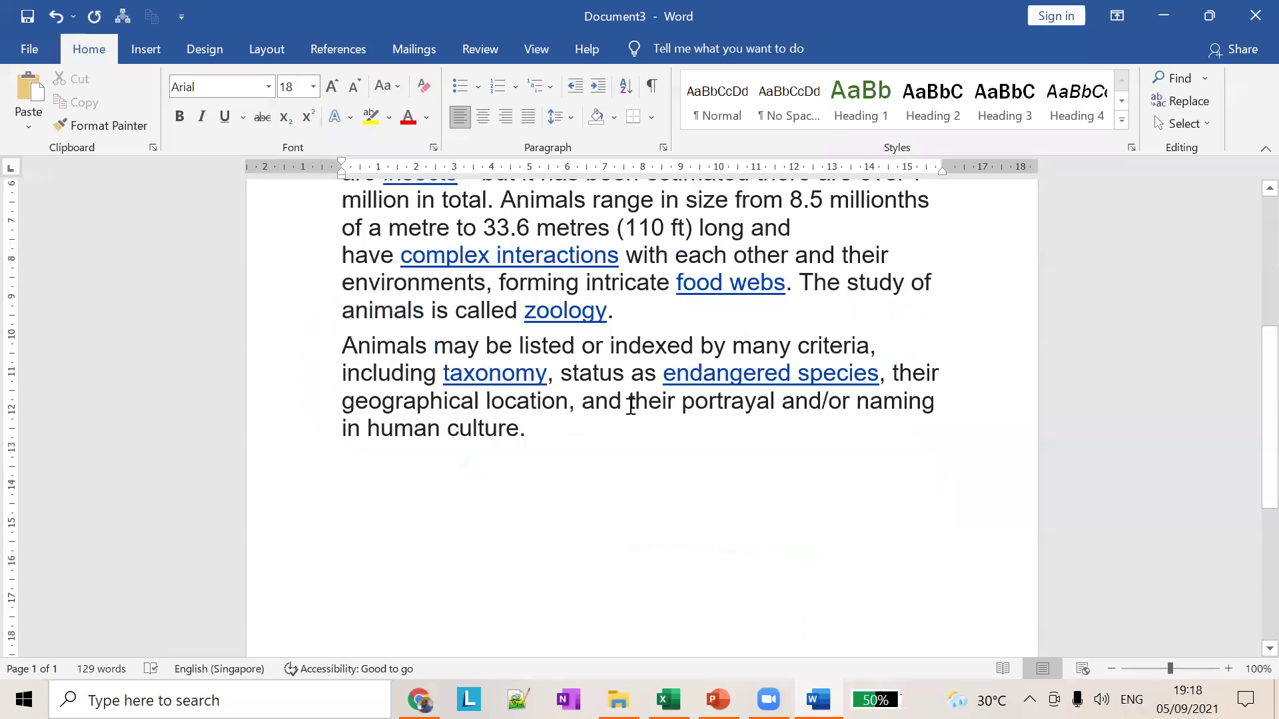
scroll(631, 406, "up", 5)
scroll(561, 240, "down", 2)
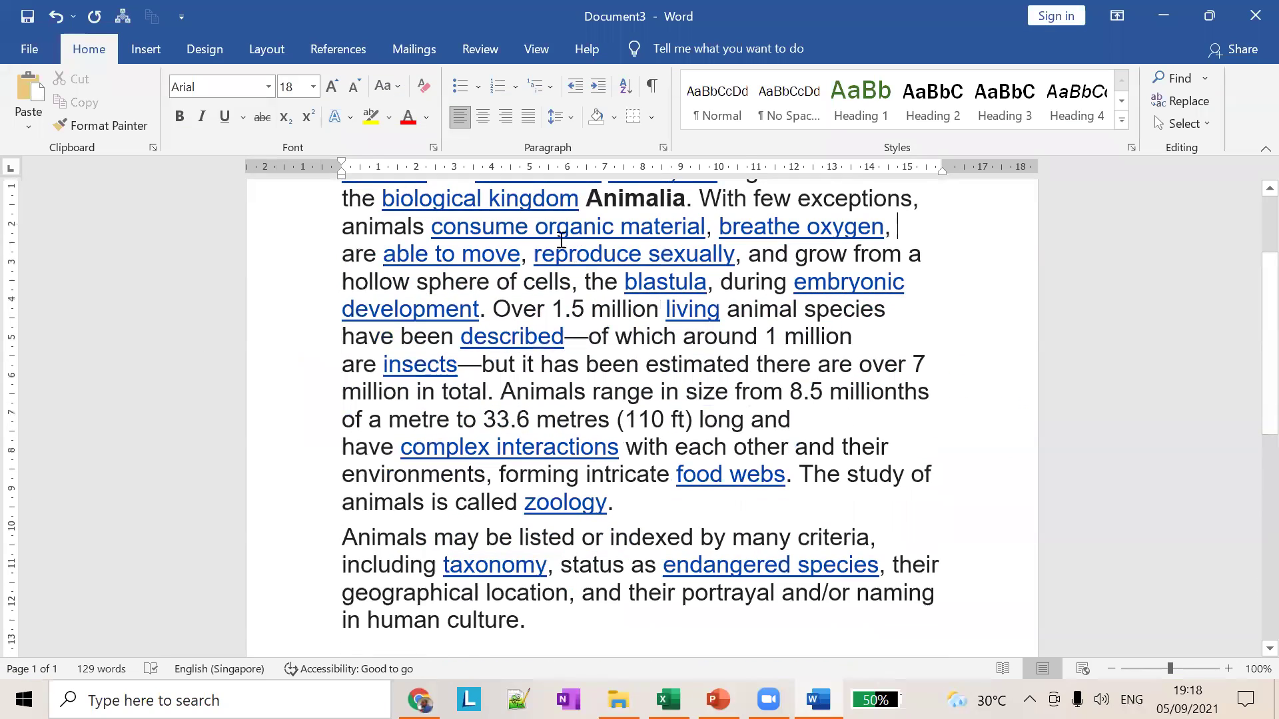
scroll(796, 423, "down", 2)
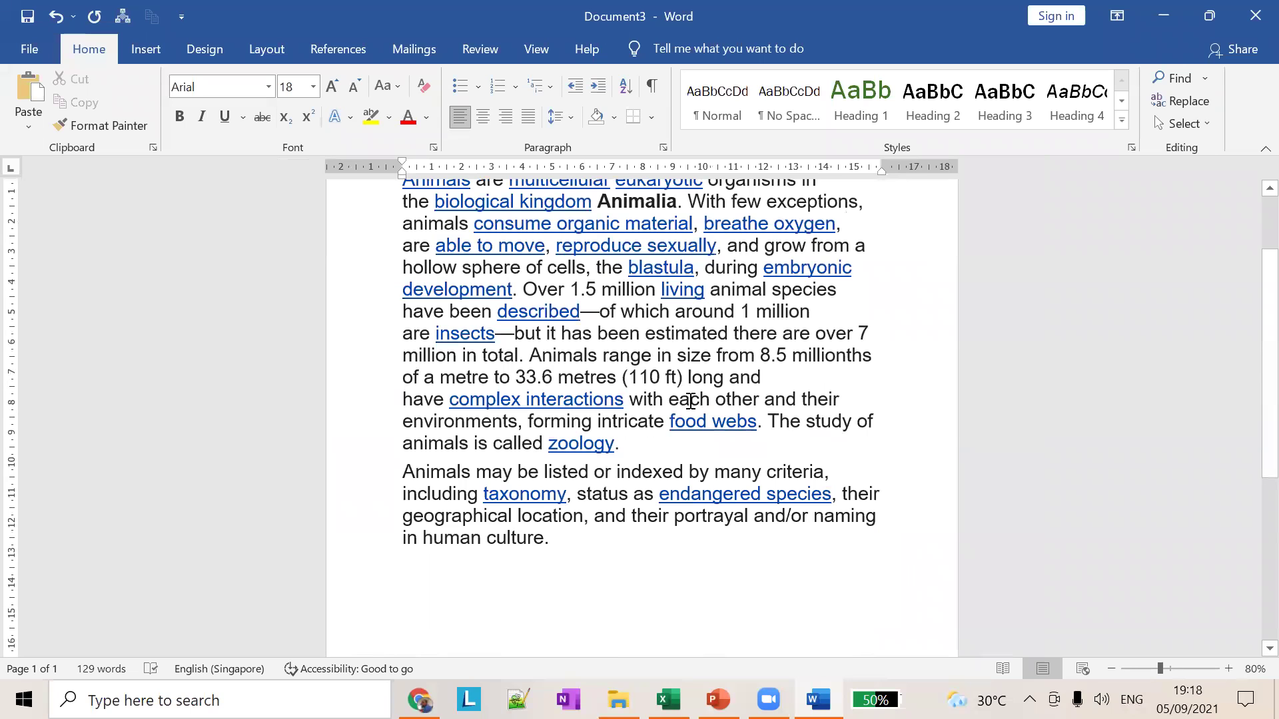
scroll(691, 401, "down", 1)
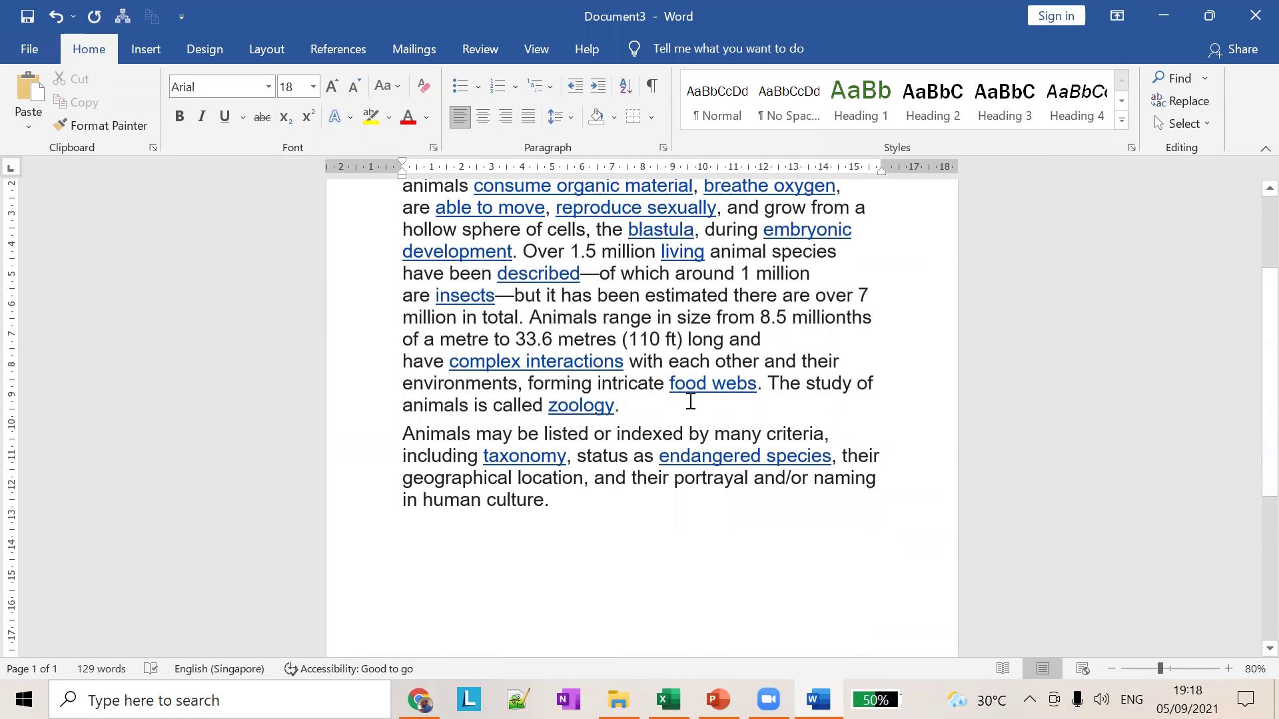
scroll(691, 401, "up", 3)
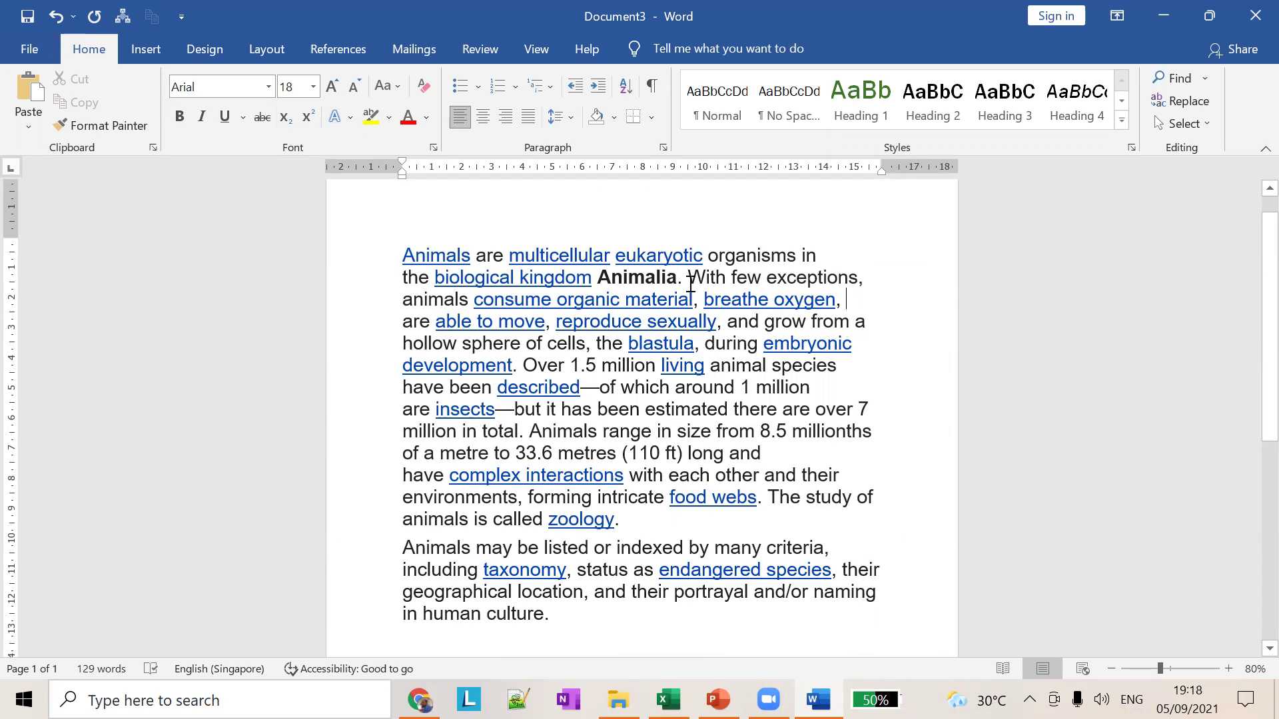
Step: Insert the sentence 'Animals are carnivores and herbivores' after Animalia, before 'With'
left_click_drag(402, 253, 679, 285)
left_click(686, 283)
type(".")
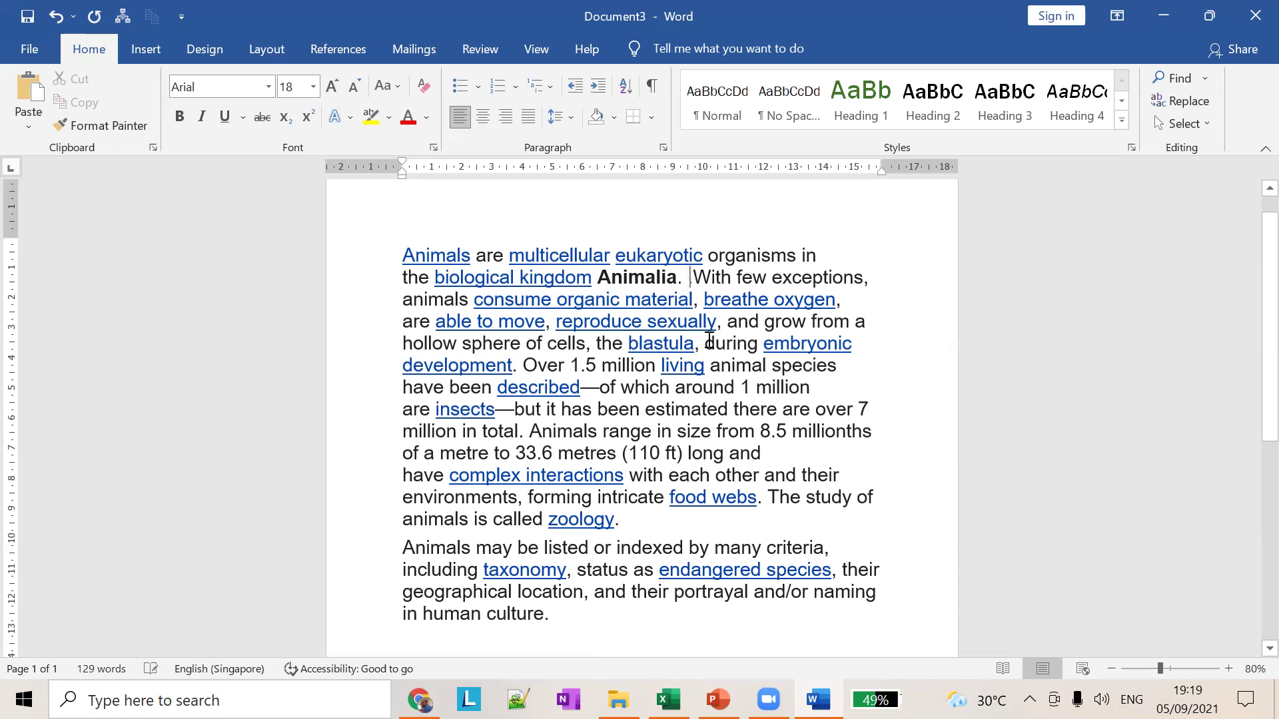
type("ANimals ")
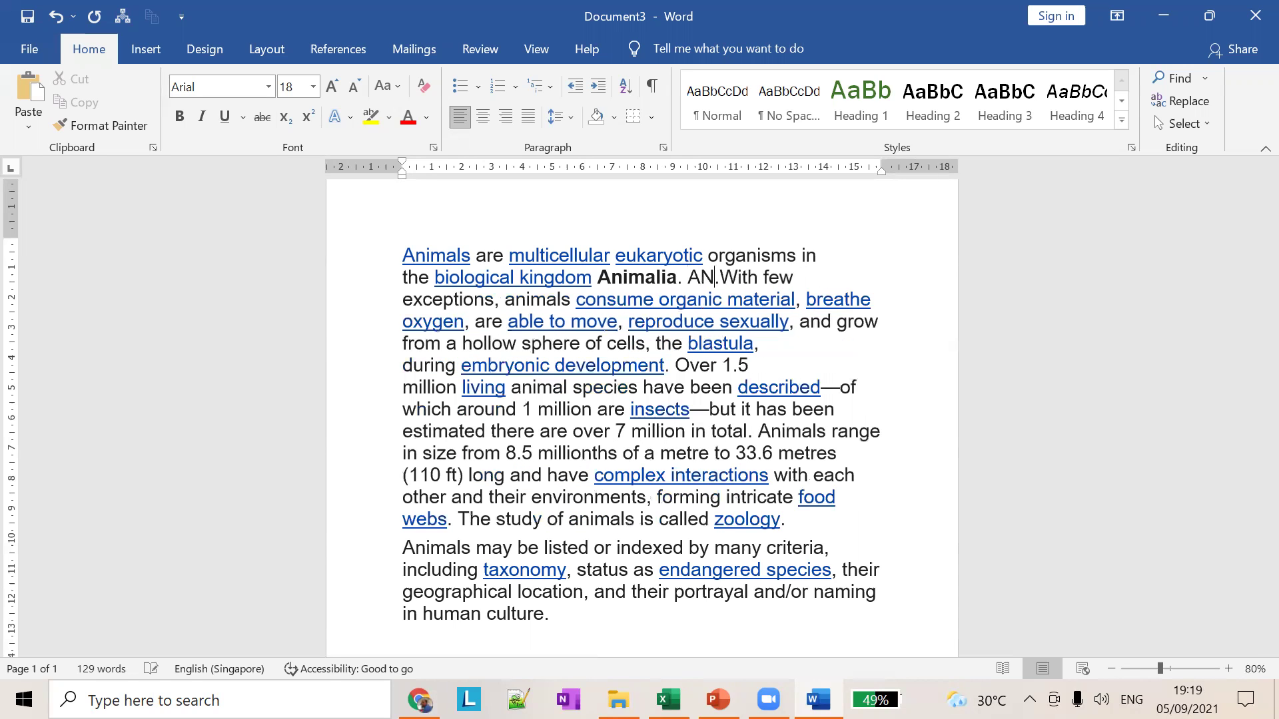
type("acr")
key("BackSpace")
key("BackSpace")
key("BackSpace")
type("are carnivor")
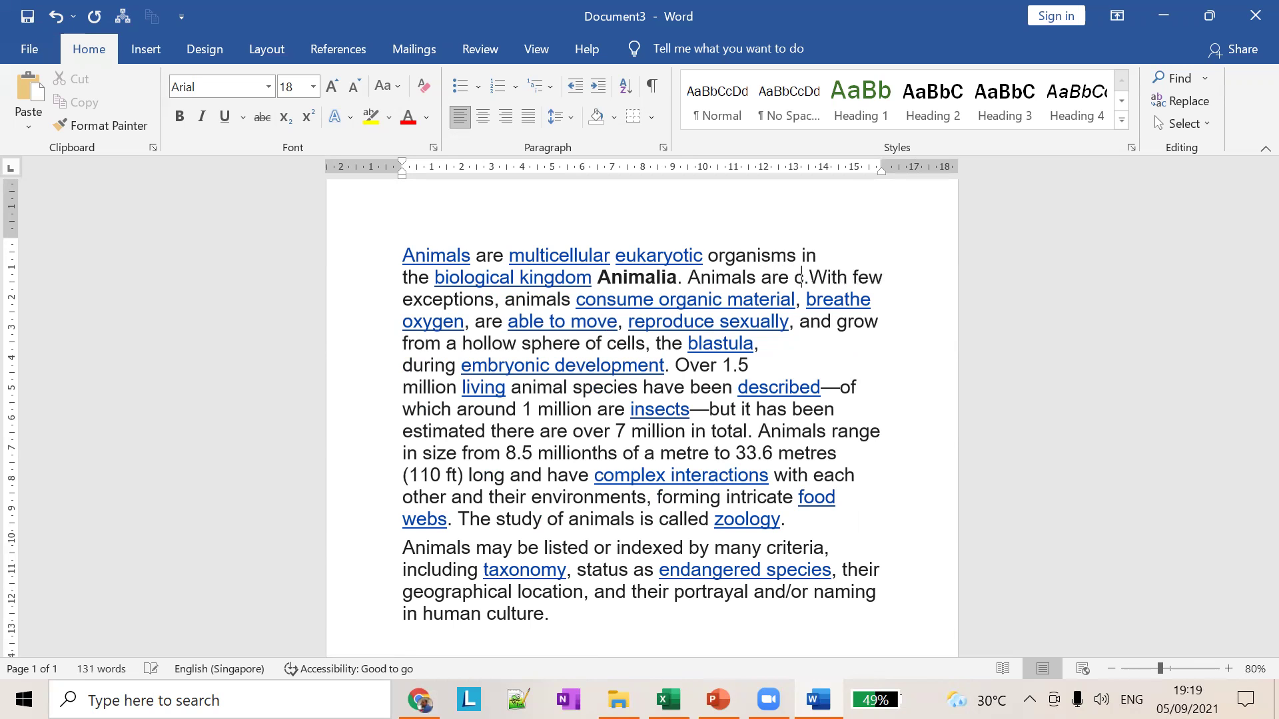
type("e")
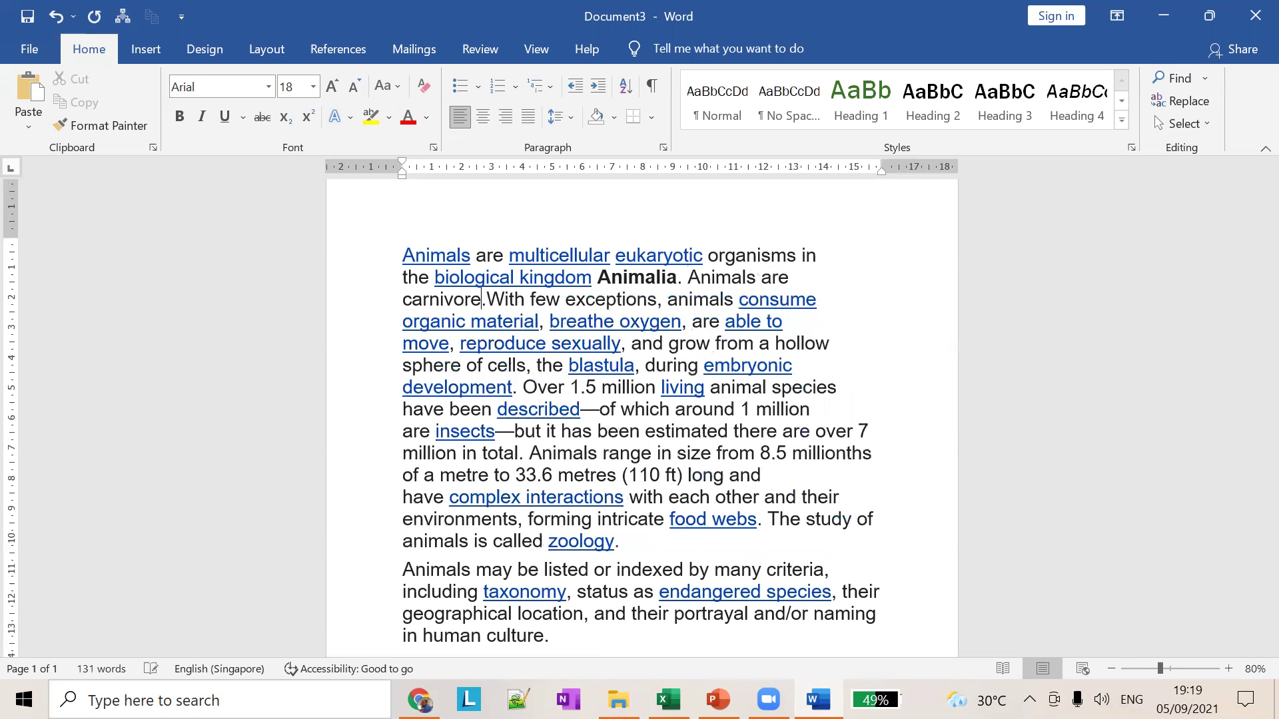
type("s and herbivores")
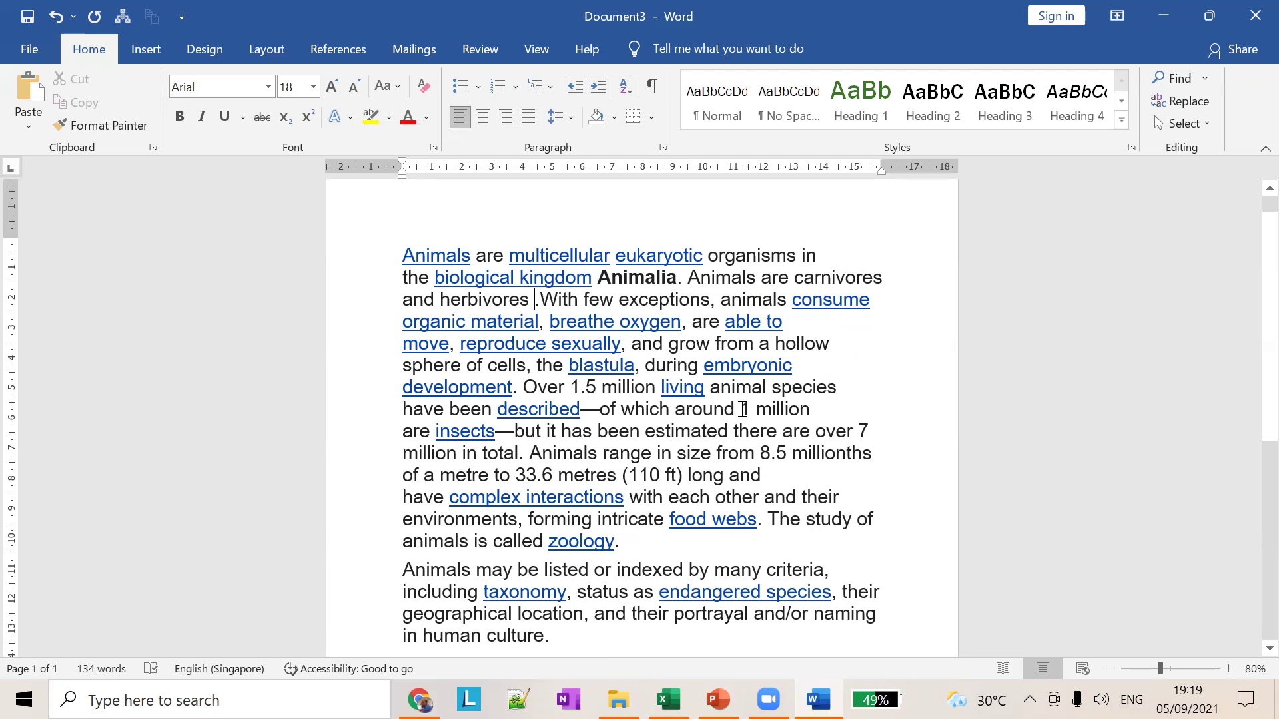
Step: Change 'around 1 million' to 'around 200 million'
left_click_drag(744, 409, 751, 409)
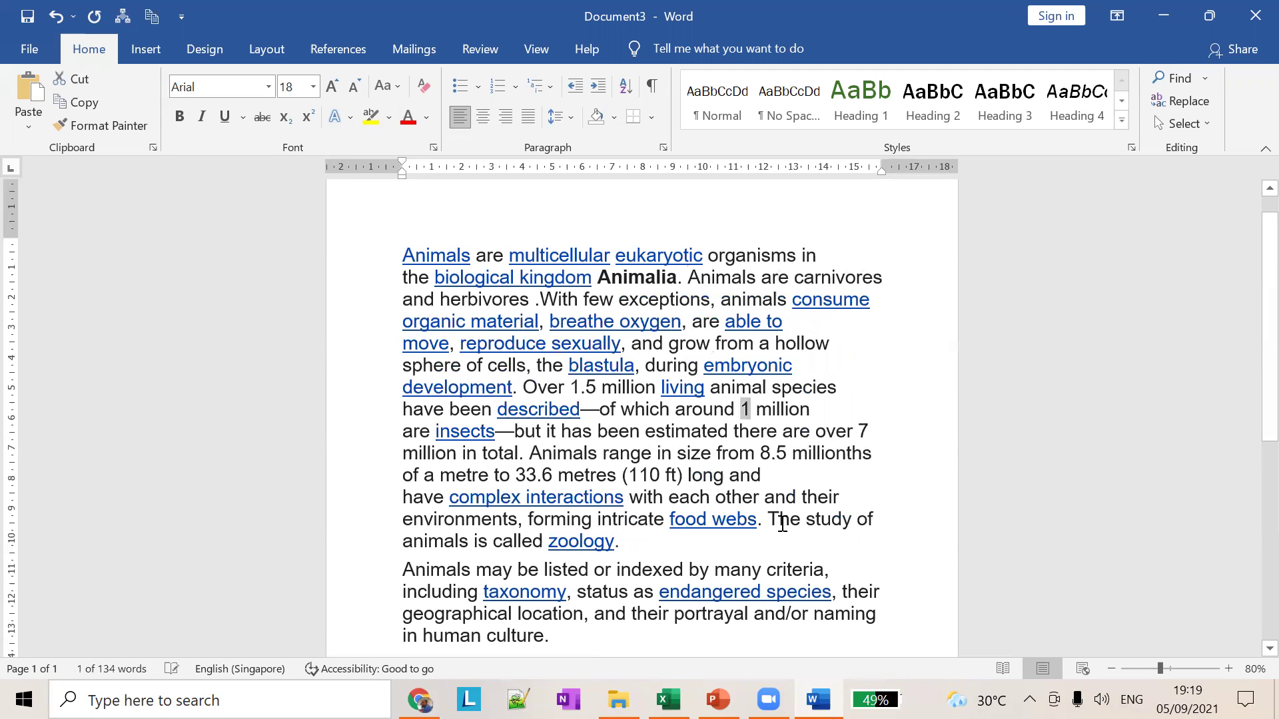
type("2-0-0")
key("BackSpace")
key("BackSpace")
key("BackSpace")
type("00")
key("BackSpace")
key("BackSpace")
key("BackSpace")
type("00")
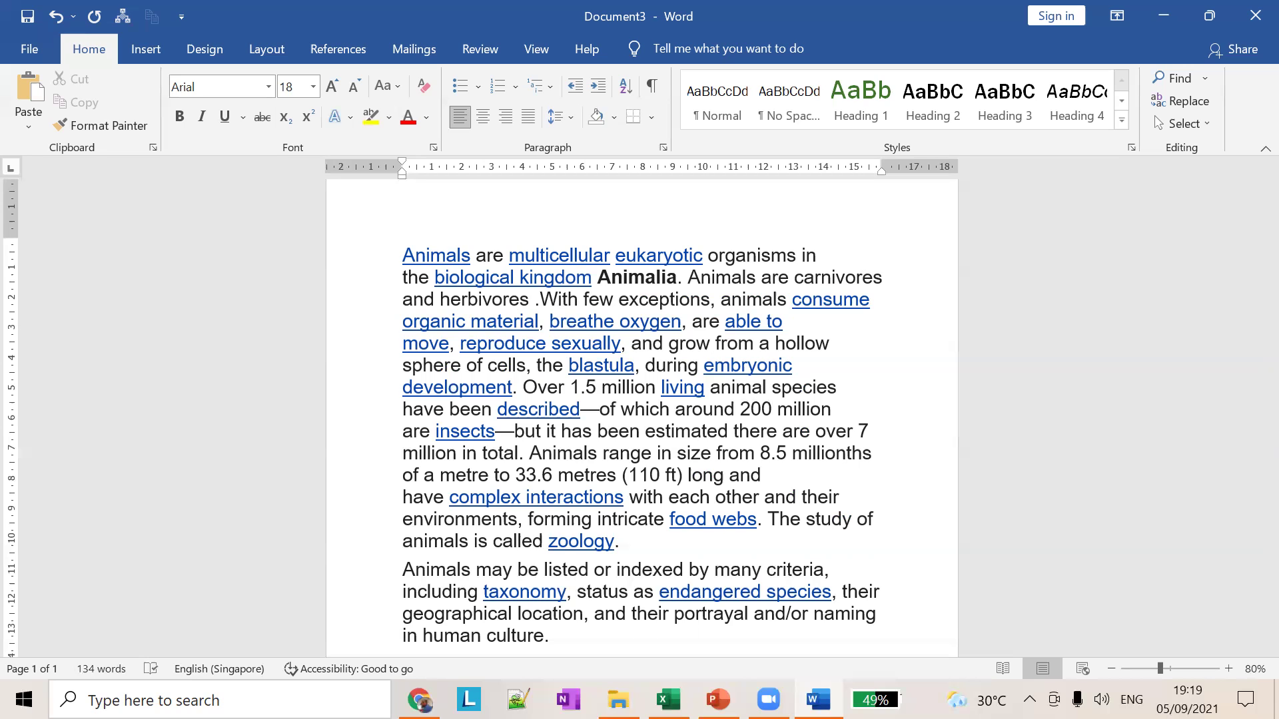
Step: Move the insertion point line by line through the passage and to the document's start and end
left_click(609, 347)
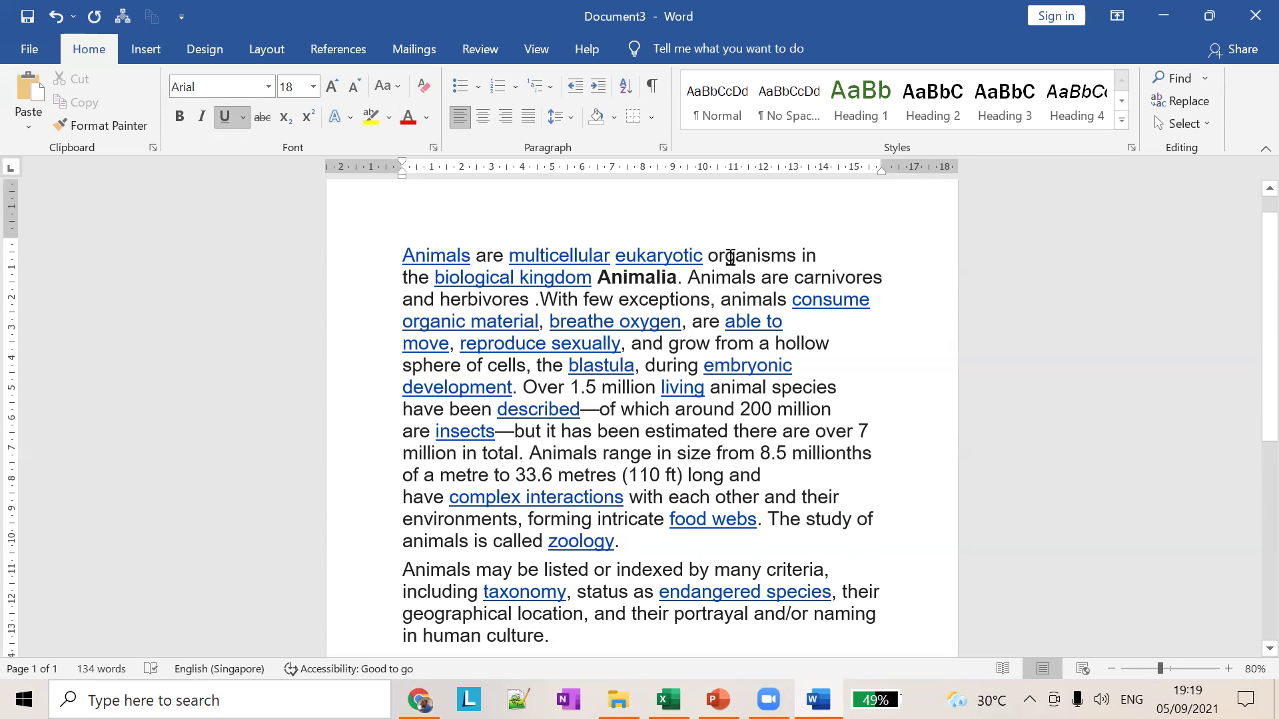
key("Up")
key("Up")
key("Up")
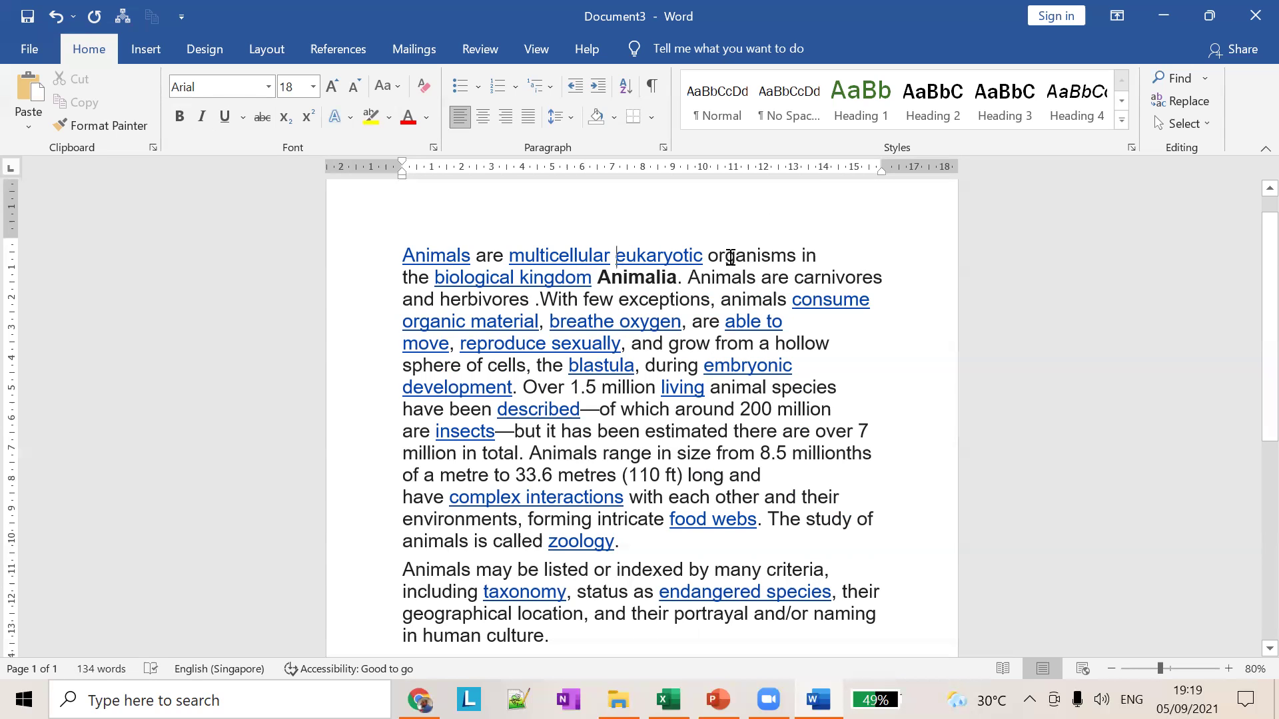
key("Down")
key("Down")
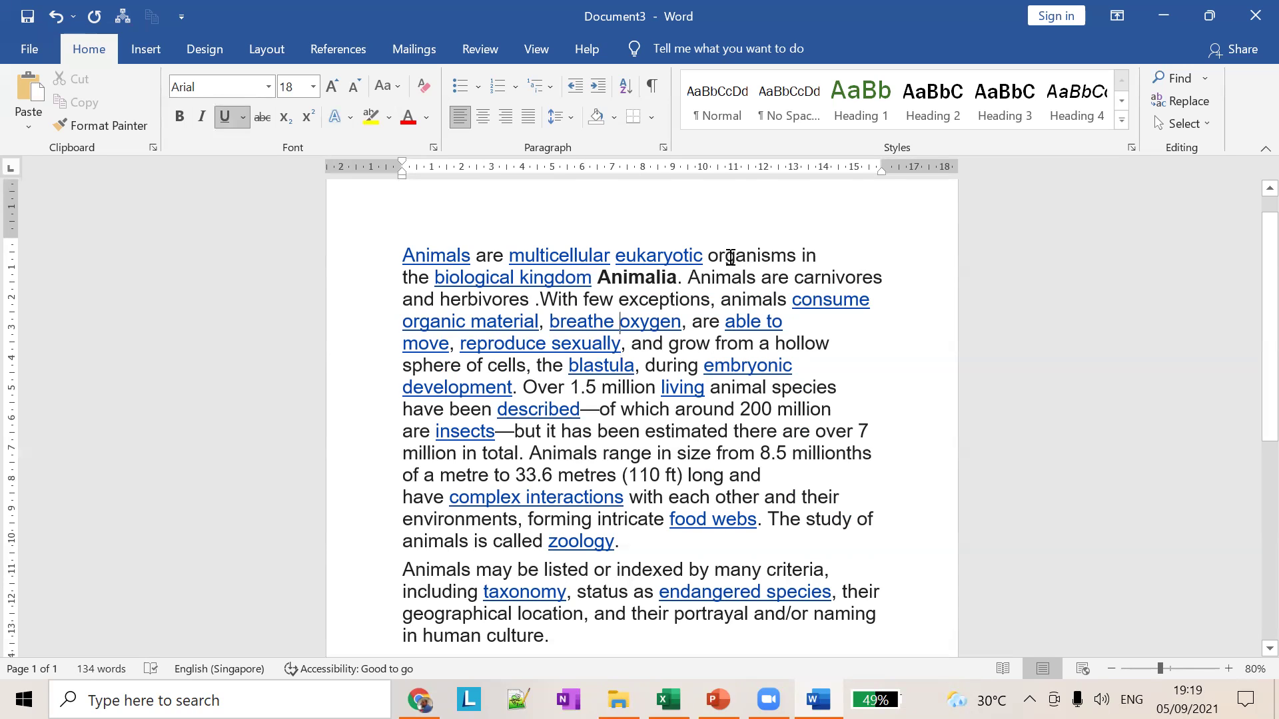
key("Up")
key("Up")
key("Down")
key("Down")
key("Down")
key("Down")
key("Down")
key("Down")
key("Up")
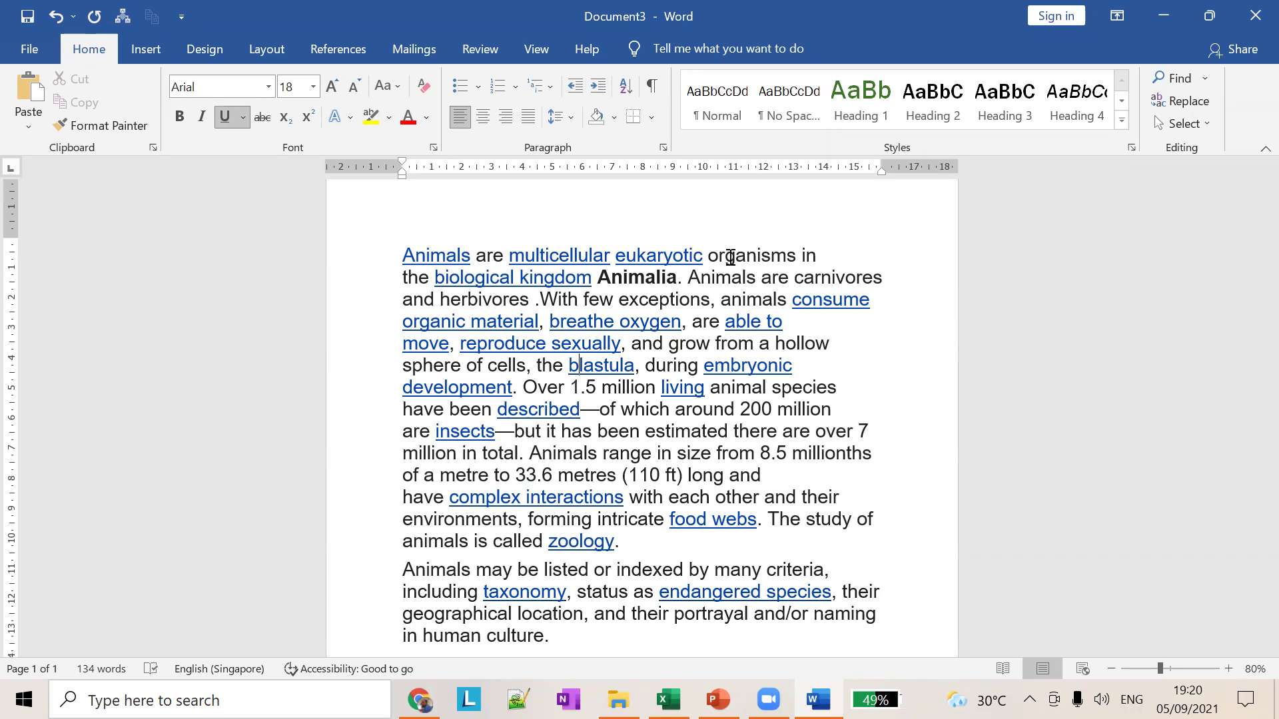
key("Down")
key("Down")
key("Down")
key("Down")
key("Down")
key("Down")
key("Down")
key("Down")
key("Down")
key("Down")
key("Down")
key("Down")
key("Down")
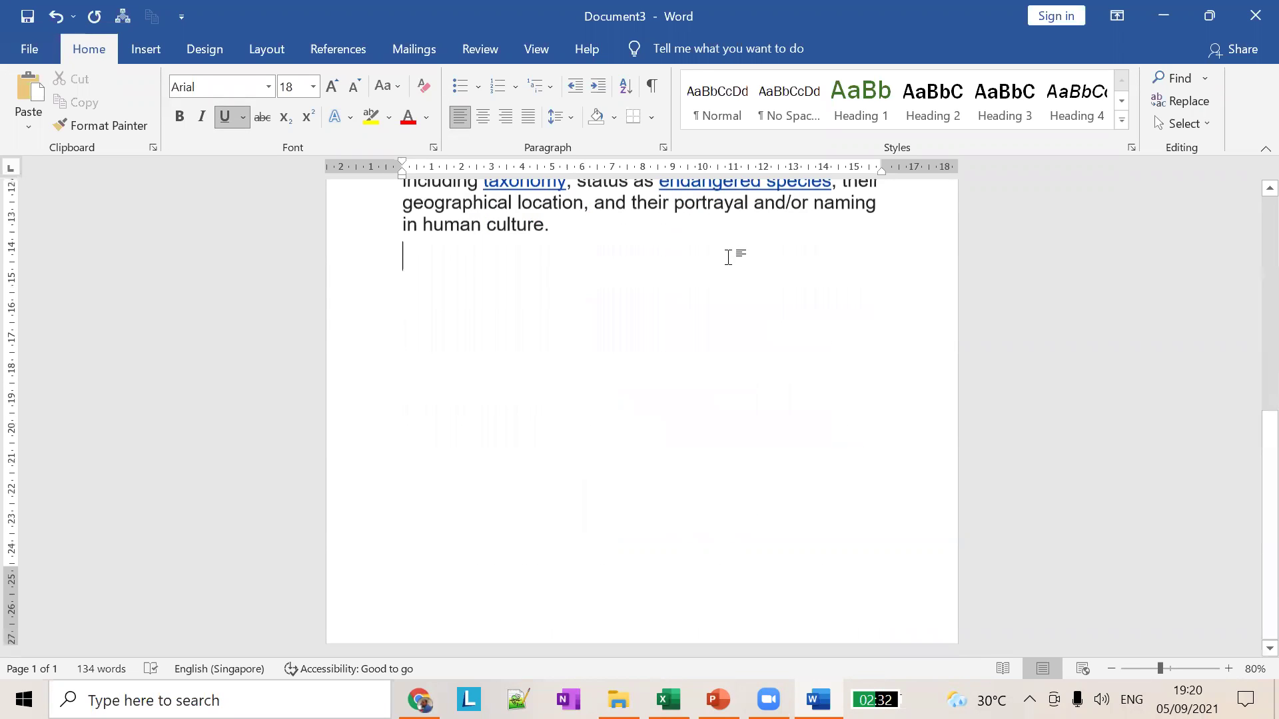
key("Up")
key("Up")
key("Up")
key("Up")
key("Up")
key("Up")
key("Up")
key("Up")
key("Down")
key("Down")
key("Down")
key("Down")
key("Down")
key("Down")
key("Down")
key("Down")
key("Up")
key("Up")
key("Up")
key("Up")
key("Up")
key("Up")
key("Up")
key("Up")
key("Down")
key("Down")
key("Down")
key("Down")
key("Down")
key("Down")
key("Down")
key("Down")
key("Down")
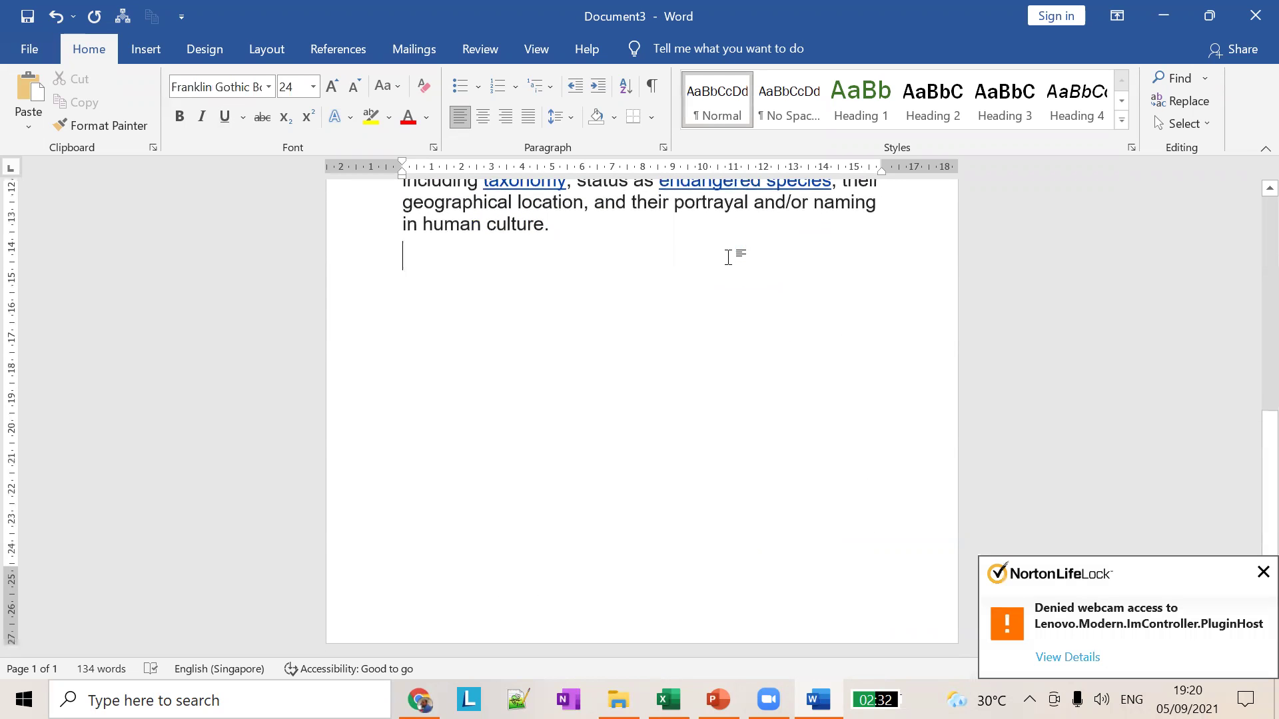
key("Up")
key("Up")
key("Up")
key("Up")
key("Up")
key("Up")
key("Up")
key("Up")
key("Down")
key("Down")
key("Down")
key("Down")
key("Down")
key("Down")
key("Down")
key("Down")
Step: Add blank lines until page 2 starts and type the test text 'aksdjfhka' there
key("Return")
key("Return")
key("Return")
key("Return")
key("Return")
key("Return")
key("Return")
key("Return")
key("Return")
key("Return")
type("aksdjfhka")
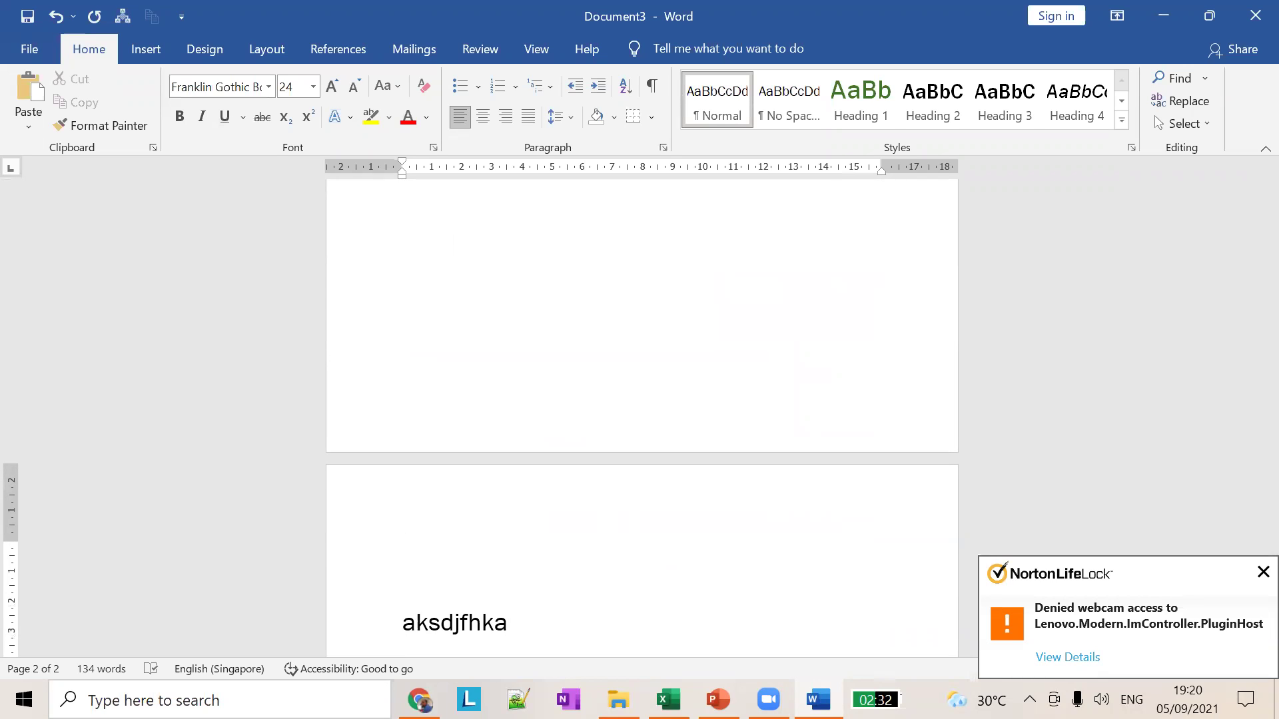
scroll(641, 413, "up", 3)
scroll(641, 413, "down", 7)
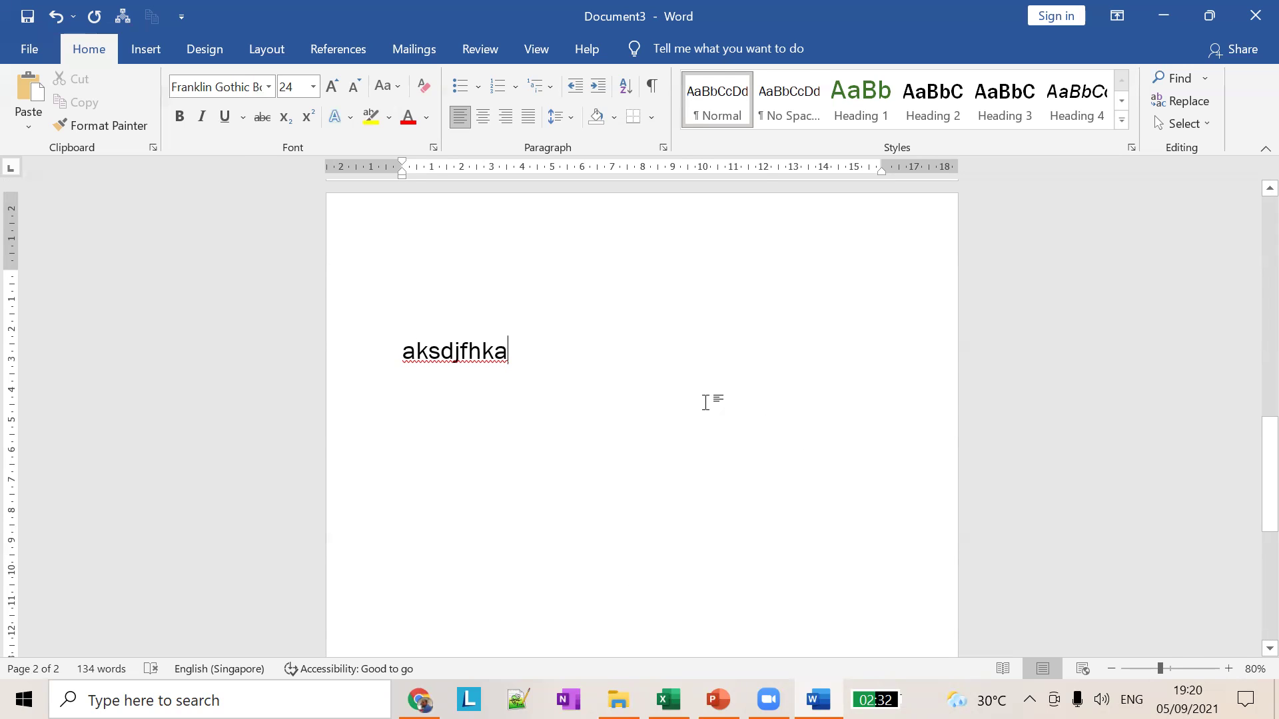
Step: Show PowerPoint slides 12 (keyboard shortcuts) and 13 (Using Backspace and Delete), then return to Word
key("alt+Tab")
left_click(154, 403)
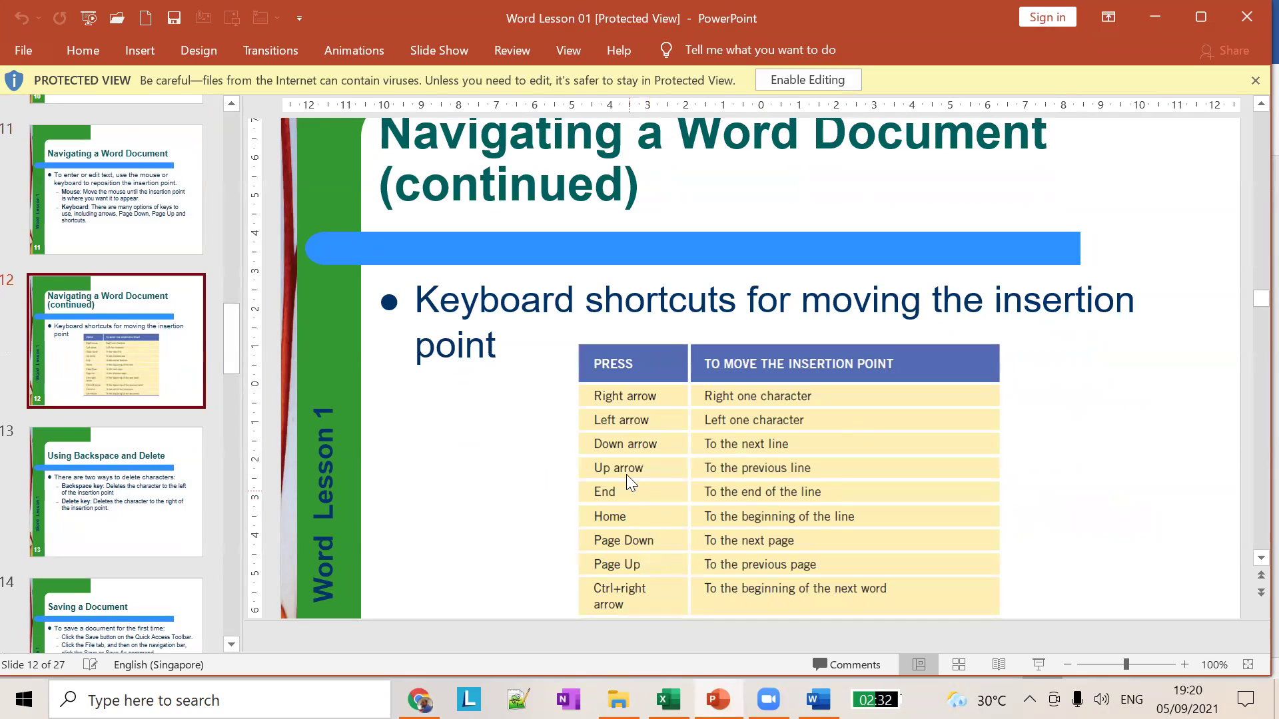
left_click(149, 517)
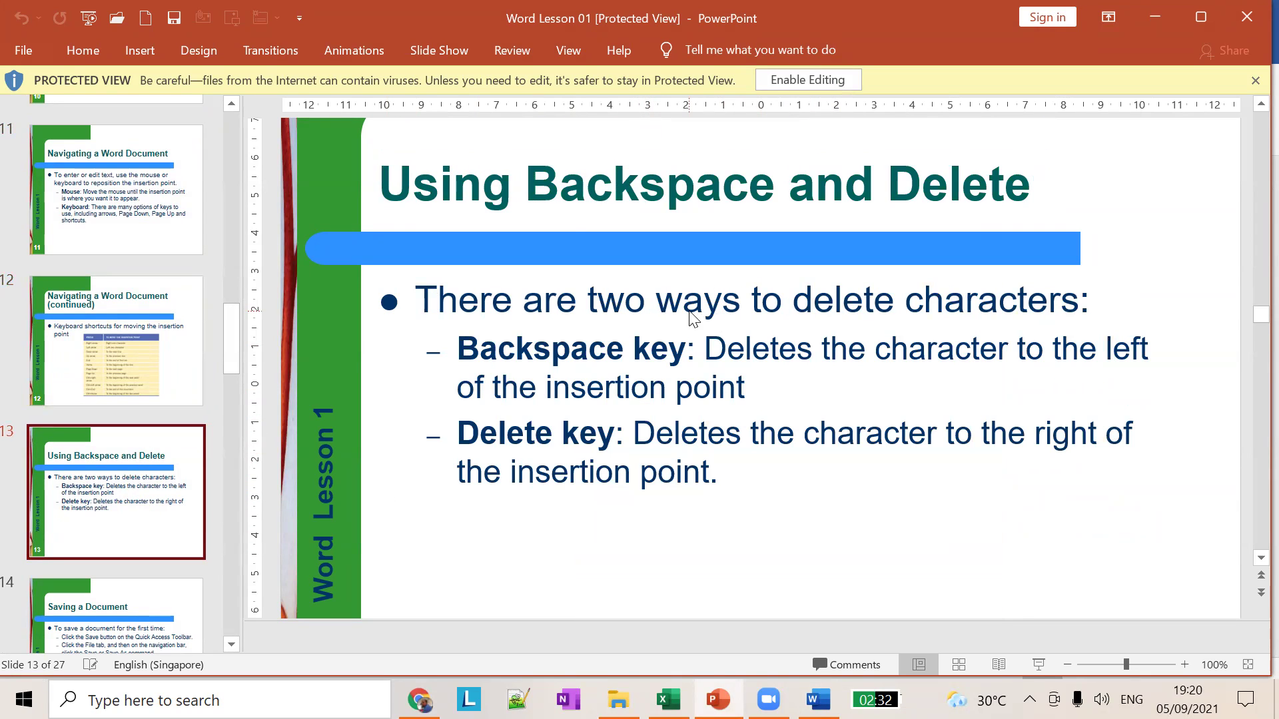
key("alt+Tab")
scroll(536, 373, "up", 3)
scroll(530, 430, "up", 10)
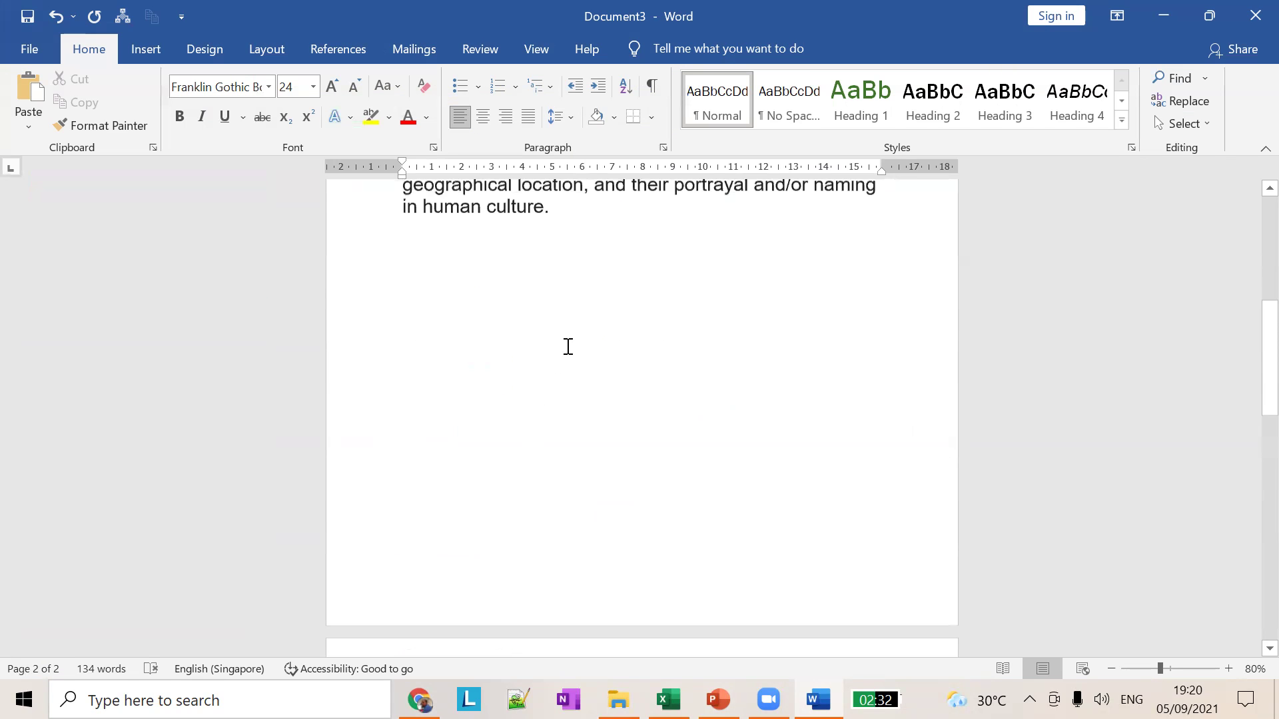
Step: Add the sentence 'animals are not good .' as a new paragraph below the passage
left_click(587, 450)
key("Return")
key("Return")
key("Return")
type("anima")
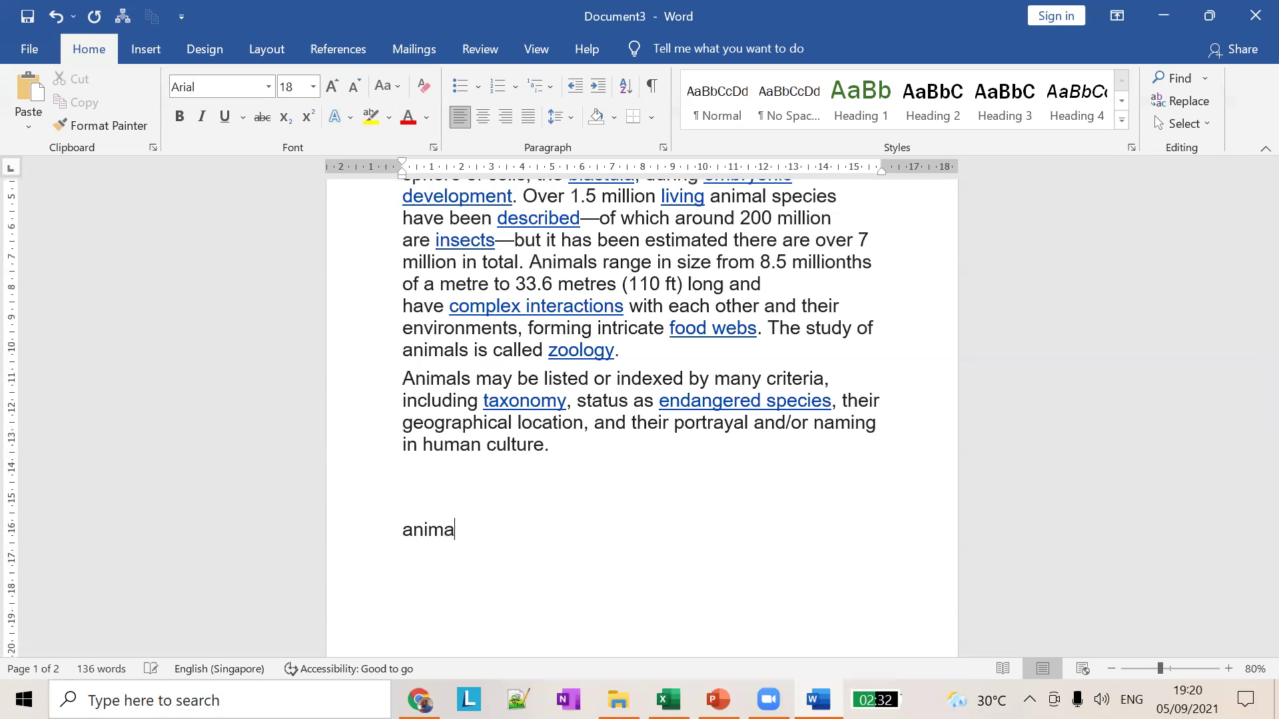
type("ls are not good .")
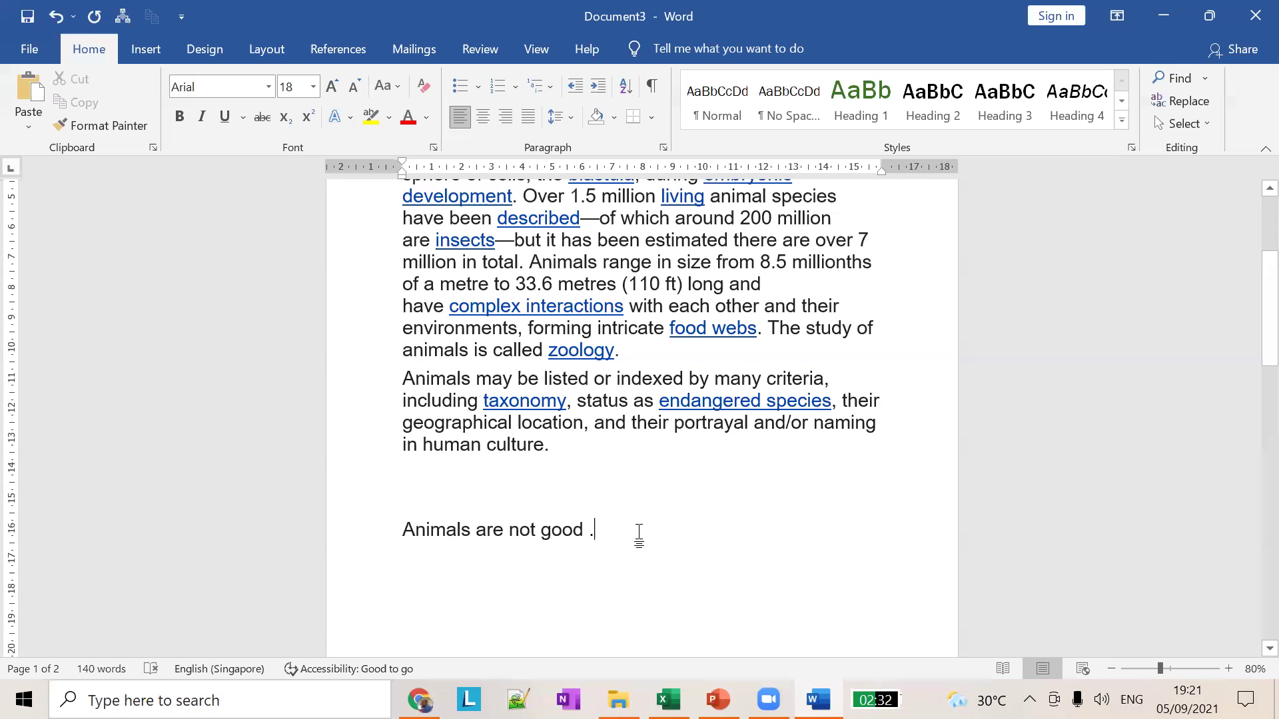
left_click_drag(639, 533, 393, 471)
left_click(672, 506)
Step: Erase characters from the end of that sentence with Backspace, briefly checking the lesson slides
left_click(628, 531)
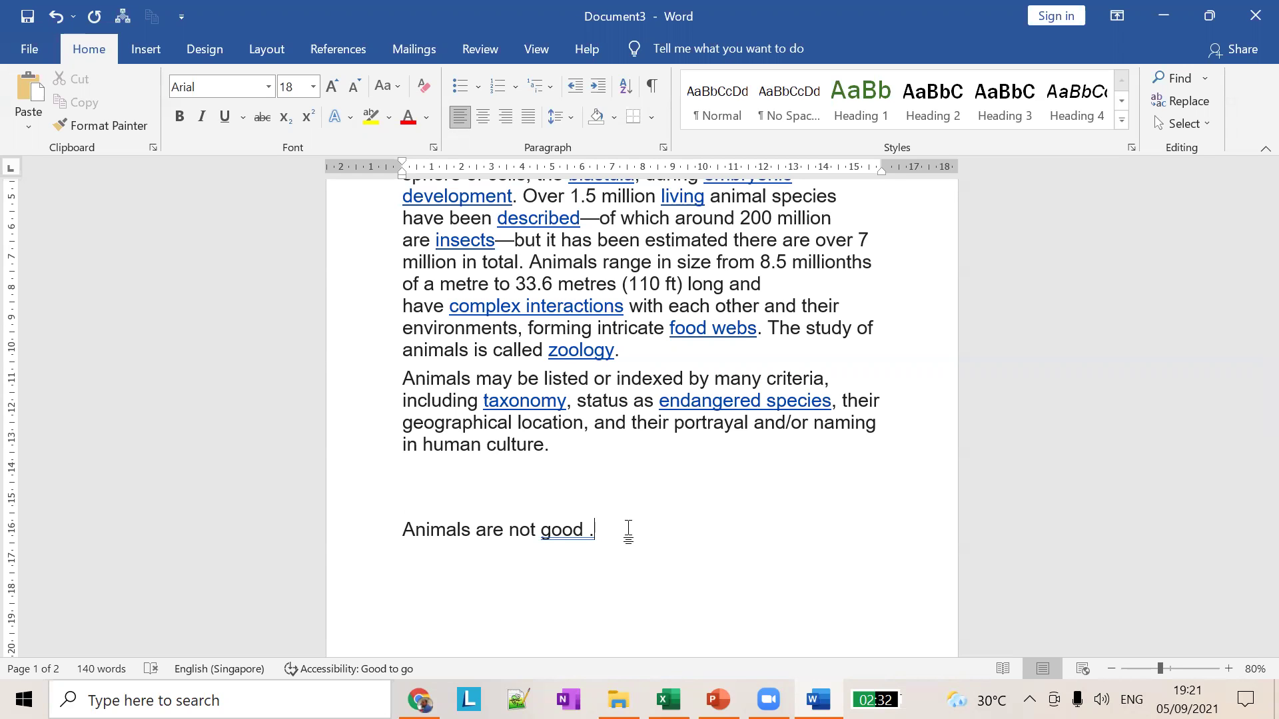
key("BackSpace")
key("BackSpace")
key("BackSpace")
key("BackSpace")
key("BackSpace")
key("BackSpace")
key("BackSpace")
key("BackSpace")
key("BackSpace")
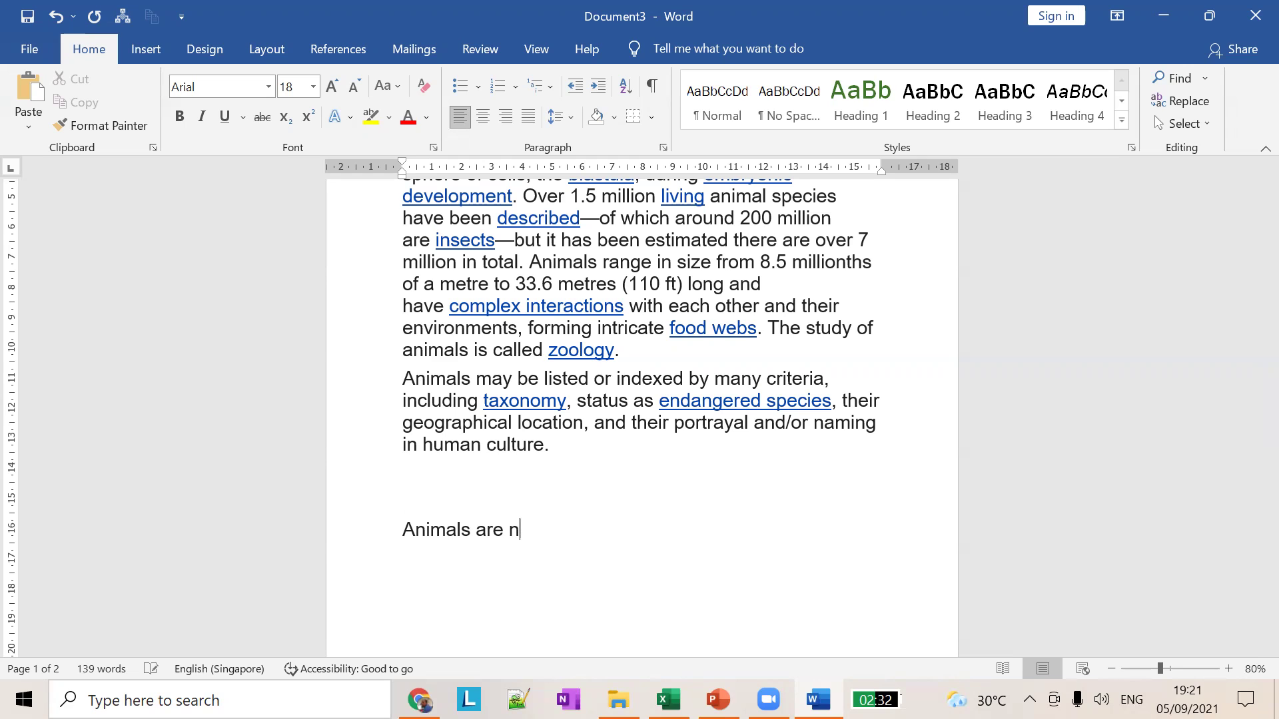
key("BackSpace")
key("BackSpace")
key("BackSpace")
key("BackSpace")
key("BackSpace")
key("BackSpace")
key("BackSpace")
key("BackSpace")
key("BackSpace")
key("BackSpace")
key("BackSpace")
key("BackSpace")
key("BackSpace")
key("alt+Tab")
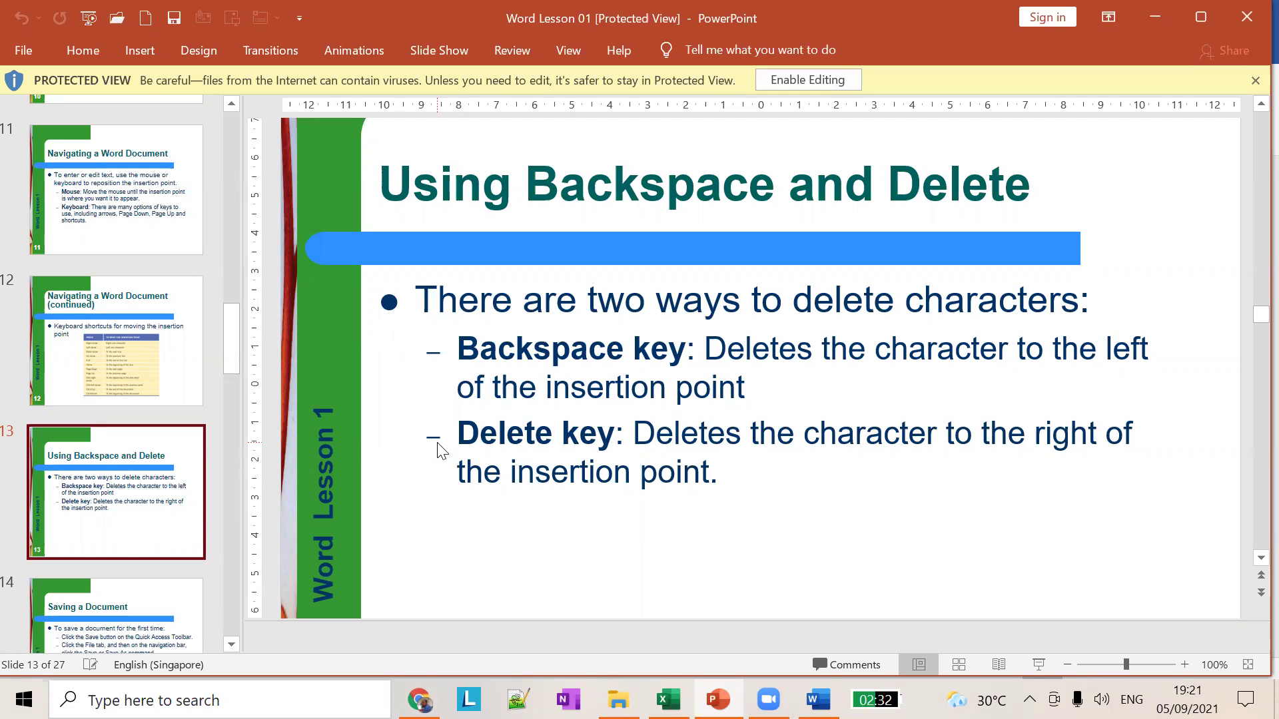
key("alt+Tab")
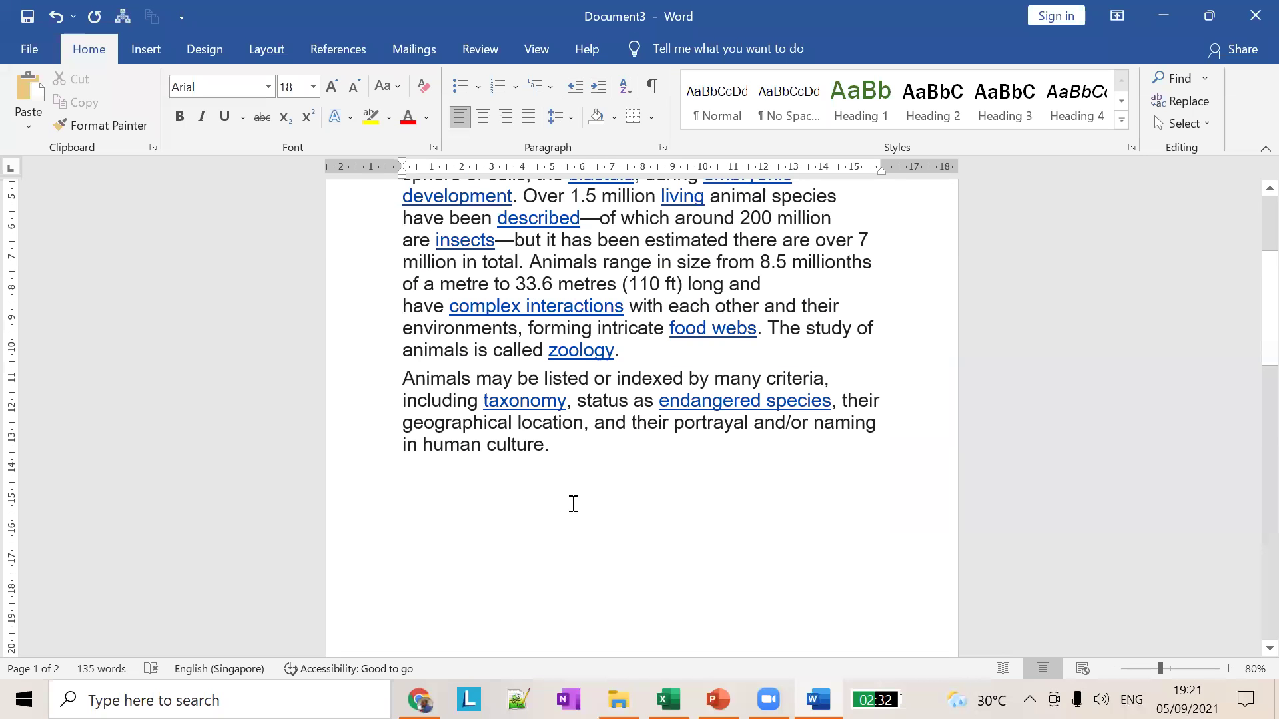
Step: Type 'Animals are not good .', remove words with Delete from the line start, and switch to PowerPoint
type("Animals are not ")
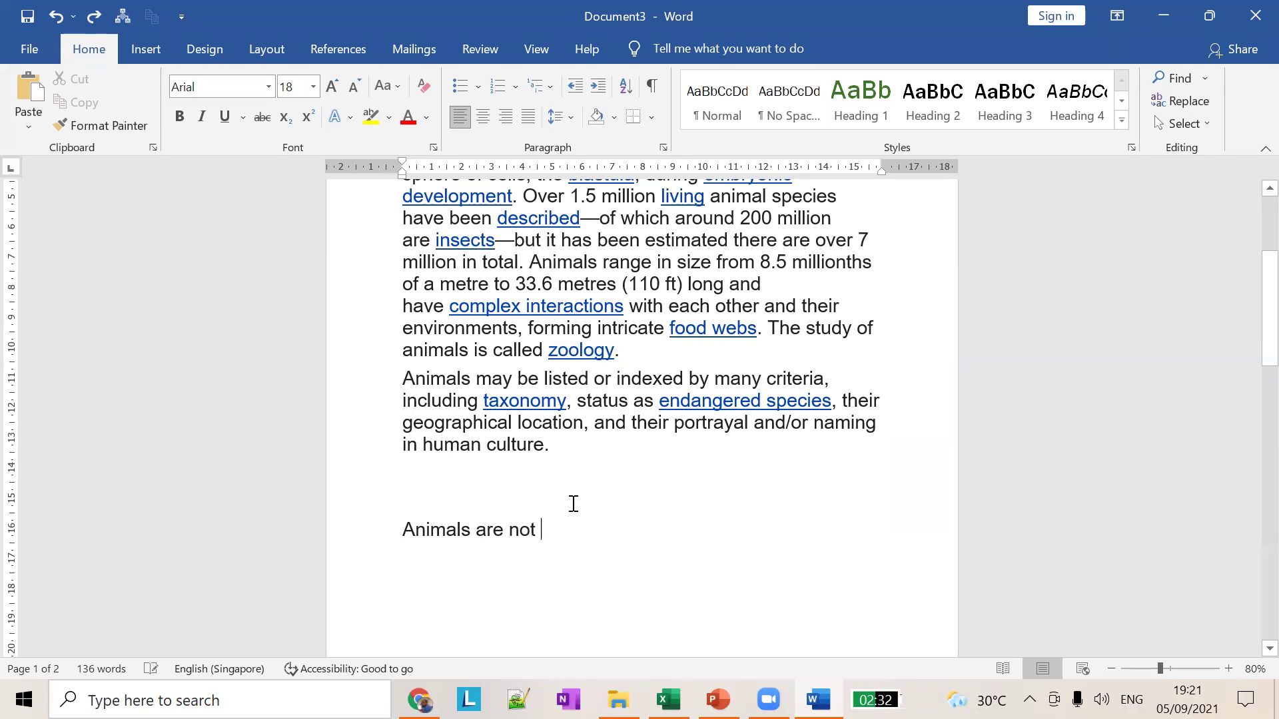
type("good .")
left_click(407, 533)
key("Delete")
key("Delete")
key("Delete")
key("Delete")
key("Delete")
key("Delete")
key("Delete")
key("Delete")
key("Delete")
key("Delete")
key("Delete")
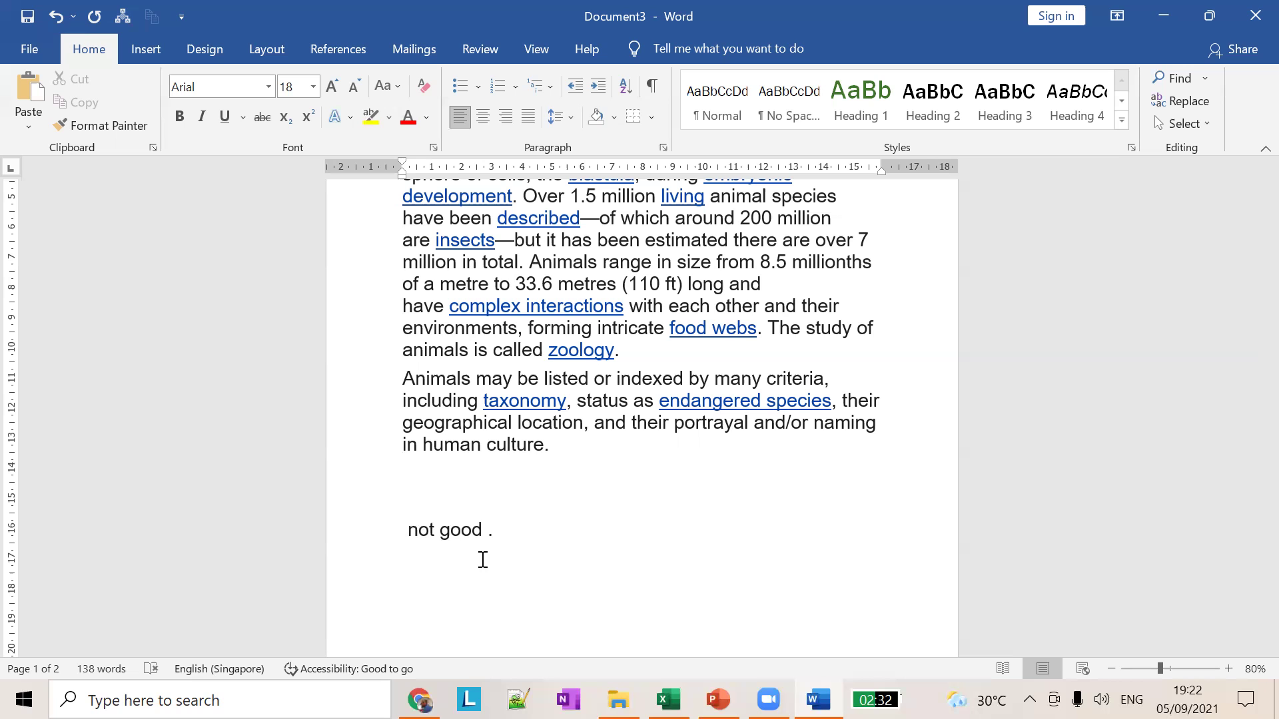
key("alt+Tab")
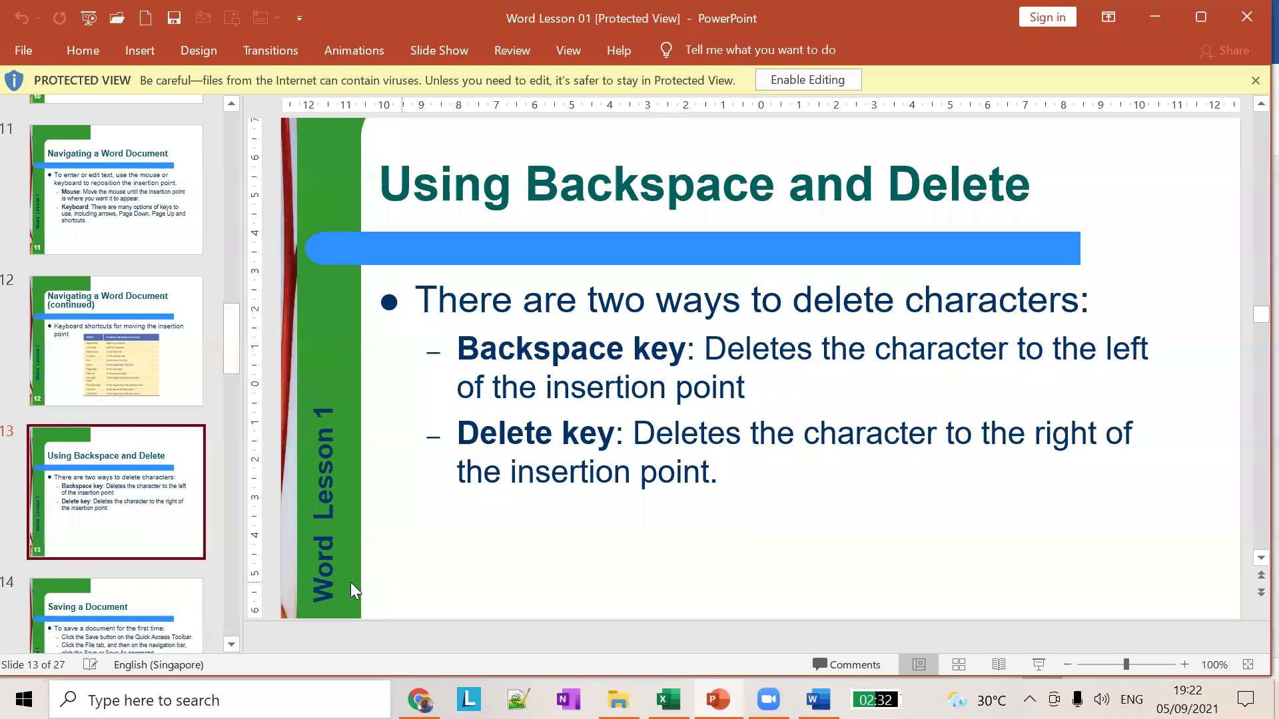
Step: Advance the lesson to slide 14, 'Saving a Document', and bring Word's Document3 back
scroll(147, 493, "down", 3)
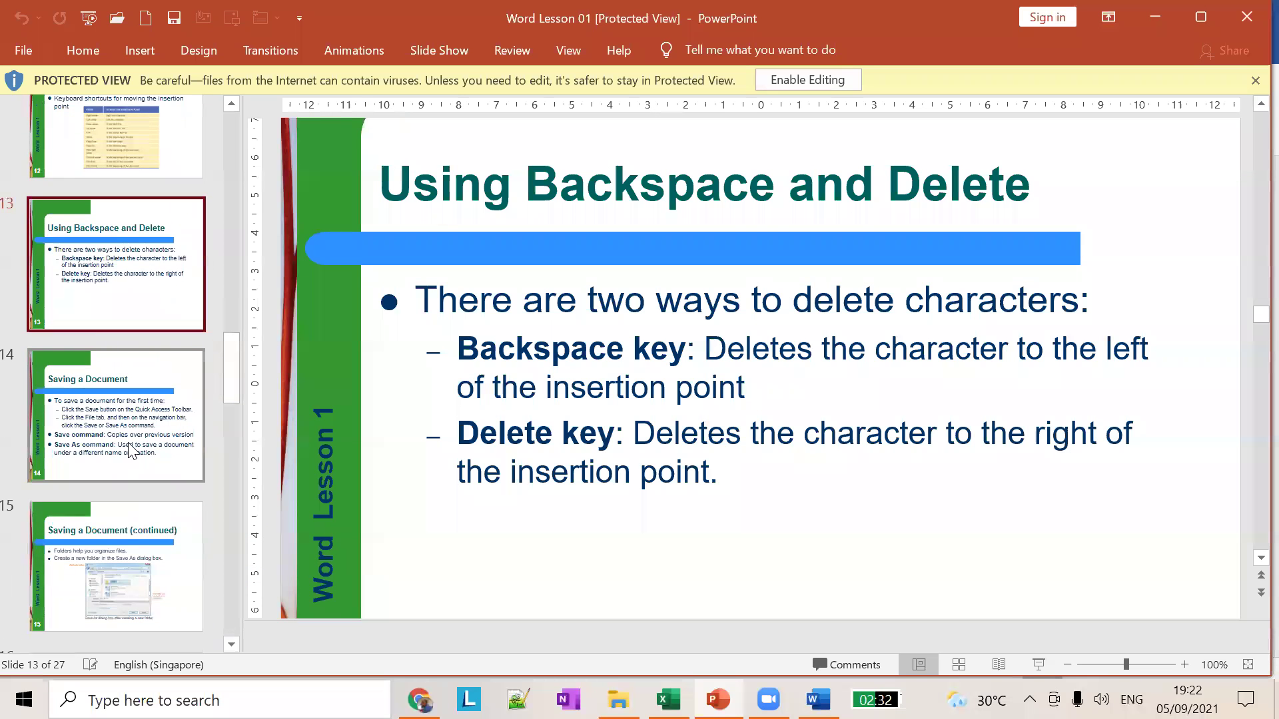
left_click(131, 460)
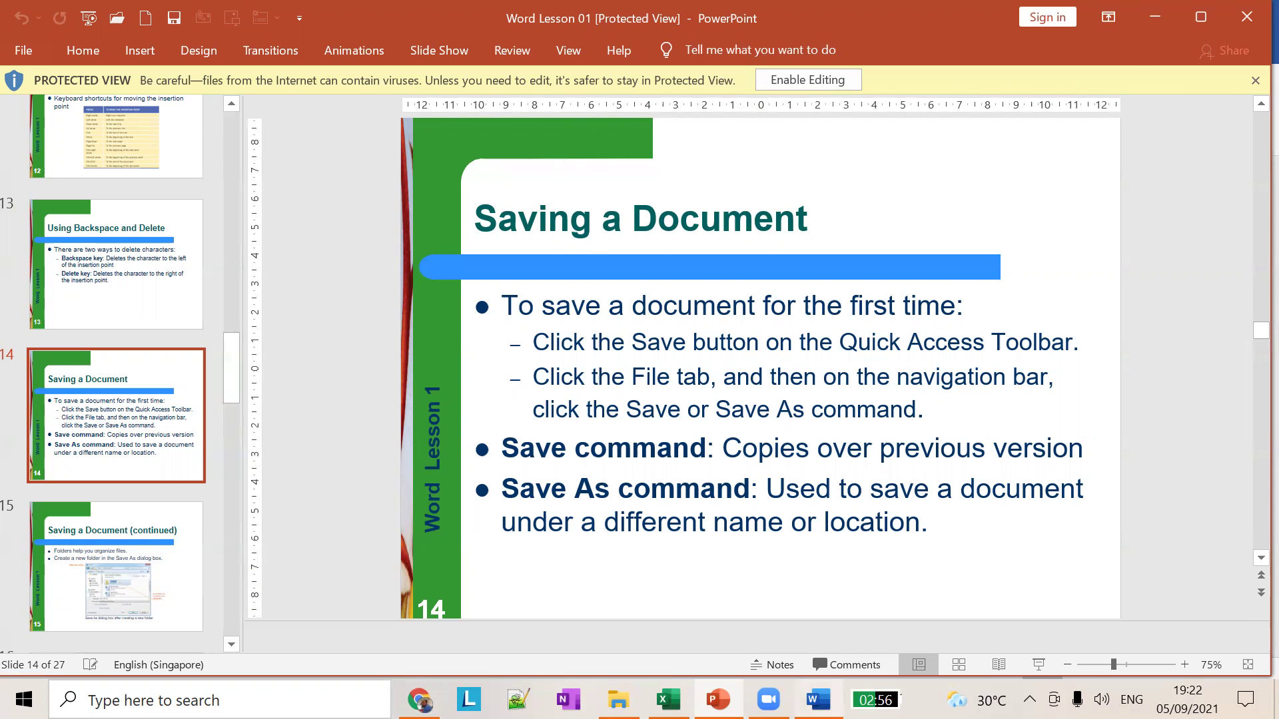
left_click(818, 700)
scroll(619, 493, "up", 4)
scroll(600, 482, "down", 5)
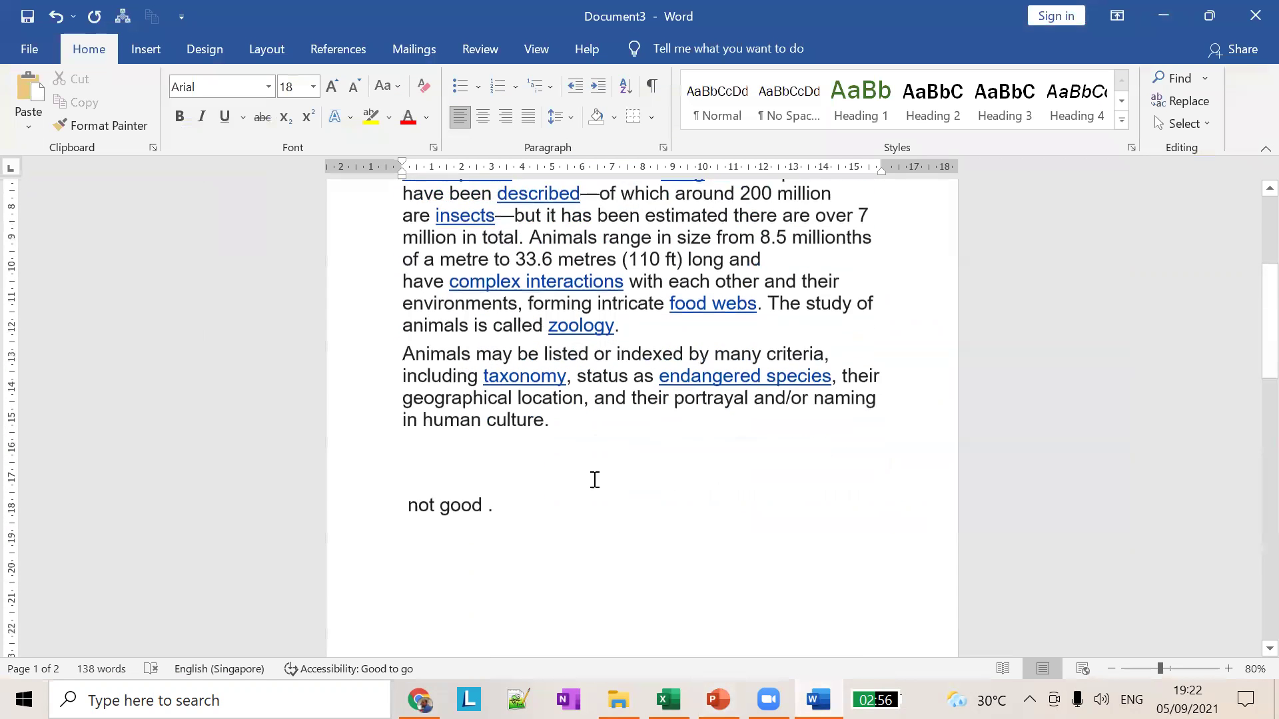
Step: Delete the stray 'not good .' line from the document
left_click_drag(526, 466, 408, 420)
key("Delete")
scroll(314, 324, "up", 5)
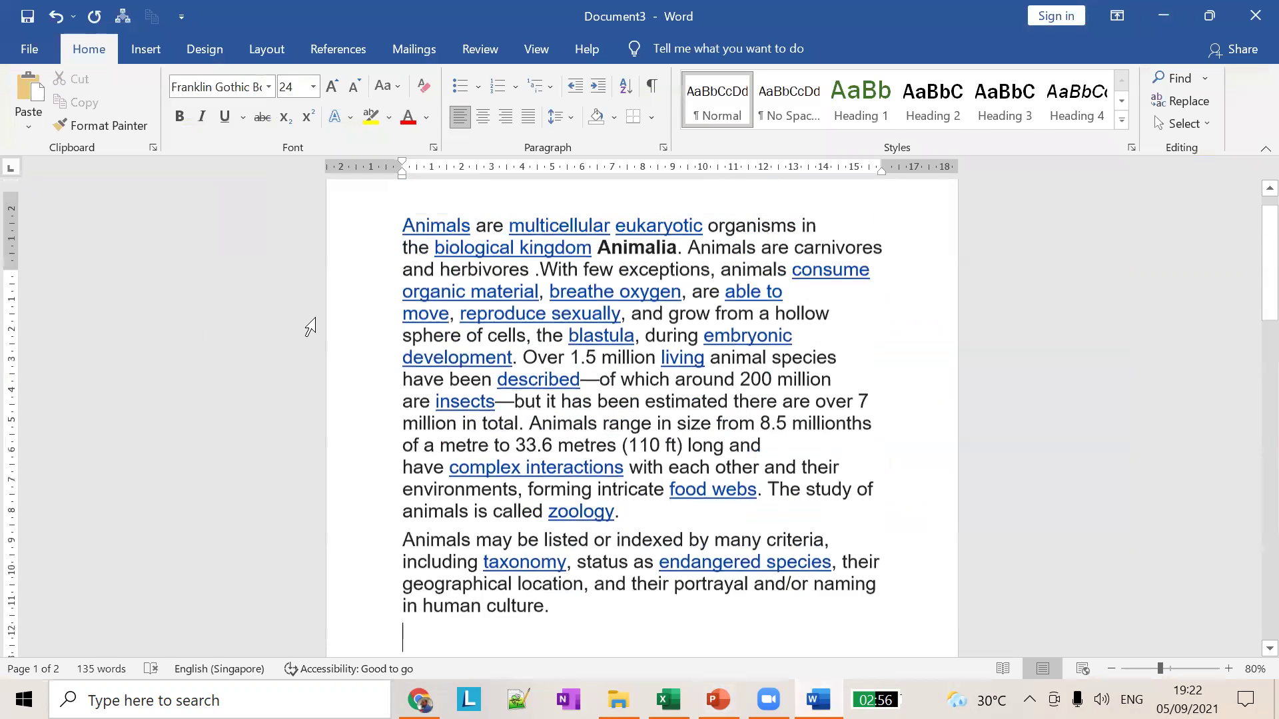
Step: Save the document to the Desktop as 'Animals document' in Word Document format
left_click(30, 50)
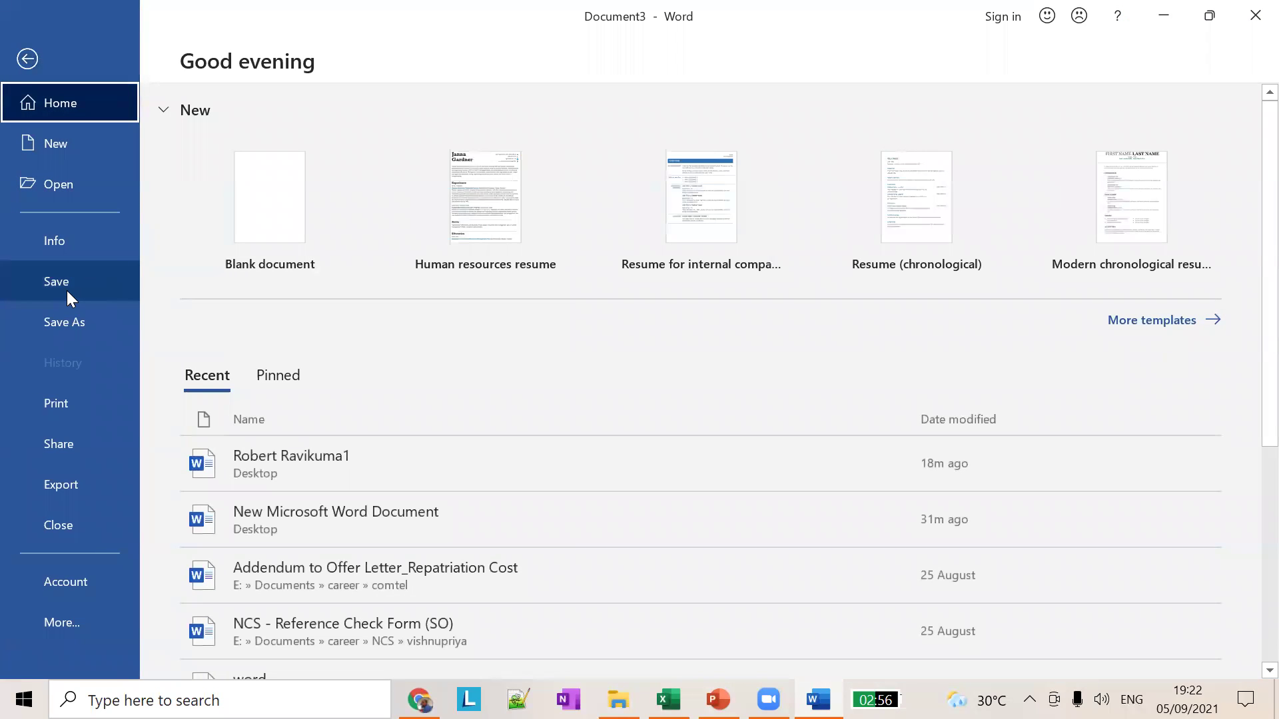
left_click(68, 285)
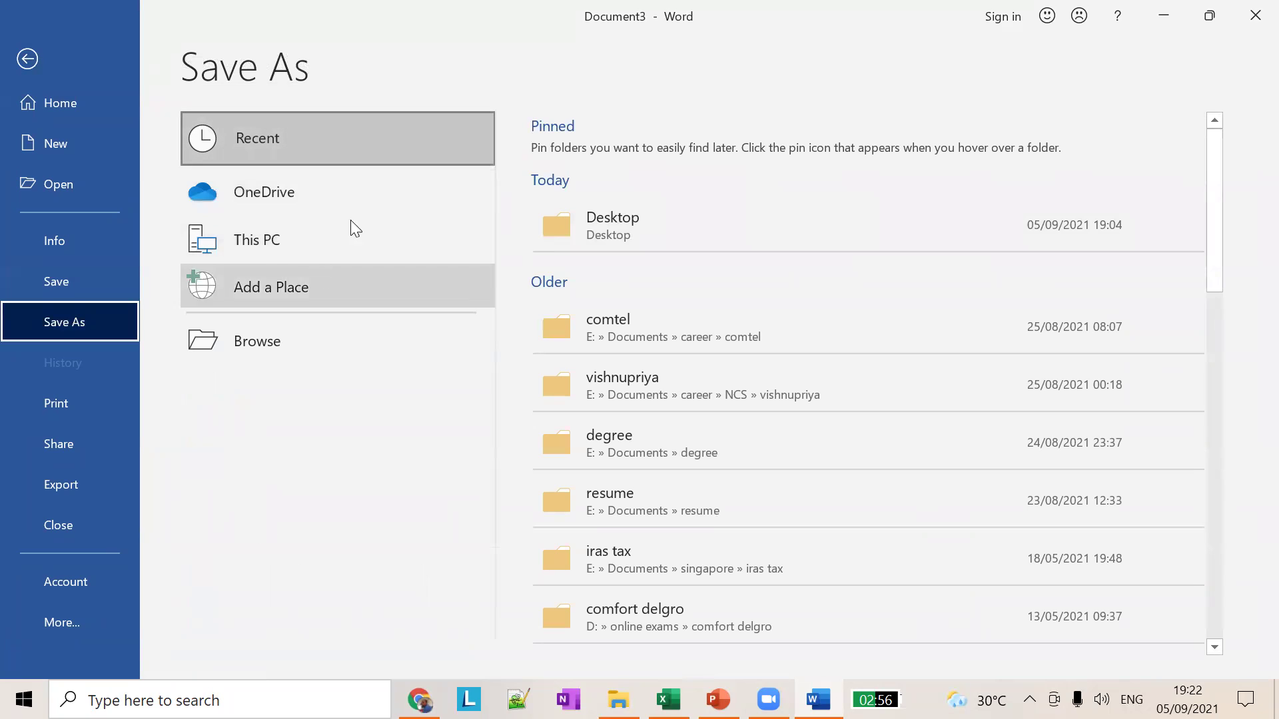
left_click(658, 226)
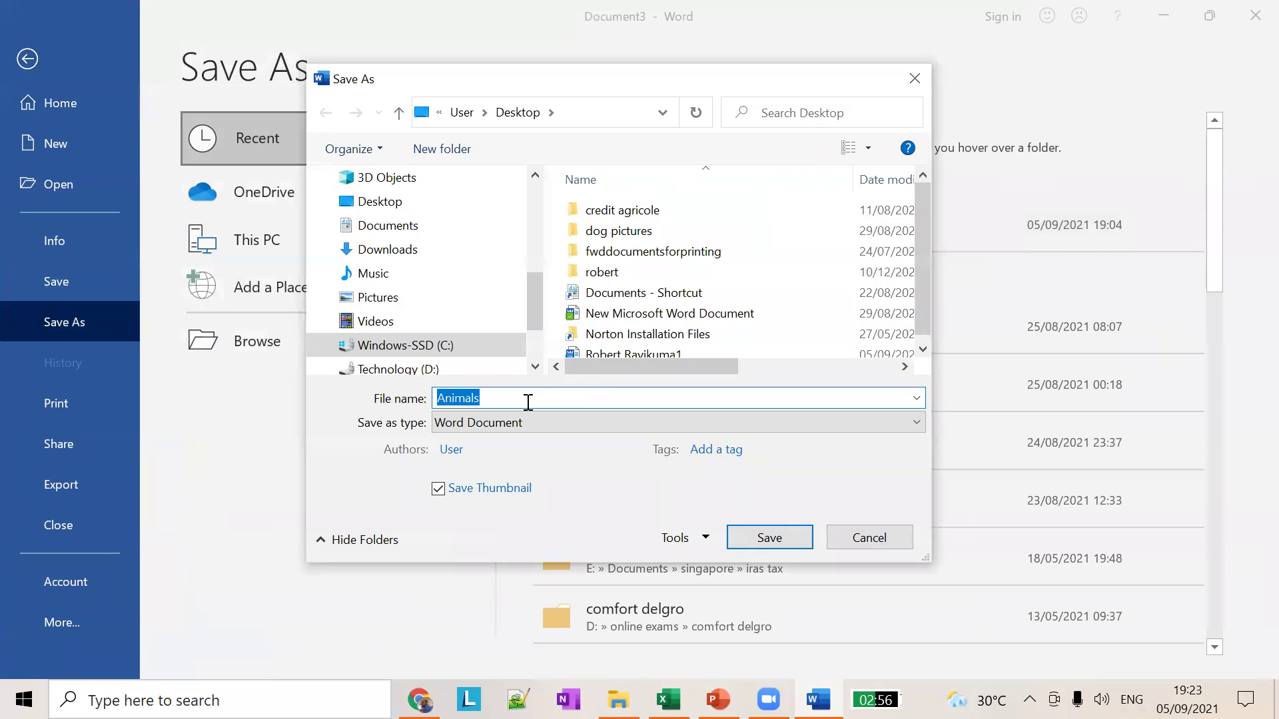
left_click(510, 398)
type("document")
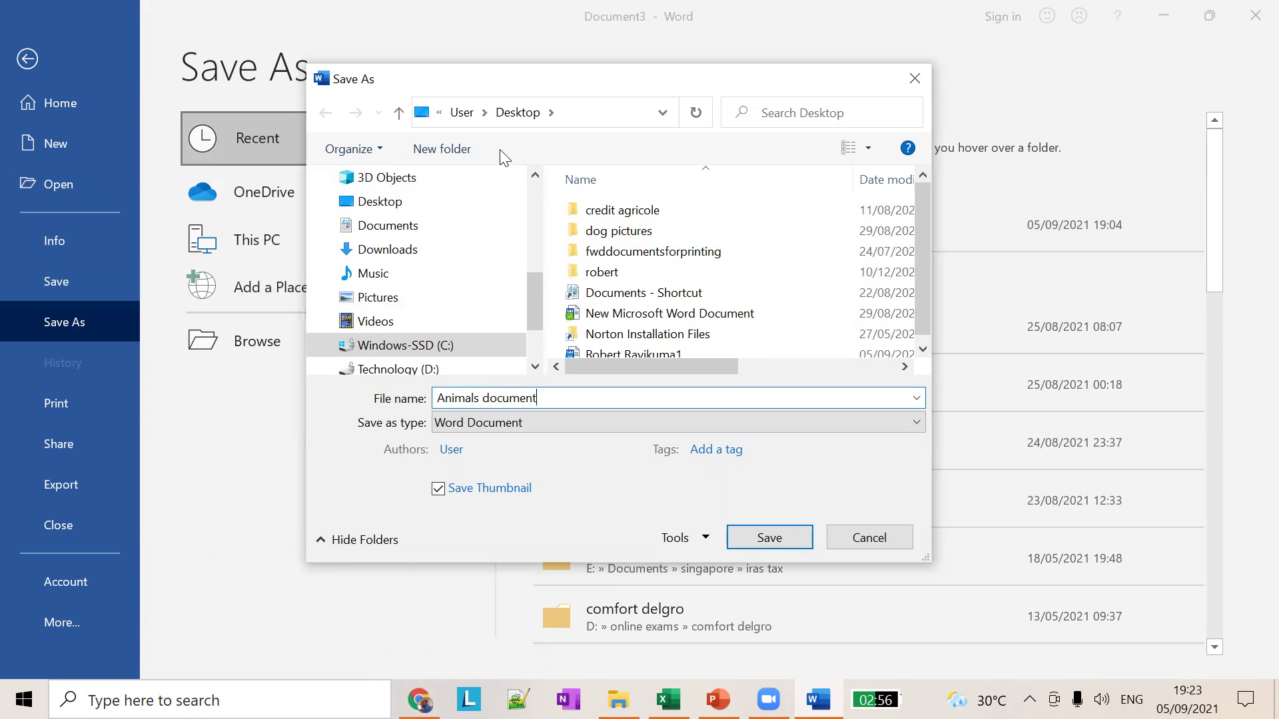
left_click(574, 114)
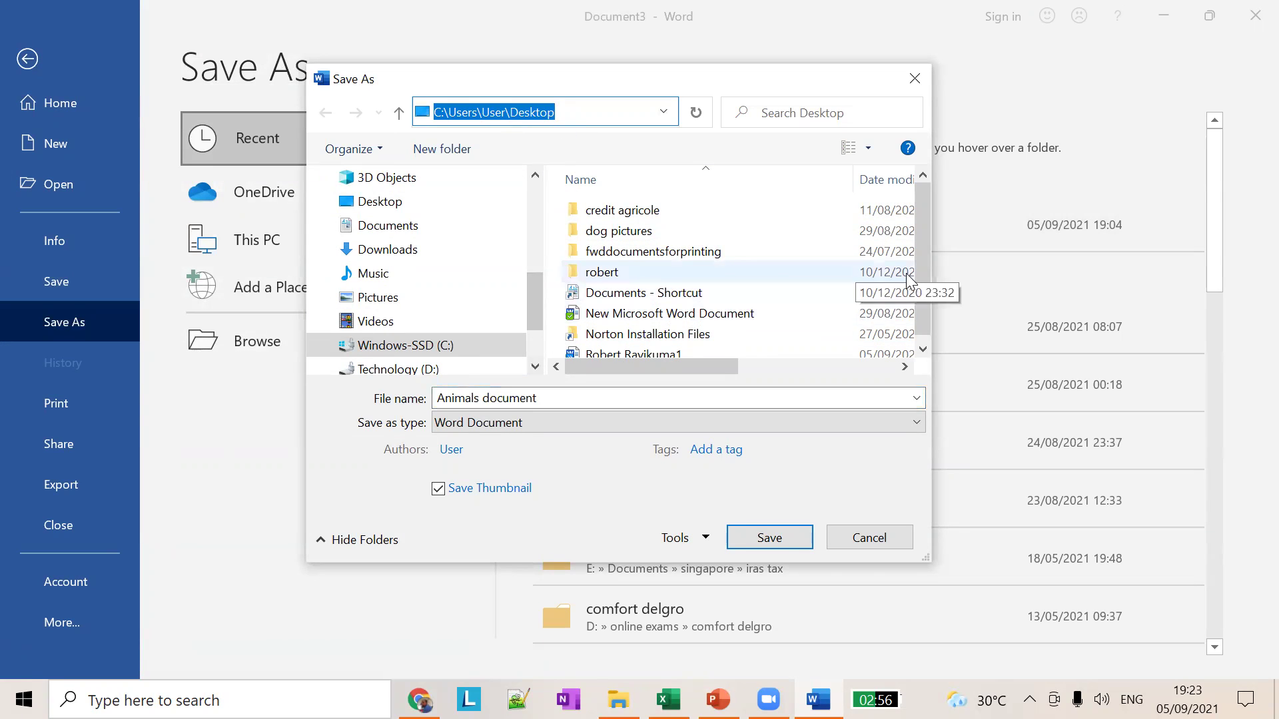
scroll(919, 277, "down", 1)
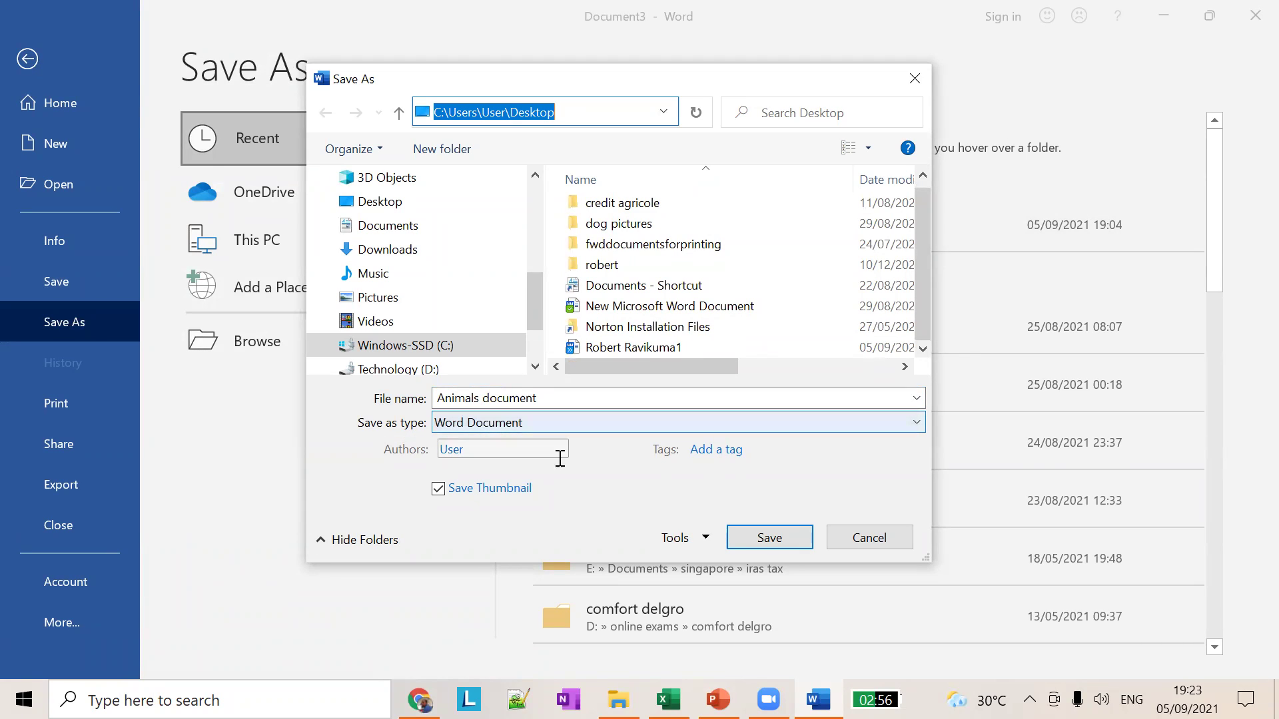
left_click(565, 399)
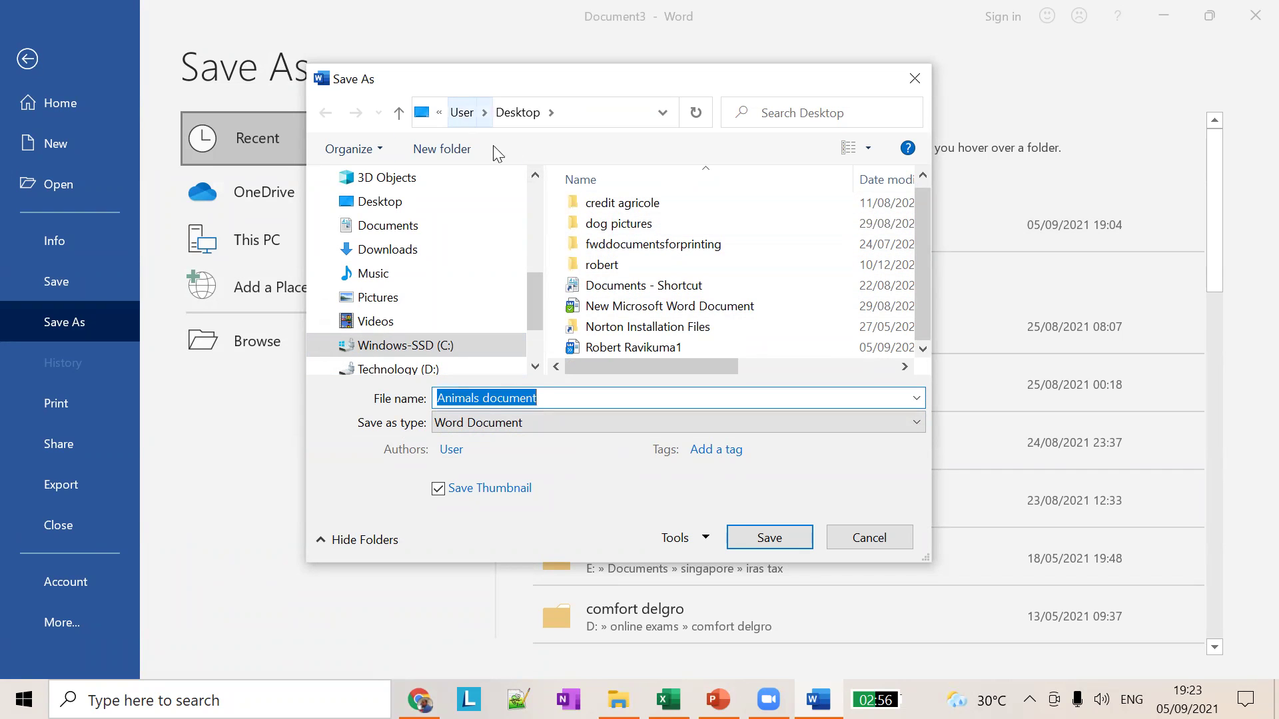
left_click(769, 537)
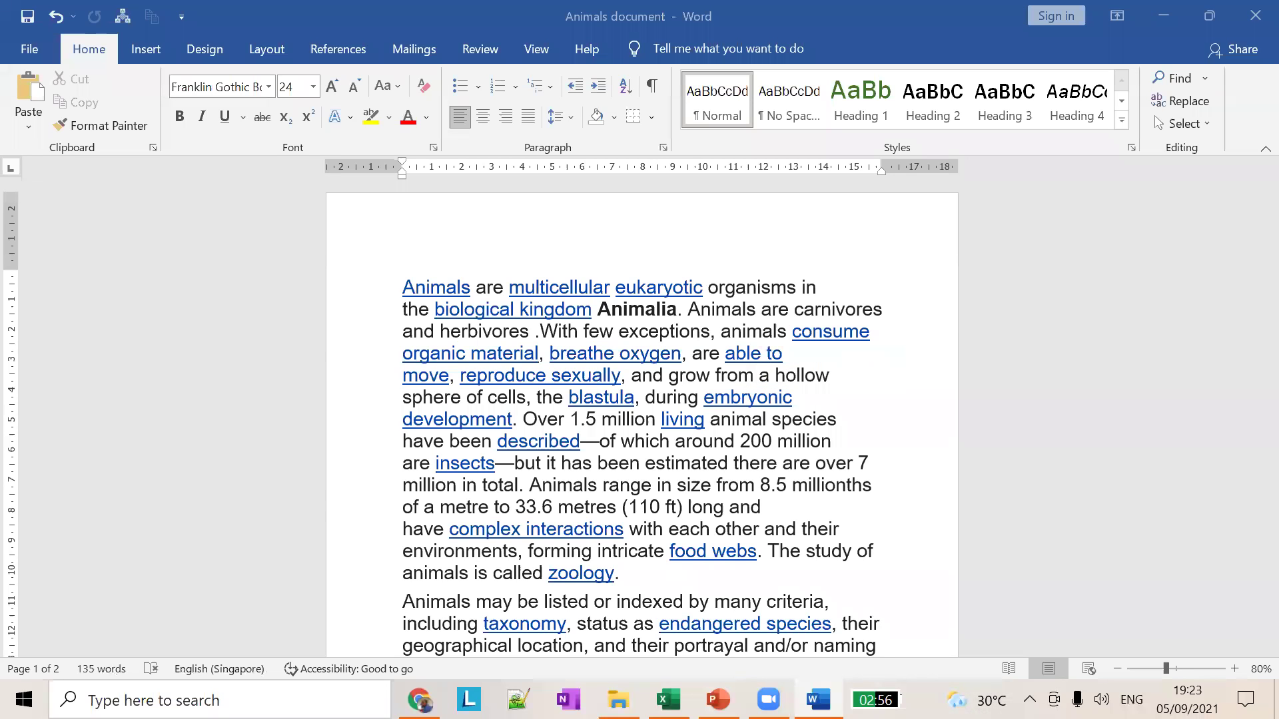
Step: Show the desktop, move the Animals document icon onto open wallpaper, and open it in Word
right_click(919, 699)
left_click(974, 562)
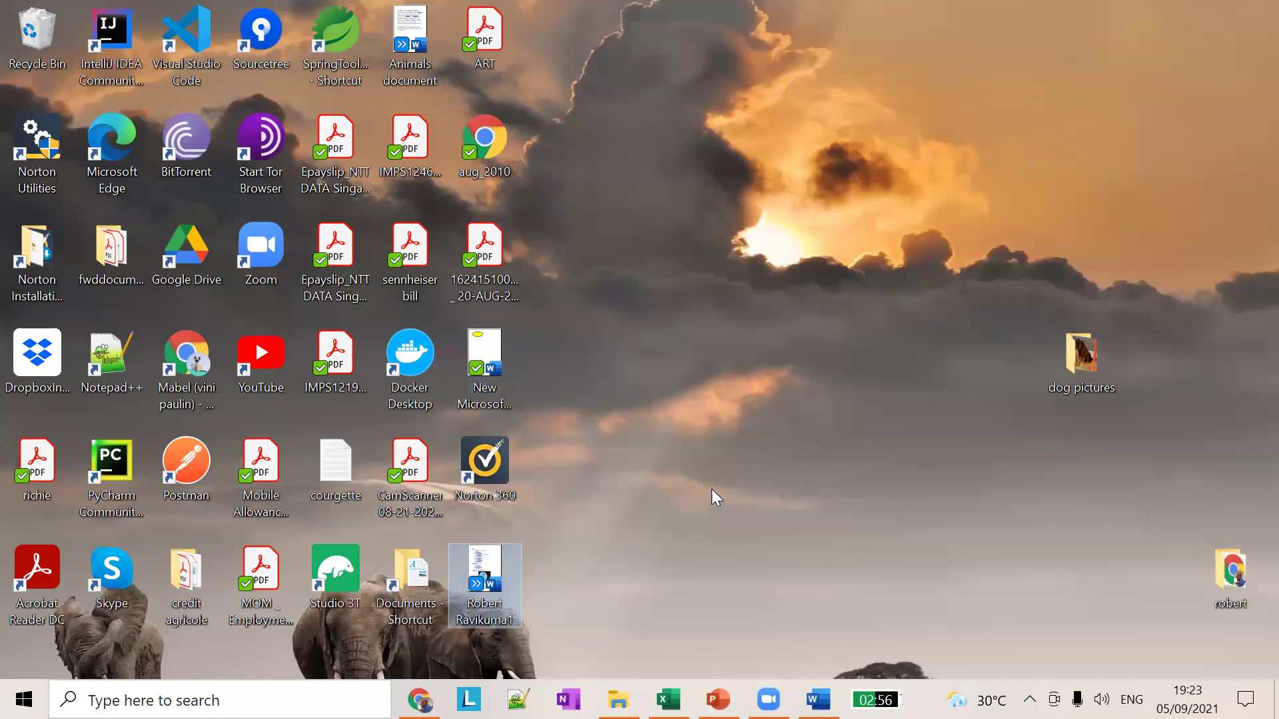
left_click(420, 67)
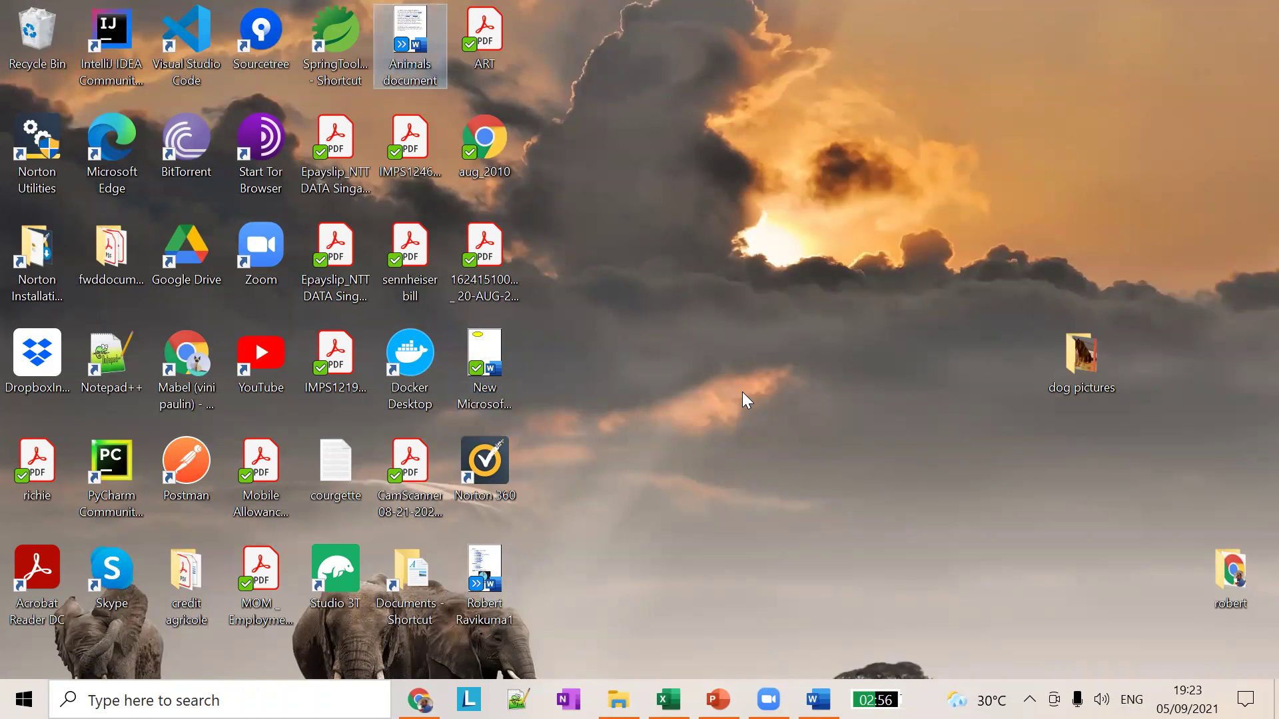
left_click_drag(421, 69, 859, 295)
double_click(858, 301)
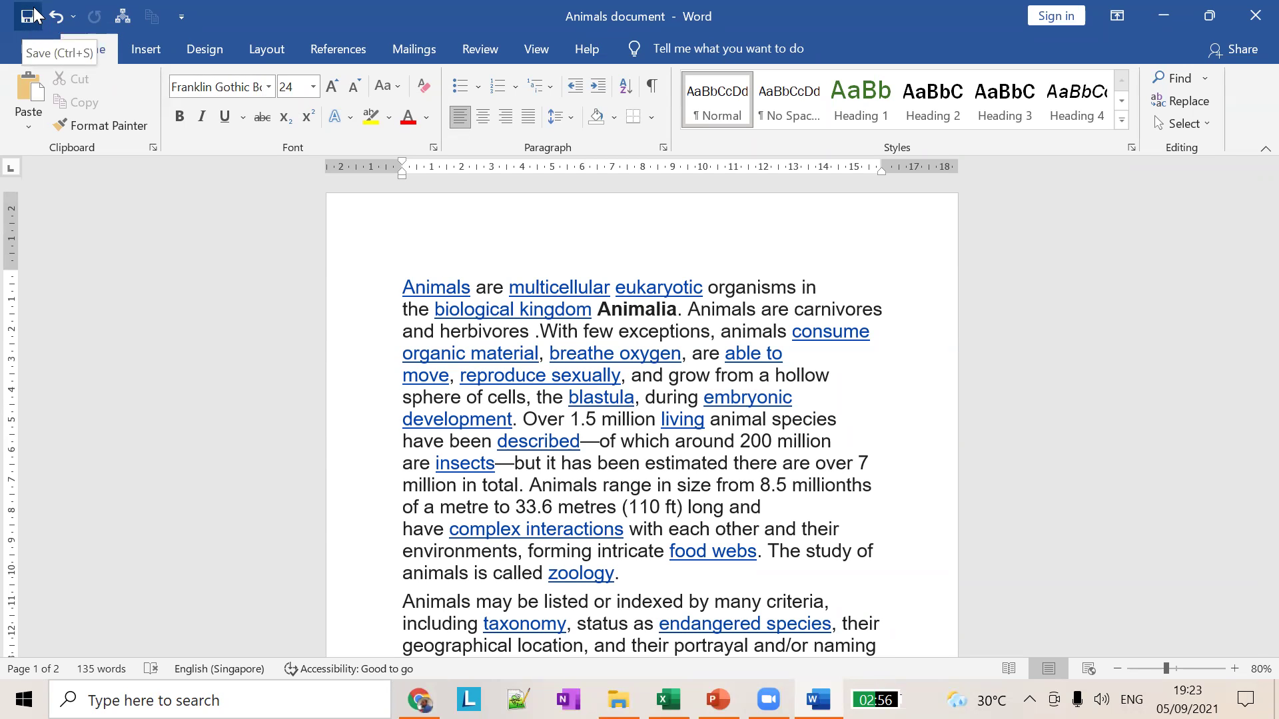
left_click(26, 14)
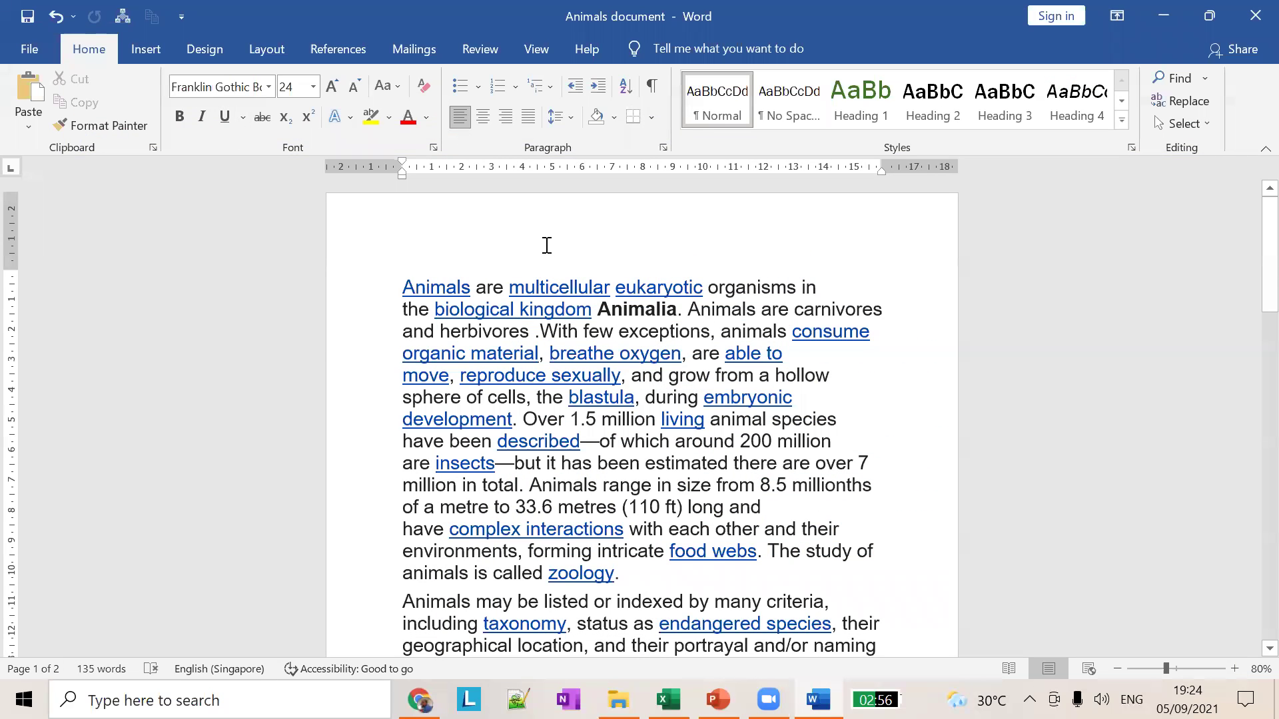
left_click(30, 45)
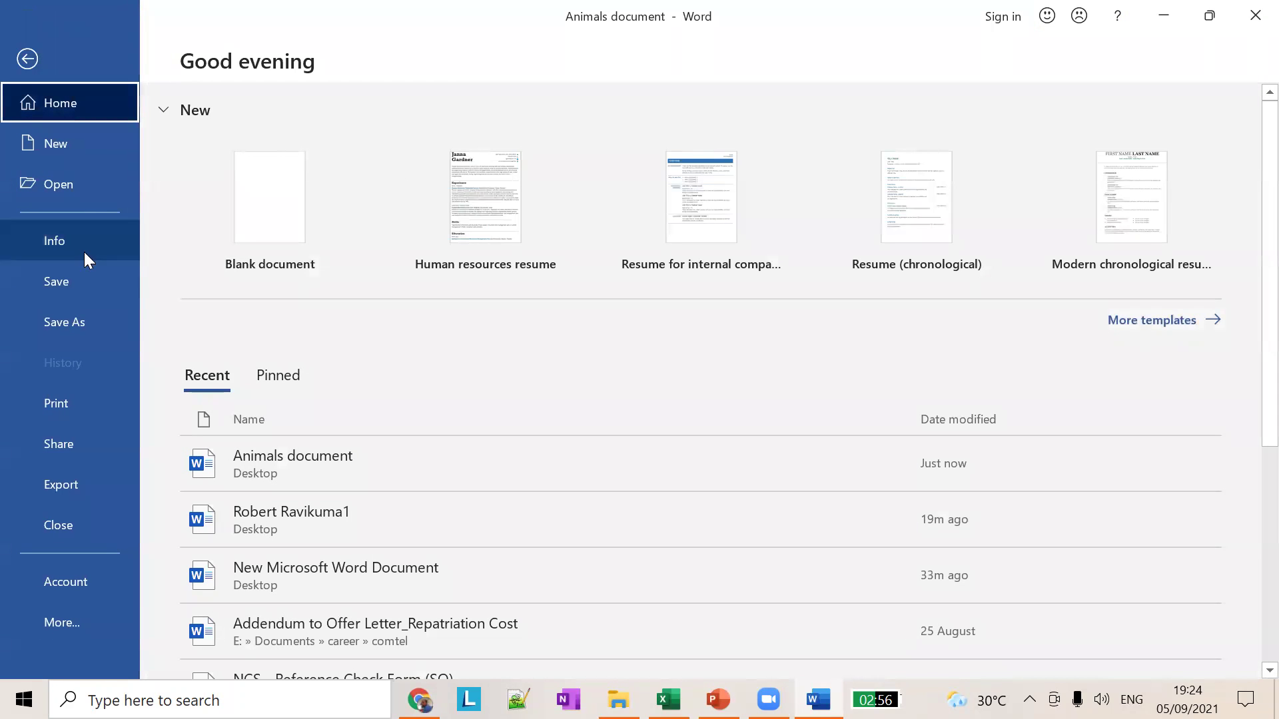
left_click(27, 58)
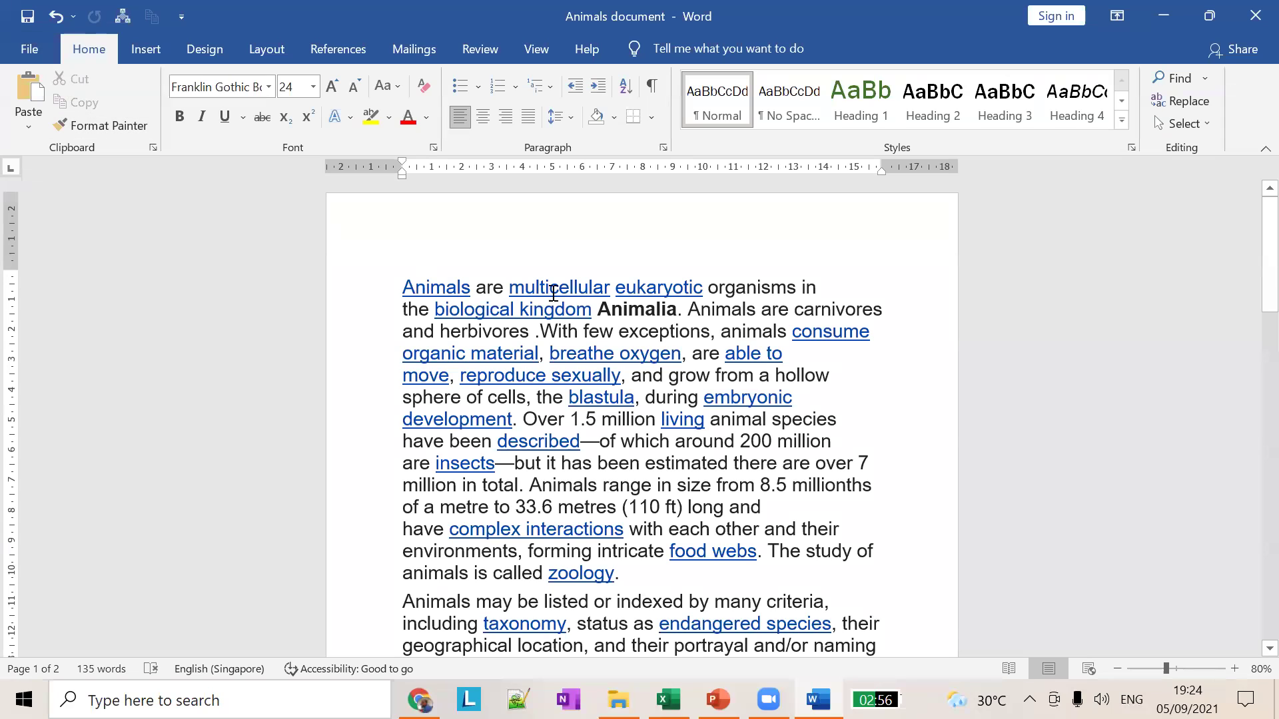
left_click(582, 262)
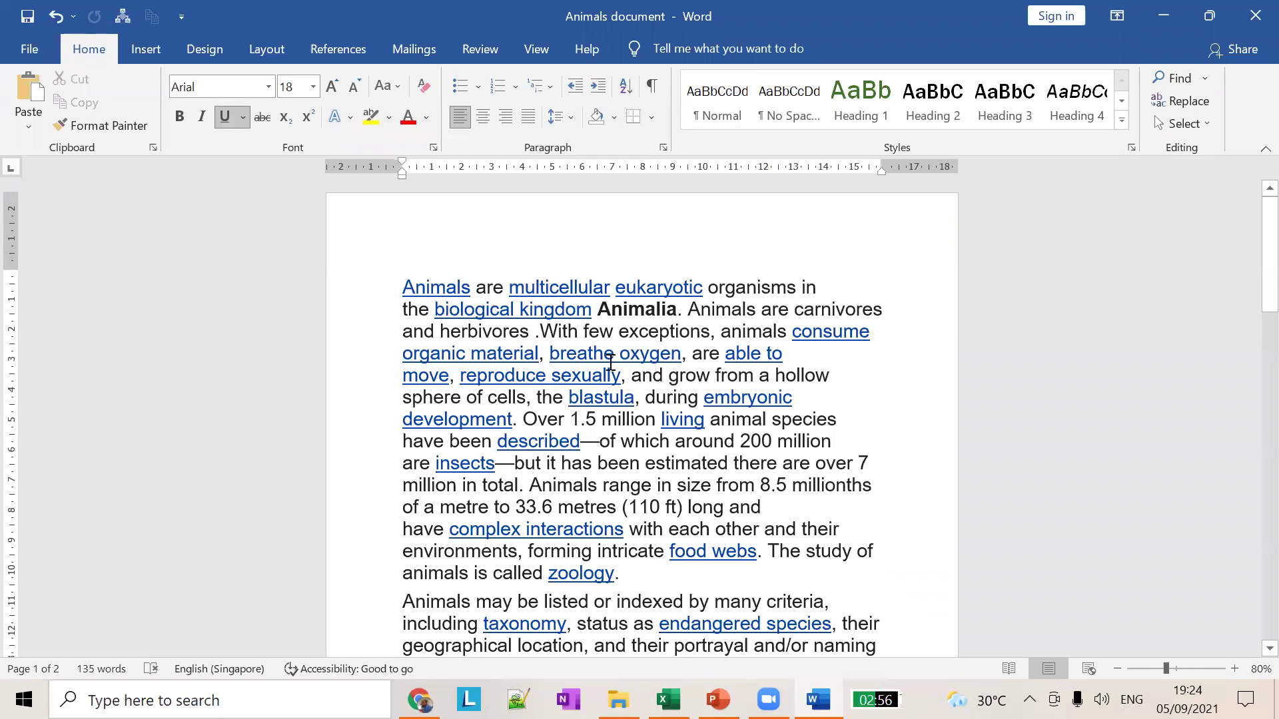
left_click(718, 699)
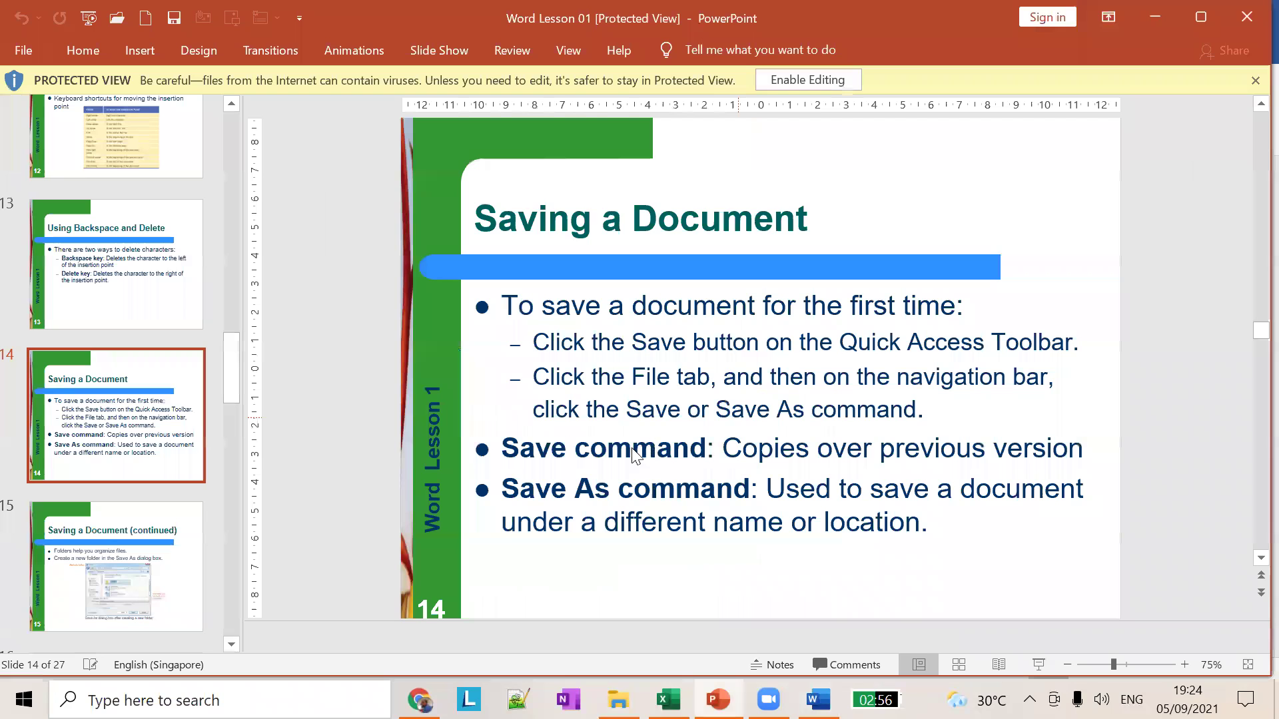
key("alt+Tab")
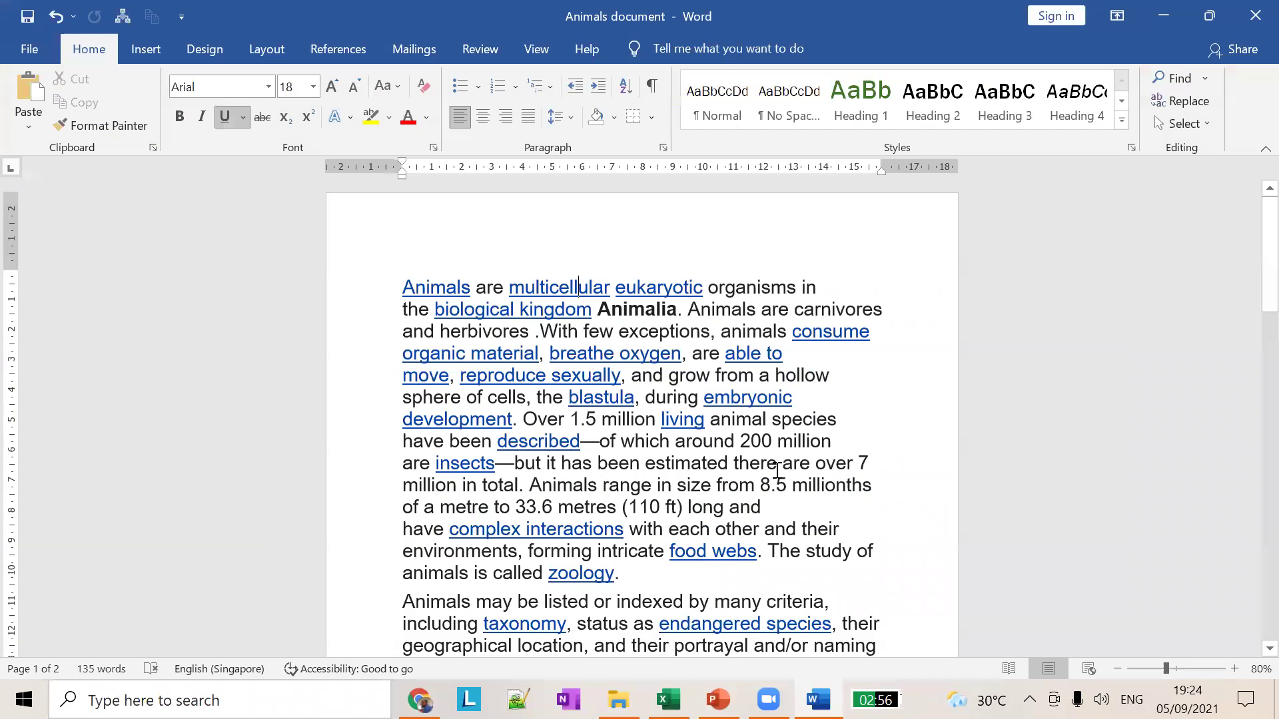
Step: Type 'Add something' a few lines below the last paragraph, undo once, and show the File view
scroll(651, 477, "down", 4)
left_click(561, 421)
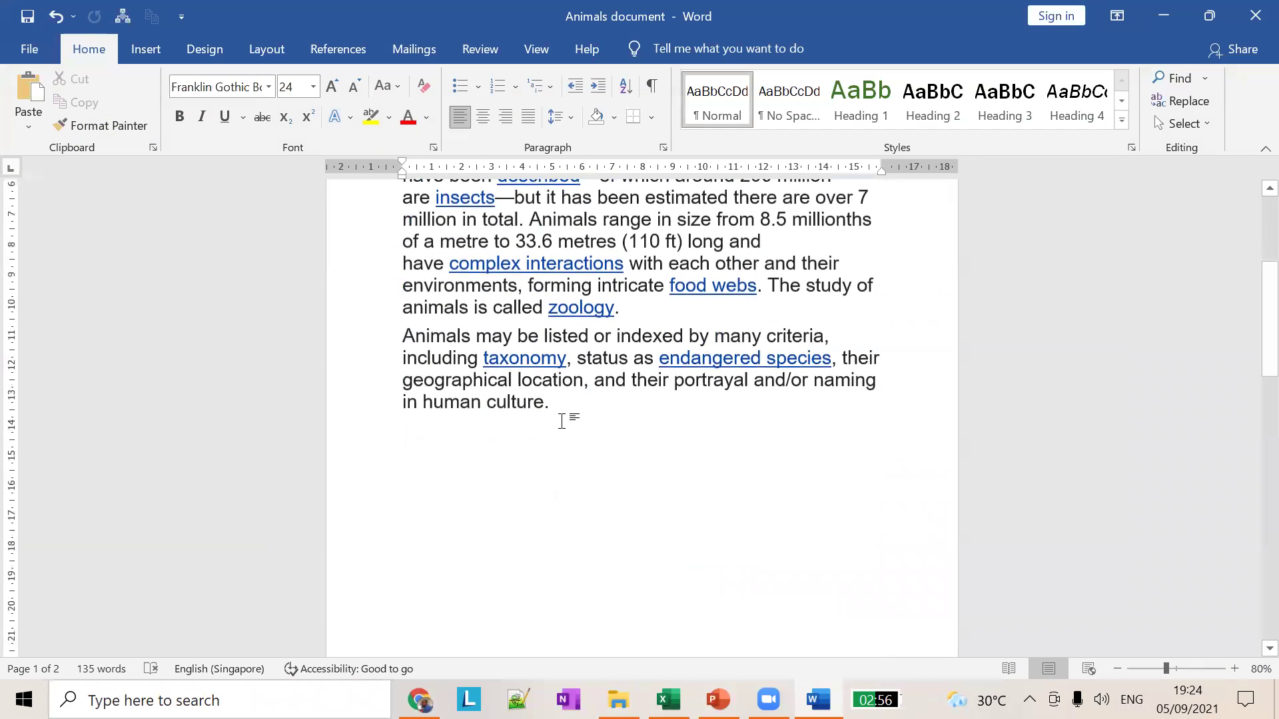
key("Return")
key("Return")
key("Return")
key("Return")
key("Return")
key("Return")
key("BackSpace")
key("BackSpace")
key("BackSpace")
type("Add something")
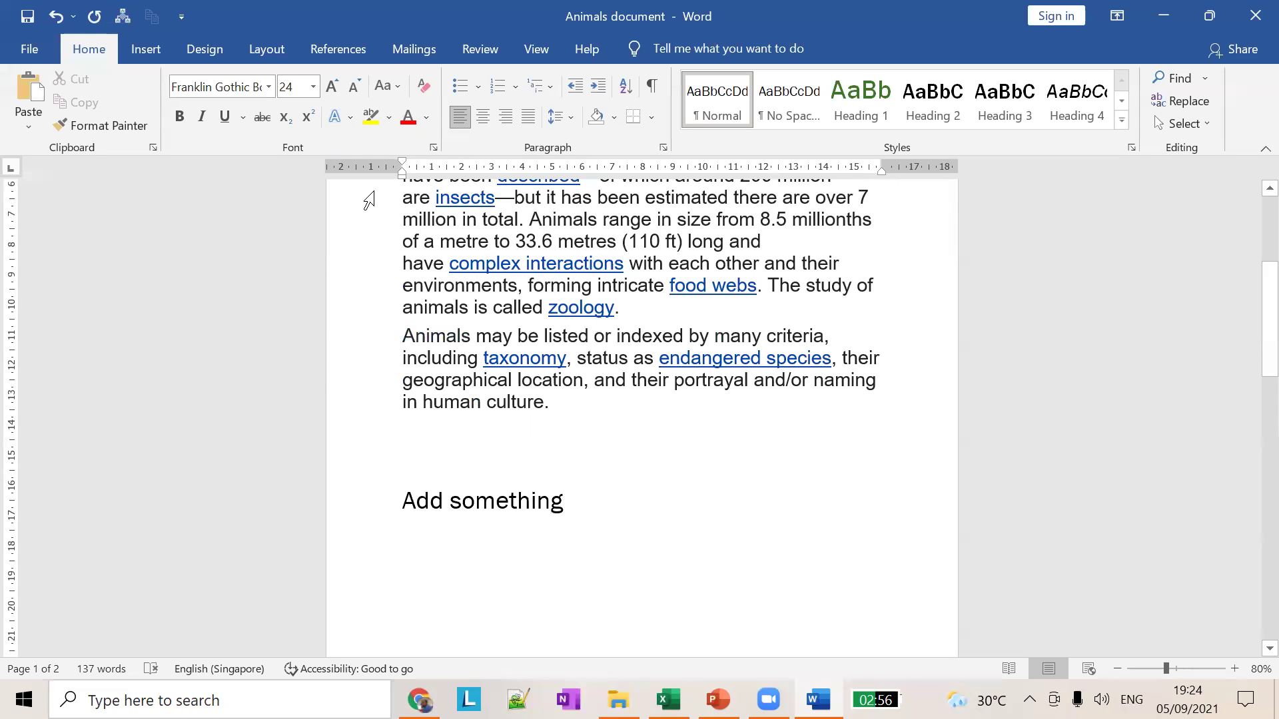
left_click(54, 18)
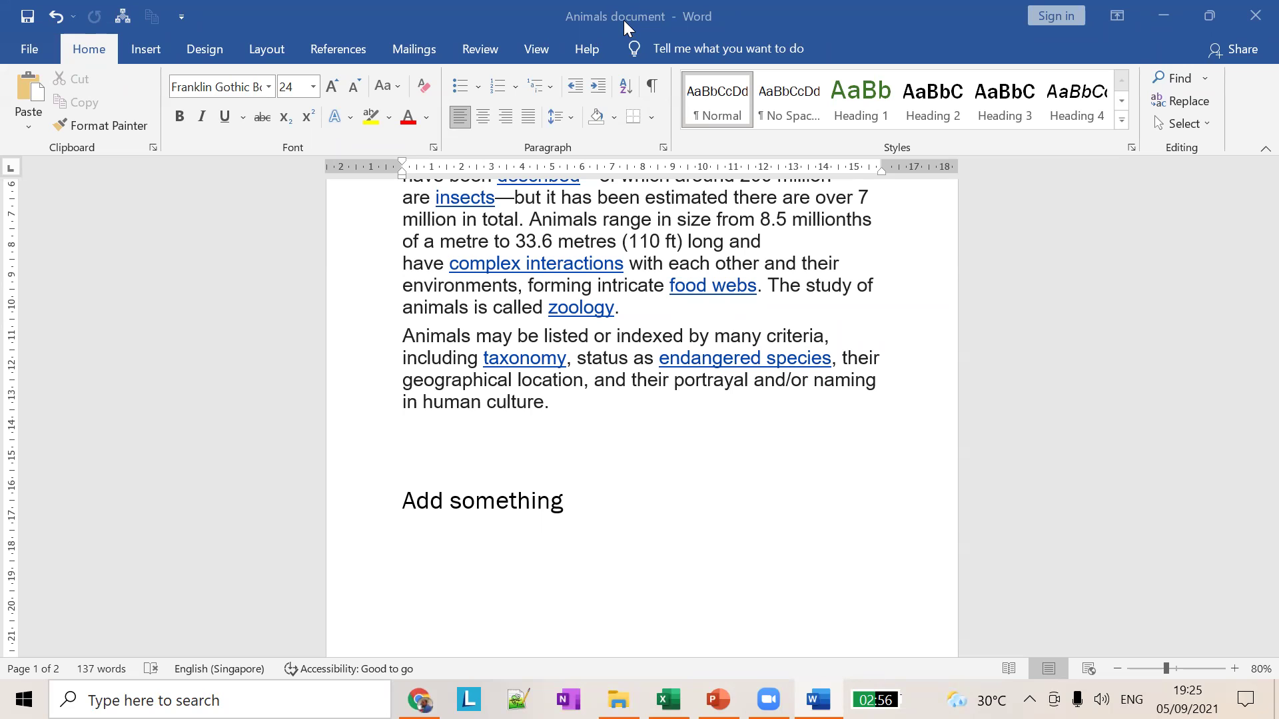
left_click(29, 51)
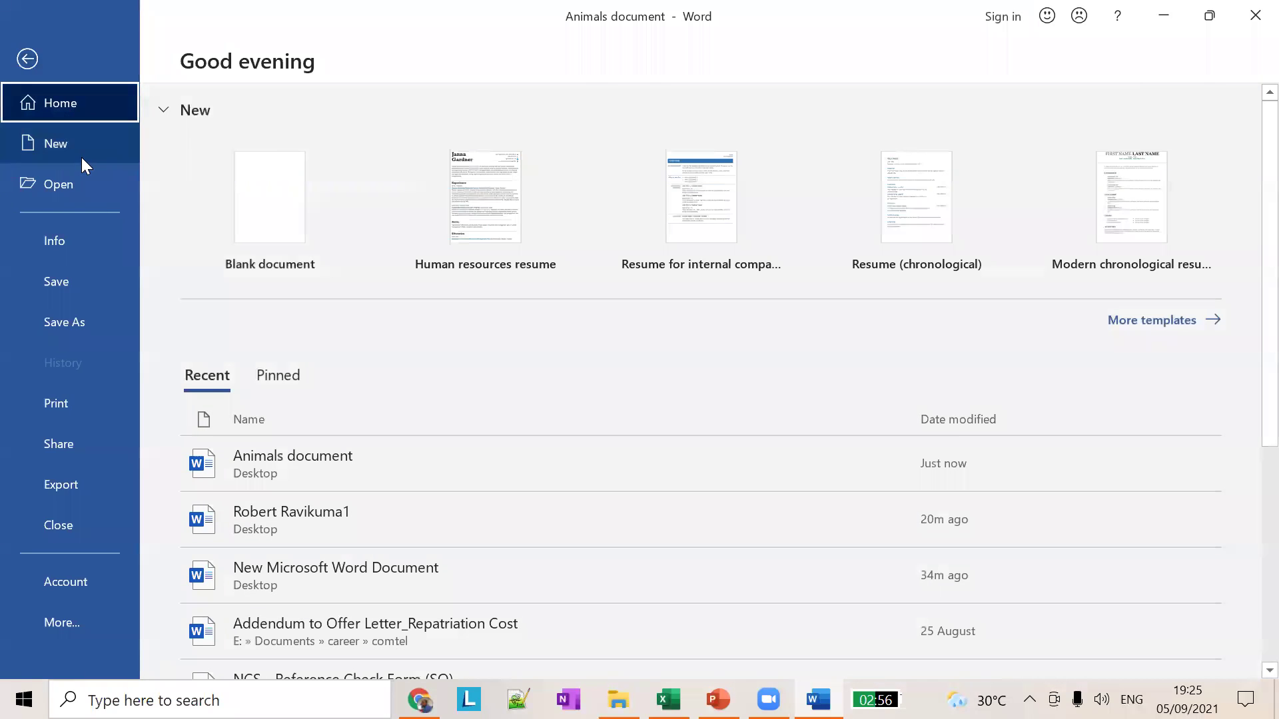
left_click(272, 209)
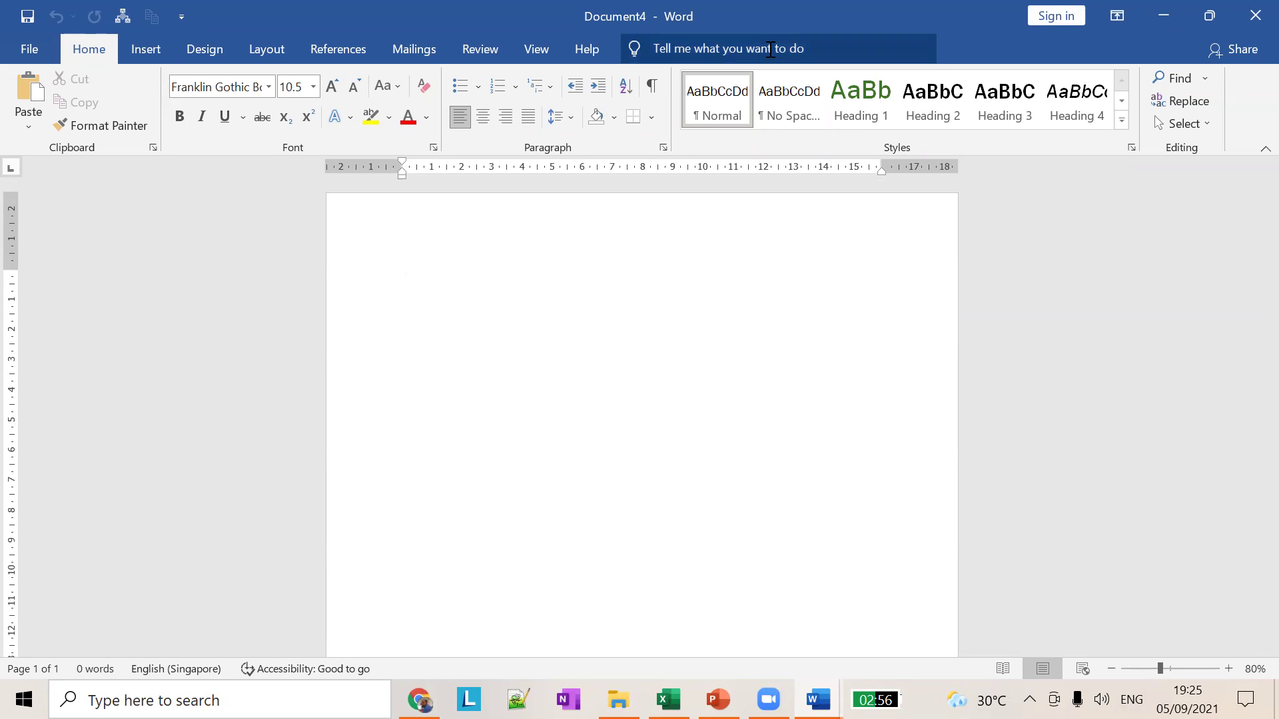
left_click(1252, 18)
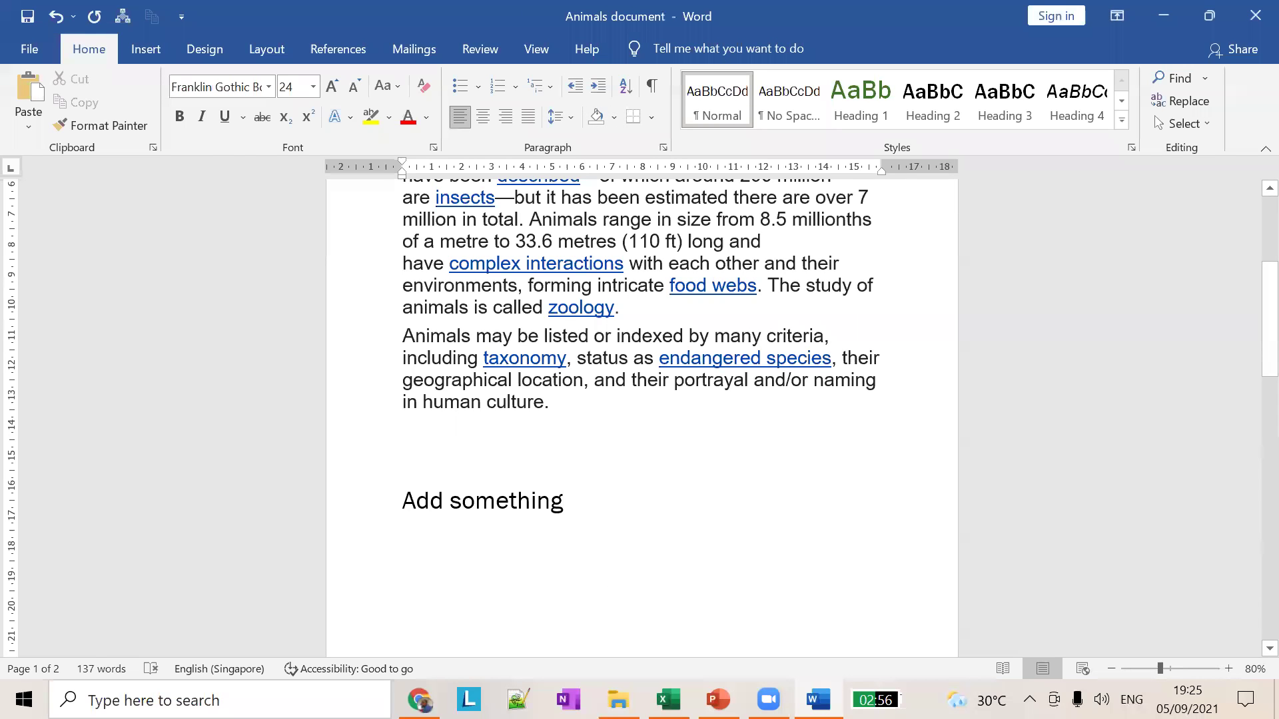
key("alt+Tab")
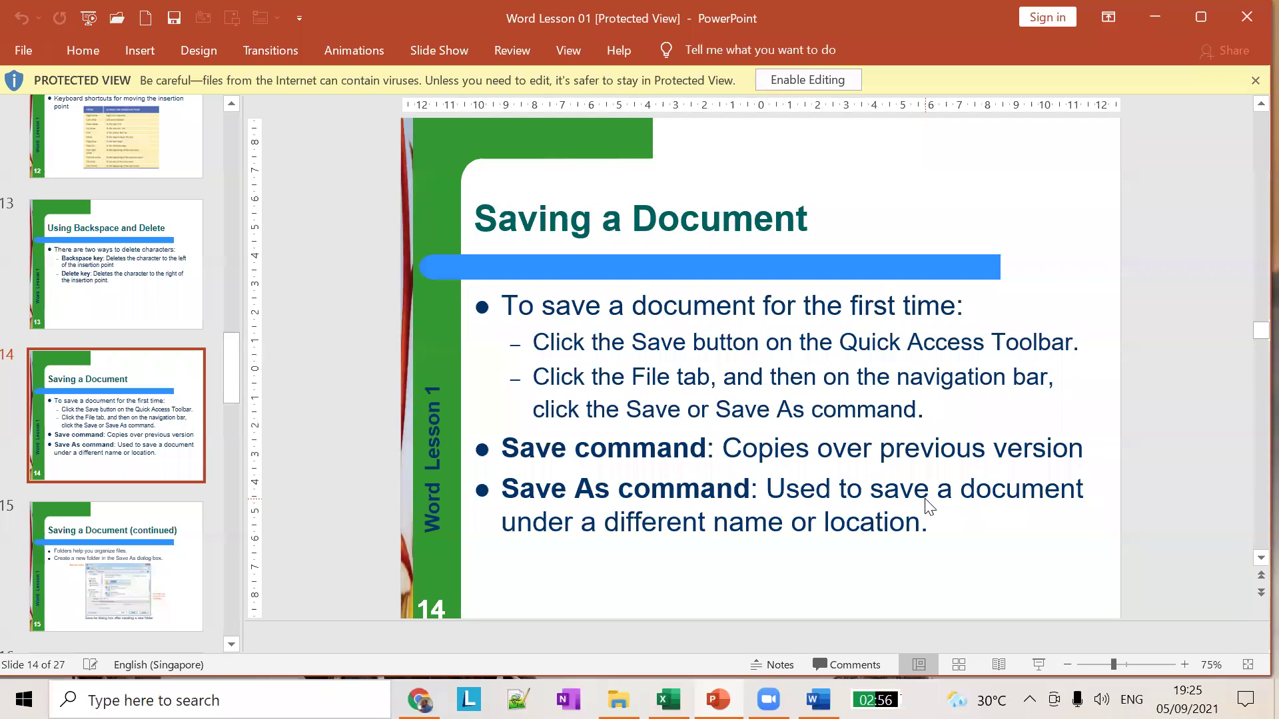
key("alt+Tab")
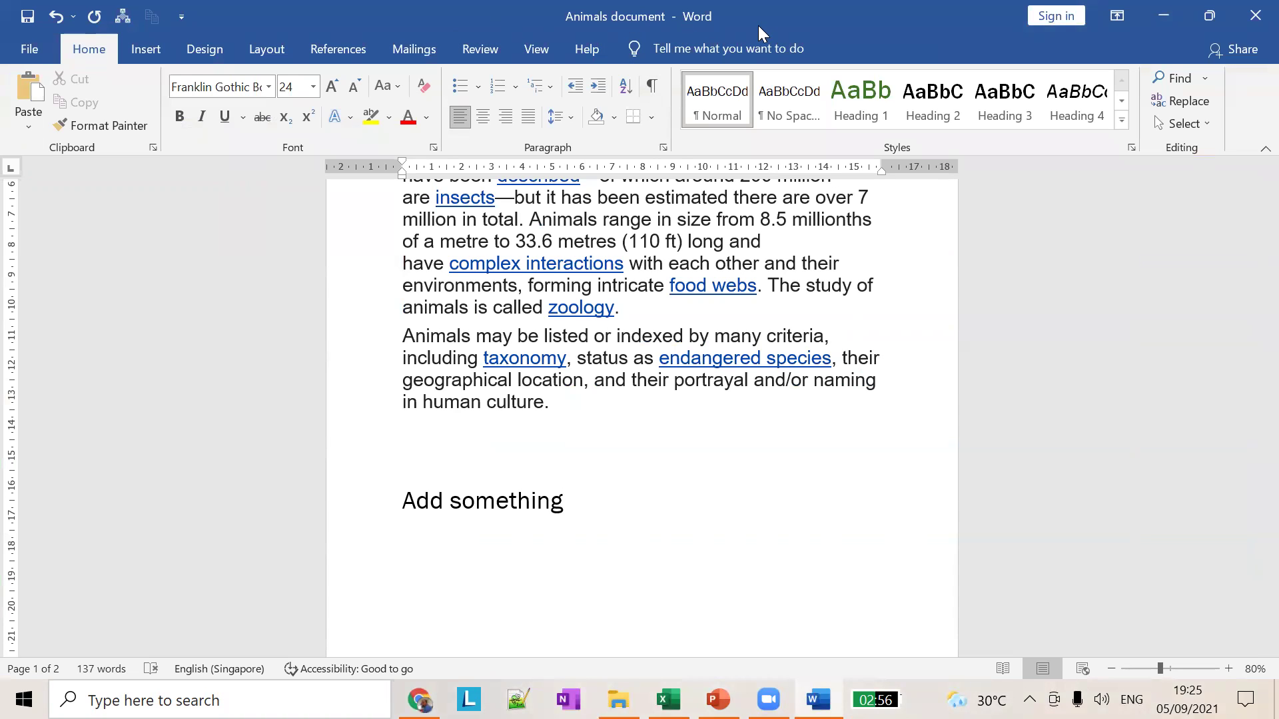
Step: Save a copy to the Desktop, renaming it from 'Animals document' to 'Animals profile'
left_click(30, 47)
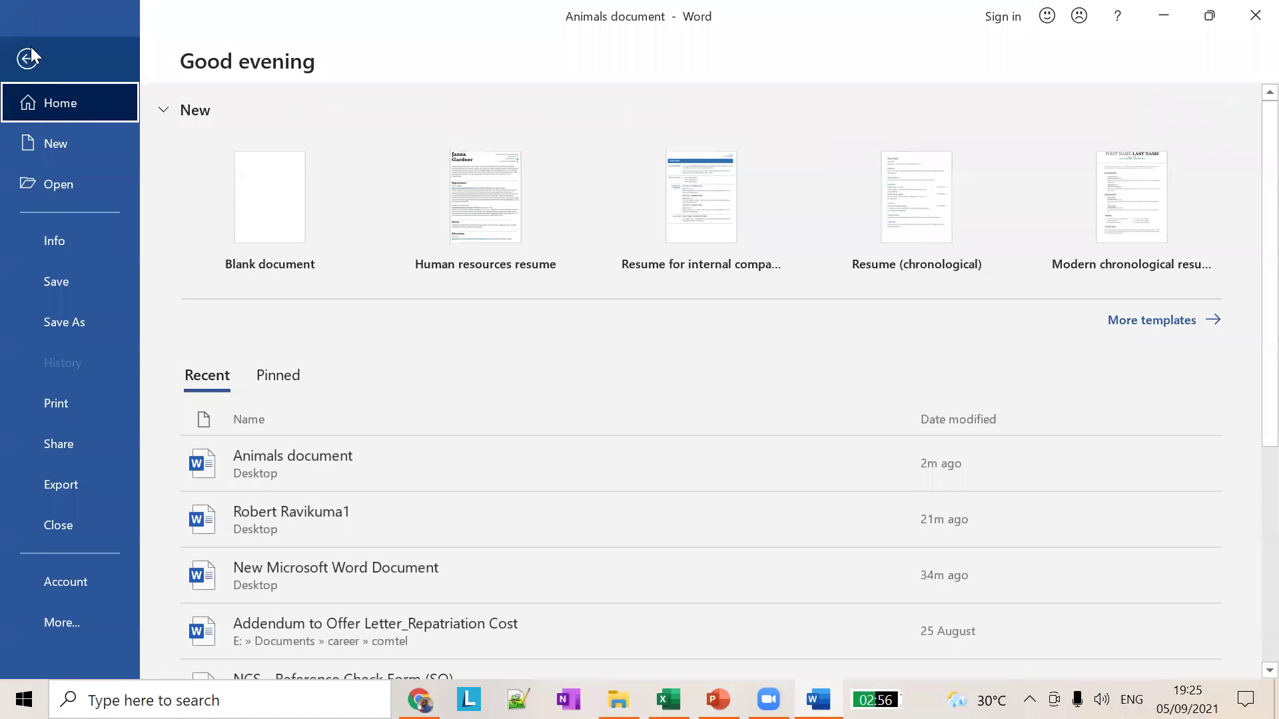
left_click(78, 328)
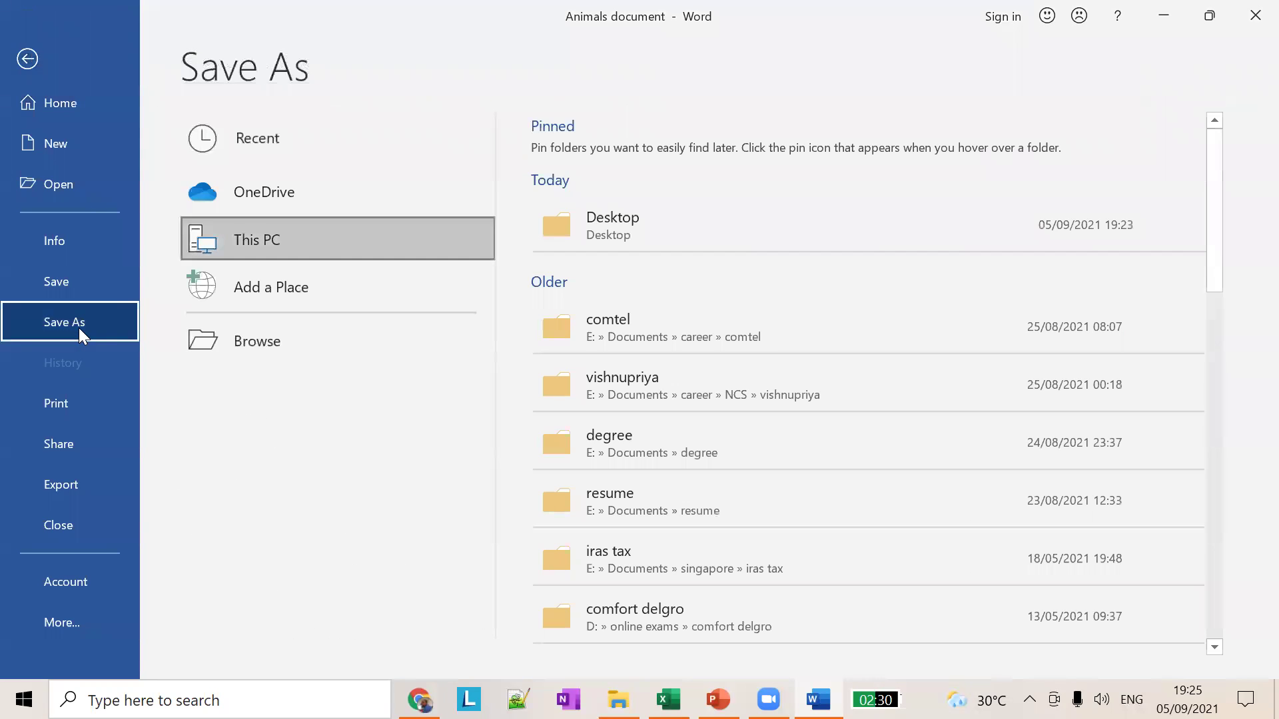
left_click(607, 229)
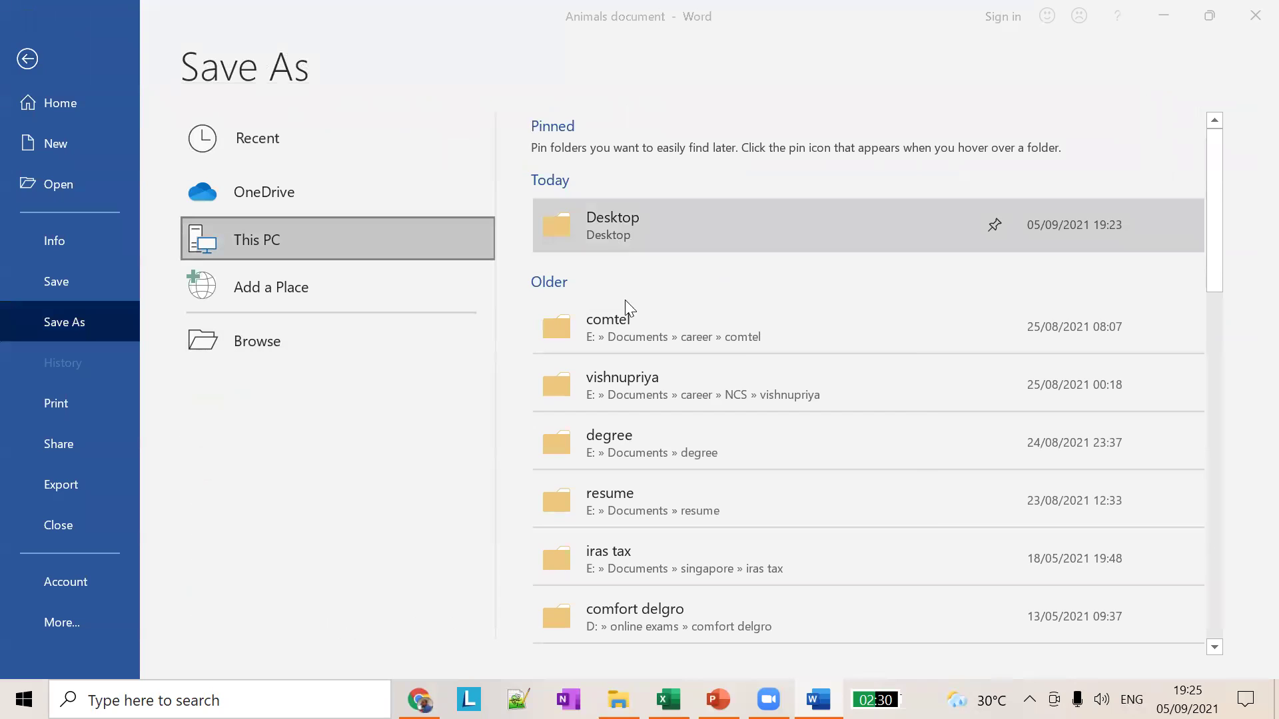
double_click(521, 398)
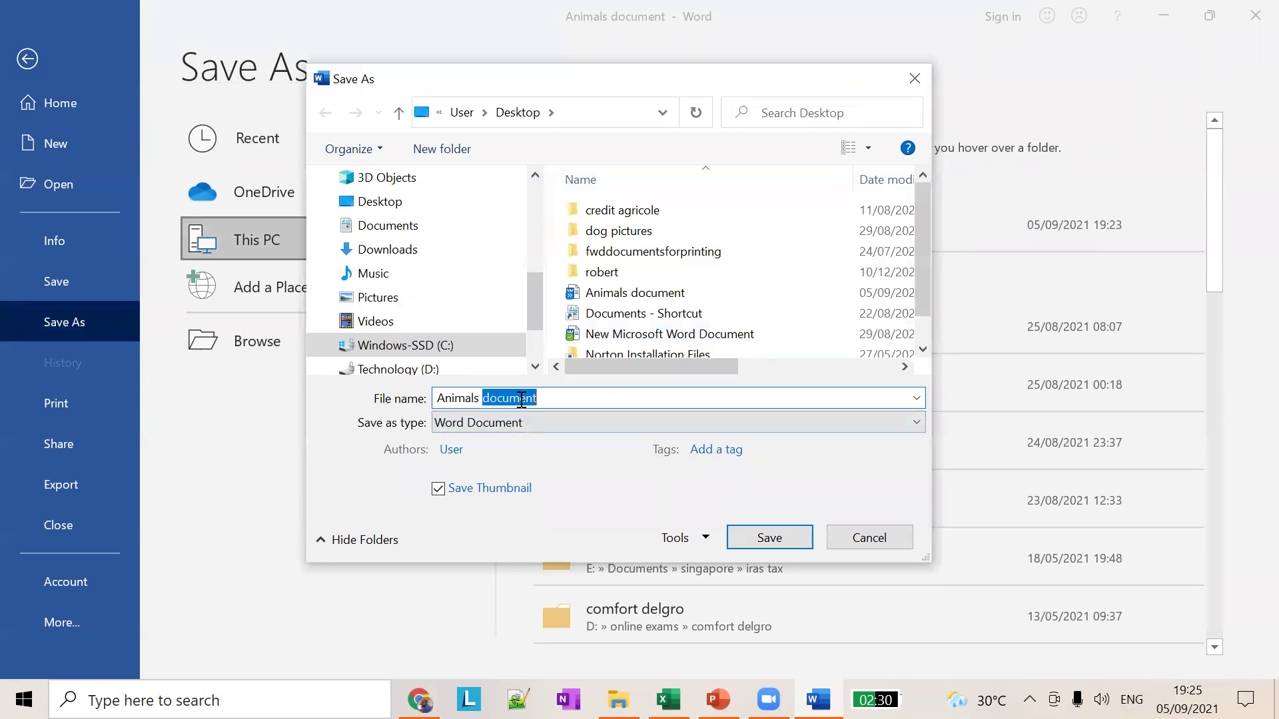
key("BackSpace")
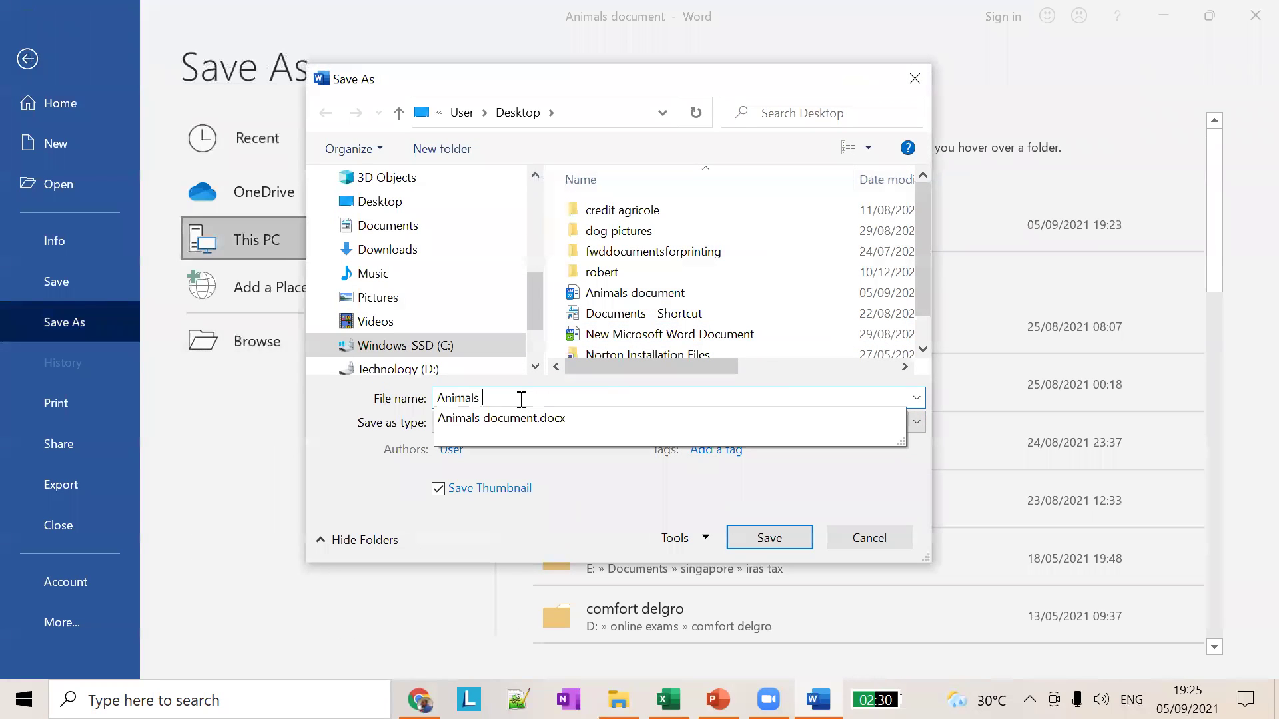
type("produ")
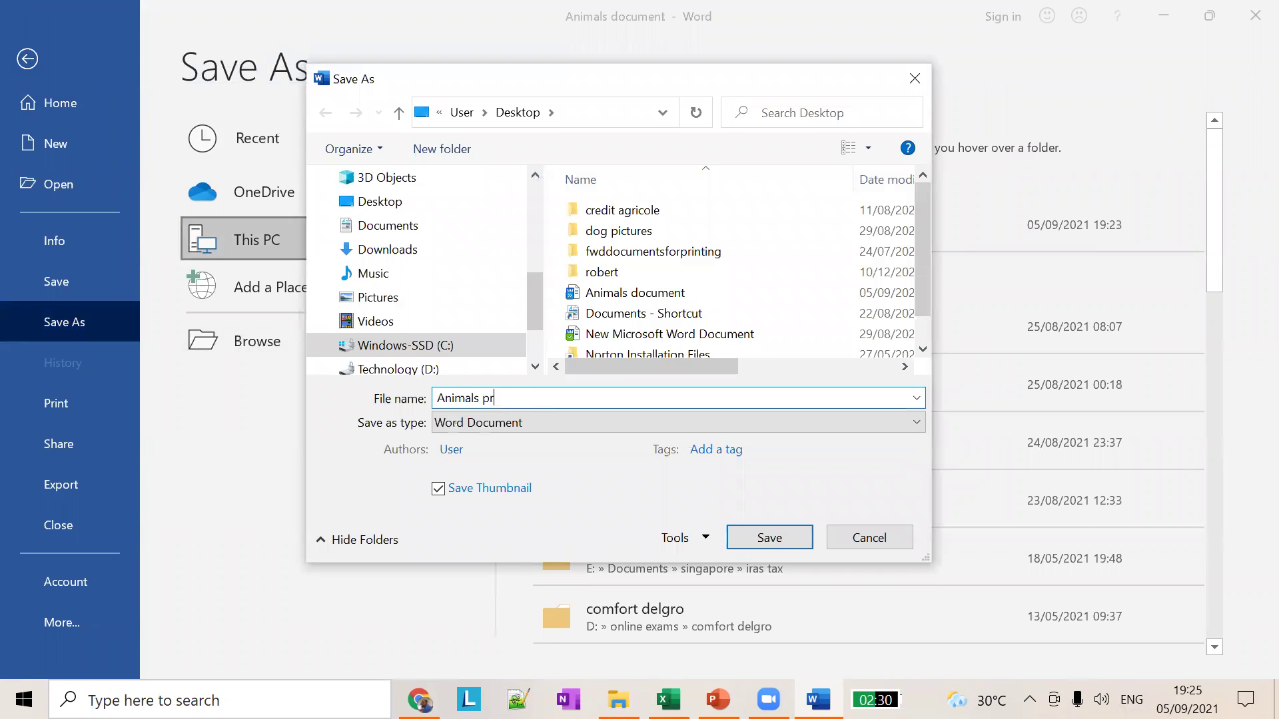
key("BackSpace")
key("BackSpace")
type("file")
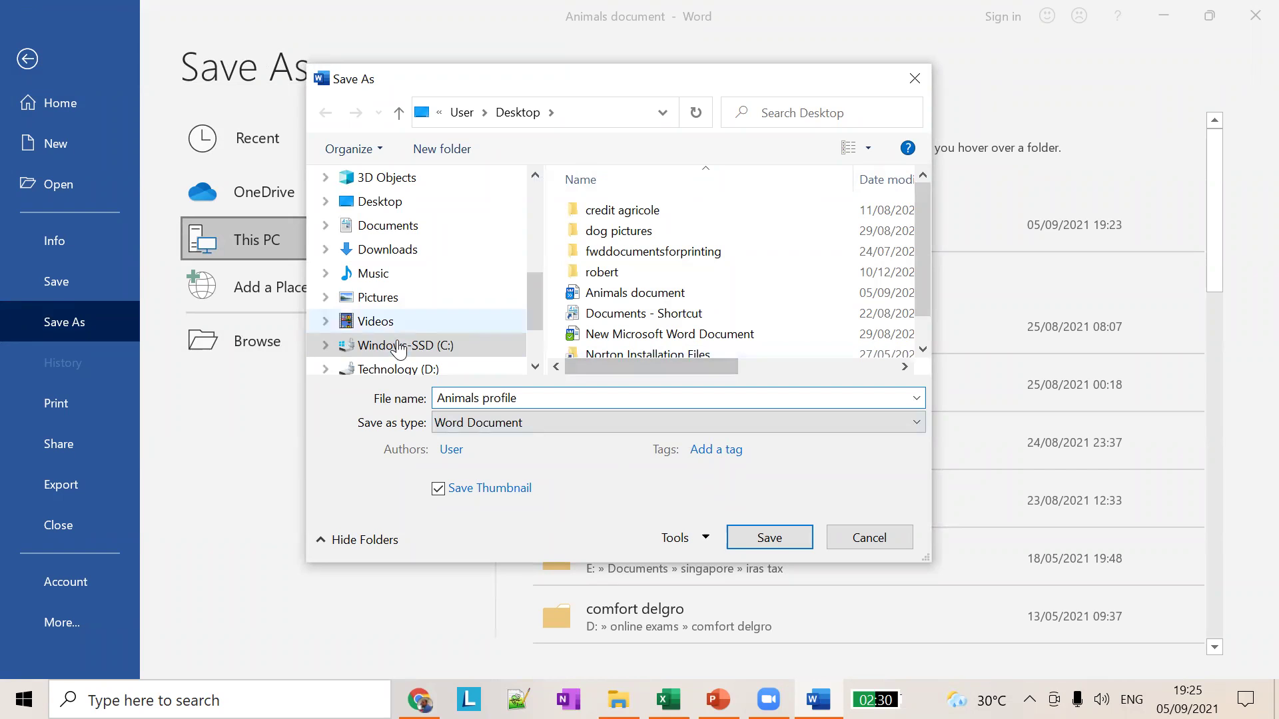
left_click(769, 539)
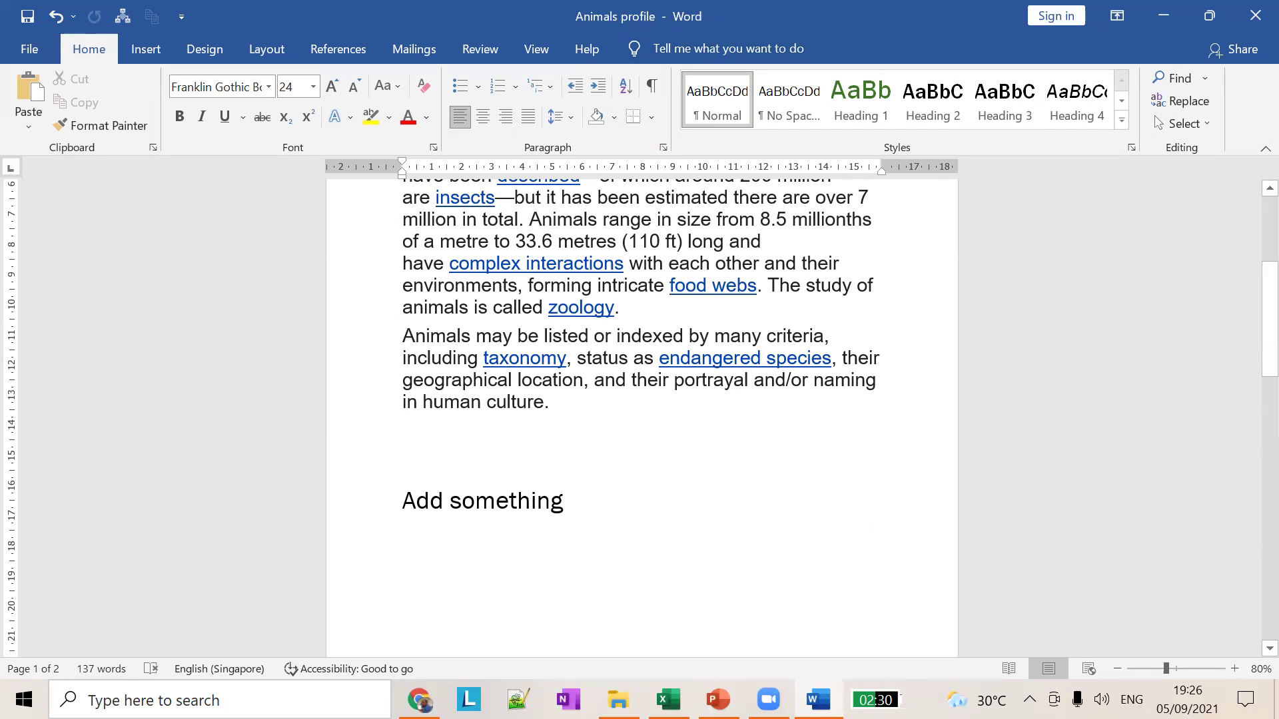
Step: Show the desktop, drag the Animals profile icon below Animals document, and return to the lesson slides
right_click(928, 699)
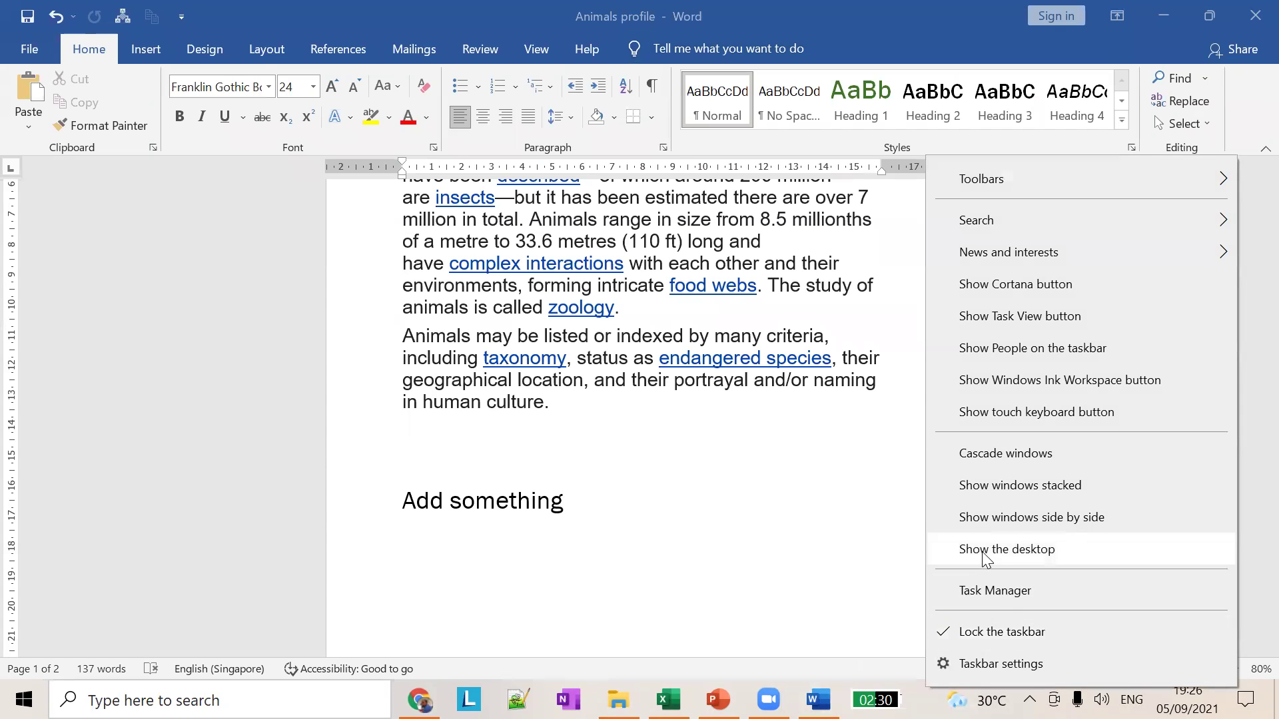
left_click(981, 552)
left_click_drag(438, 68, 899, 372)
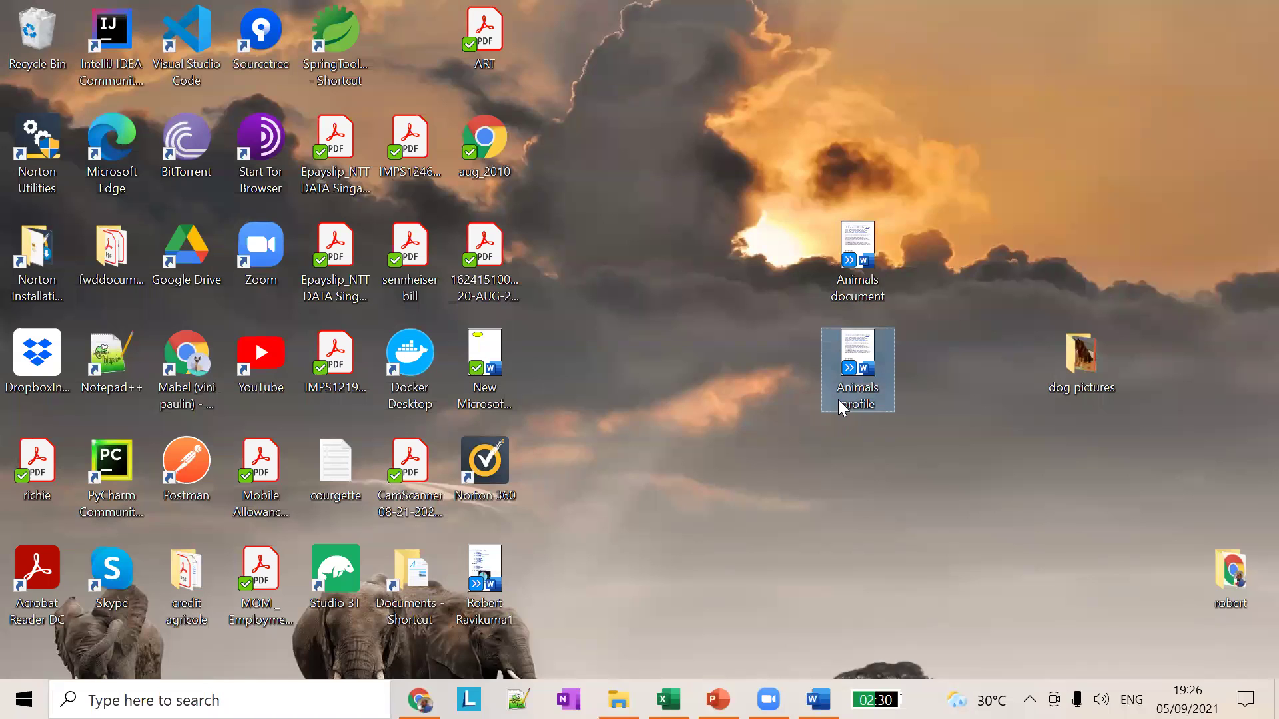
mouse_move(838, 404)
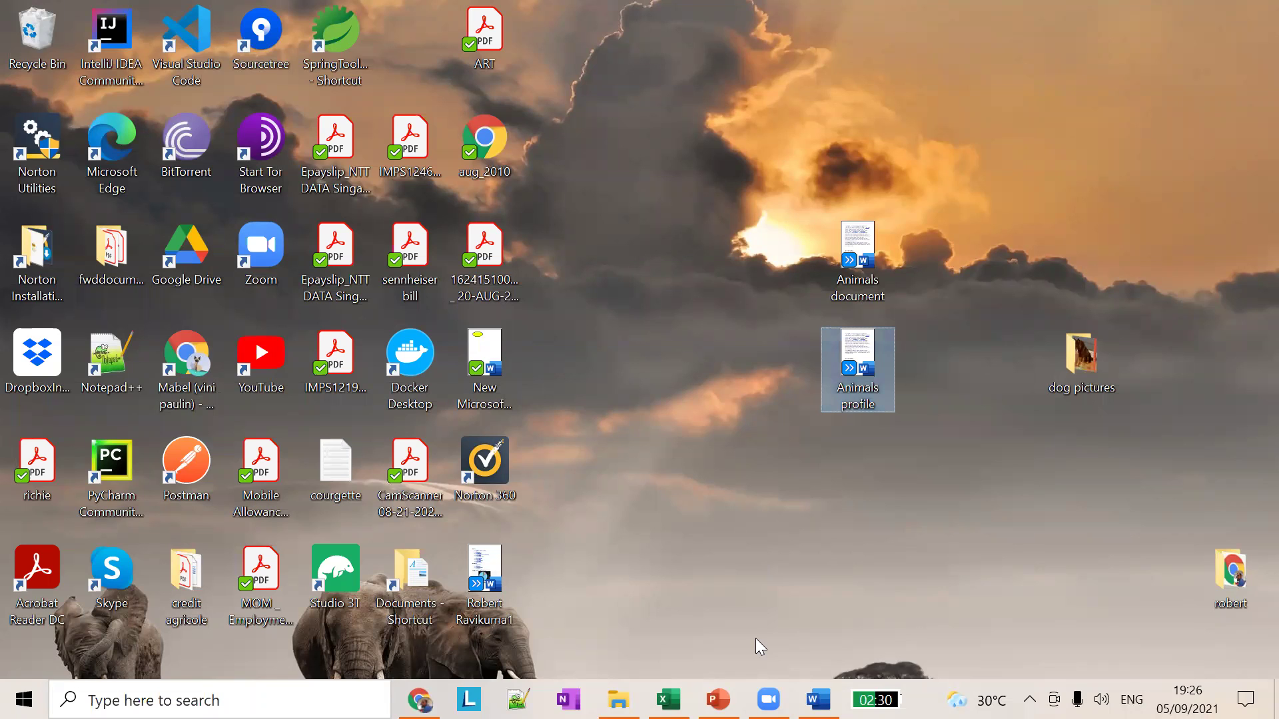
mouse_move(768, 699)
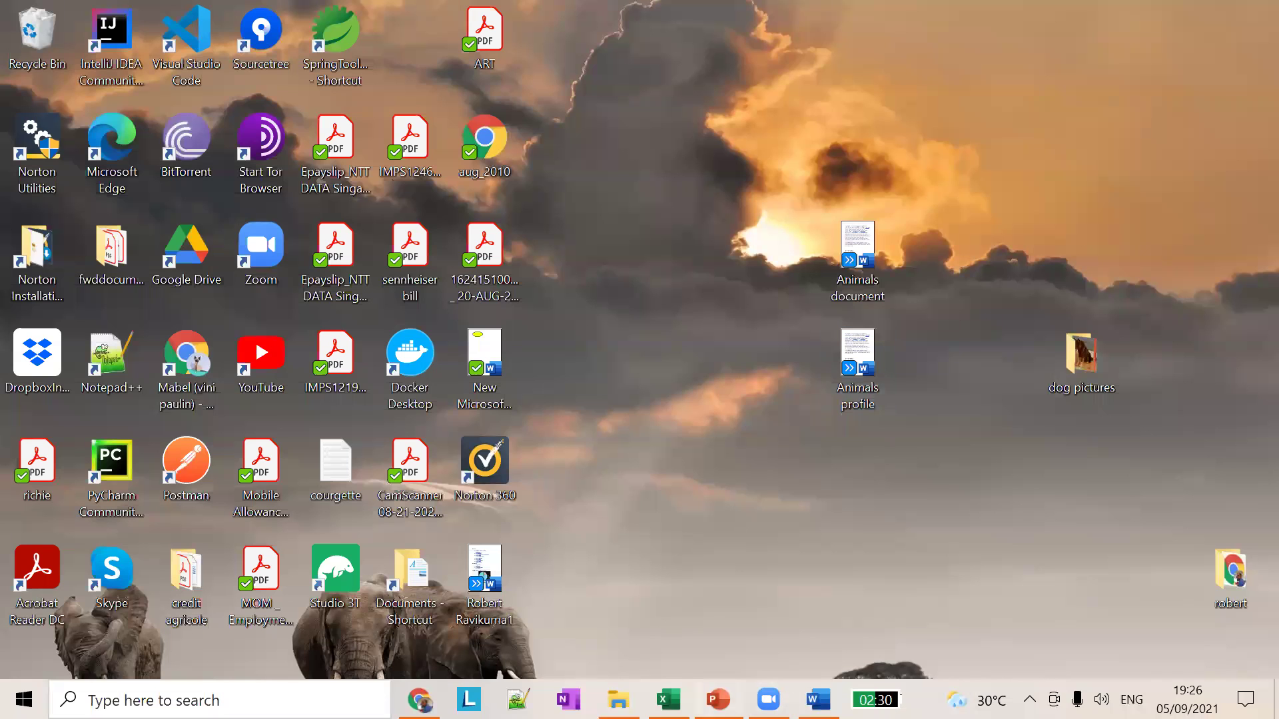
key("alt+Tab")
Step: Show slide 15, 'Saving a Document (continued)', then return to the Animals profile document
left_click(149, 542)
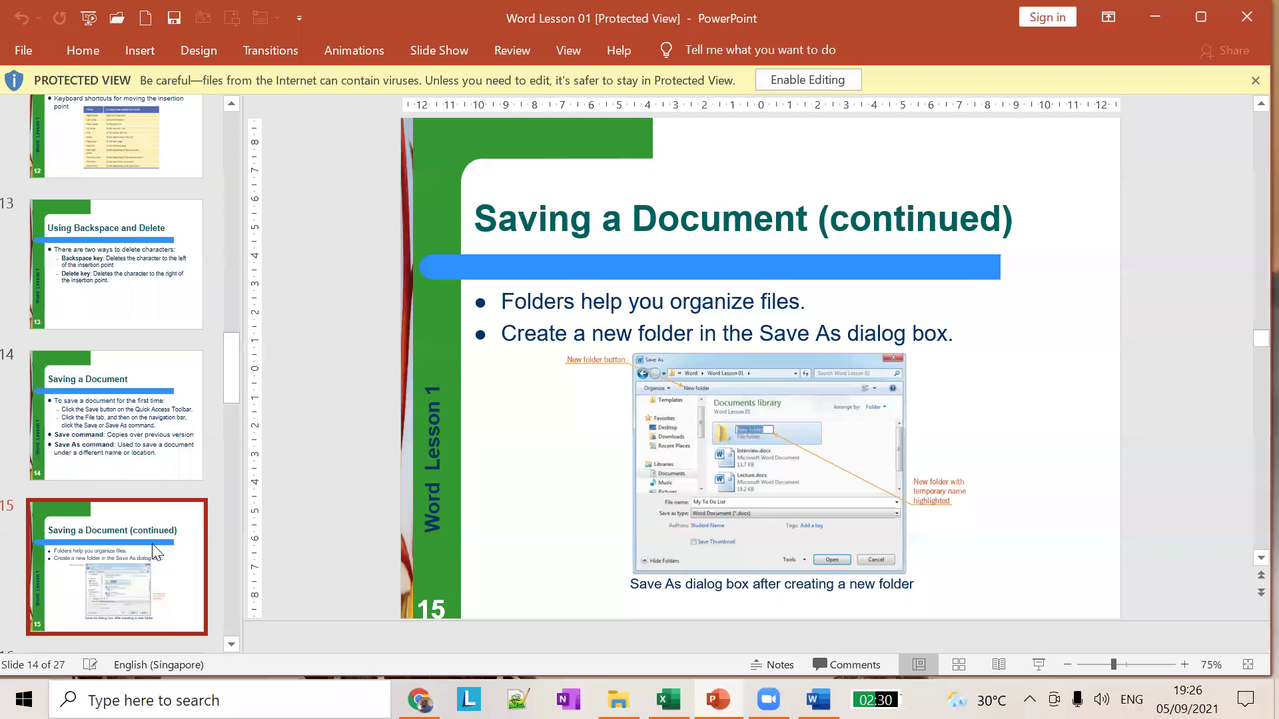
scroll(155, 552, "down", 3)
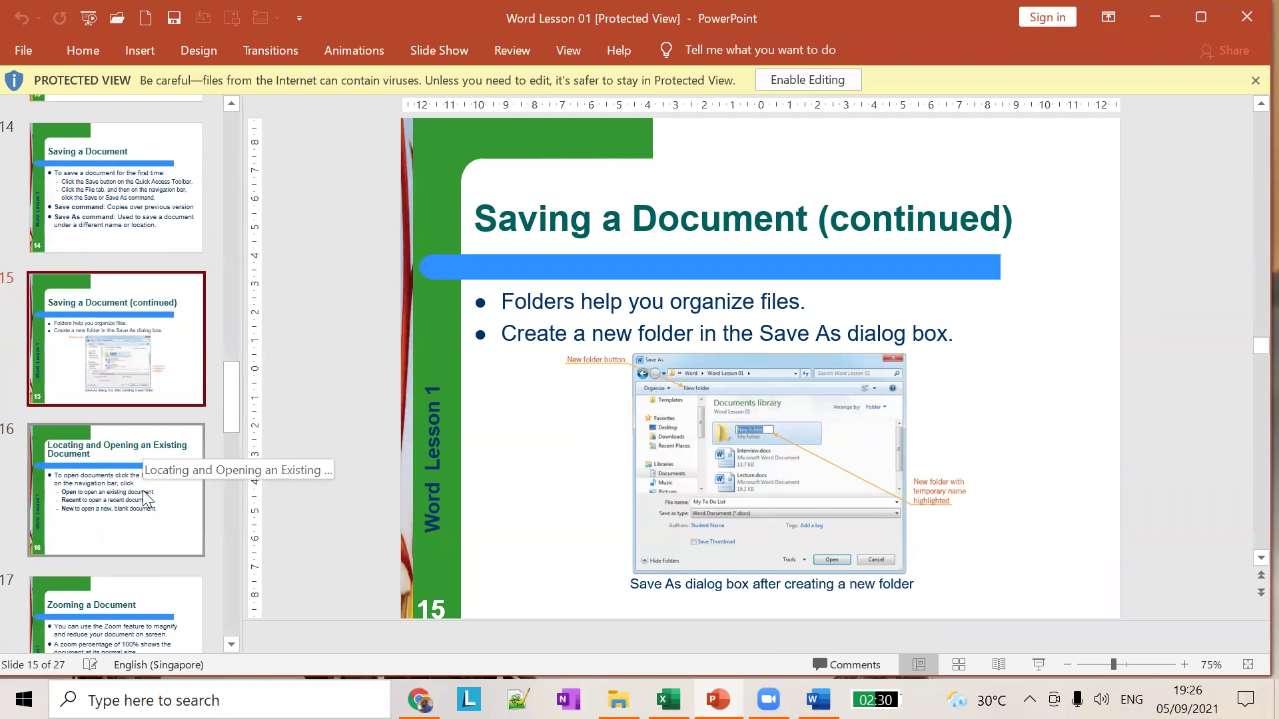
scroll(184, 414, "down", 2)
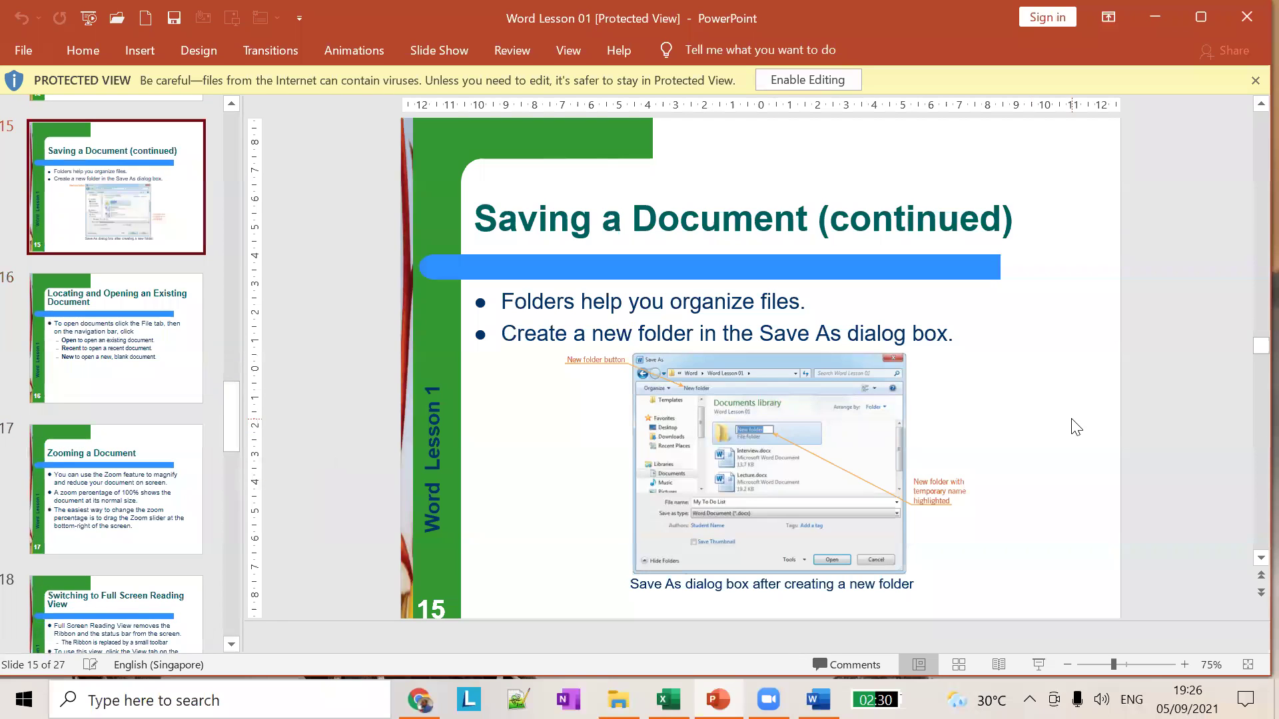
scroll(177, 331, "up", 4)
scroll(761, 374, "up", 1)
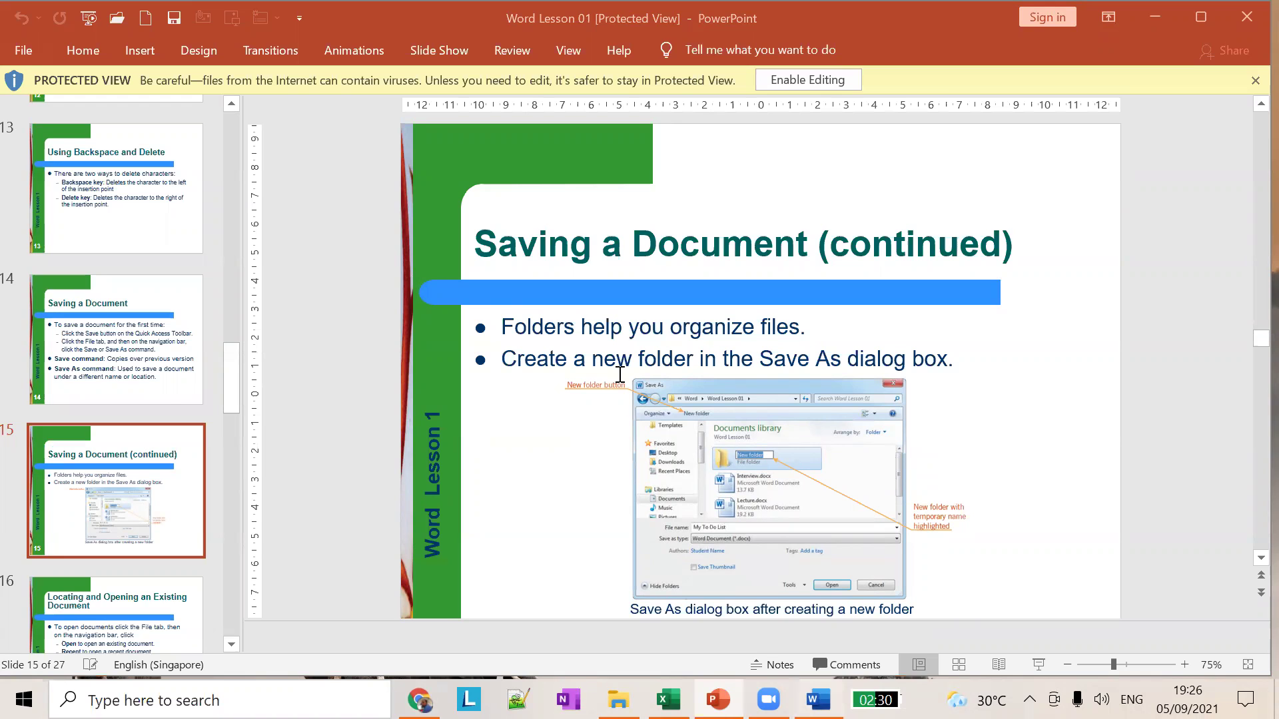
left_click(817, 699)
Step: Start a new blank document and type the writer's name line
left_click(52, 40)
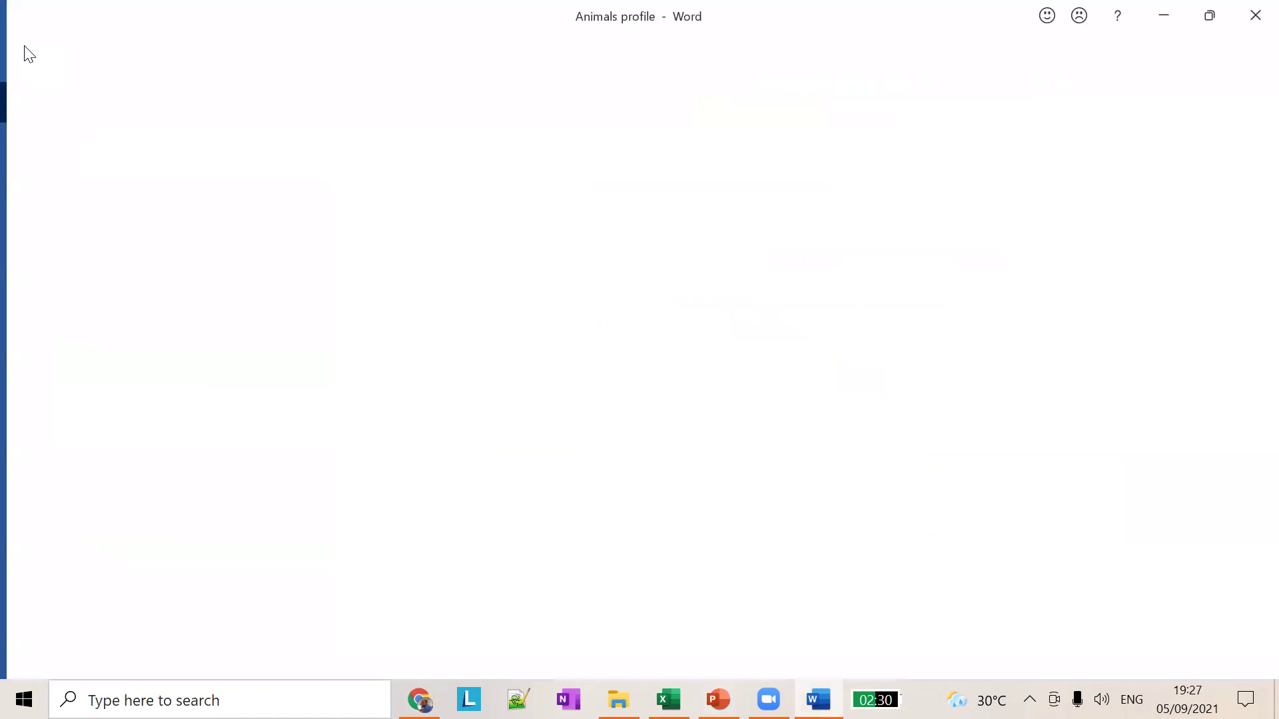
left_click(298, 193)
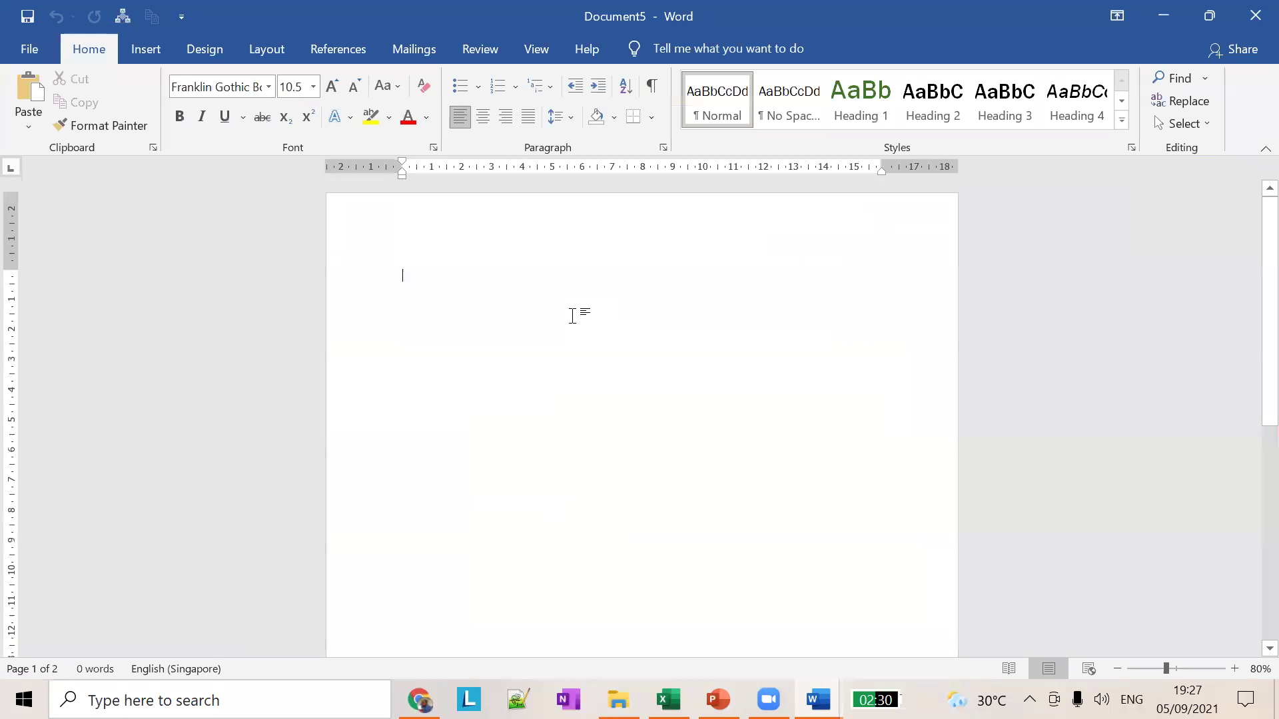
type("MY ")
type("aniaml")
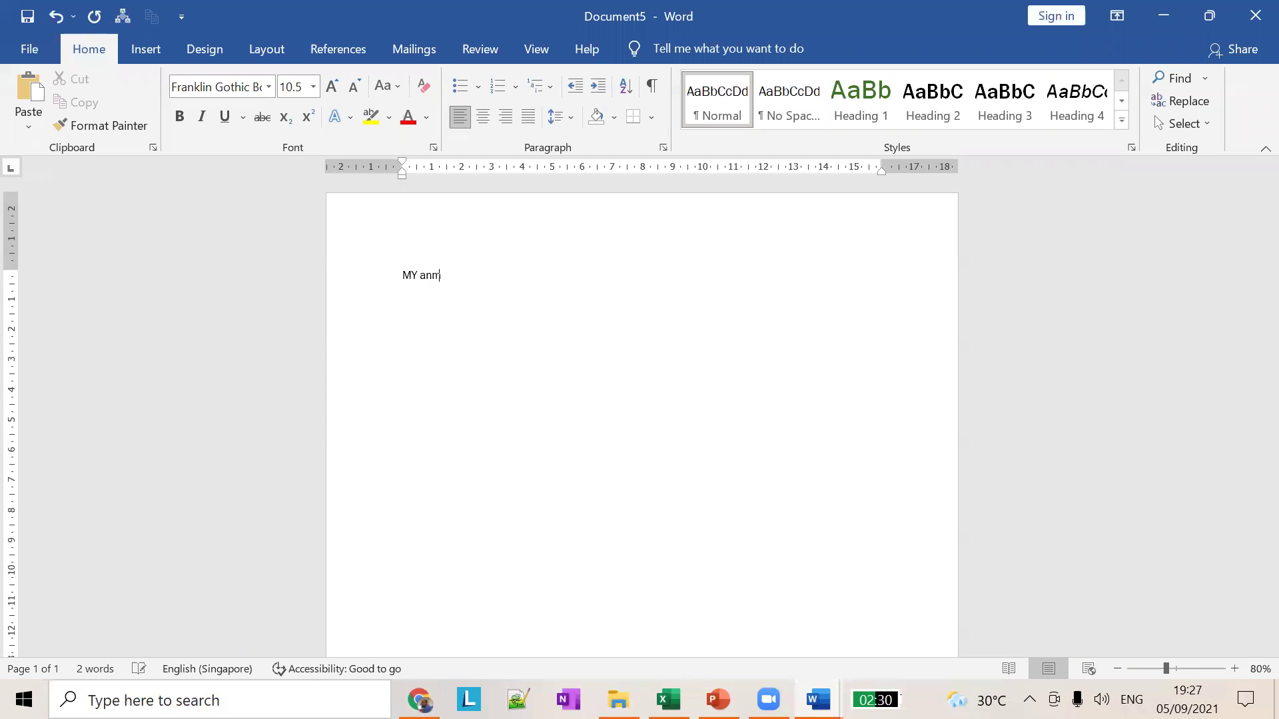
key("BackSpace")
key("BackSpace")
key("BackSpace")
key("BackSpace")
key("BackSpace")
key("BackSpace")
key("BackSpace")
key("BackSpace")
key("Return")
key("Return")
Step: Add the lines 'I work for a software company' and 'I have 13 years of experience'
type("I work")
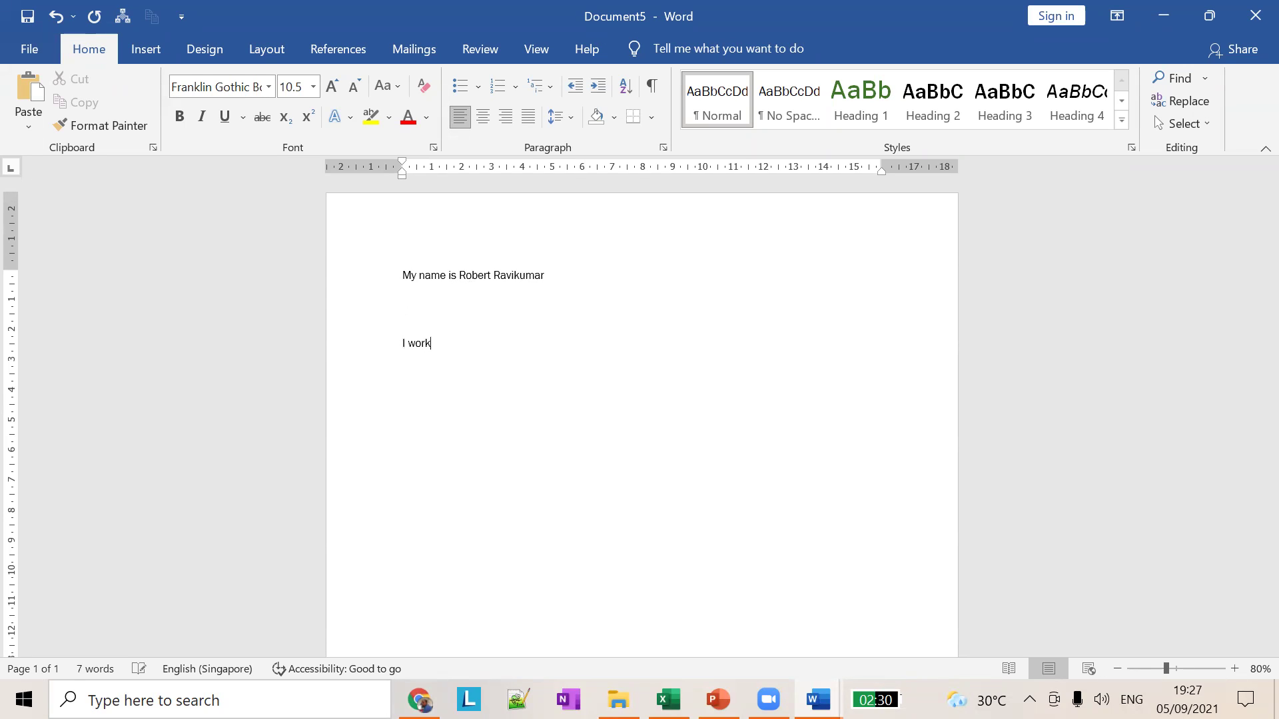
type(" for a software ")
type("company  ")
type("I have 13 y")
type("ears of exoper")
type("i")
type("cne")
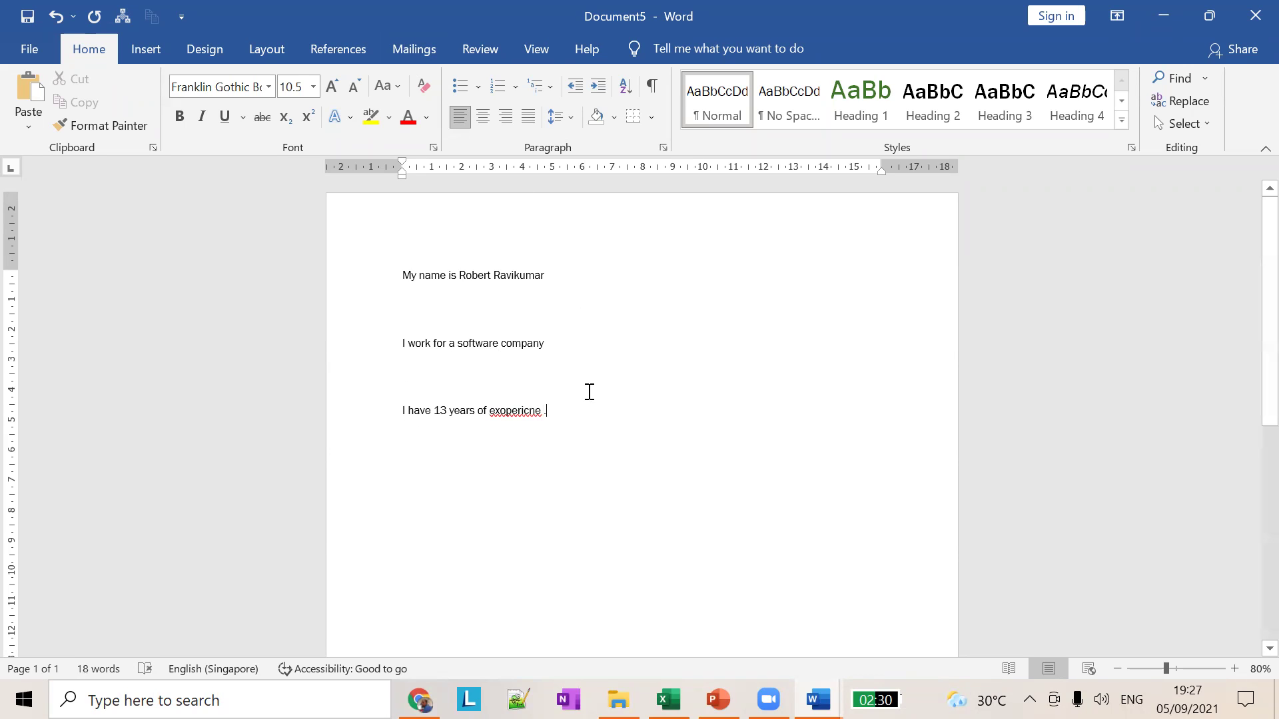
triple_click(384, 267)
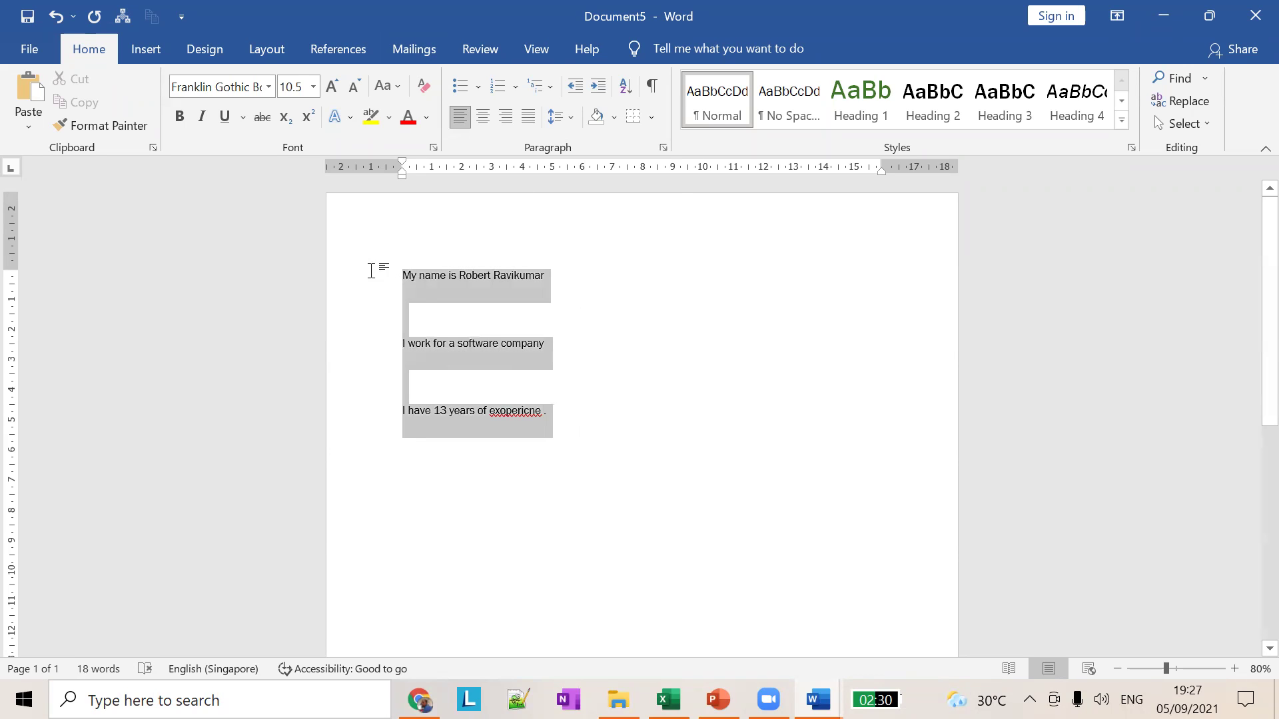
left_click(618, 351)
Step: Save the new document to the Desktop under the file name 'resume'
key("ctrl+s")
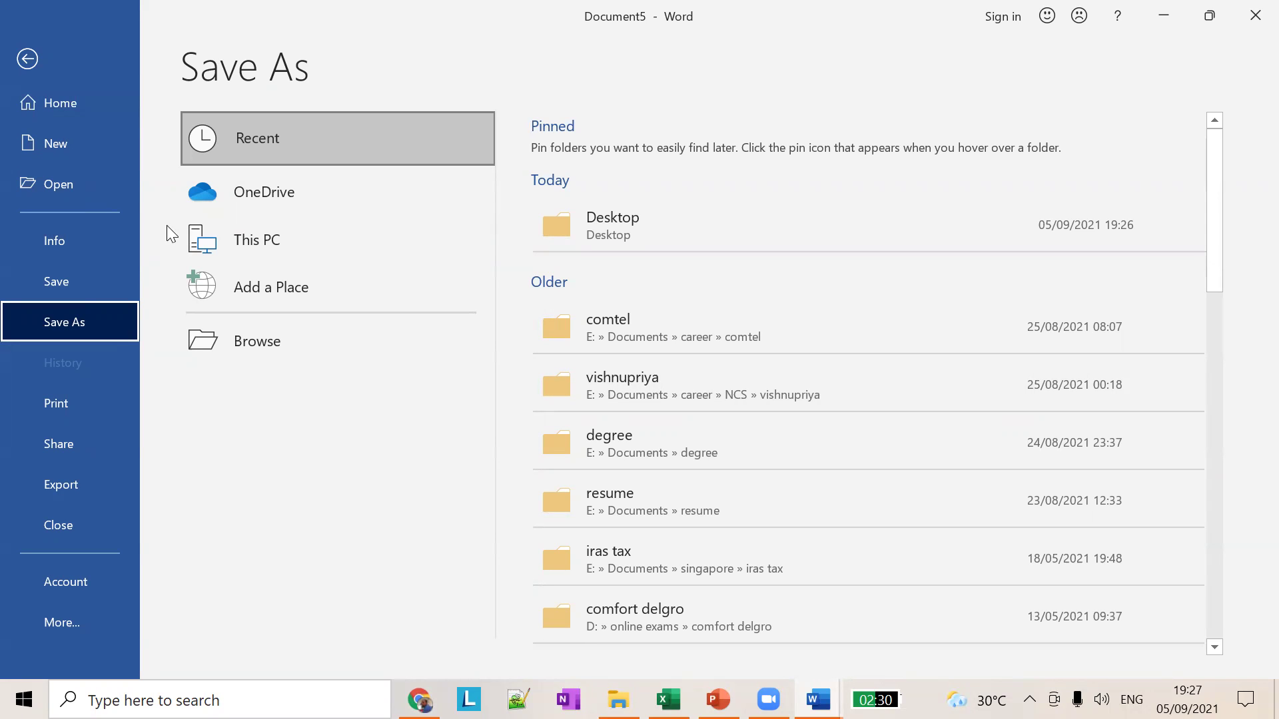
left_click(628, 213)
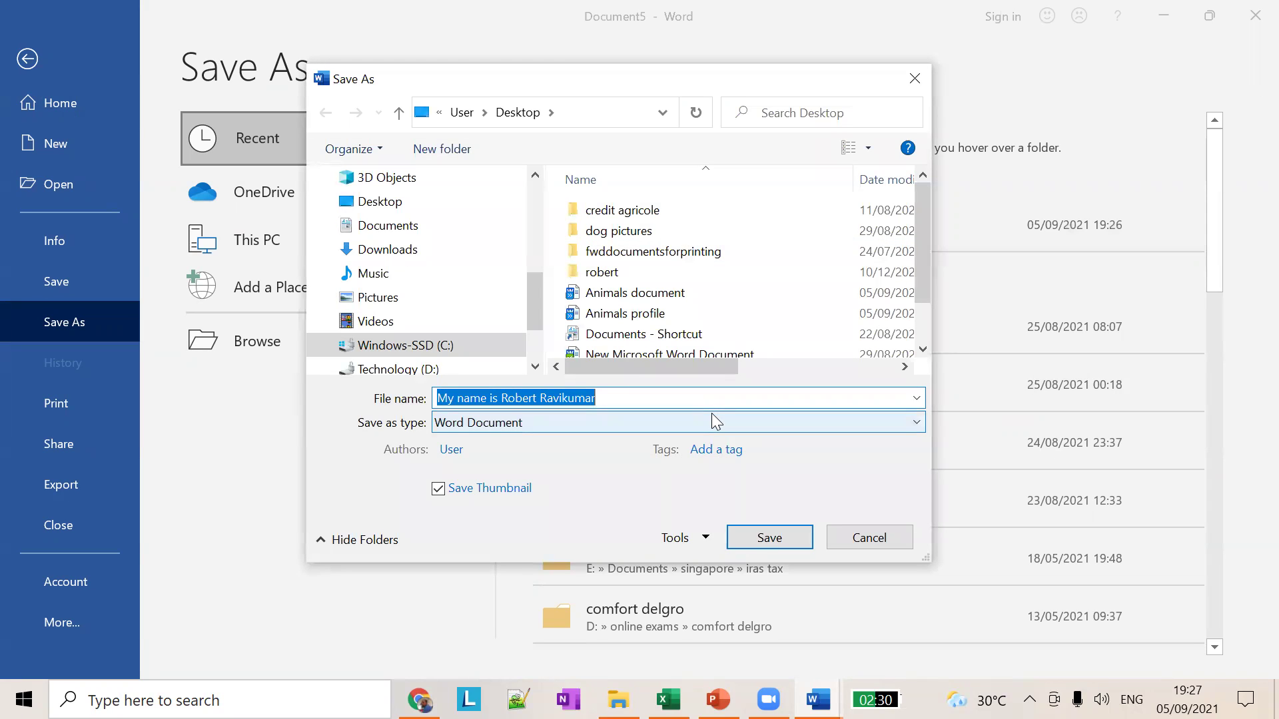
type("robert")
key("BackSpace")
key("BackSpace")
key("BackSpace")
key("BackSpace")
key("BackSpace")
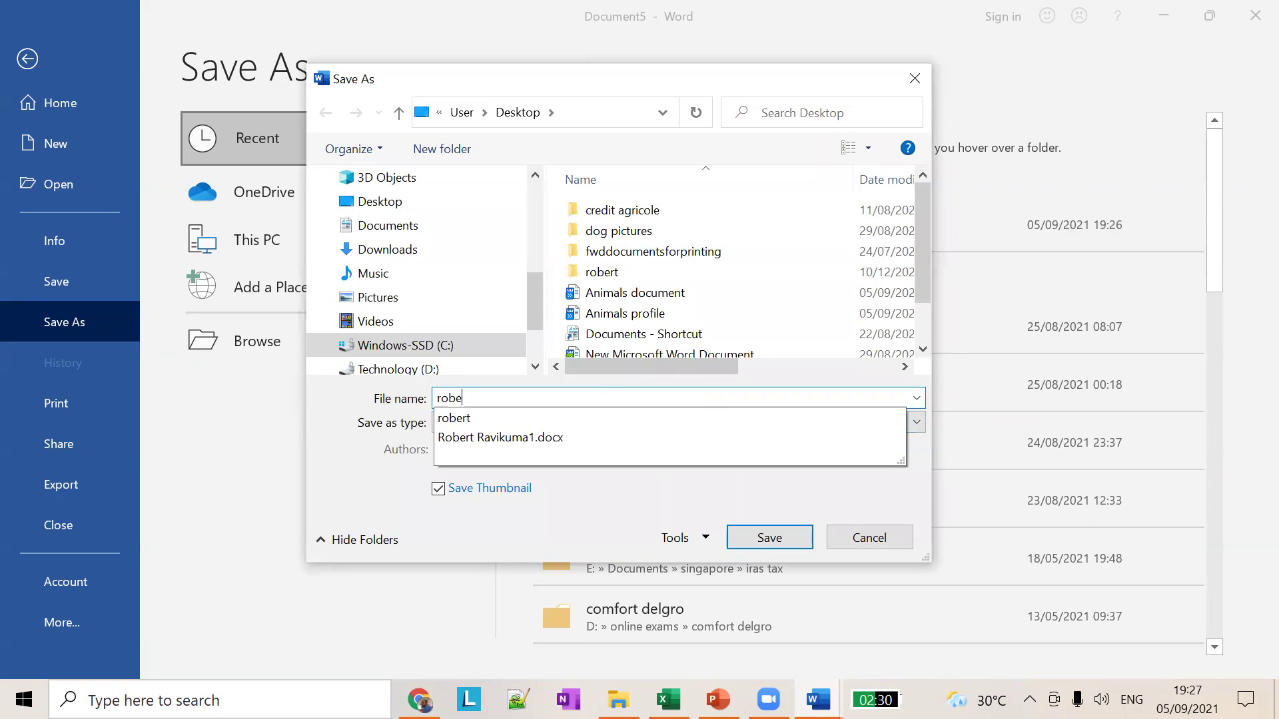
key("BackSpace")
type("resume")
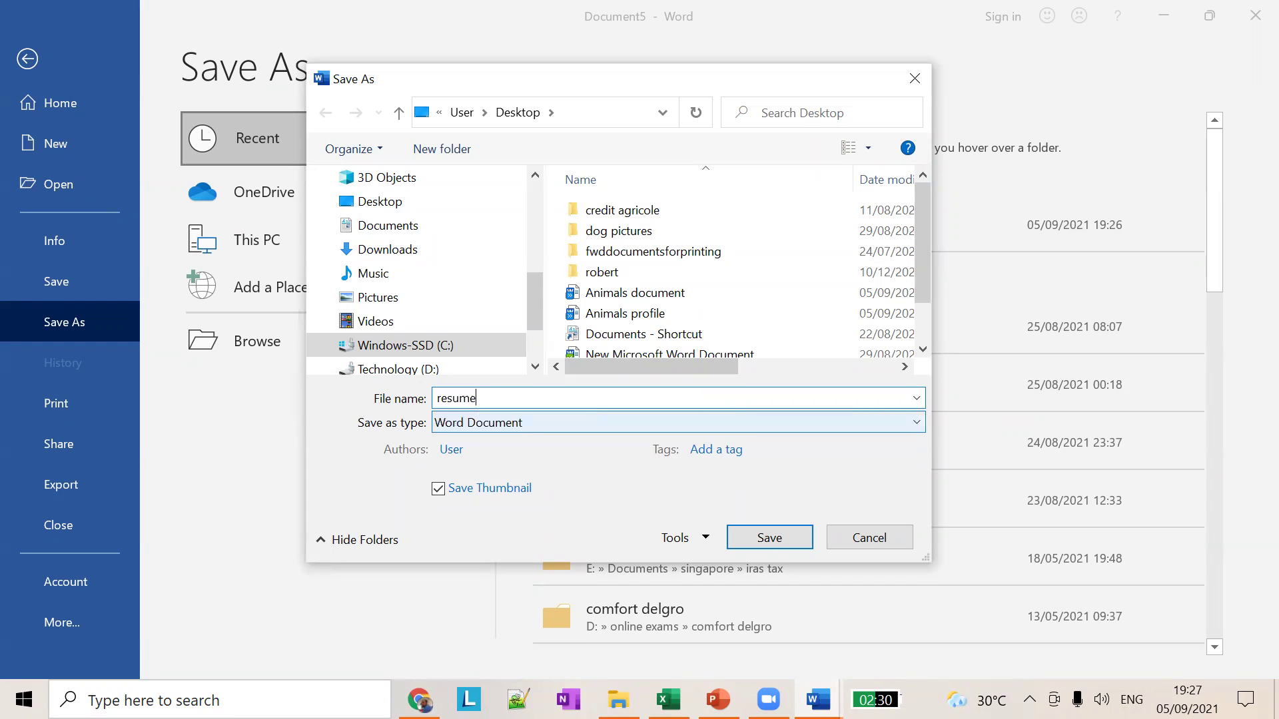
left_click(792, 536)
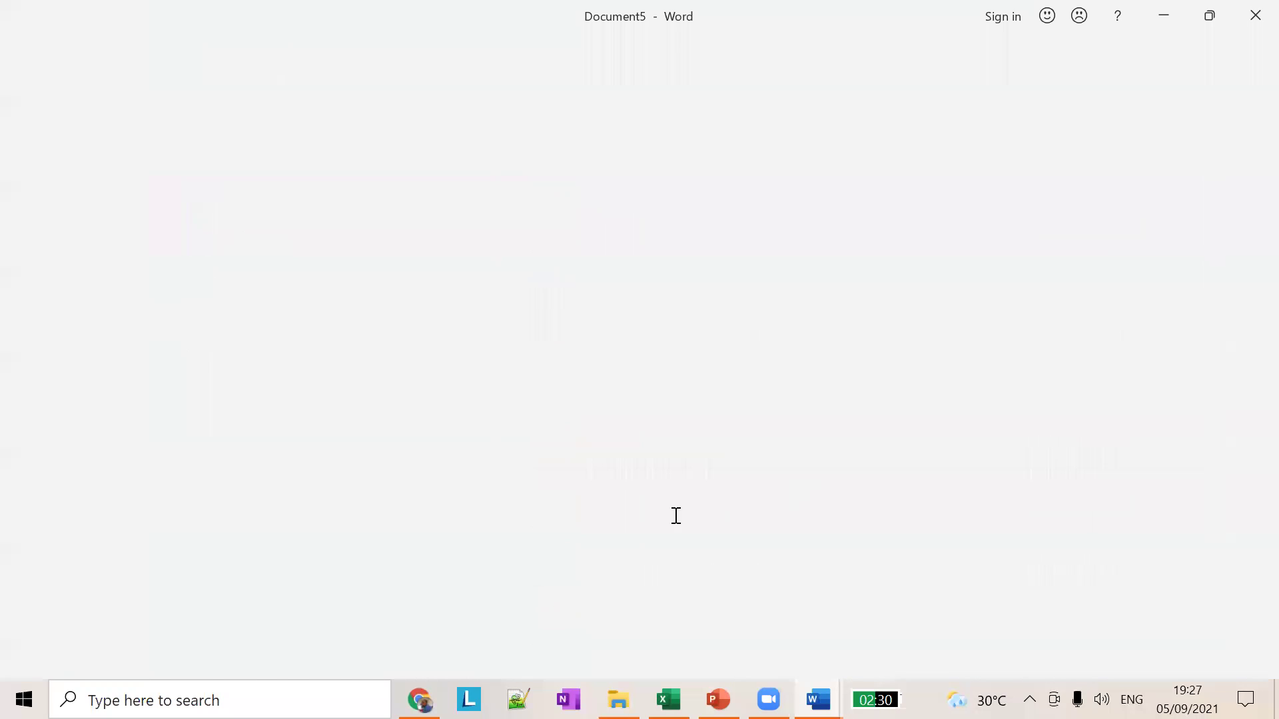
Step: Replace the misspelled 'exopericne' so the third line reads 'I have 13 years of experience'
double_click(531, 413)
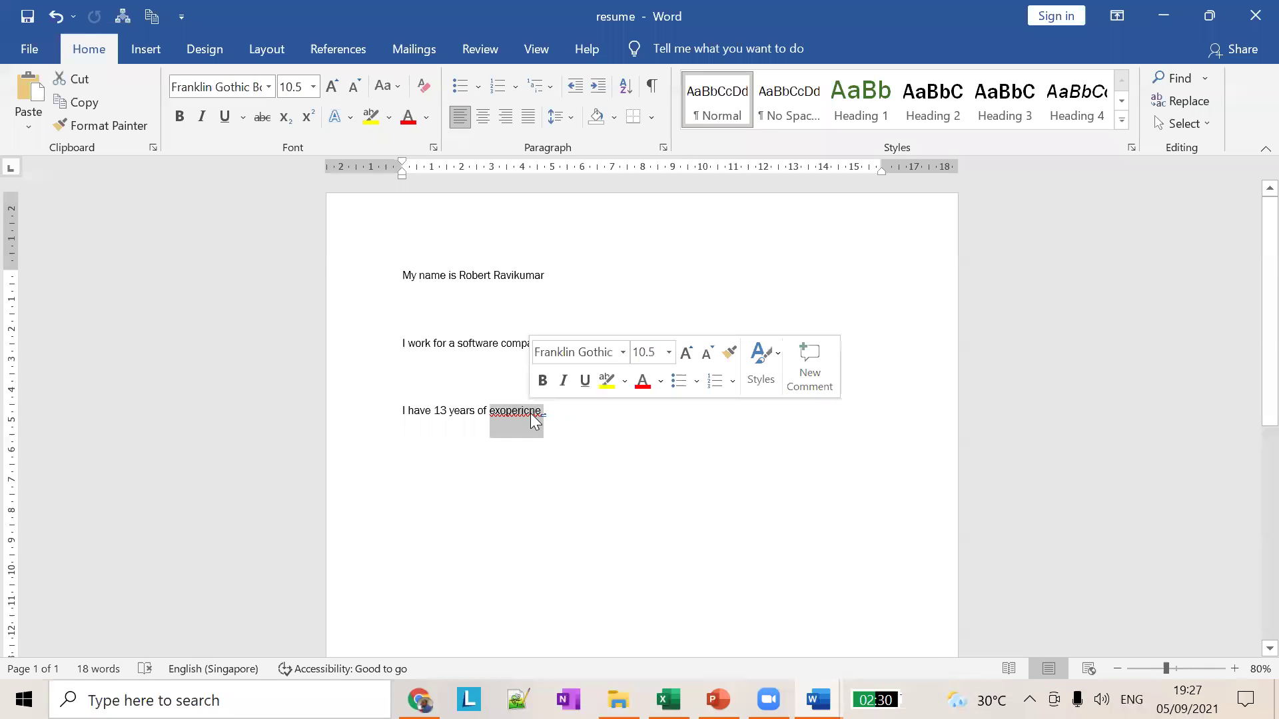
type("experie")
key("BackSpace")
key("BackSpace")
key("BackSpace")
type("erince")
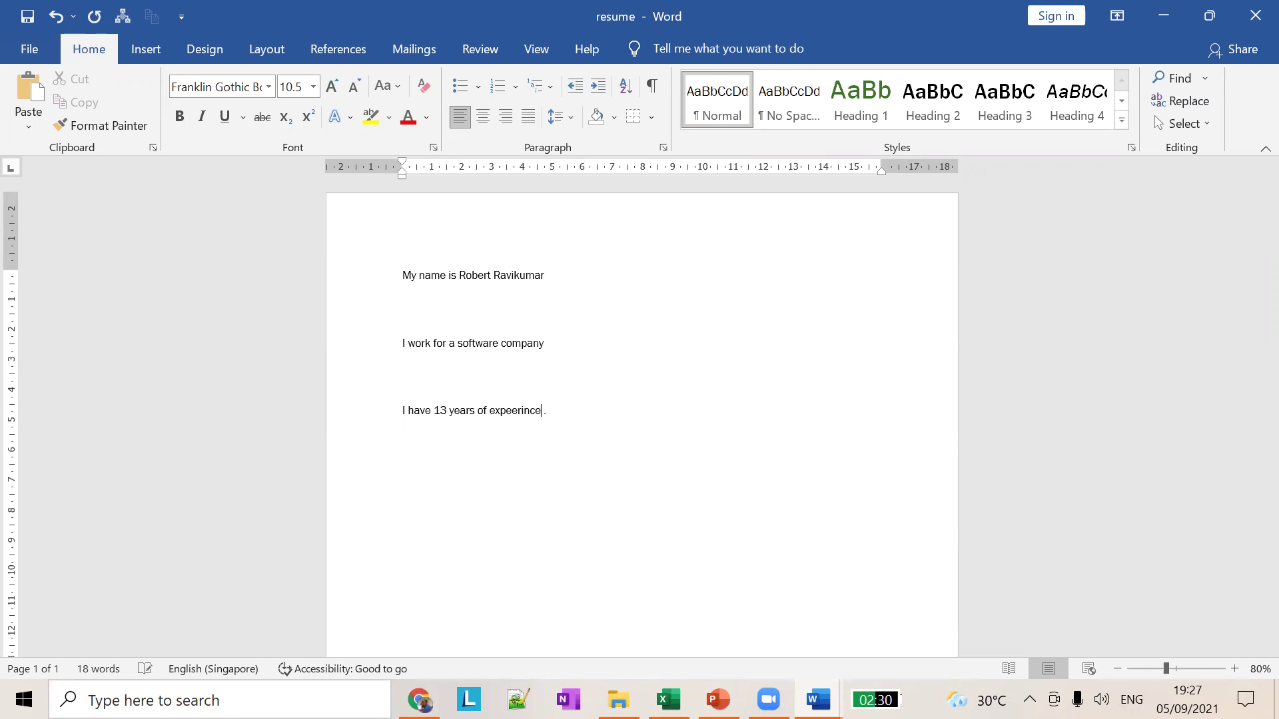
key("BackSpace")
key("BackSpace")
key("BackSpace")
key("BackSpace")
key("BackSpace")
key("BackSpace")
type("rince")
key("BackSpace")
key("BackSpace")
type(".")
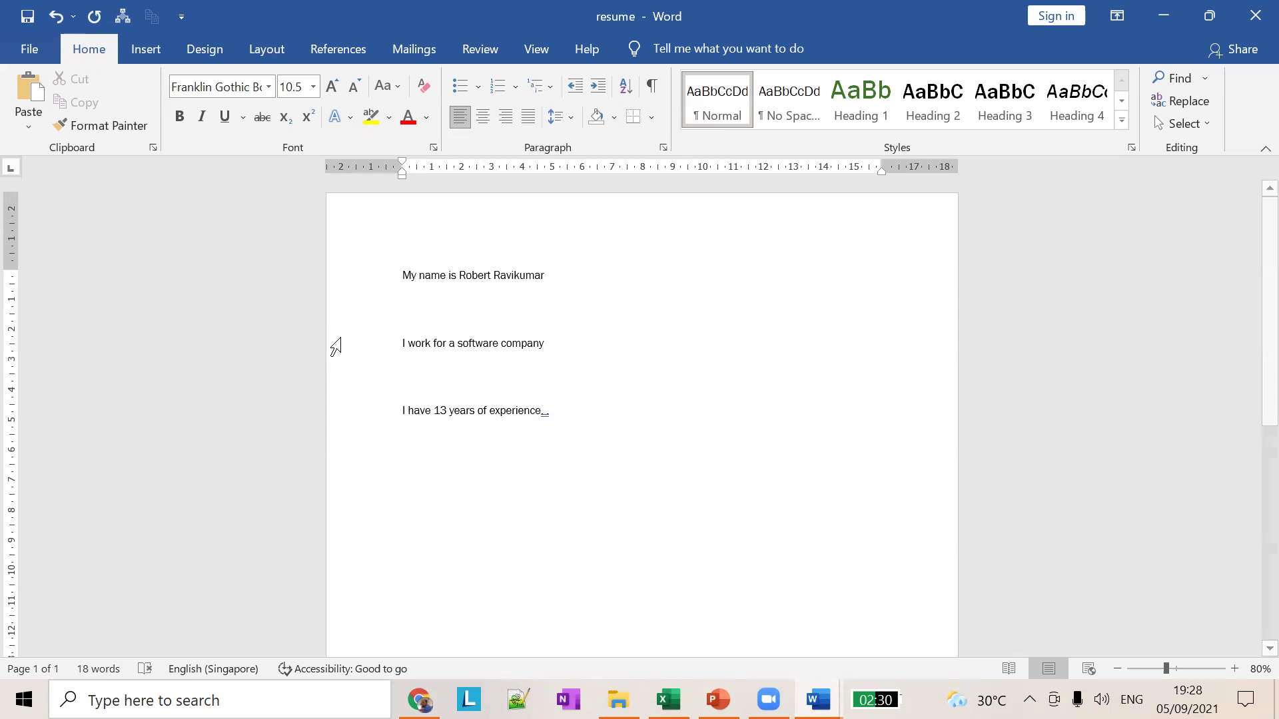
key("BackSpace")
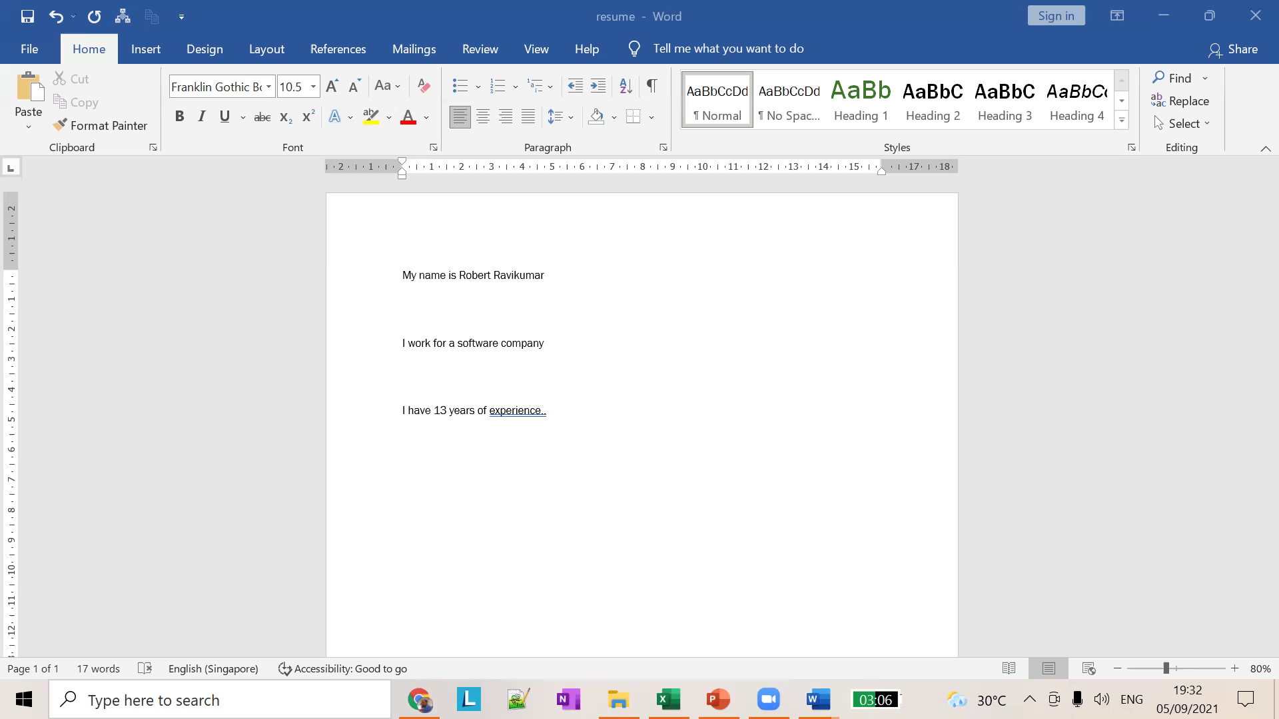
Step: Bring up WhatsApp Web in the browser and look through the chats for the shared document
key("alt+Tab")
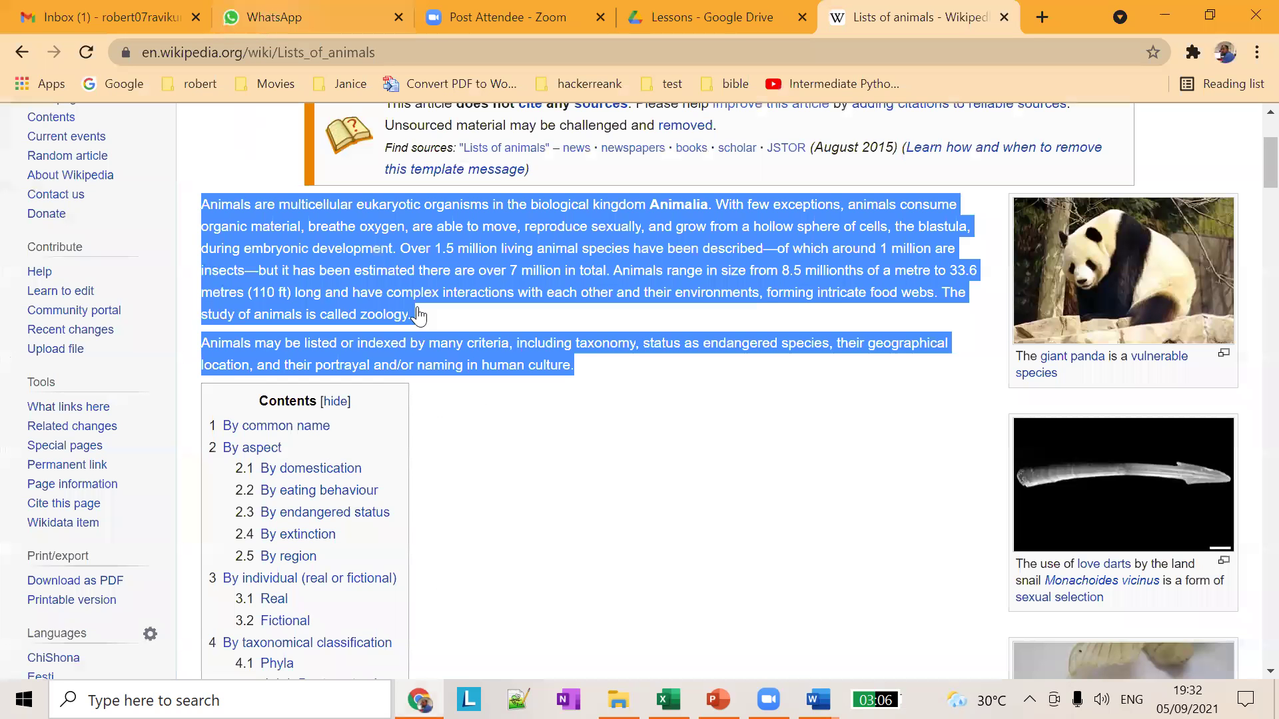
key("ctrl+2")
scroll(428, 519, "down", 5)
scroll(400, 485, "up", 5)
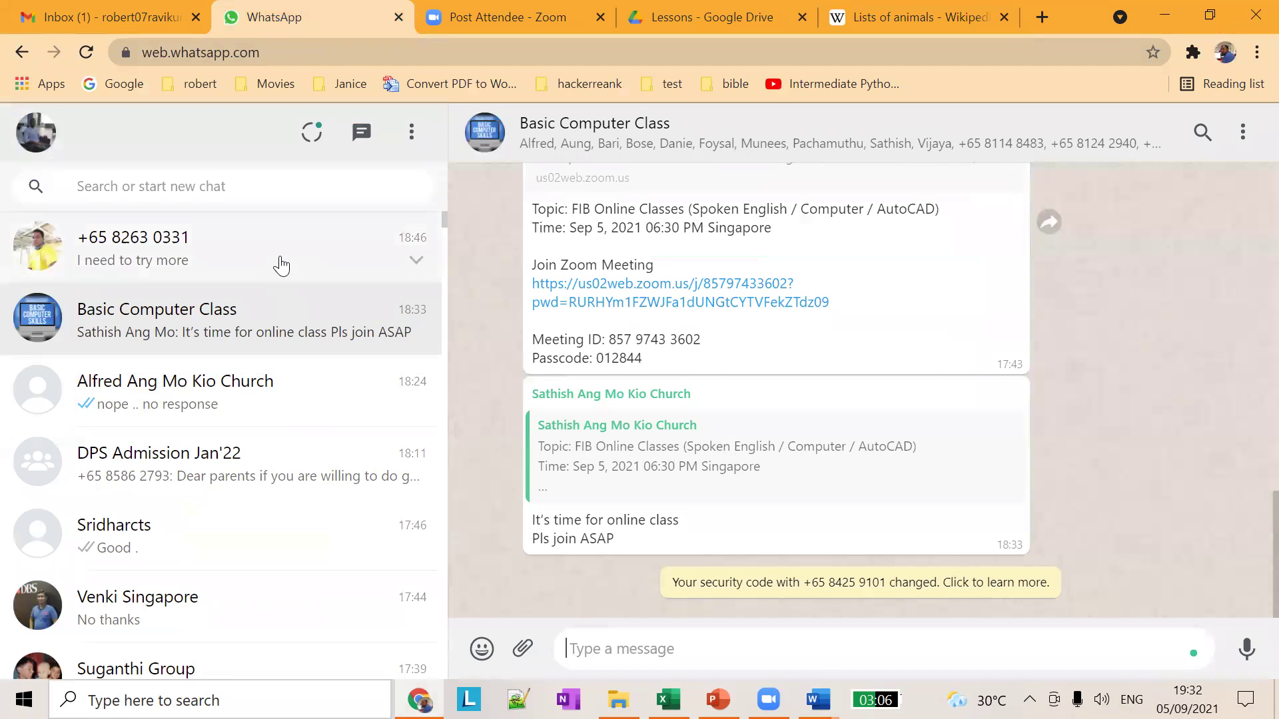
left_click(275, 283)
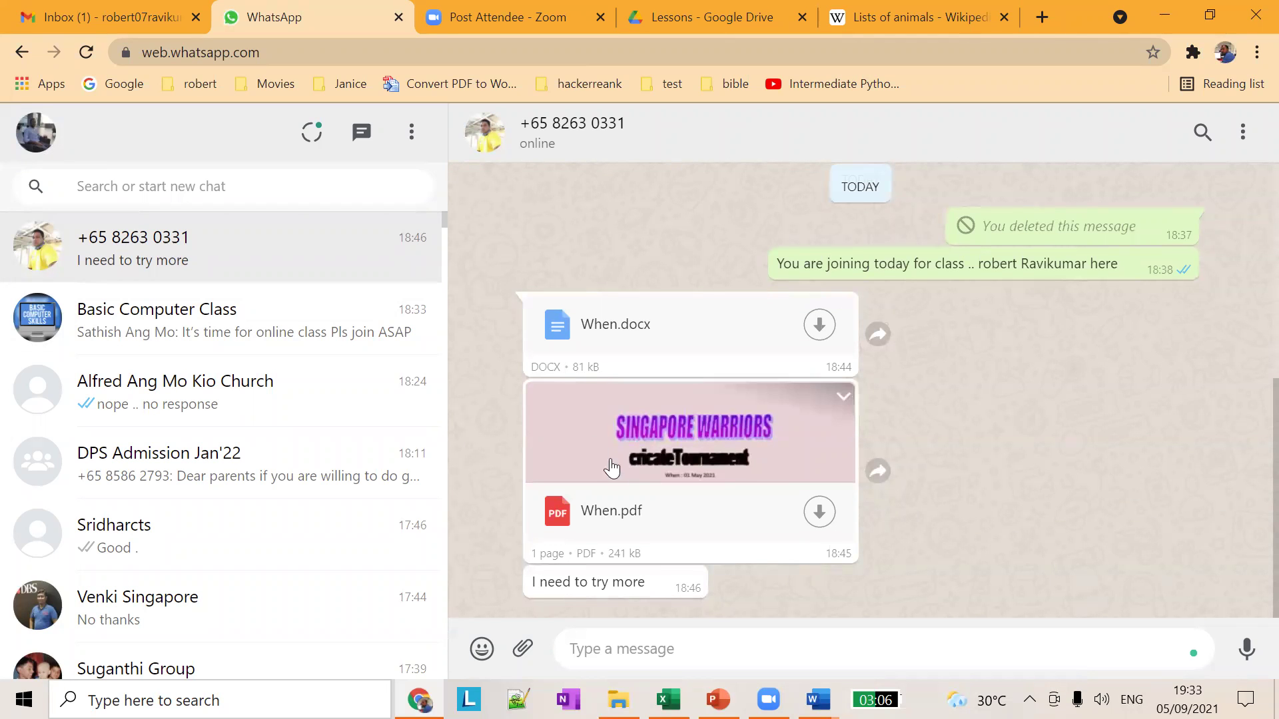
left_click(256, 334)
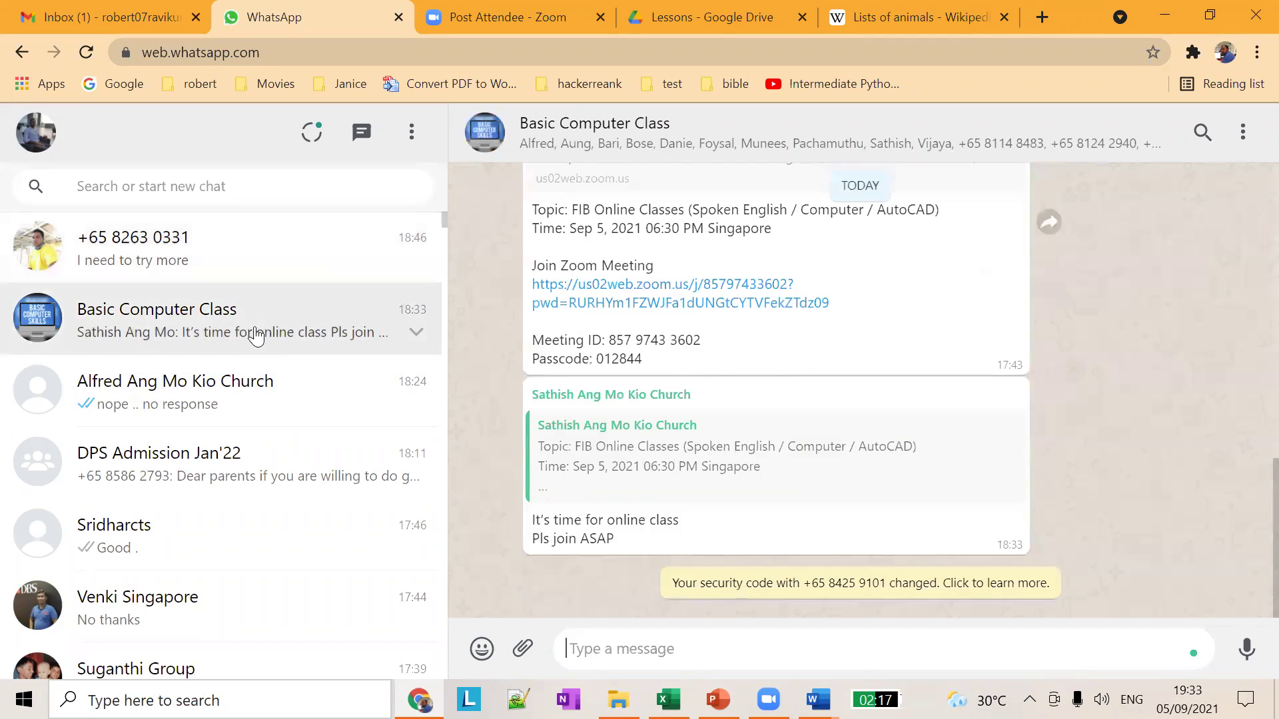
left_click(257, 389)
left_click(263, 266)
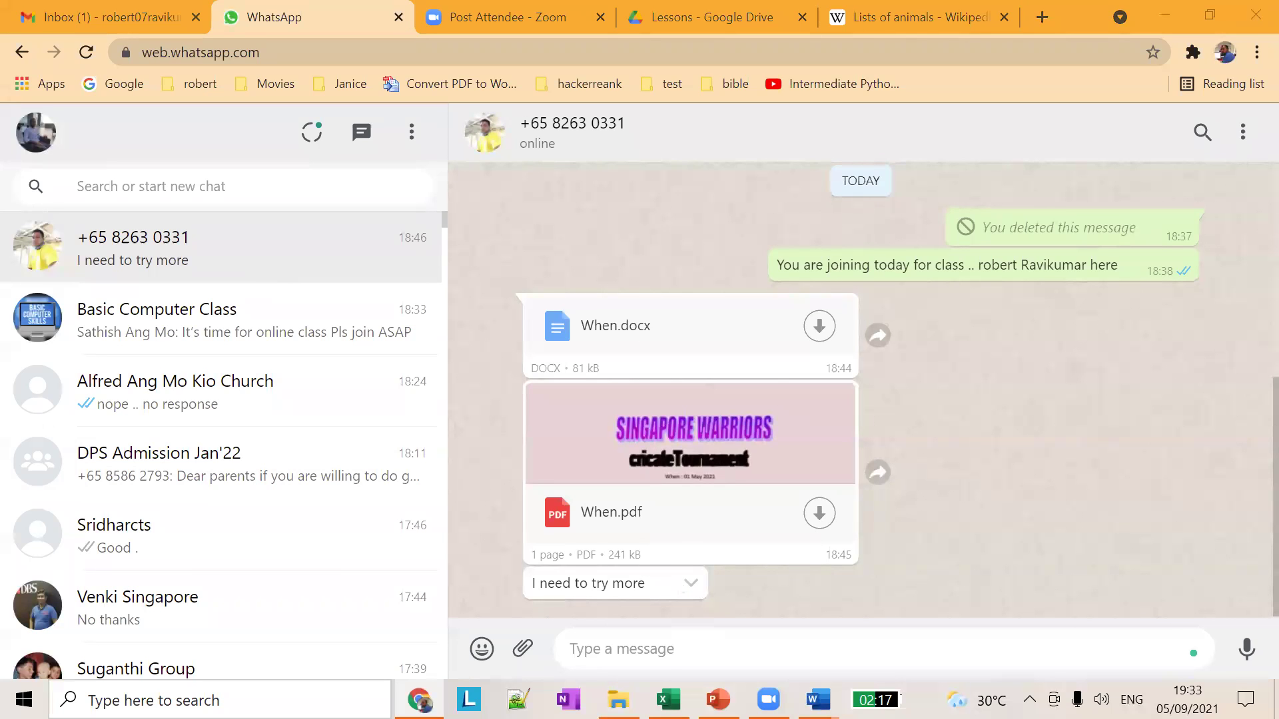
key("alt+Tab")
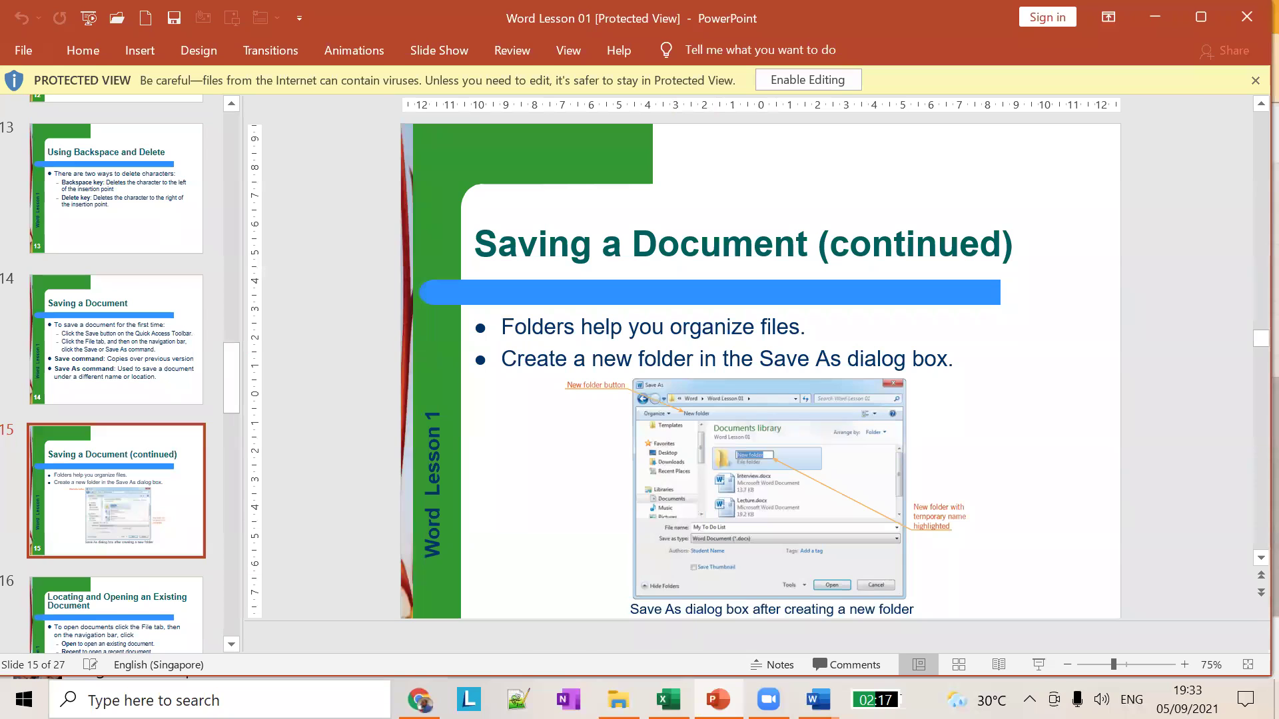
key("alt+Tab")
Step: Download the Word file from the Basic Computer Class group to the Desktop and open it in Word
left_click(320, 254)
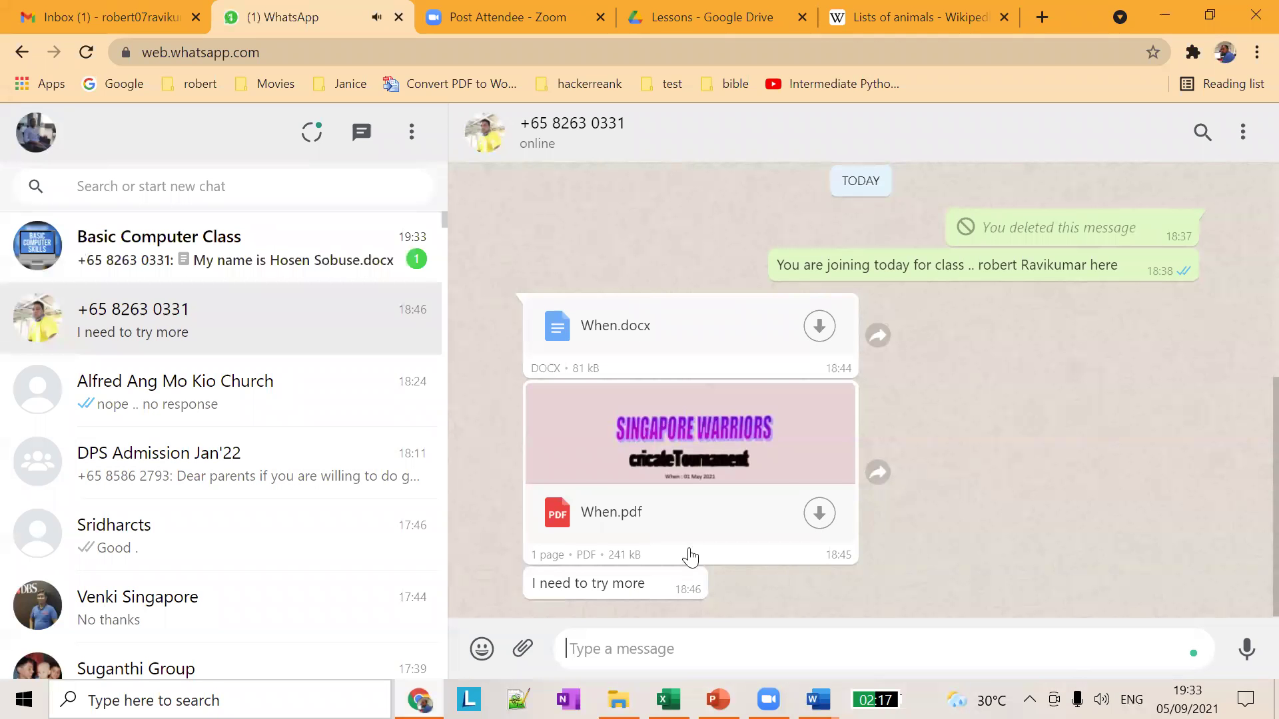
left_click(814, 546)
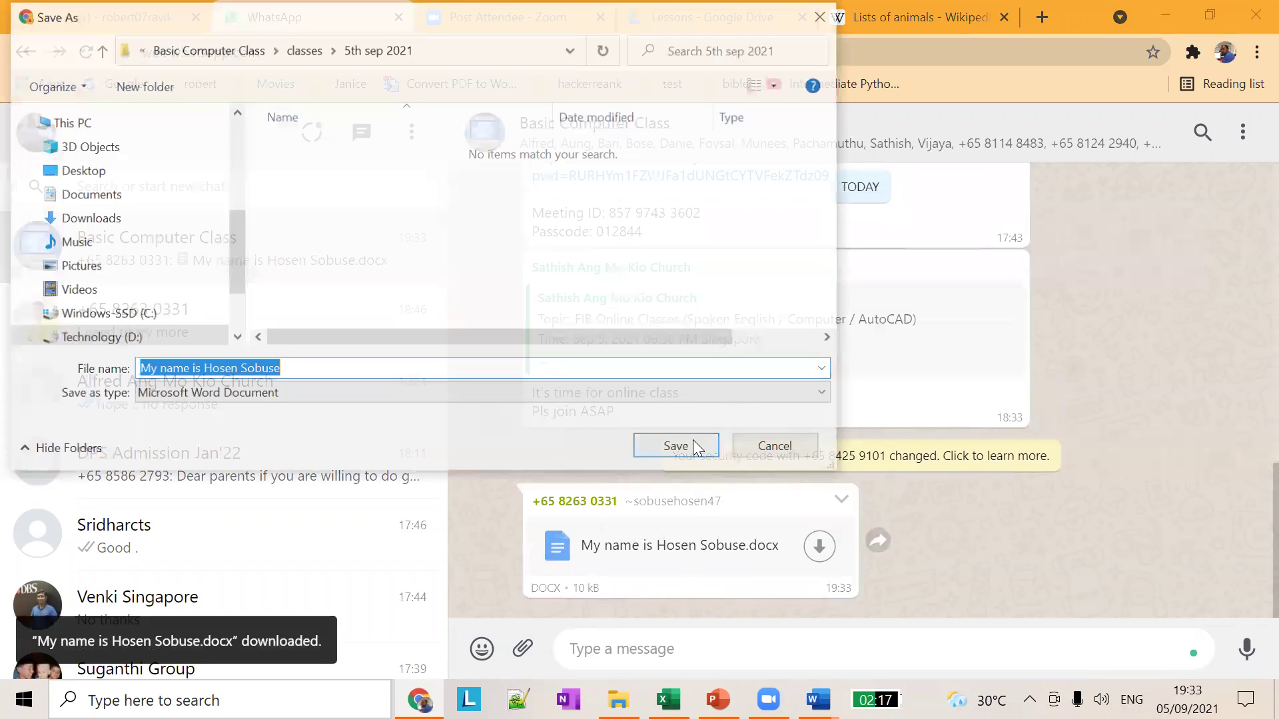
left_click(81, 171)
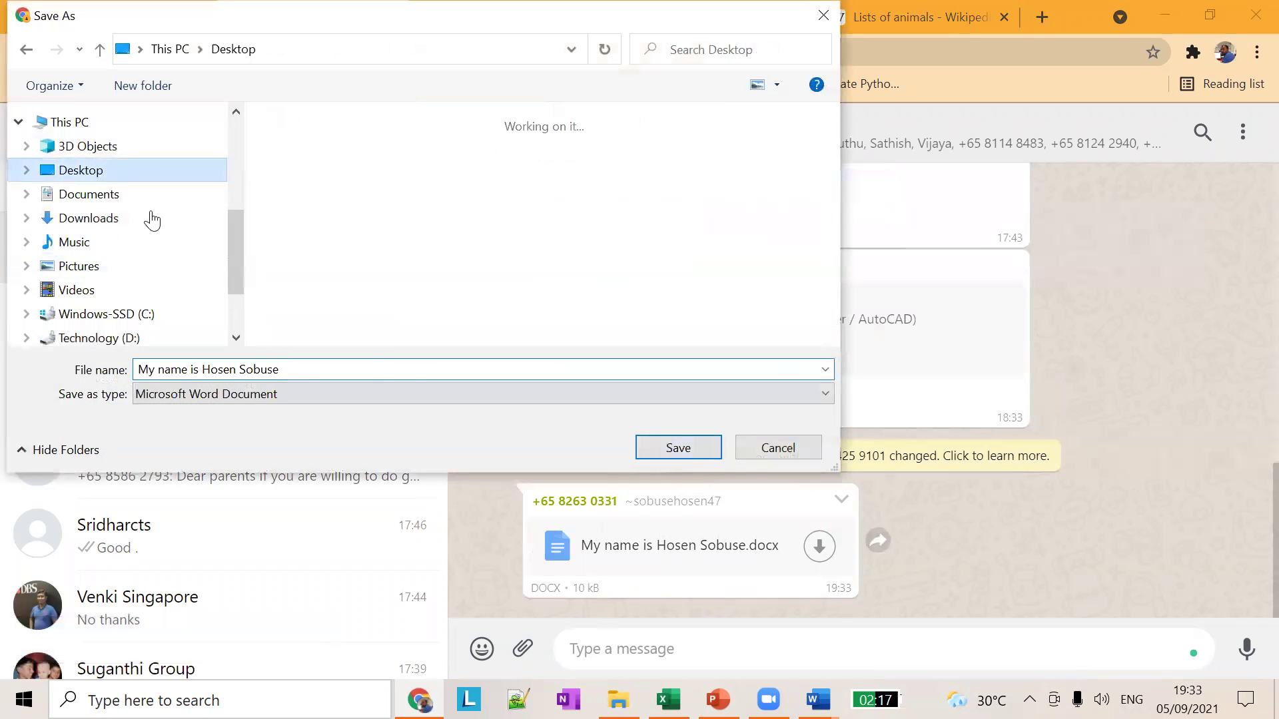
left_click(686, 447)
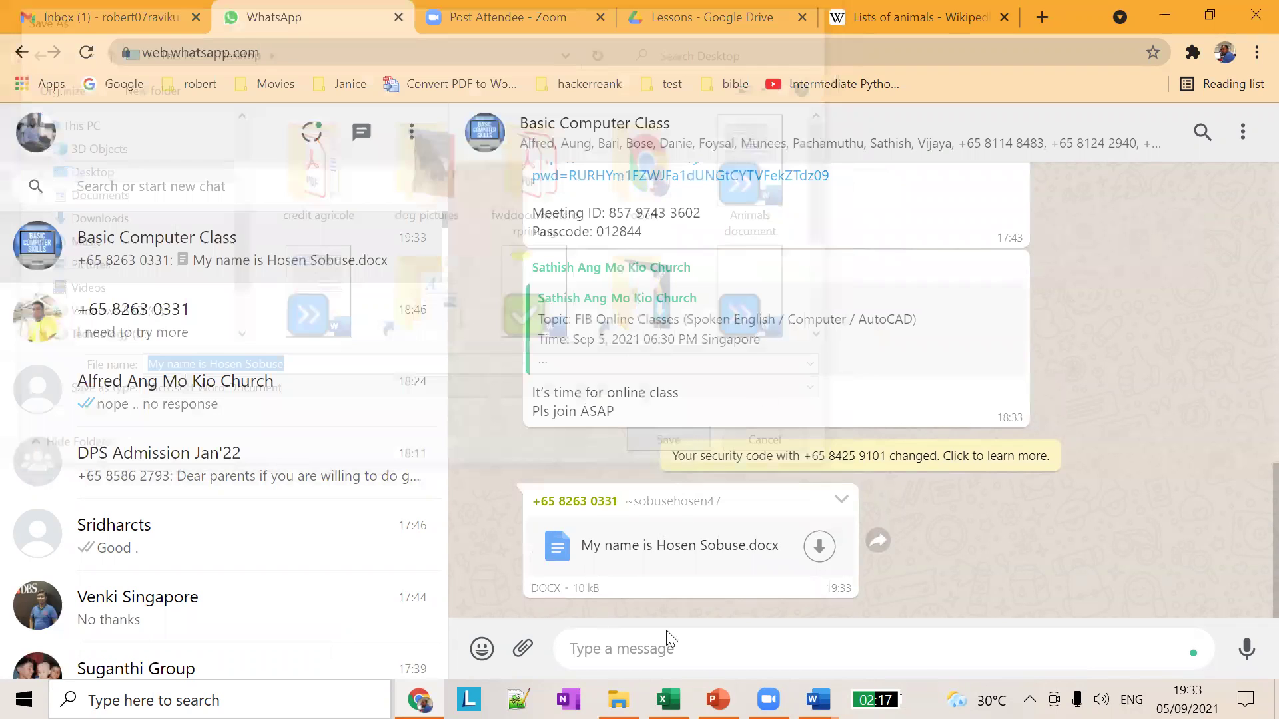
left_click(97, 650)
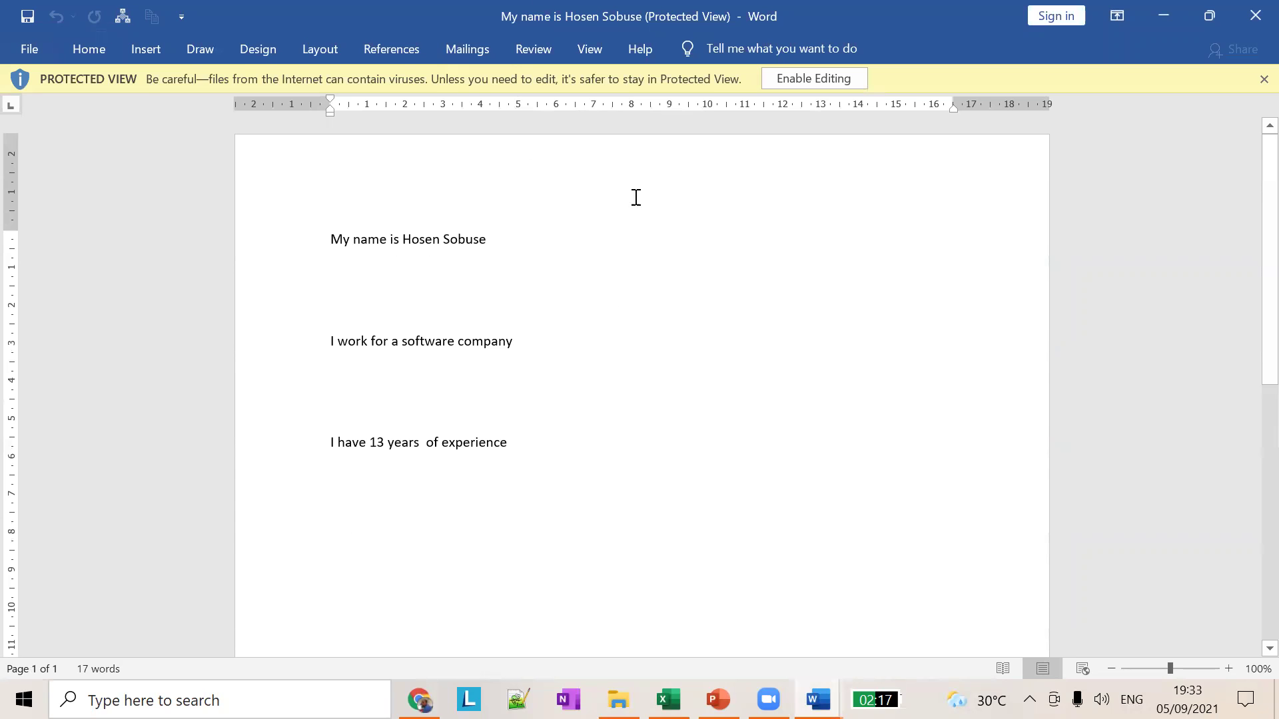
Step: Look over the protected resume document, then switch to slide 15 of the Word Lesson 01 deck
scroll(613, 359, "down", 8)
scroll(611, 357, "up", 10)
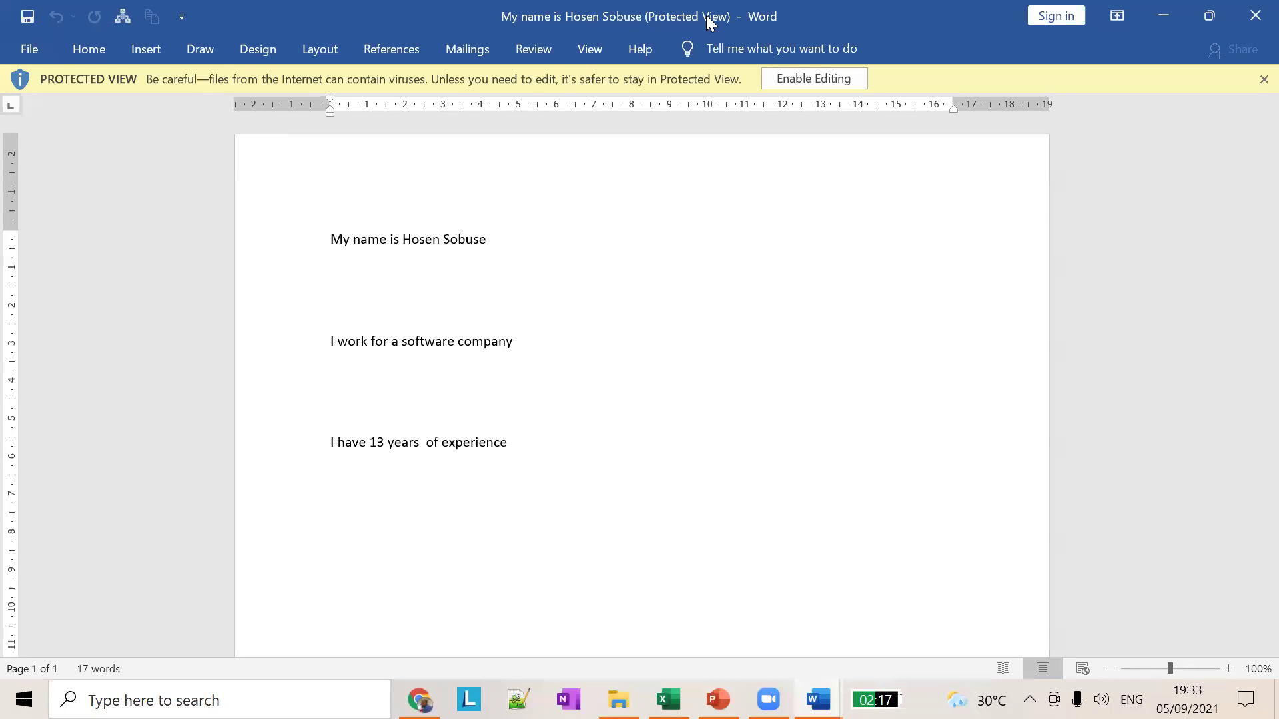
left_click(659, 281)
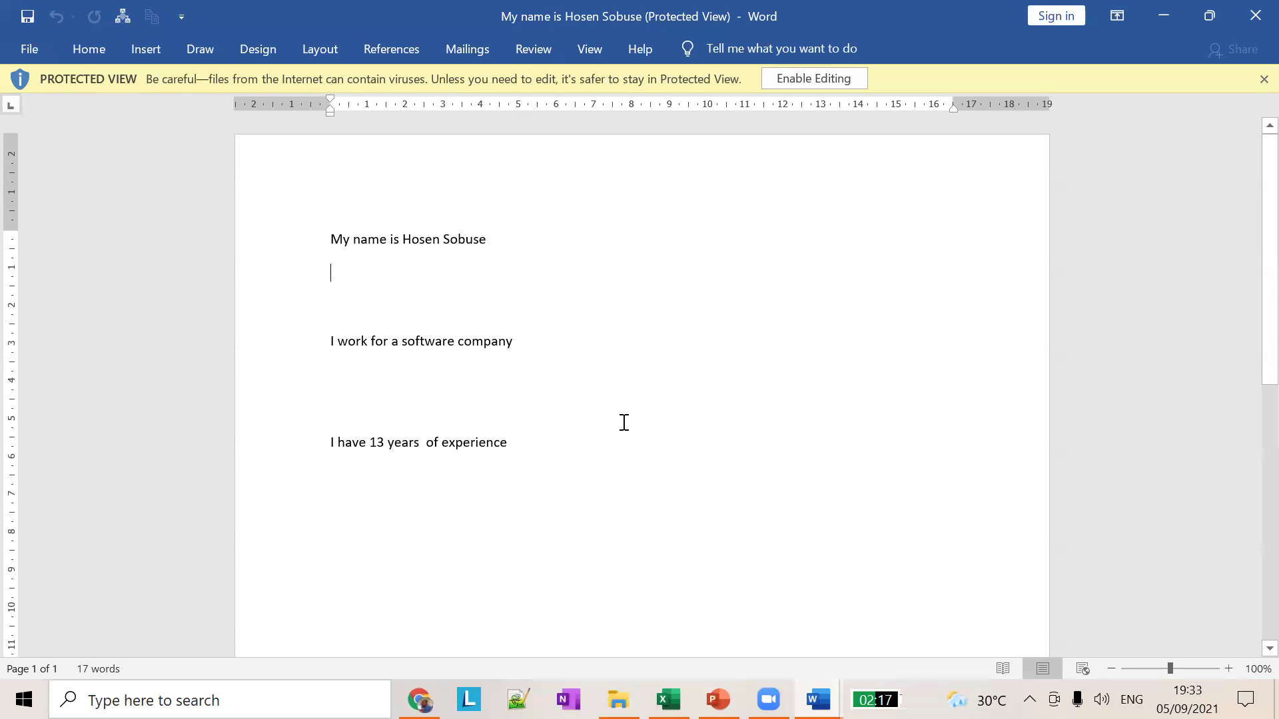
scroll(732, 343, "down", 5)
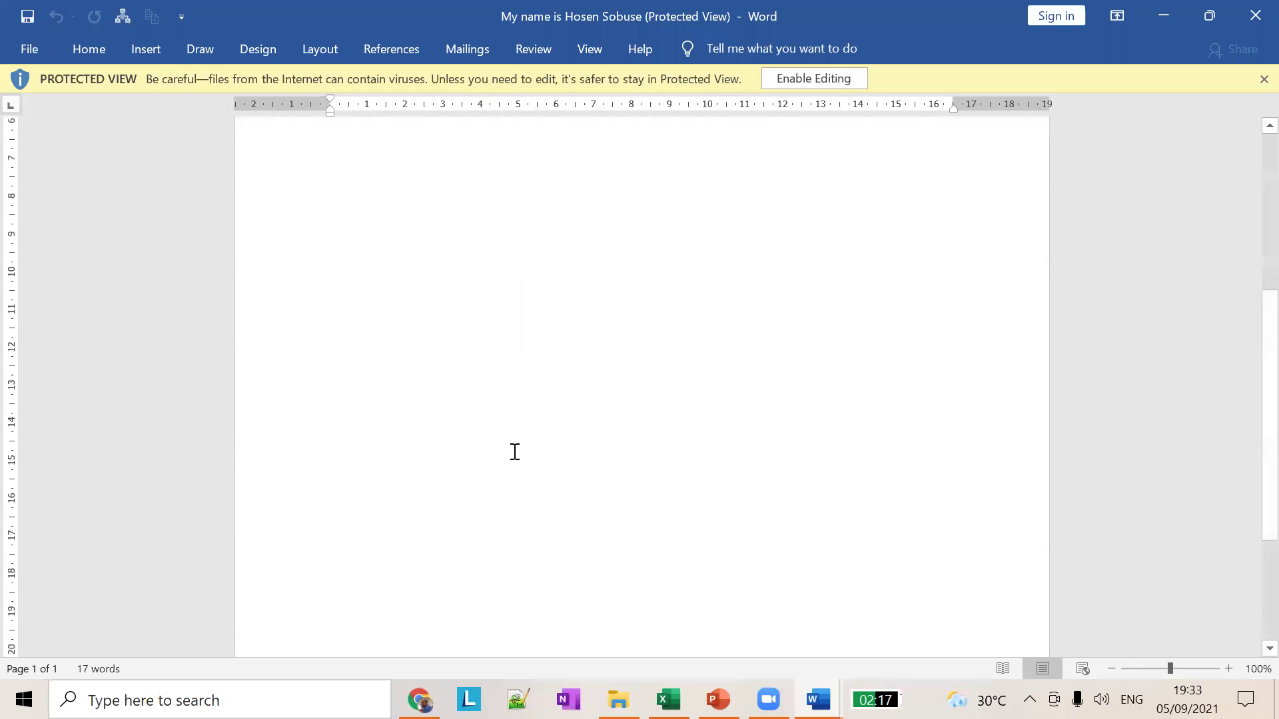
scroll(557, 307, "down", 4)
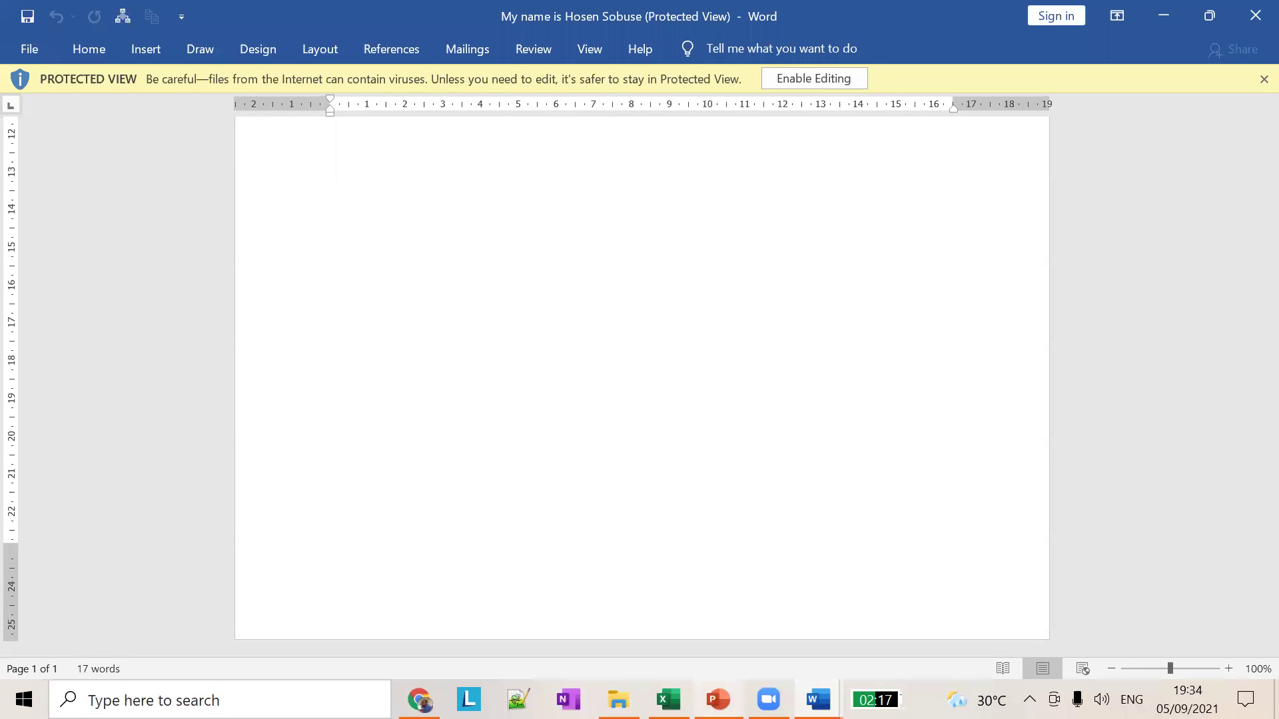
left_click(718, 699)
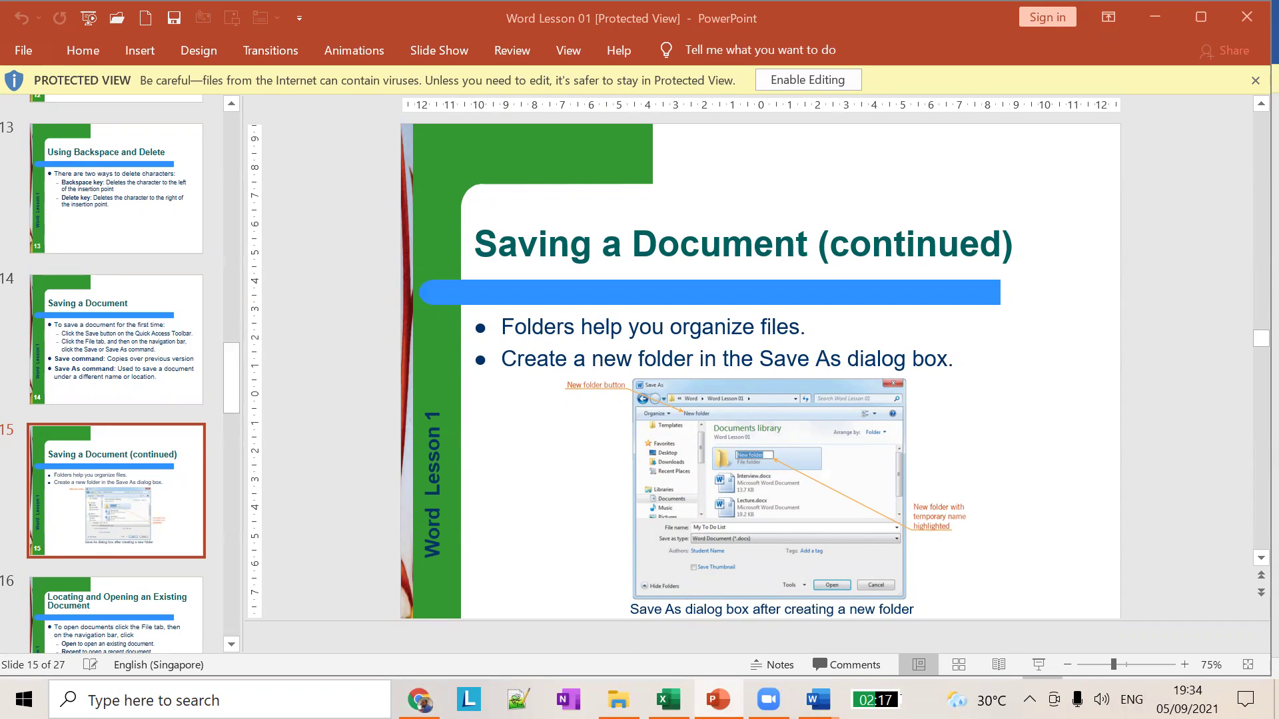
Step: Rename Sheet2 of the Attendance workbook to 'second batch'
key("alt+Tab")
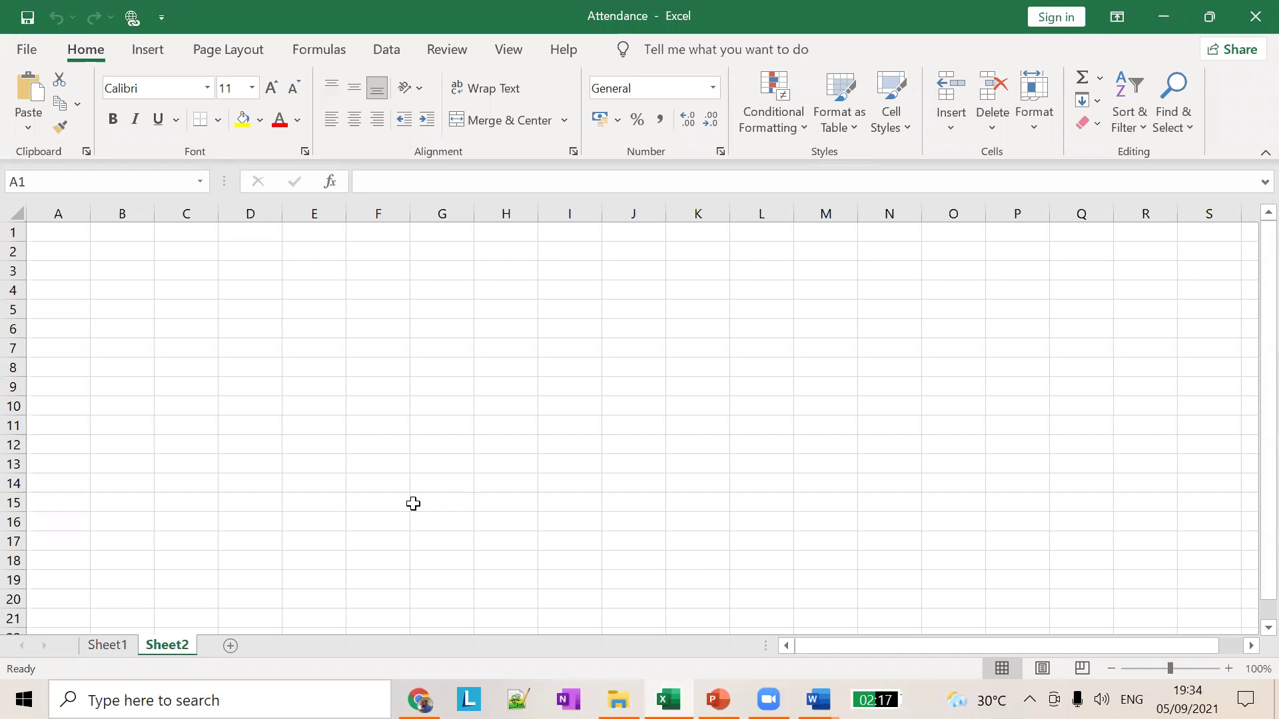
double_click(171, 640)
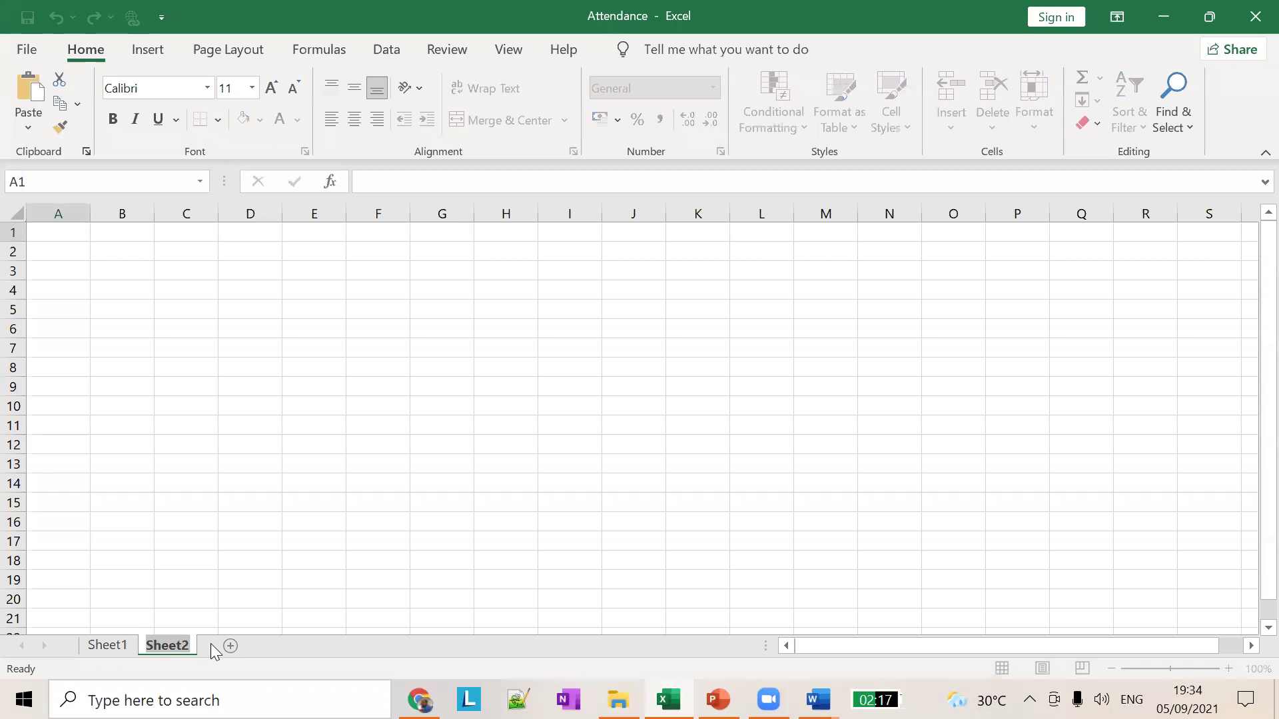
type("second batch")
key("Return")
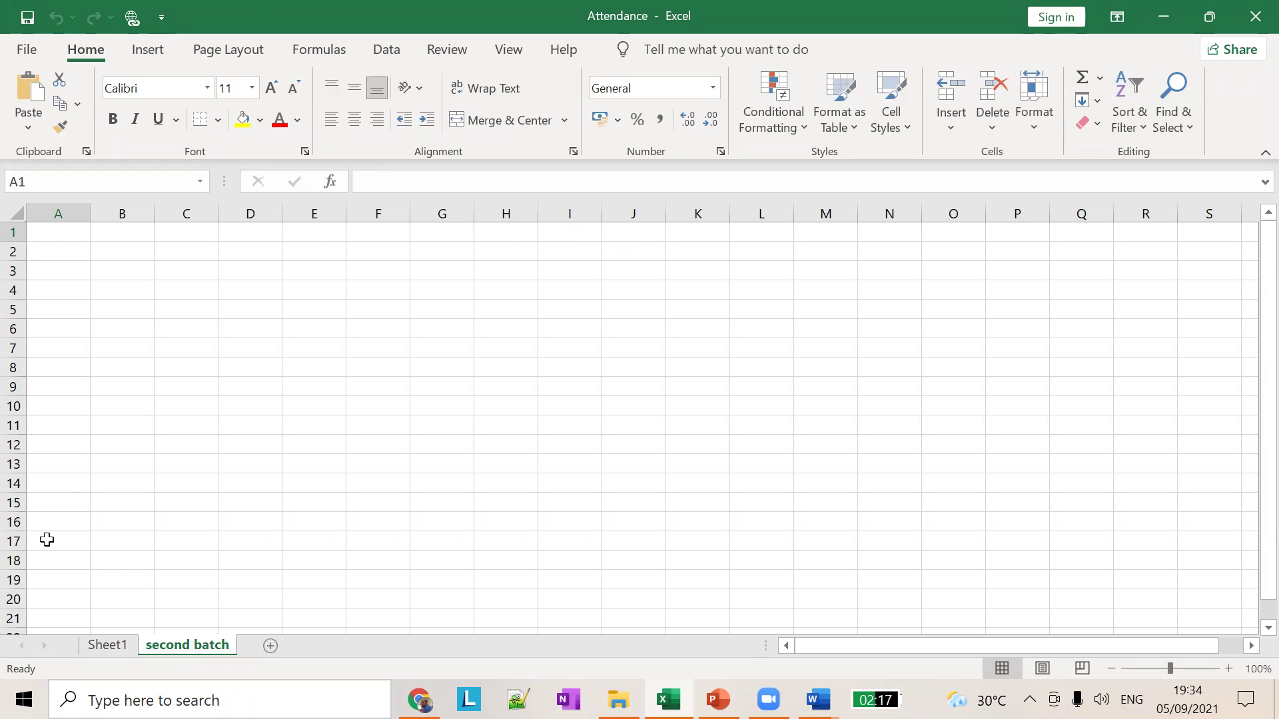
Step: Check the attendance data on Sheet1, then return to the empty 'second batch' sheet
left_click(104, 633)
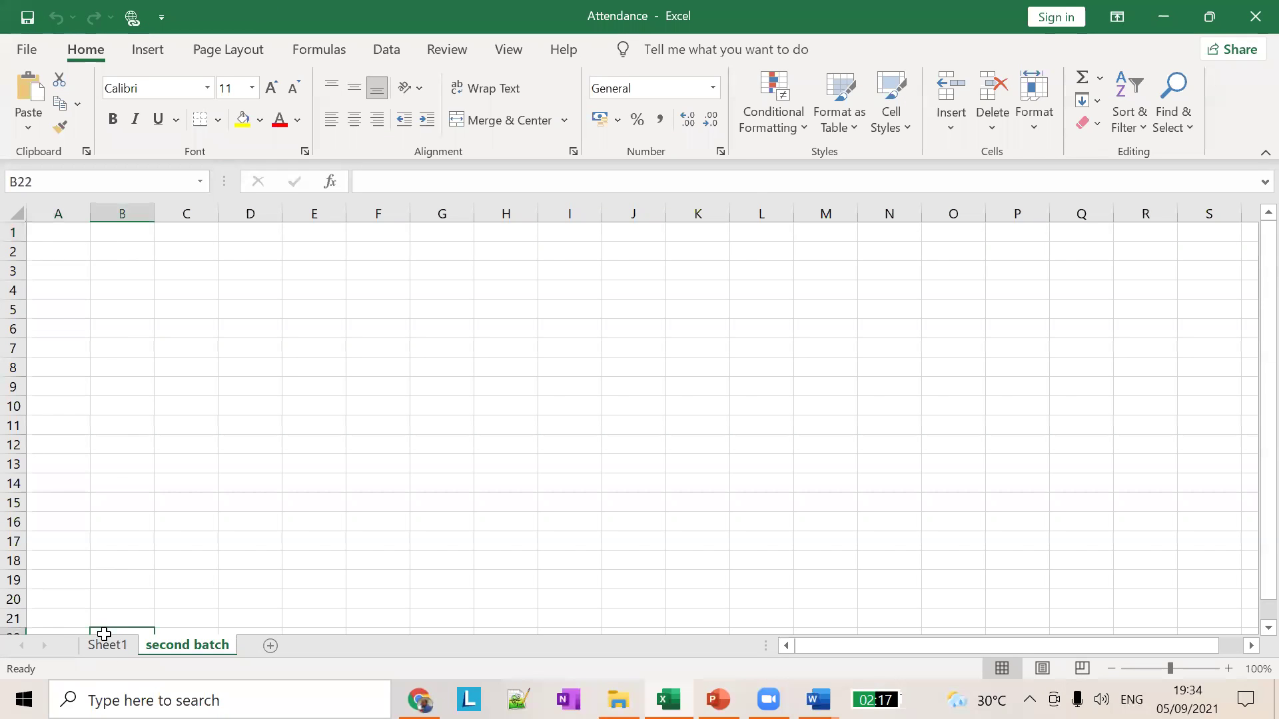
left_click(107, 647)
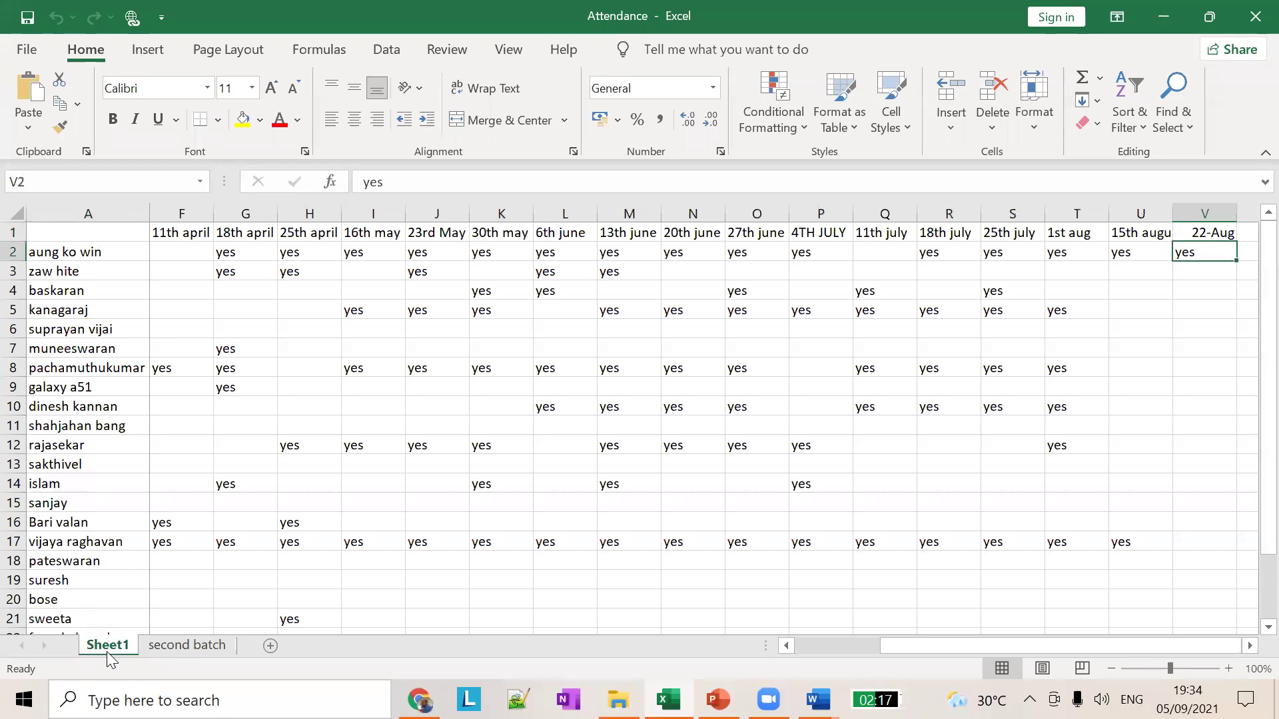
left_click(221, 644)
left_click(60, 266)
left_click(65, 240)
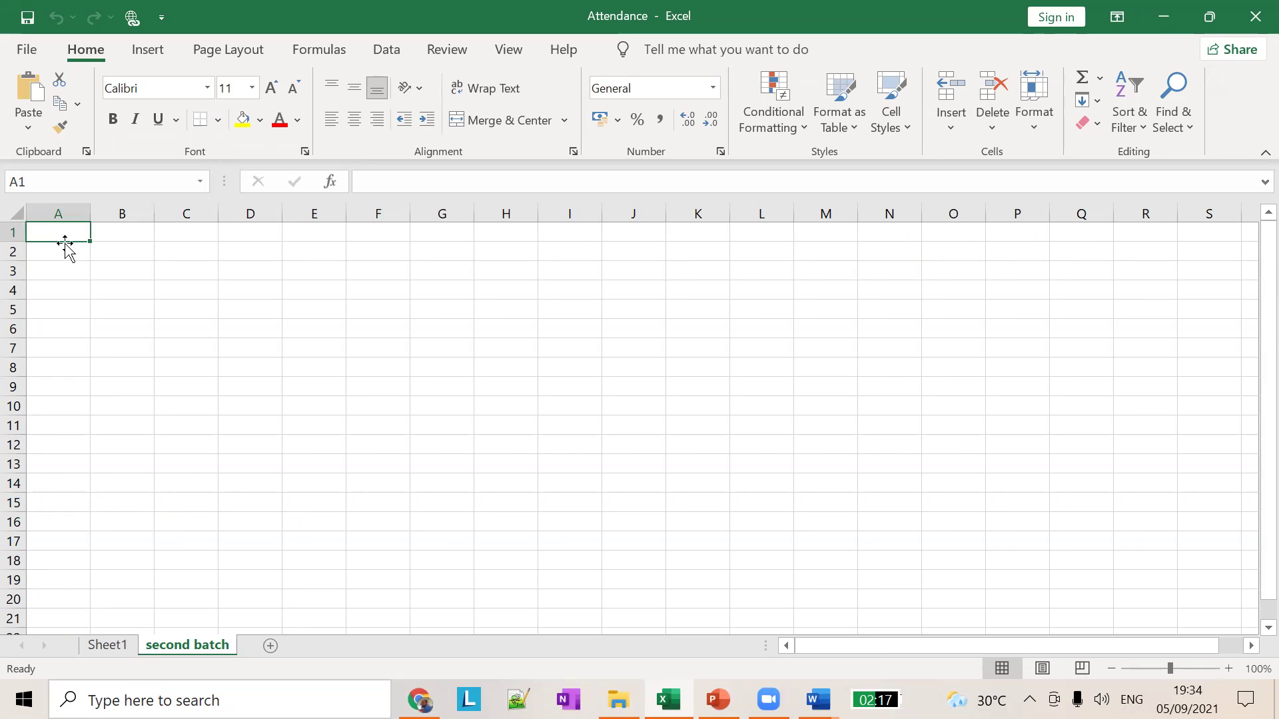
Step: Enter the first two student names in A2 and A3, fixing a misspelled letter in A3
left_click(36, 250)
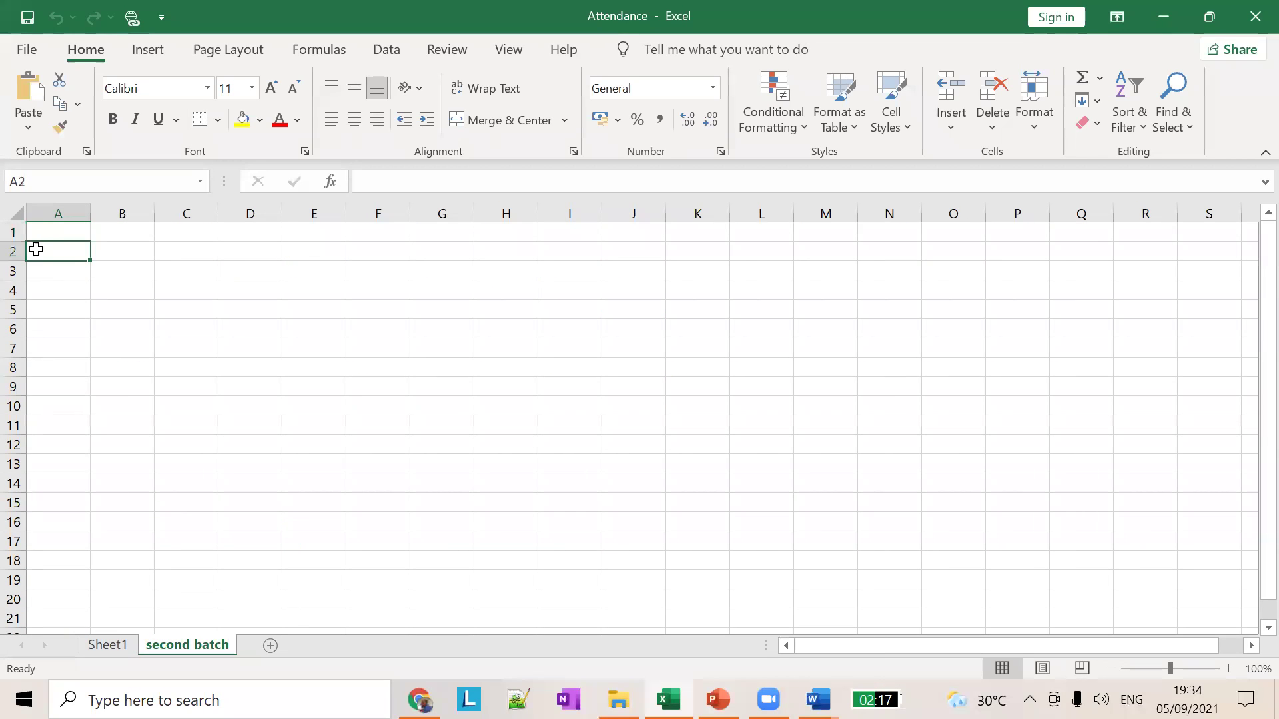
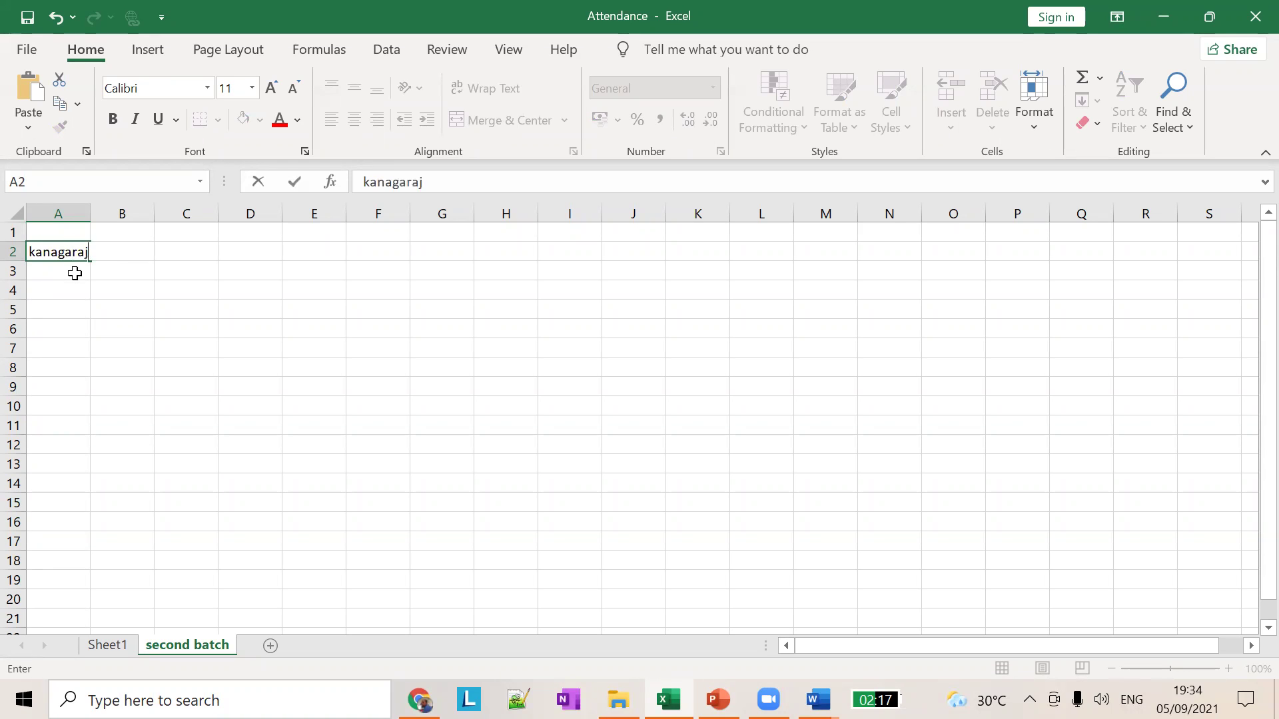
key("Return")
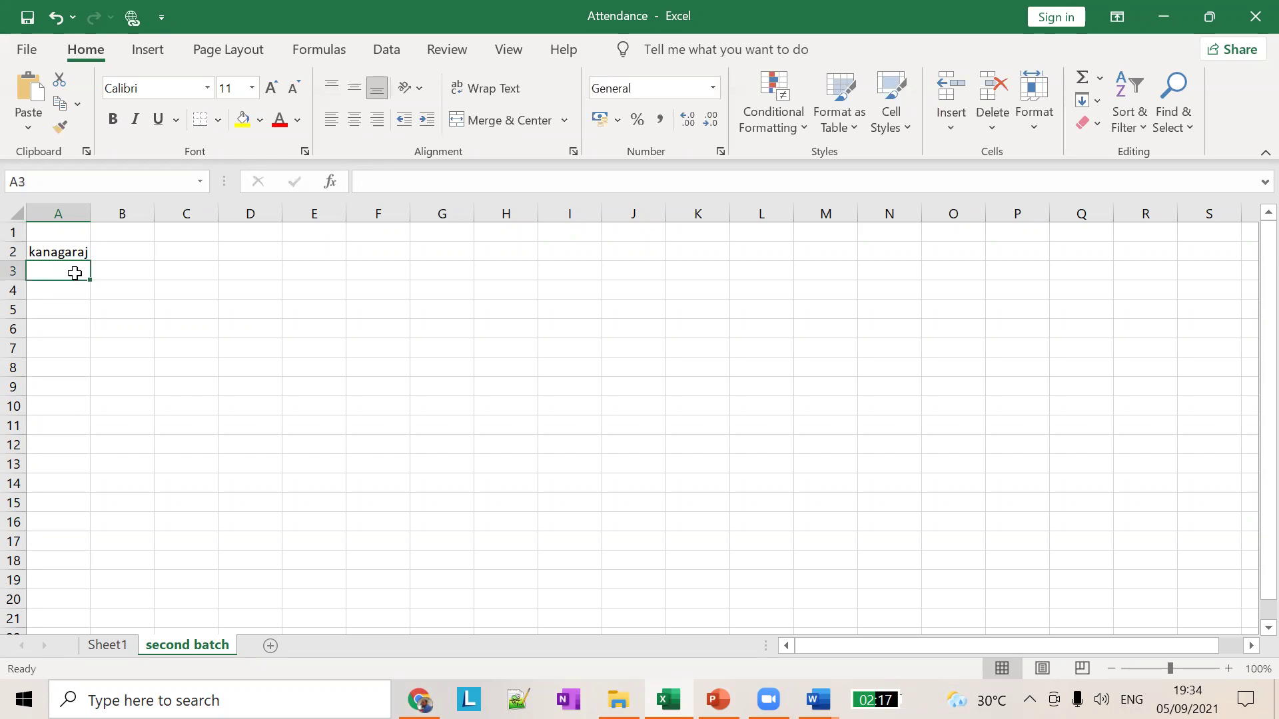
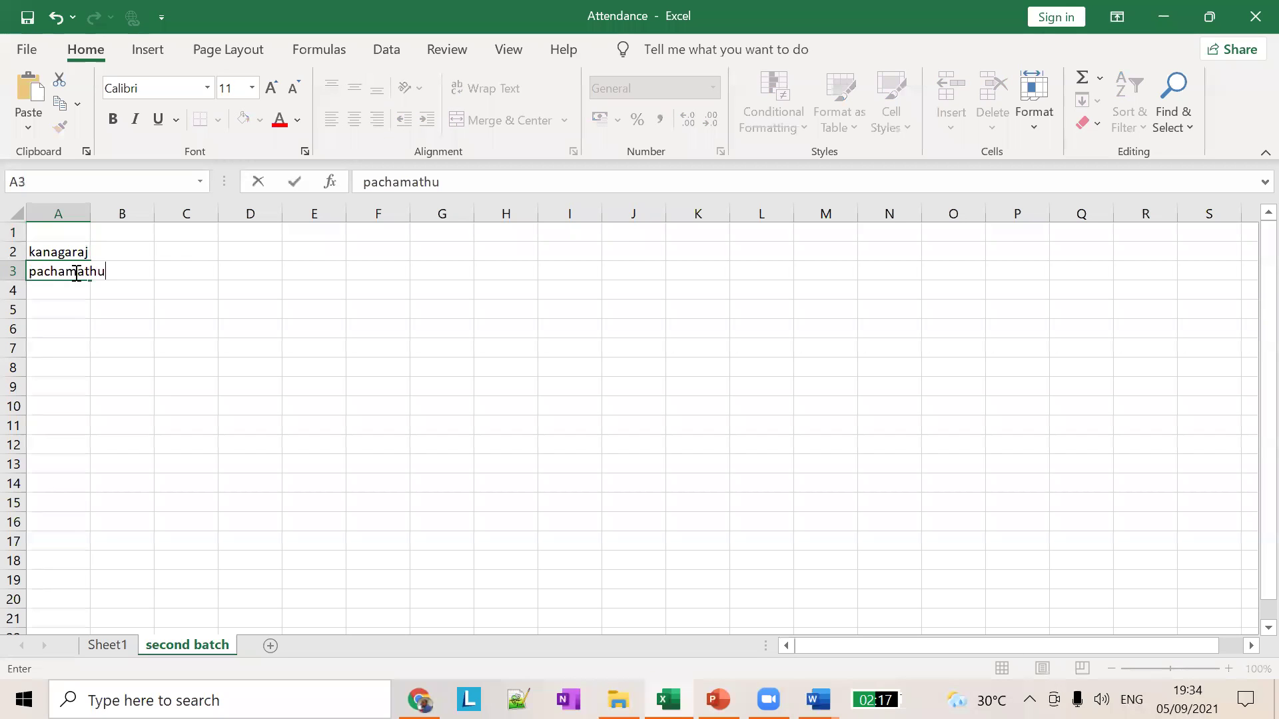
key("ctrl+Return")
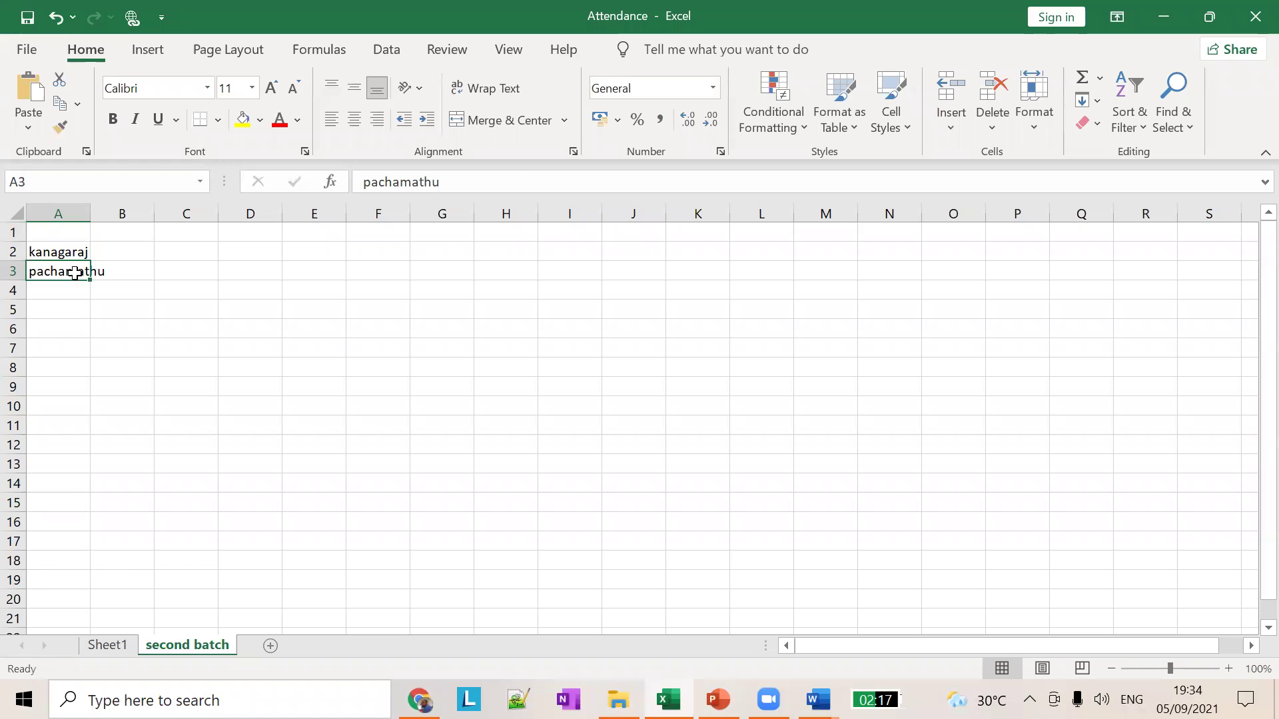
left_click(417, 189)
key("BackSpace")
type("u")
key("End")
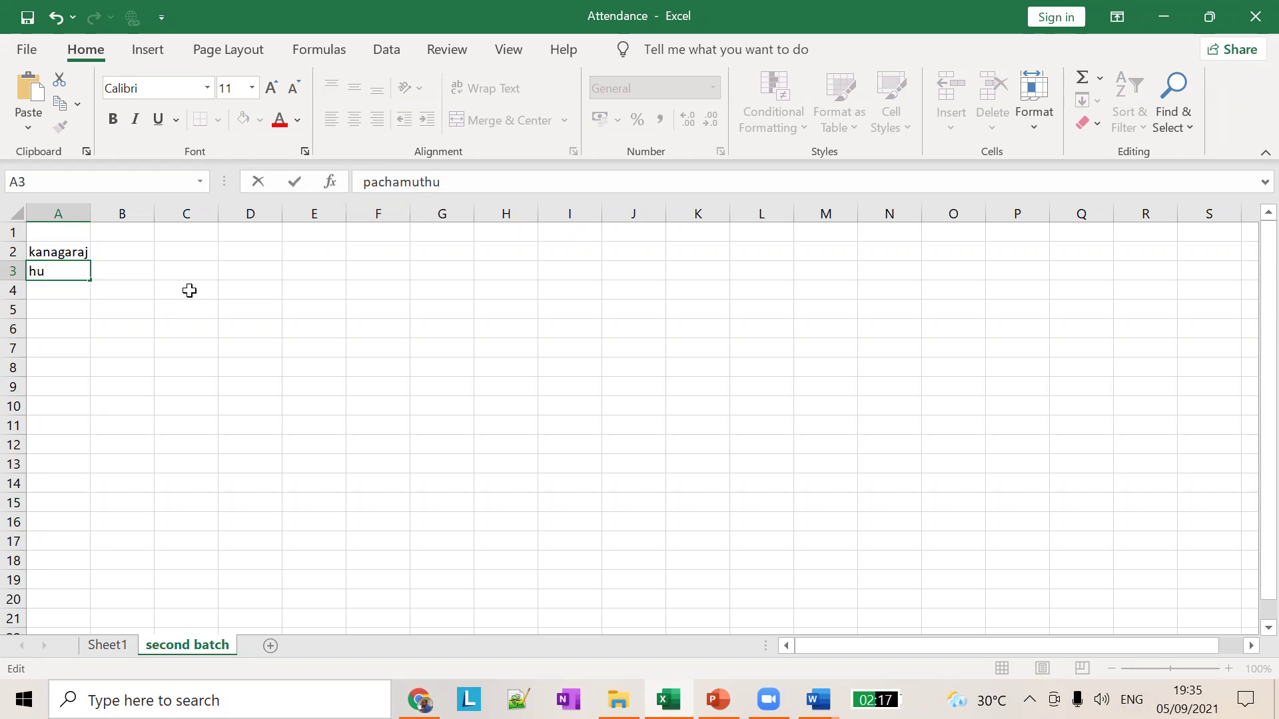
left_click(71, 296)
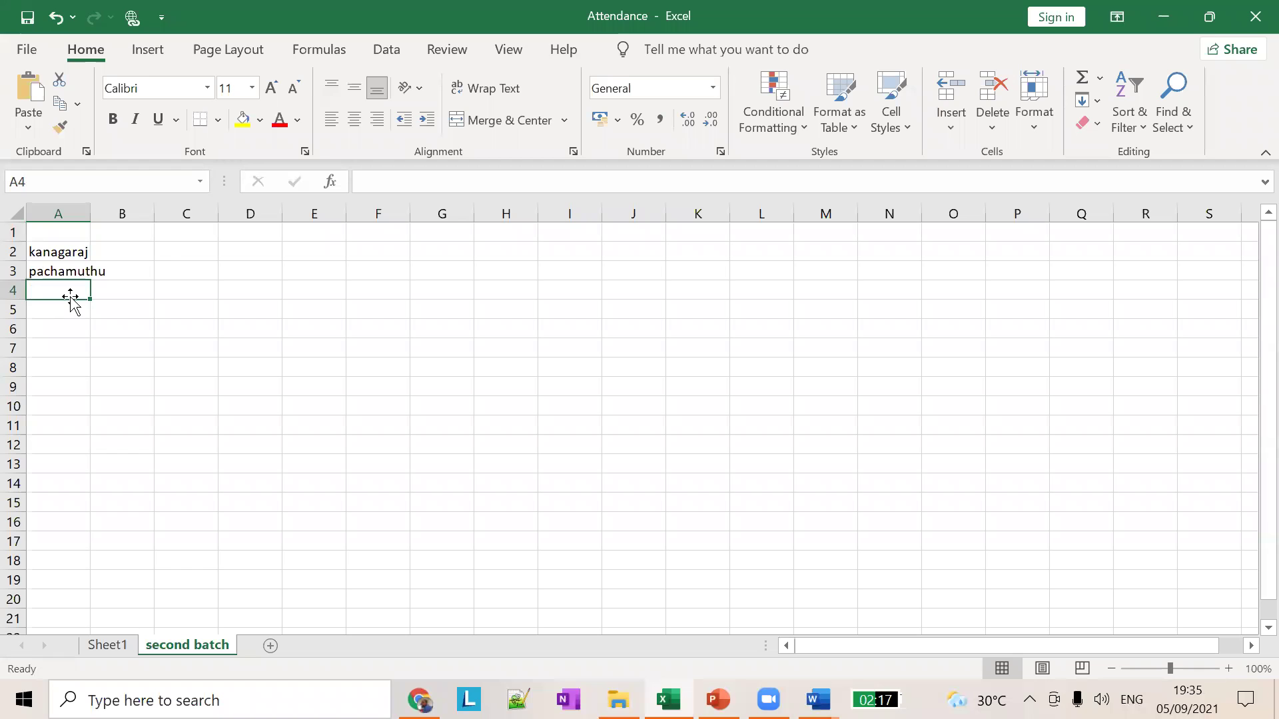
Step: Enter the third and fourth student names in A4 and A5
type("sobuse")
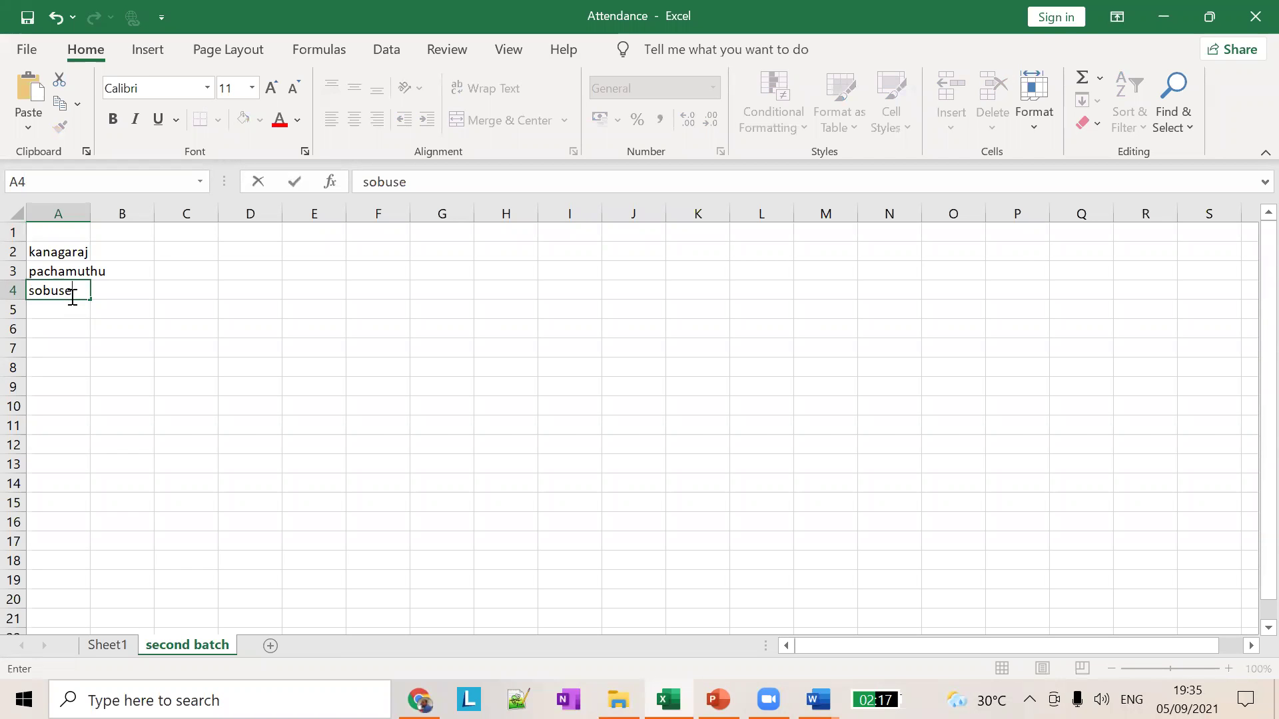
key("Tab")
key("Down")
left_click(73, 305)
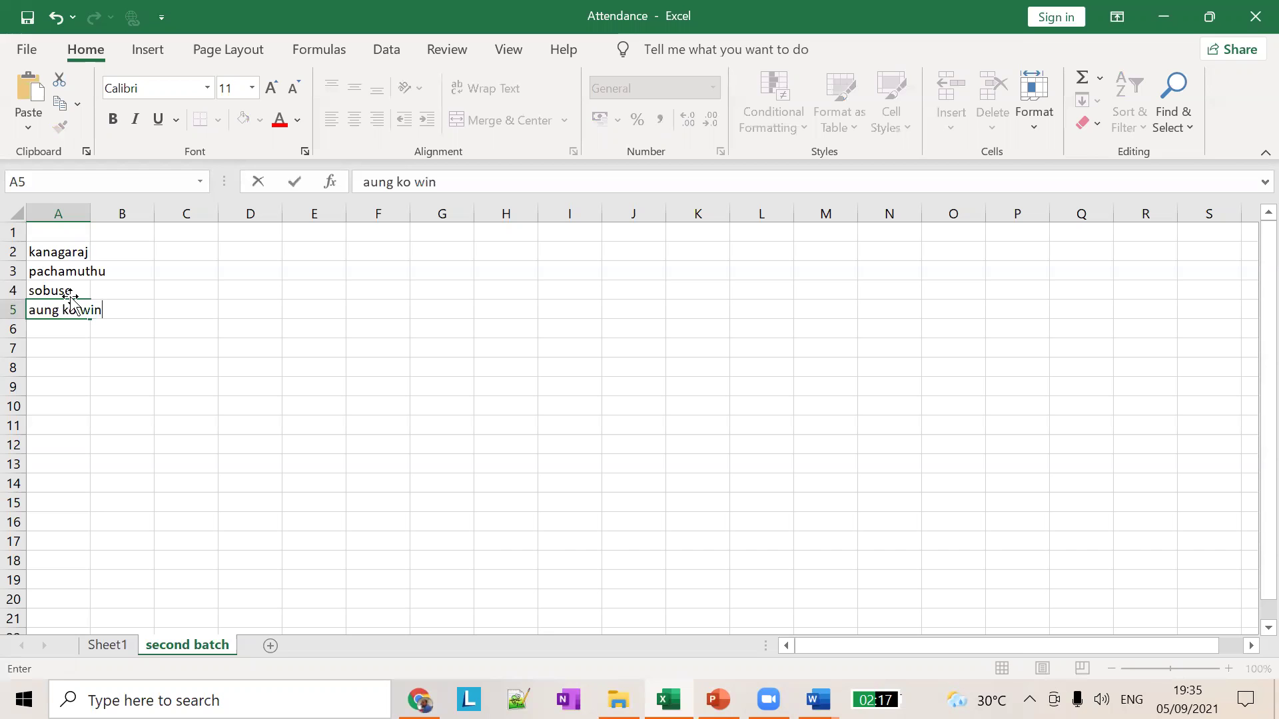
left_click(71, 298)
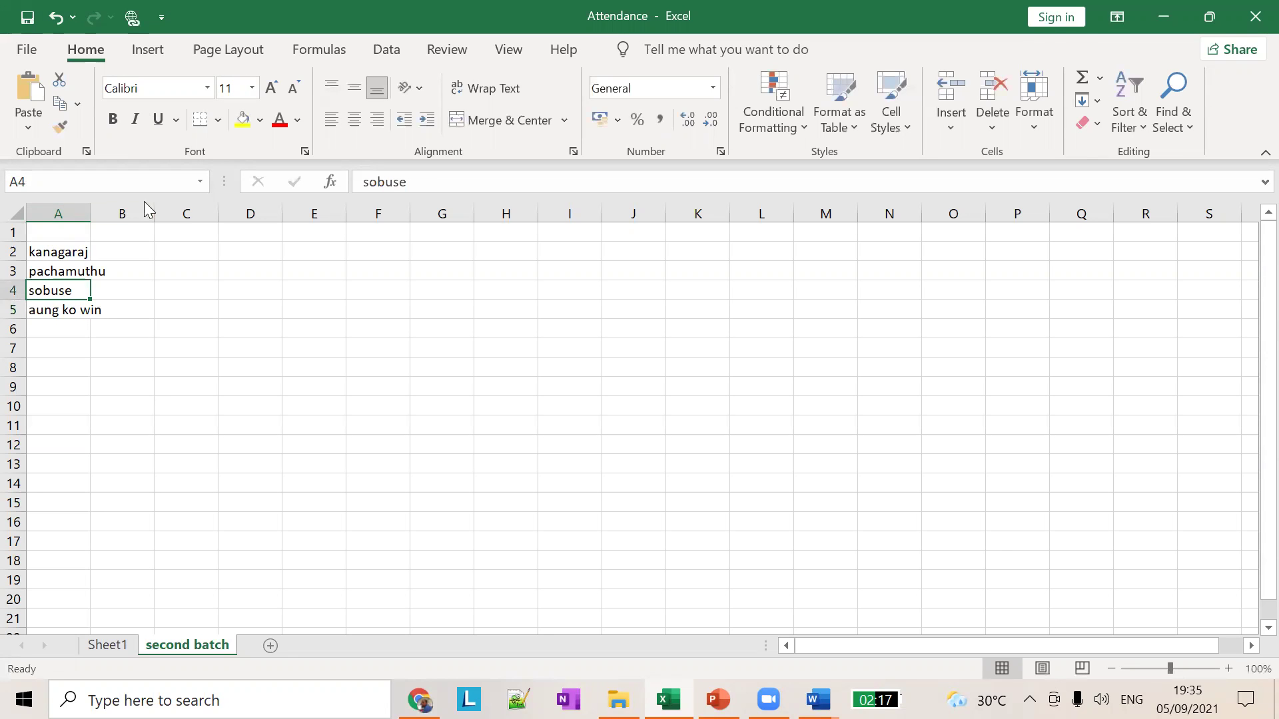
Step: Widen column A and put the header 'sep 5th' in B1
left_click_drag(90, 213, 108, 213)
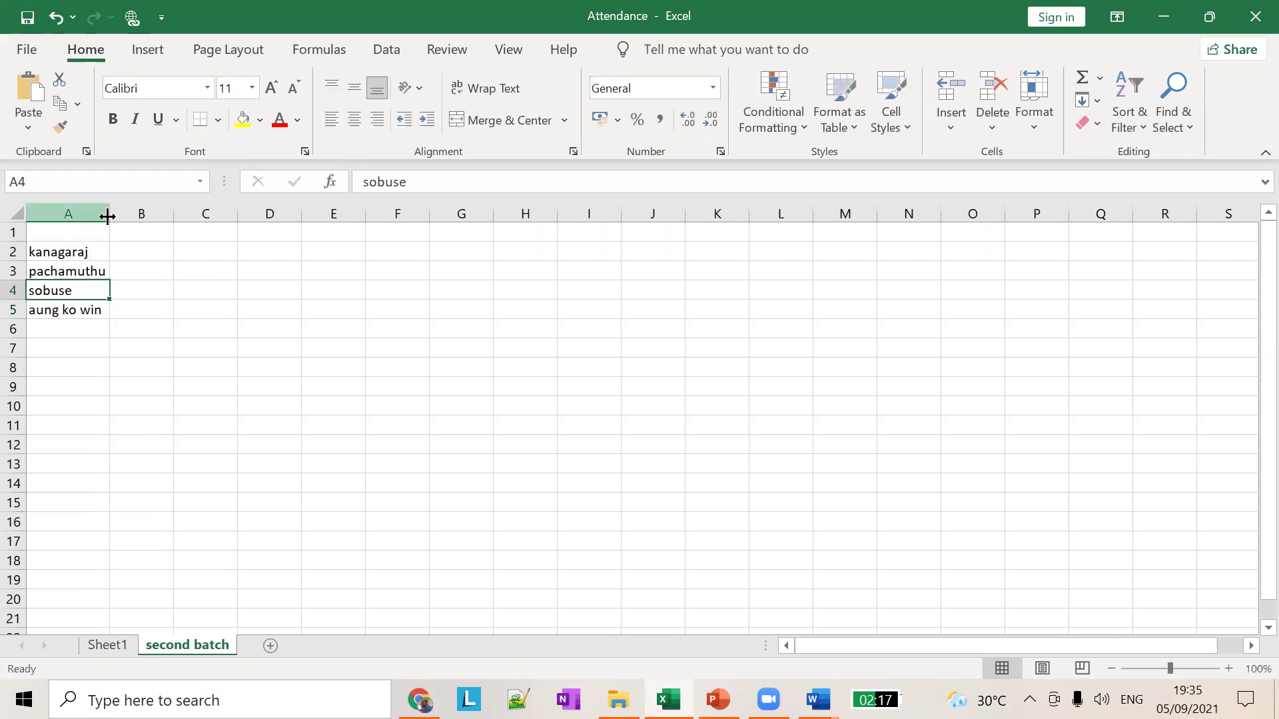
left_click(153, 233)
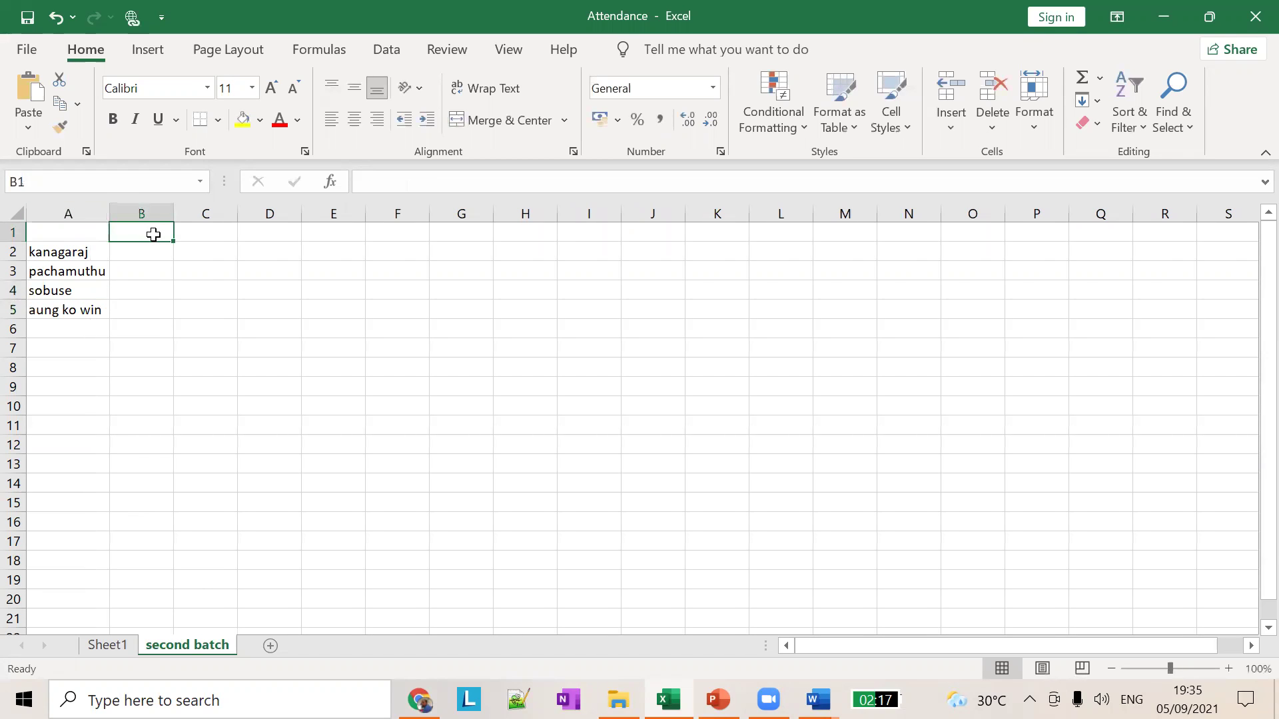
type("sep ")
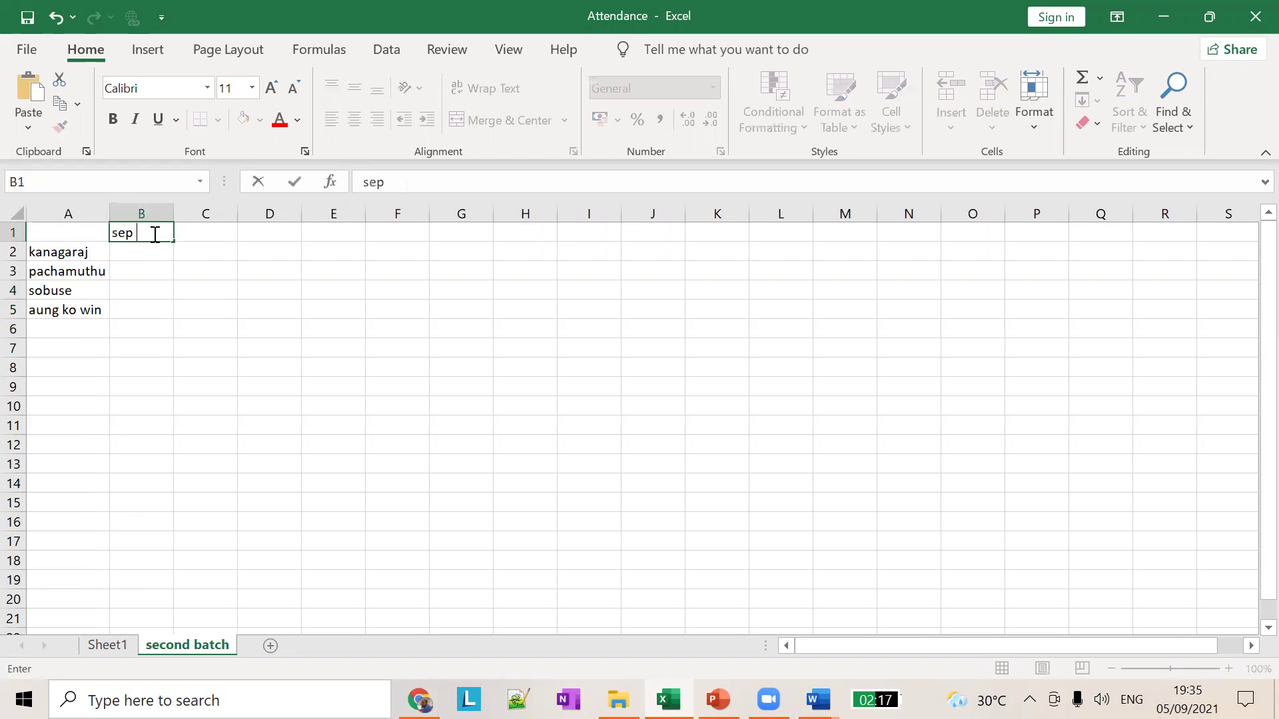
type("5th")
left_click(127, 254)
Step: Mark all four students 'yes' in B2:B5 and save the Attendance workbook
type("yes")
key("Return")
type("yes")
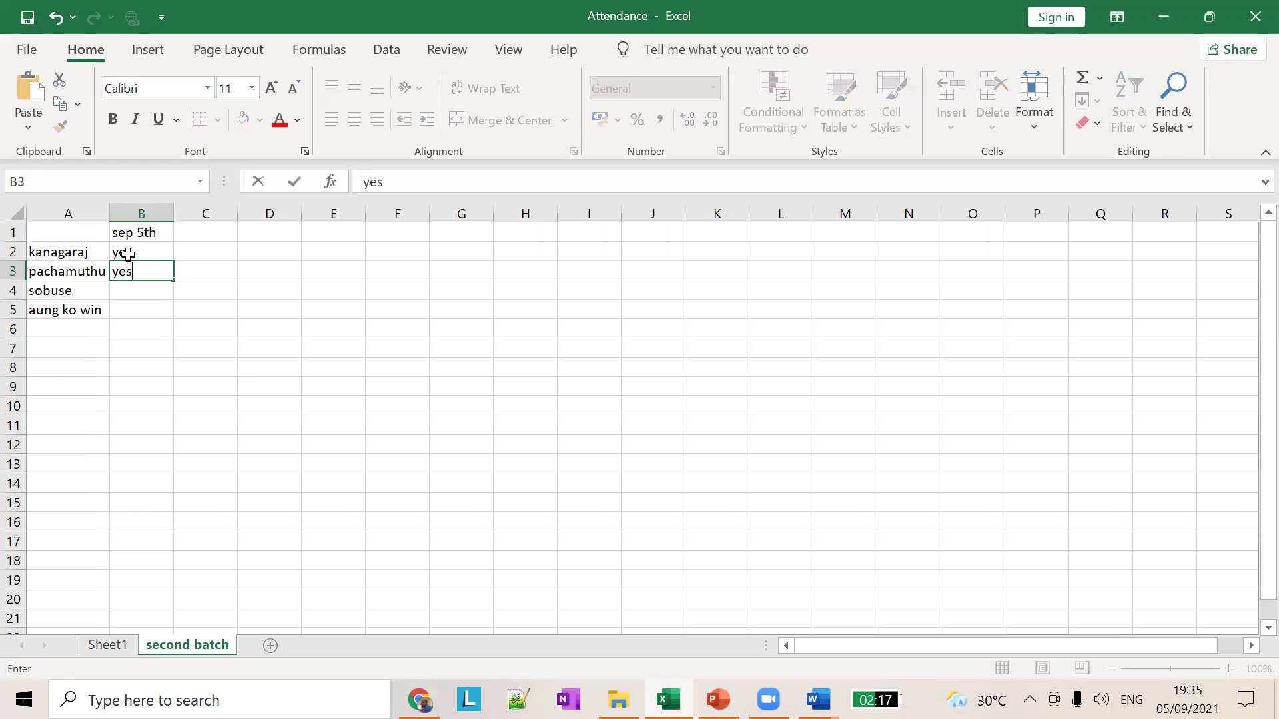
key("Return")
type("yes")
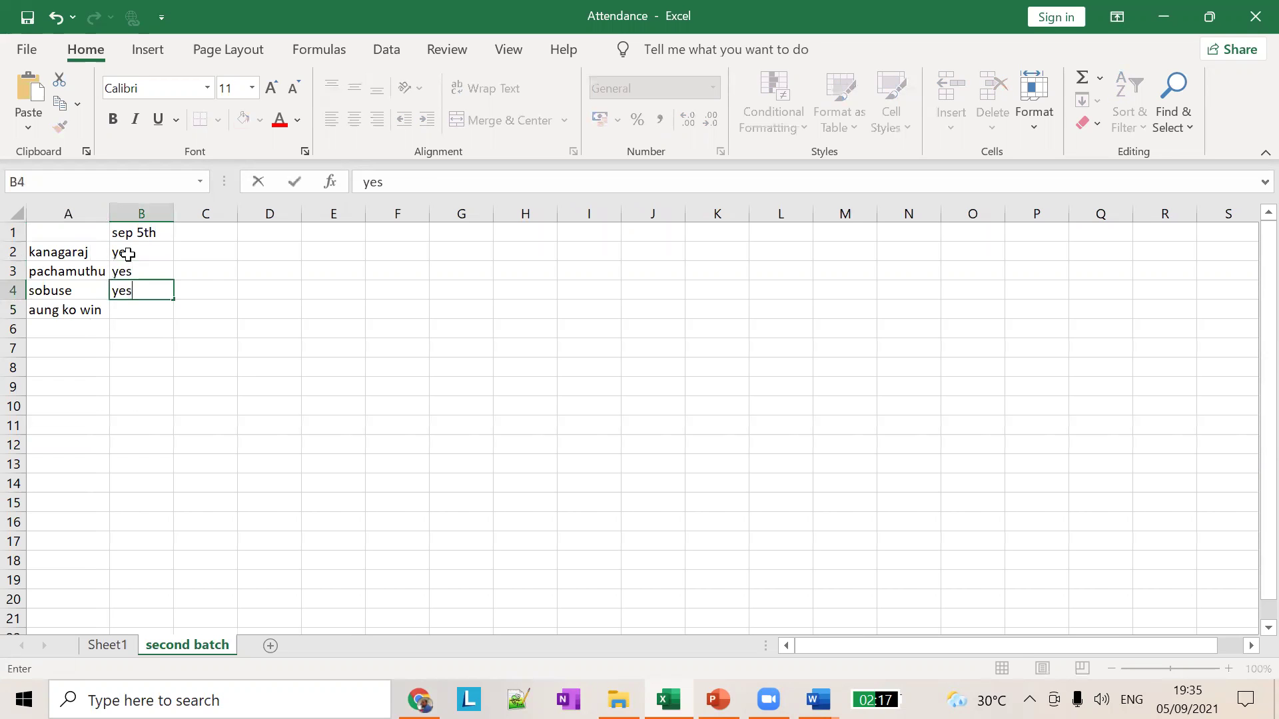
key("Return")
type("yes")
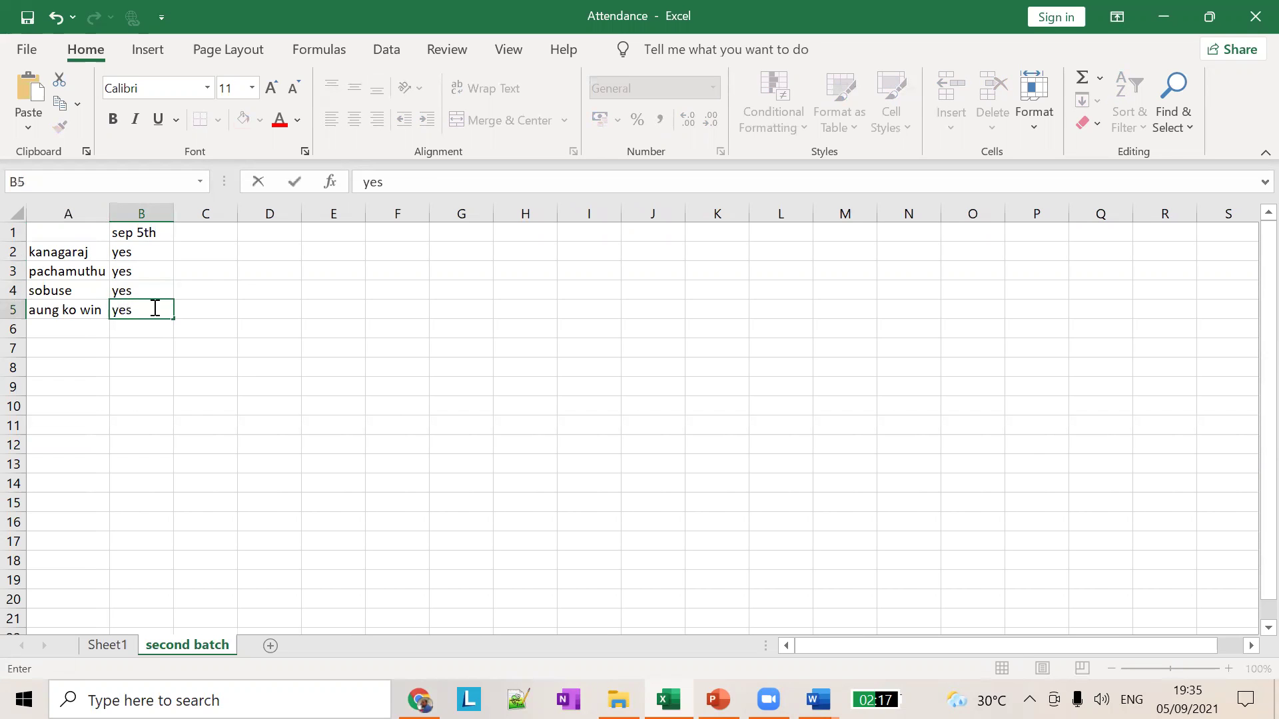
left_click(301, 366)
key("ctrl+s")
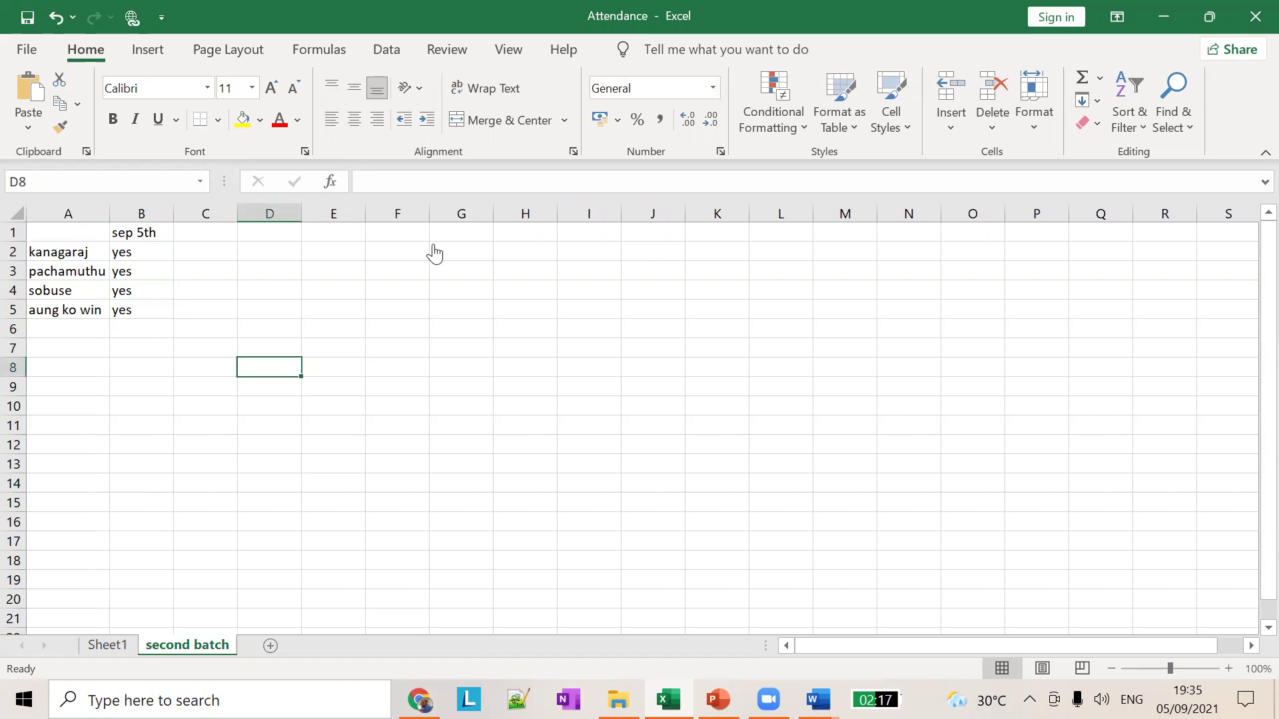
key("alt+Tab")
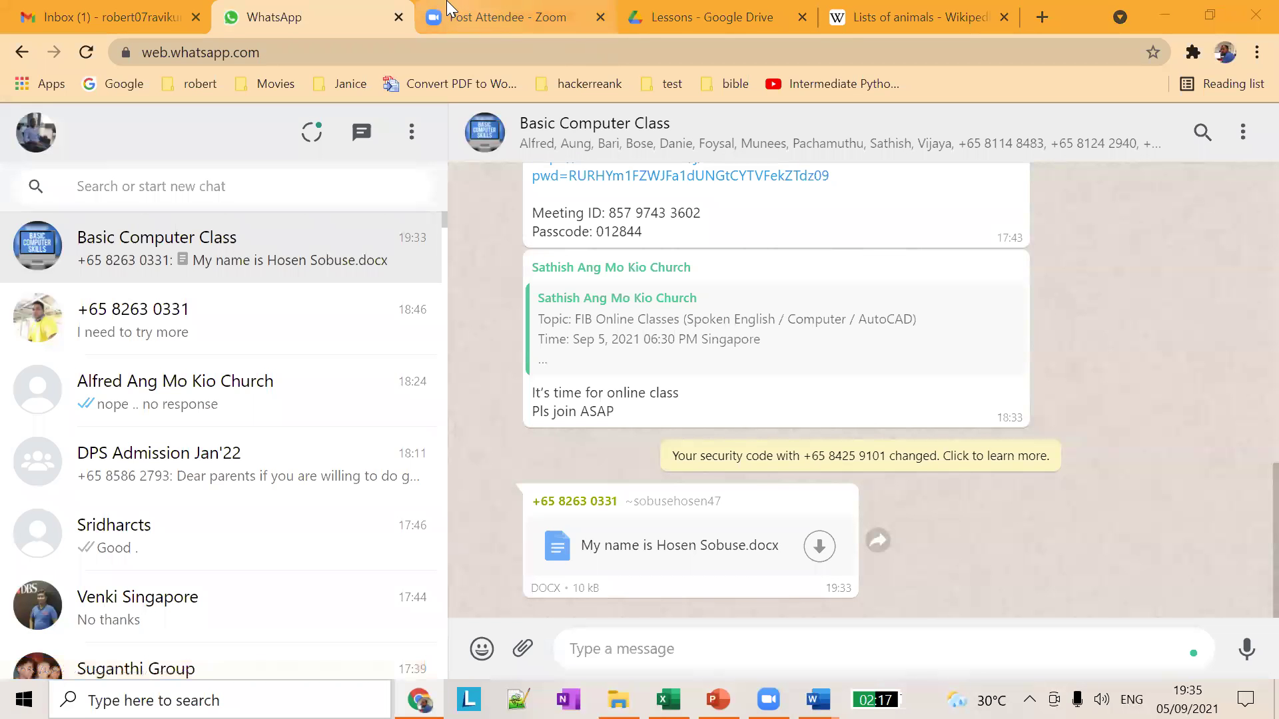
Step: View the Post Attendee Zoom page in Chrome, then go back to the Attendance workbook
left_click(488, 19)
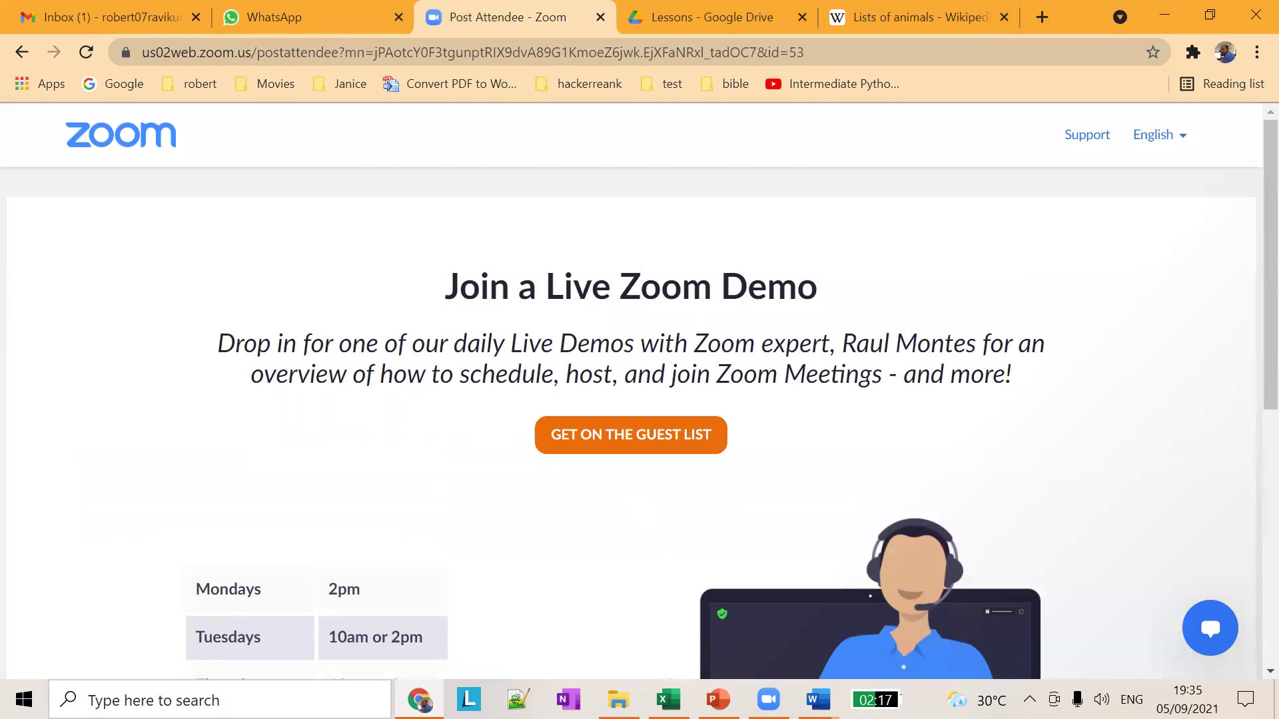
key("alt+Tab")
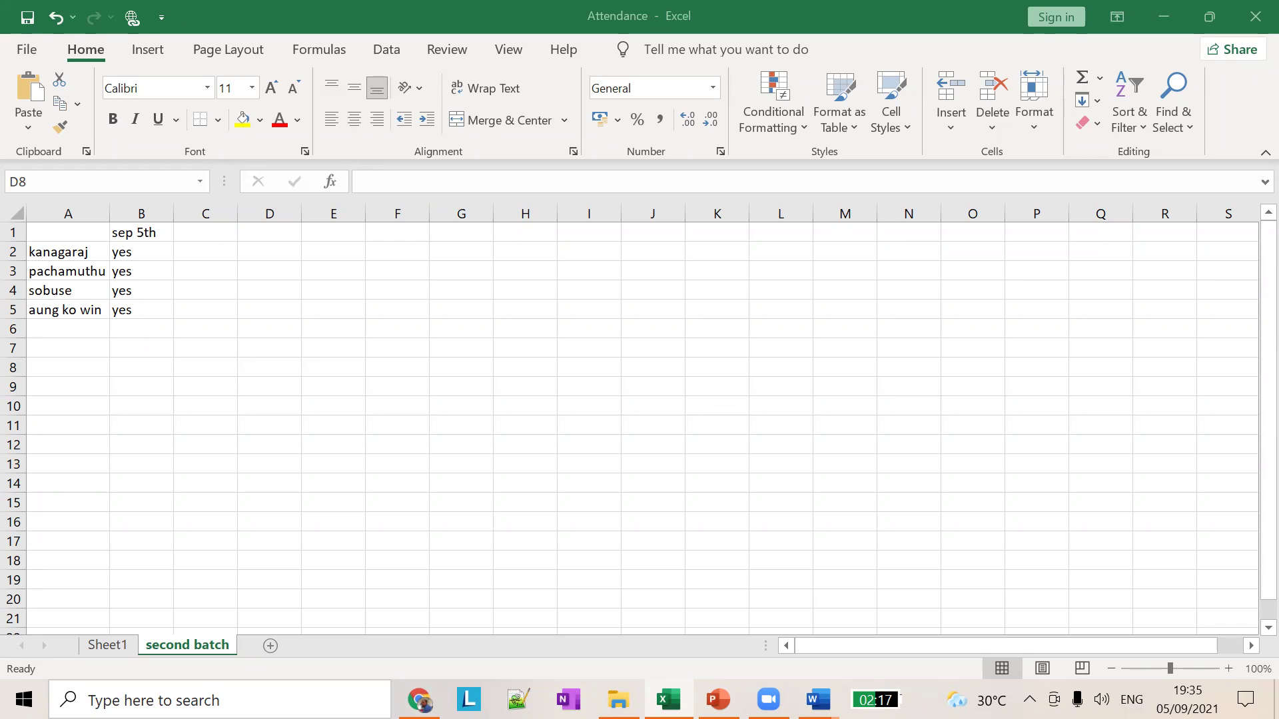
Step: Close the Animals profile, resume (without saving) and Protected View Word documents, returning to Word Lesson 01
mouse_move(817, 699)
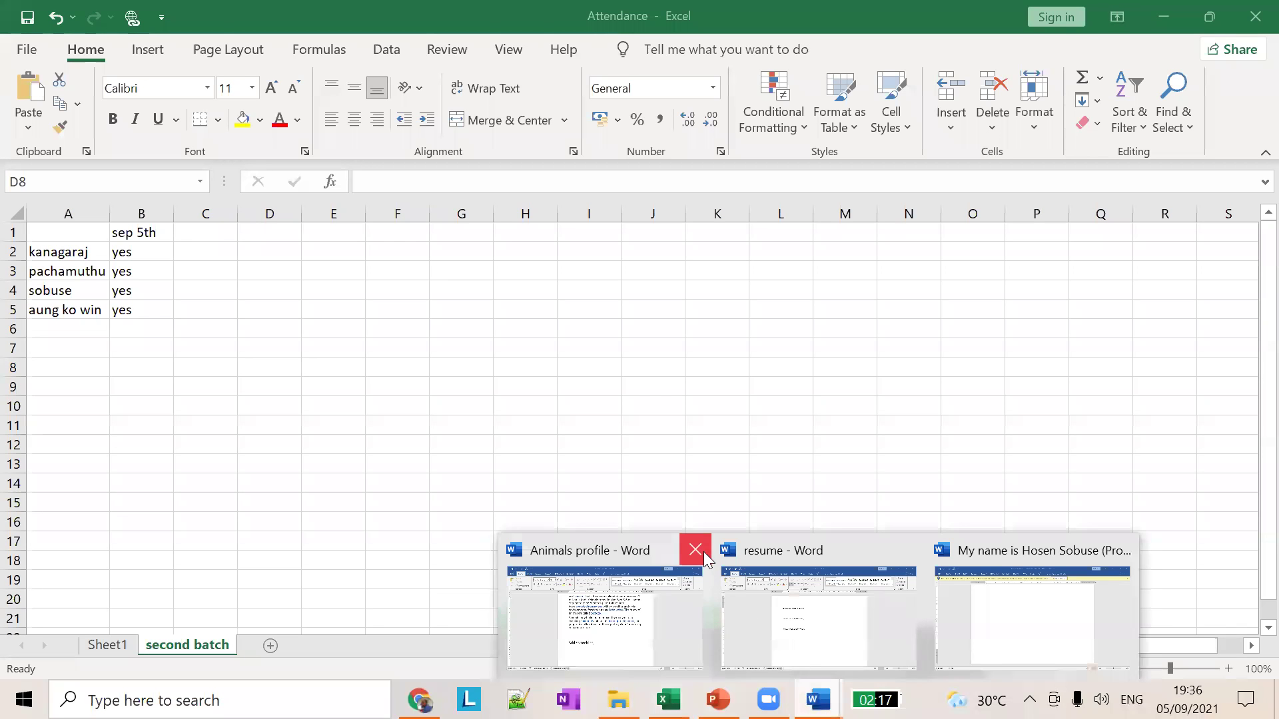
left_click(702, 550)
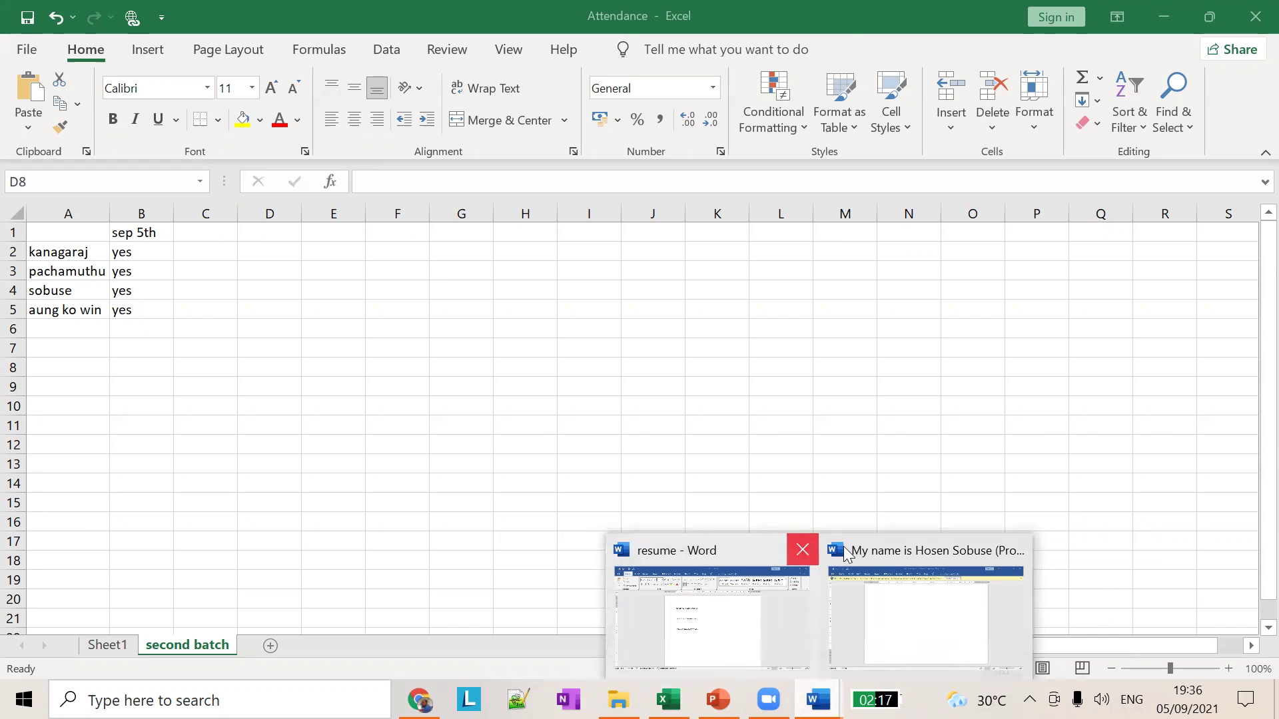
left_click(846, 554)
left_click(661, 395)
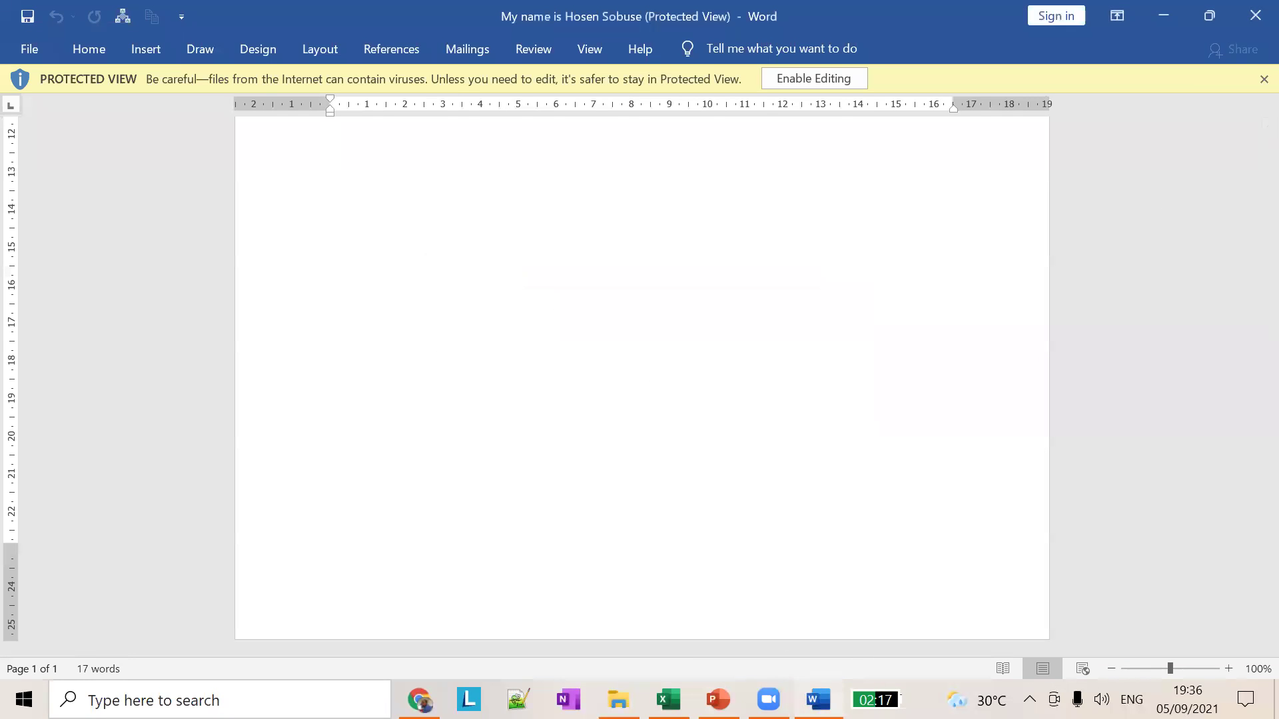
left_click(1252, 18)
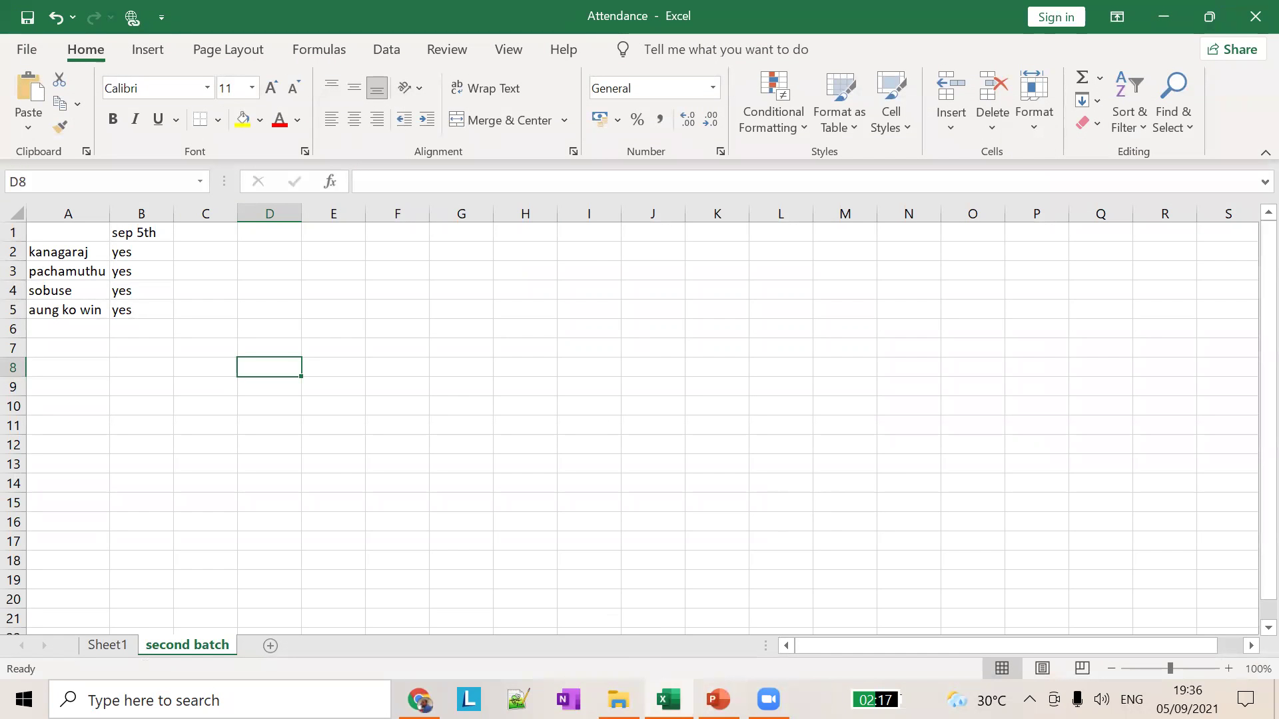
left_click(717, 699)
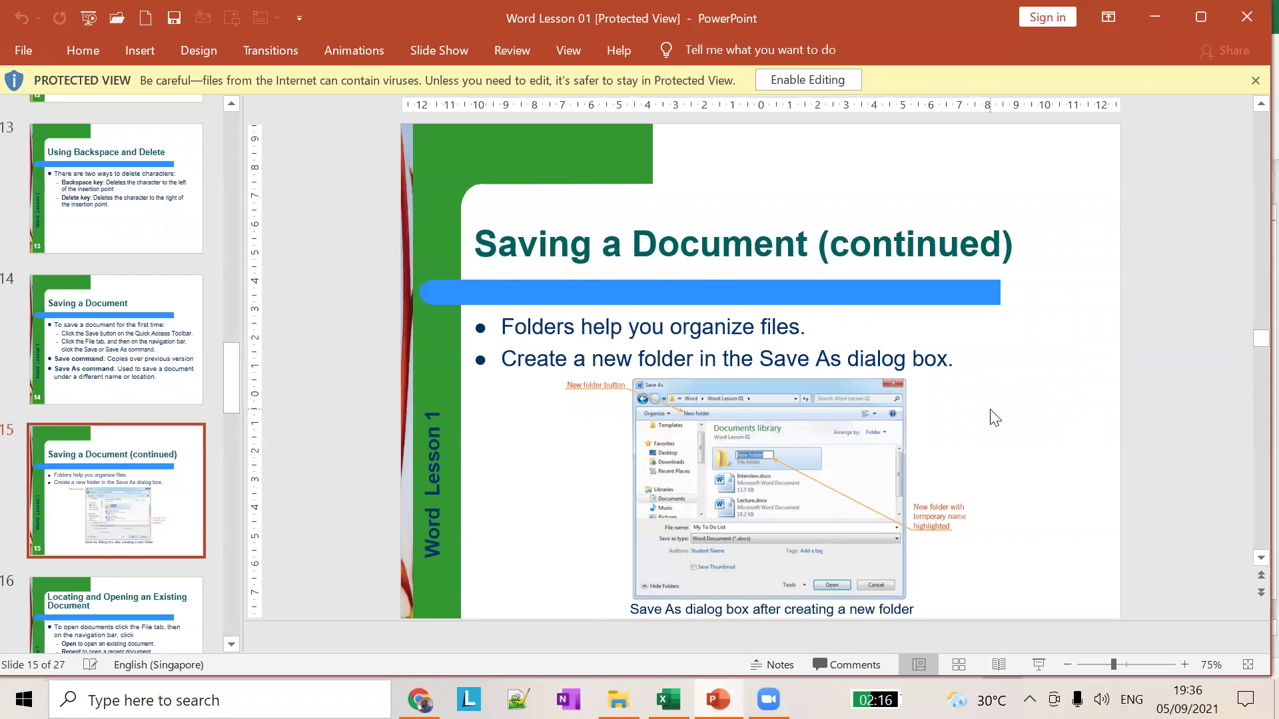
Step: Review slide 15, 'Saving a Document (continued)', then switch to the Zoom page in Chrome
scroll(994, 417, "down", 2)
scroll(995, 418, "up", 1)
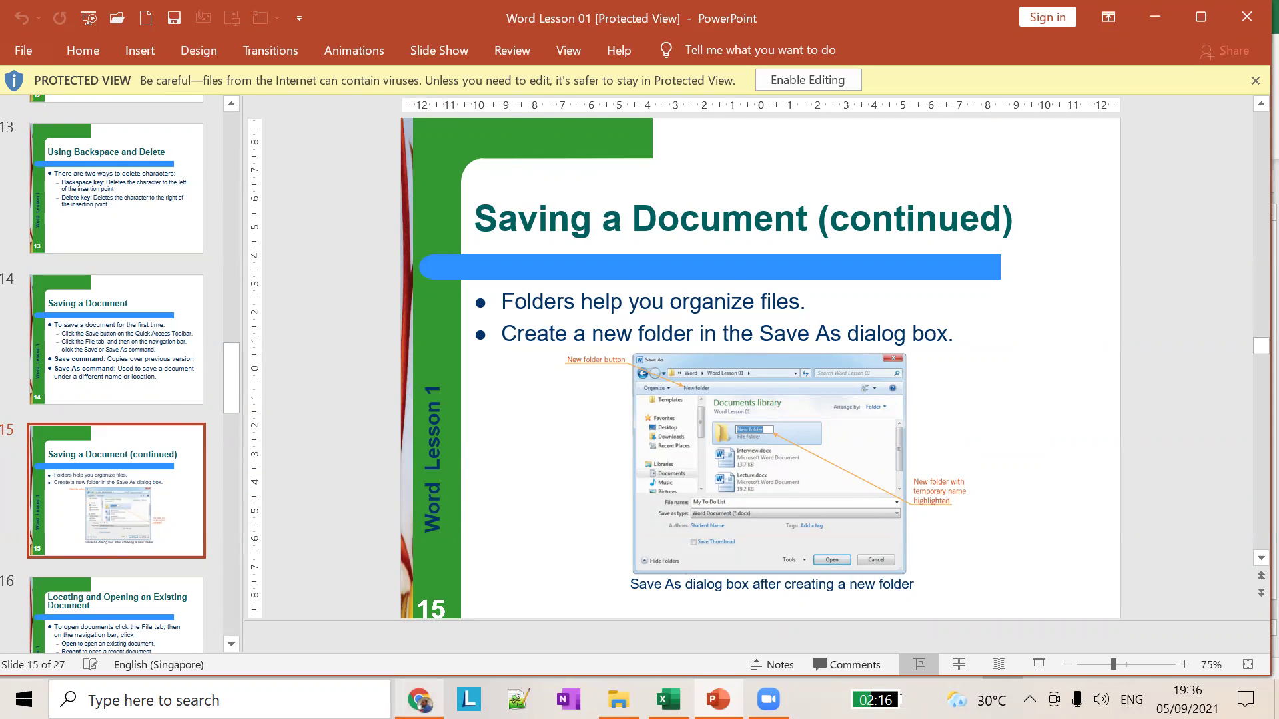
left_click(419, 699)
Step: Download word lesson 1.docx from the class member's WhatsApp chat to the Desktop and open it
left_click(307, 27)
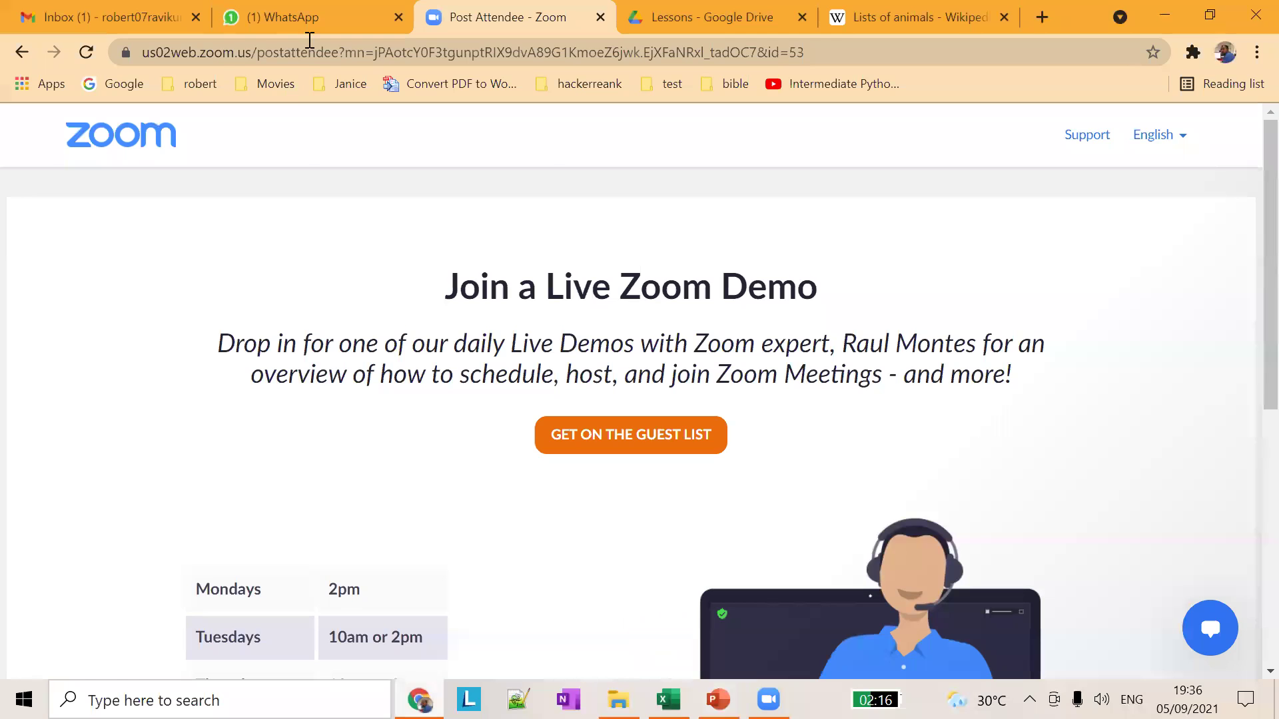
left_click(253, 267)
left_click(716, 560)
left_click(819, 544)
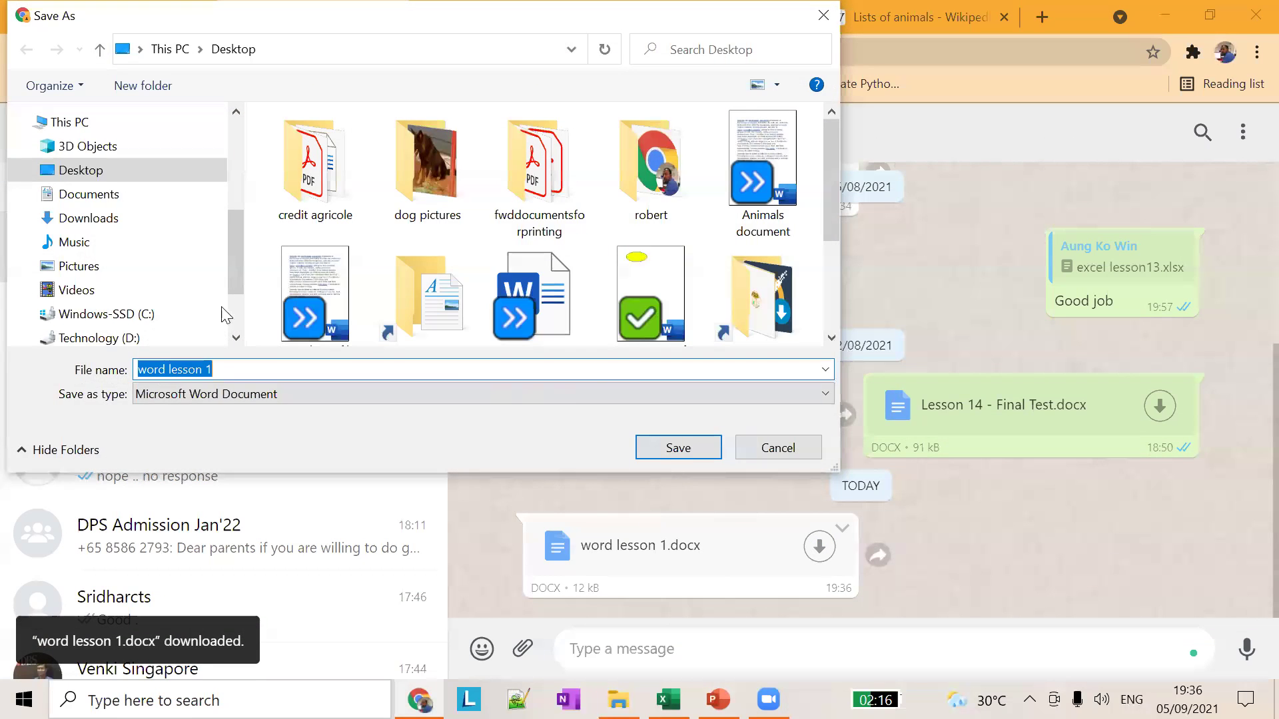
left_click(678, 448)
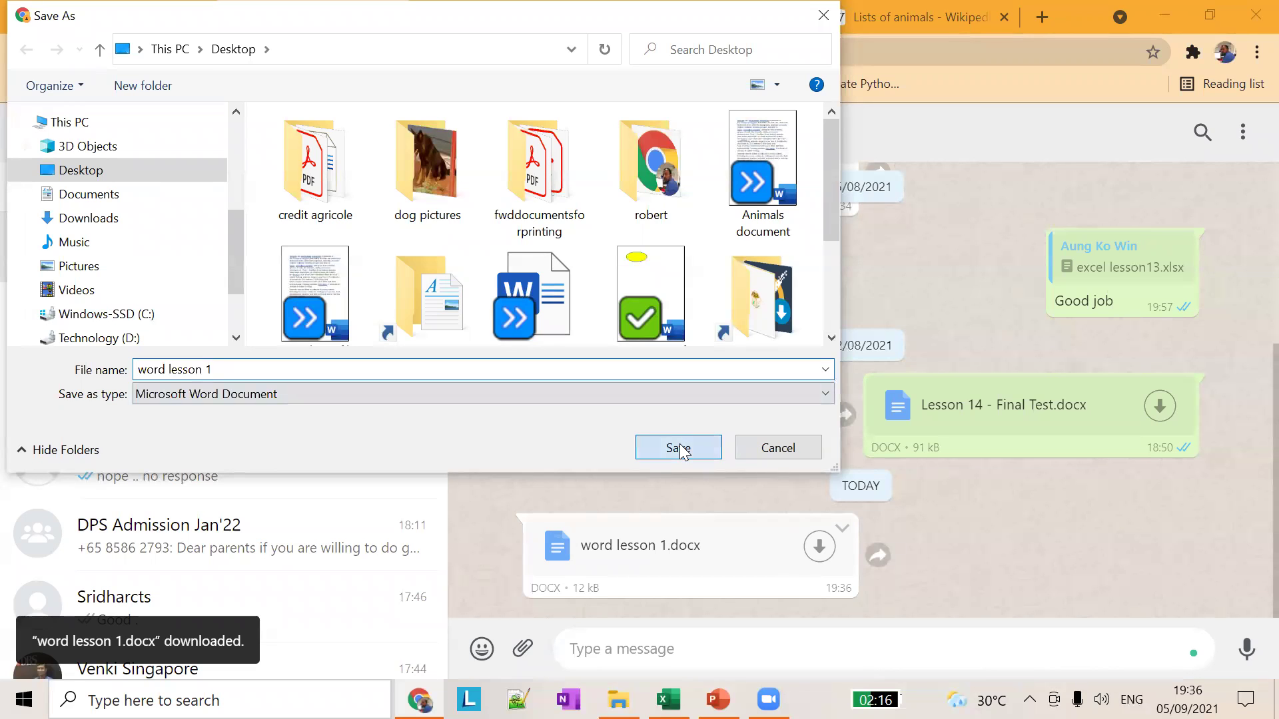
left_click(142, 659)
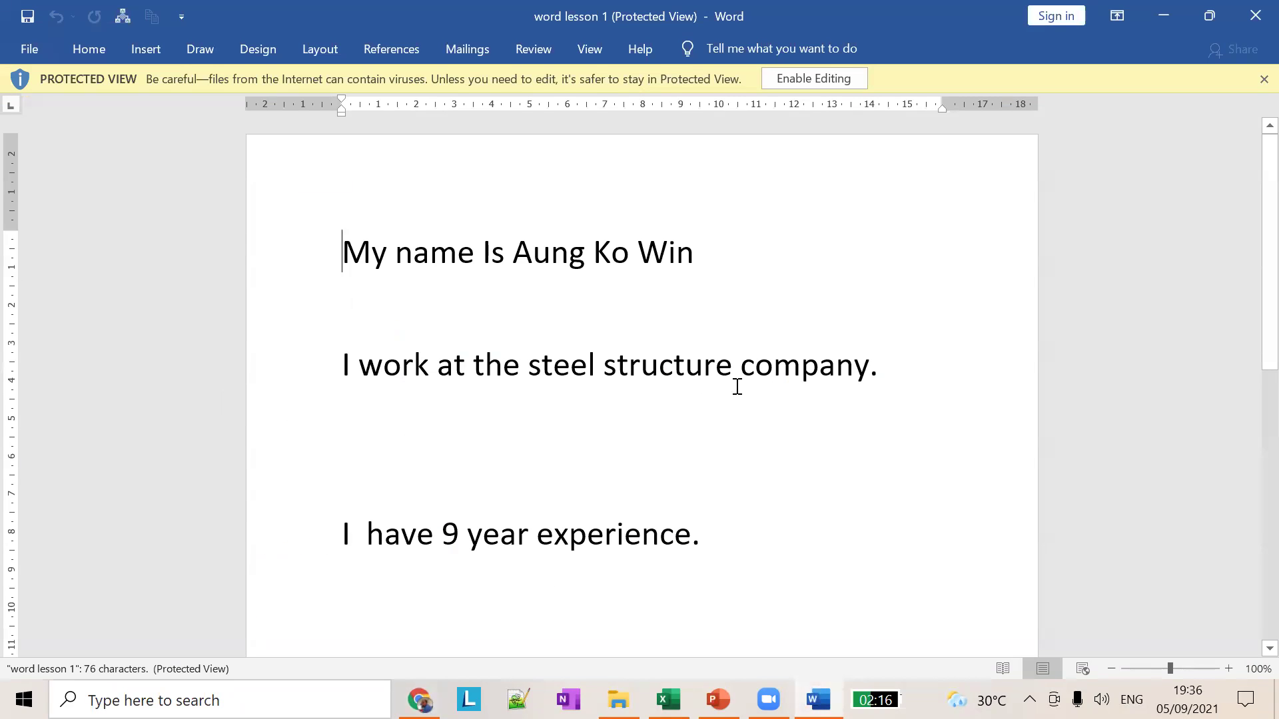
Step: Read word lesson 1's introduction lines in Protected View, then close the document
left_click_drag(477, 365, 850, 342)
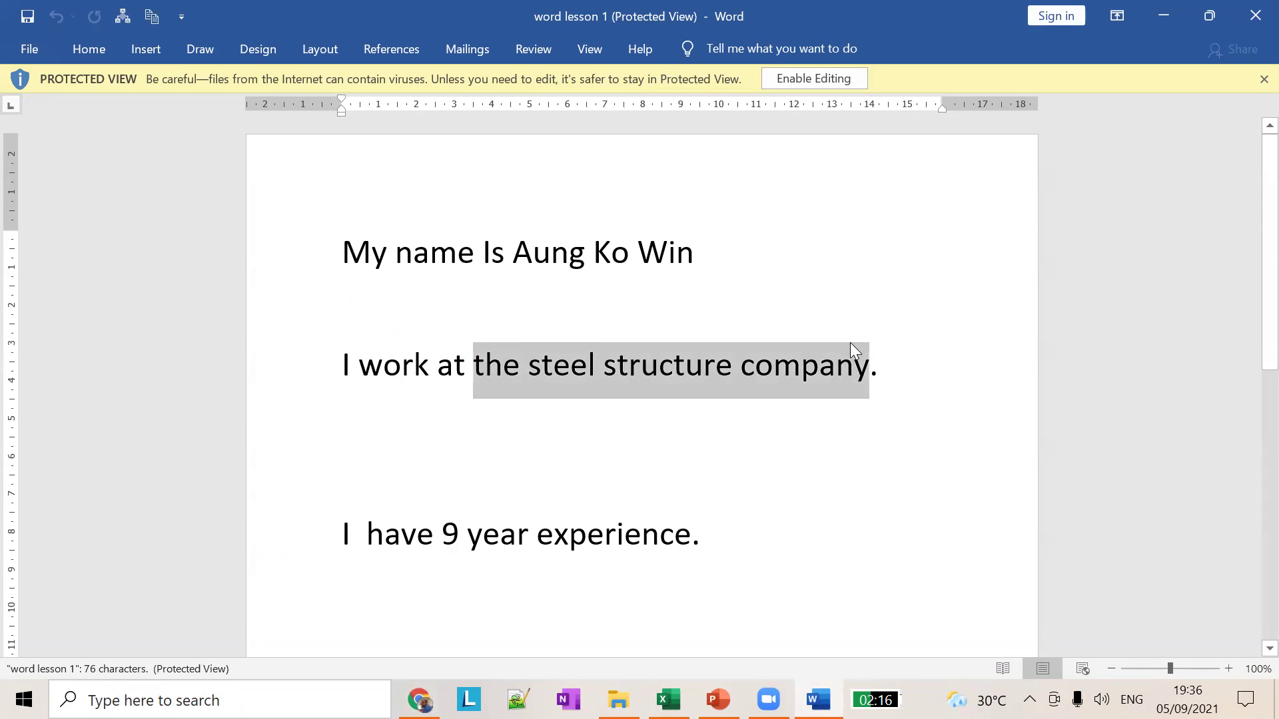
scroll(737, 462, "down", 3)
scroll(737, 462, "up", 2)
scroll(737, 462, "up", 1)
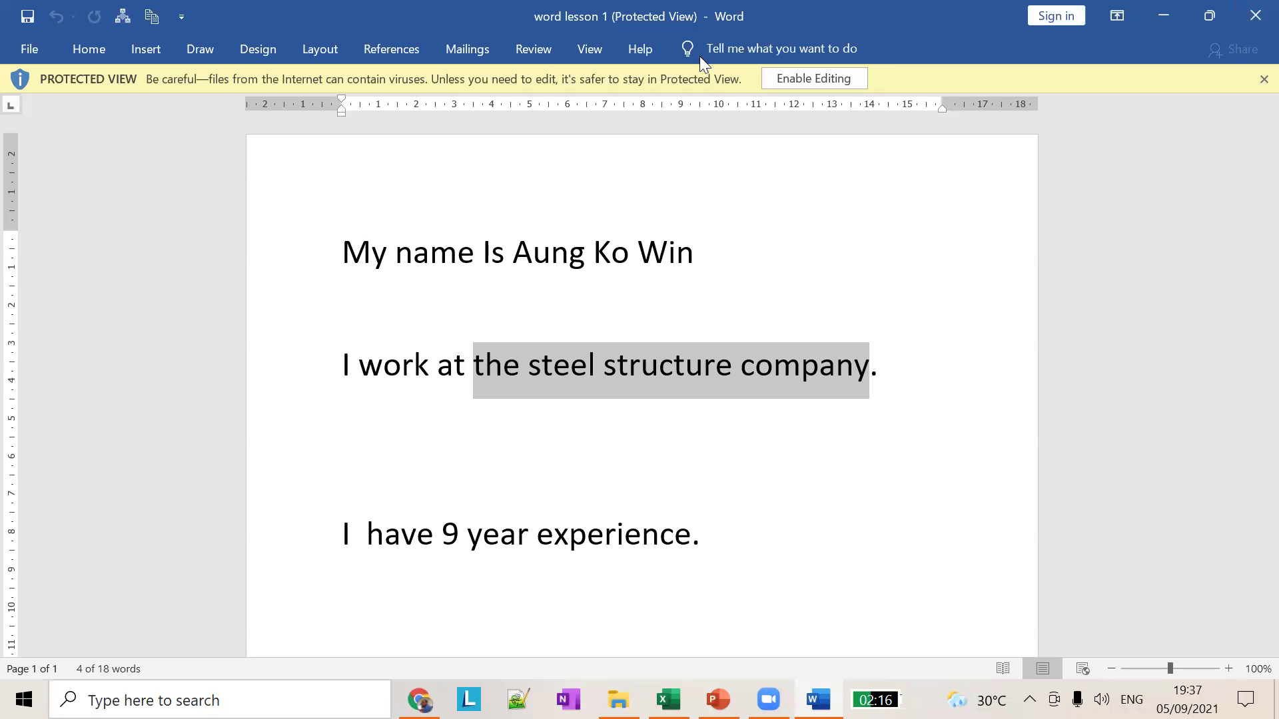
left_click(1252, 14)
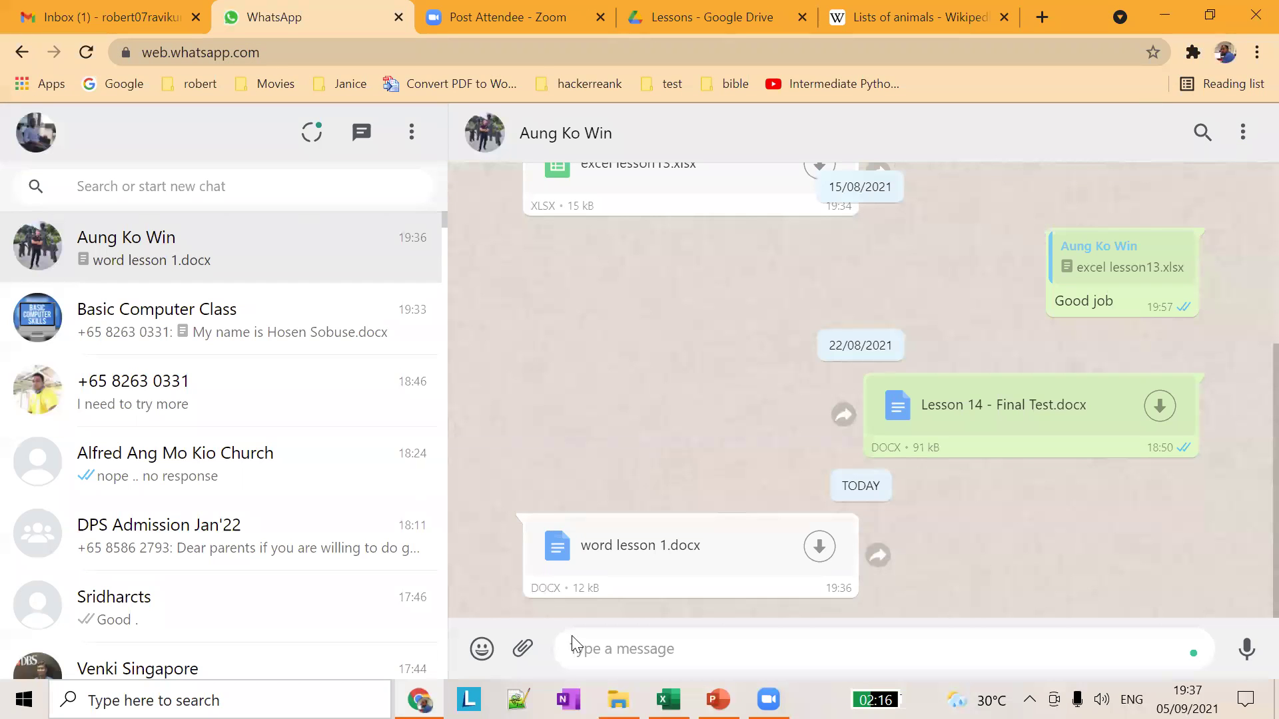
Step: Switch back to the PowerPoint Word Lesson 01 deck with Alt+Tab
key("alt+Tab")
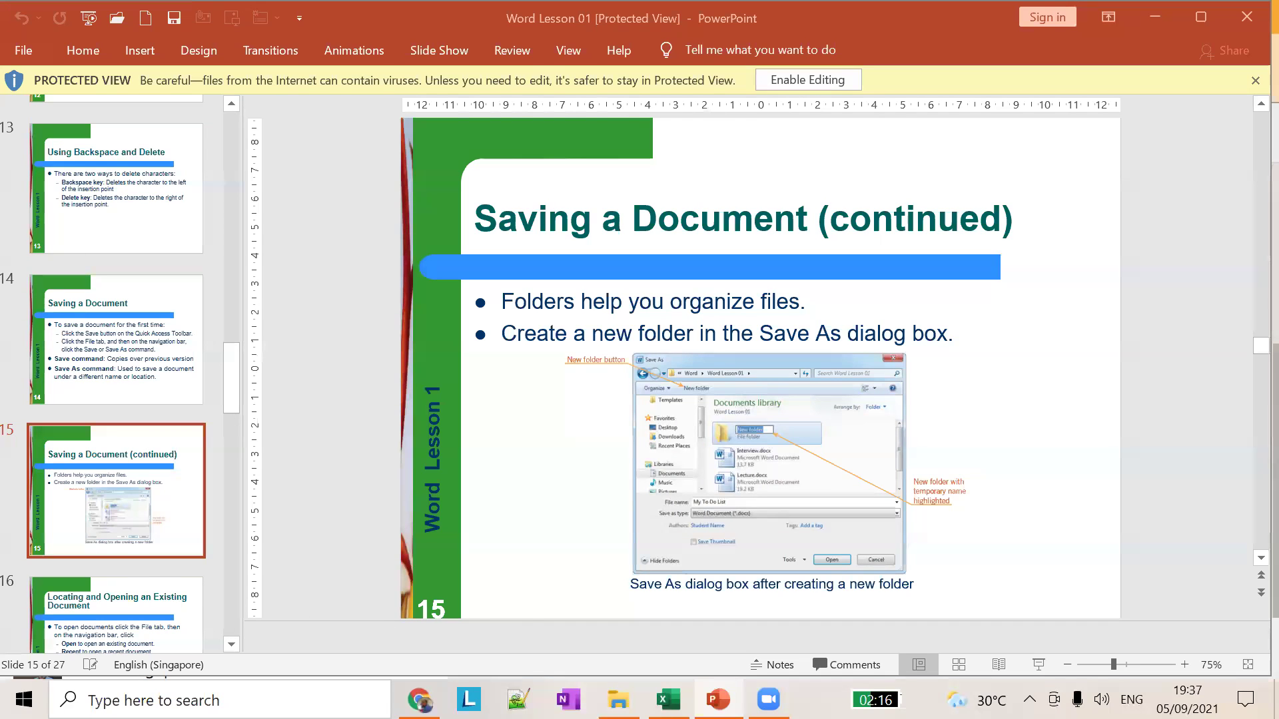
Step: Scroll the Word Lesson 01 slides, then switch to the 5th sep 2021 File Explorer window
mouse_move(419, 699)
scroll(160, 493, "down", 3)
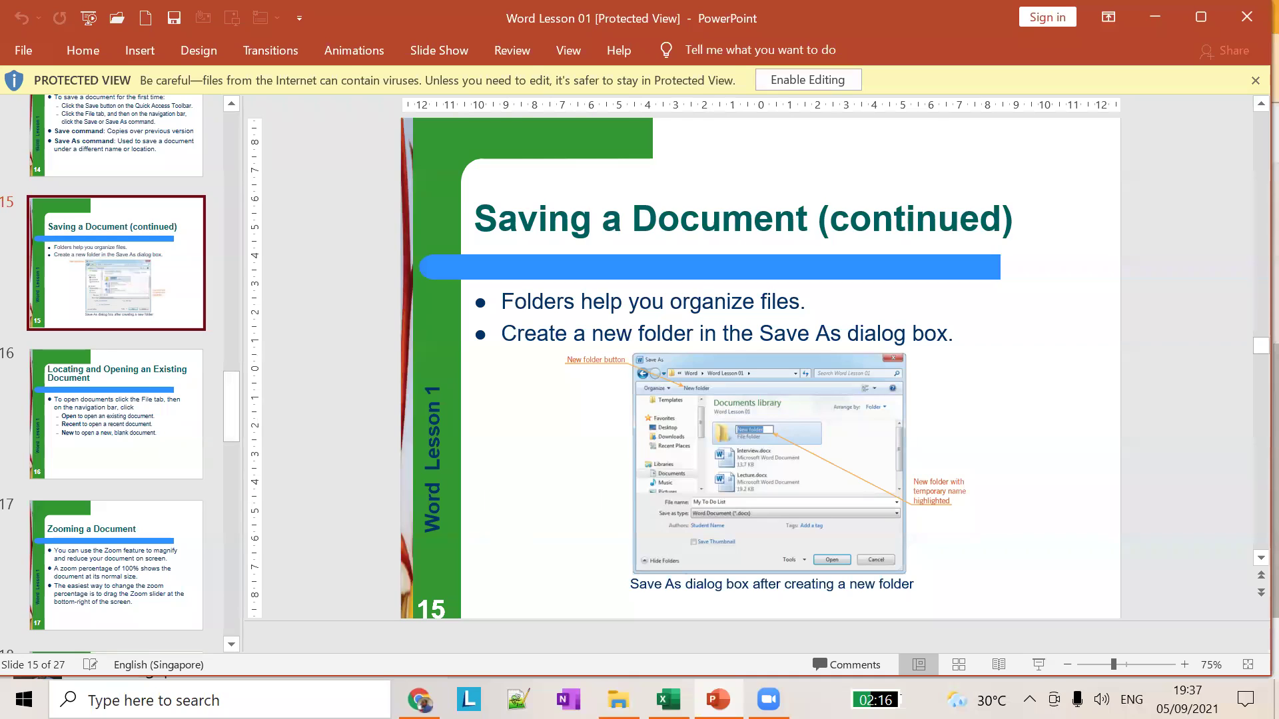
key("alt+Tab")
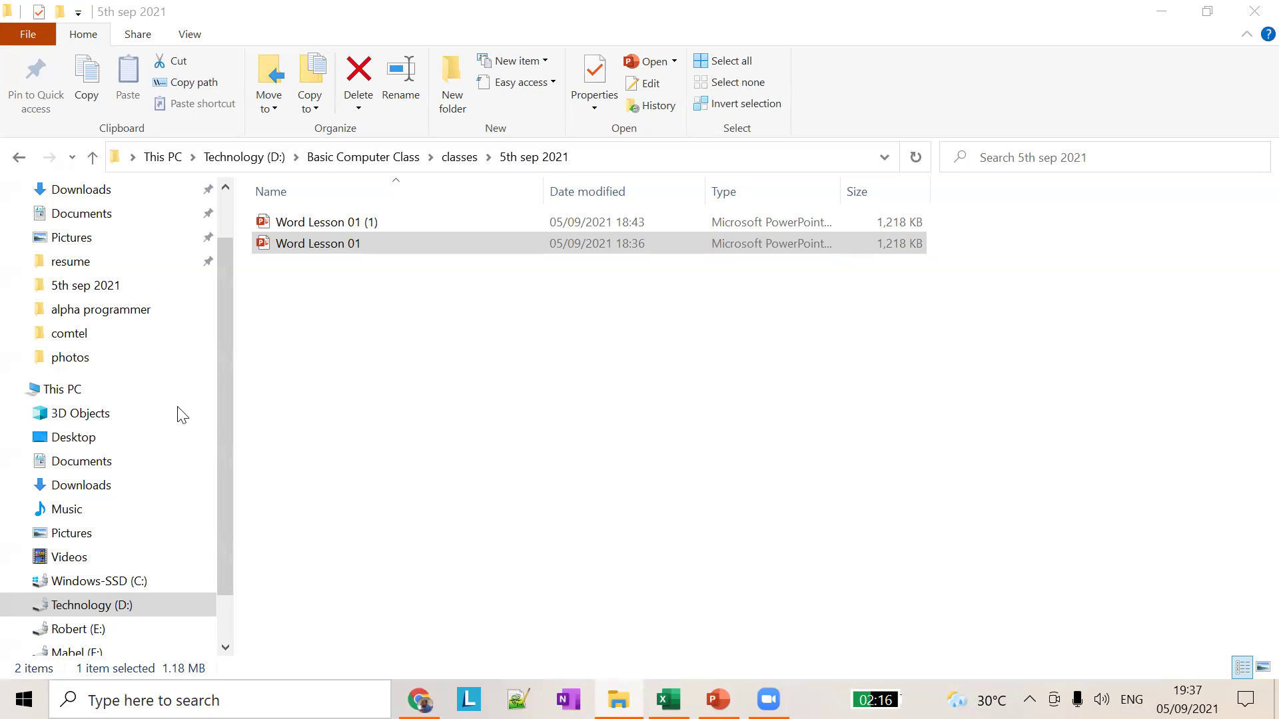
Step: Flip between the Excel and 5th sep 2021 Explorer windows, then scroll the Start menu apps to Word
left_click(445, 548)
left_click(667, 699)
left_click(618, 699)
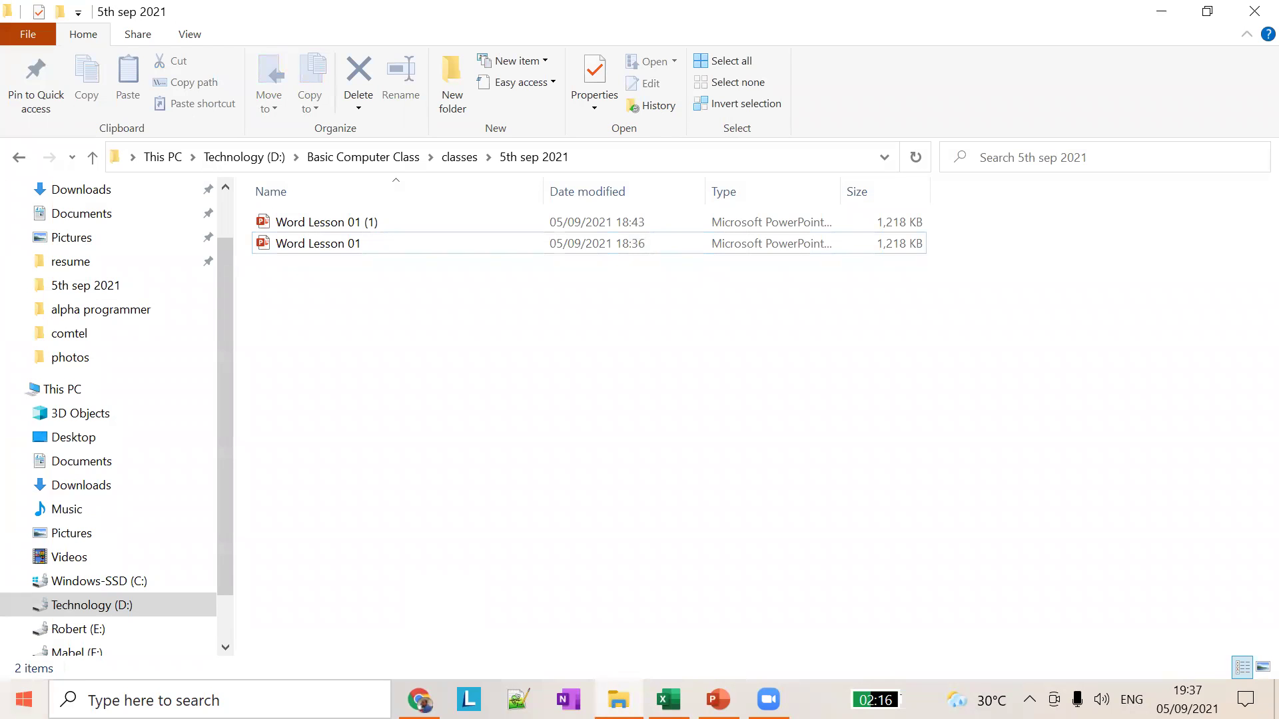
left_click(24, 700)
scroll(154, 443, "down", 15)
scroll(153, 442, "down", 10)
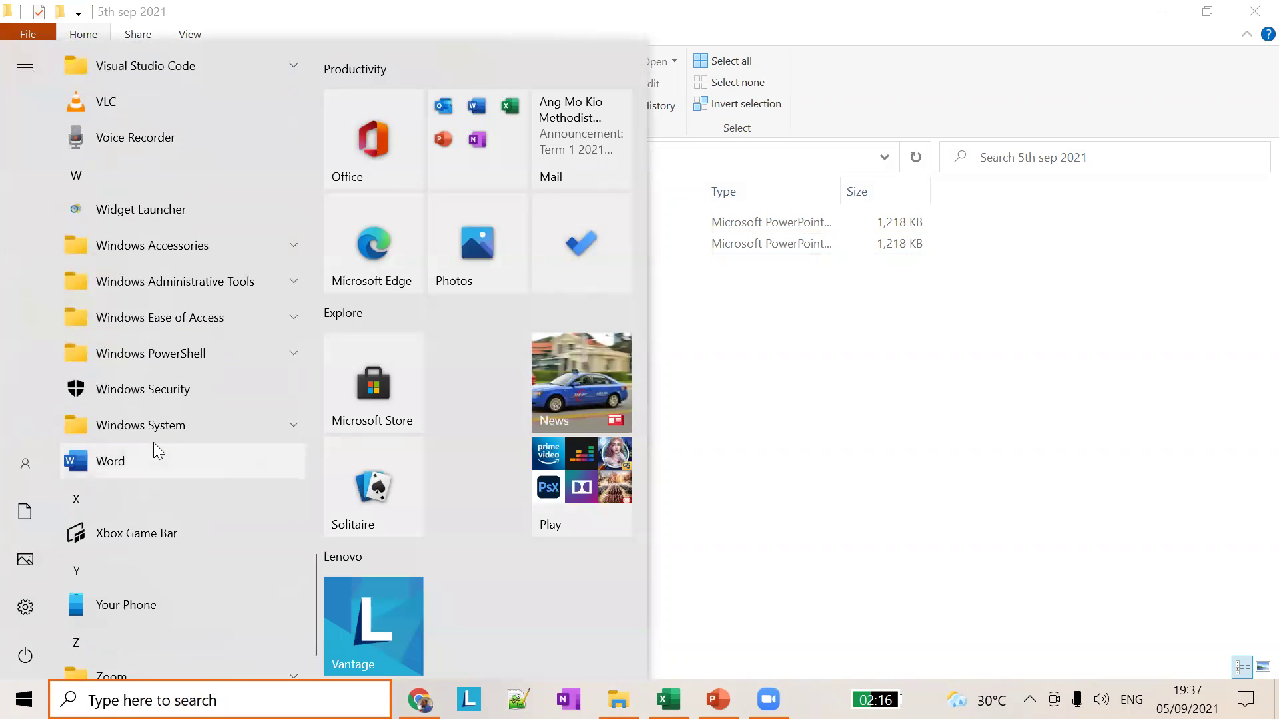
Step: Launch Word from the Start menu and browse its Recent list, headed by word lesson 1
left_click(153, 464)
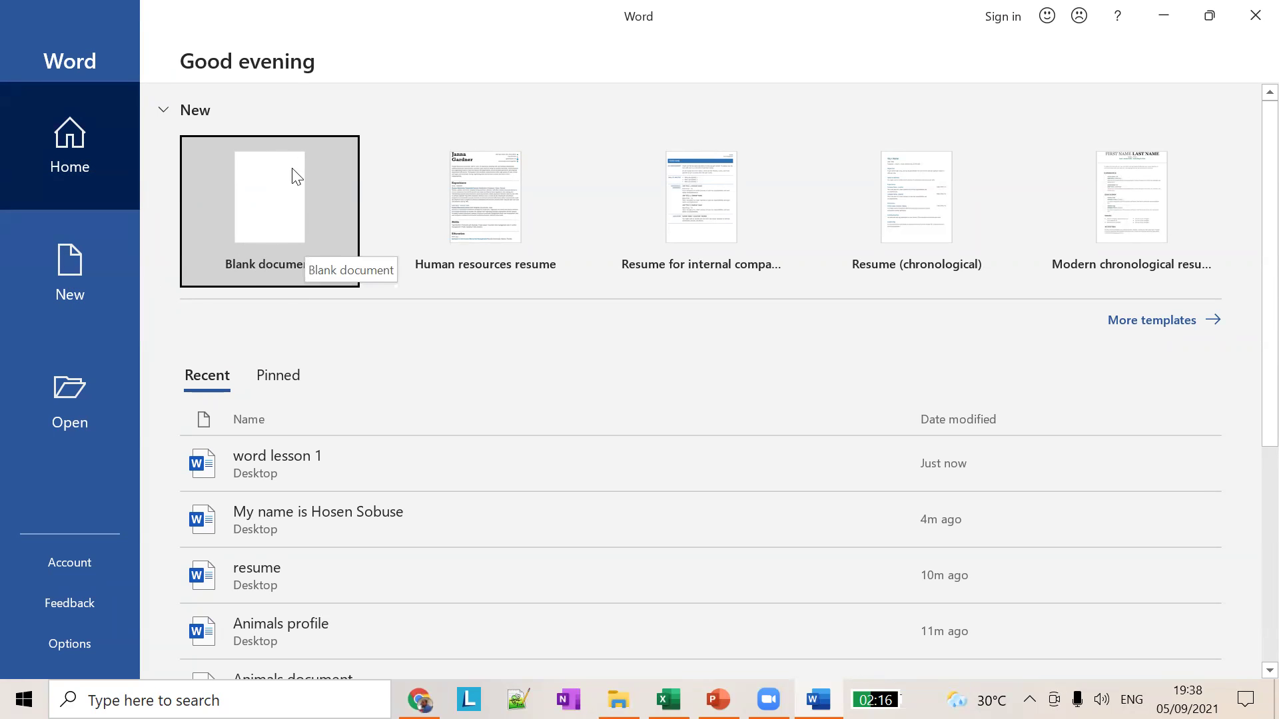
scroll(499, 480, "down", 3)
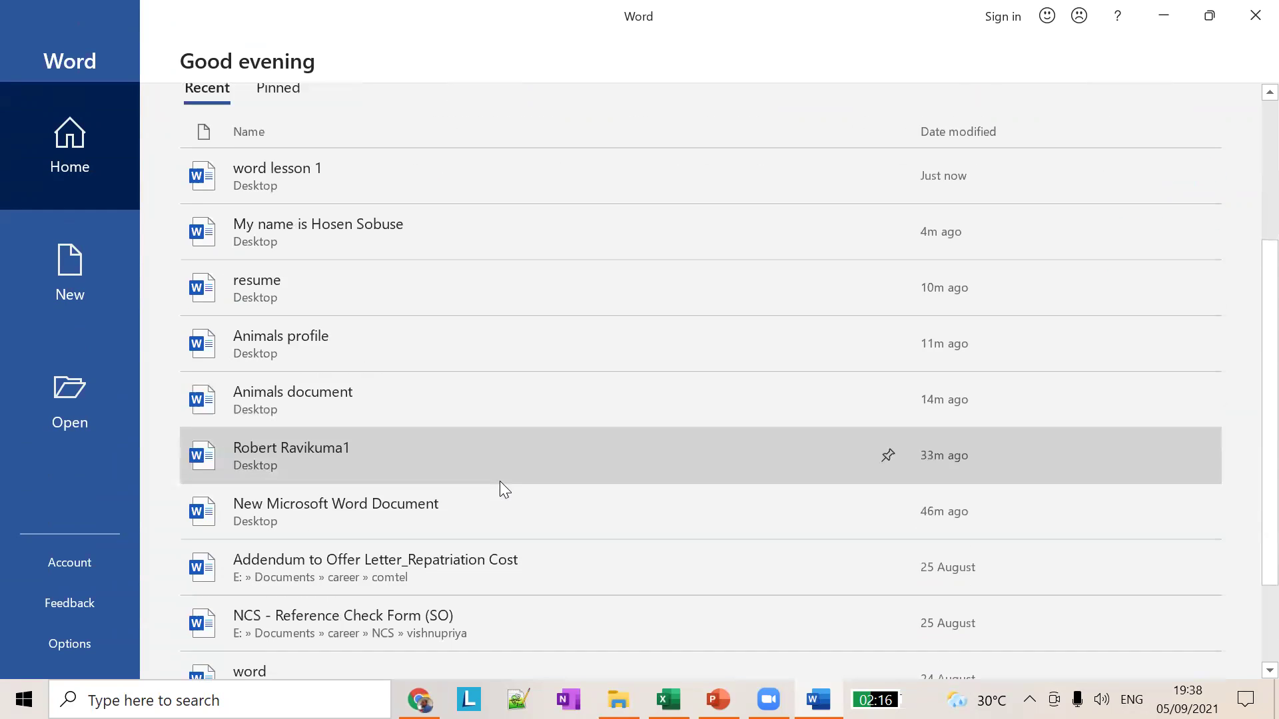
scroll(499, 481, "down", 2)
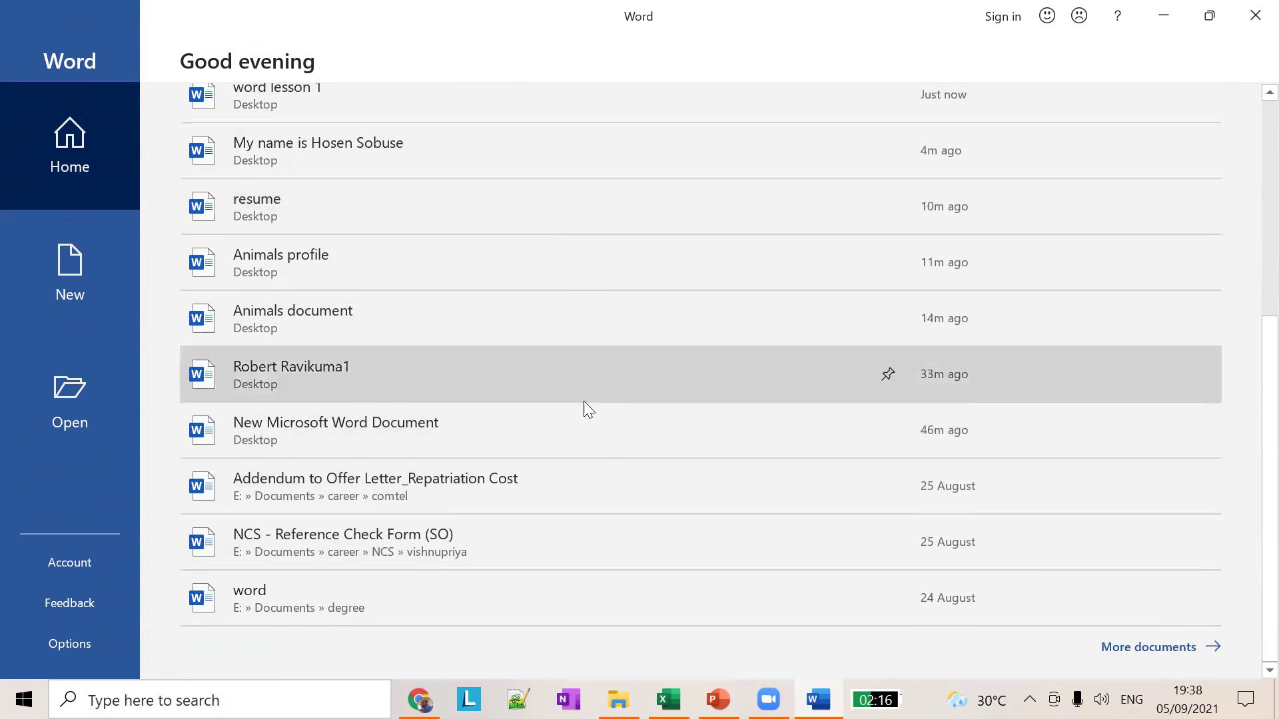
scroll(502, 293, "up", 3)
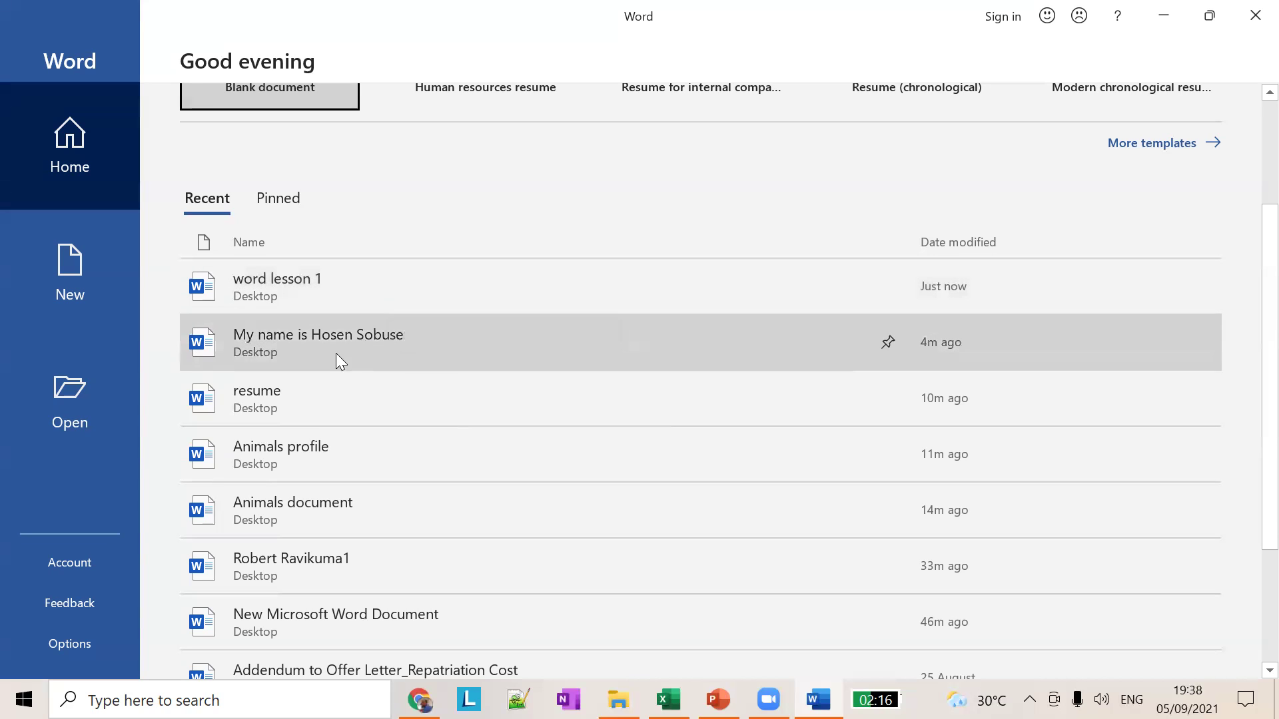
Step: Go to Open > This PC to view the Documents folder, dismissing the Browse dialog
left_click(71, 393)
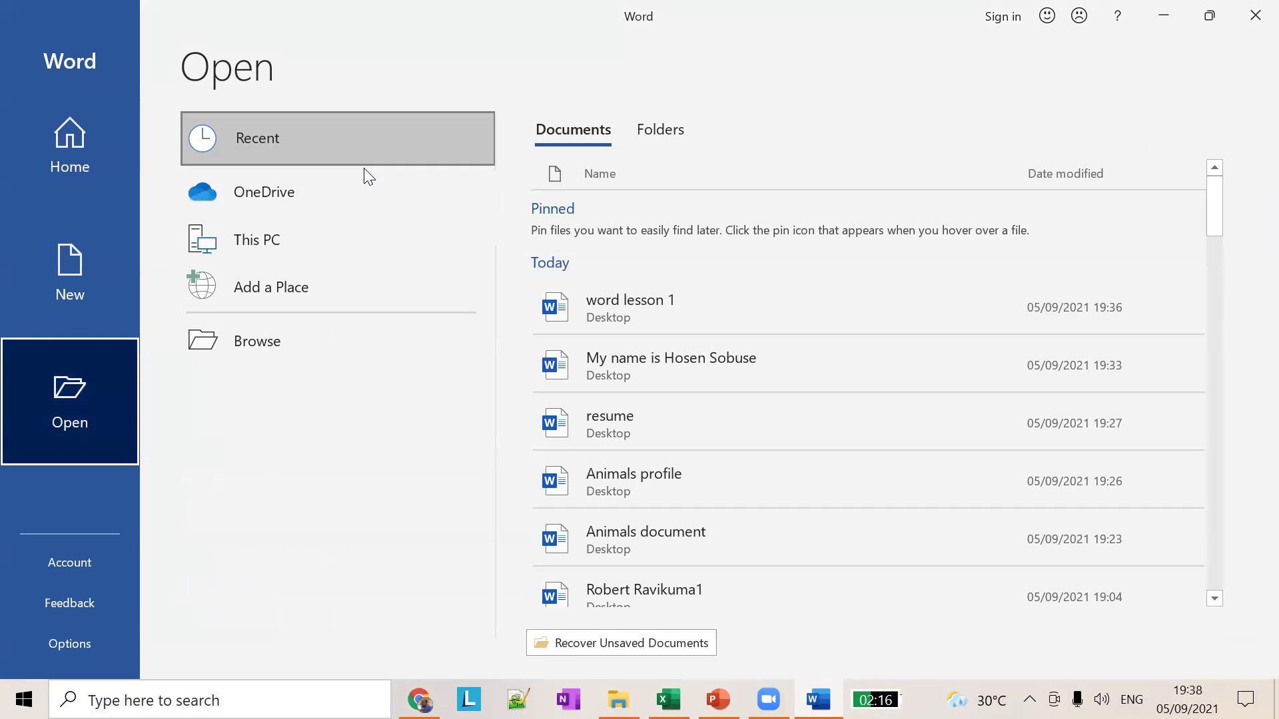
left_click(277, 238)
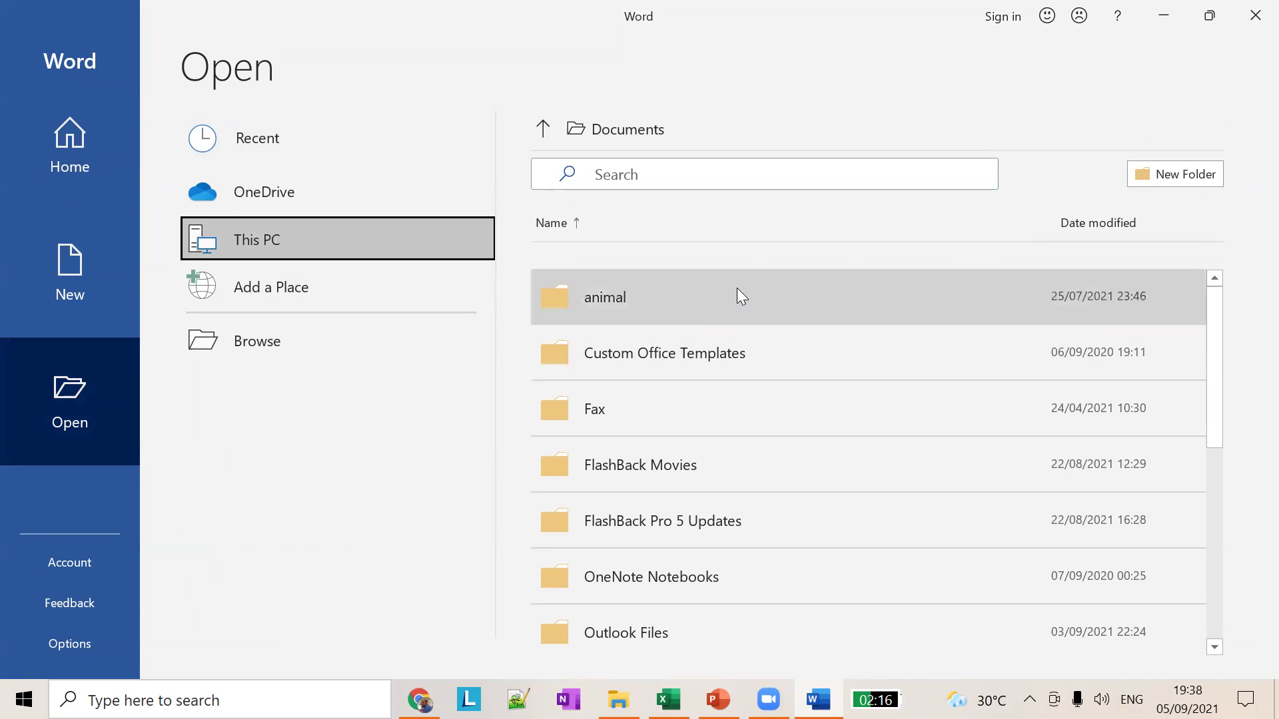
scroll(738, 354, "down", 5)
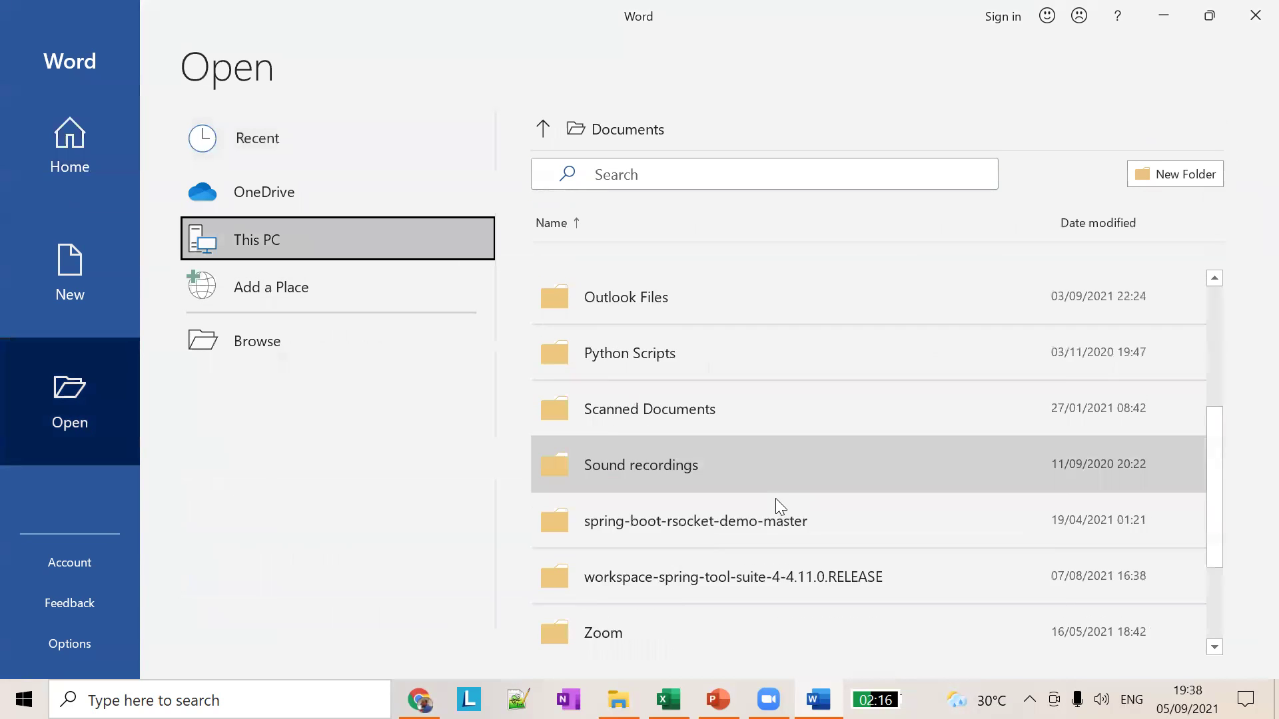
scroll(777, 500, "up", 5)
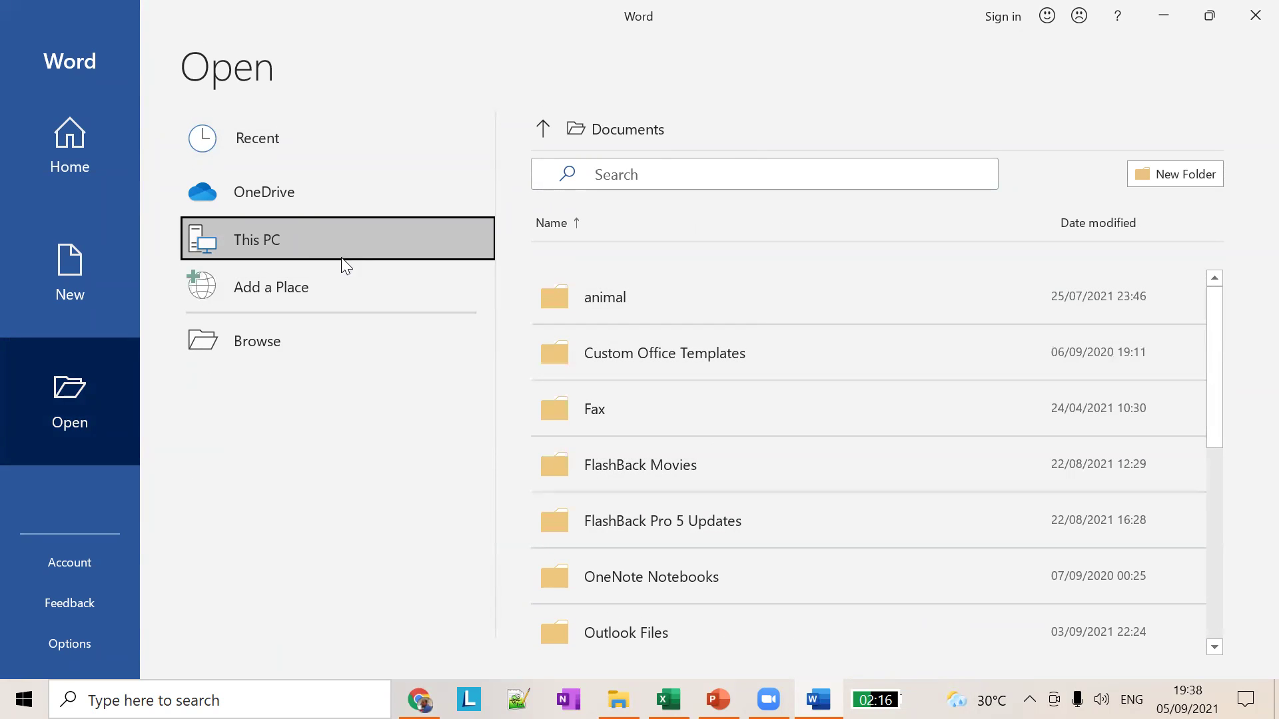
left_click(266, 350)
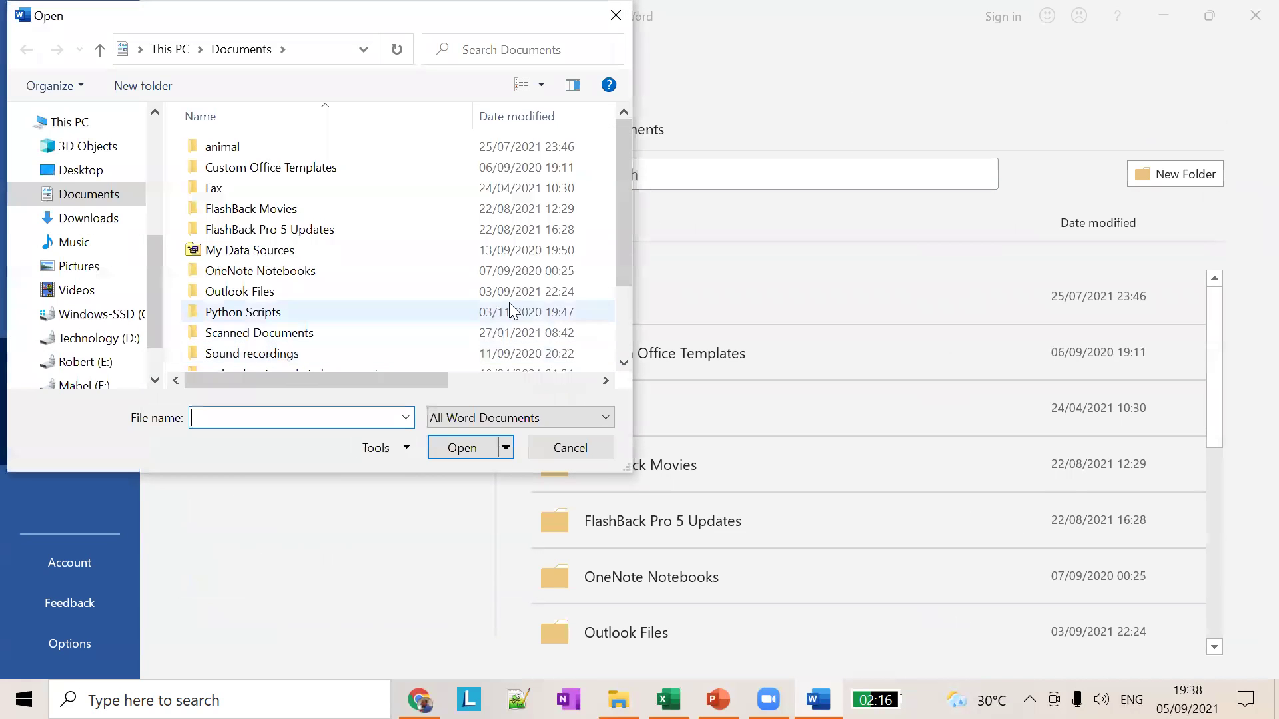
left_click(555, 448)
Step: In the Open dialog, navigate to the Basic Computer Class folder on Technology (D:)
left_click(251, 337)
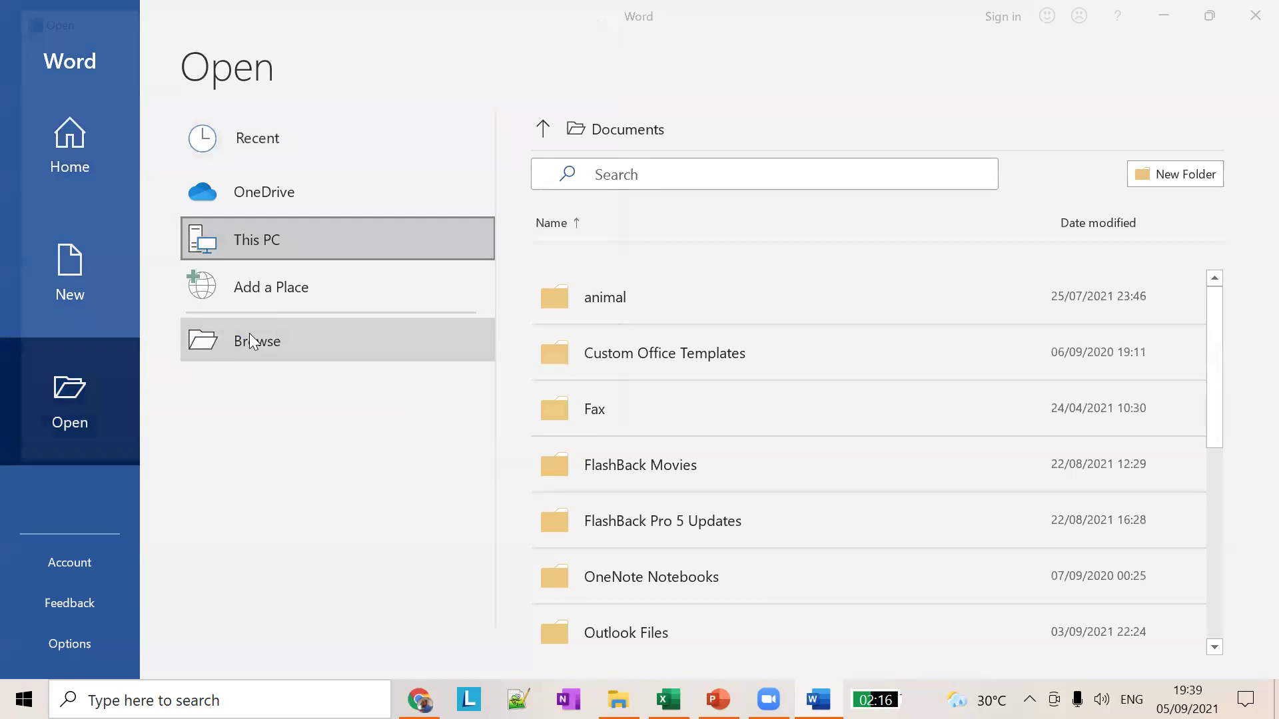
left_click_drag(365, 26, 859, 114)
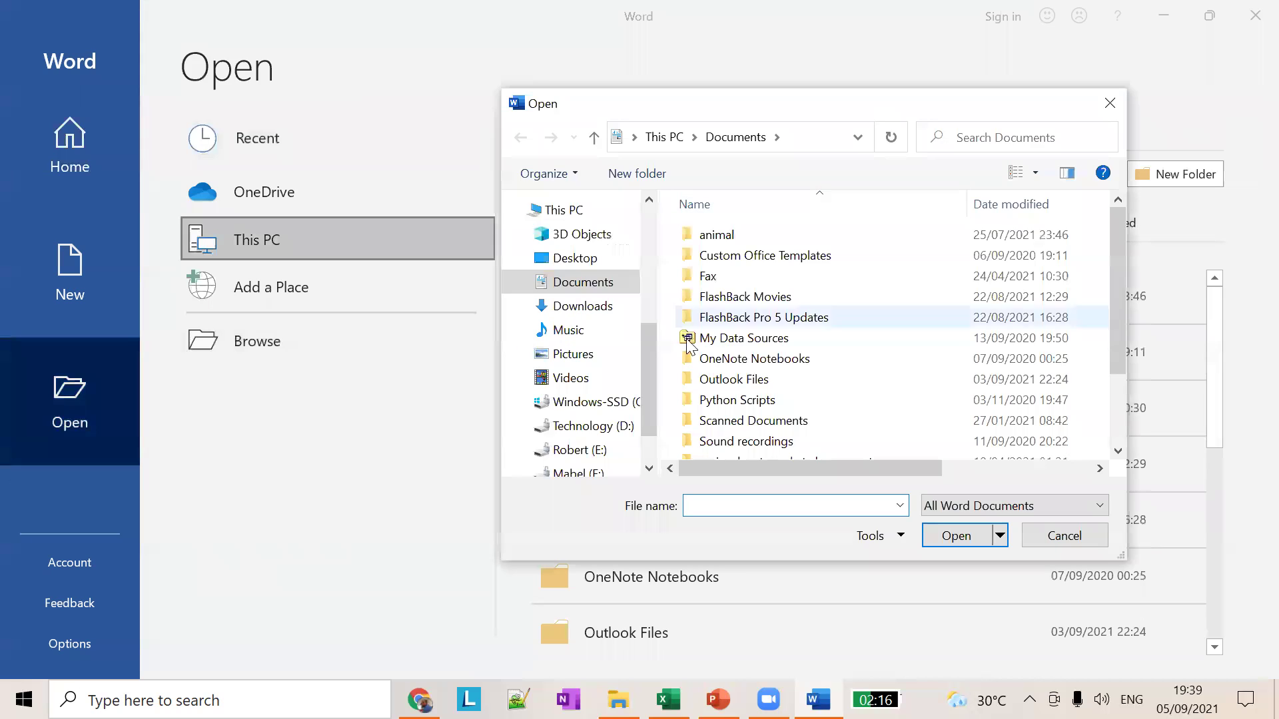
left_click(586, 426)
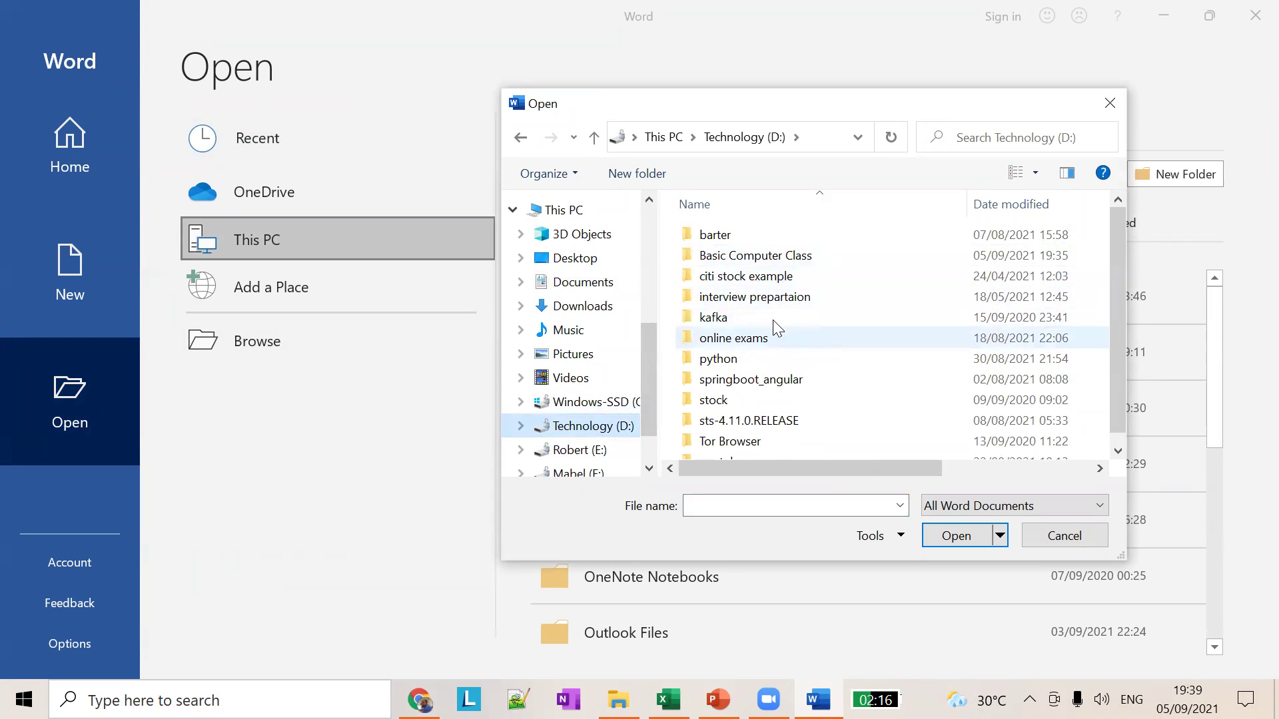
left_click(773, 257)
double_click(772, 257)
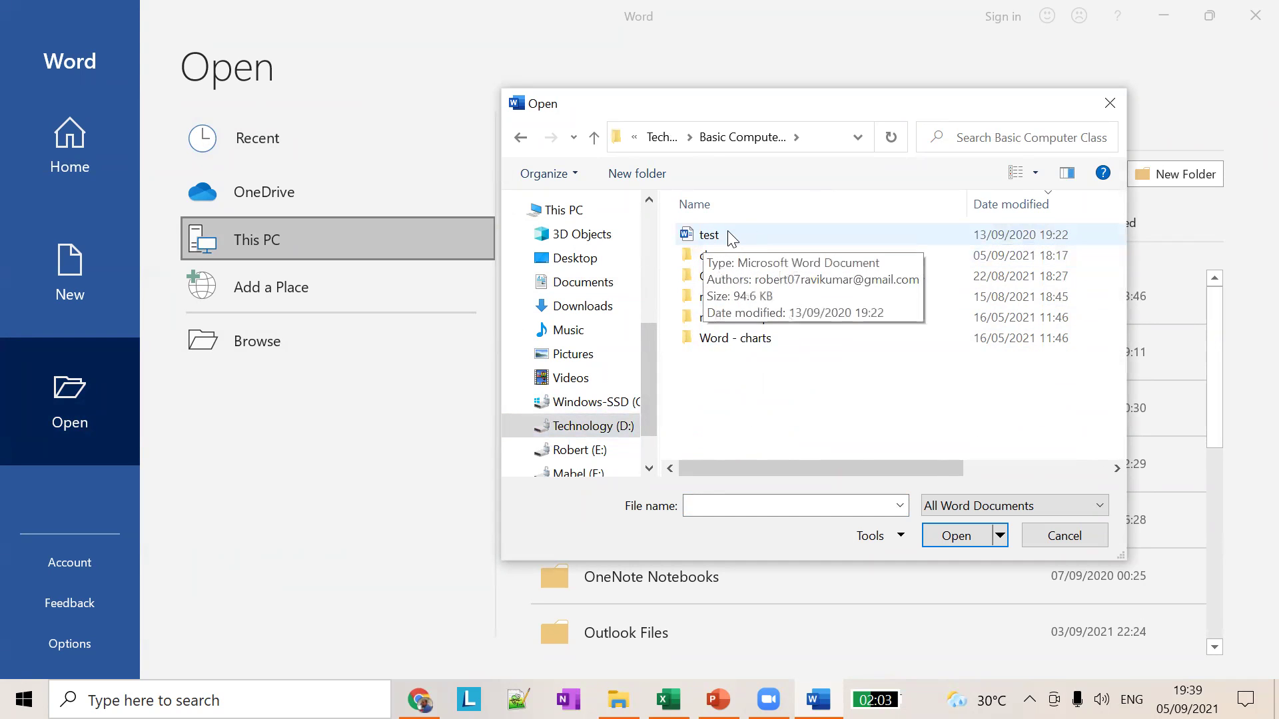
left_click(816, 139)
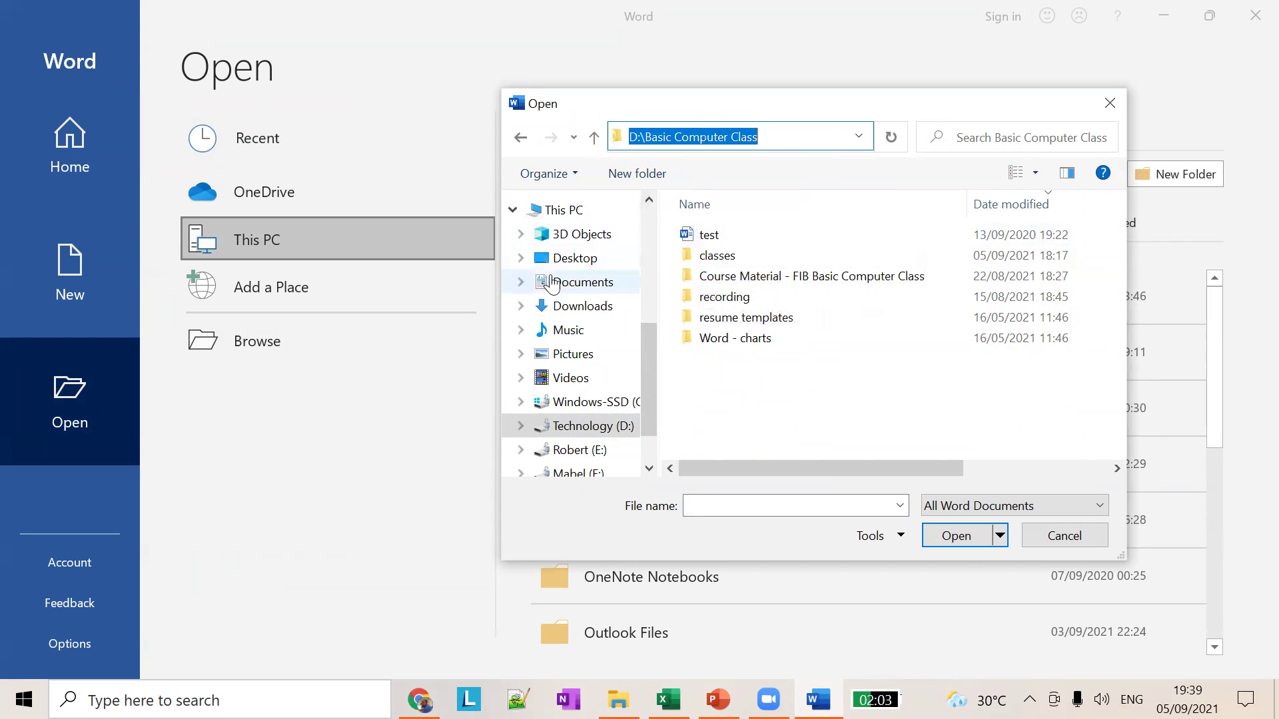
left_click_drag(496, 302, 248, 303)
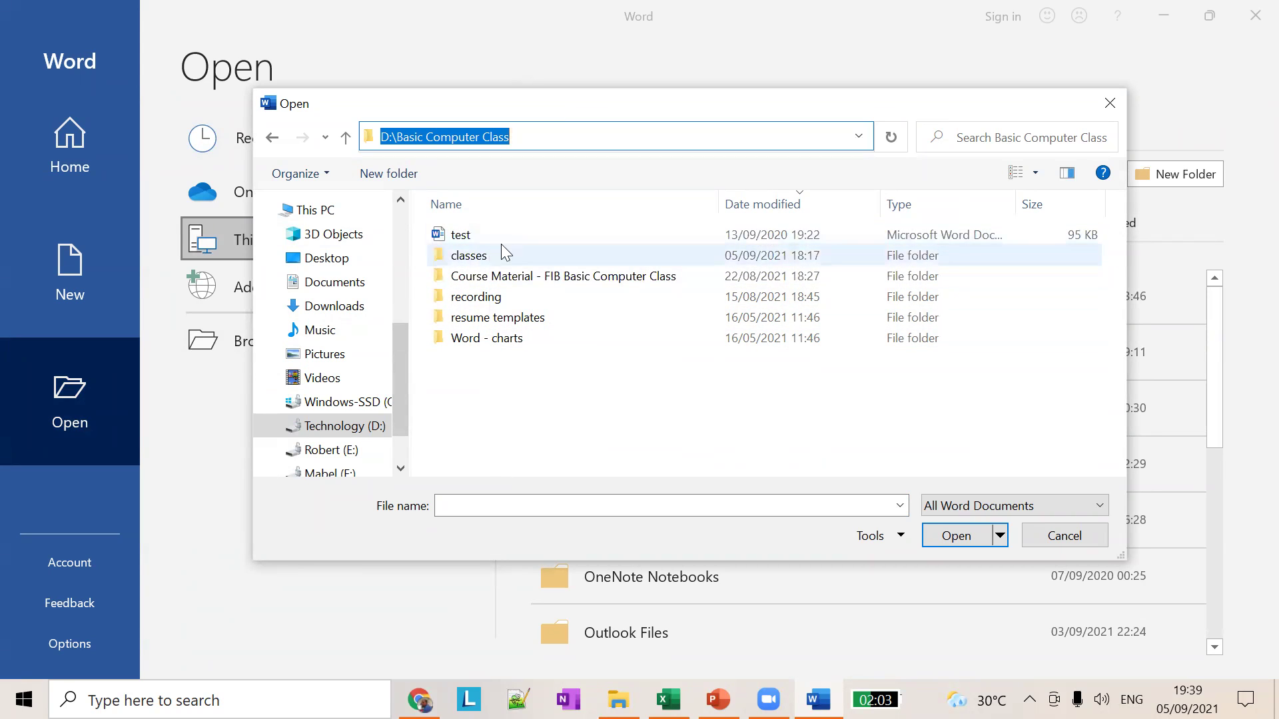
Step: Select the test document and open it in Word
left_click(476, 237)
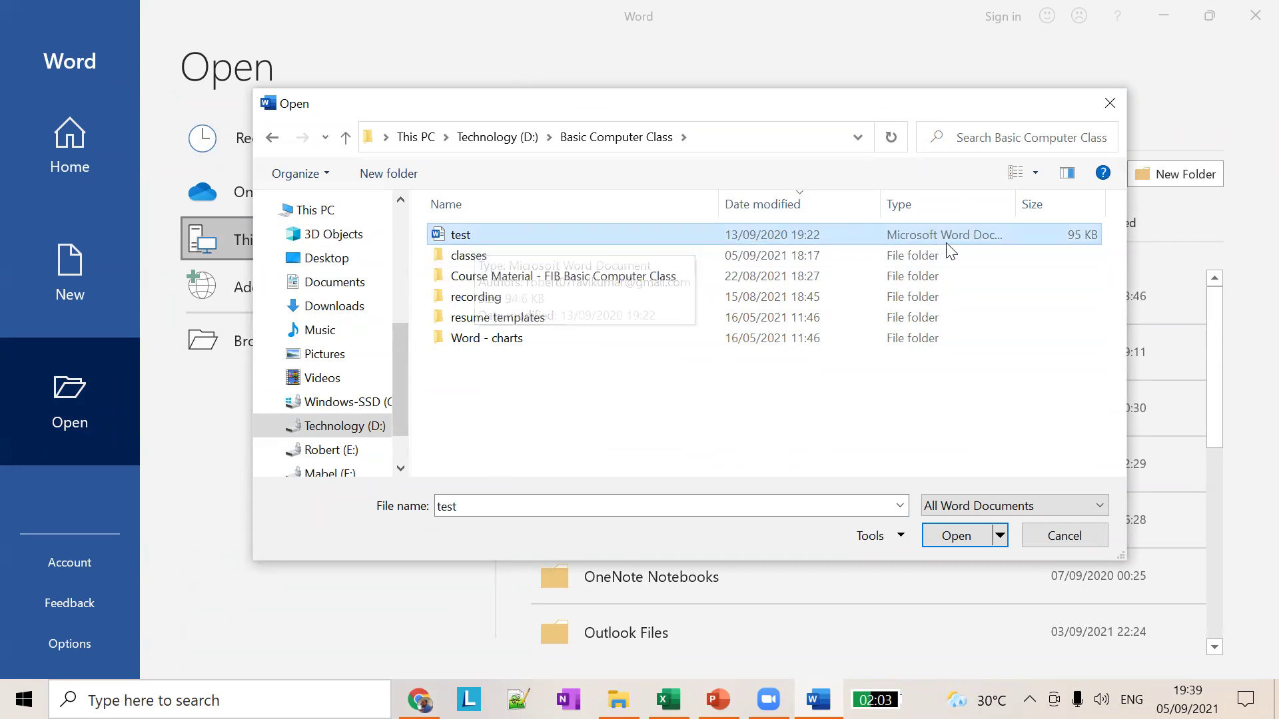
left_click_drag(1019, 210, 1061, 206)
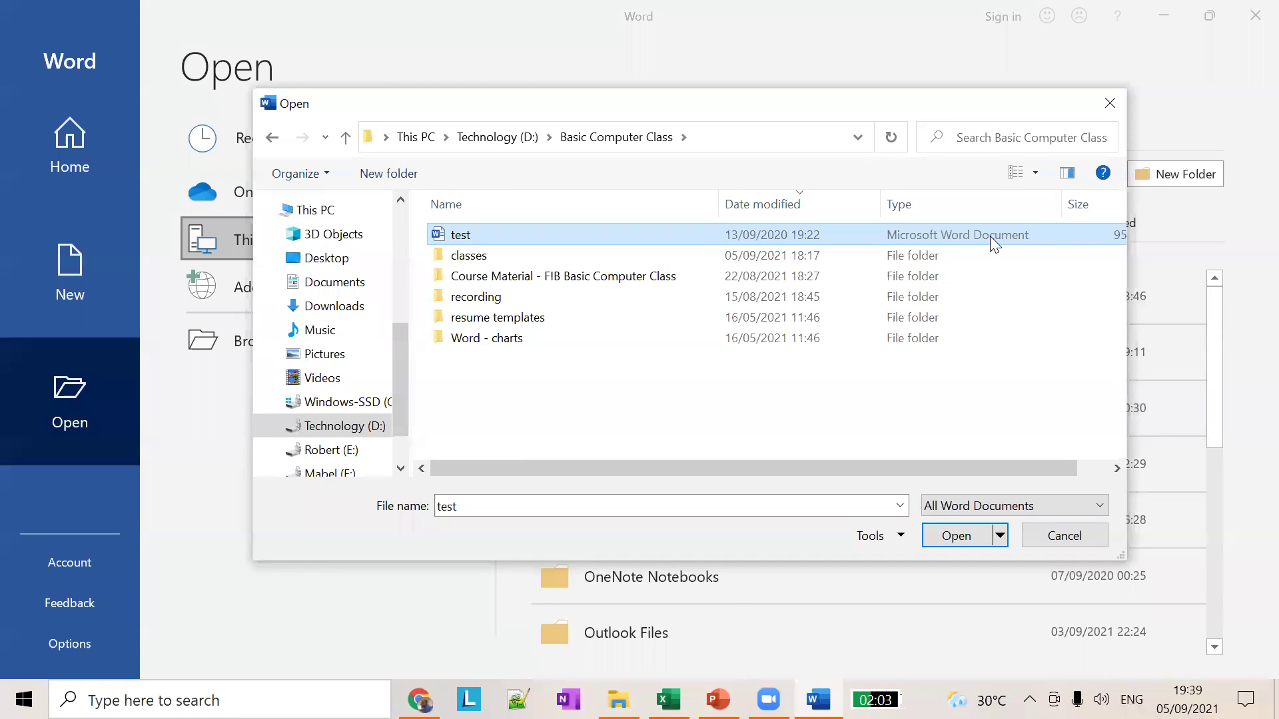
left_click(461, 237)
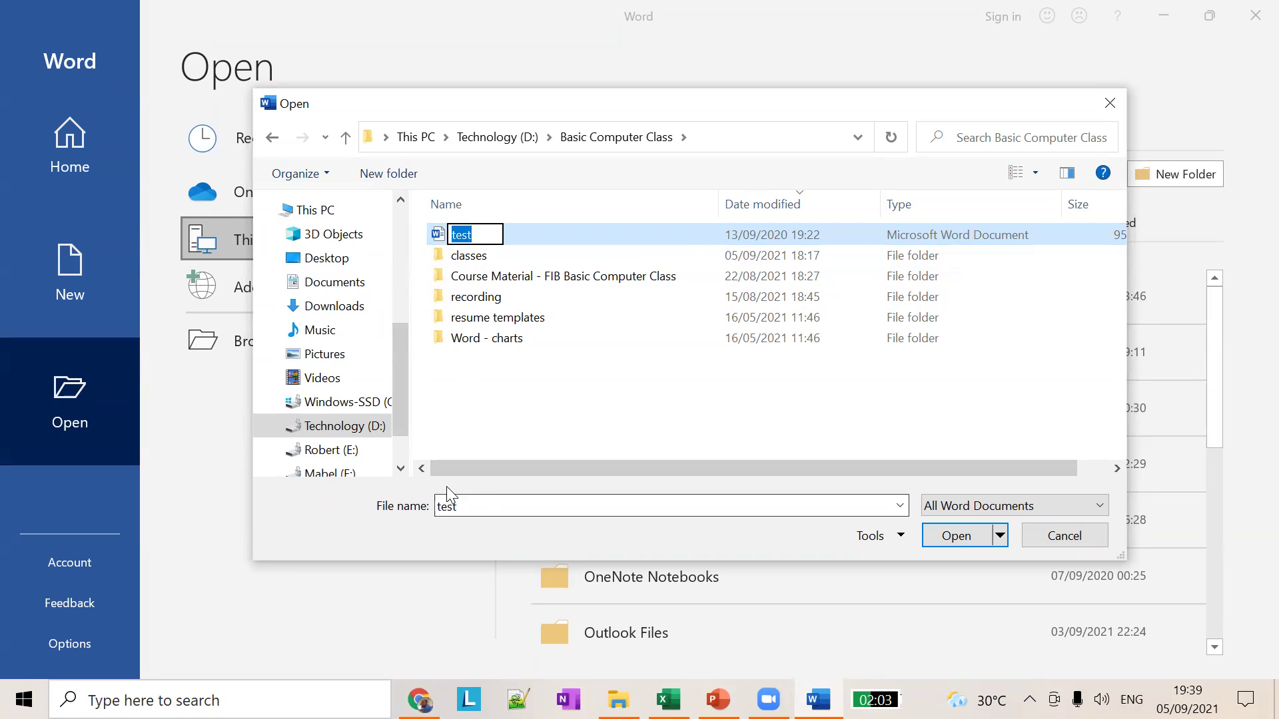
left_click(550, 239)
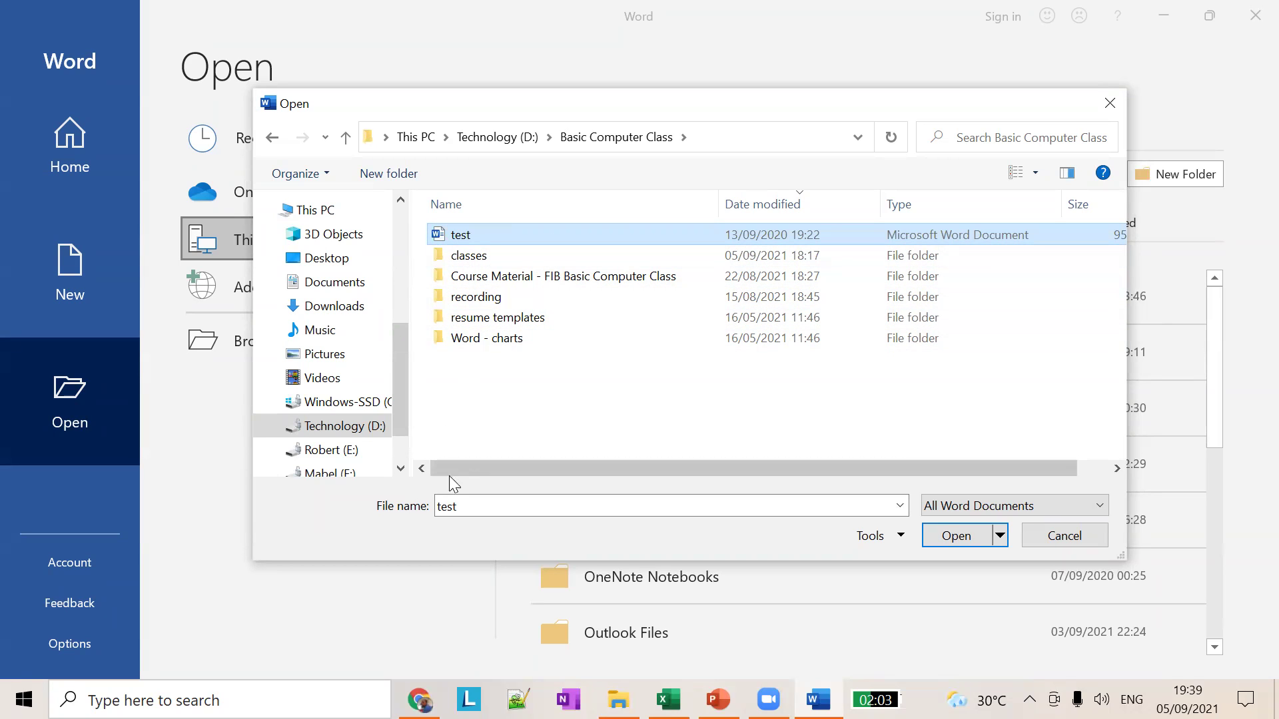
double_click(472, 503)
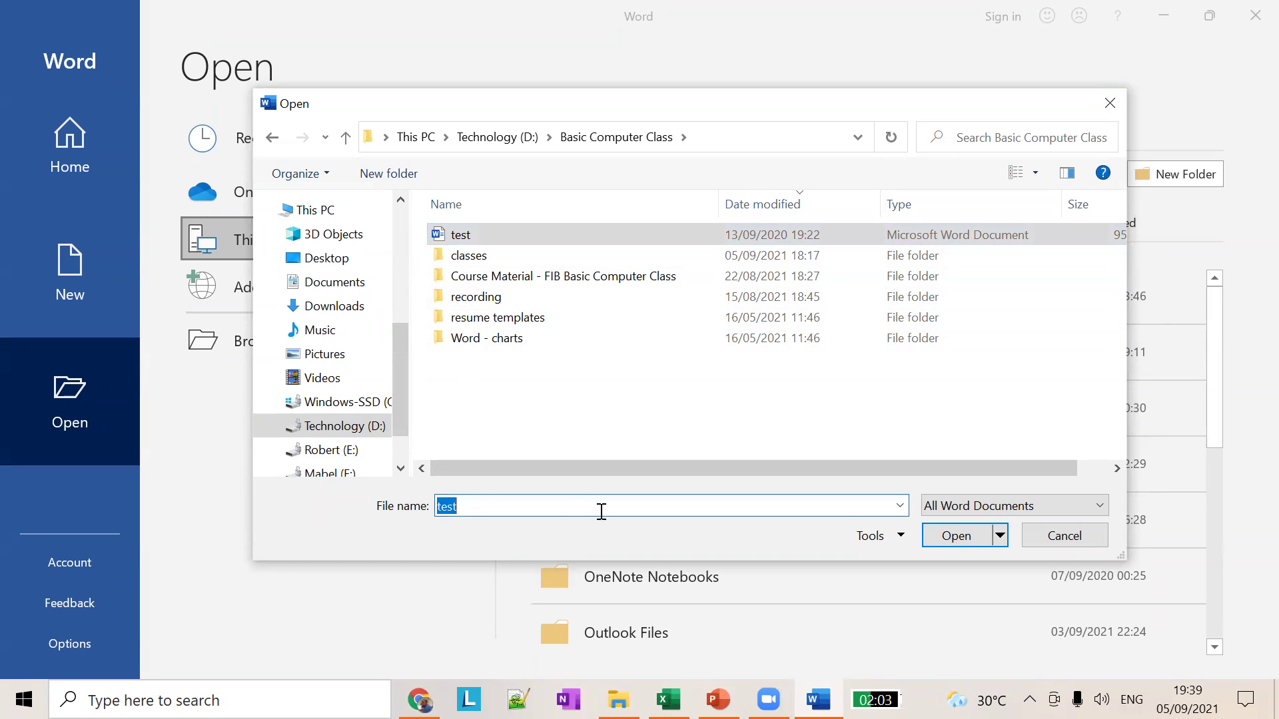
left_click(964, 539)
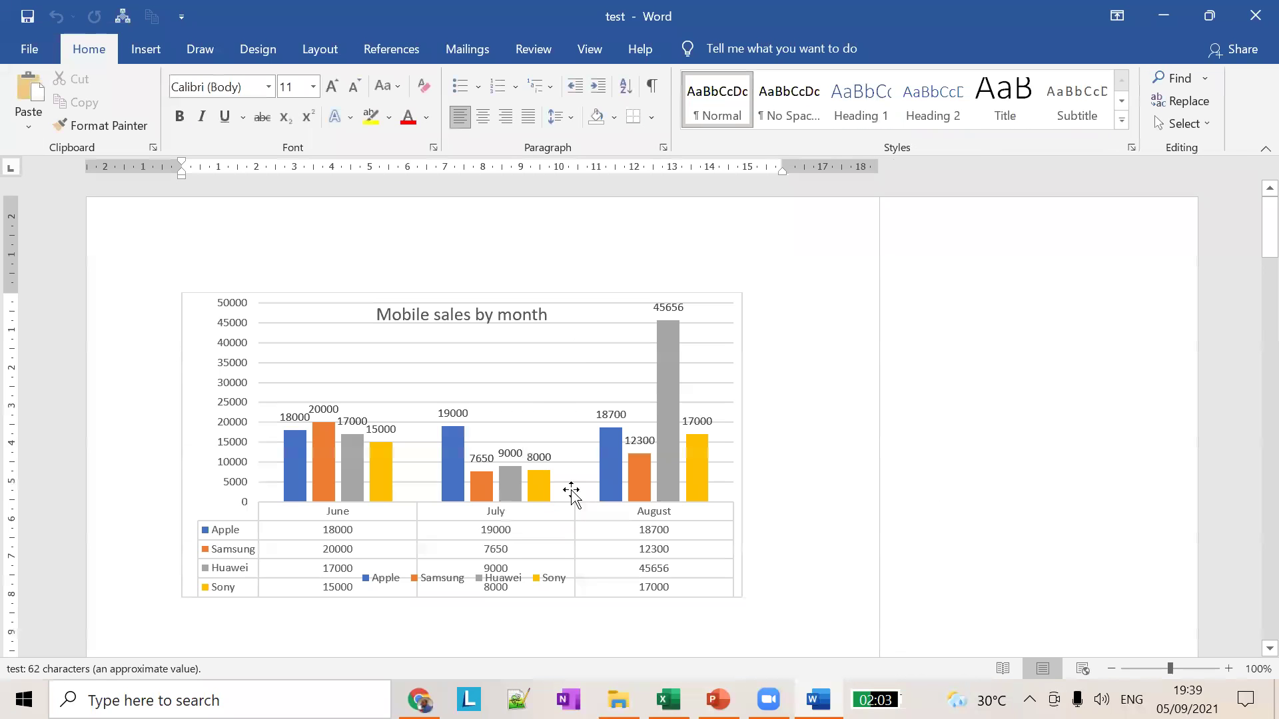
Step: Scroll through the test document's sales charts and embedded videos, then close Word
scroll(668, 393, "down", 12)
scroll(675, 387, "down", 15)
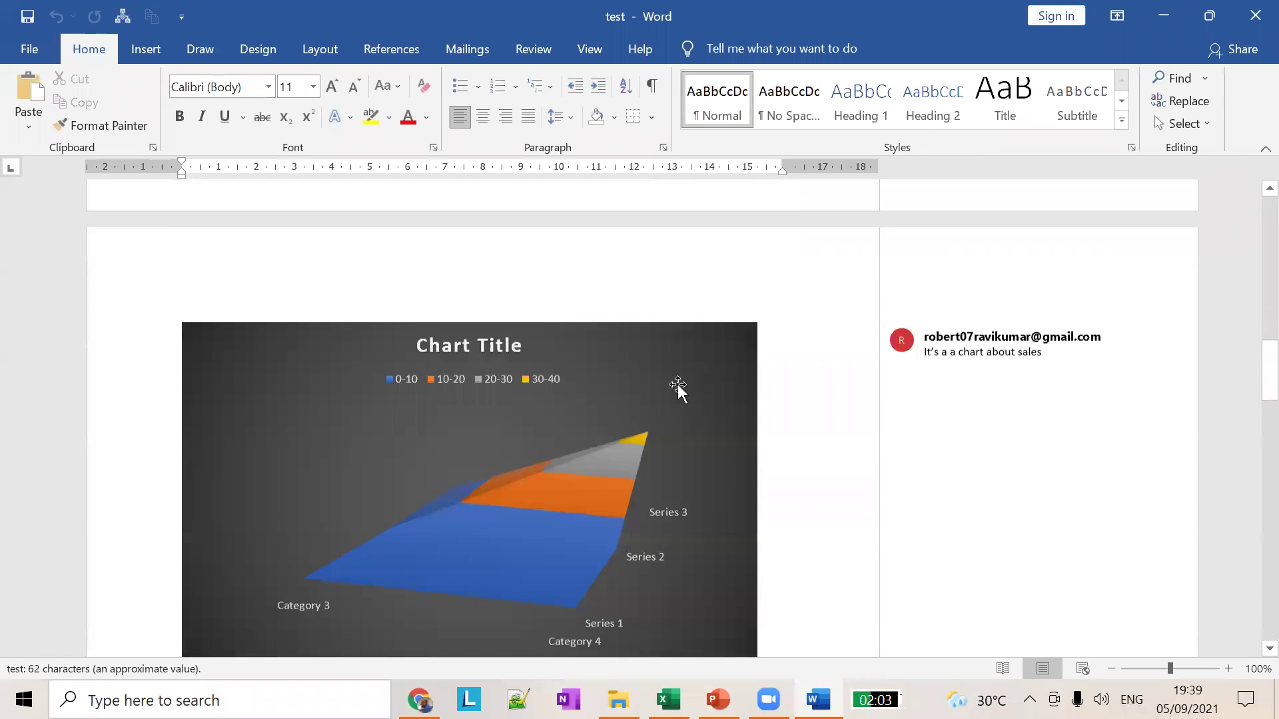
scroll(680, 387, "down", 10)
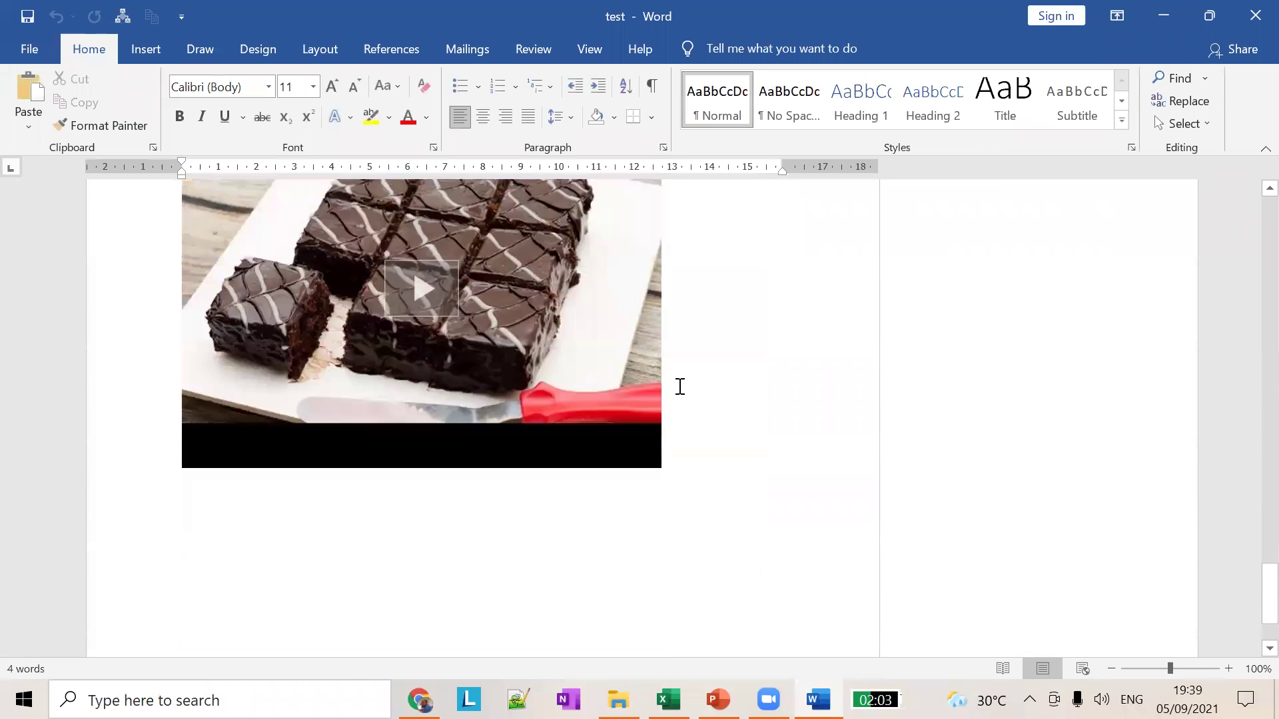
scroll(679, 387, "up", 15)
scroll(679, 387, "up", 15)
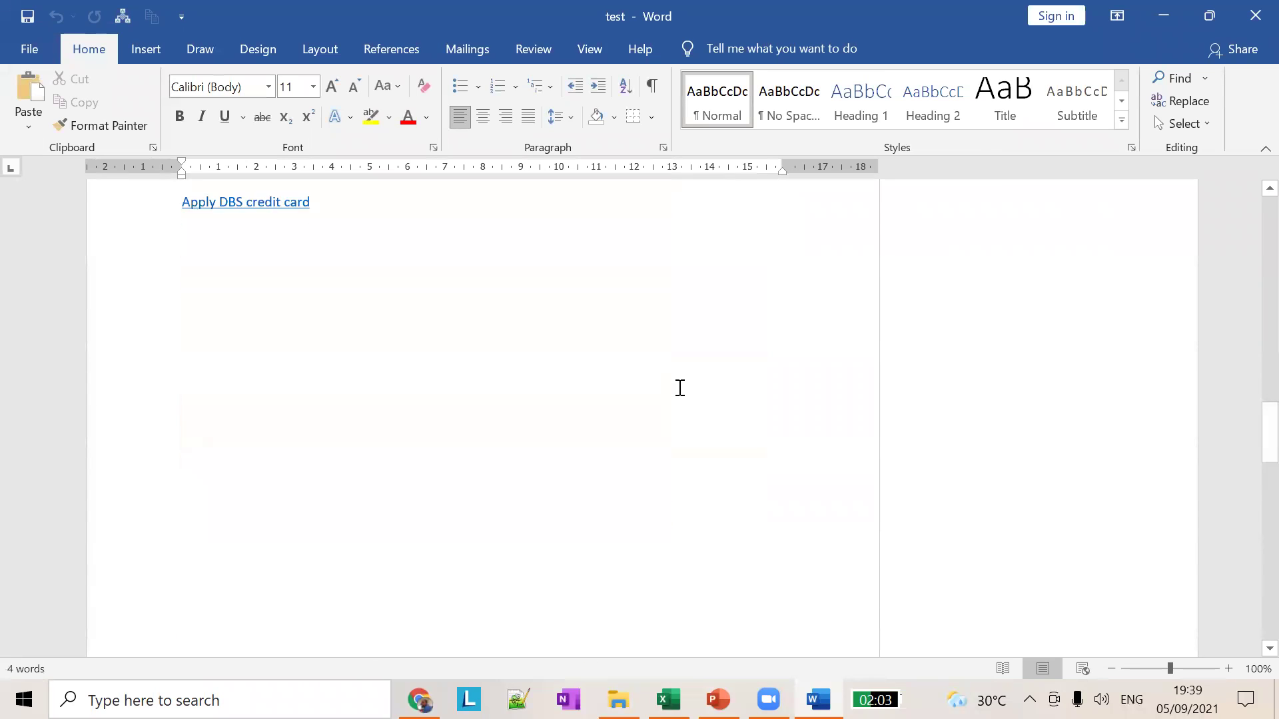
scroll(678, 388, "up", 3)
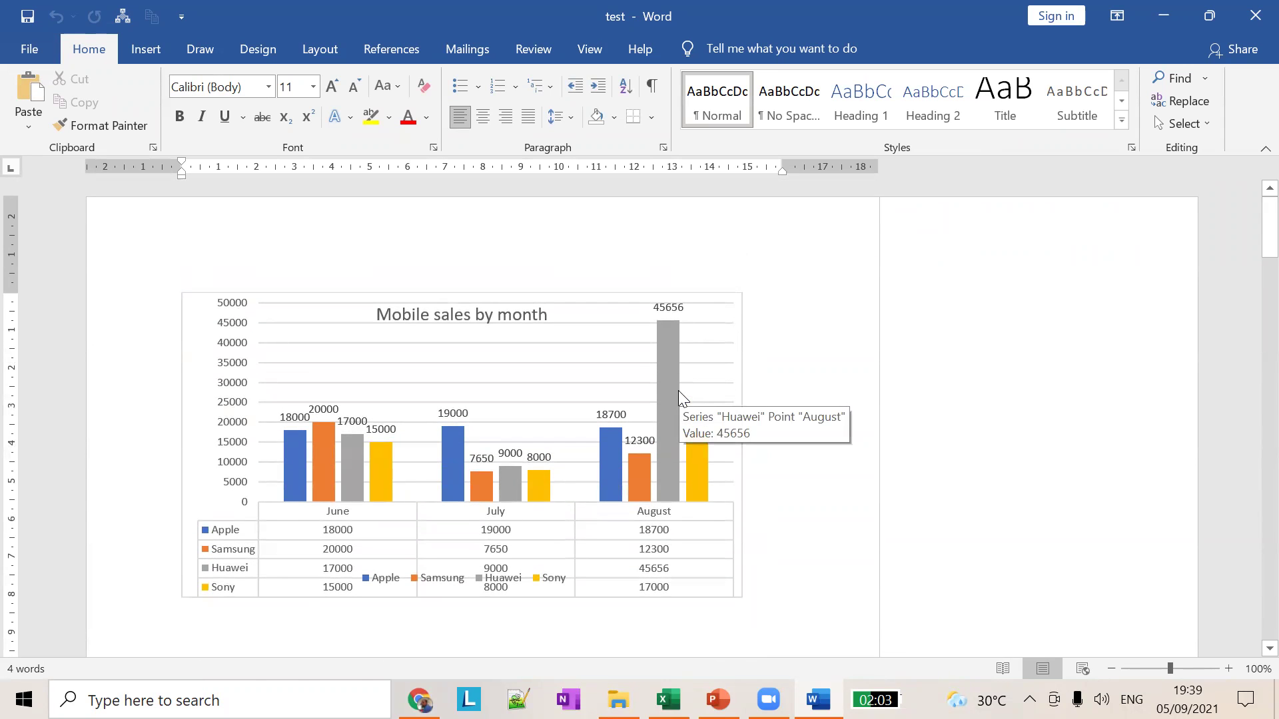
left_click(1254, 15)
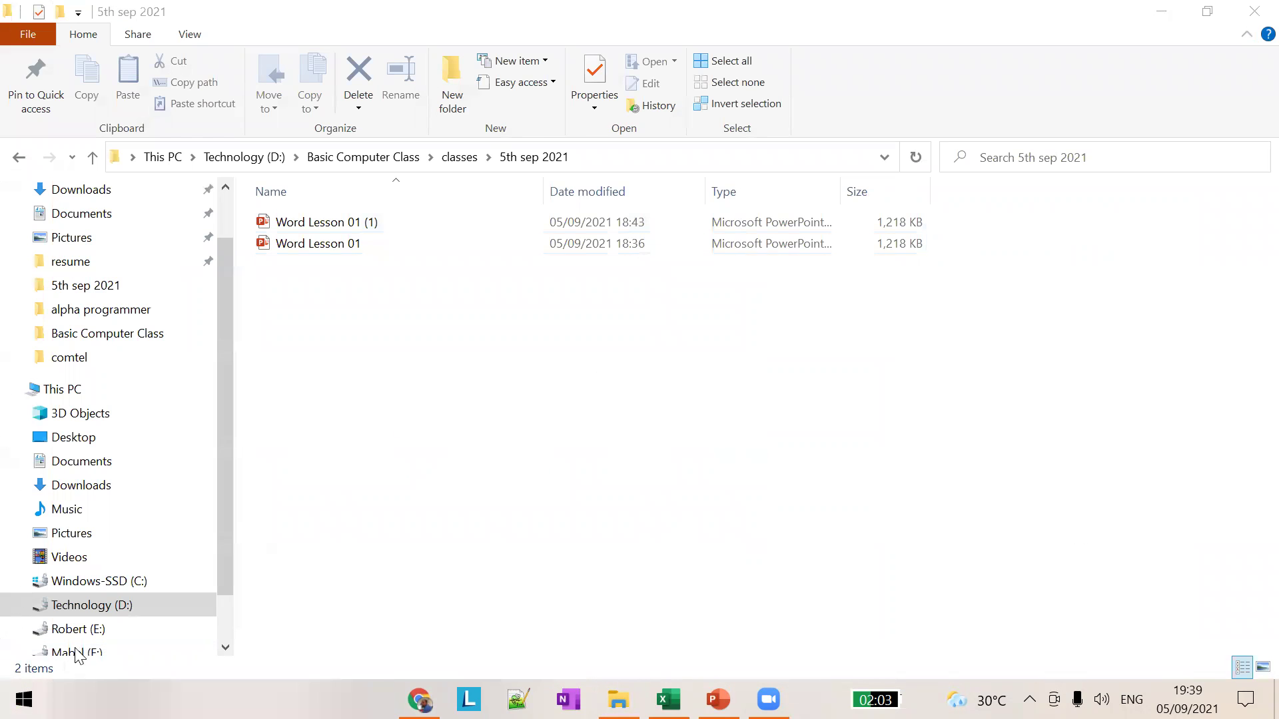
Step: Relaunch Word from the Start menu's app list and go to its Open page
key("super")
scroll(153, 522, "down", 15)
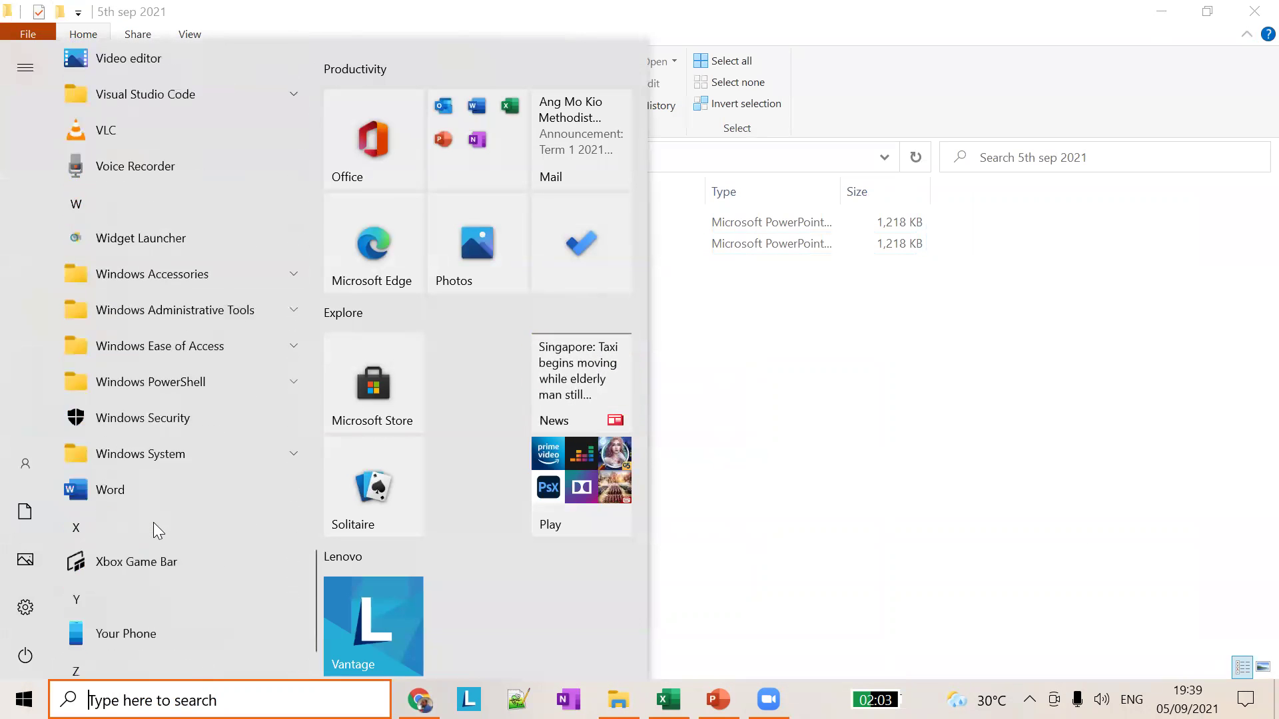
scroll(153, 522, "down", 2)
left_click(151, 382)
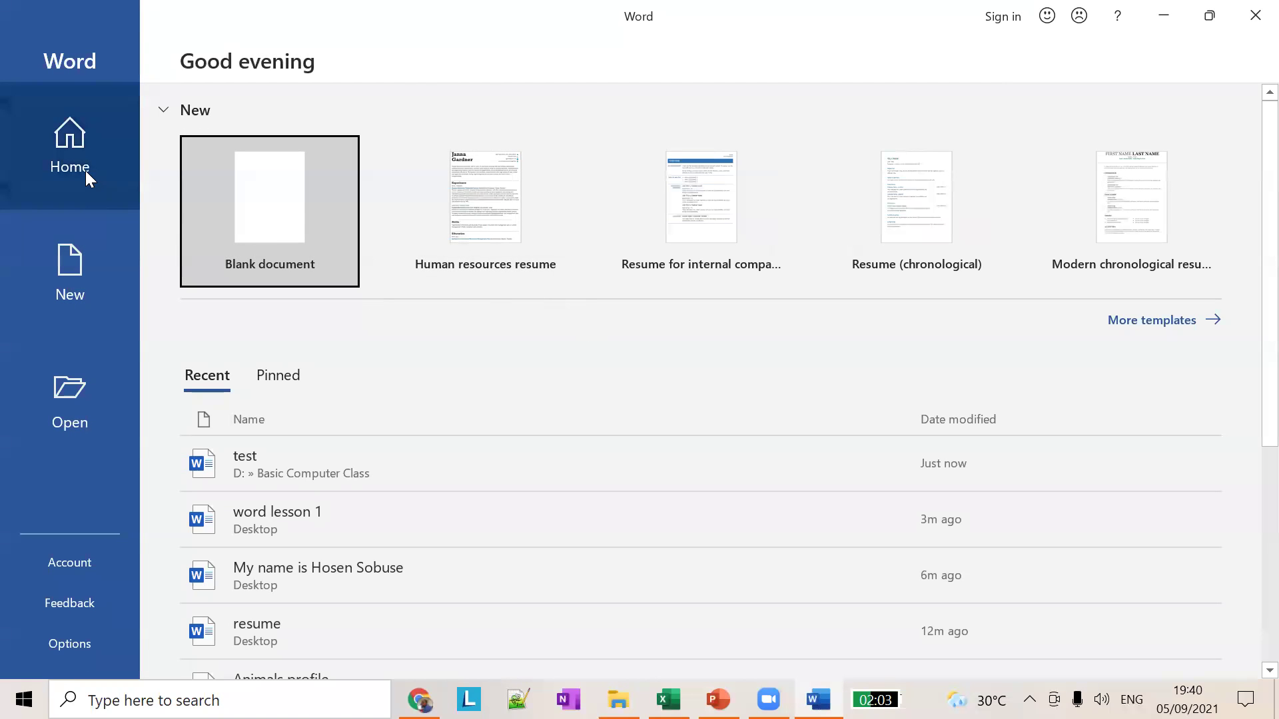
left_click(80, 394)
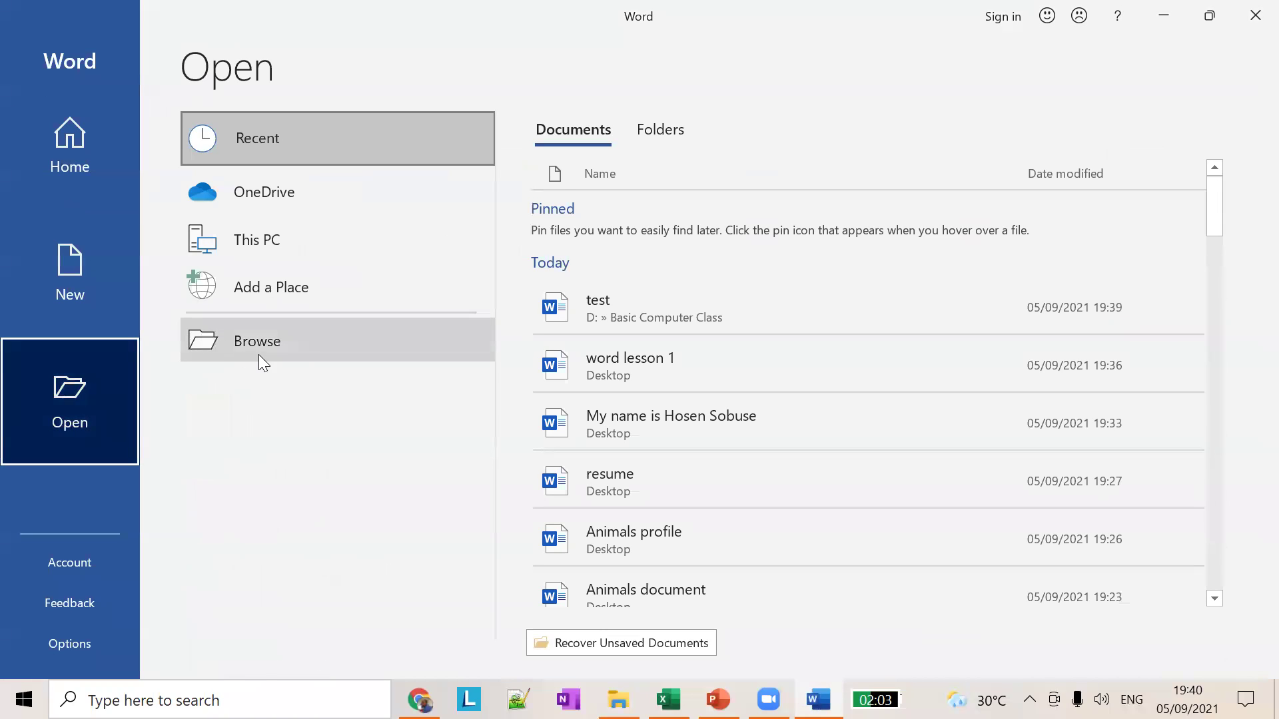
Step: Open the test document from Technology (D:) > Basic Computer Class
left_click(260, 337)
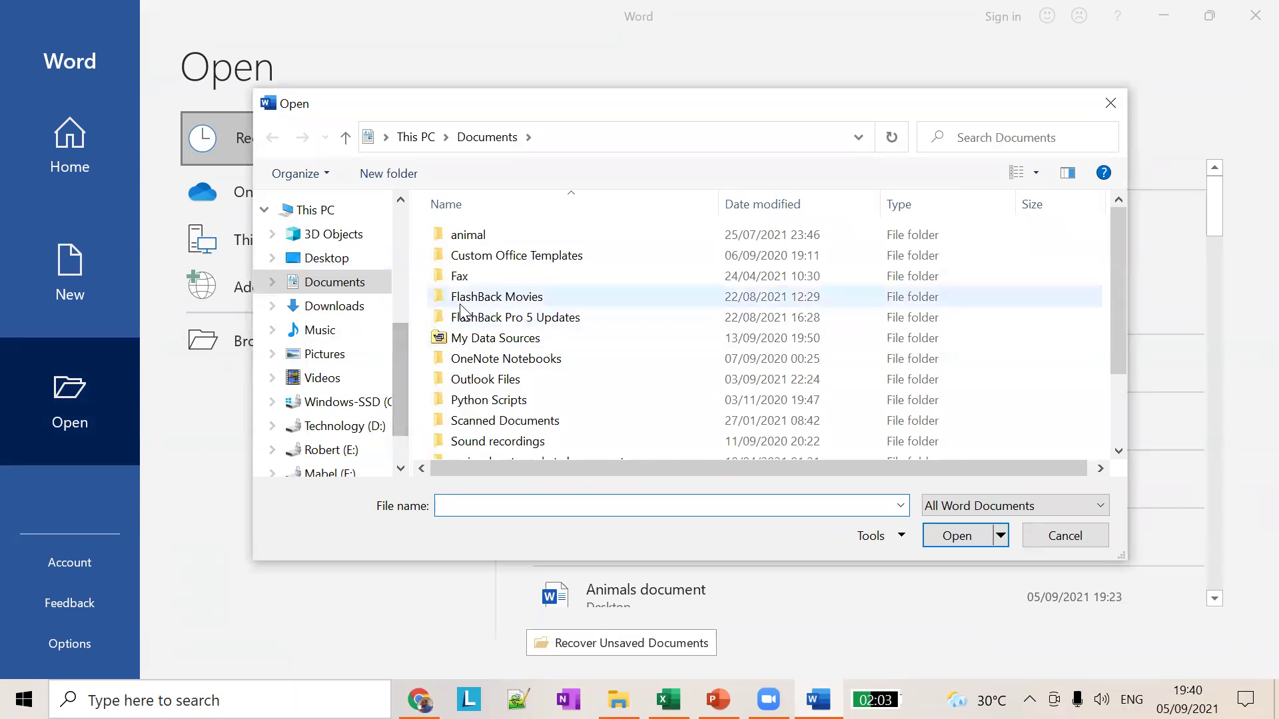
scroll(387, 399, "down", 2)
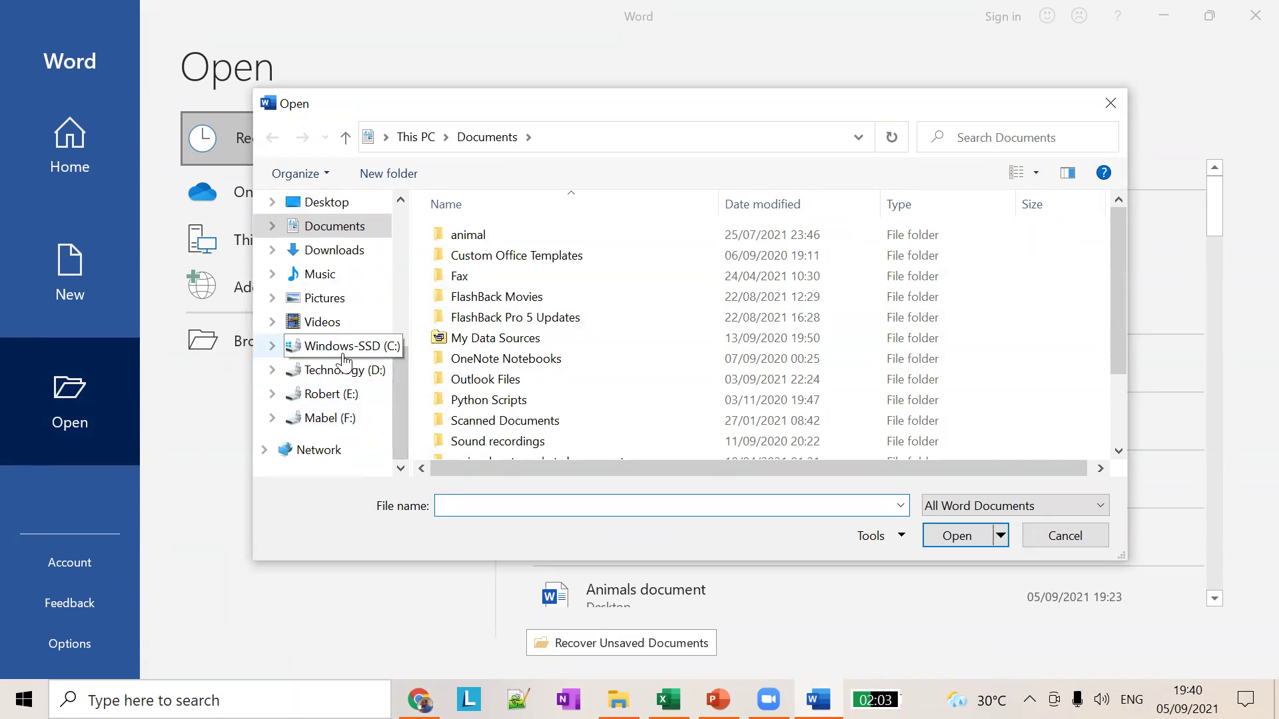
left_click(349, 375)
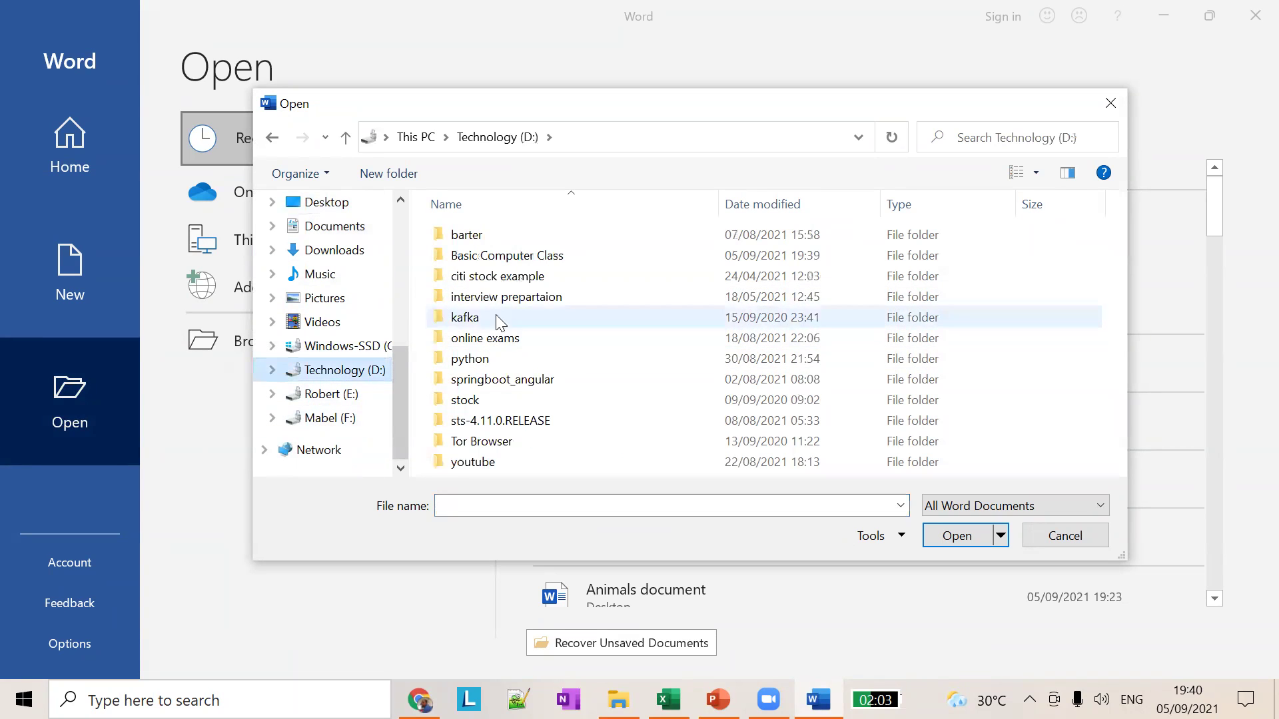
double_click(500, 258)
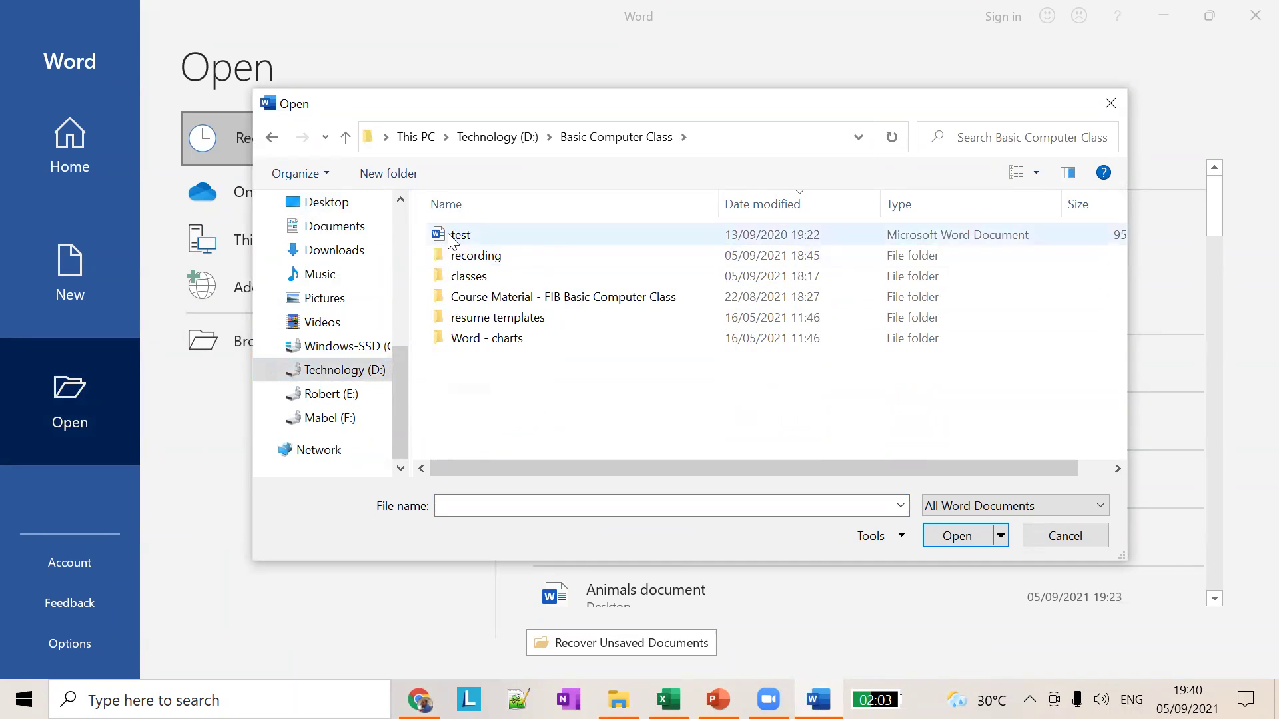
left_click(454, 238)
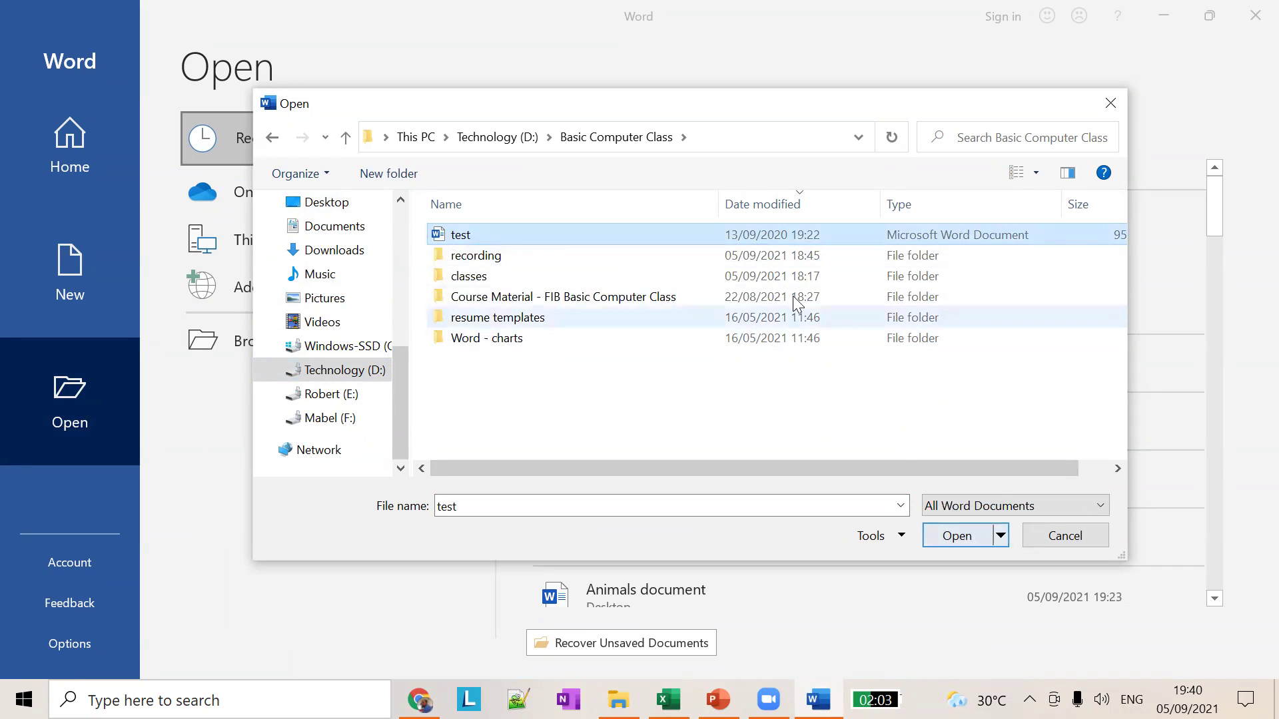
left_click(958, 538)
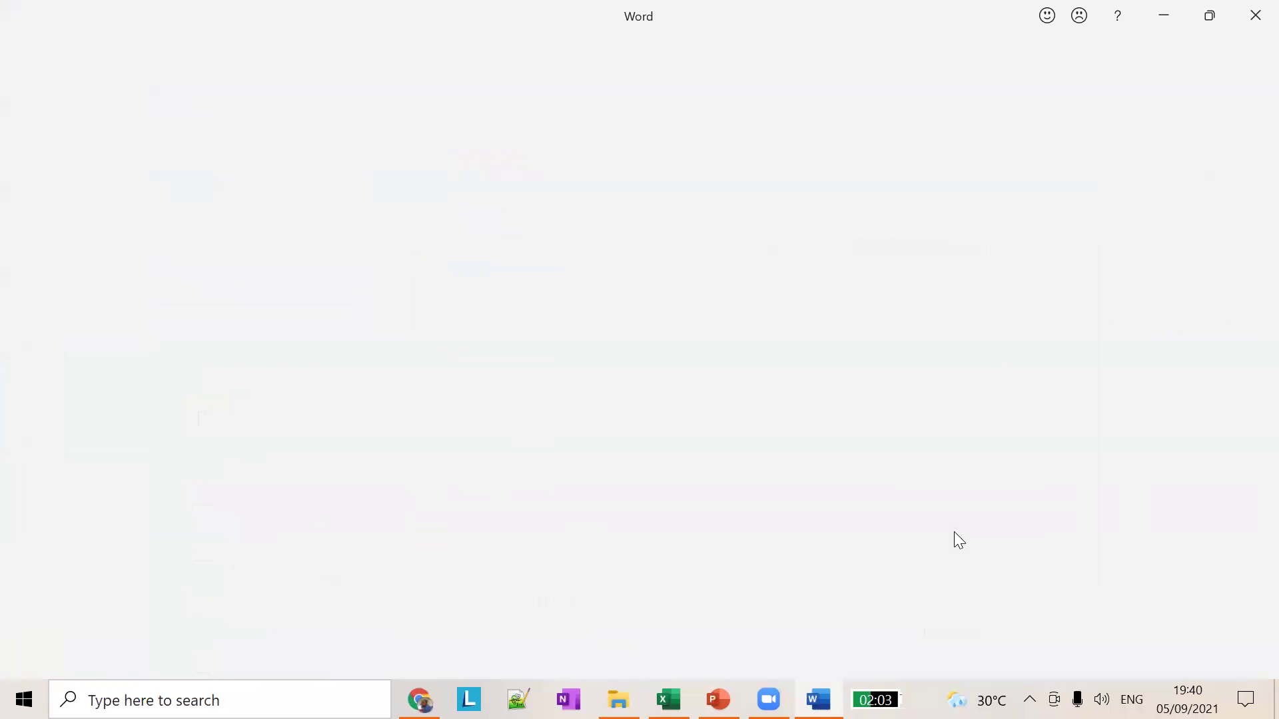
Step: Scroll through the test document, then switch to the Word Lesson 01 slides in PowerPoint
scroll(681, 523, "down", 20)
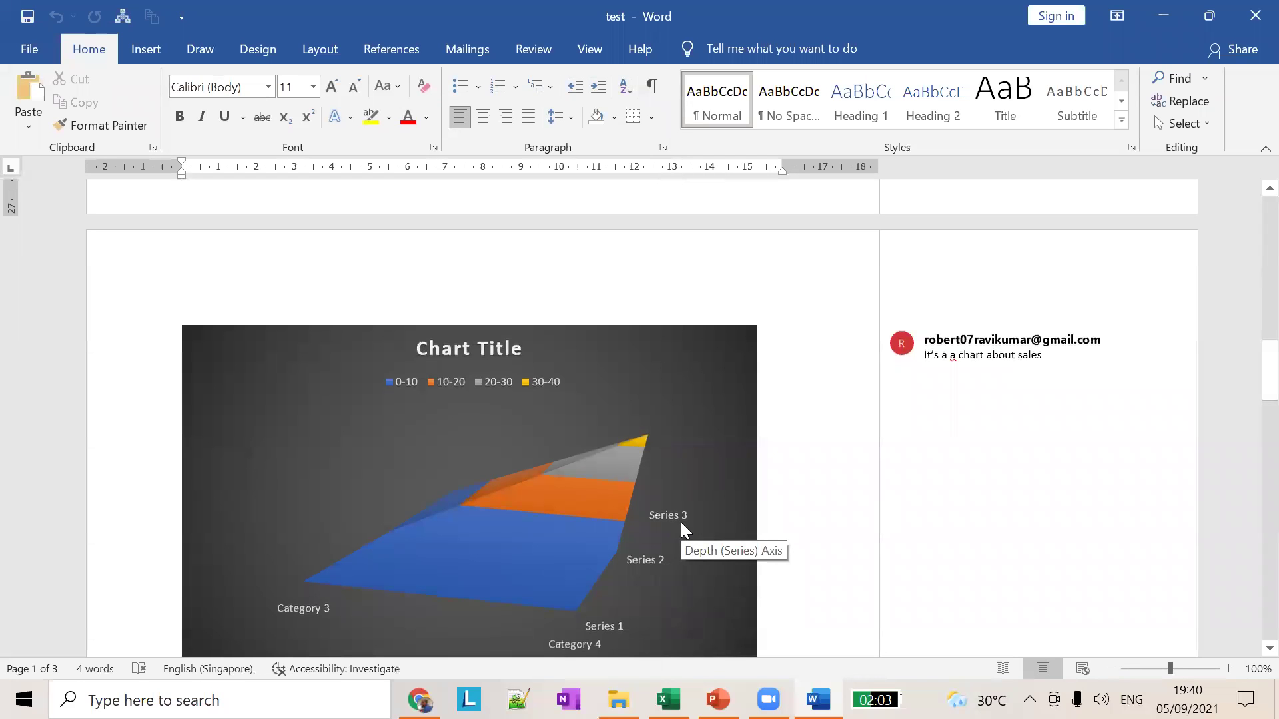
scroll(786, 528, "down", 5)
scroll(787, 527, "down", 20)
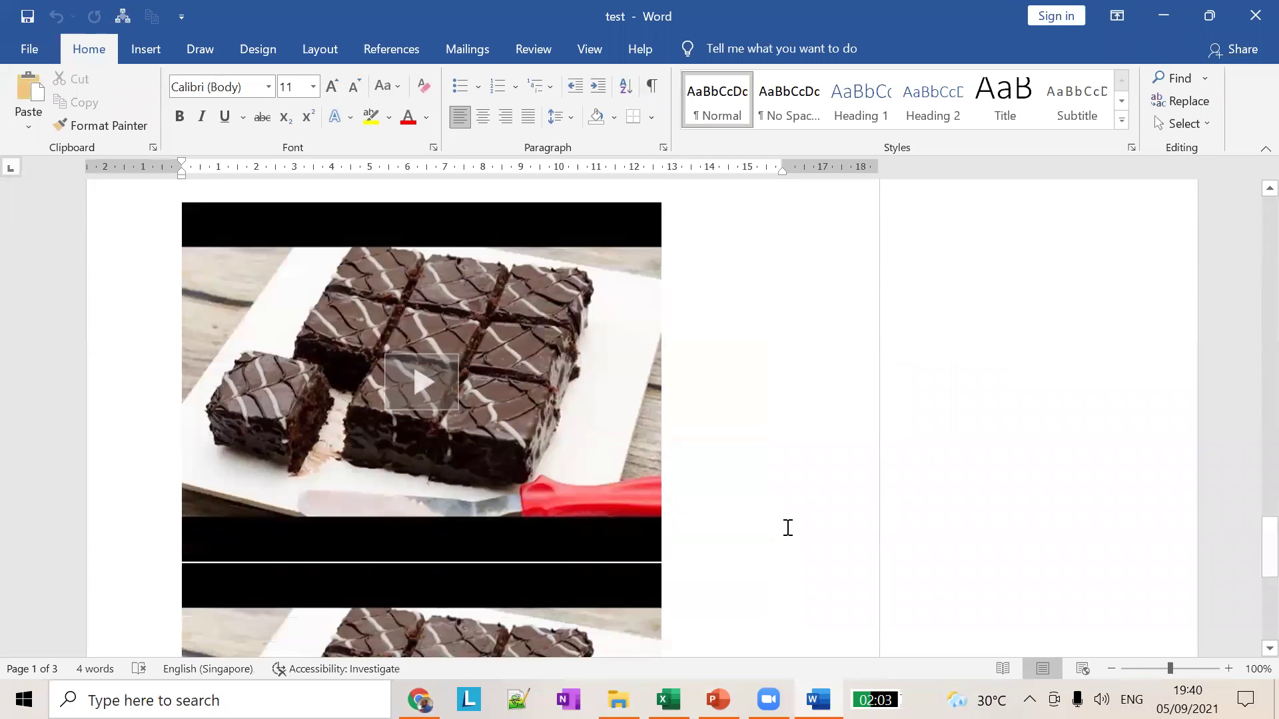
scroll(787, 527, "down", 4)
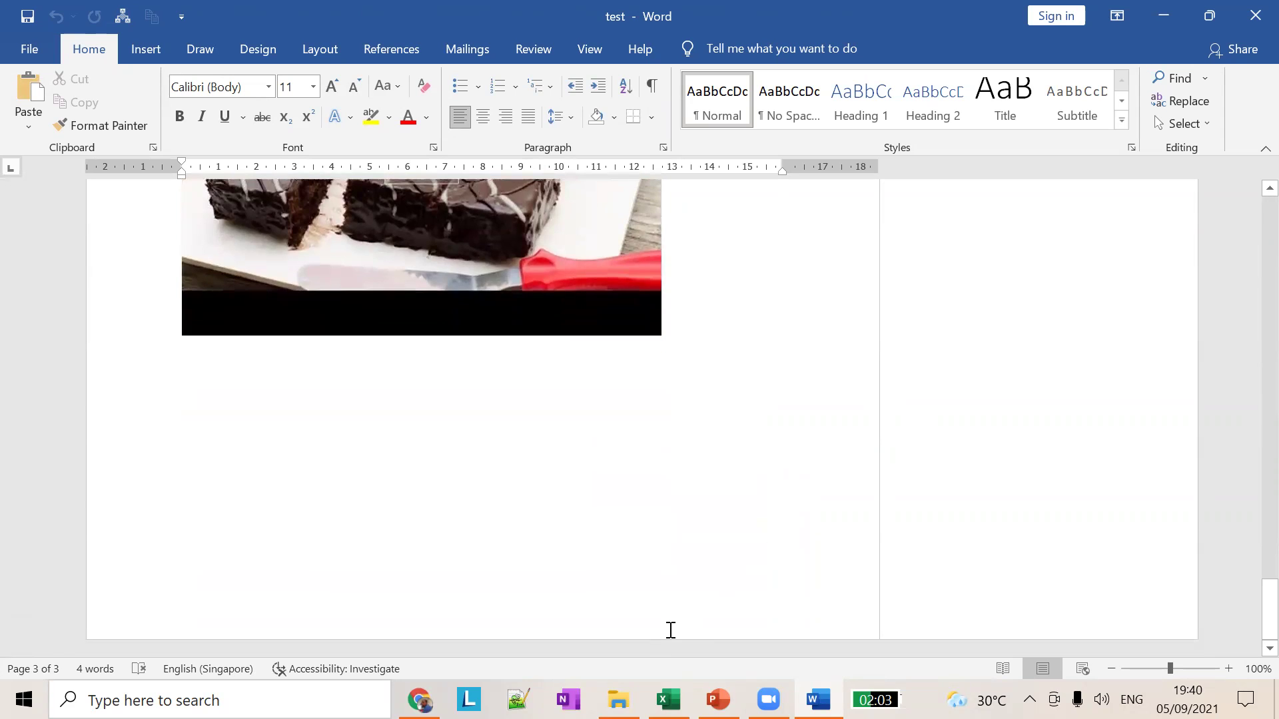
left_click(717, 699)
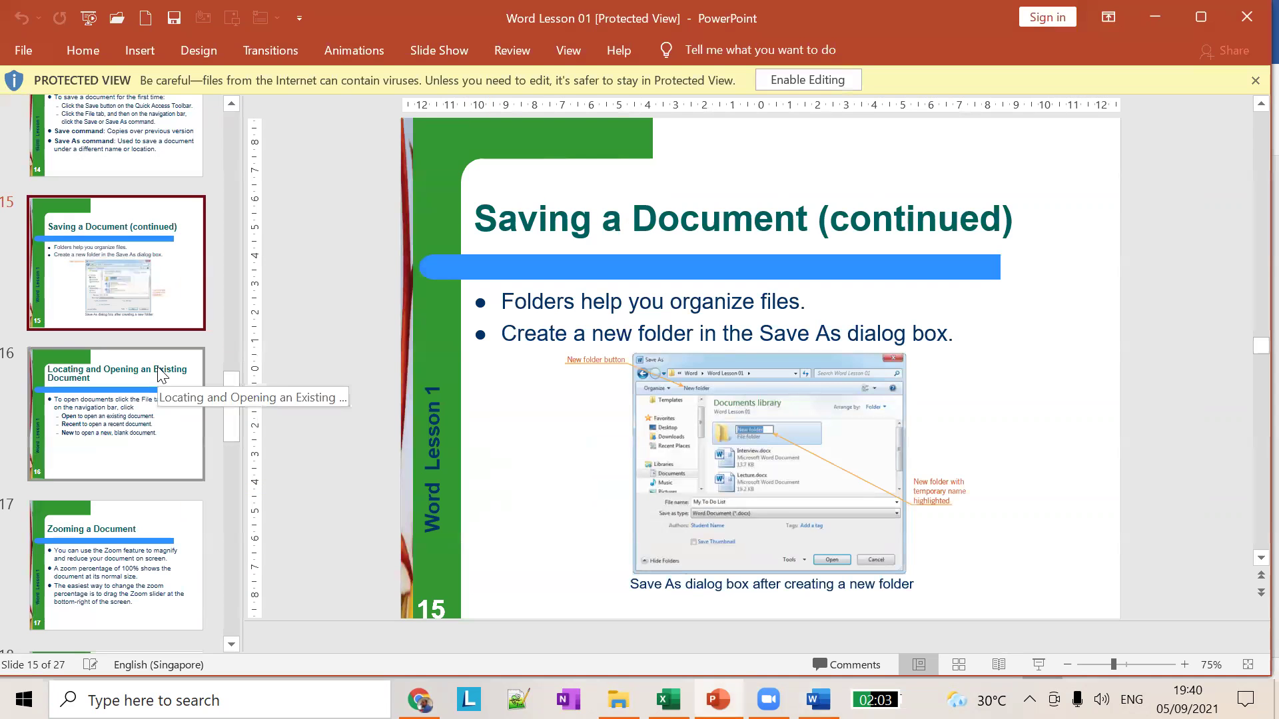
Step: Show slide 16, 'Locating and Opening an Existing Document', in the Word Lesson 01 deck
scroll(160, 388, "down", 1)
scroll(160, 388, "down", 1)
left_click(150, 350)
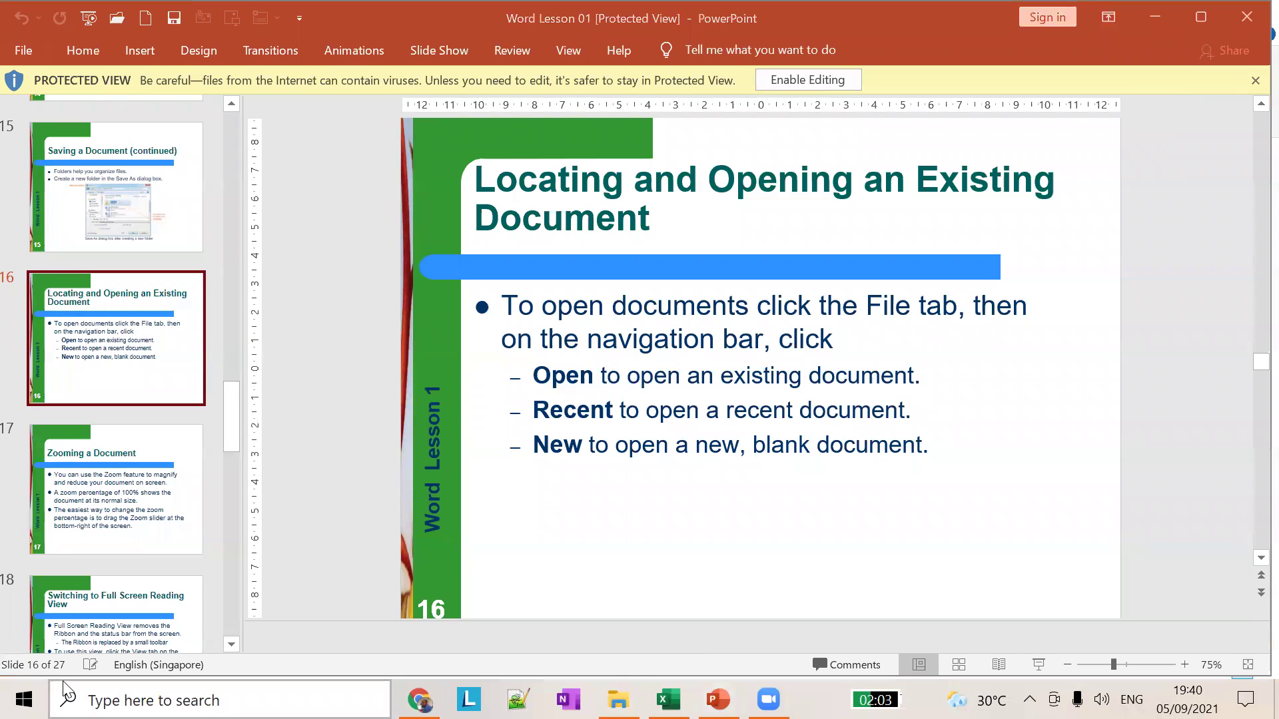
Step: Bring up the Start menu and scroll its app list toward Word
left_click(24, 699)
scroll(210, 421, "down", 5)
scroll(212, 421, "down", 15)
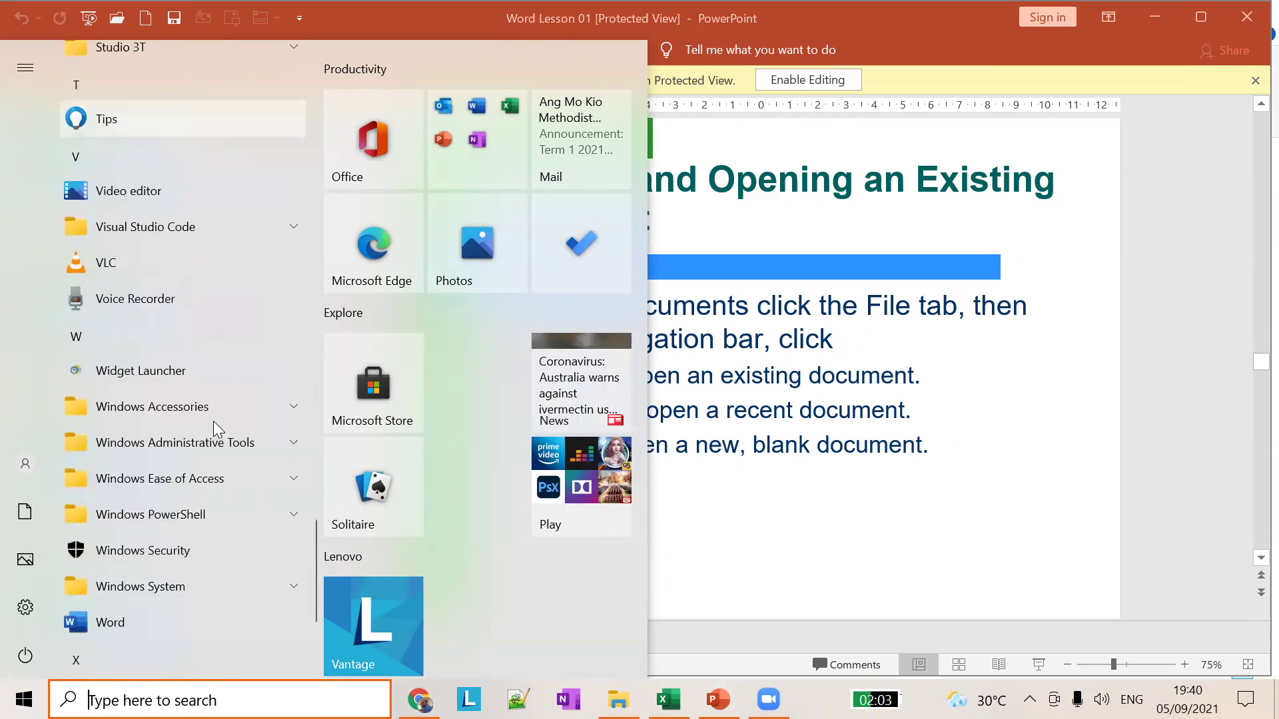
Step: Launch Word and reopen the recent Desktop self-introduction document, which appears in Protected View
scroll(213, 421, "down", 3)
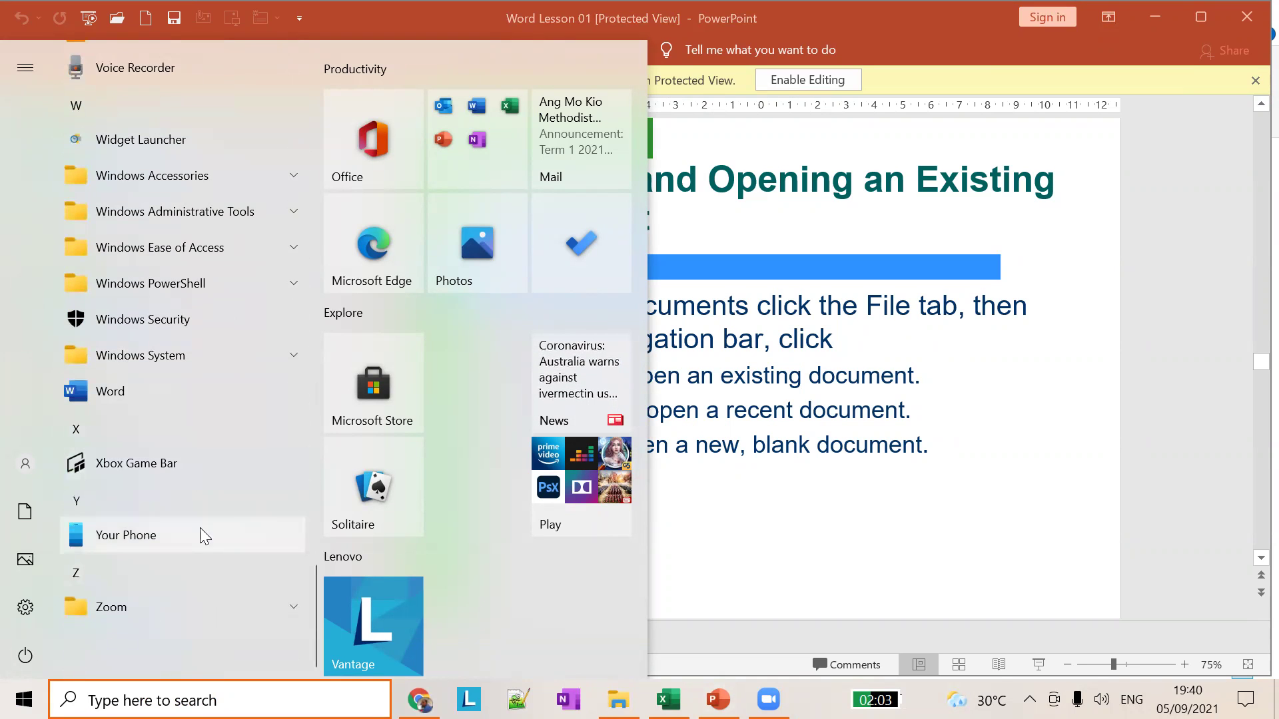
left_click(183, 402)
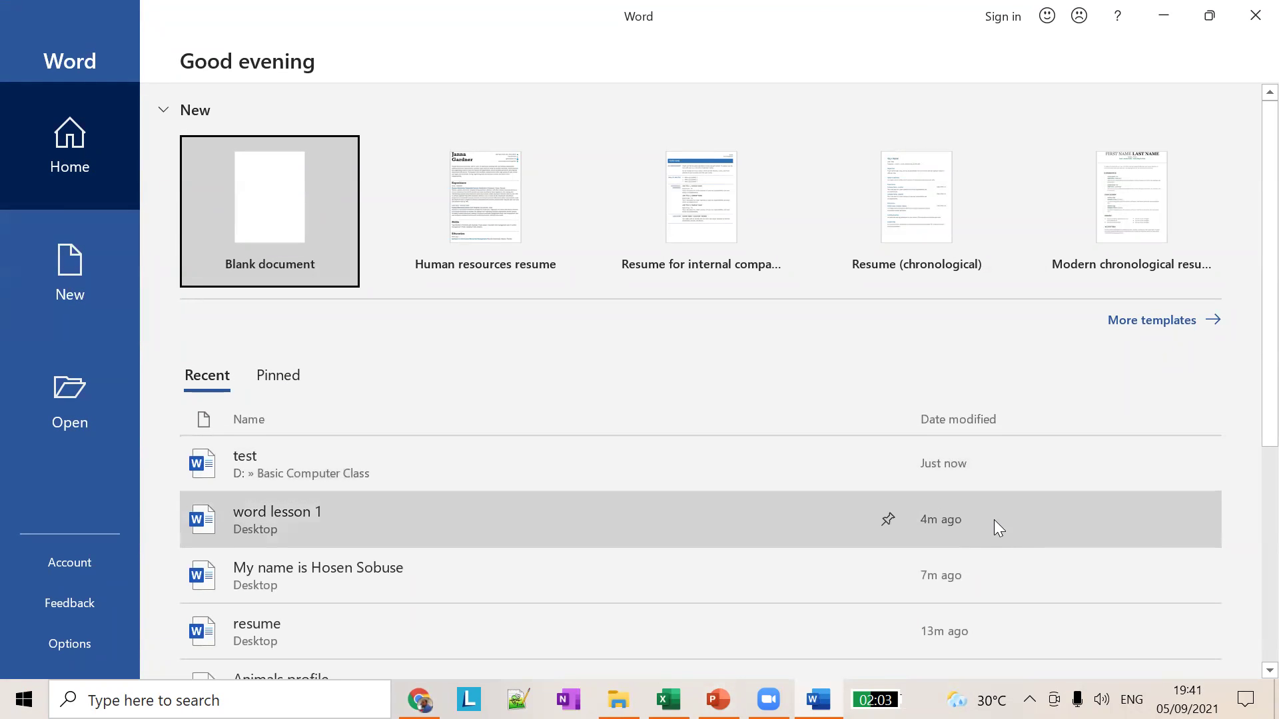
scroll(787, 485, "down", 5)
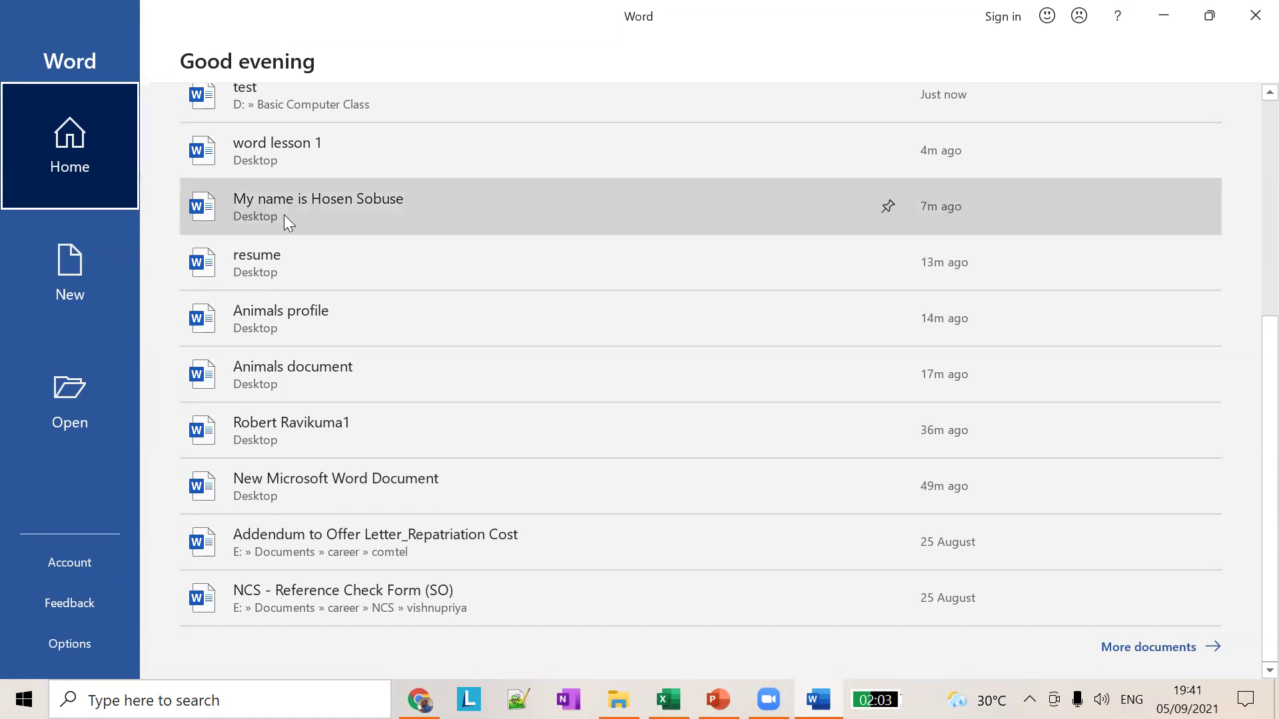
left_click(340, 206)
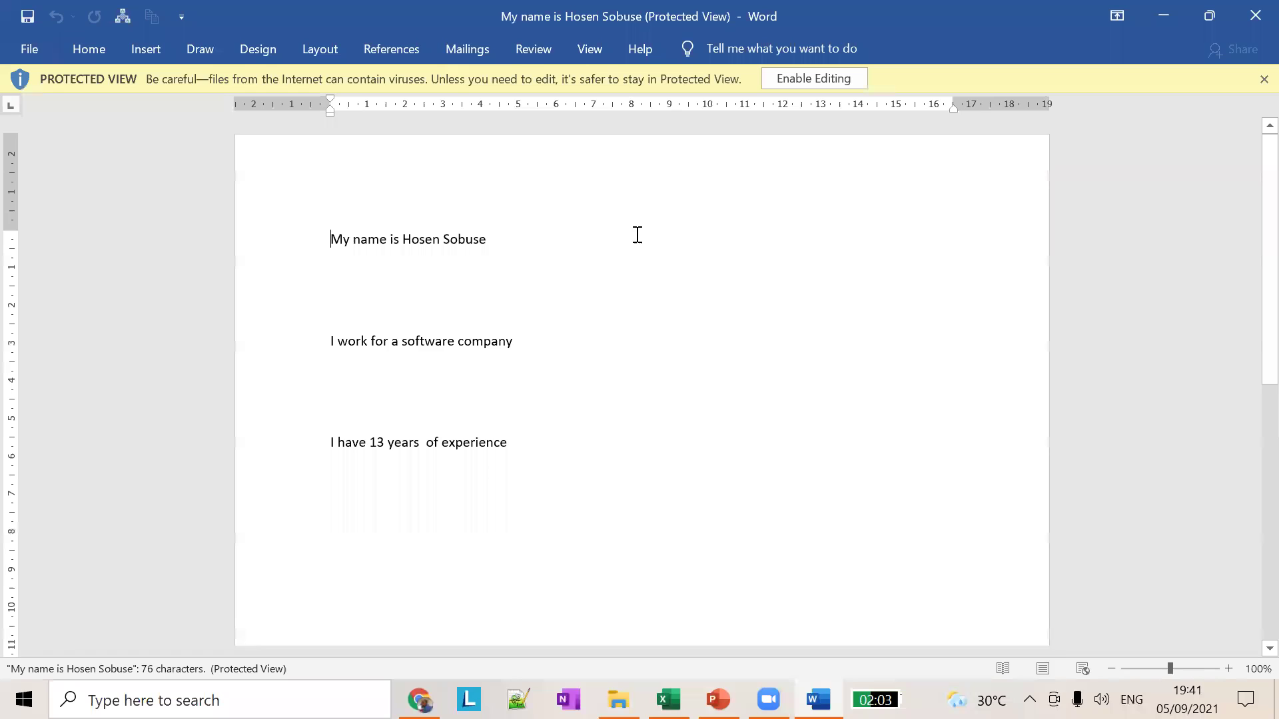
scroll(620, 331, "down", 10)
scroll(644, 342, "up", 10)
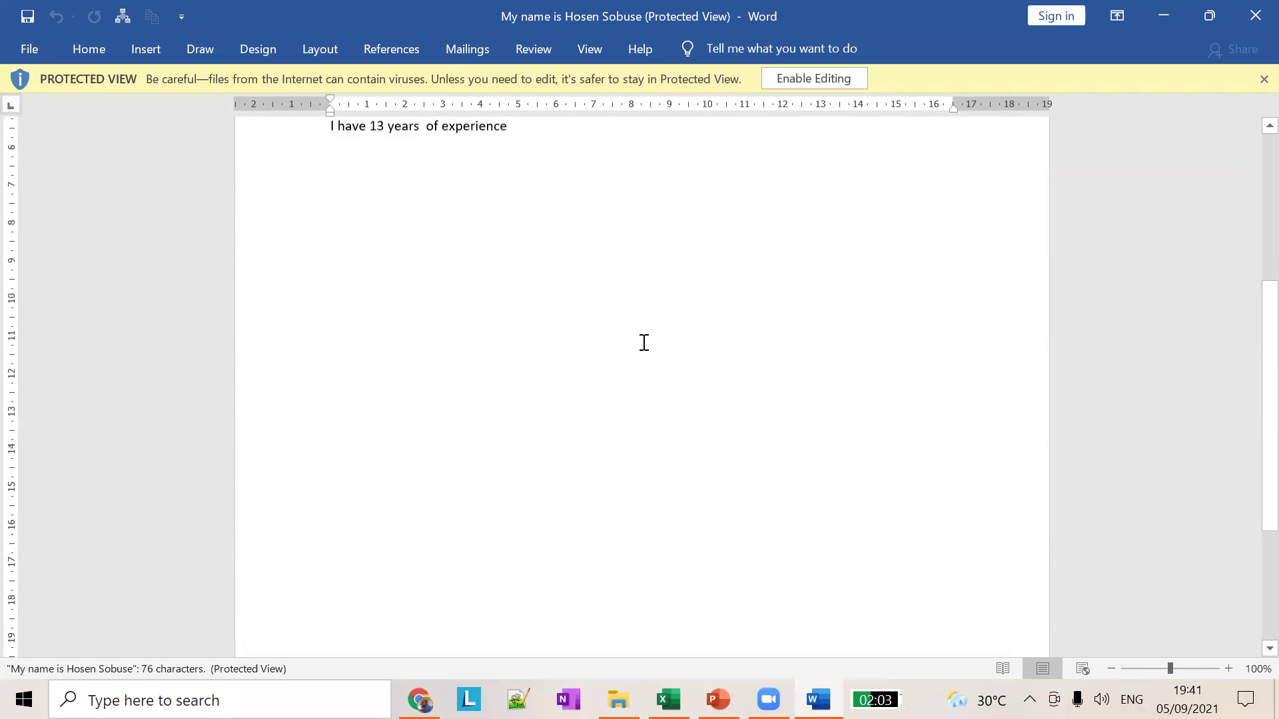
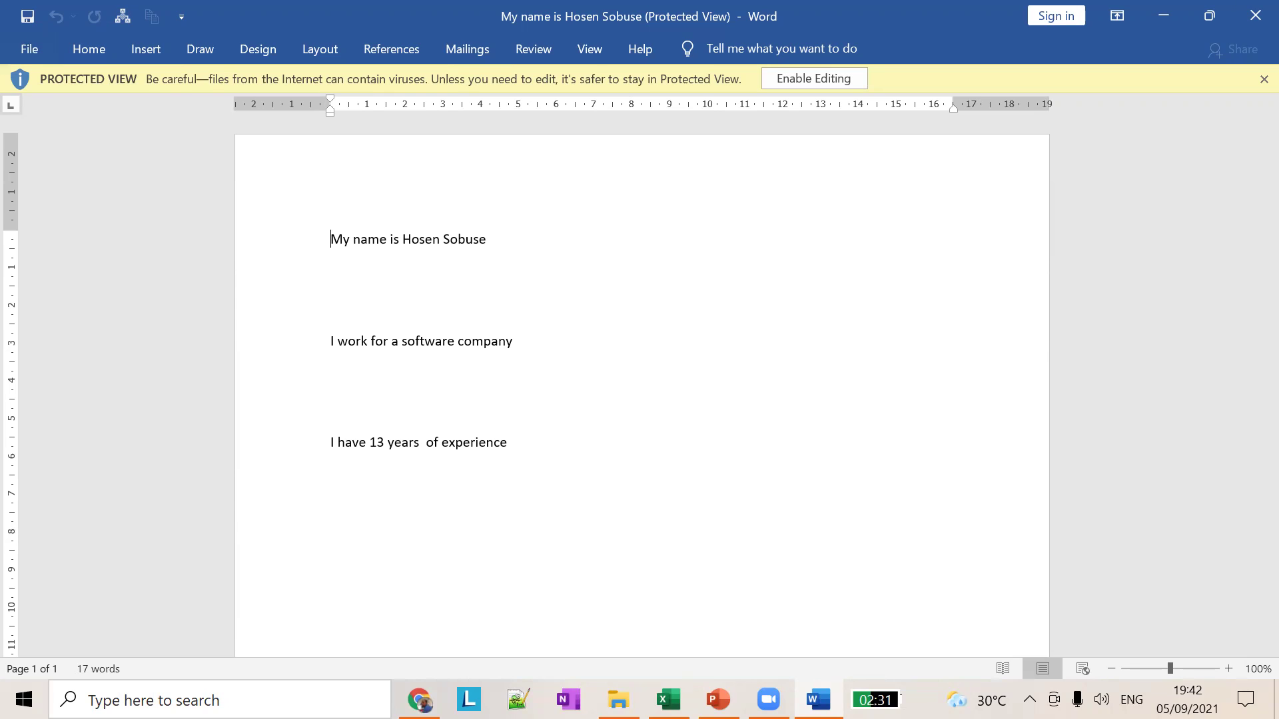
Step: Close the Protected View self-introduction document in Word to return to the lesson slides
left_click(1256, 15)
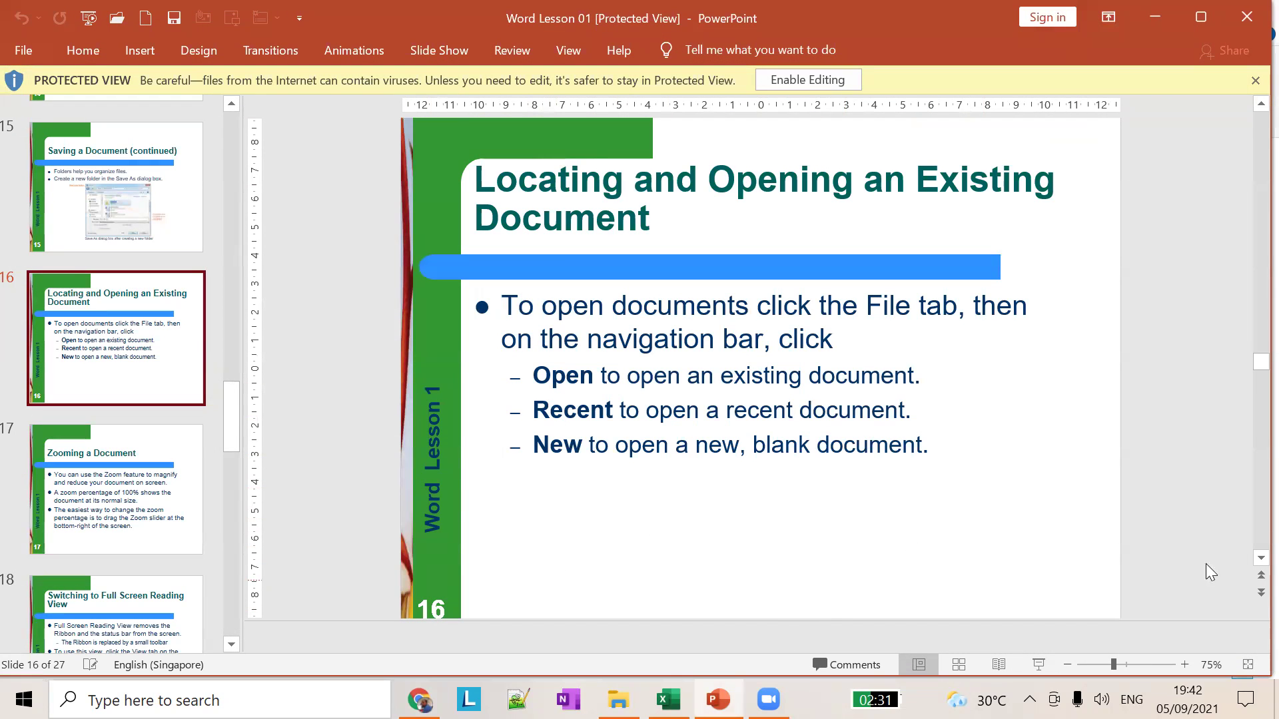
Step: Maximize PowerPoint, show slide 17 'Zooming a Document', then minimize to the desktop with Win+D
left_click(1197, 19)
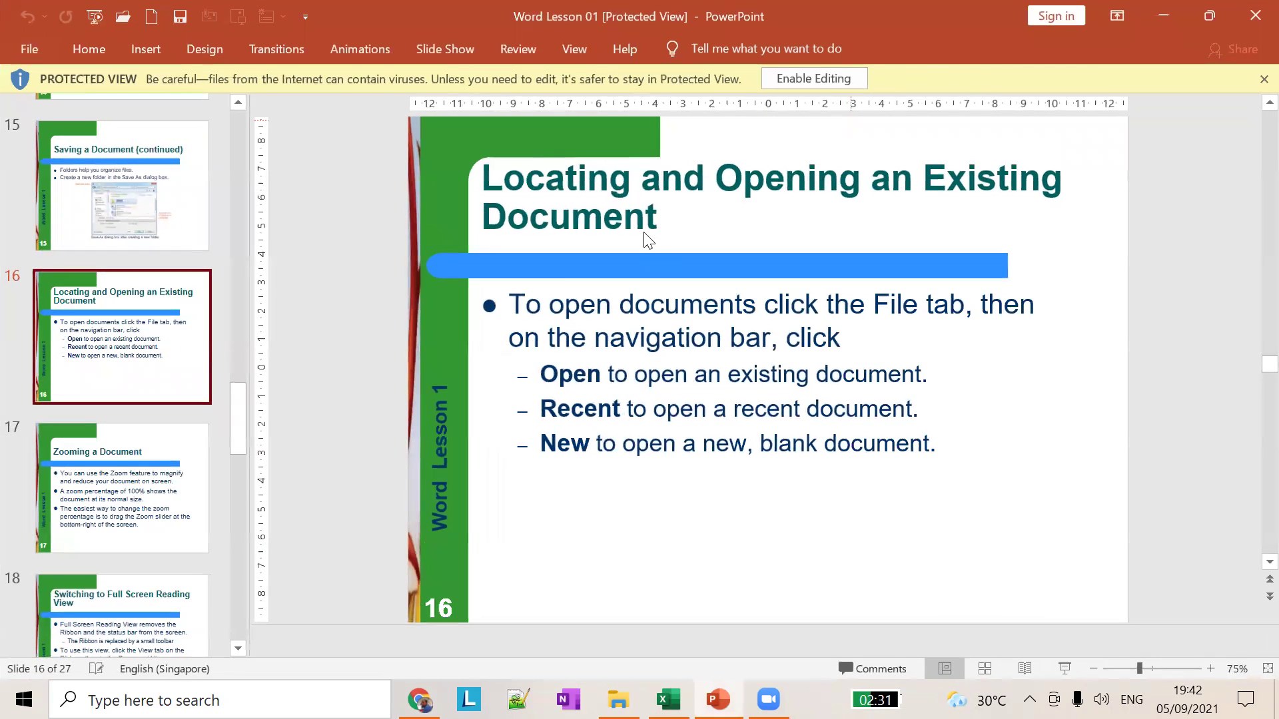
left_click(167, 496)
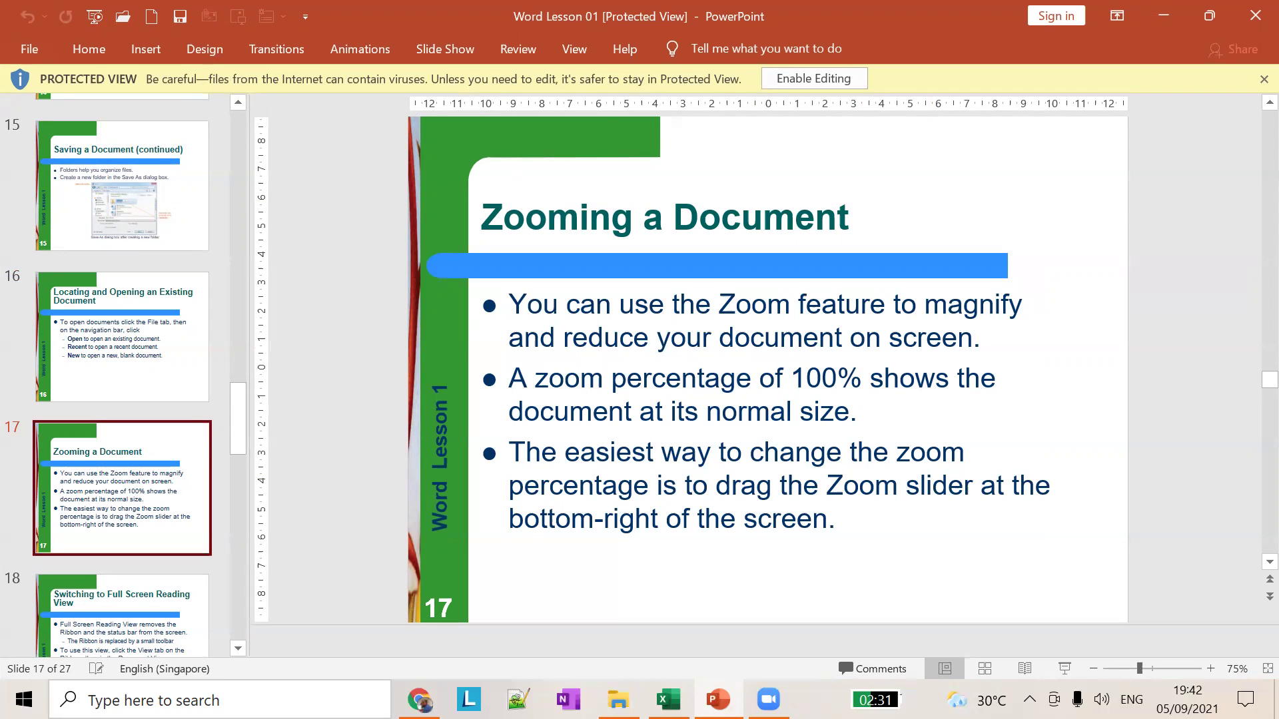
key("super+d")
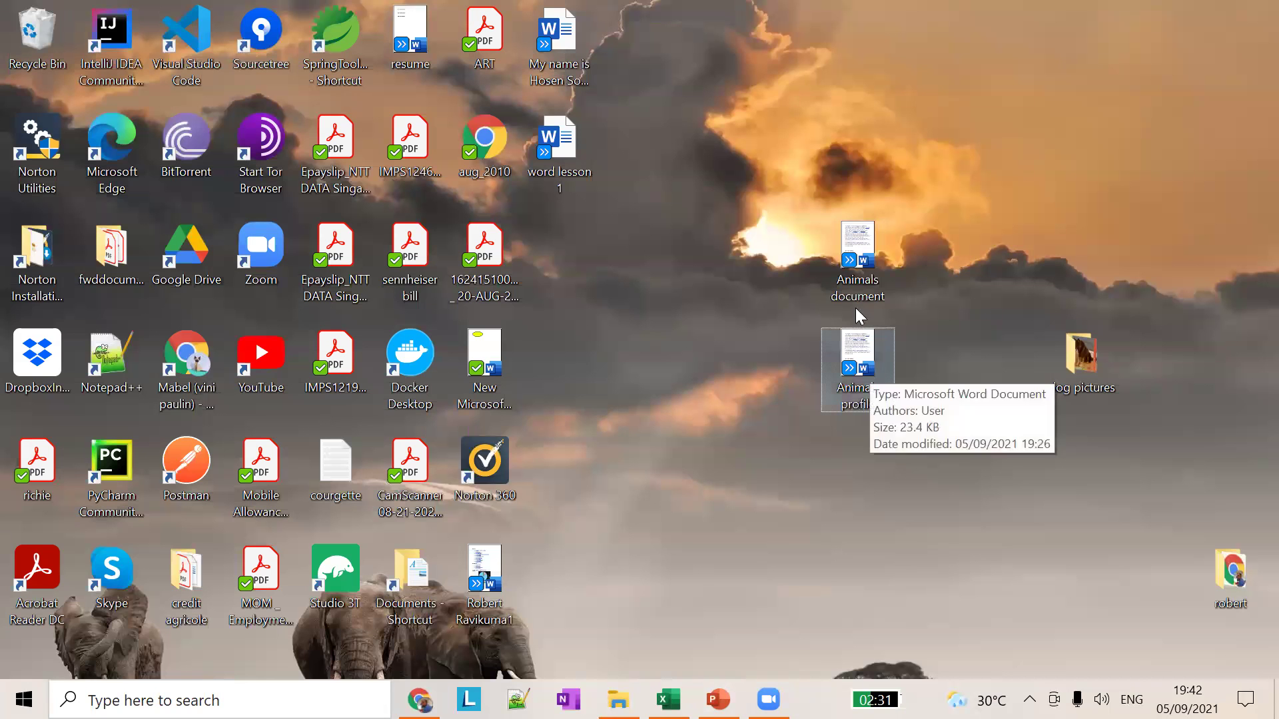
Step: Open the Animals document and drag the zoom slider to about 109%, then 100%
double_click(853, 262)
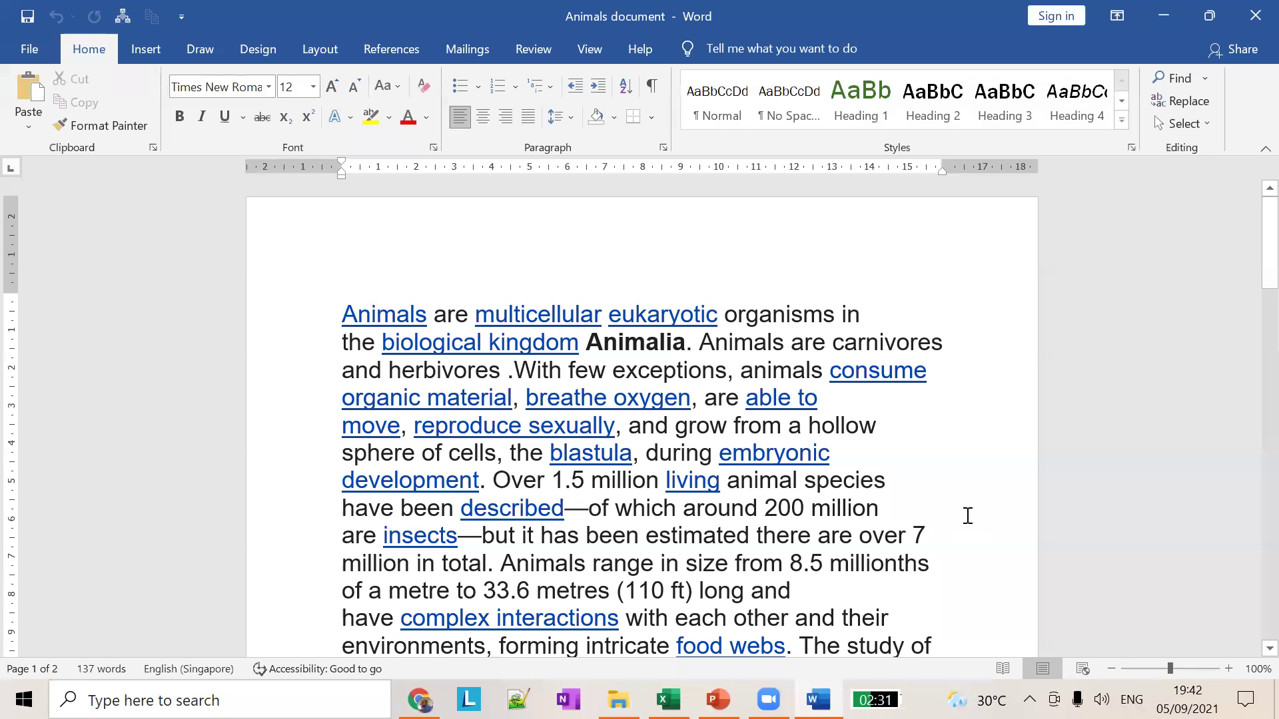
scroll(871, 513, "up", 3)
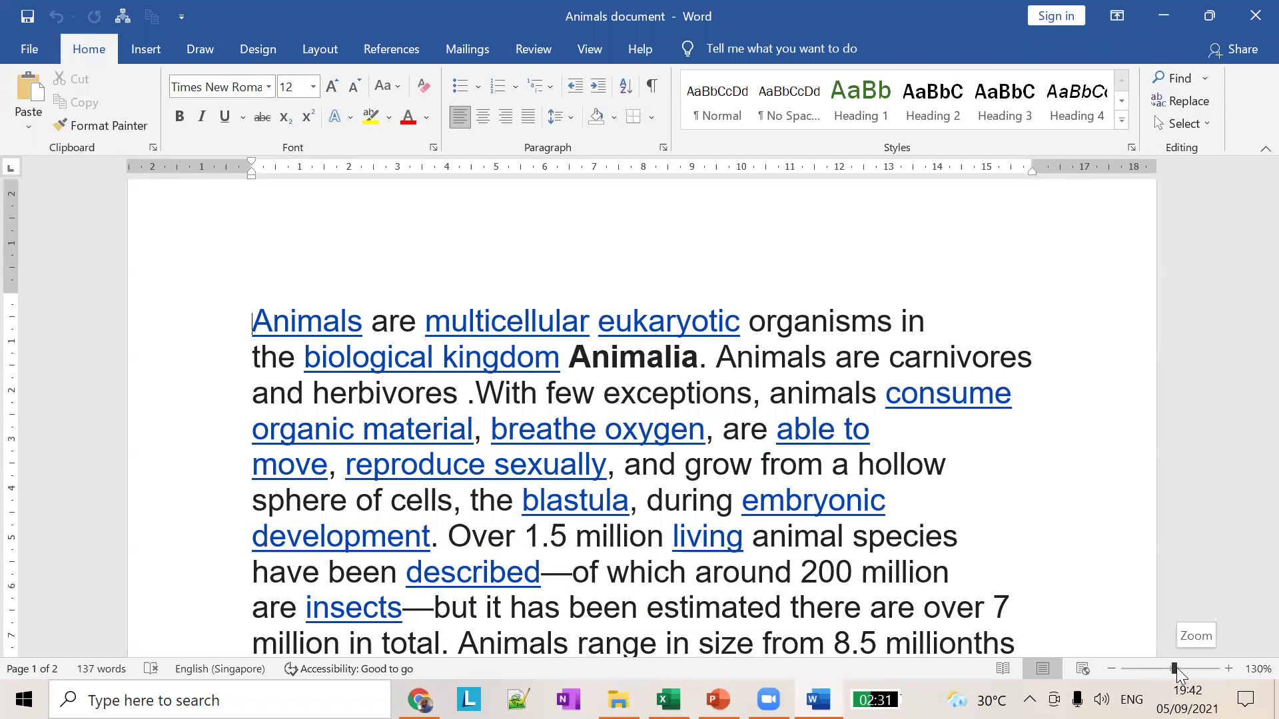
left_click_drag(1173, 669, 1171, 671)
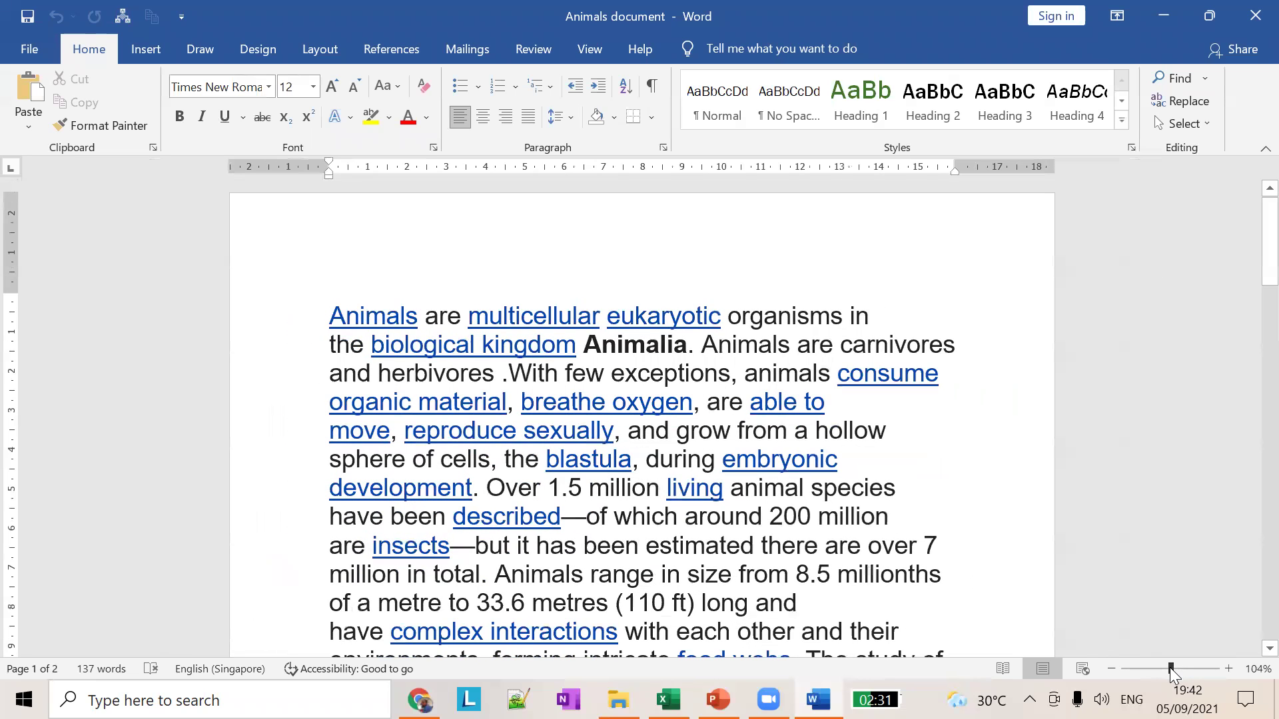
left_click(1110, 670)
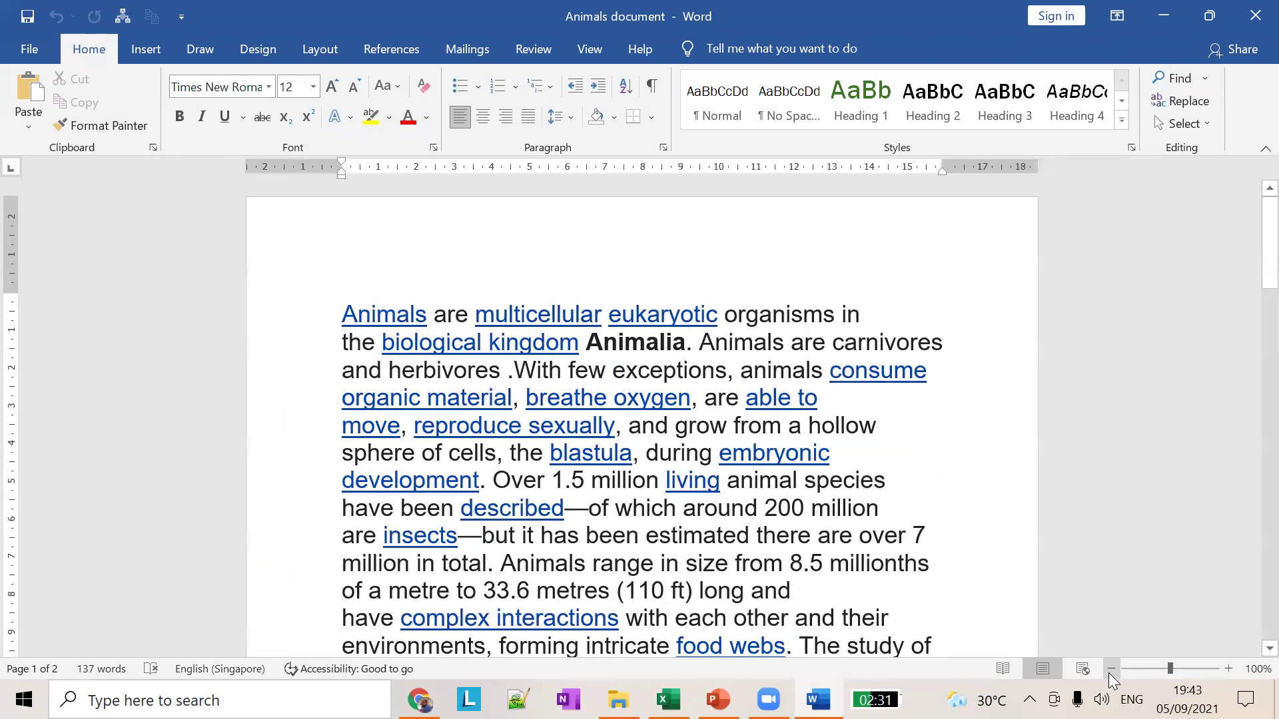
Step: Step the zoom in to 200%, then back out through 150% down to 50%
left_click(1230, 668)
left_click(1229, 668)
left_click(1230, 668)
left_click(1229, 668)
left_click(1229, 668)
left_click(1229, 668)
left_click(1230, 668)
left_click(1229, 668)
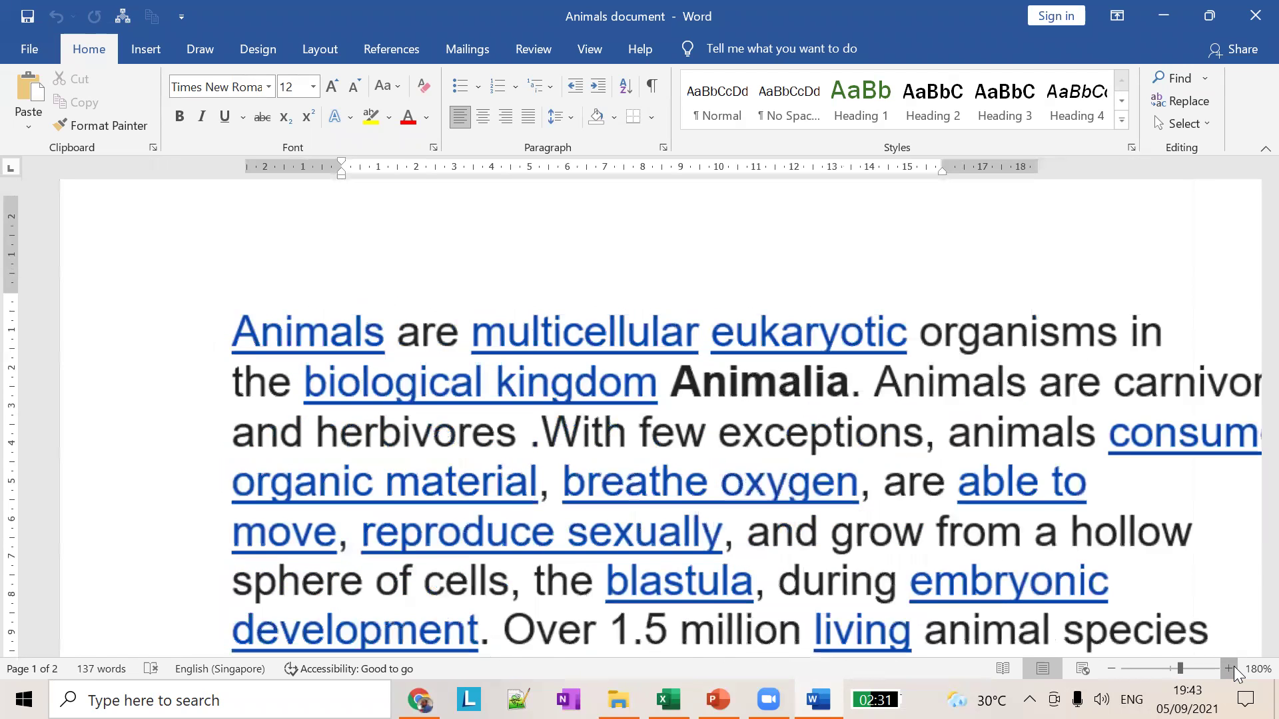
left_click(1232, 667)
left_click(1232, 667)
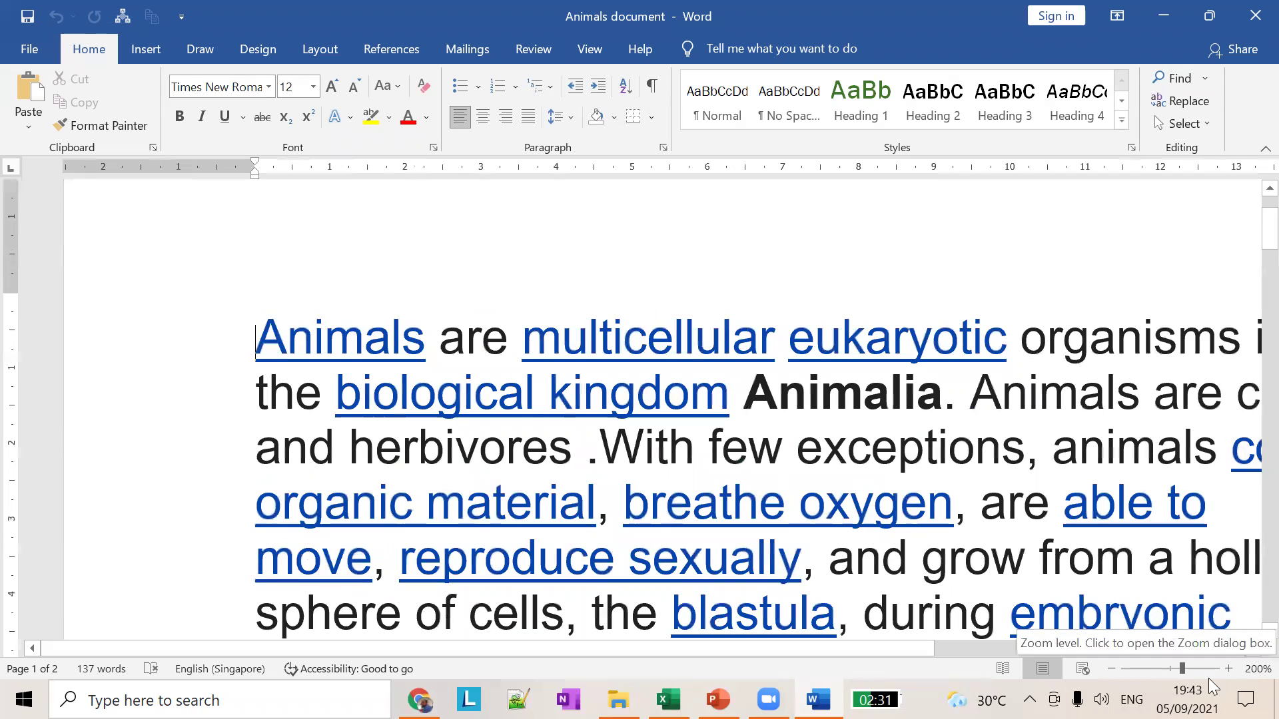
left_click(1110, 667)
left_click(1110, 668)
left_click(1110, 668)
left_click(1110, 668)
left_click(1110, 668)
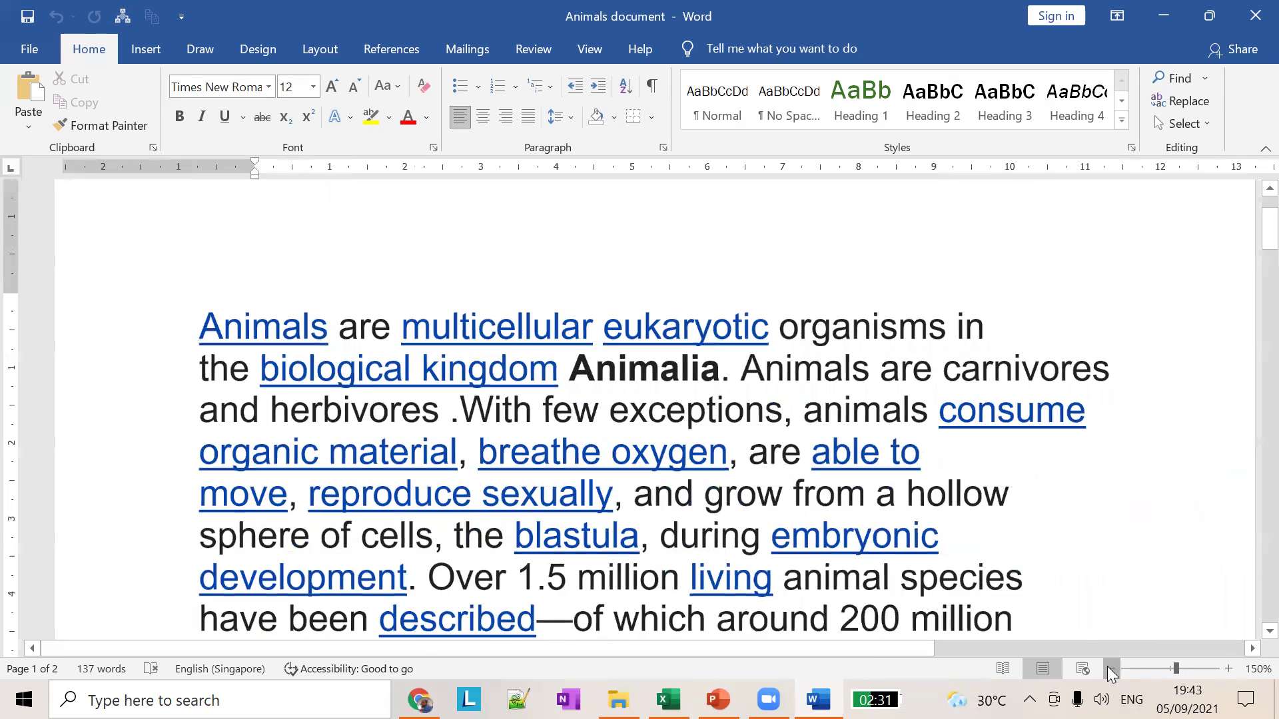
left_click(1110, 667)
left_click(1110, 668)
left_click(1110, 668)
left_click(1110, 668)
left_click(1110, 668)
left_click(1110, 668)
left_click(1110, 668)
left_click(1110, 668)
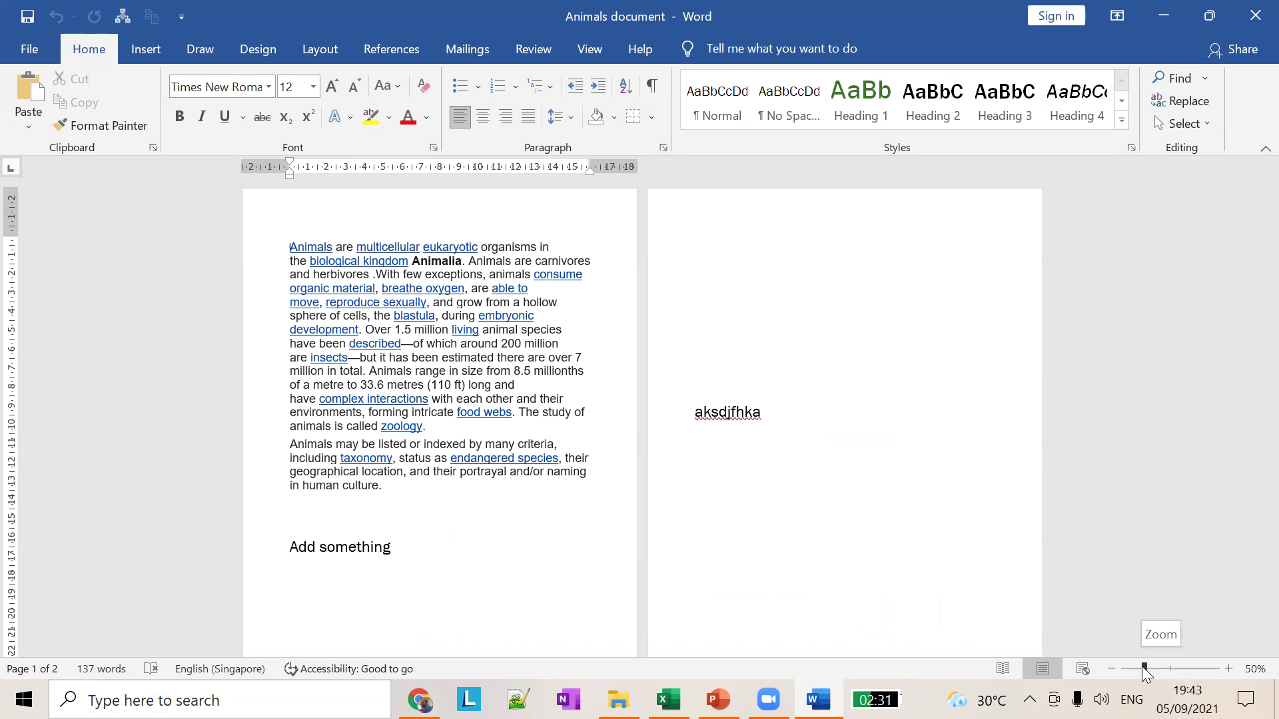
Step: Set zoom to 100%, jump to 500%, shrink to 28% showing both pages, and switch back to PowerPoint
left_click_drag(1144, 668, 1170, 668)
left_click(1218, 669)
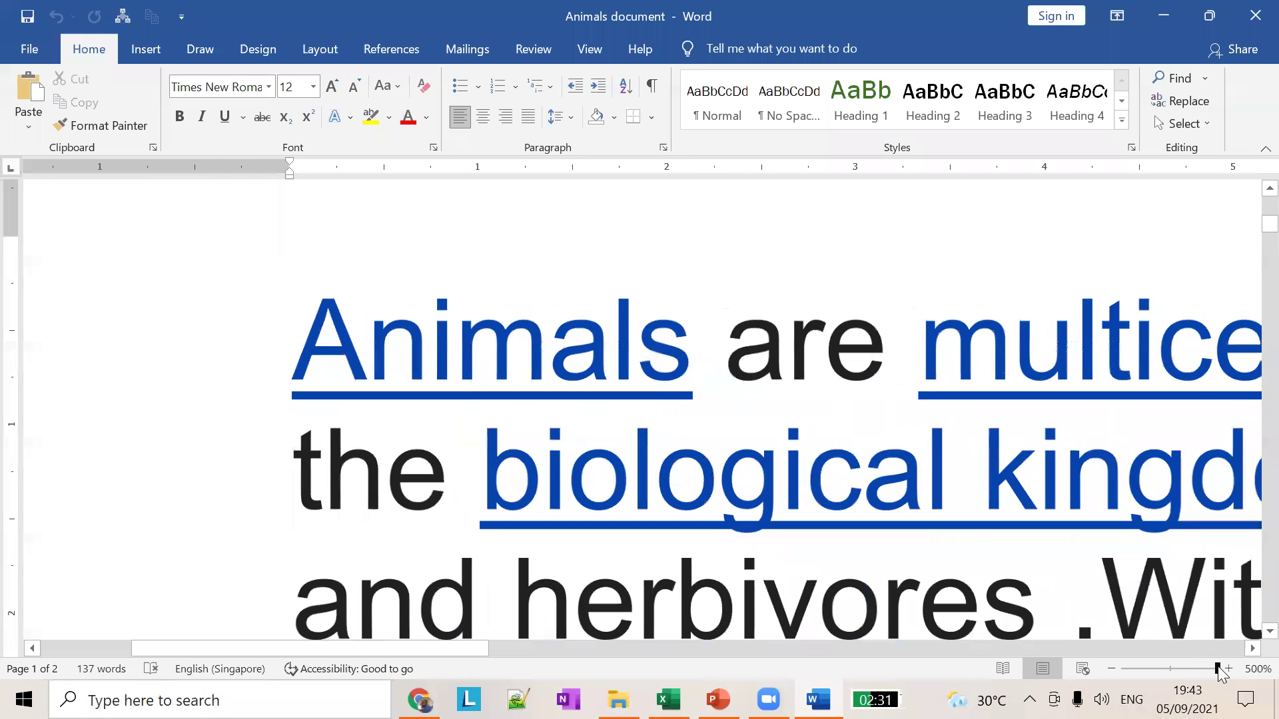
left_click_drag(1219, 669, 1132, 668)
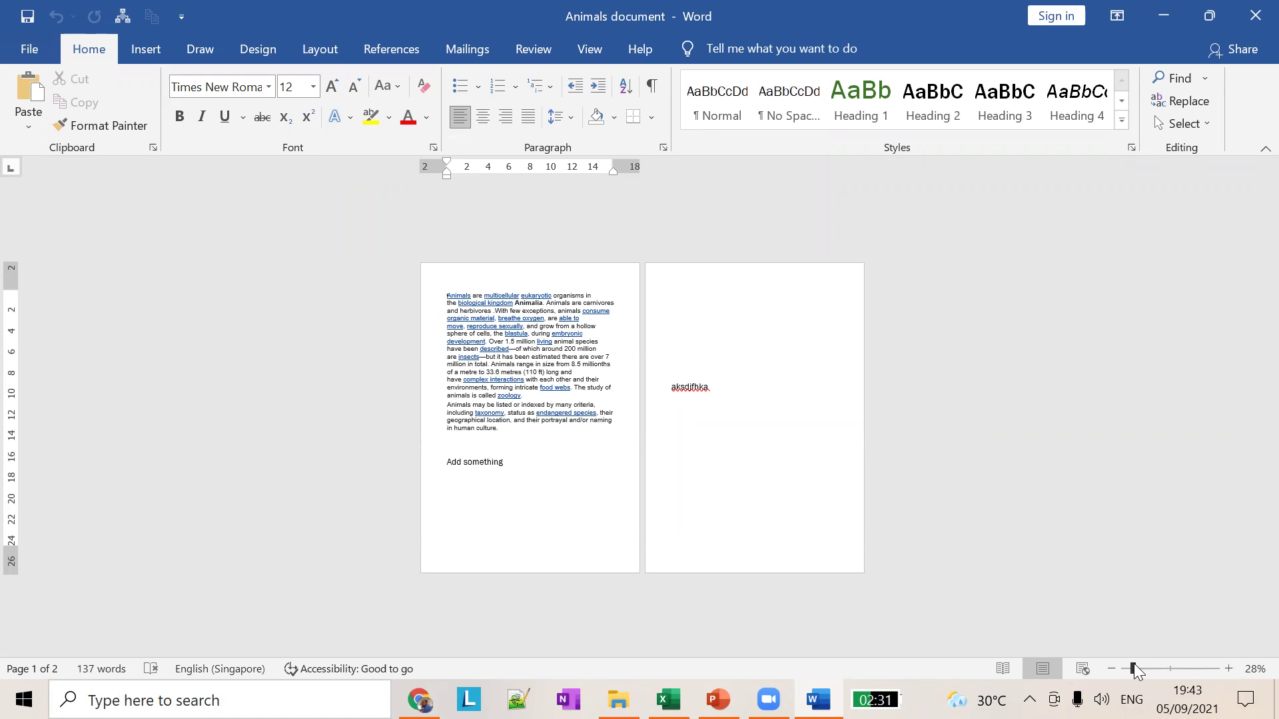
key("alt+Tab")
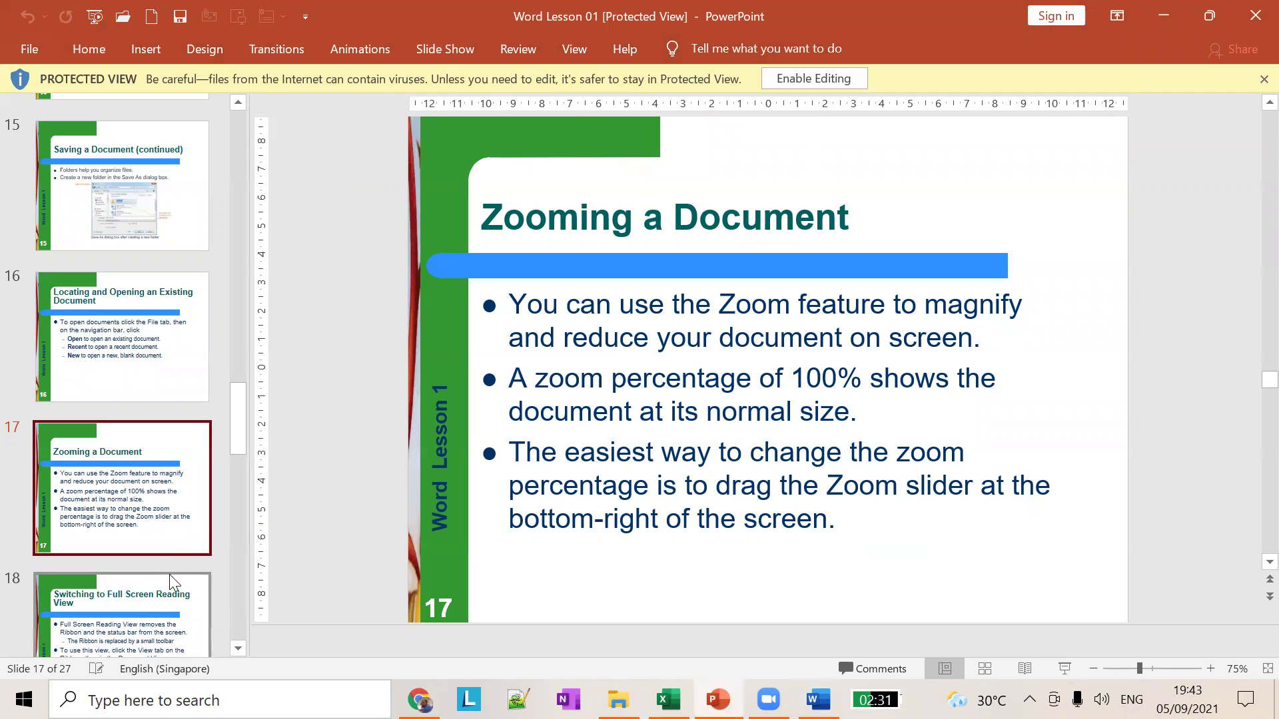
Step: Show slide 18, 'Switching to Full Screen Reading View', then switch back to the Animals document
scroll(160, 559, "down", 1)
left_click(147, 464)
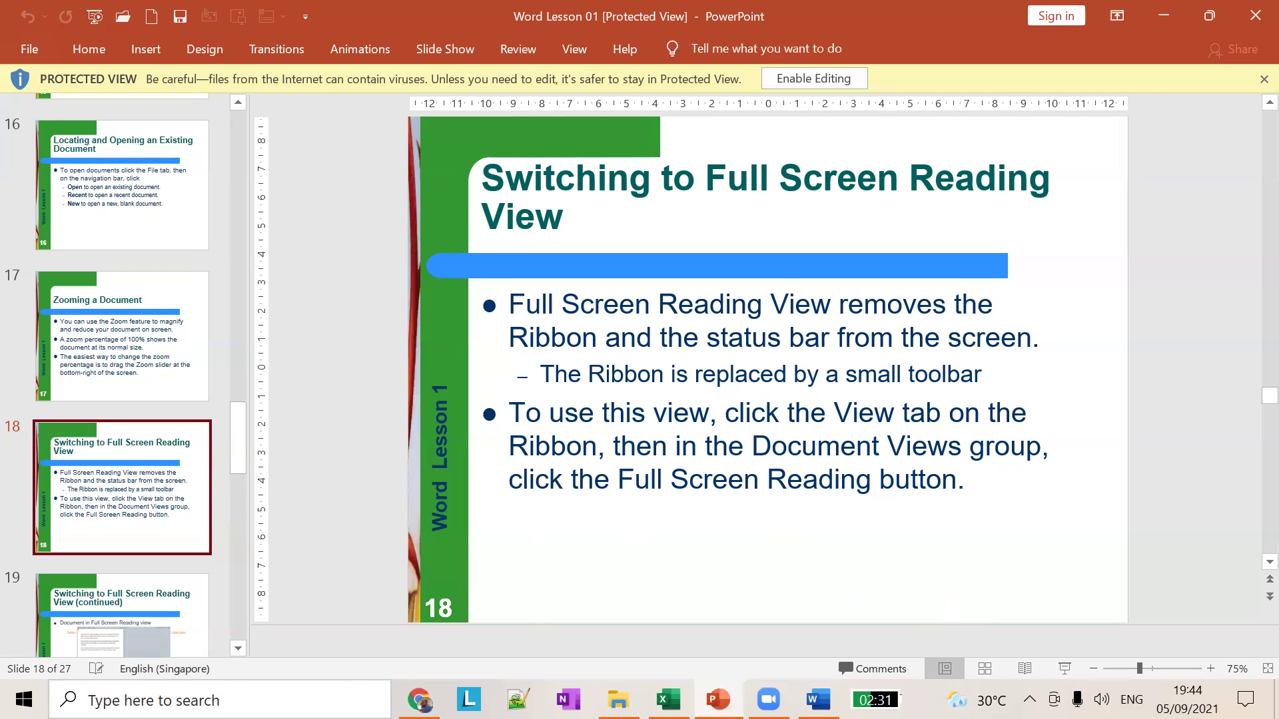
key("alt+Tab")
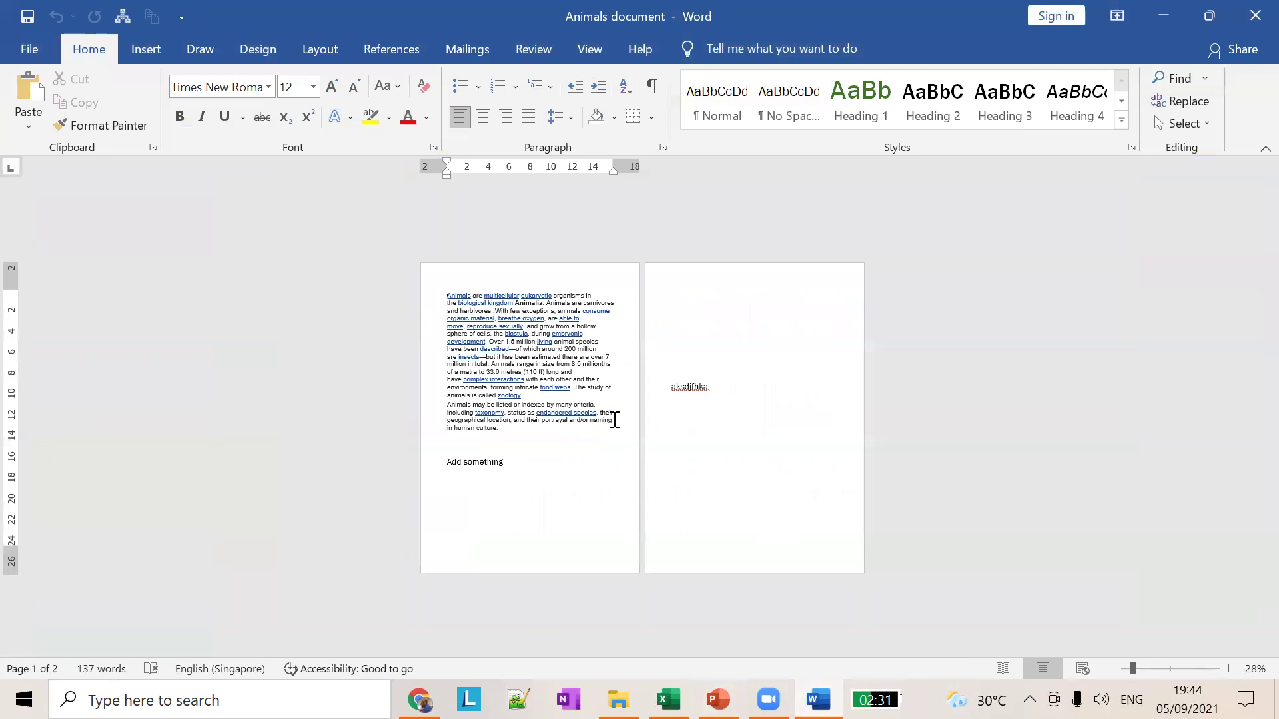
Step: Ctrl+scroll to enlarge the Animals document view from 28% to 138%
scroll(998, 392, "up", 5)
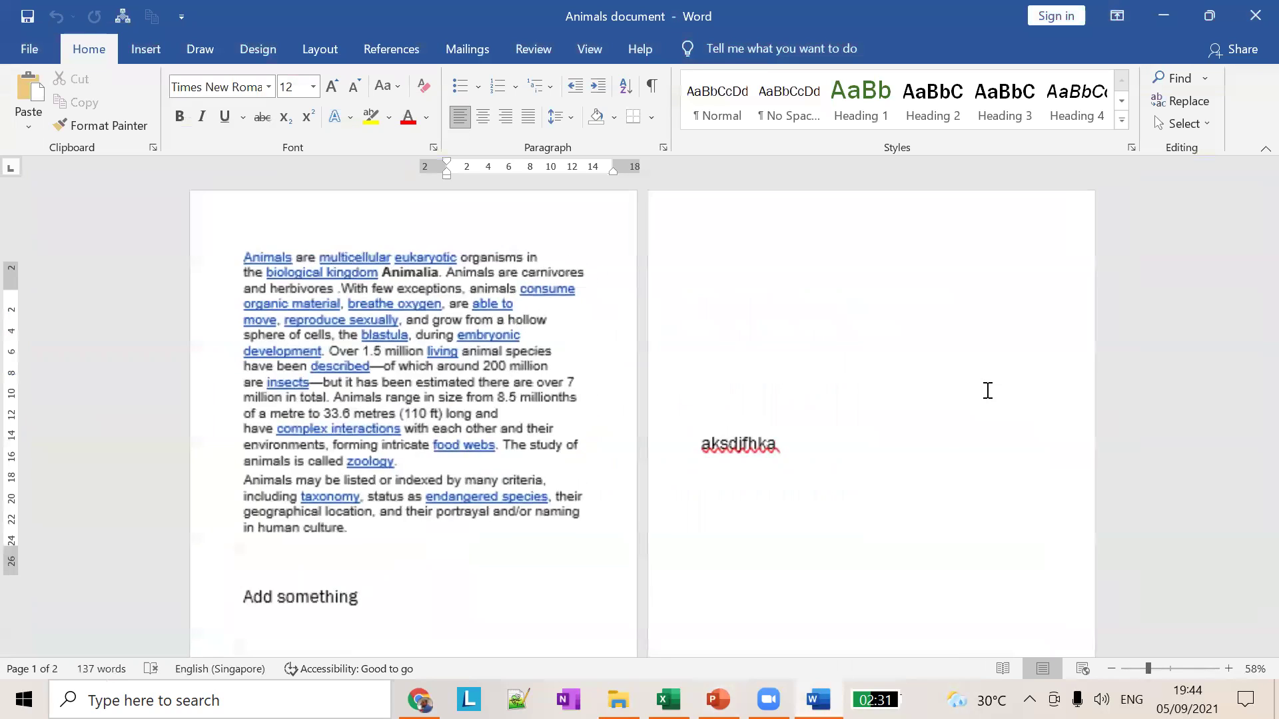
scroll(844, 399, "up", 2)
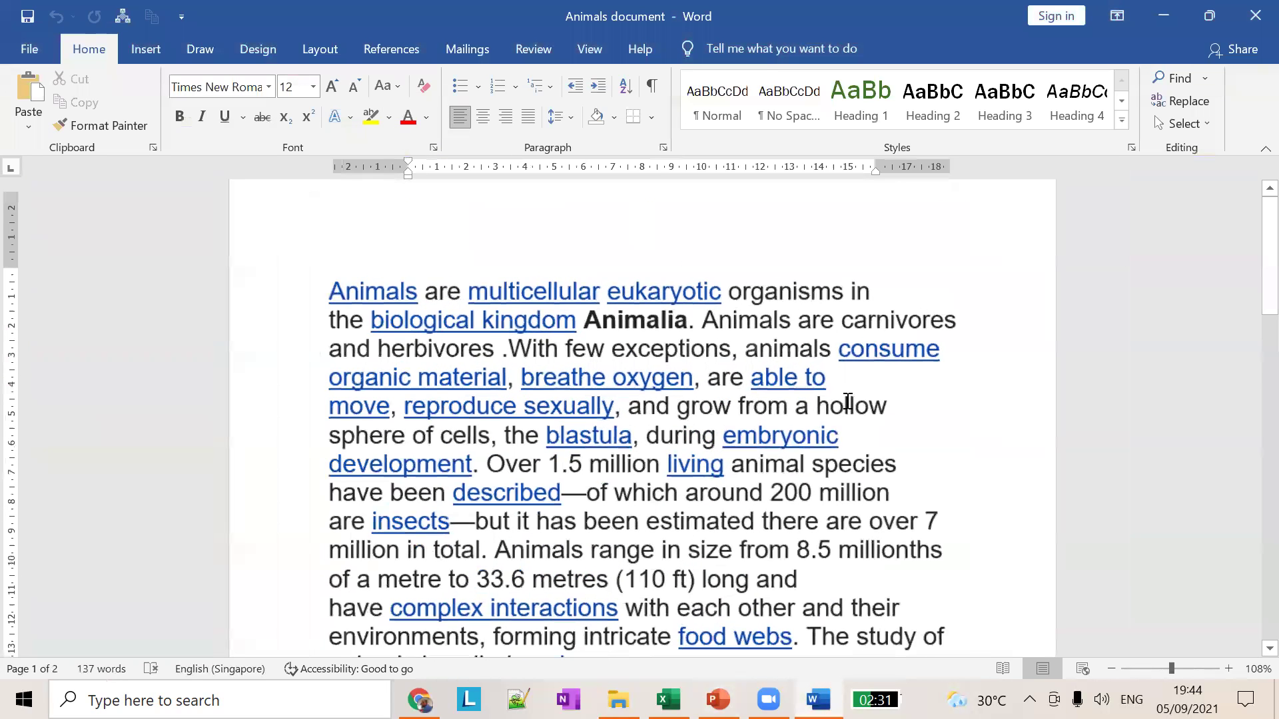
scroll(425, 182, "up", 4)
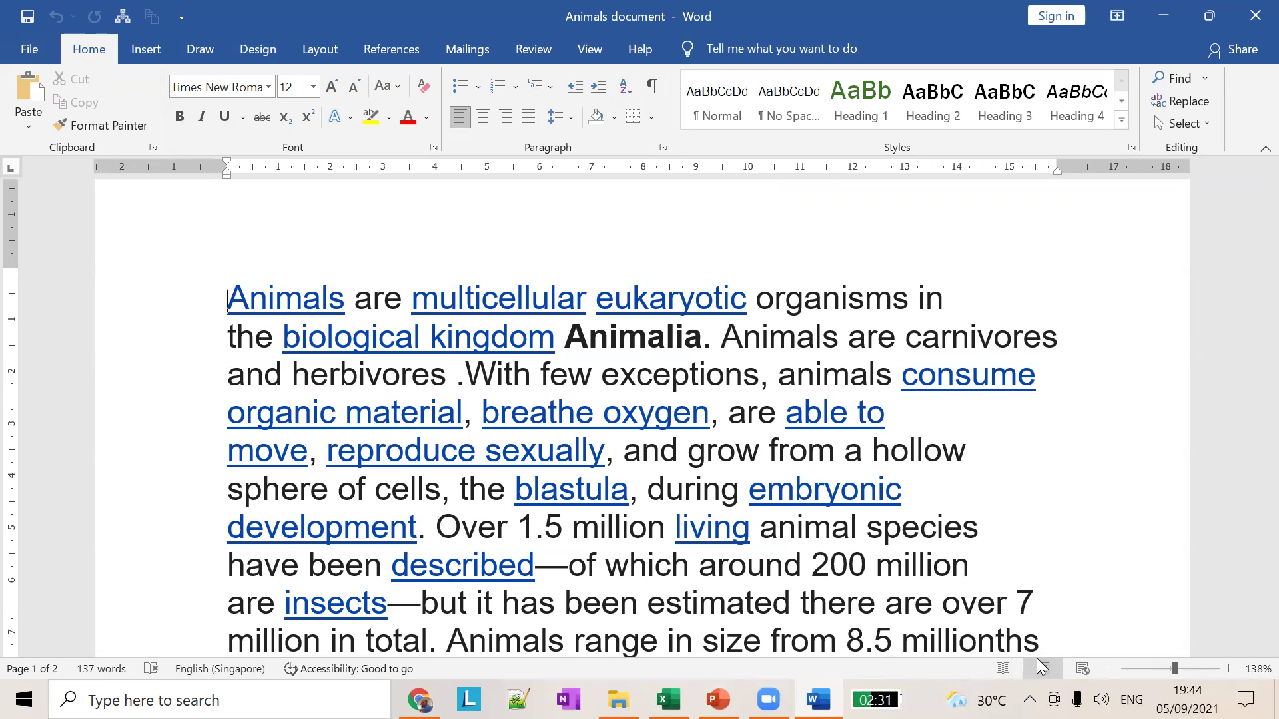
Step: Enter Read Mode, browse its File, Tools and View menus, then choose Edit Document
left_click(1003, 668)
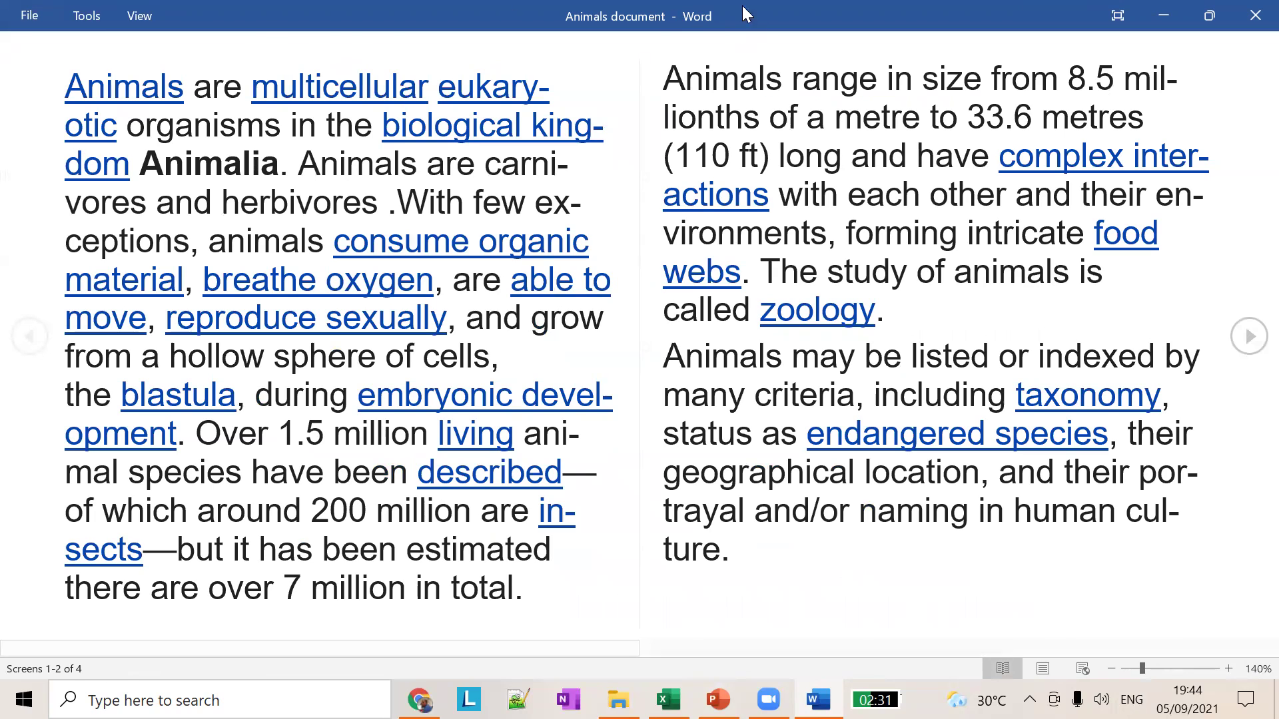
left_click(14, 19)
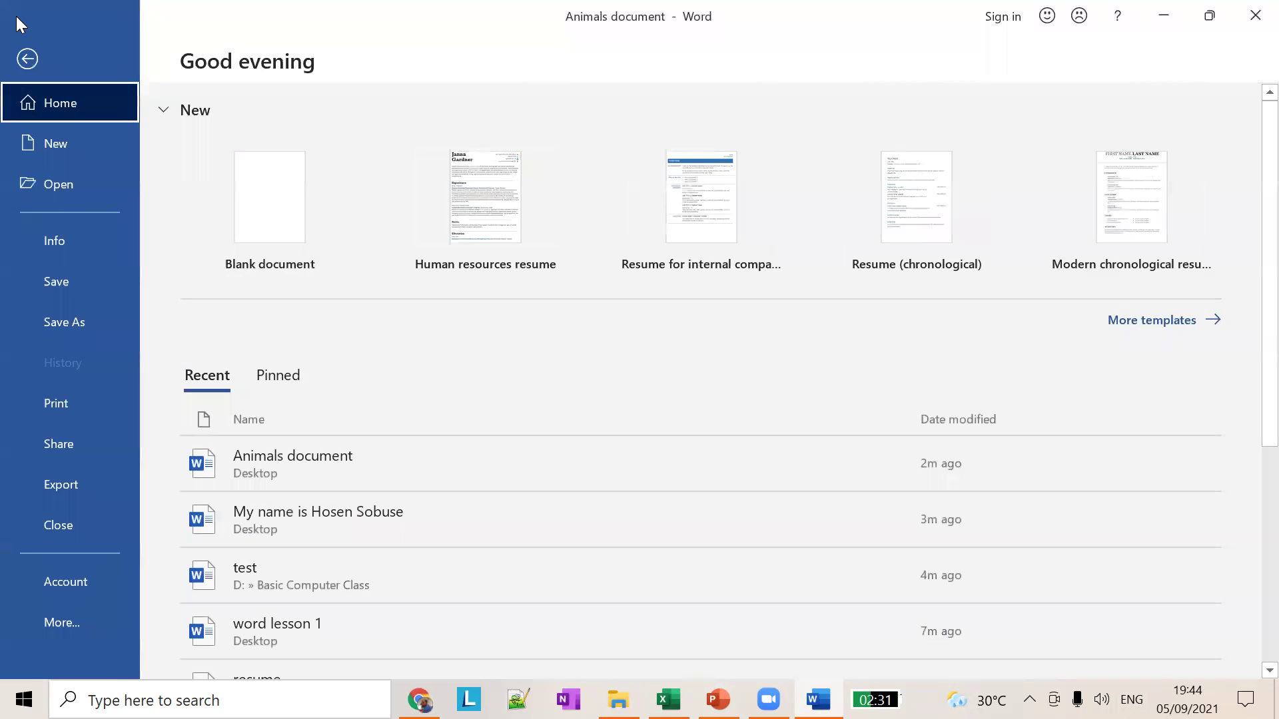
left_click(21, 59)
left_click(85, 20)
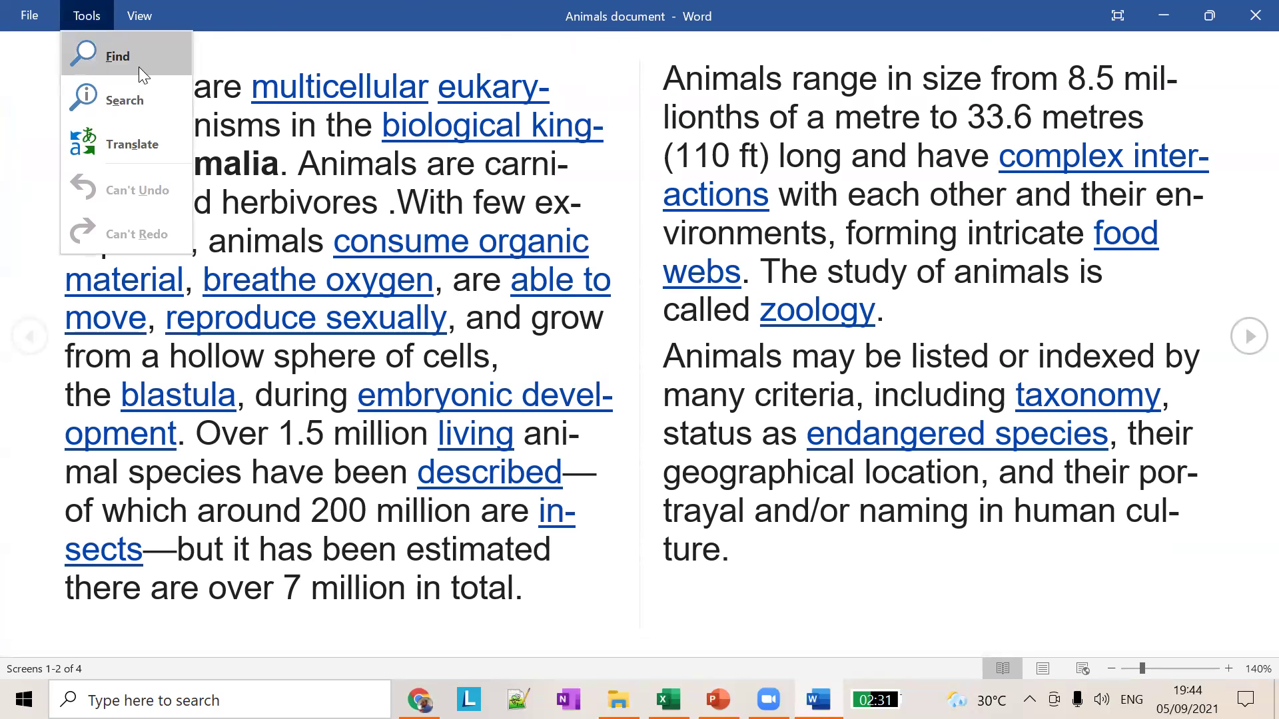
left_click(140, 17)
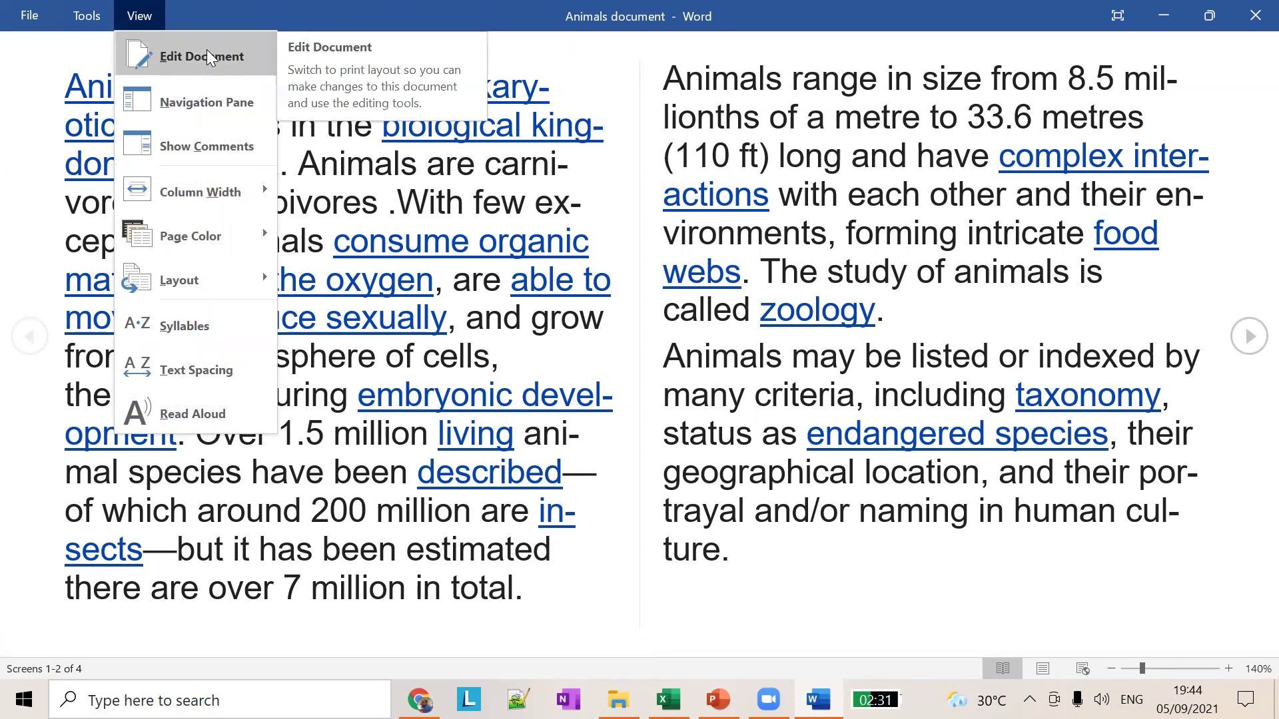
left_click(218, 62)
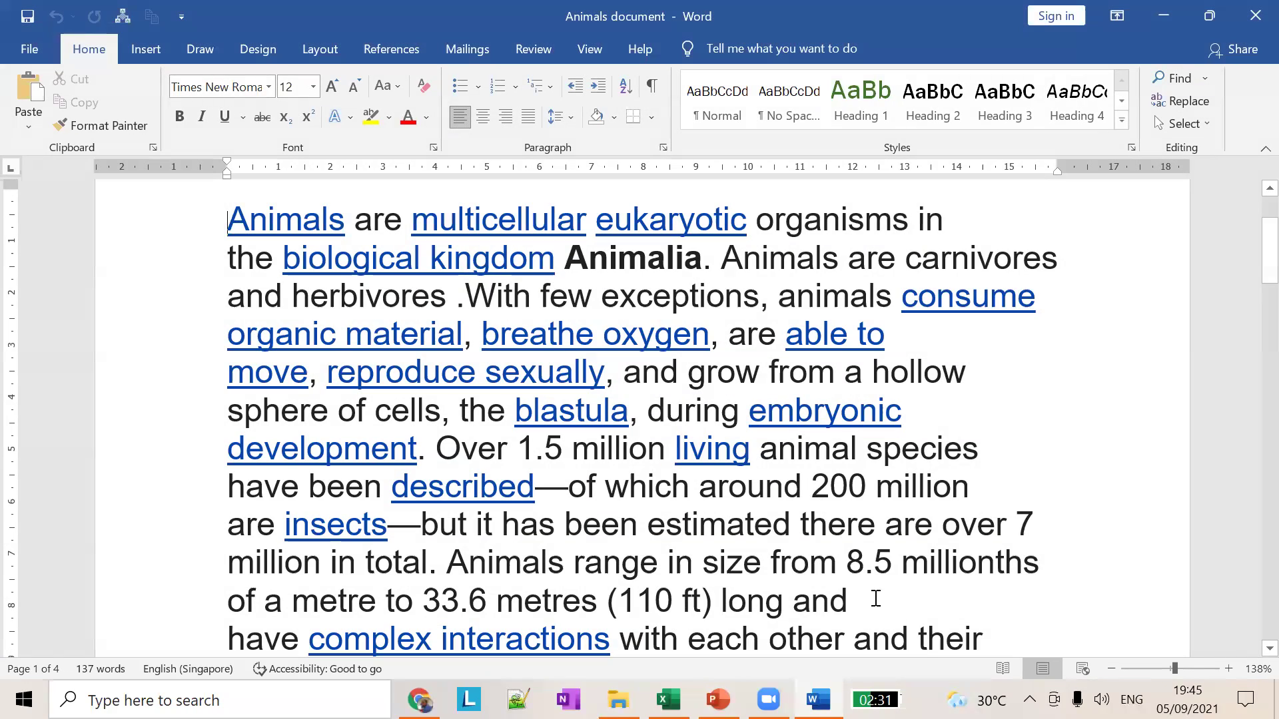
Step: Return to Read Mode, enlarge the text to 170%, then press Esc for Print Layout
left_click(1004, 670)
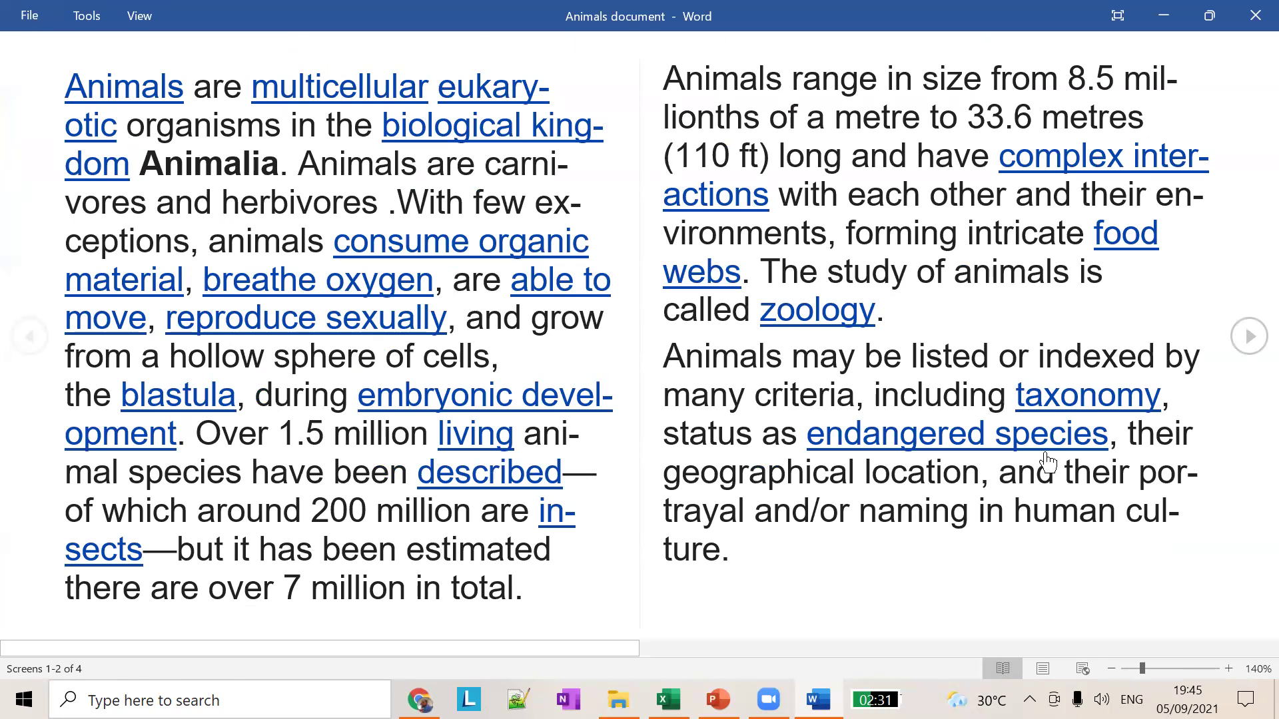
scroll(1045, 459, "up", 3, "ctrl")
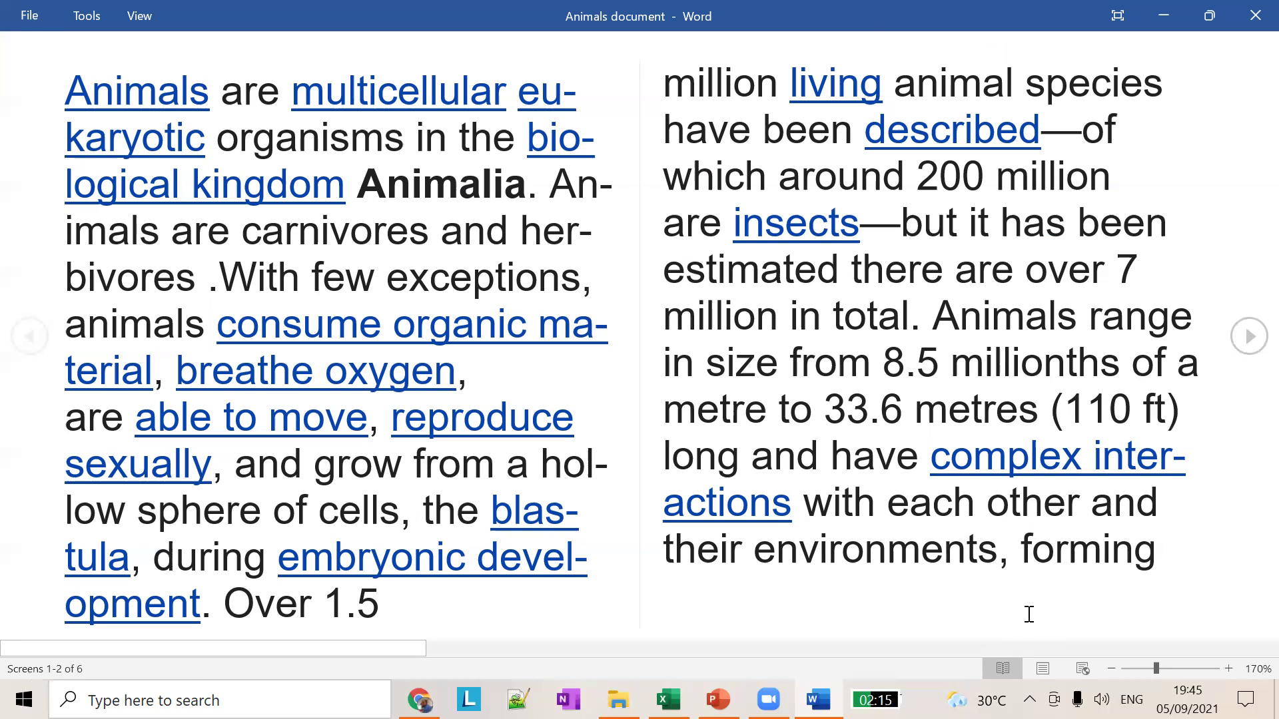
key("Escape")
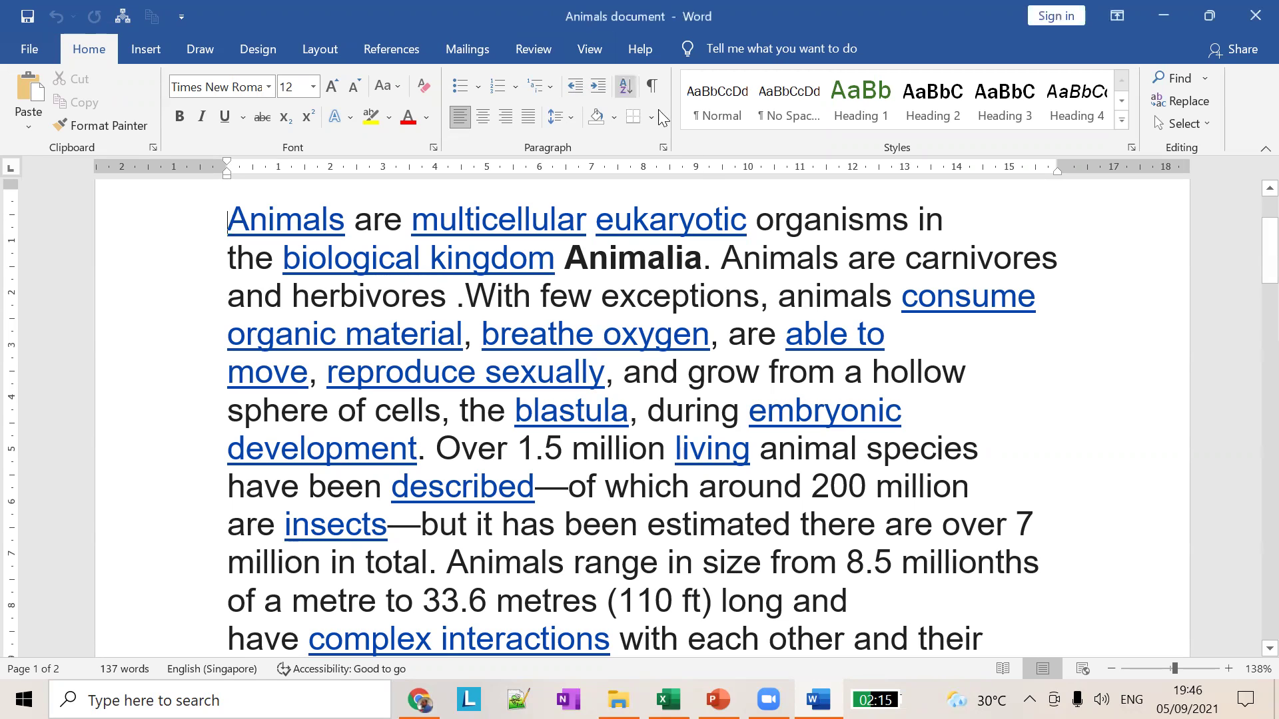
Step: Enter Read Mode from the View tab, exit with Esc, and bring back the PowerPoint slides
left_click(590, 50)
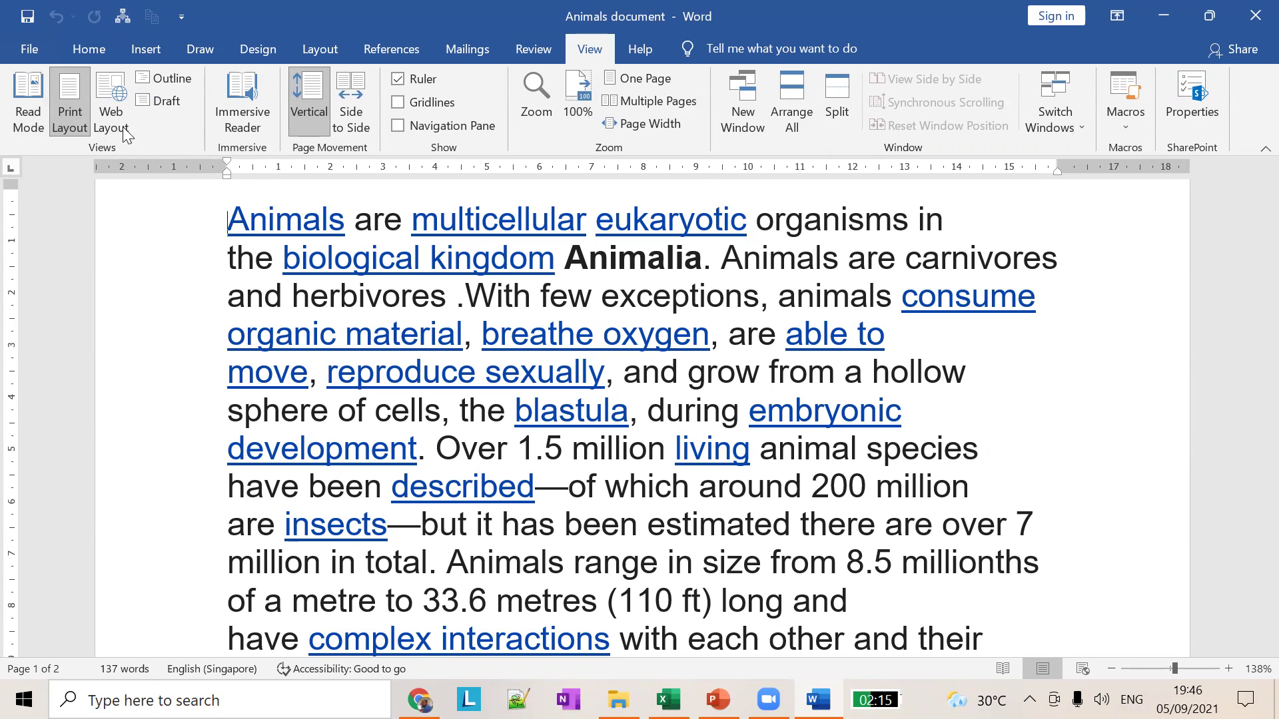
left_click(36, 108)
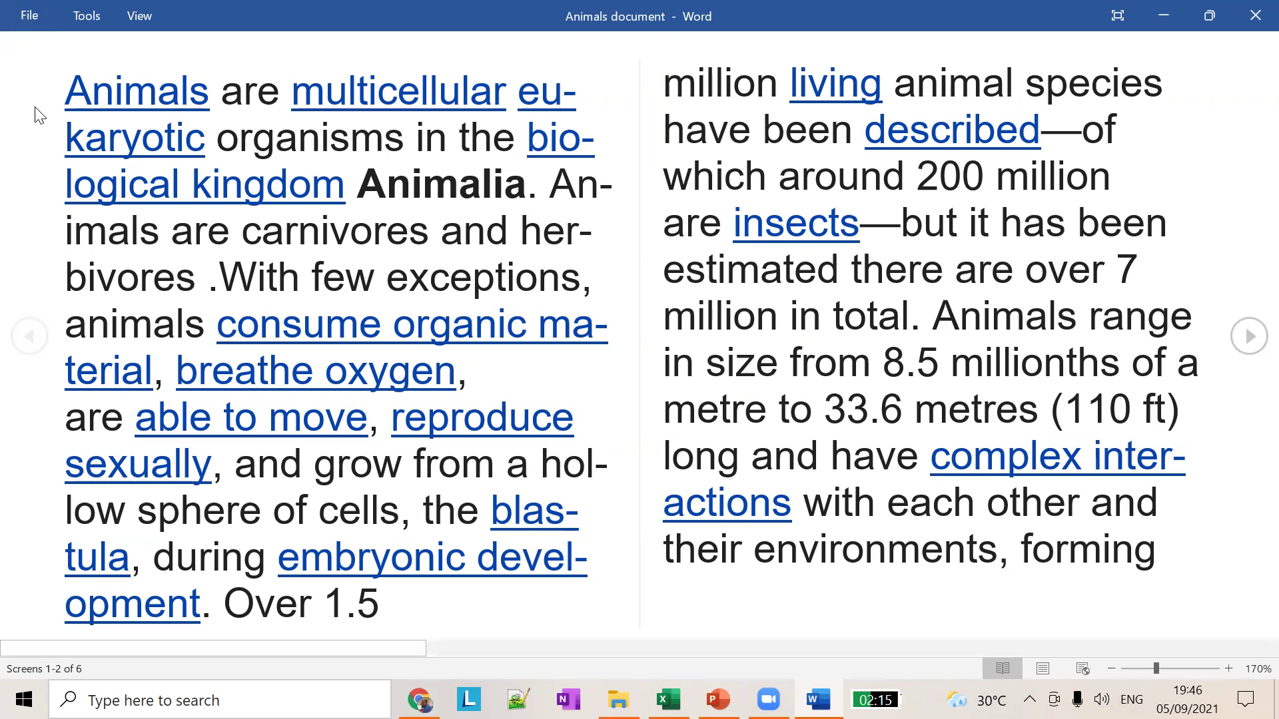
key("Escape")
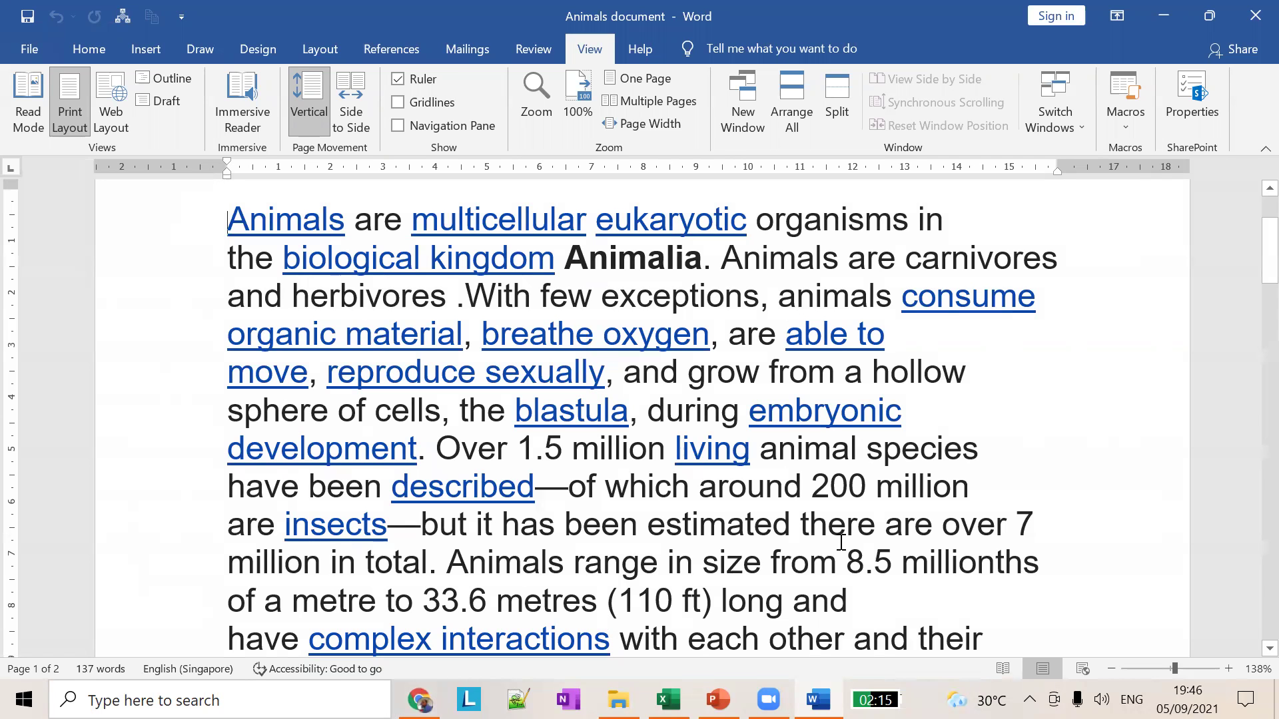
key("alt+Tab")
key("alt+Tab")
key("super+Down")
key("super+Down")
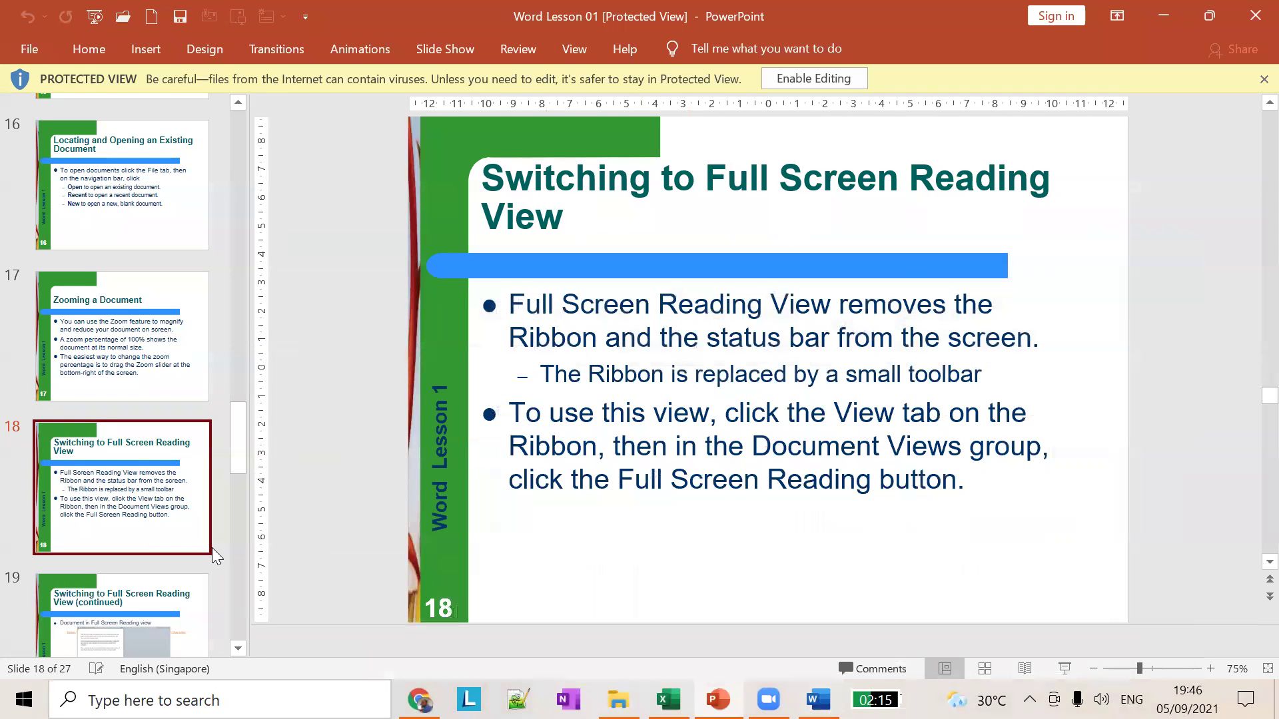
Step: Show slide 19, the Full Screen Reading View example, and zoom the slide pane to 100%
scroll(212, 548, "down", 1)
left_click(174, 558)
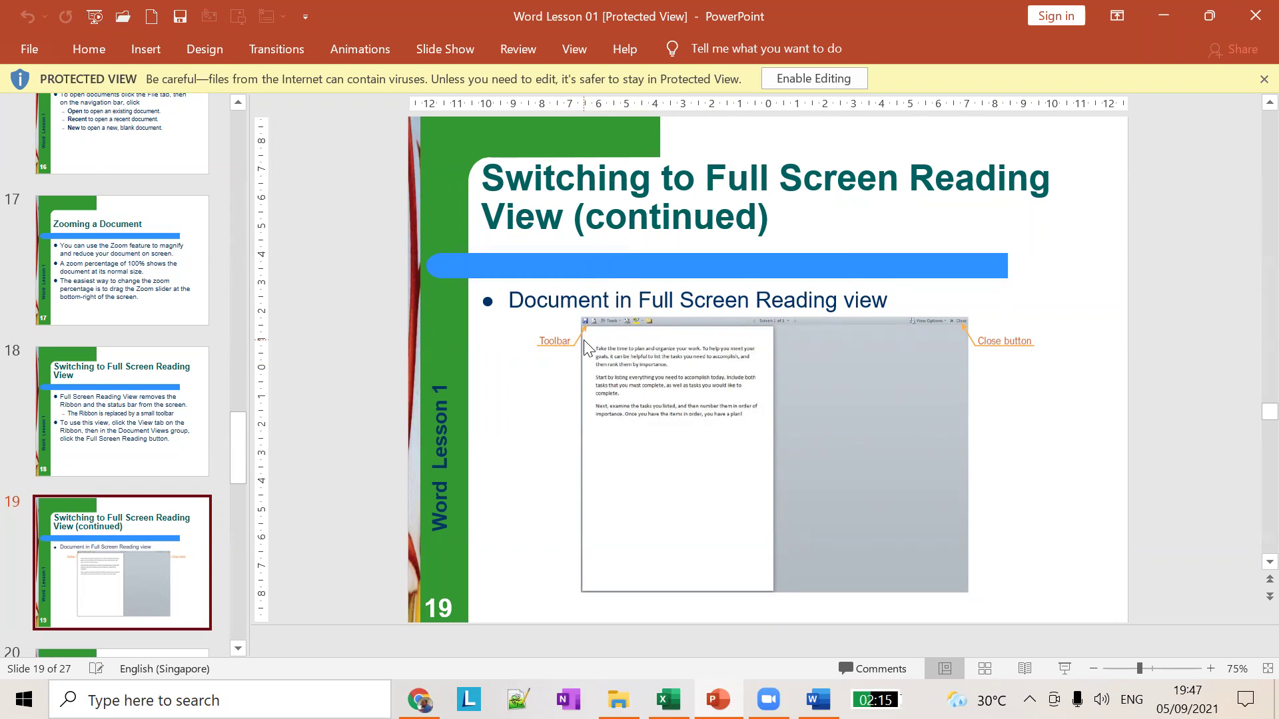
scroll(772, 350, "up", 3, "ctrl")
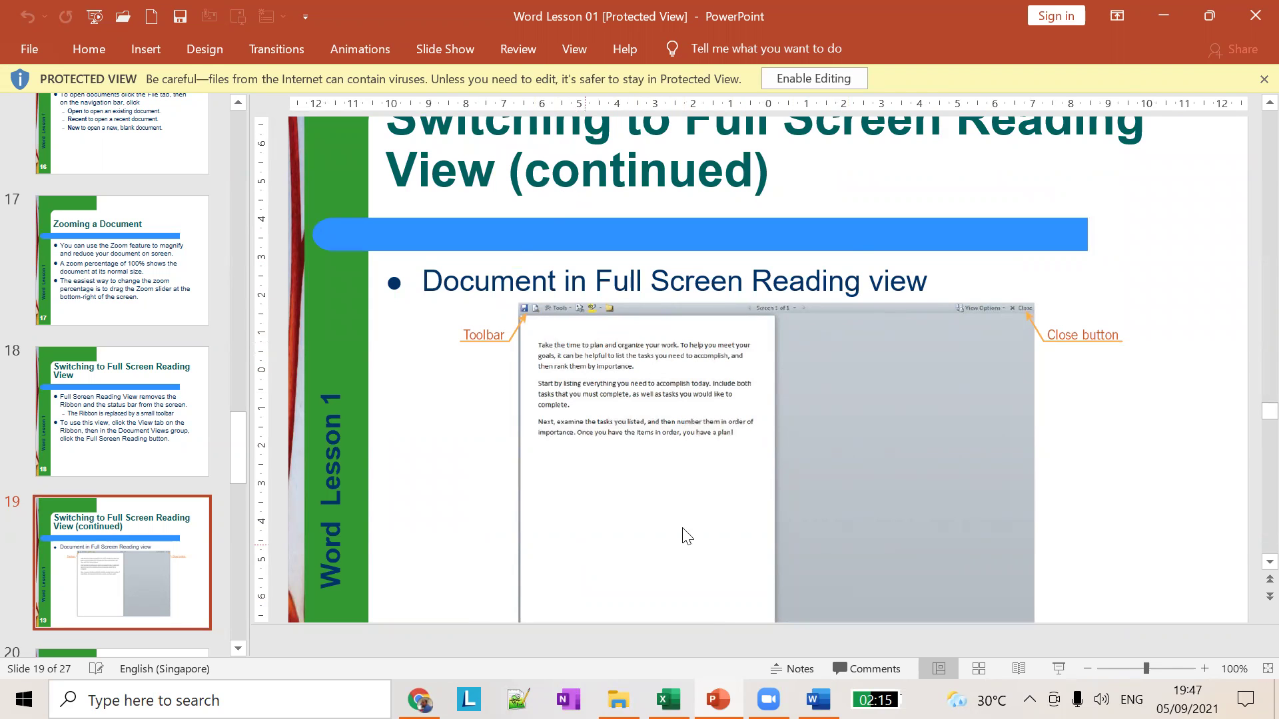
key("alt+Tab")
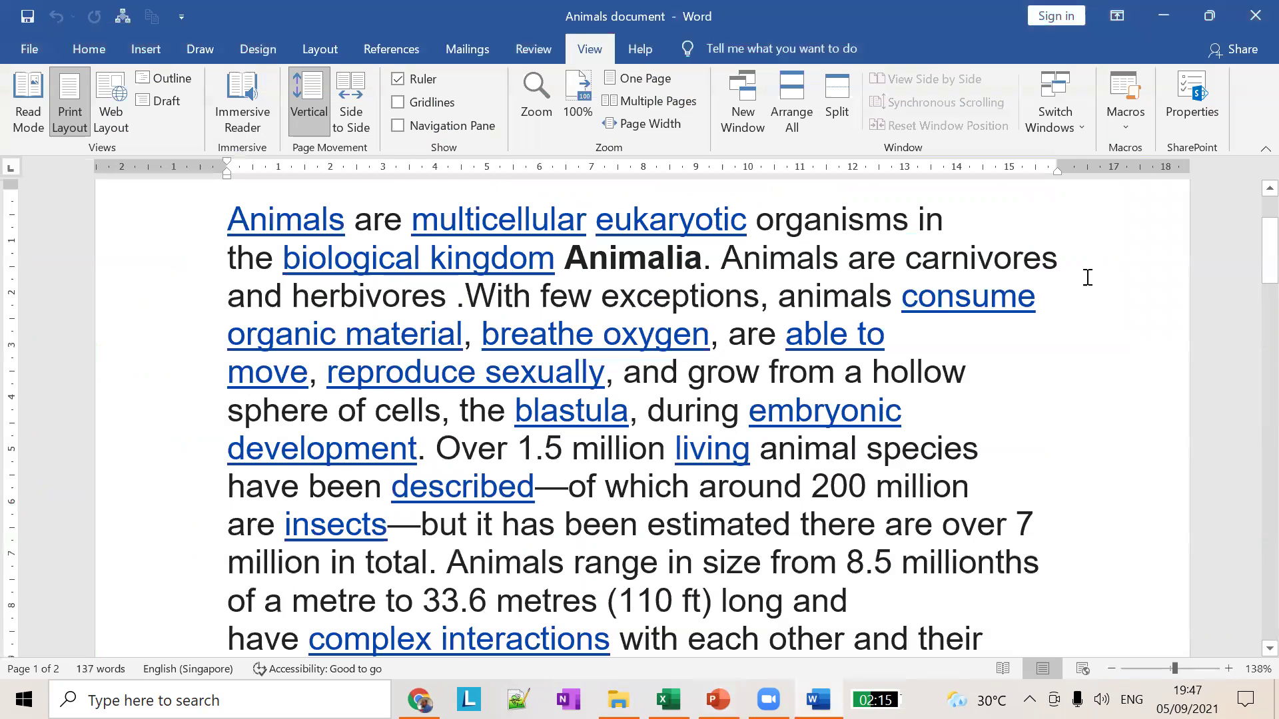
left_click(999, 667)
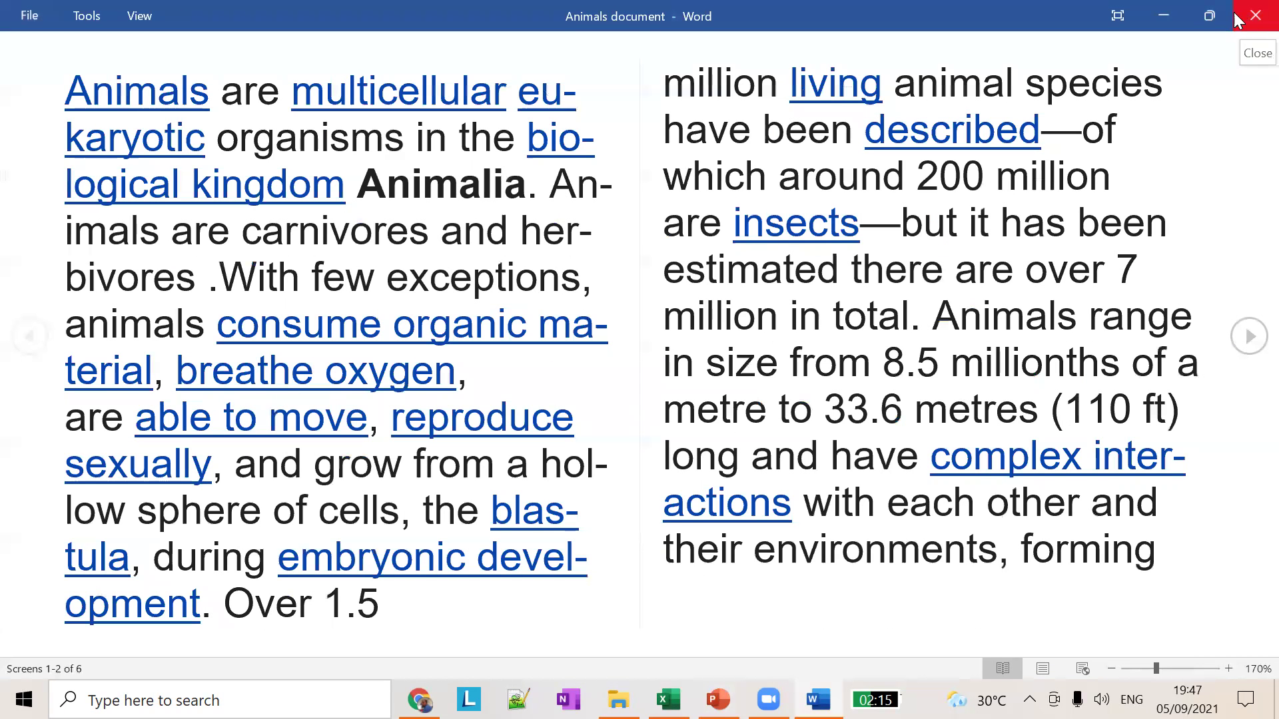
left_click(1111, 16)
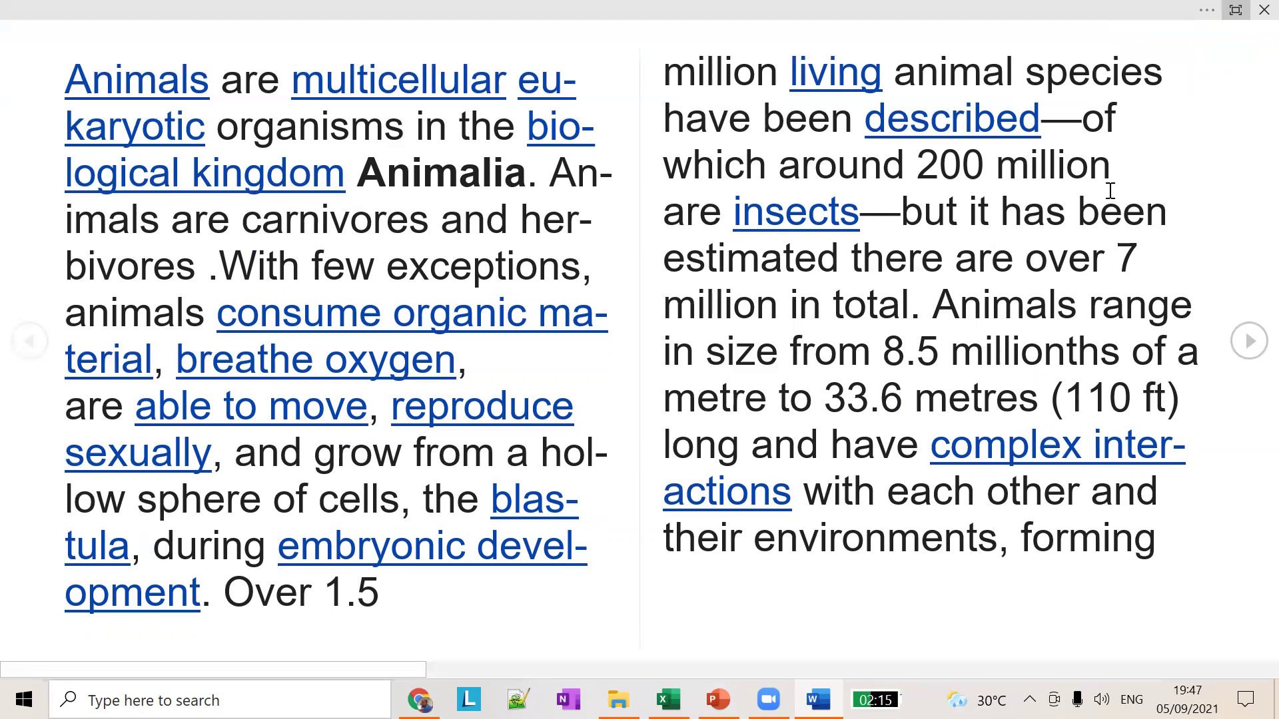
left_click(1206, 10)
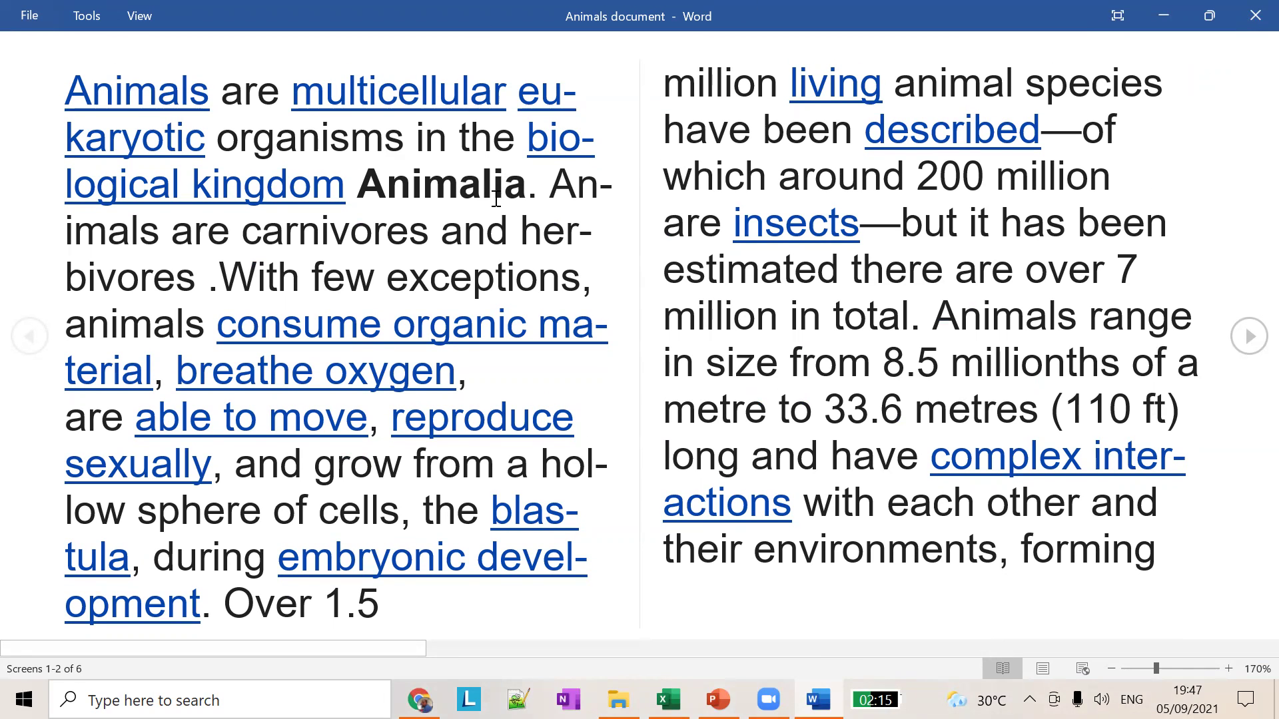
key("Escape")
key("alt+Tab")
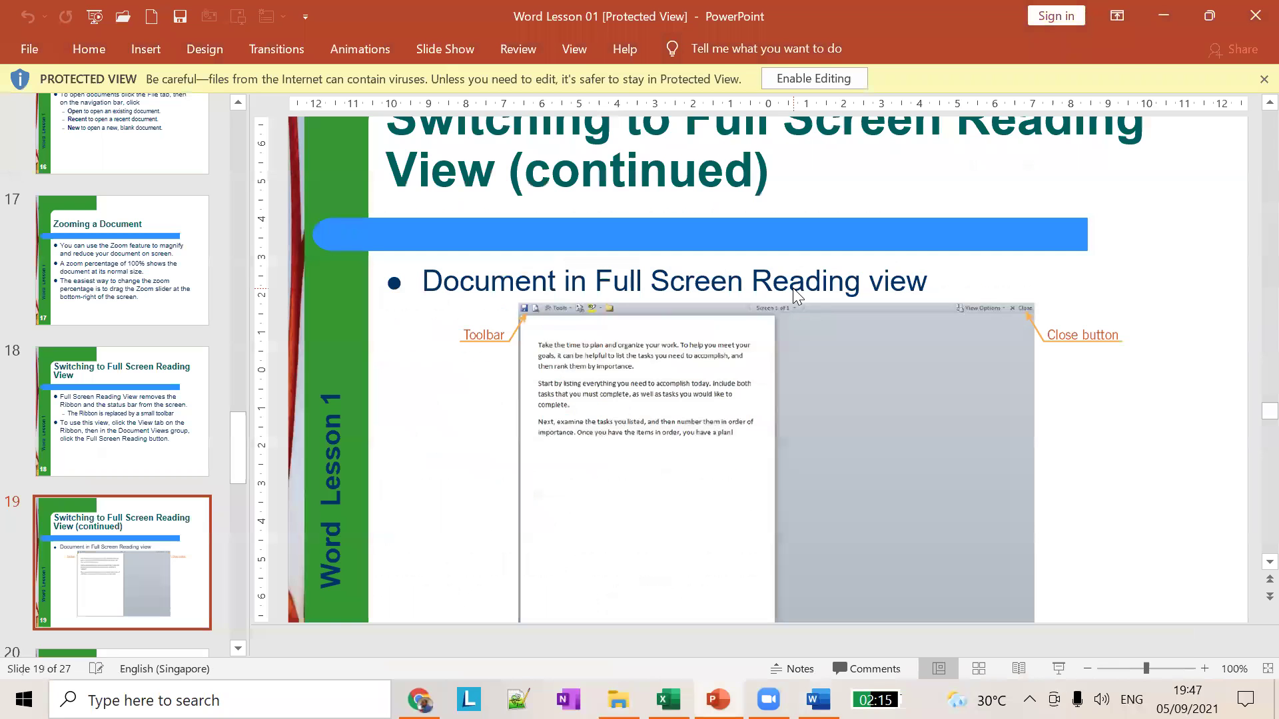
Step: Scroll the thumbnail pane and select slide 20, 'Selecting a Page Orientation'
scroll(167, 532, "down", 3)
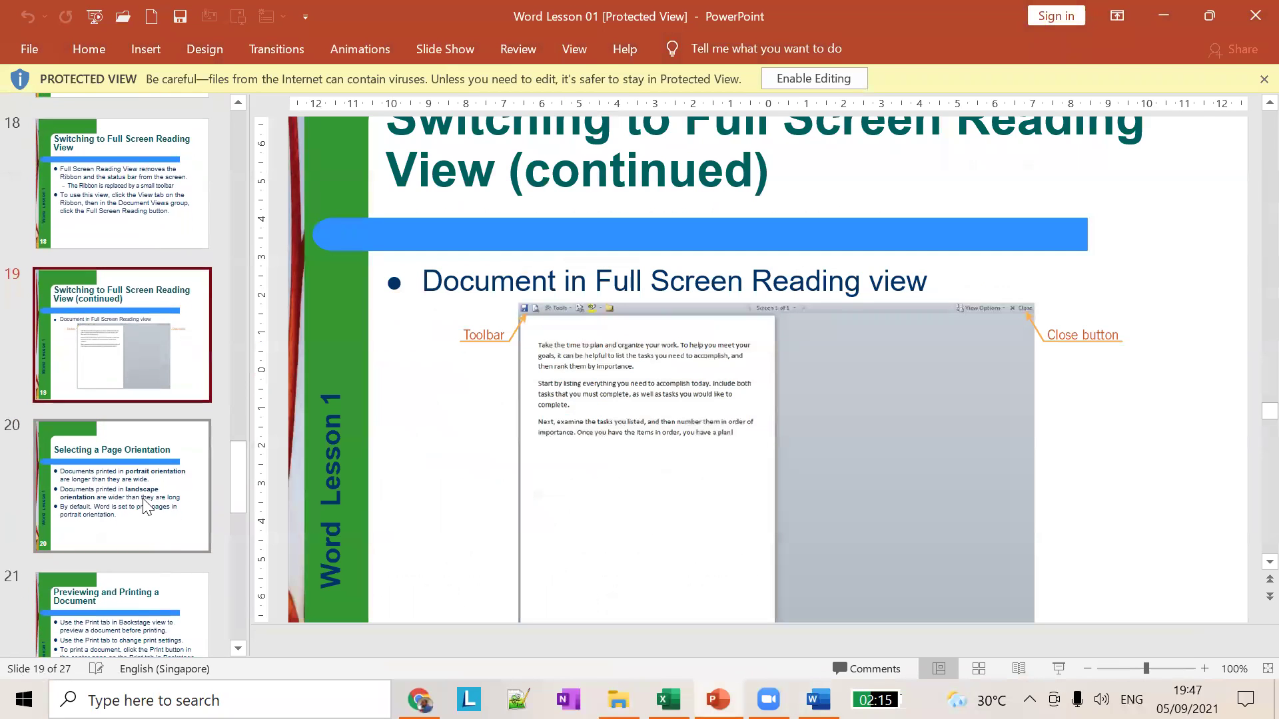
scroll(147, 506, "down", 10)
scroll(149, 502, "down", 2)
scroll(149, 502, "up", 12)
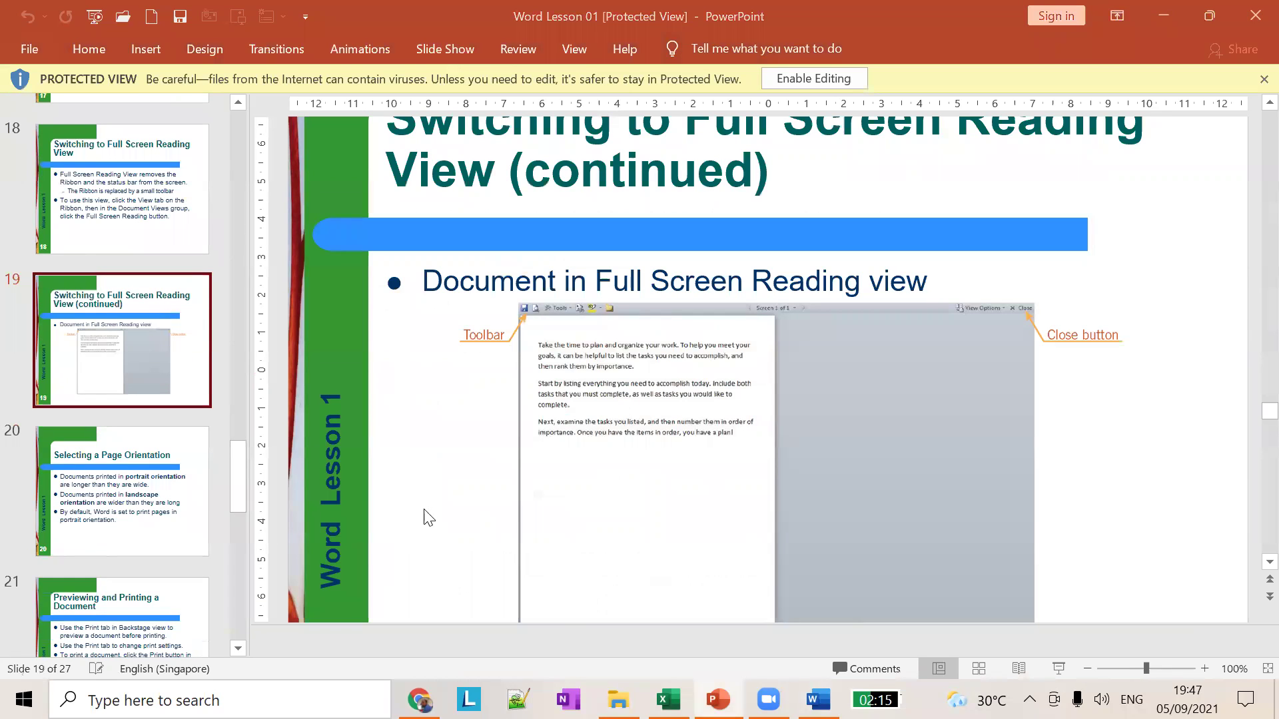
left_click(141, 501)
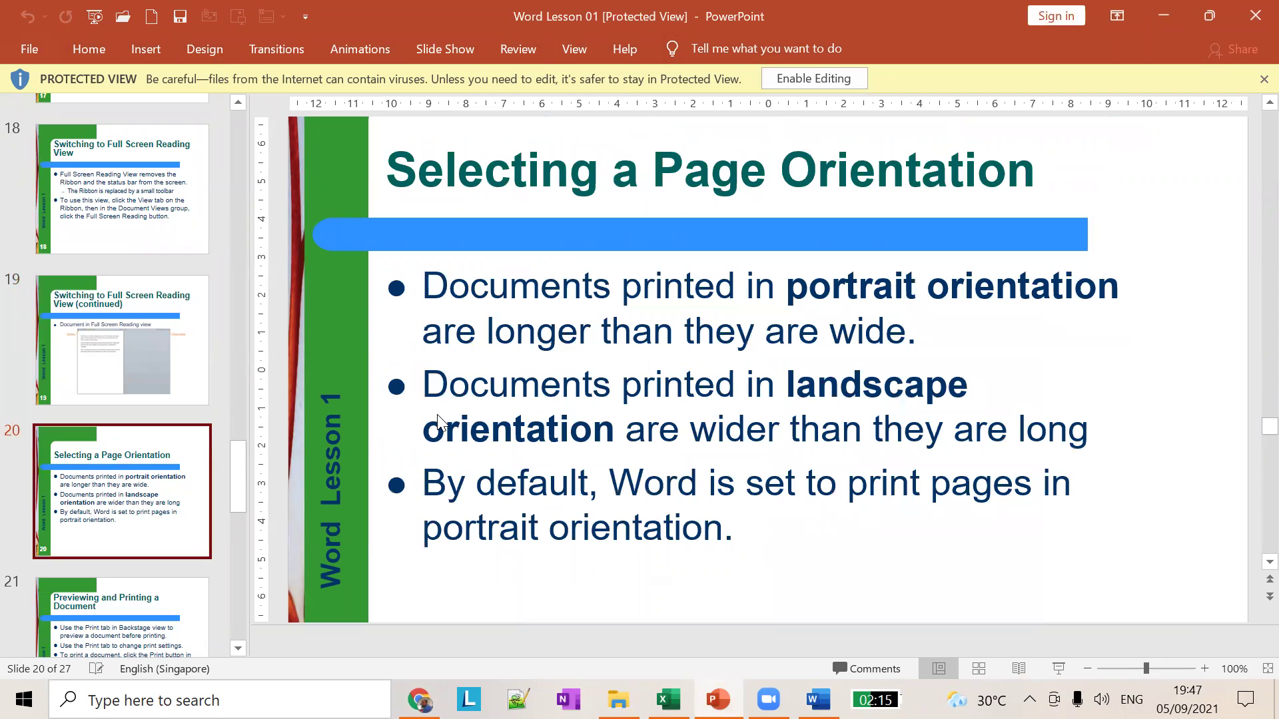
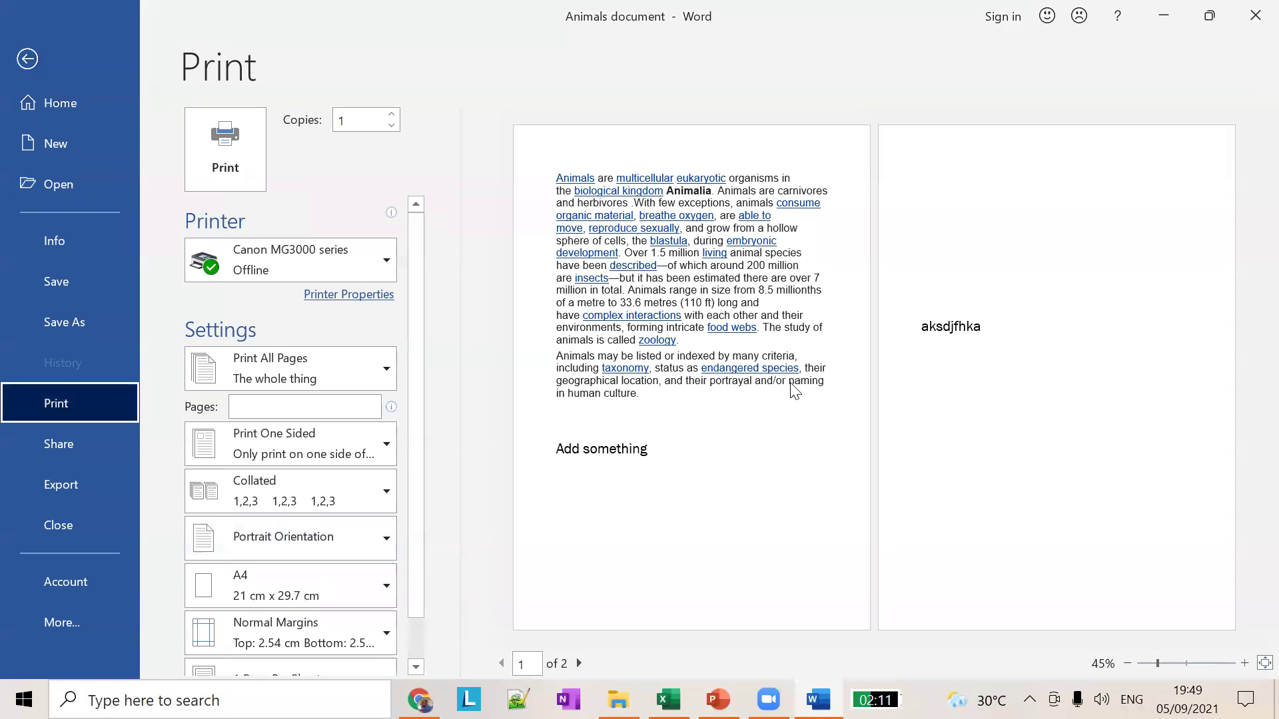
Step: Change the Animals printout from the orientation dropdown to Landscape Orientation on A4
left_click(326, 526)
left_click(297, 629)
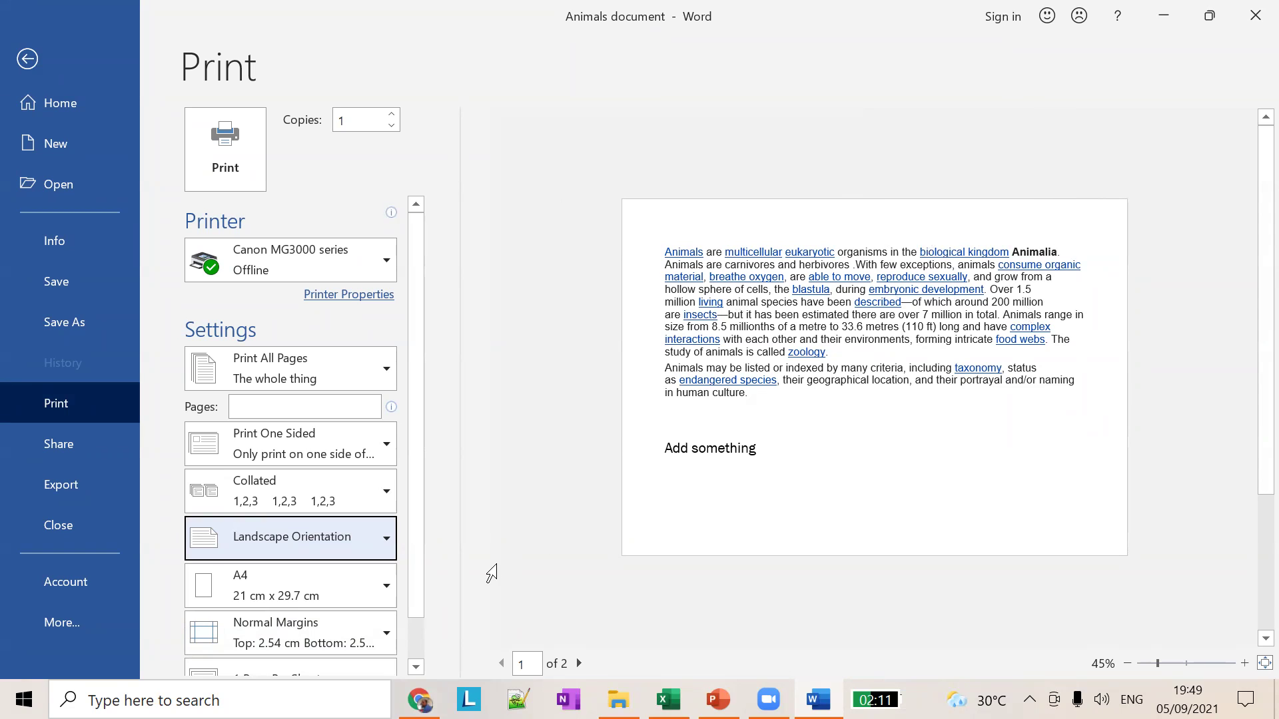
left_click(371, 546)
left_click(337, 581)
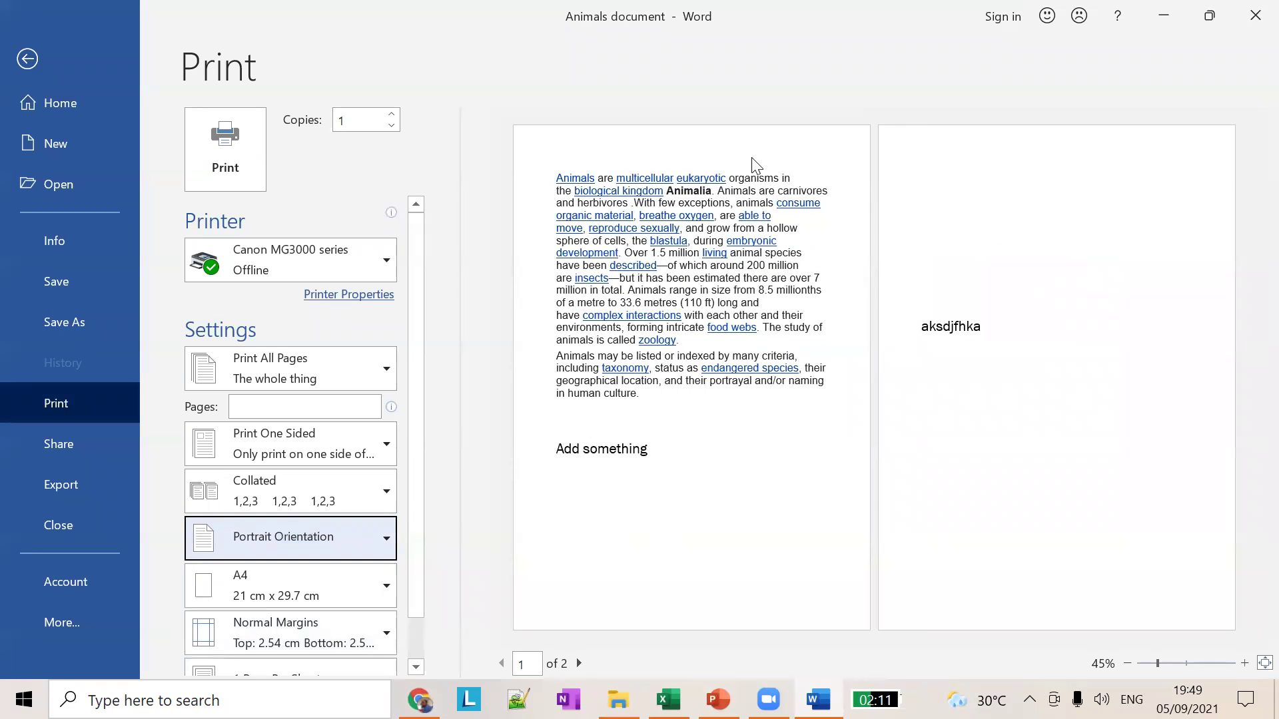
left_click(334, 539)
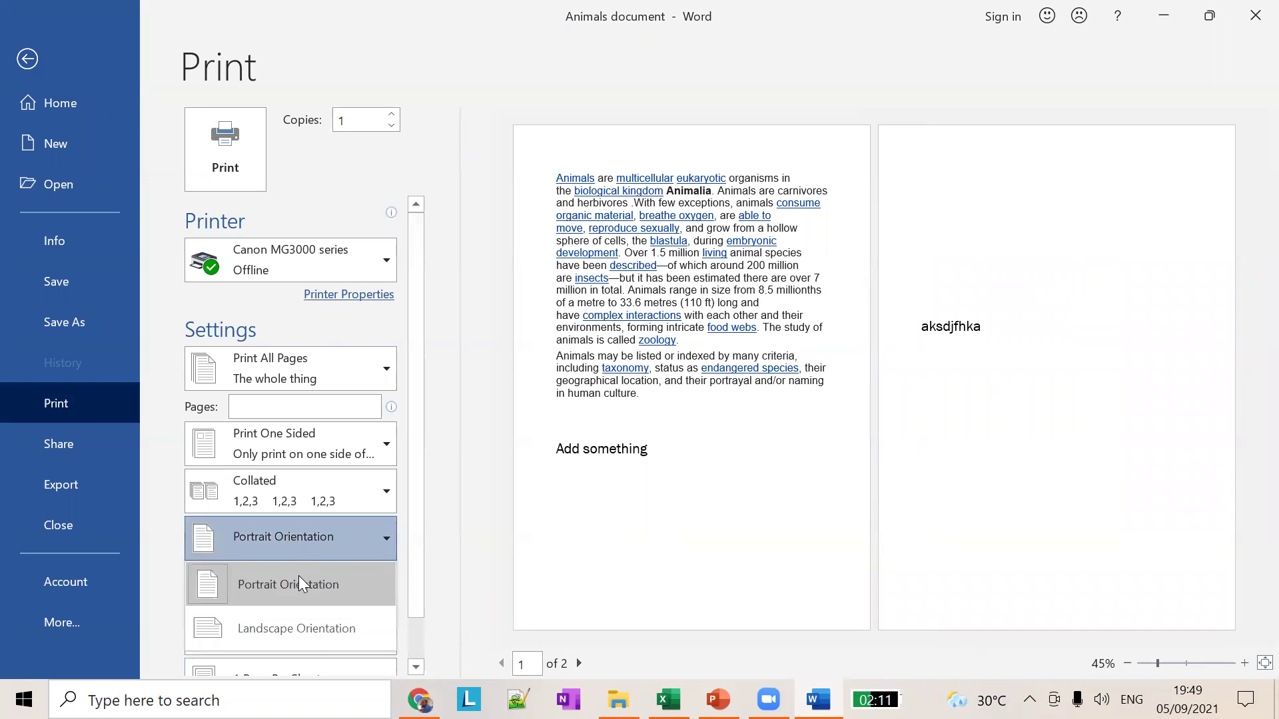
left_click(286, 626)
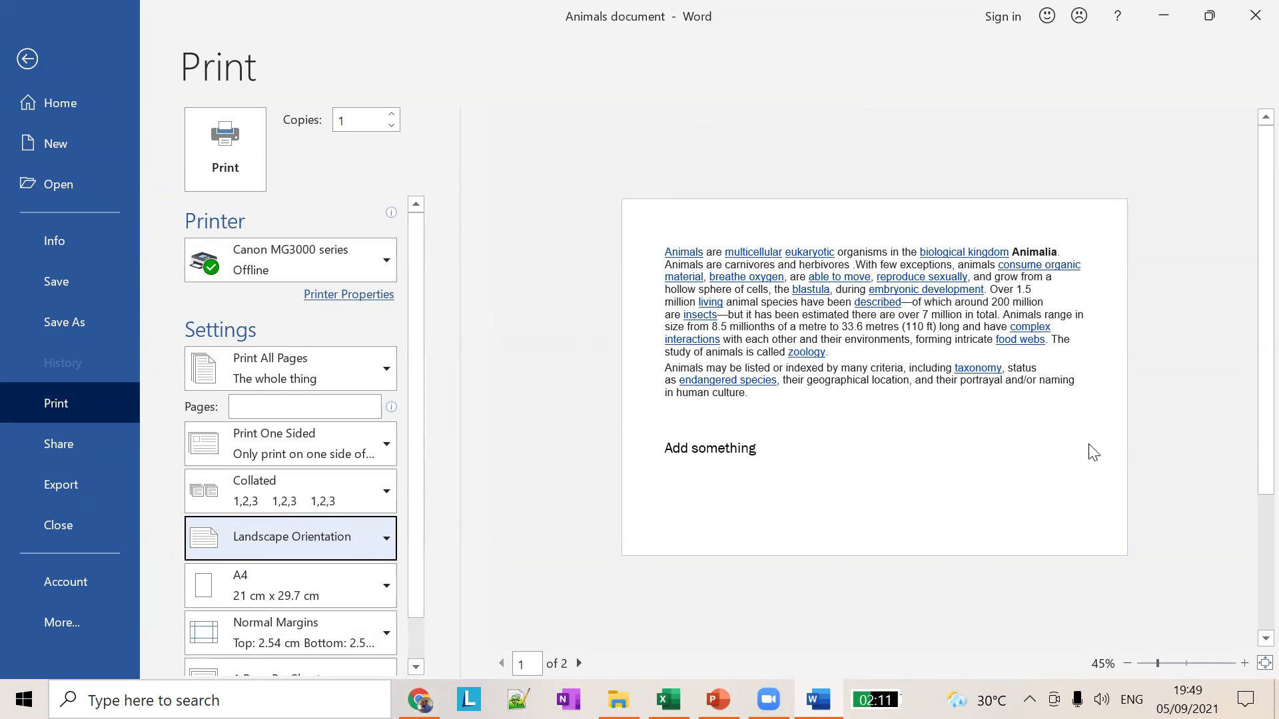
scroll(1089, 450, "down", 2)
scroll(657, 420, "up", 2)
scroll(336, 603, "down", 1)
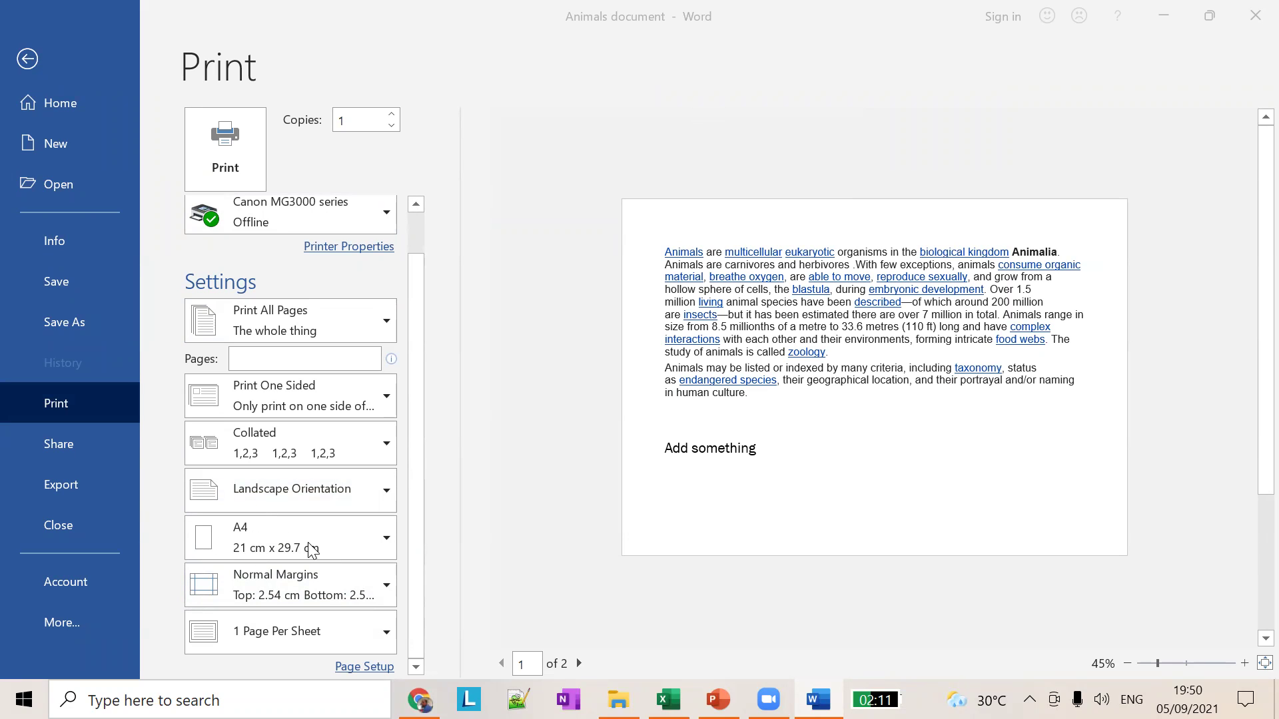
left_click(389, 534)
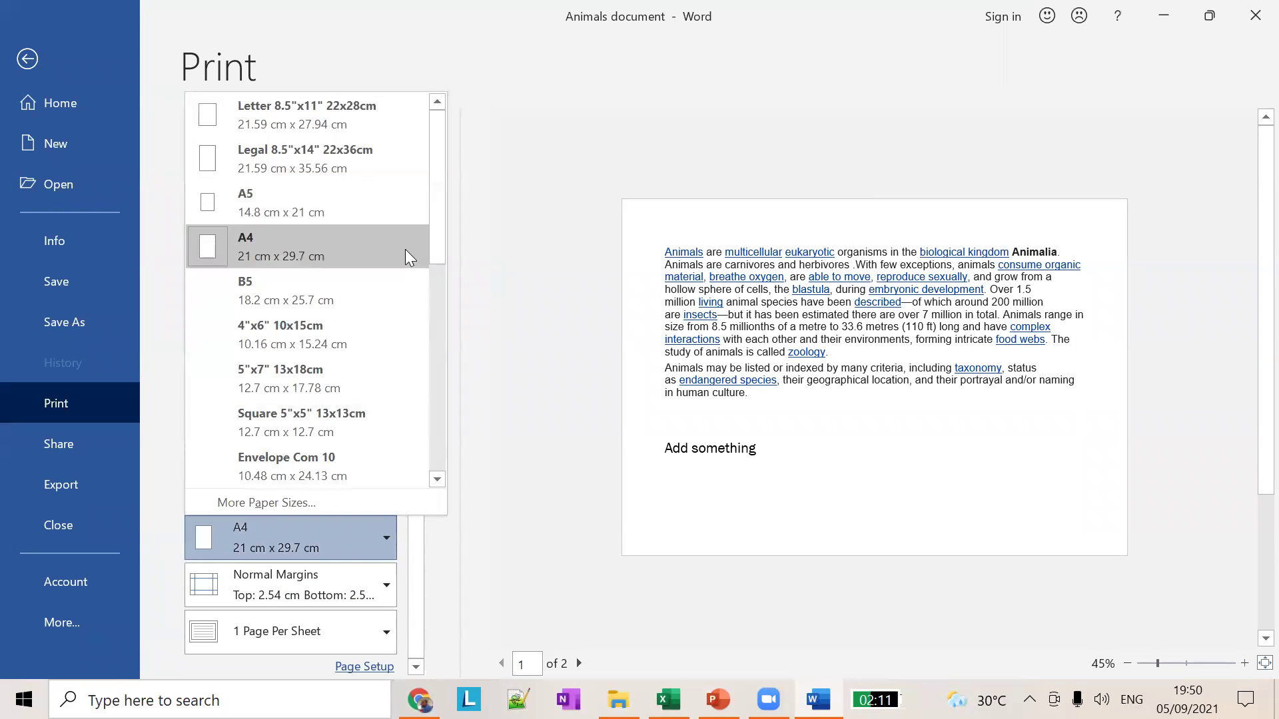
key("Escape")
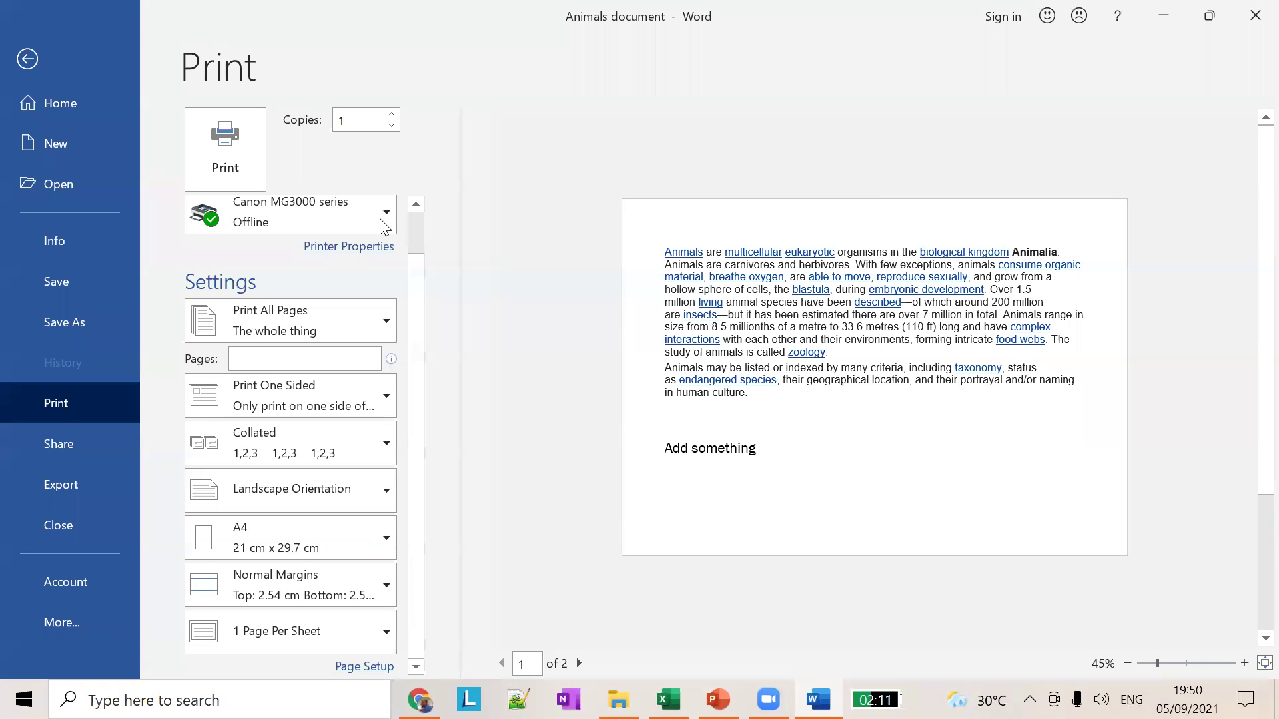
left_click(364, 553)
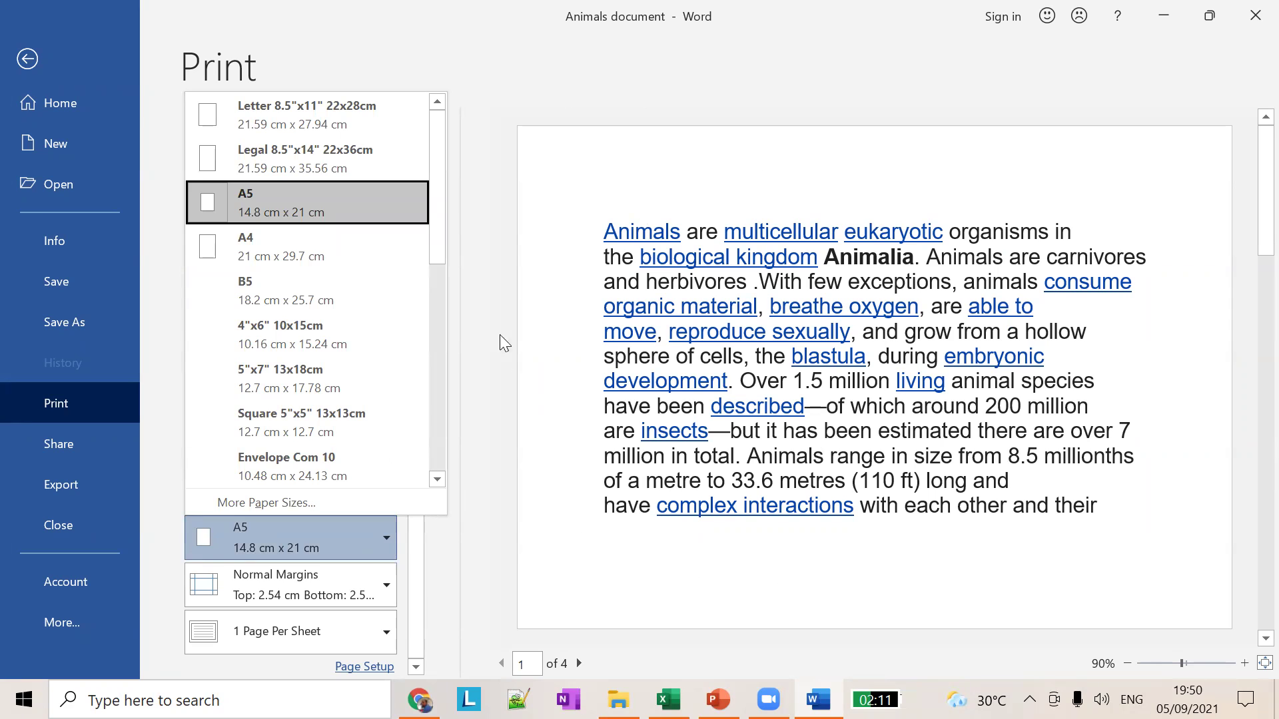
left_click(321, 168)
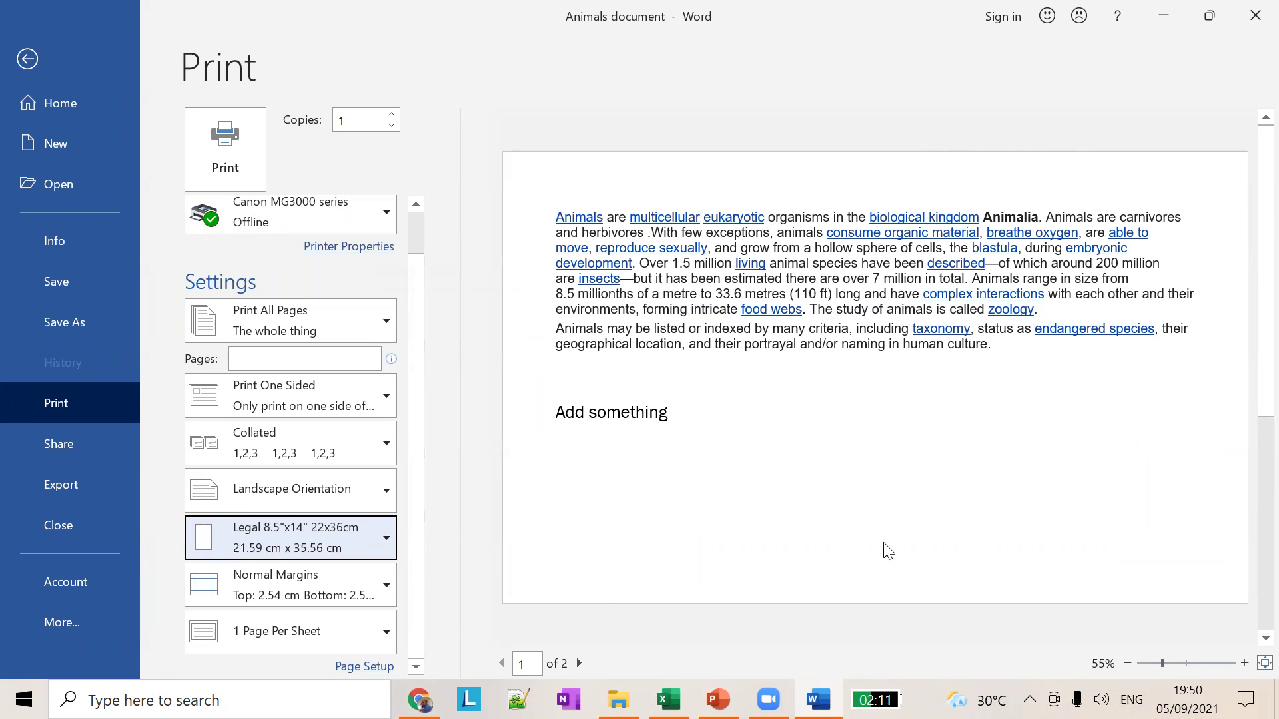
scroll(1125, 513, "down", 2)
scroll(1204, 524, "up", 2)
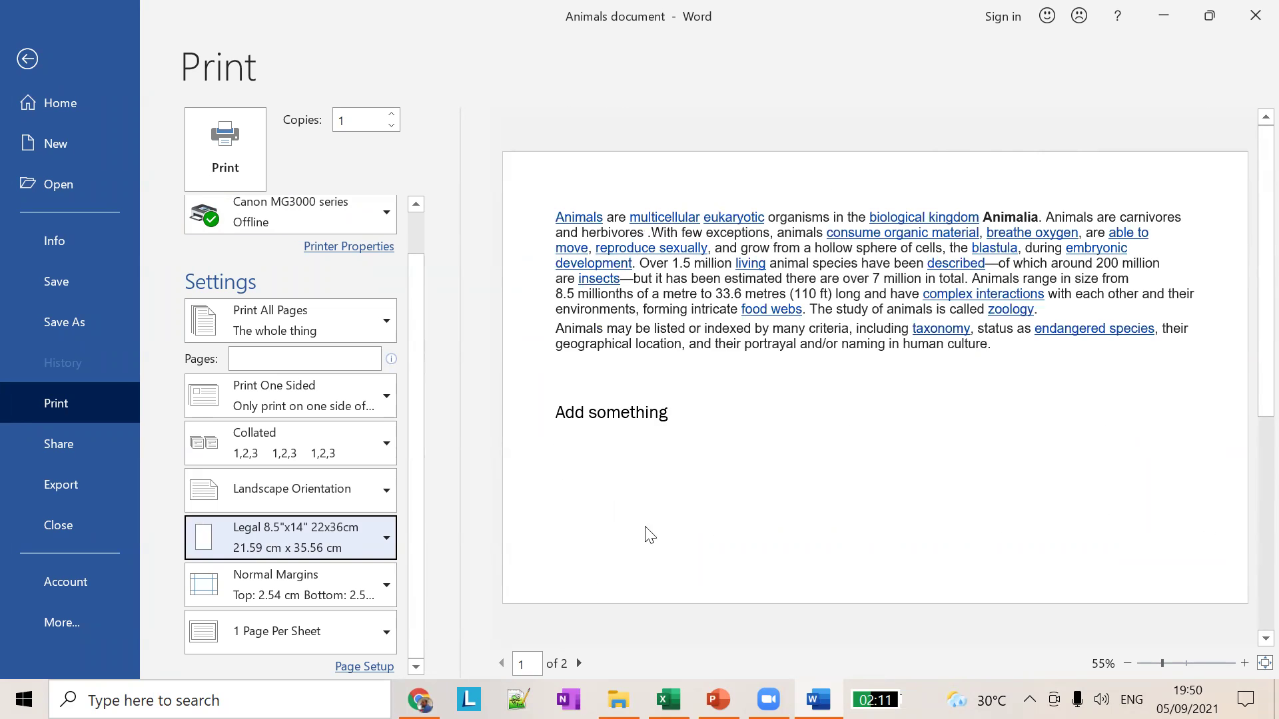
left_click(359, 531)
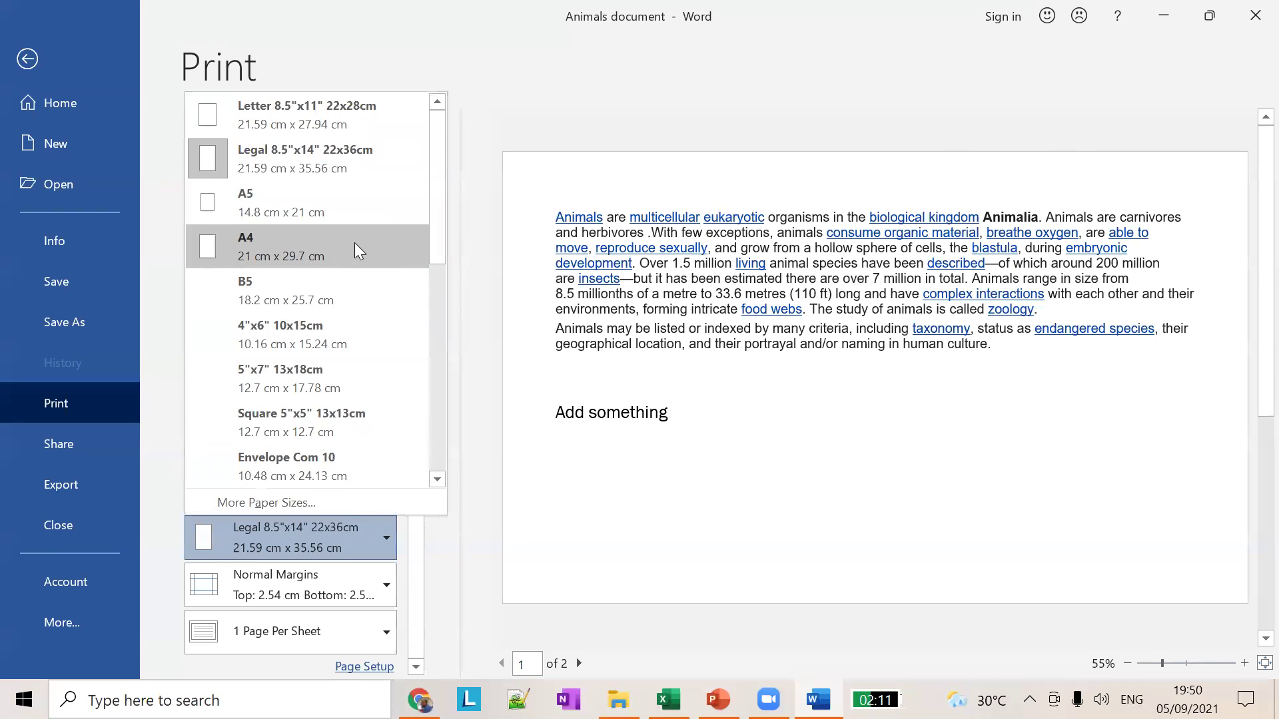
left_click(353, 247)
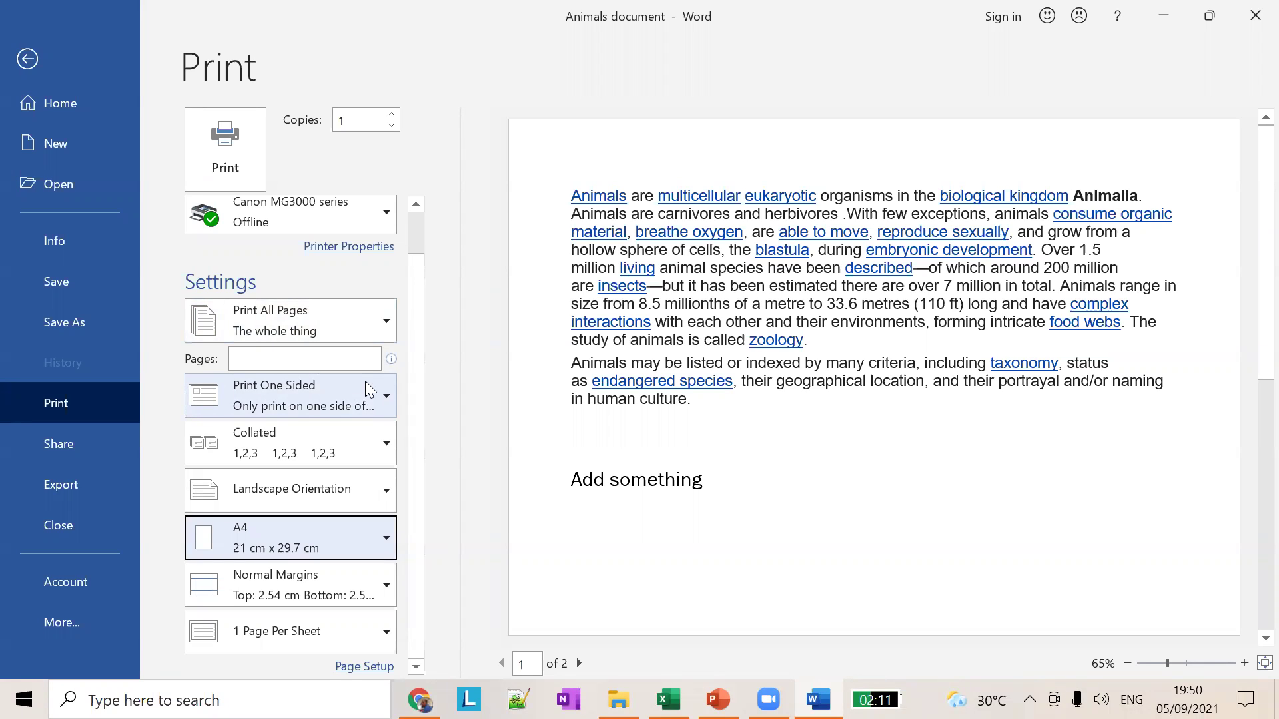
left_click(367, 390)
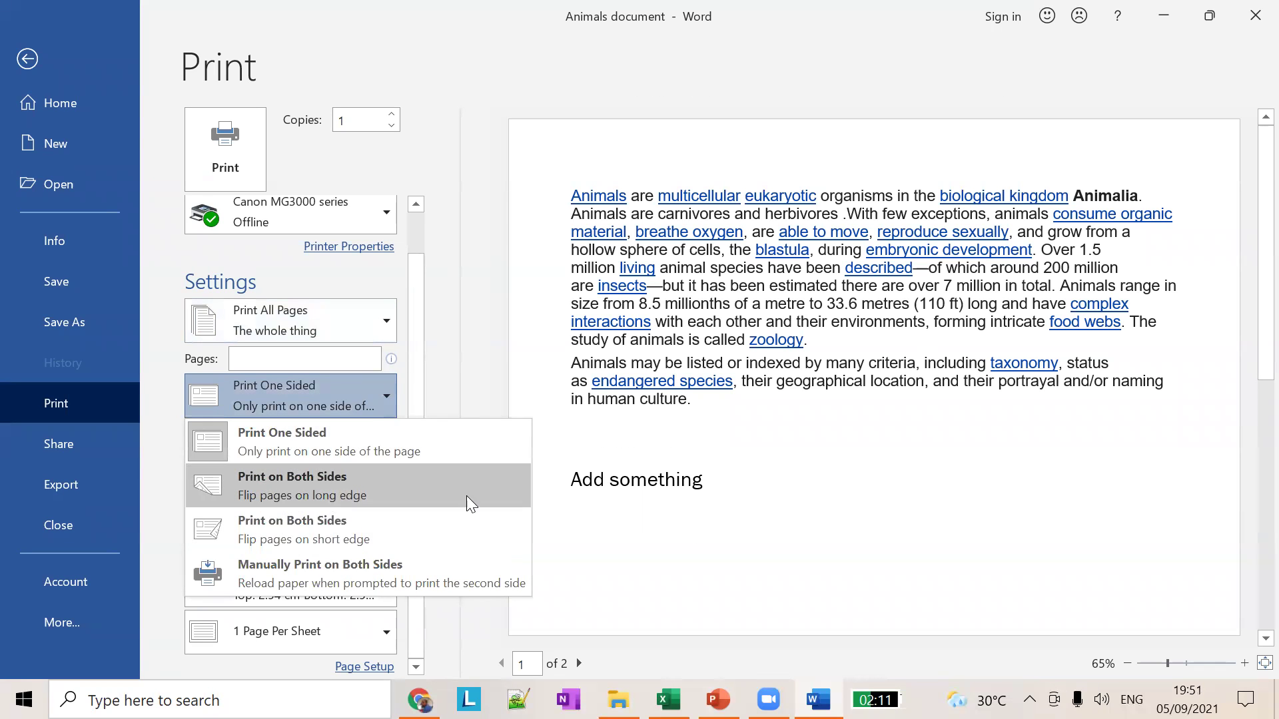
left_click(466, 363)
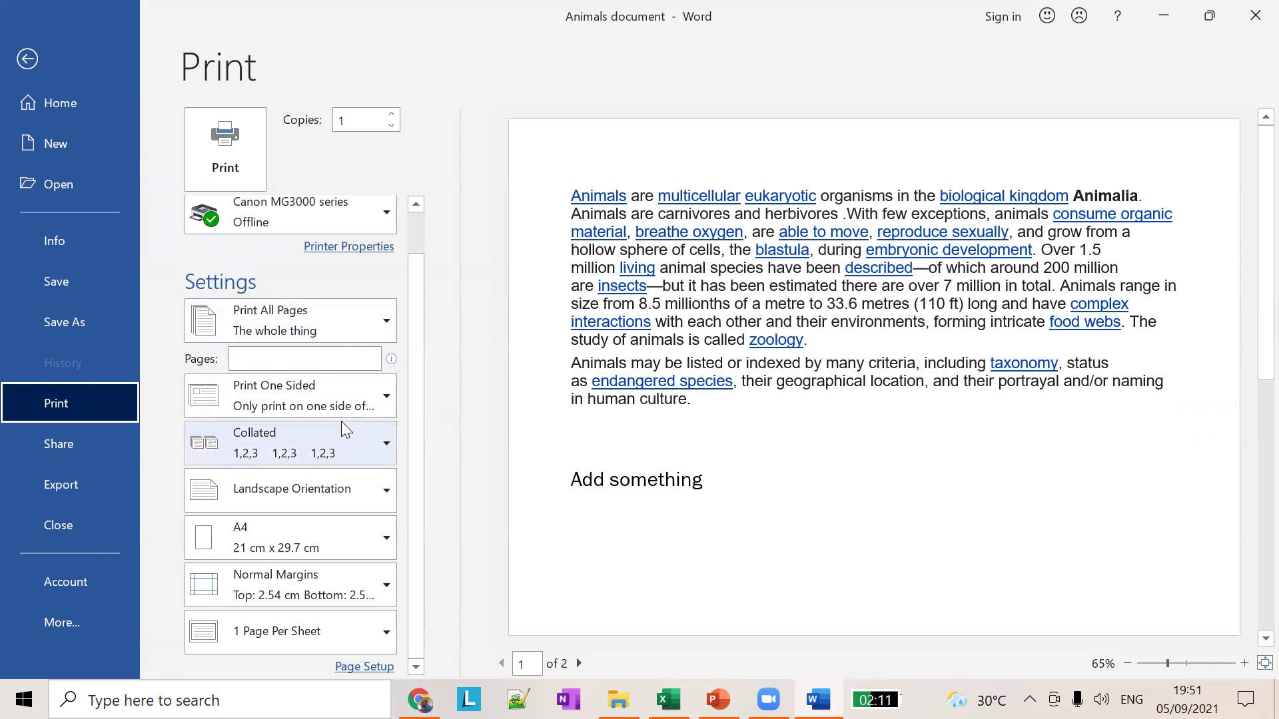
left_click(339, 311)
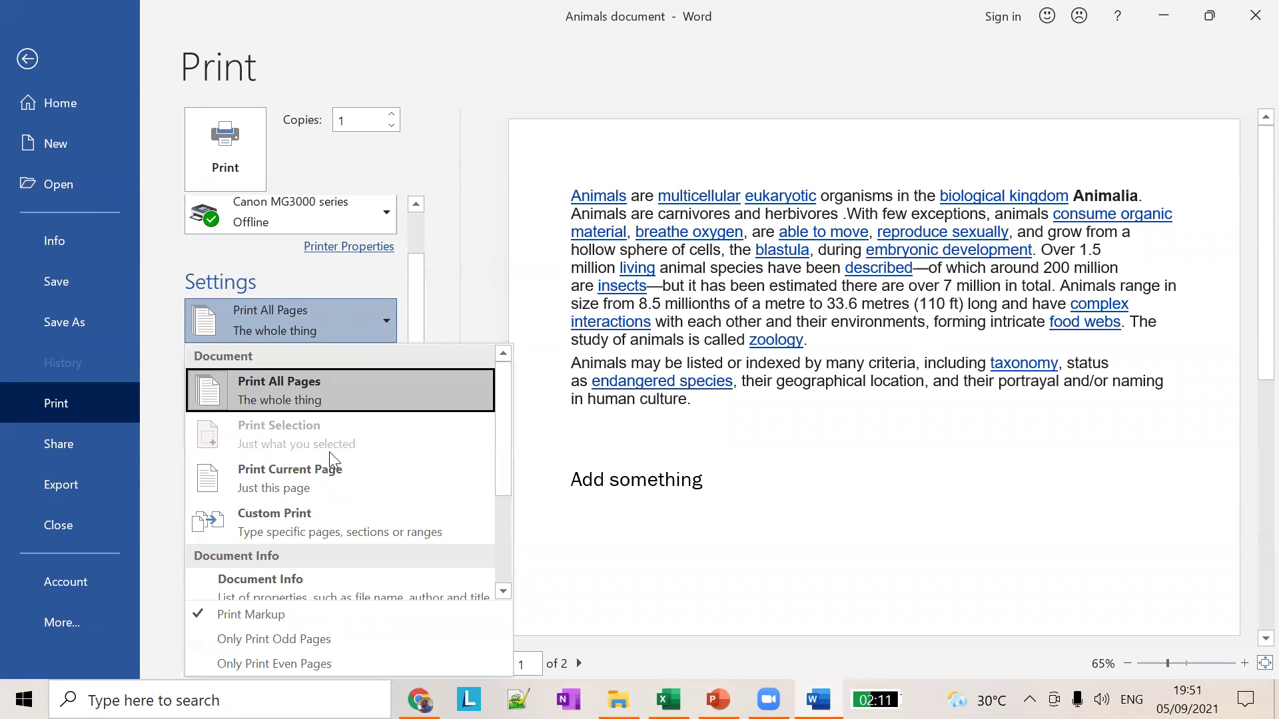
left_click(449, 276)
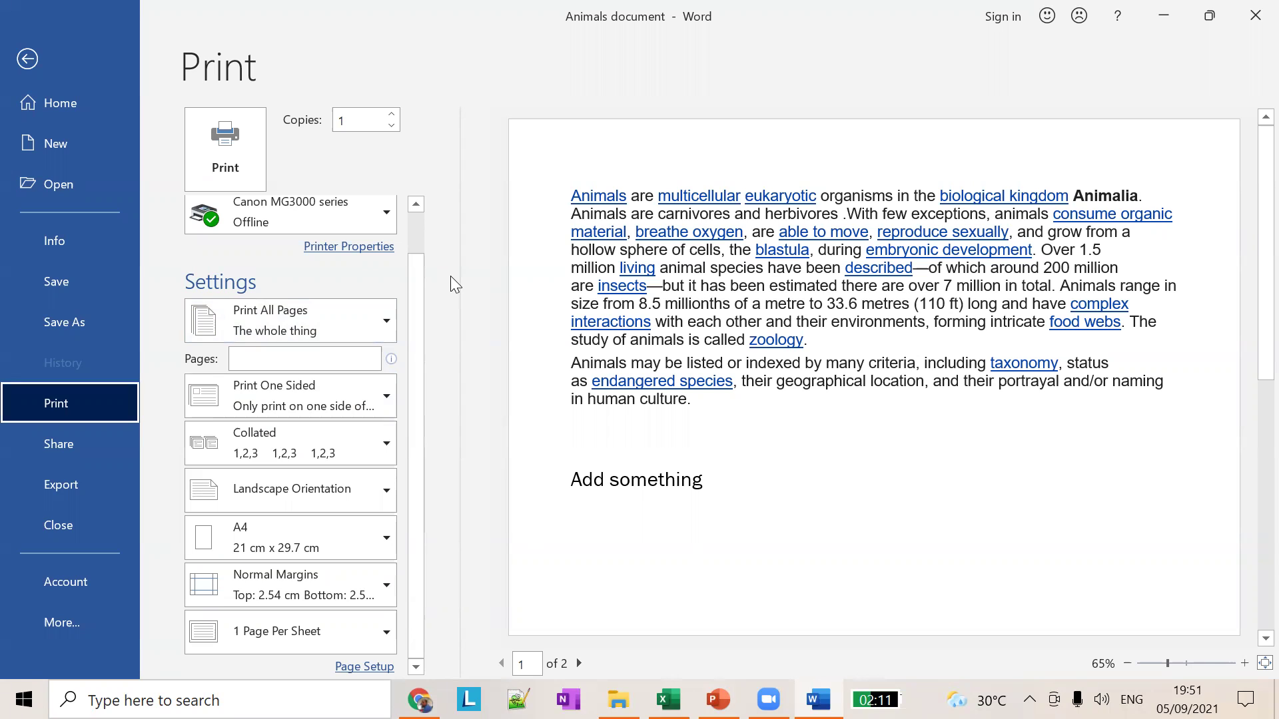
left_click(358, 321)
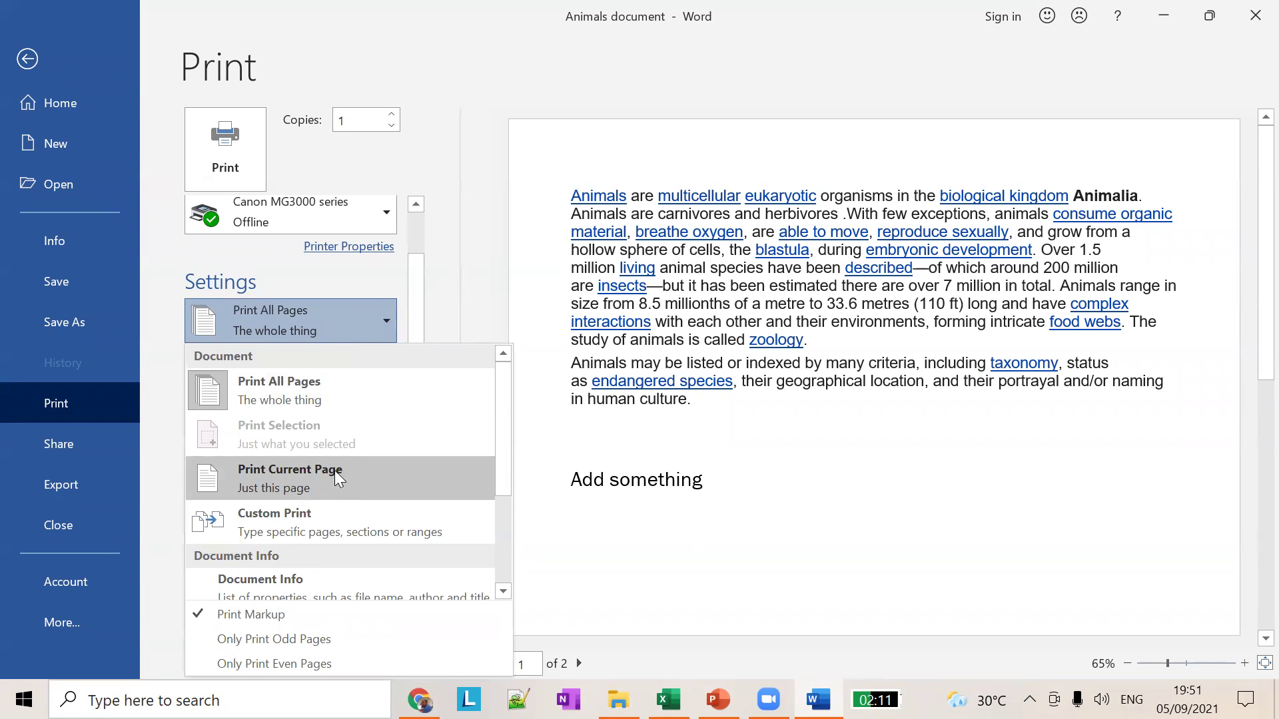
left_click(491, 310)
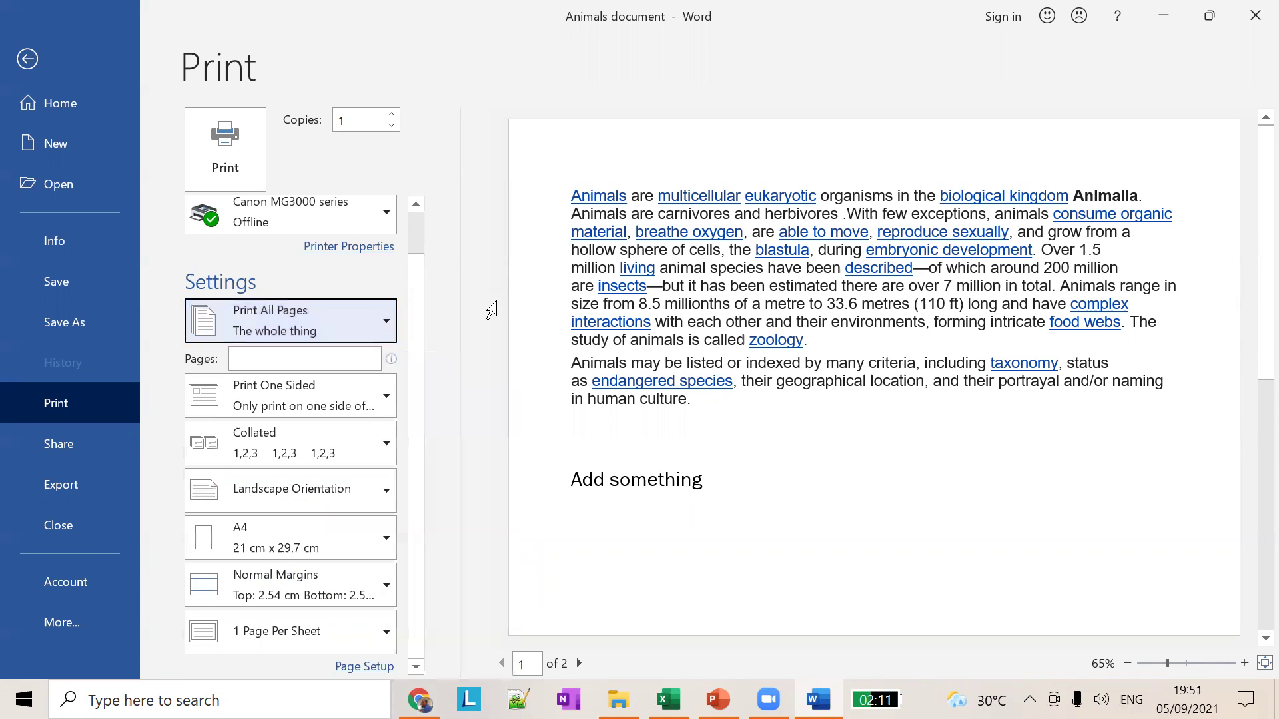
left_click(391, 113)
left_click(392, 114)
left_click(392, 114)
left_click(391, 114)
left_click(392, 114)
left_click(391, 114)
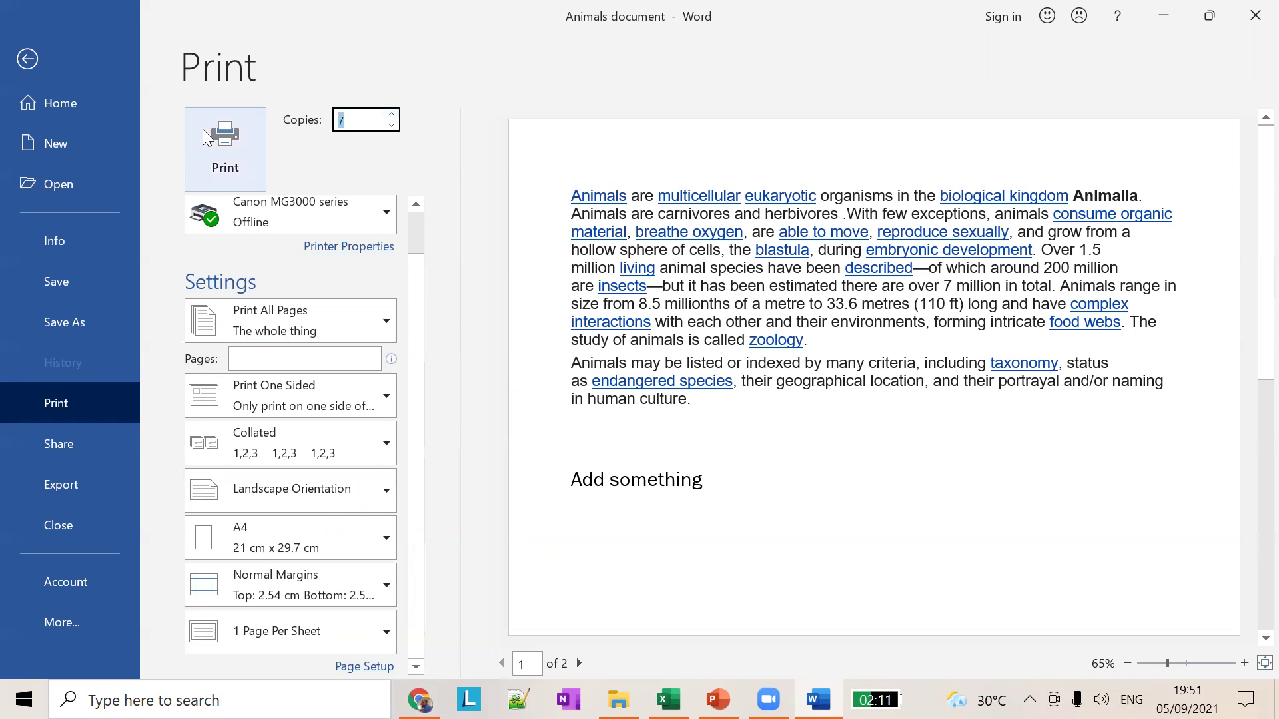
type("600")
key("BackSpace")
key("BackSpace")
key("BackSpace")
left_click(407, 73)
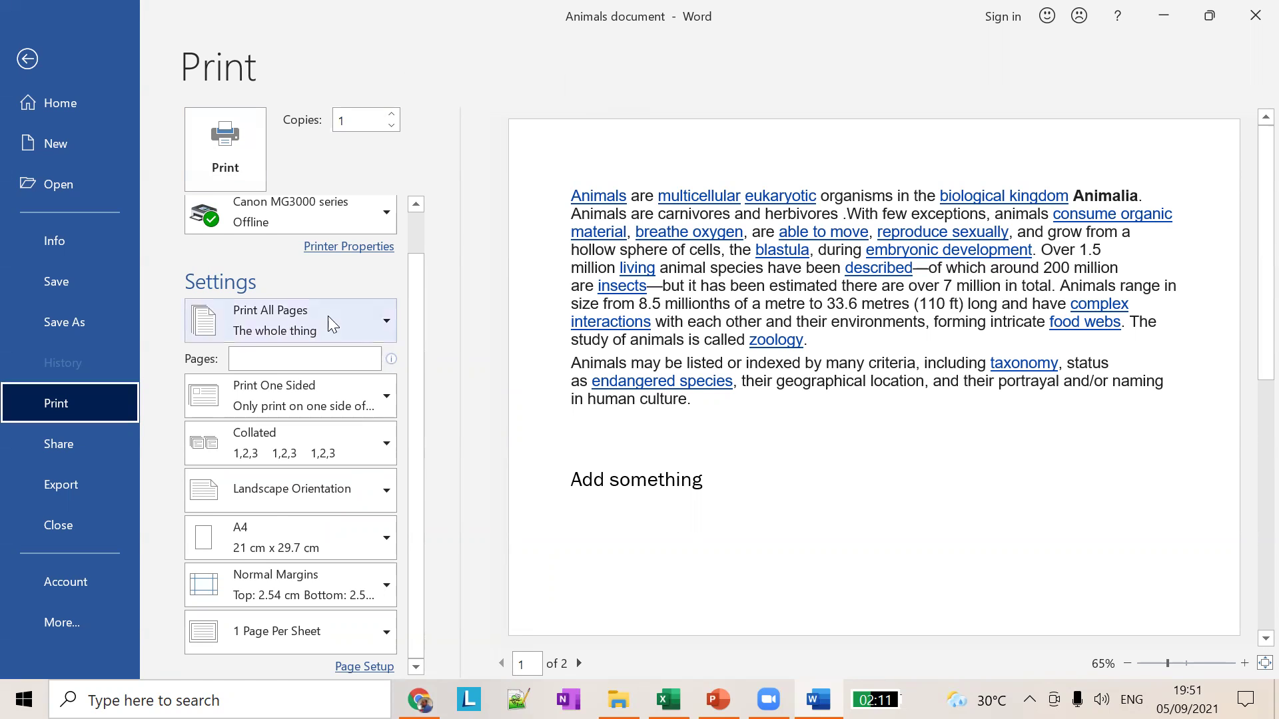
scroll(331, 318, "up", 1)
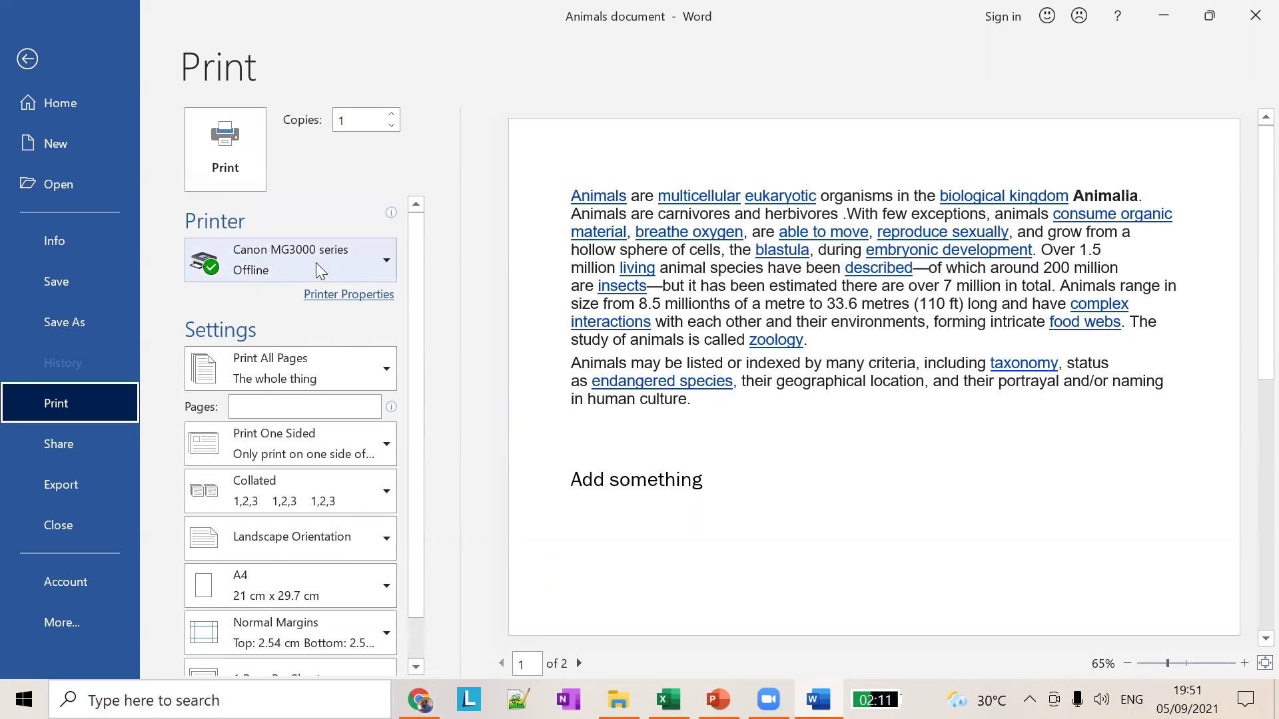
mouse_move(316, 262)
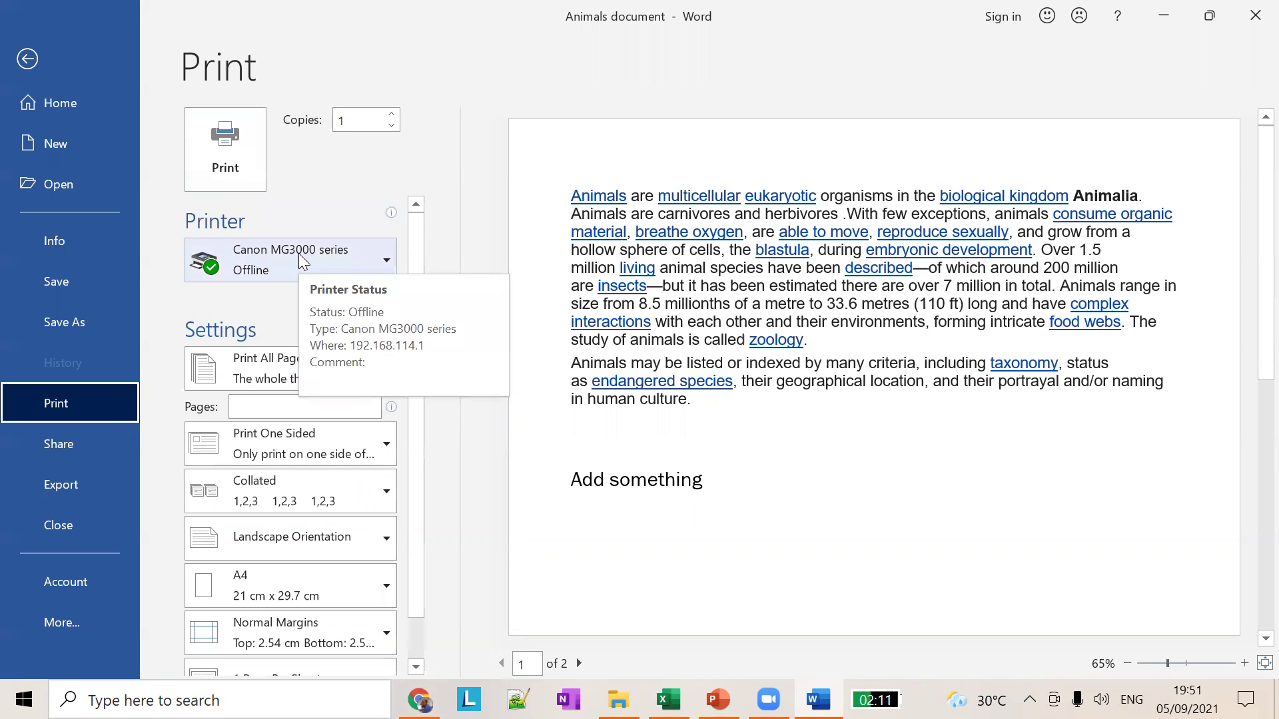
left_click(339, 261)
left_click(458, 235)
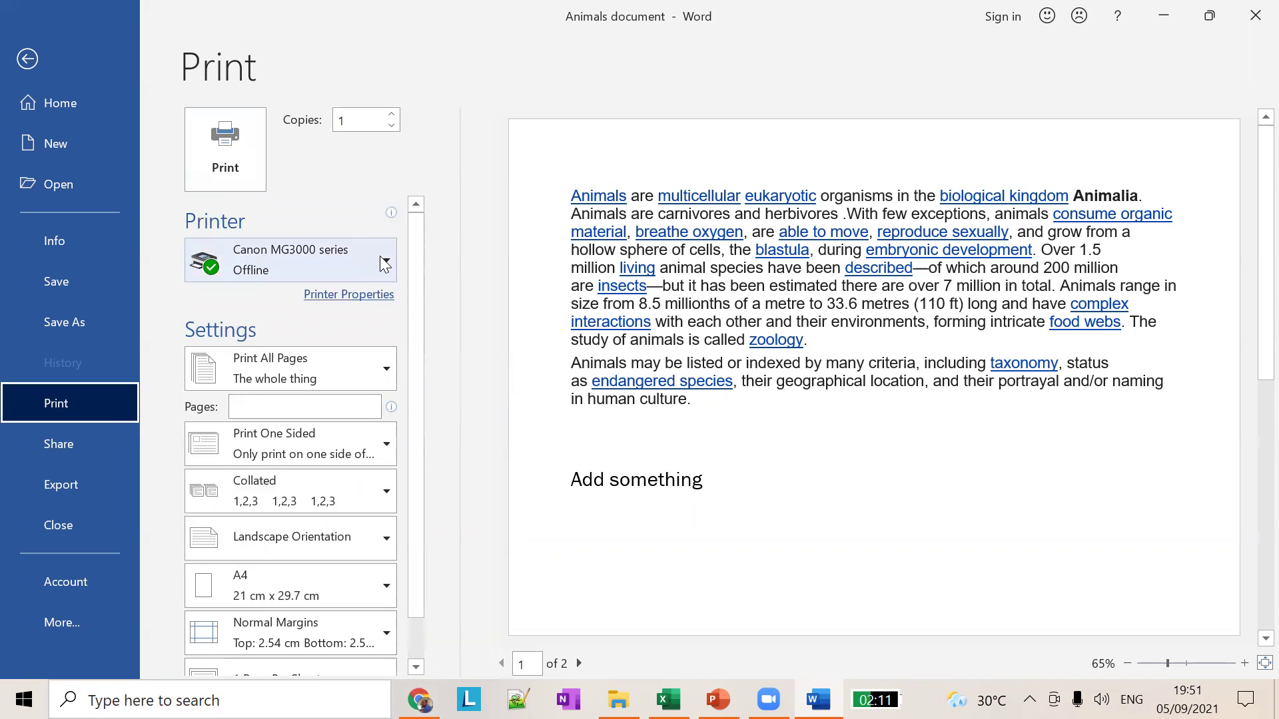
mouse_move(381, 257)
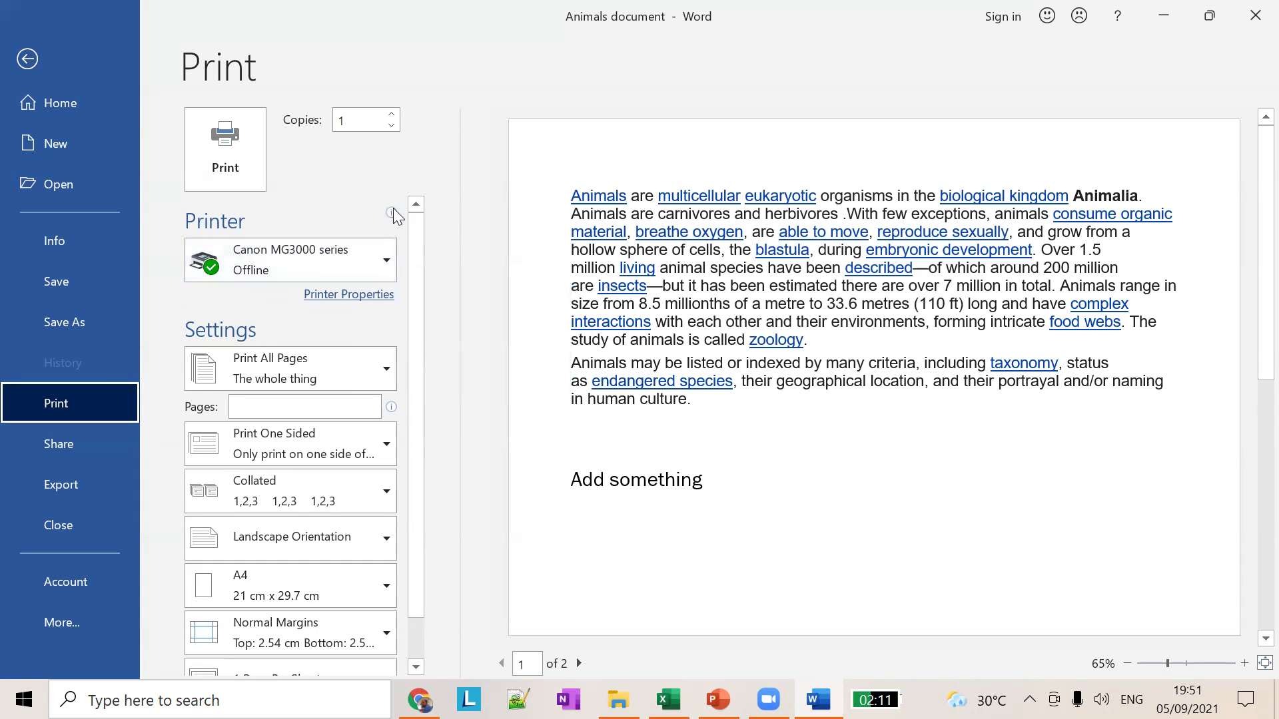
left_click(363, 251)
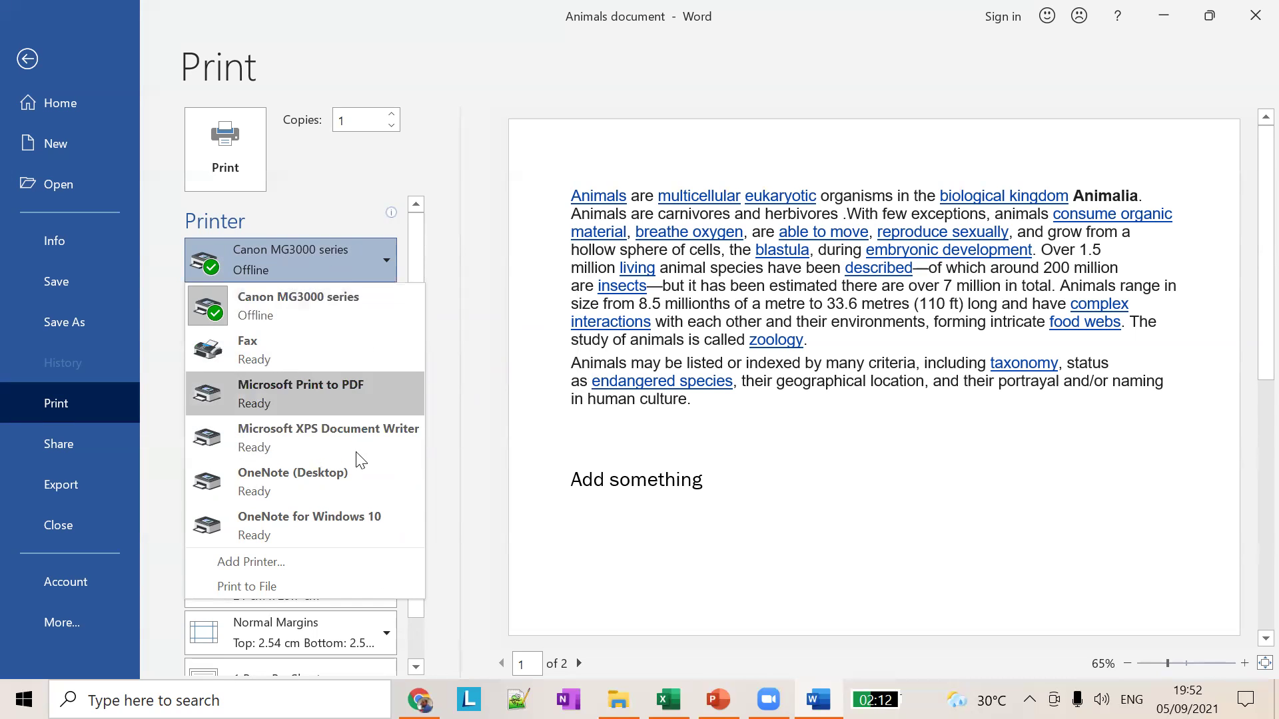
left_click(390, 307)
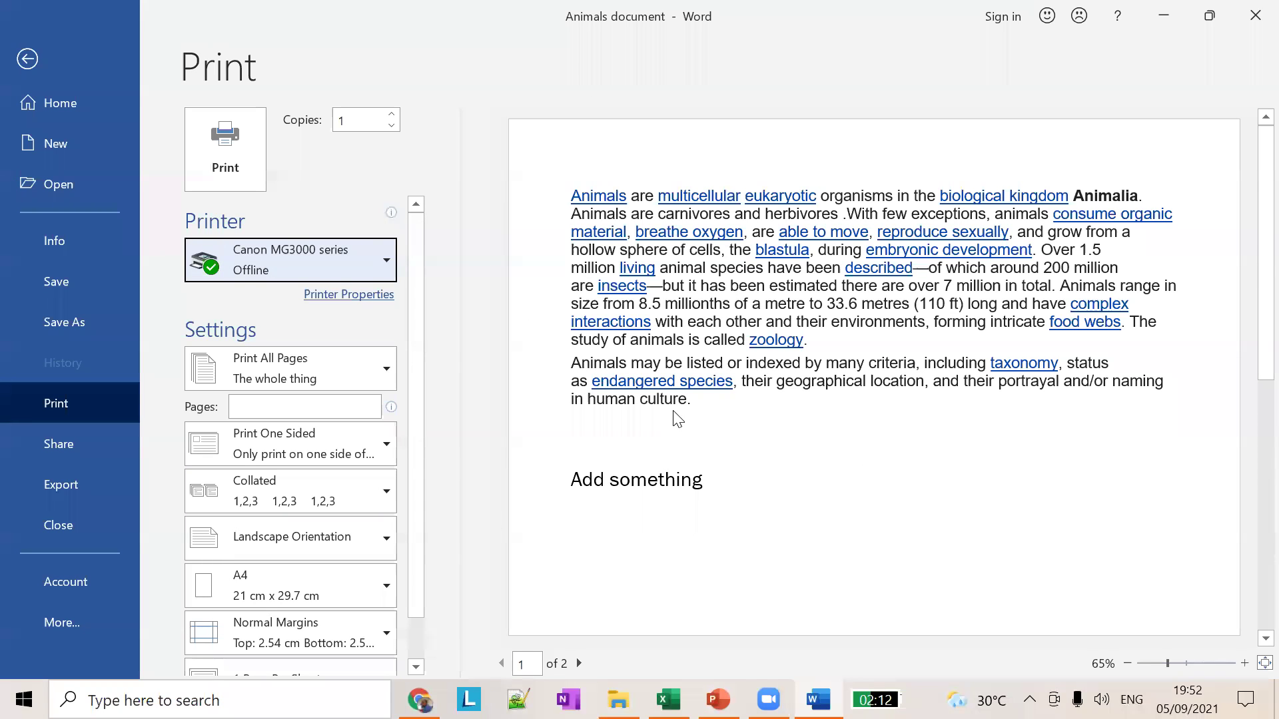
scroll(195, 454, "down", 1)
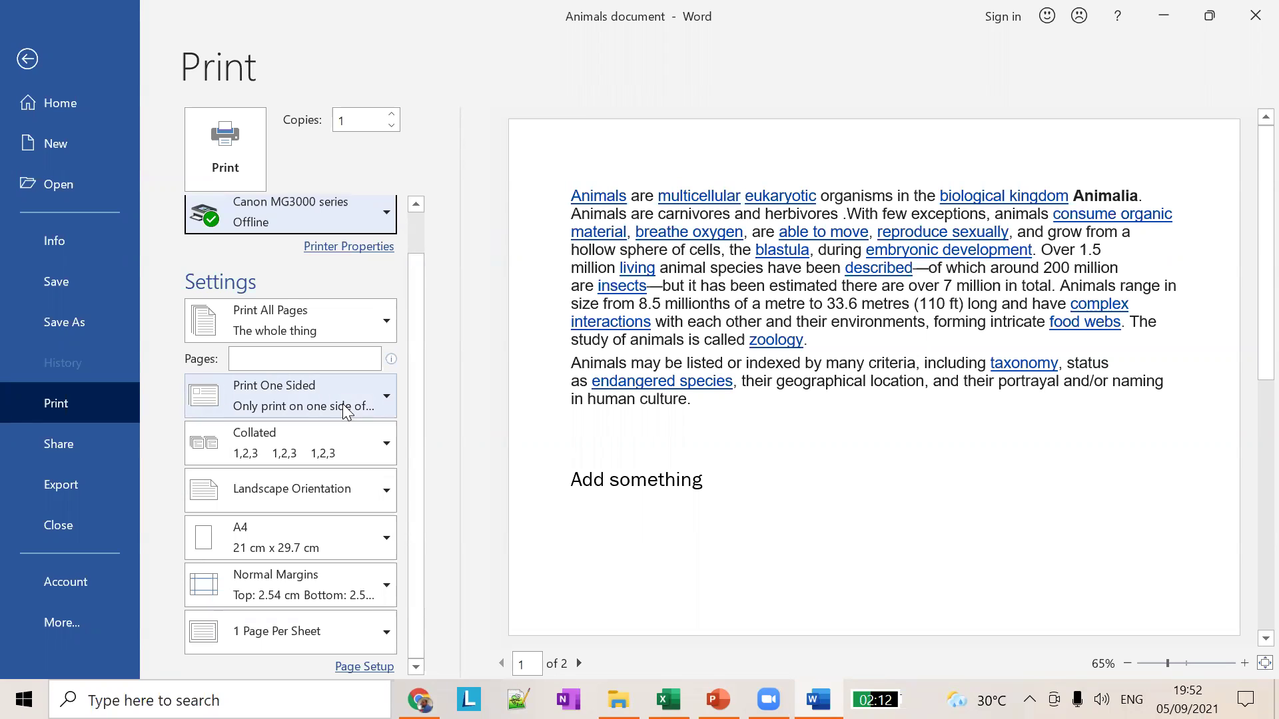
scroll(448, 360, "up", 1)
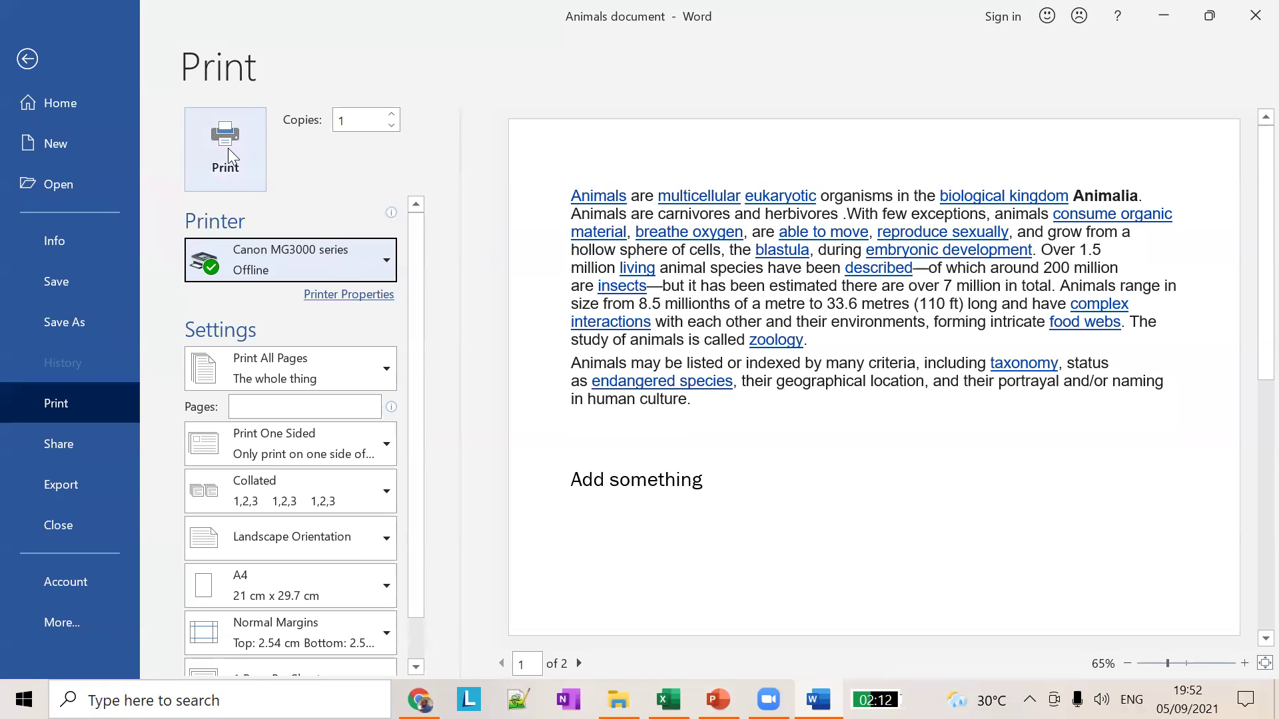
Step: Print the Animals document to the Canon MG3000 printer
left_click(240, 167)
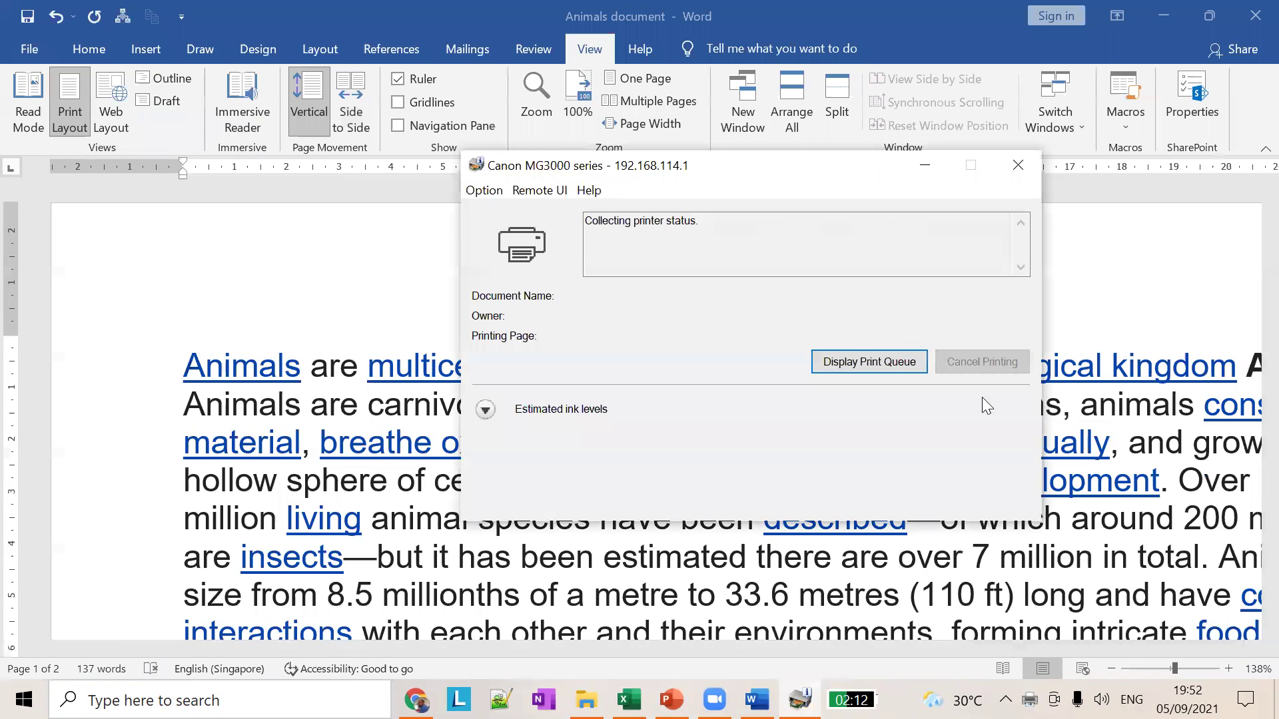
Step: Close the Canon status window and lay the Animals pages out with Side to Side page movement
left_click(1026, 168)
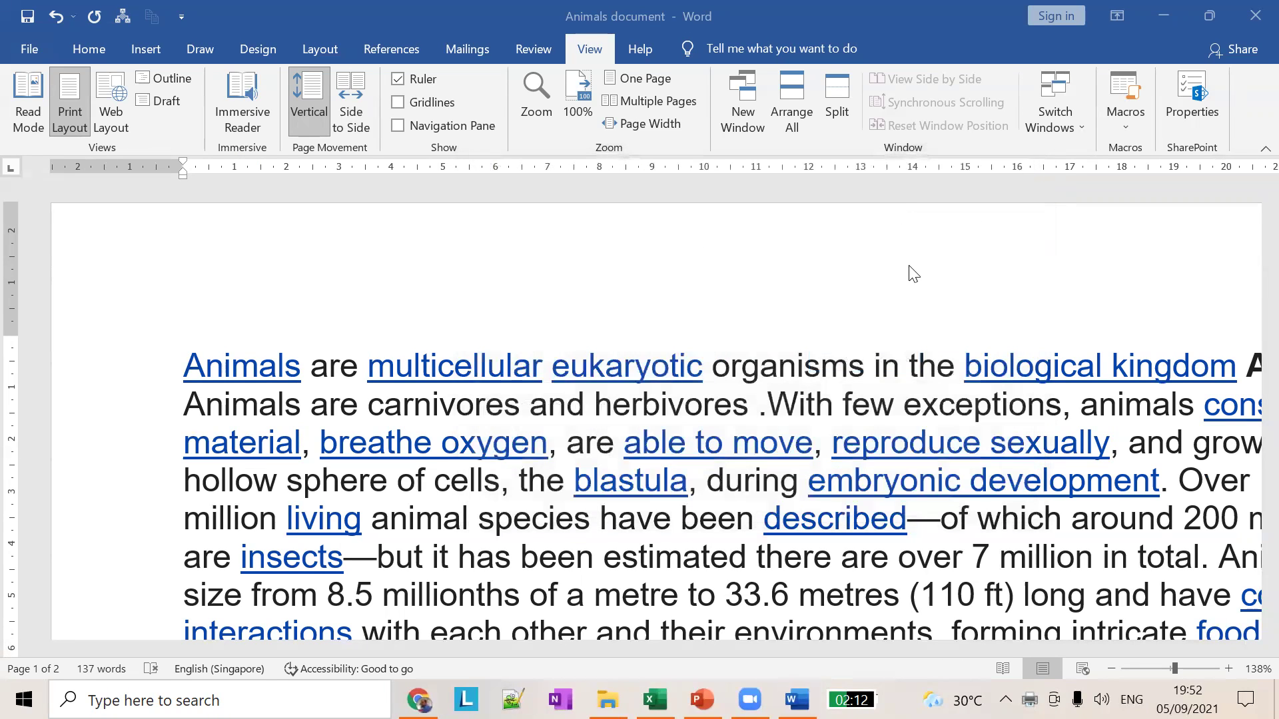
scroll(861, 317, "down", 3, "ctrl")
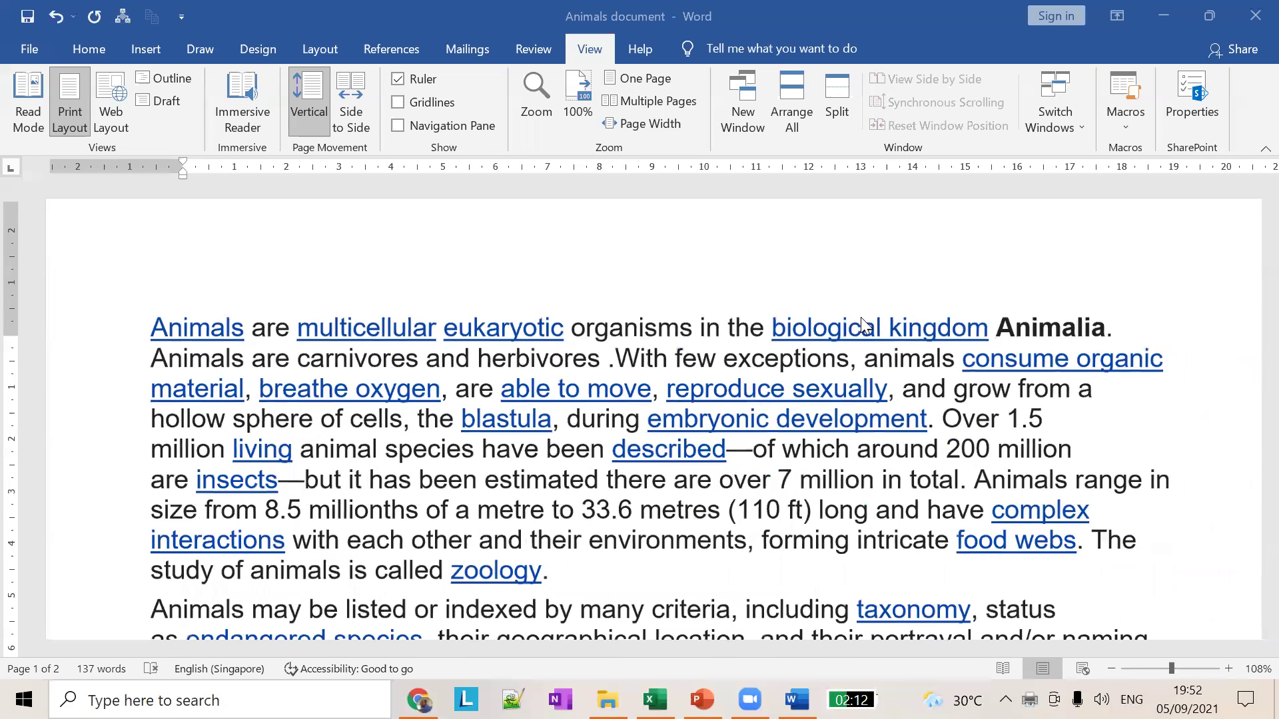
scroll(861, 318, "down", 2, "ctrl")
scroll(862, 324, "down", 1)
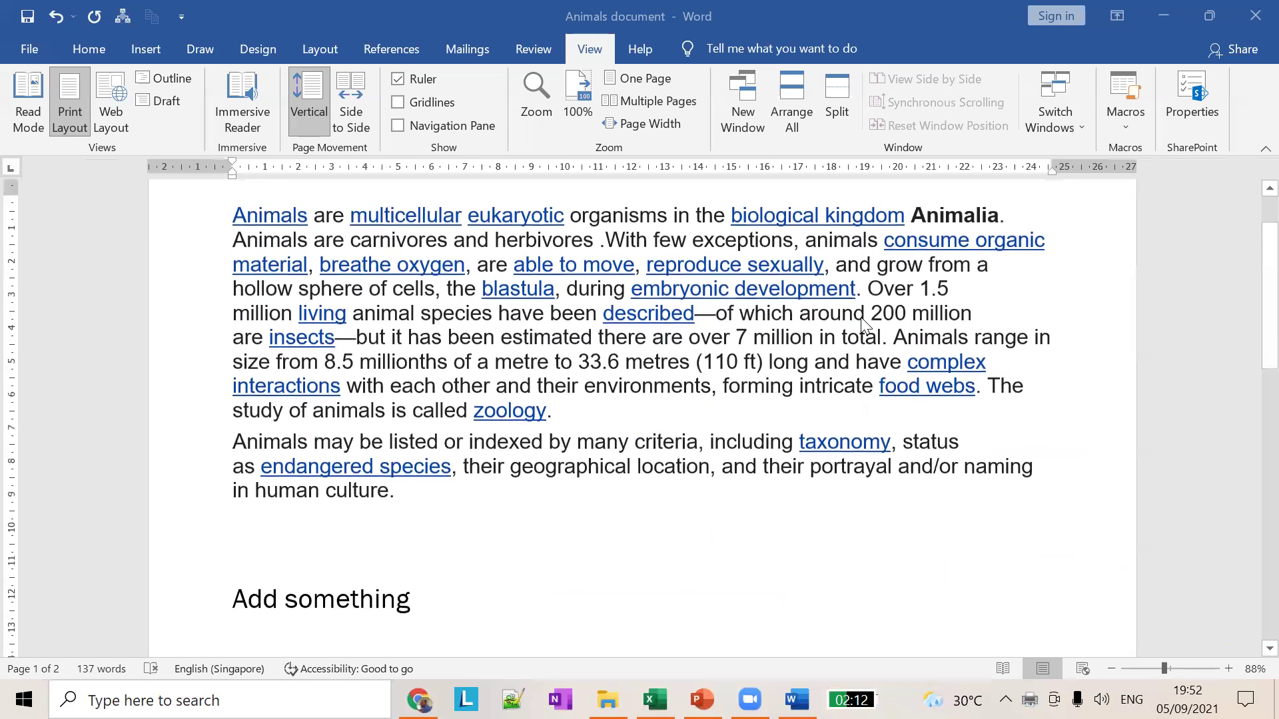
left_click(352, 113)
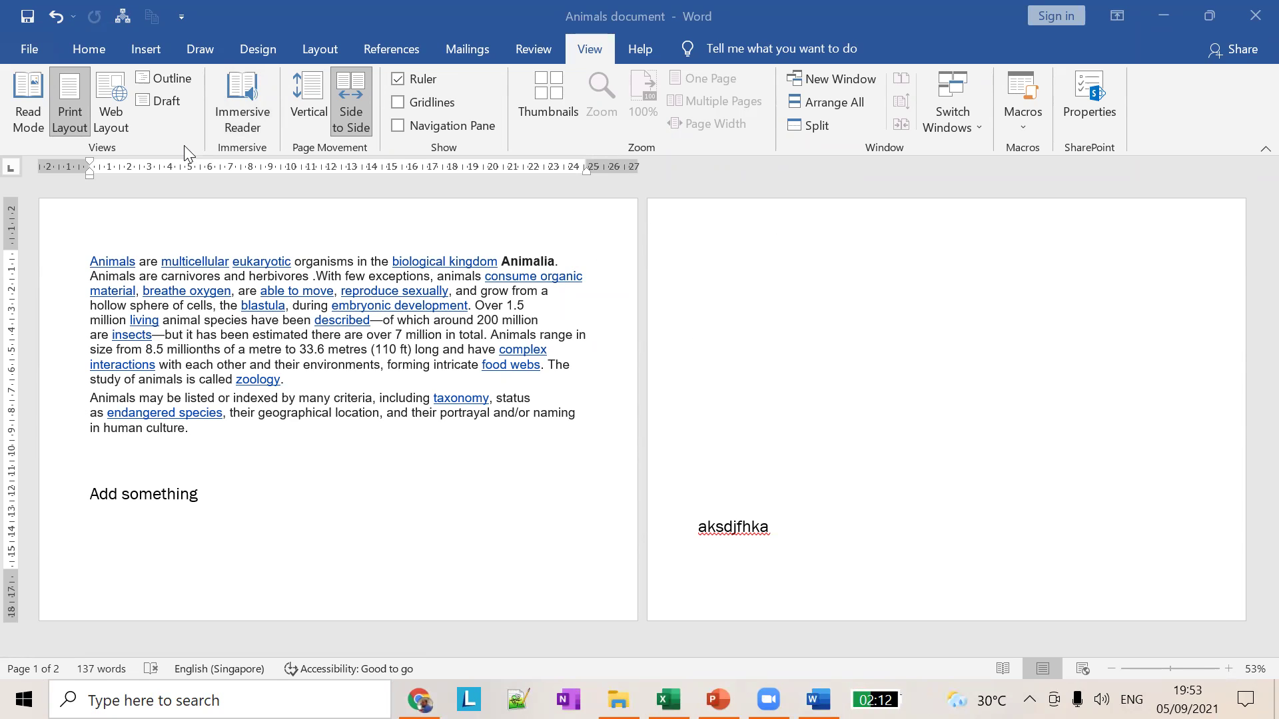
Step: Return to the Word Lesson 01 deck in PowerPoint at slide 20, 'Selecting a Page Orientation'
key("alt+Tab")
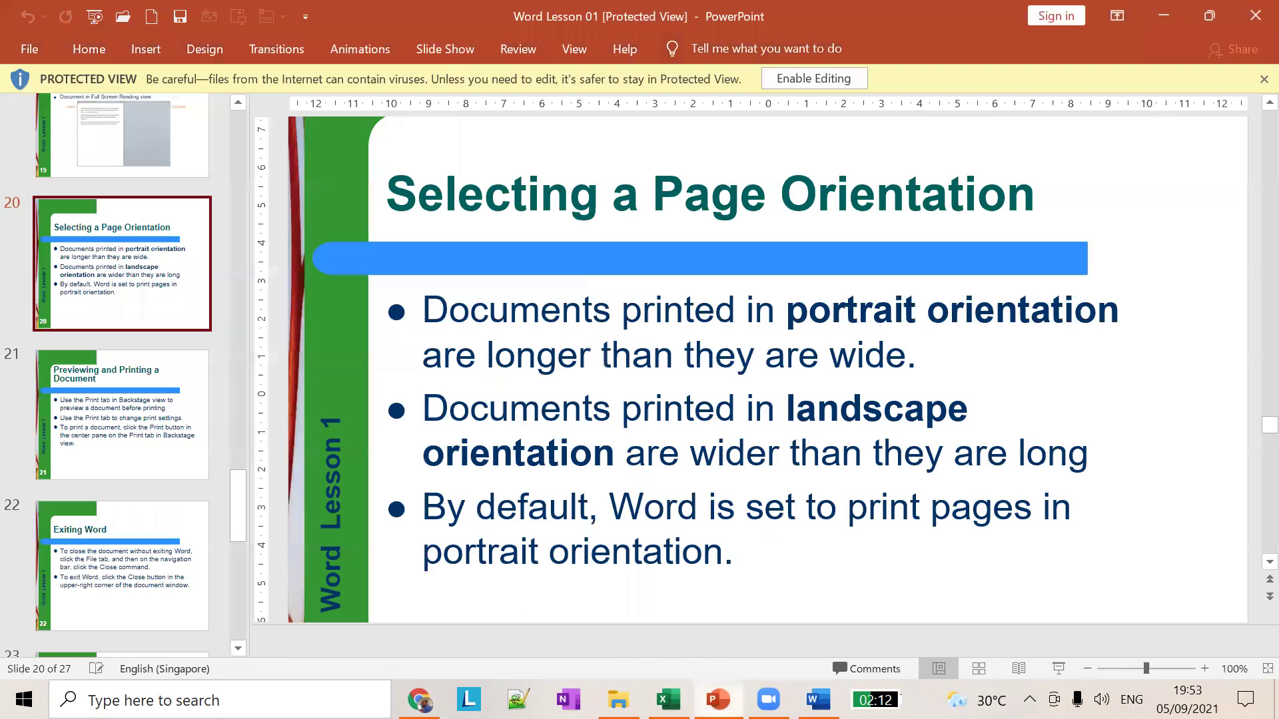
scroll(183, 433, "down", 10)
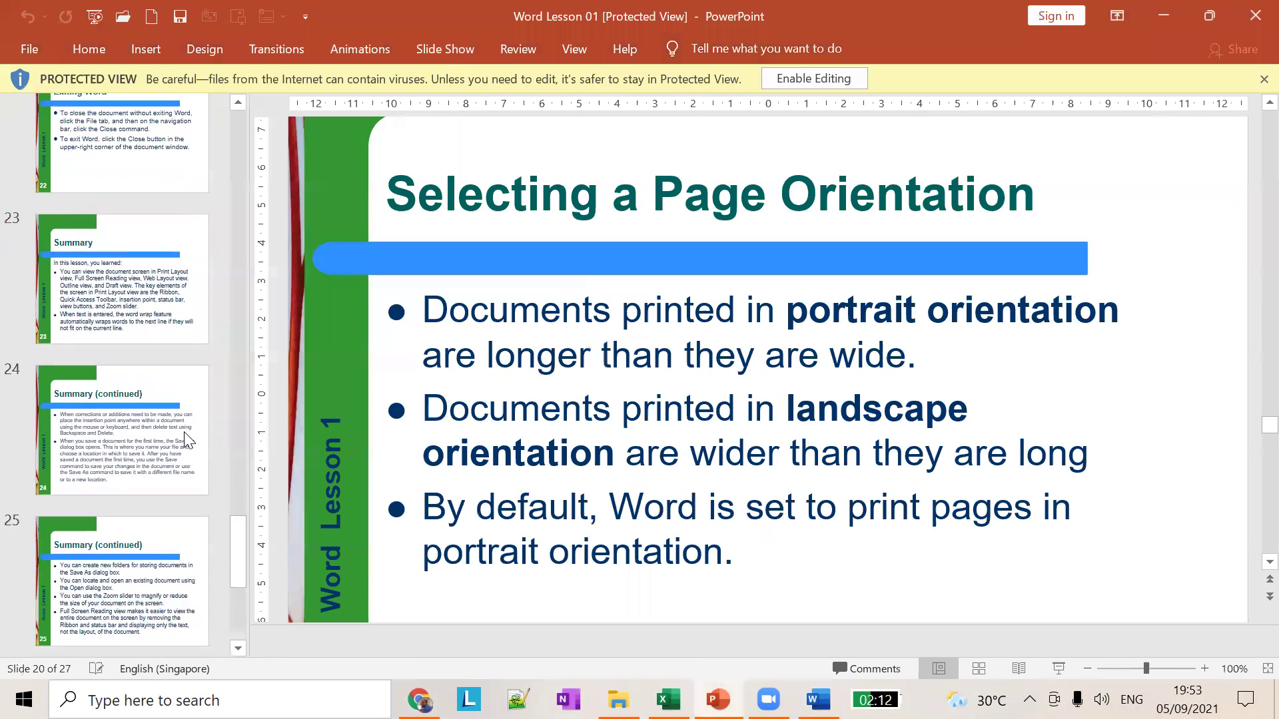
scroll(189, 440, "down", 1)
scroll(189, 441, "up", 6)
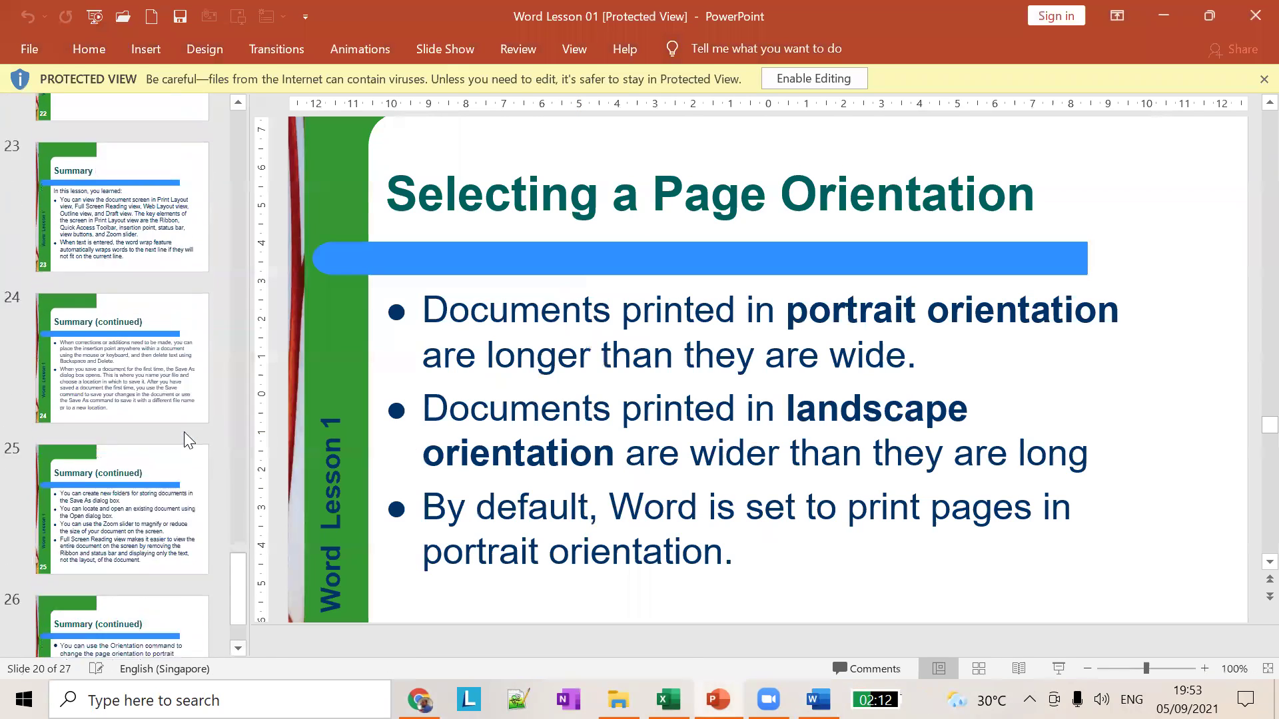
scroll(188, 441, "up", 5)
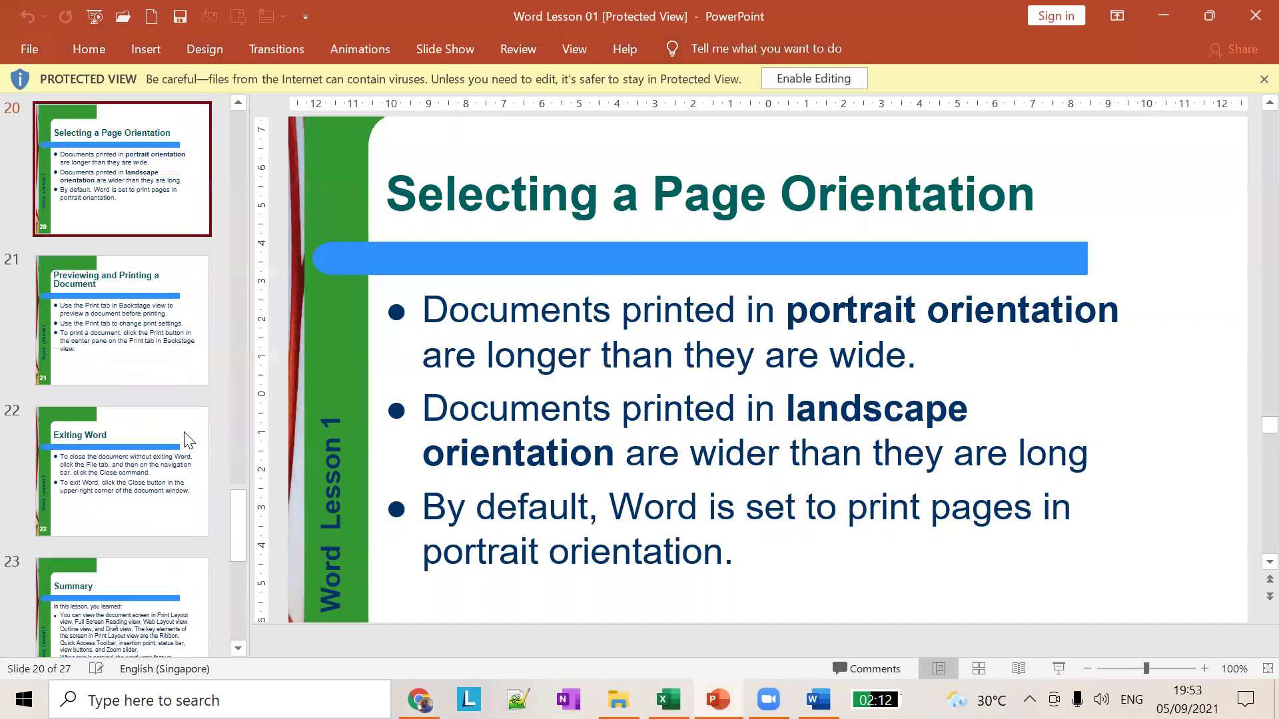